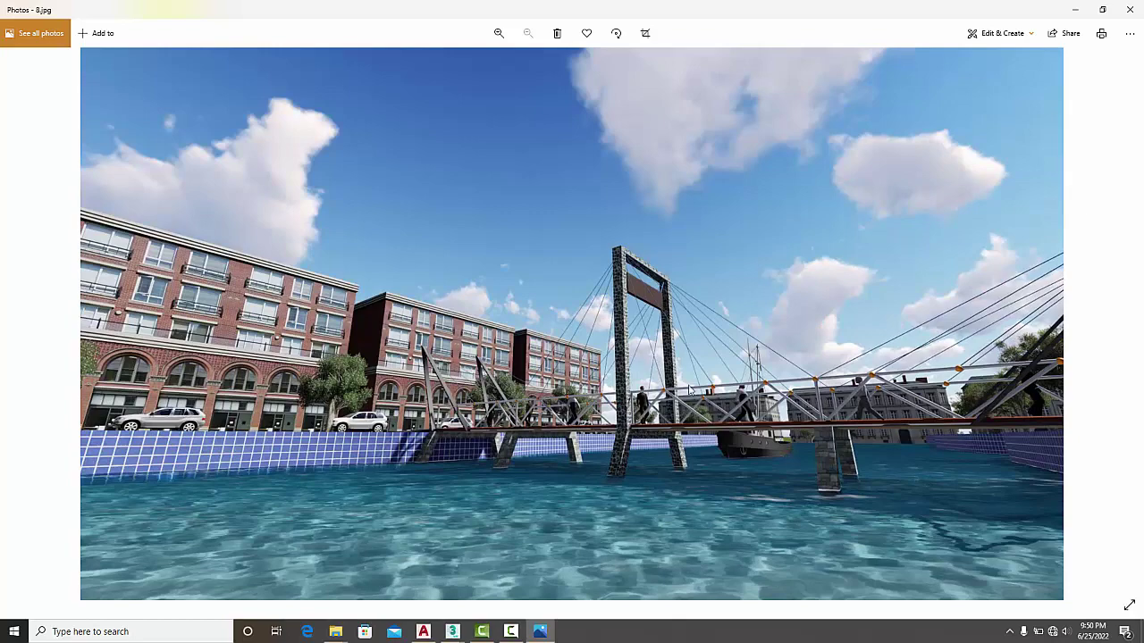
# Step: Look through the daytime render images of the cable-stayed footbridge
pyautogui.press('Right')
pyautogui.press('Right')
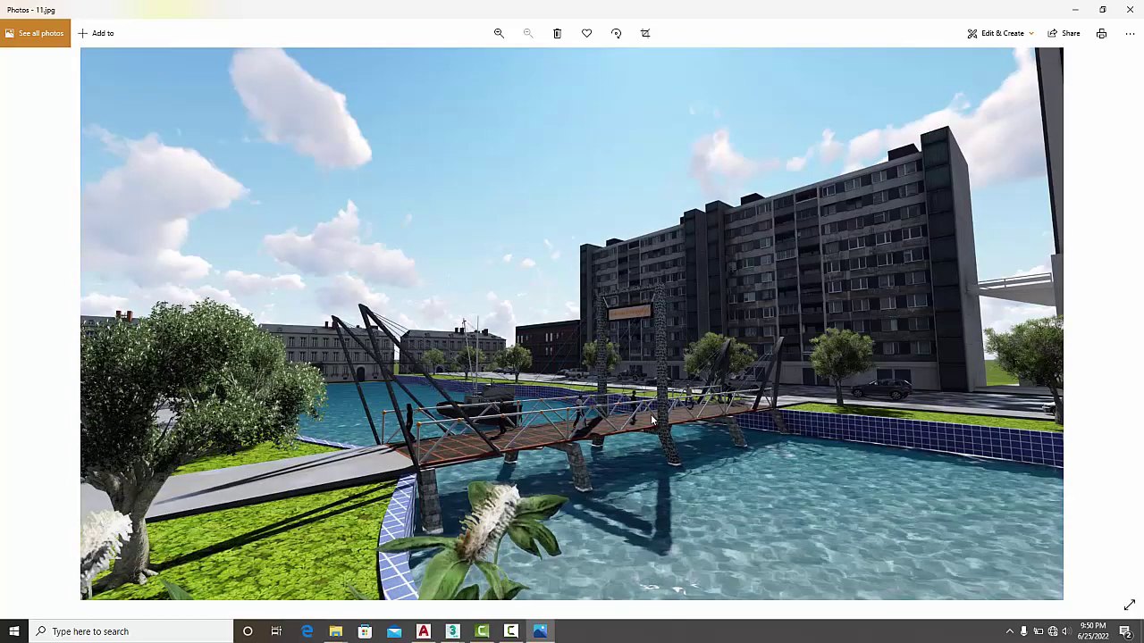
pyautogui.press('Left')
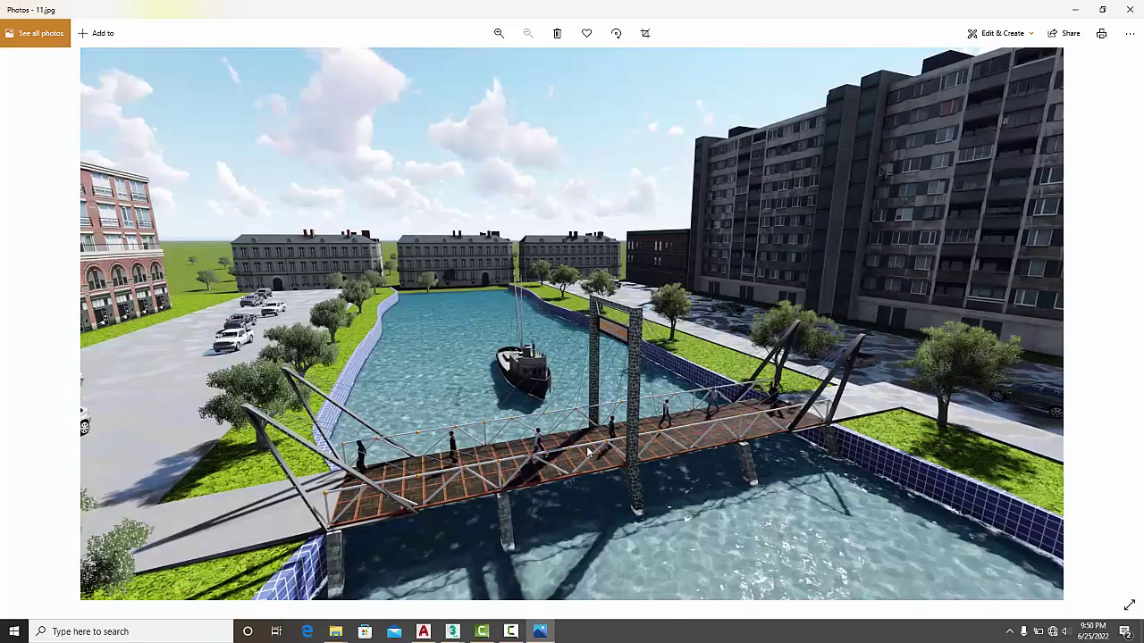
pyautogui.press('Right')
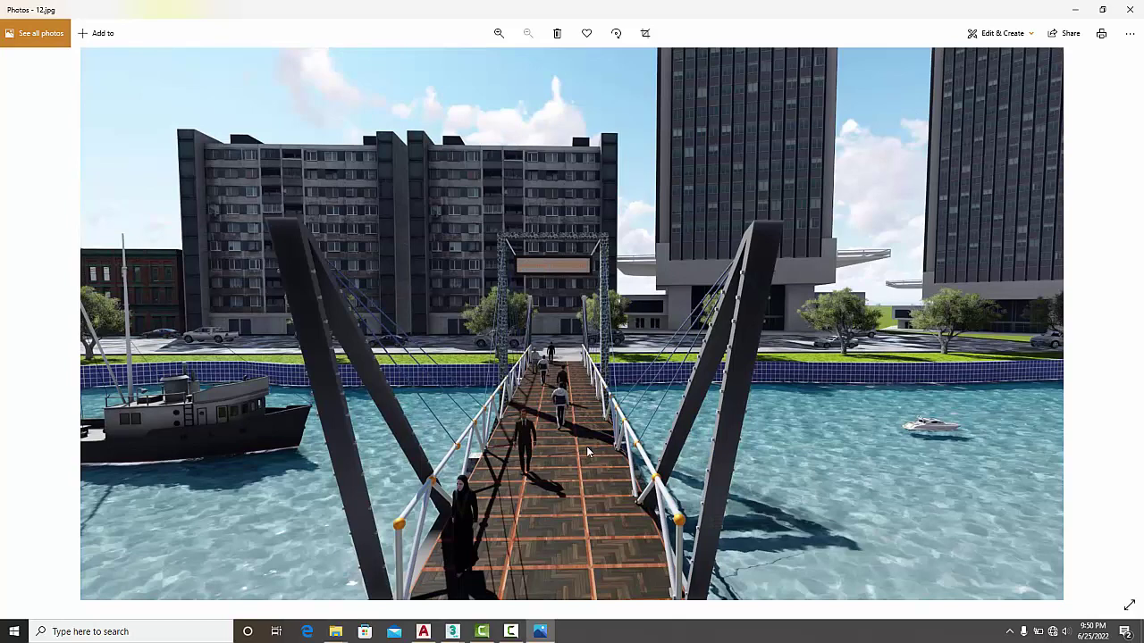
pyautogui.press('Right')
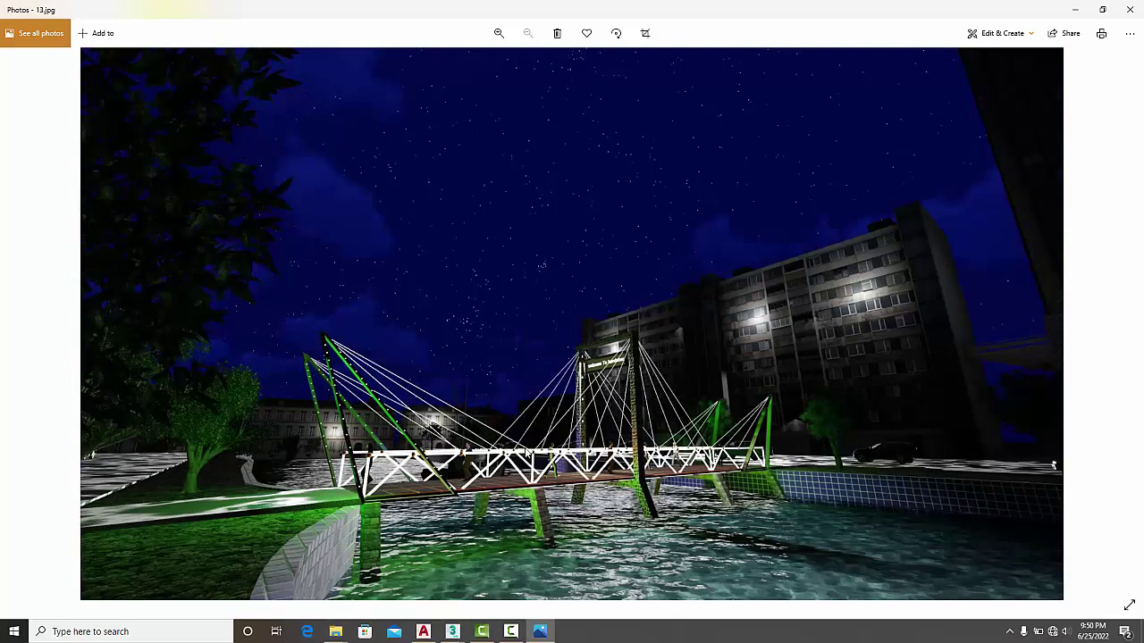
# Step: Look through the night-time bridge renders, examining the cables, railing trusses and entrance portal up close
pyautogui.press('Right')
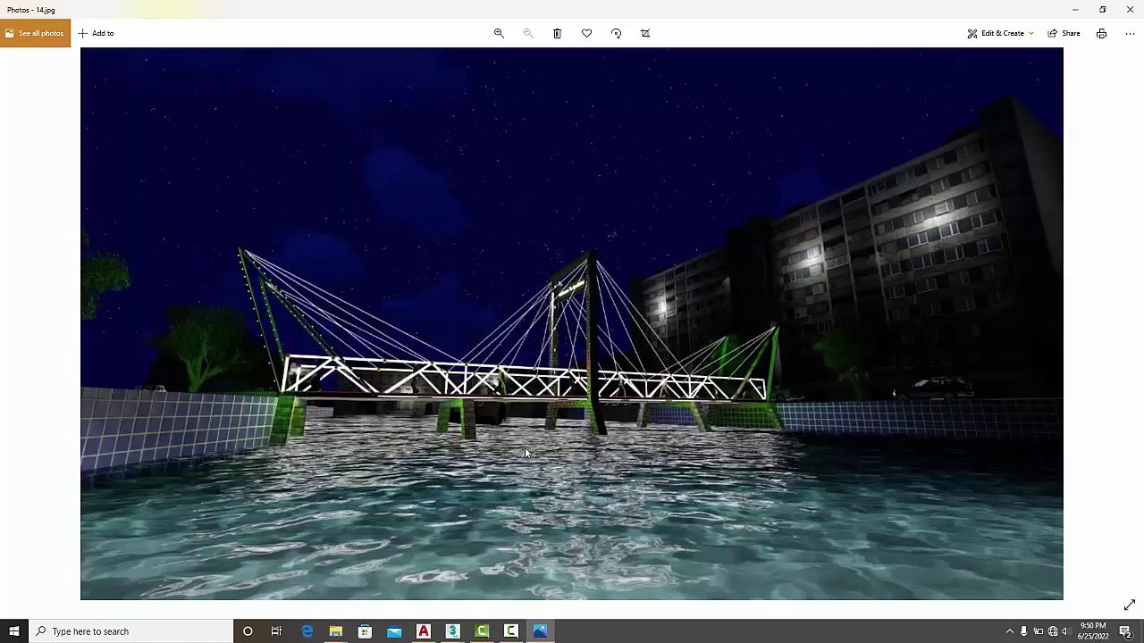
pyautogui.scroll(2, 548, 335)
pyautogui.press('Right')
pyautogui.press('Right')
pyautogui.press('Right')
pyautogui.press('Right')
pyautogui.press('Right')
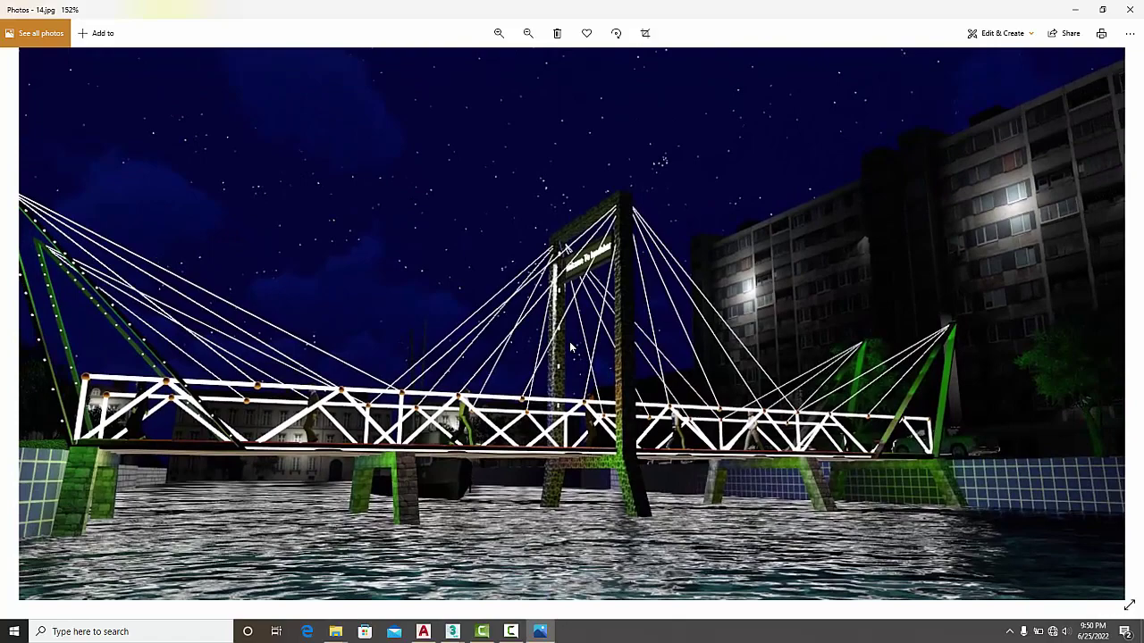
pyautogui.press('Right')
pyautogui.press('Right')
pyautogui.press('Right')
pyautogui.press('Right')
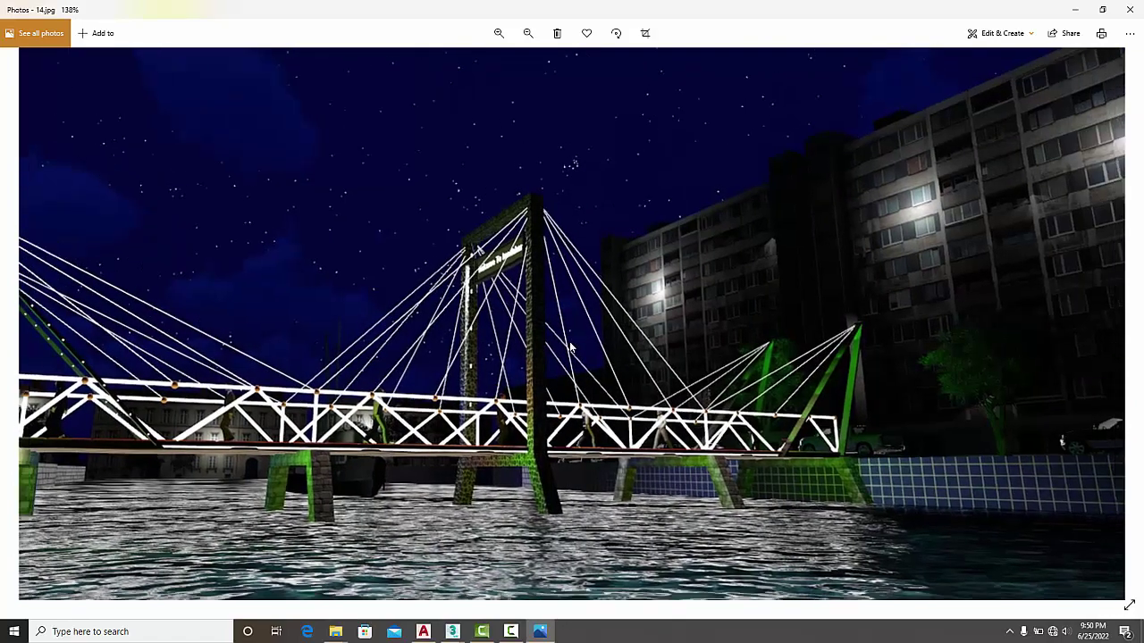
pyautogui.press('Right')
pyautogui.press('Right')
pyautogui.press('Right')
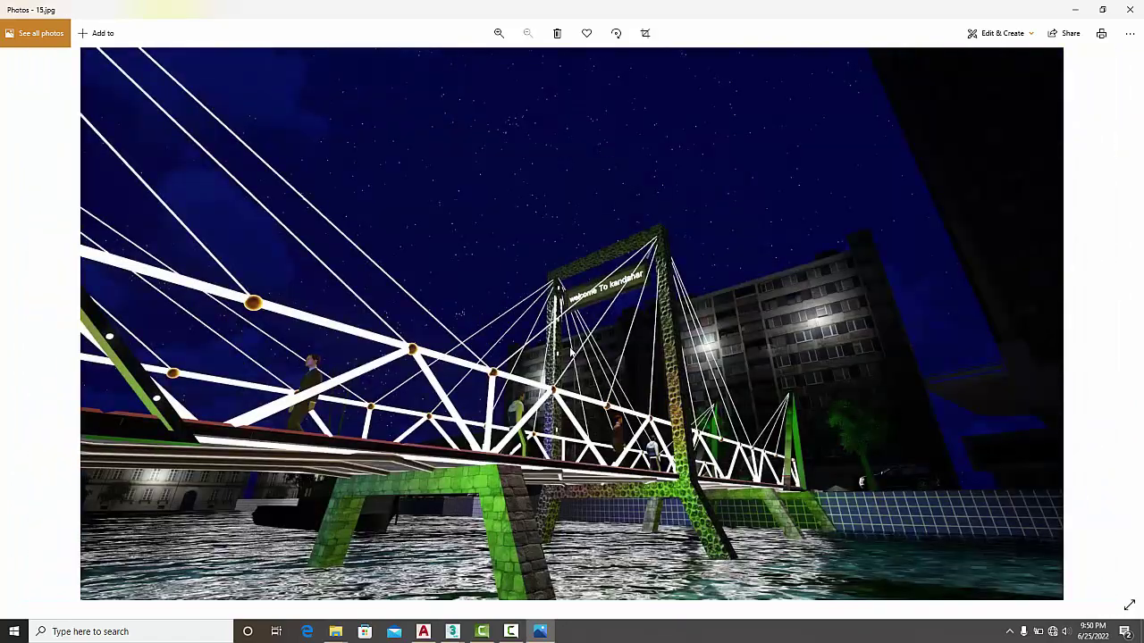
pyautogui.press('Right')
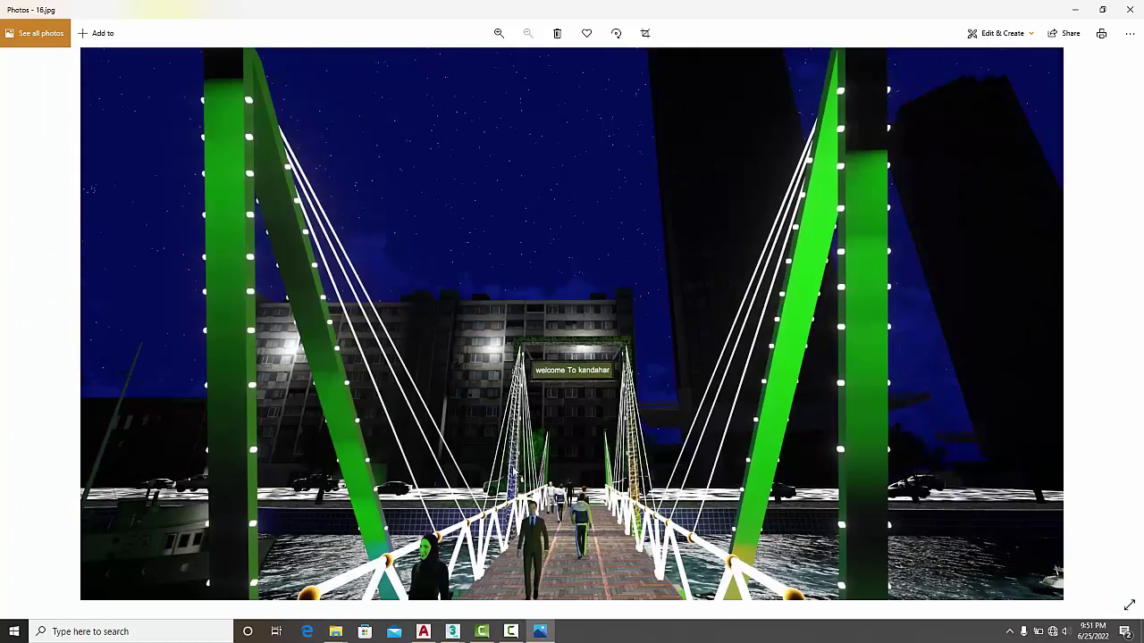
pyautogui.press('Right')
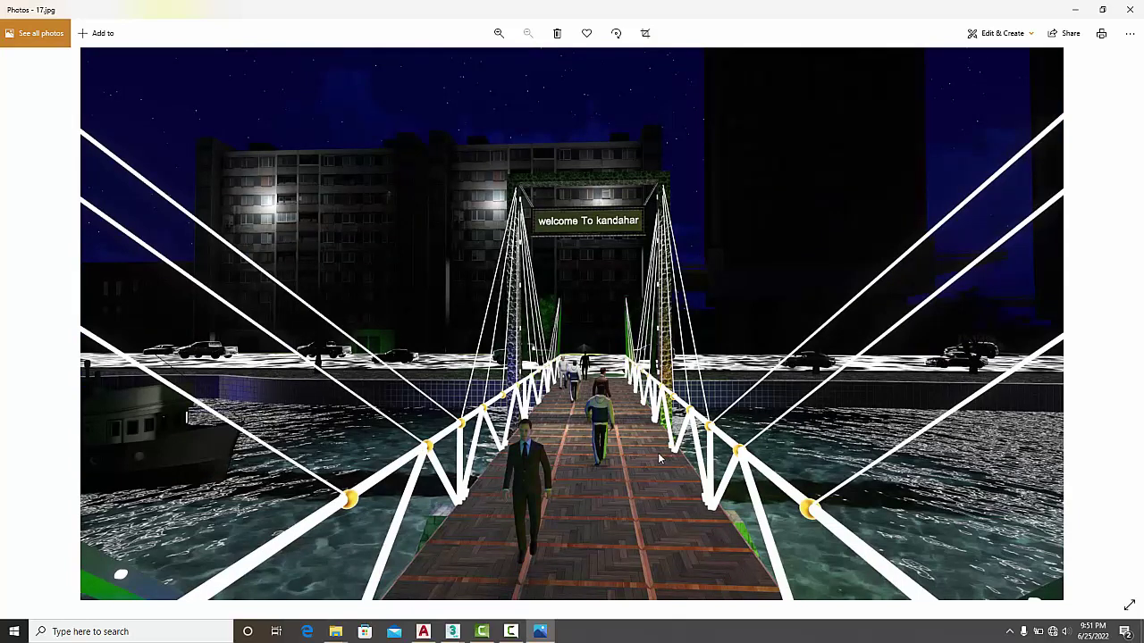
# Step: Switch to the bridge.max scene in 3ds Max and look through its list of layers and objects
pyautogui.click(1075, 9)
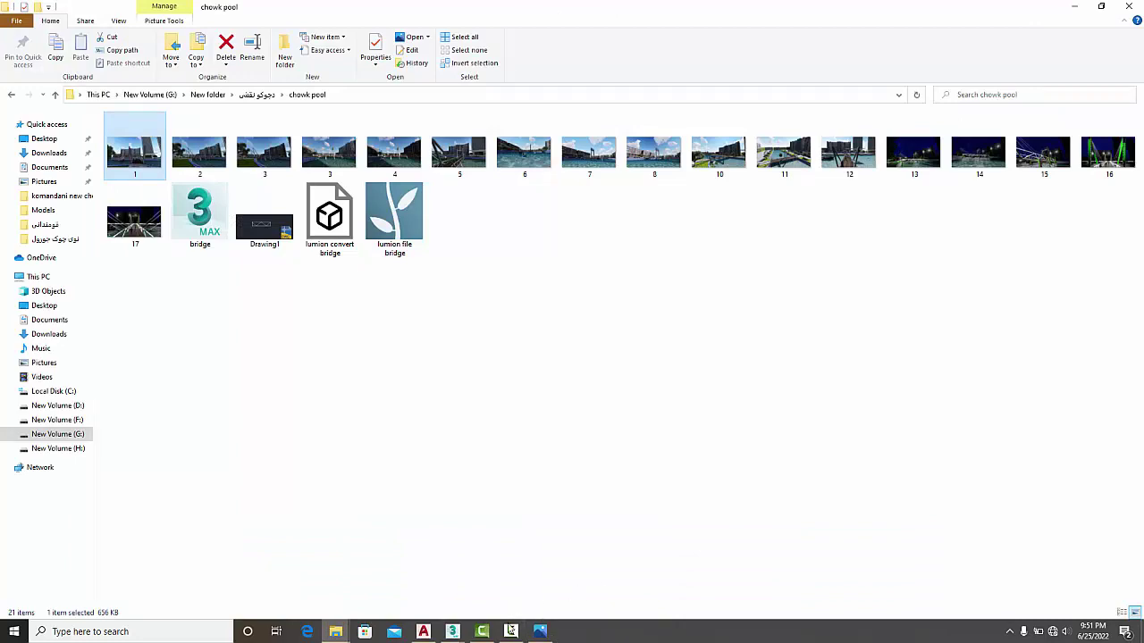
pyautogui.click(460, 631)
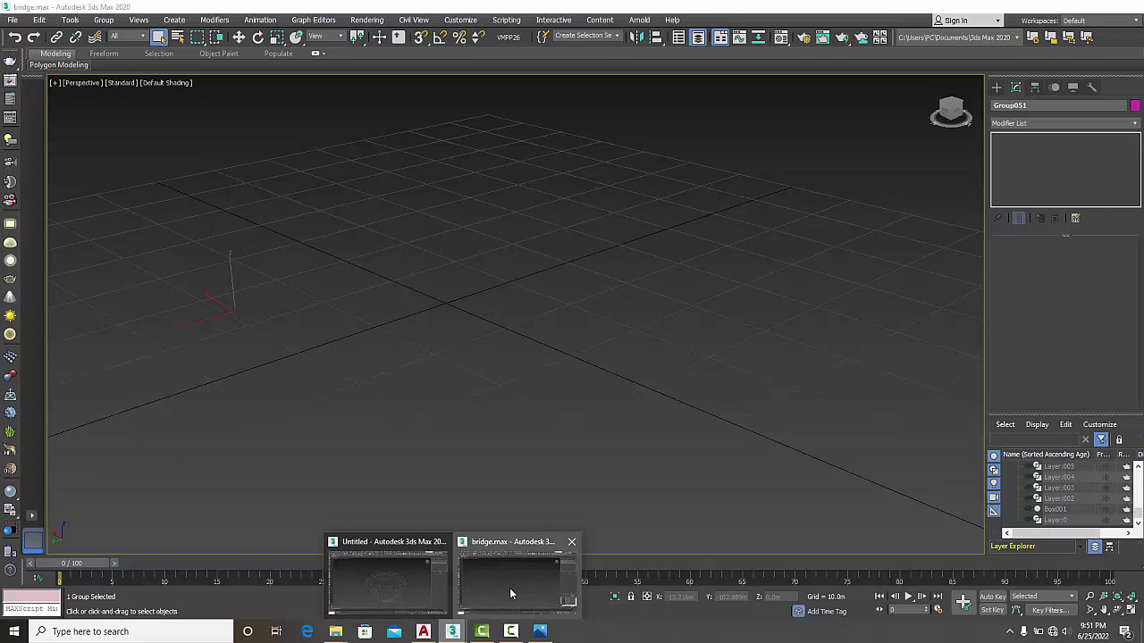
pyautogui.click(509, 588)
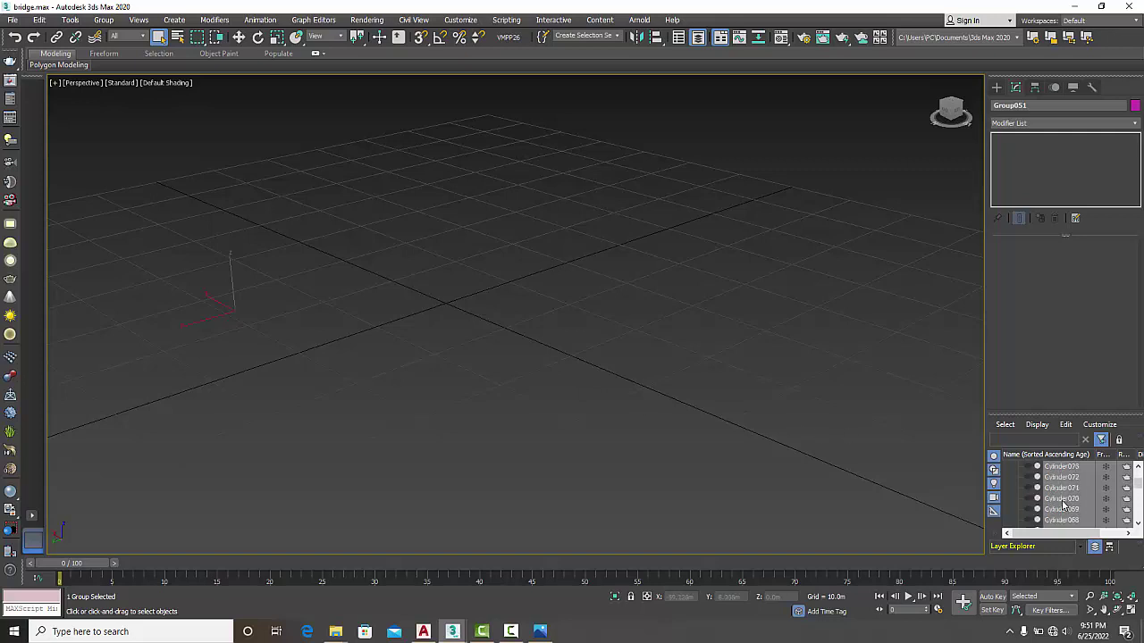
pyautogui.scroll(-5, 1064, 505)
pyautogui.scroll(-5, 1063, 505)
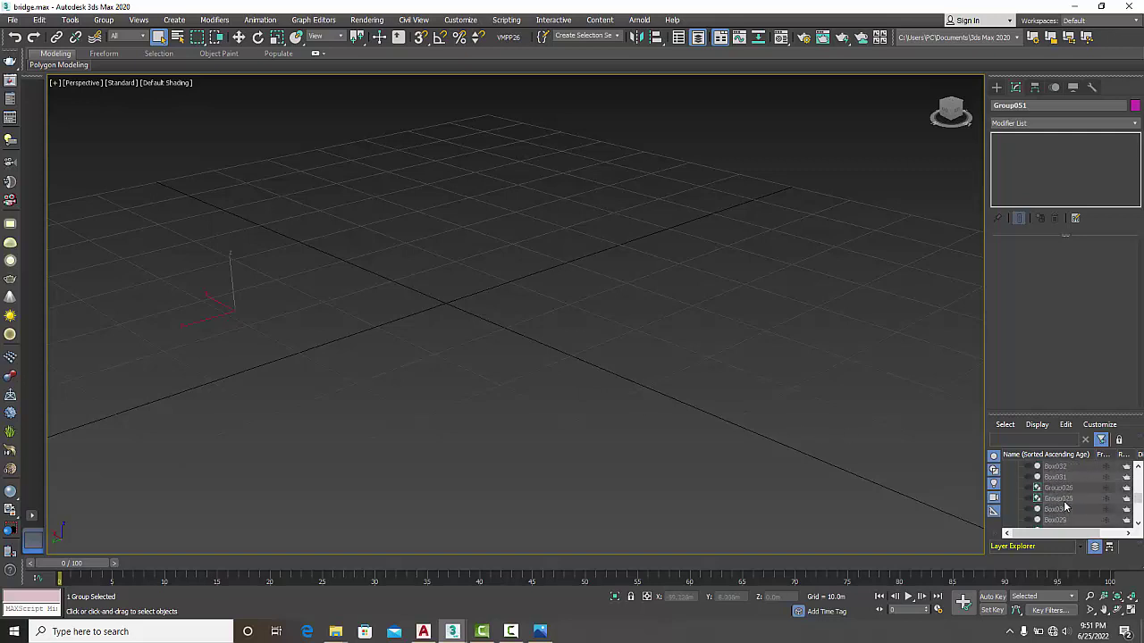
pyautogui.scroll(-2, 1063, 503)
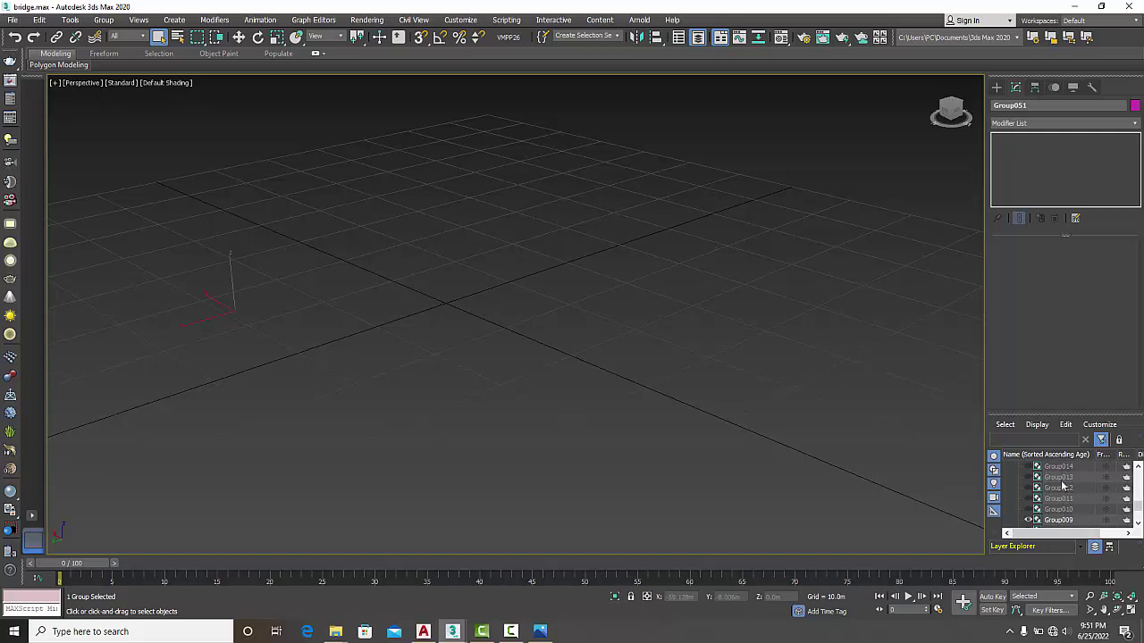
pyautogui.scroll(-4, 1047, 523)
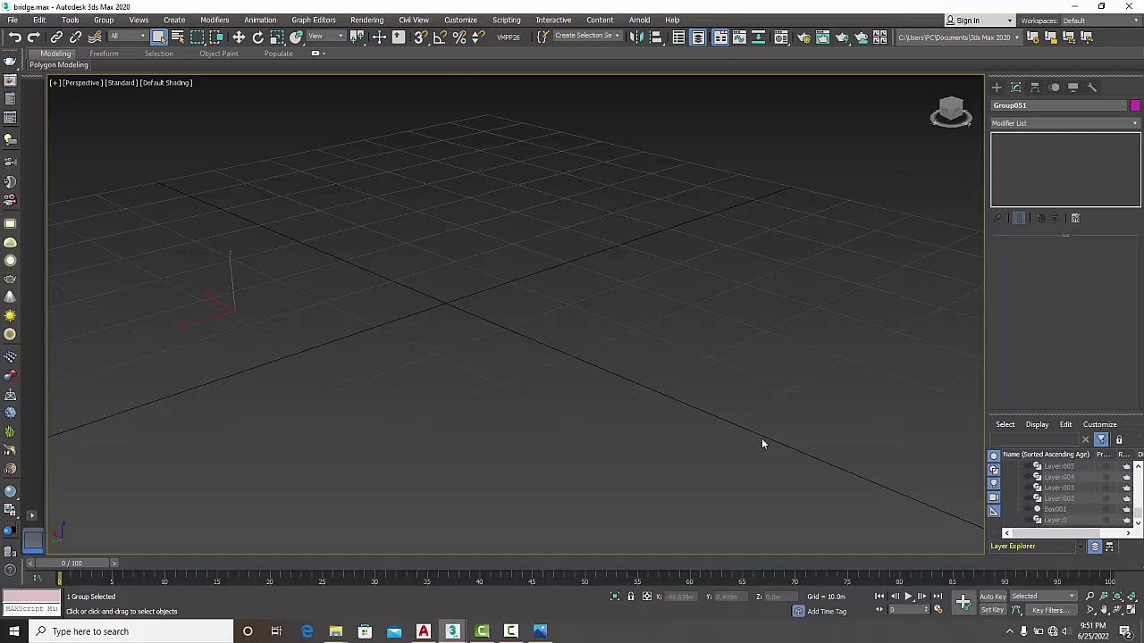
pyautogui.scroll(-2, 761, 439)
# Step: Switch to the Untitled 3ds Max scene and hide all of the concentric three-lobed outlines
pyautogui.moveTo(452, 630)
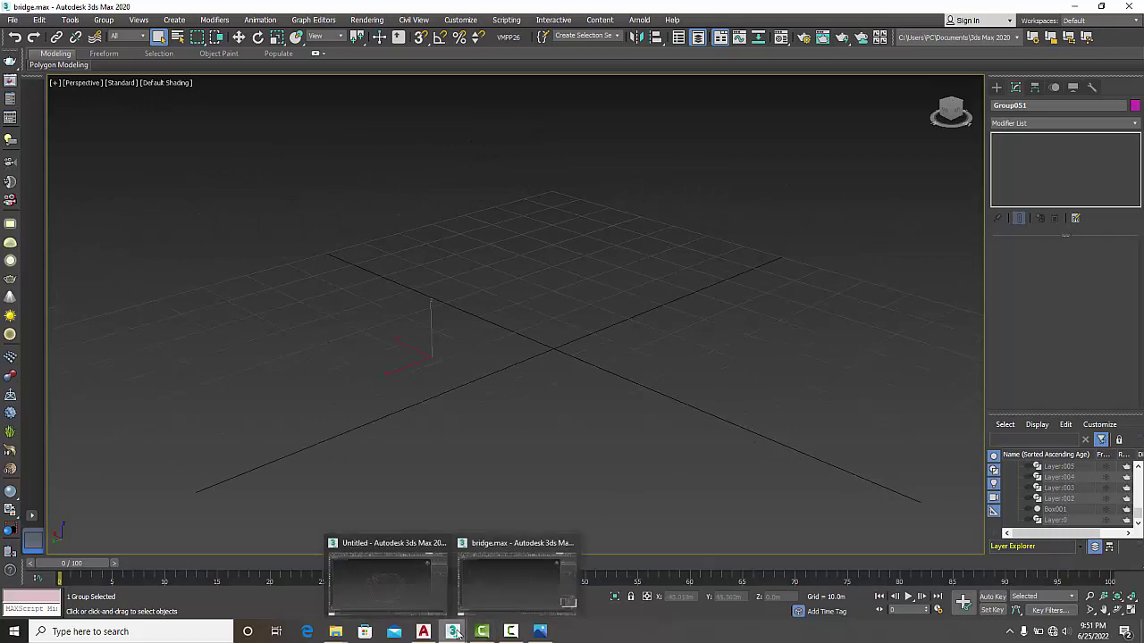
pyautogui.click(405, 599)
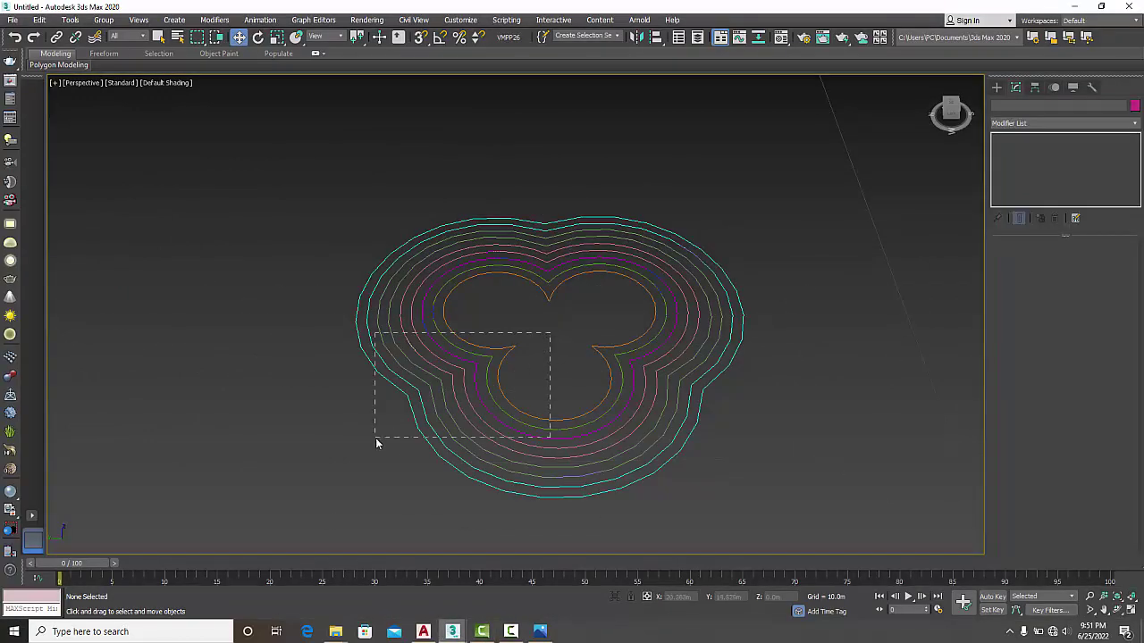
pyautogui.moveTo(377, 442); pyautogui.dragTo(376, 442)
pyautogui.rightClick(452, 396)
pyautogui.click(510, 349)
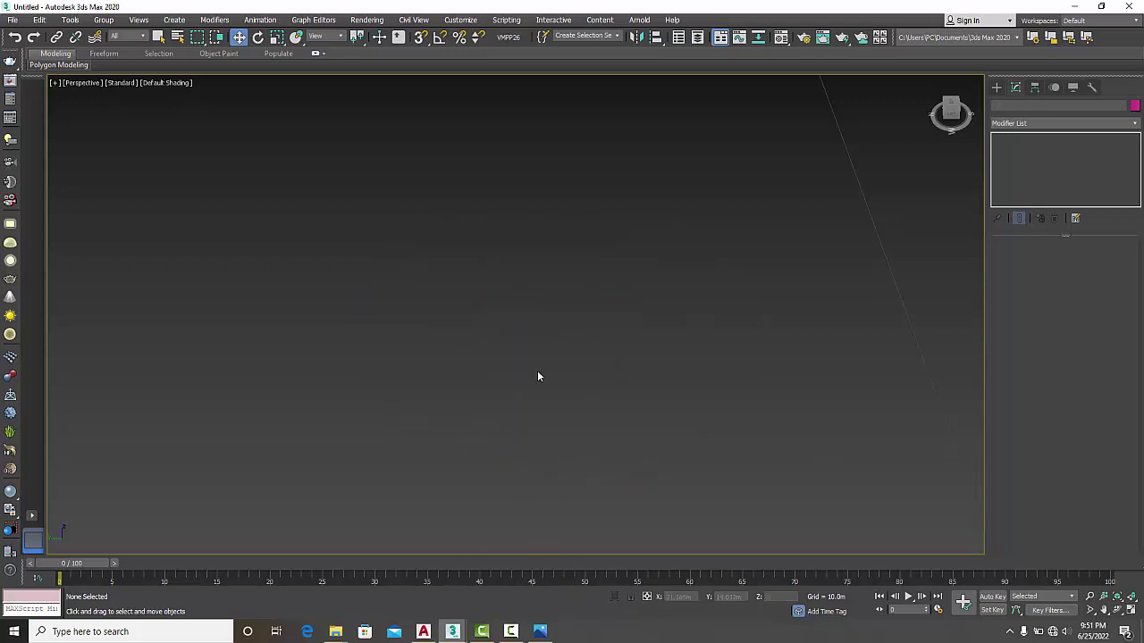
# Step: Switch to bridge.max, make Layer:0 visible and examine the railing truss segment up close
pyautogui.moveTo(453, 631)
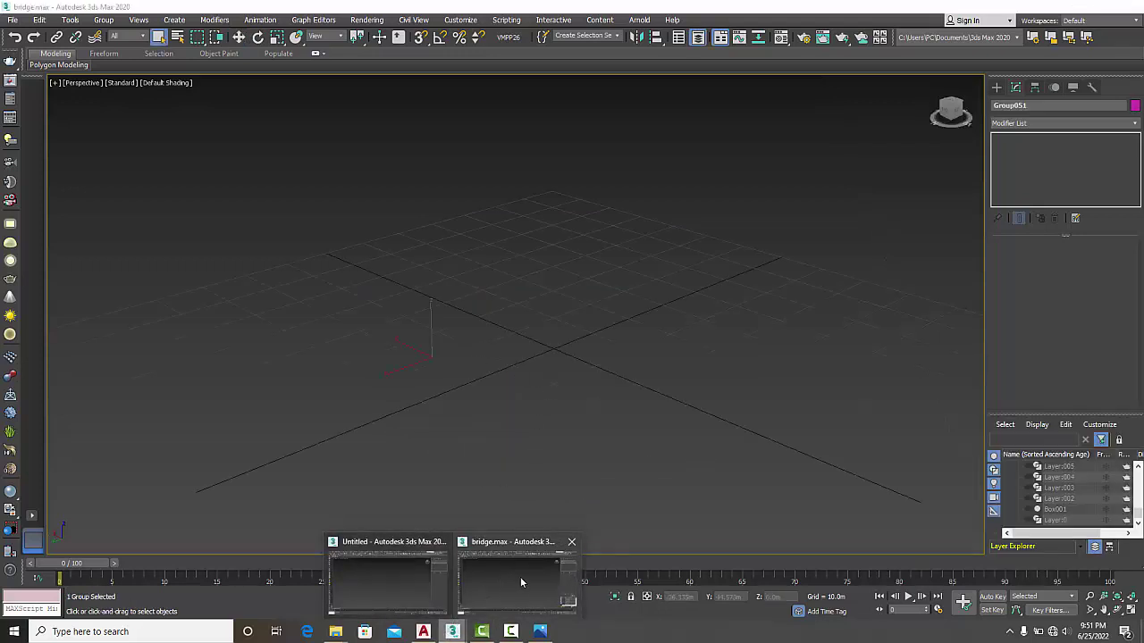
pyautogui.click(521, 582)
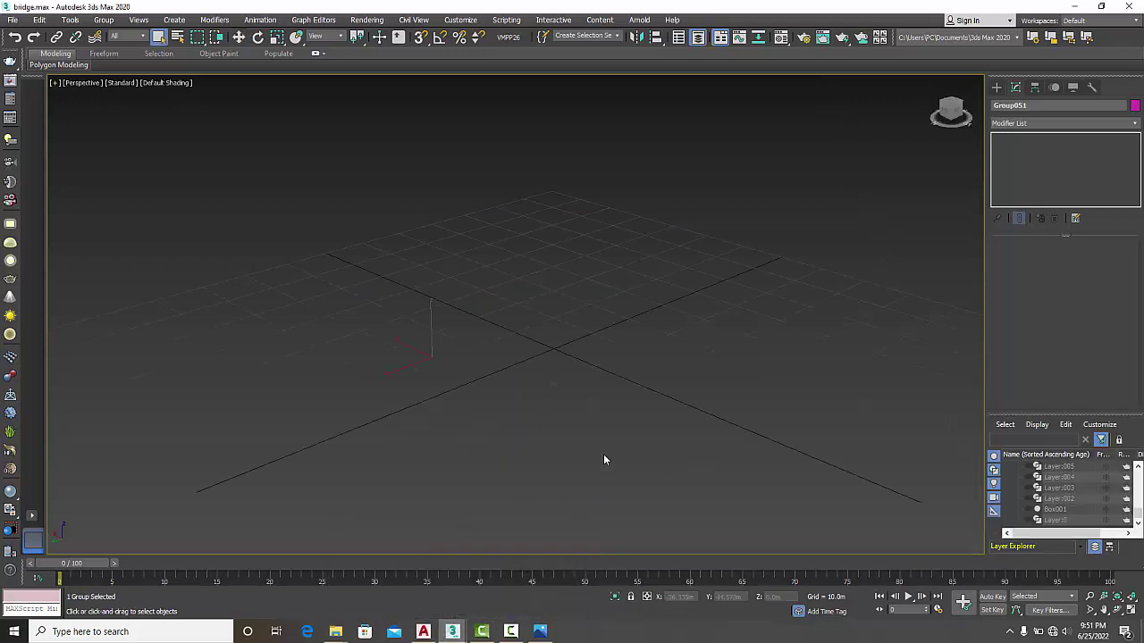
pyautogui.click(1034, 520)
pyautogui.scroll(10, 534, 330)
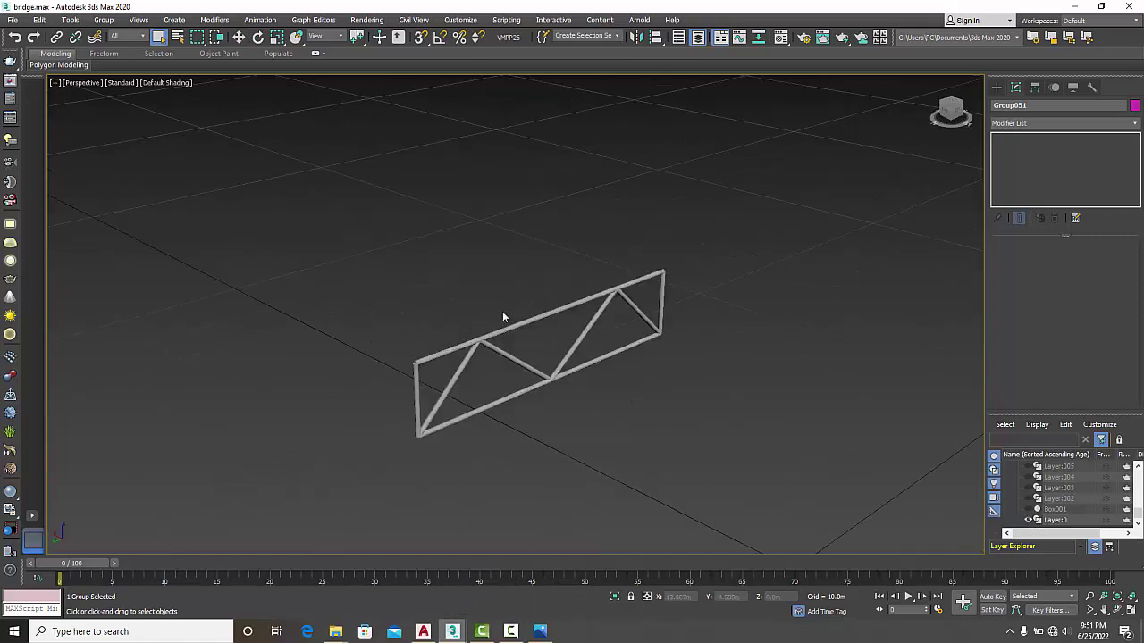
pyautogui.scroll(5, 554, 353)
pyautogui.scroll(-5, 579, 338)
pyautogui.scroll(2, 626, 268)
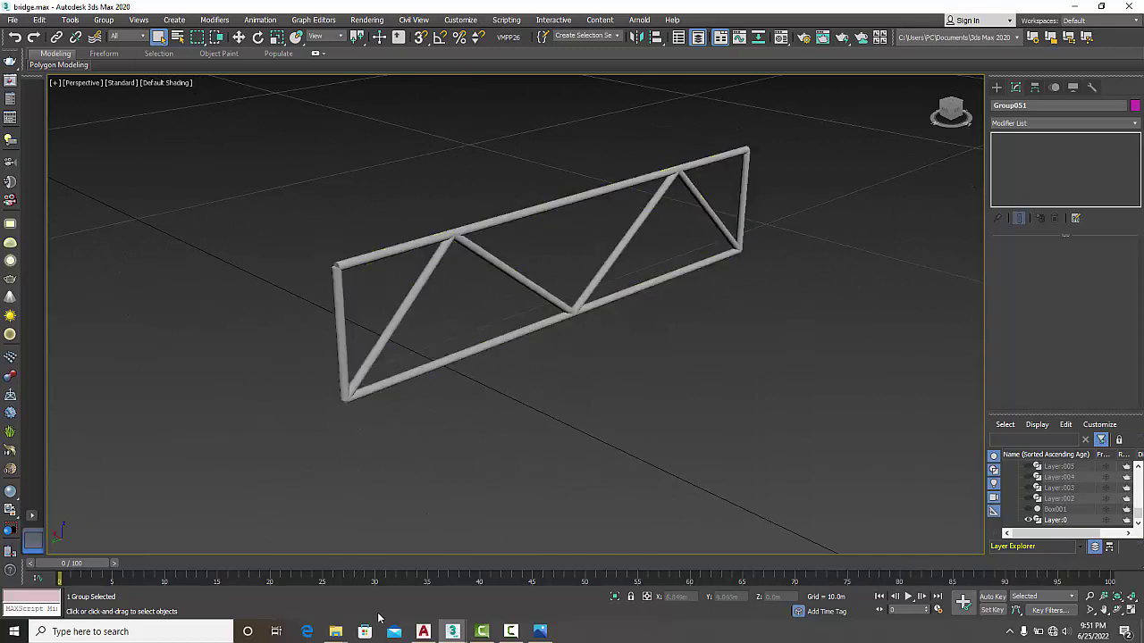
# Step: Return to the Untitled scene and maximize the Front viewport
pyautogui.moveTo(452, 632)
pyautogui.click(406, 579)
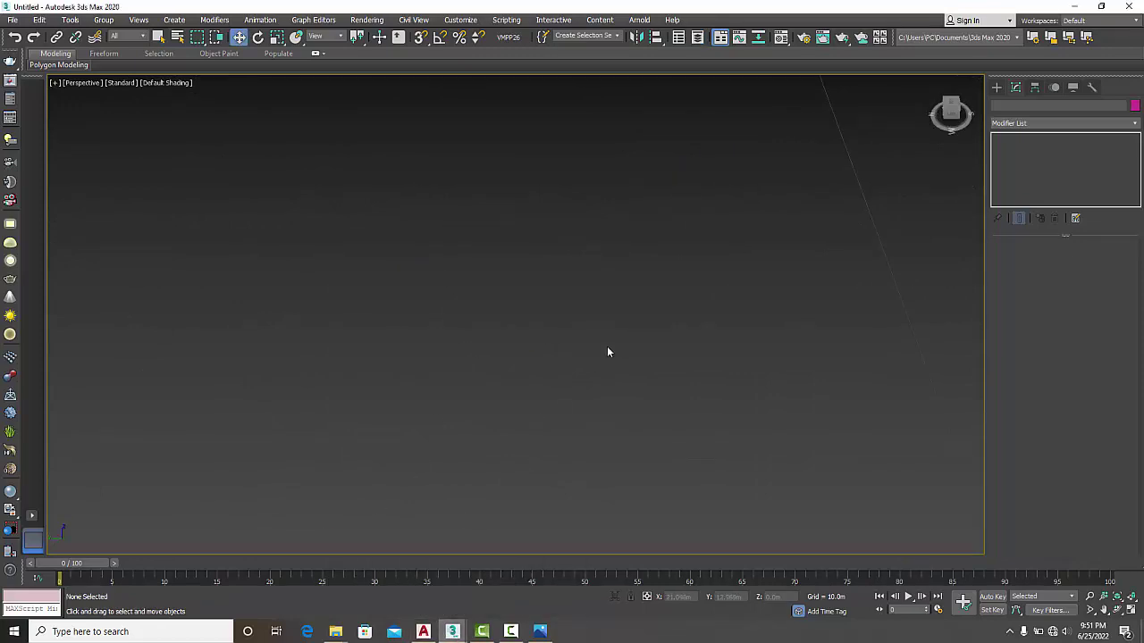
pyautogui.hotkey('alt', 'w')
pyautogui.click(689, 261)
pyautogui.hotkey('alt', 'w')
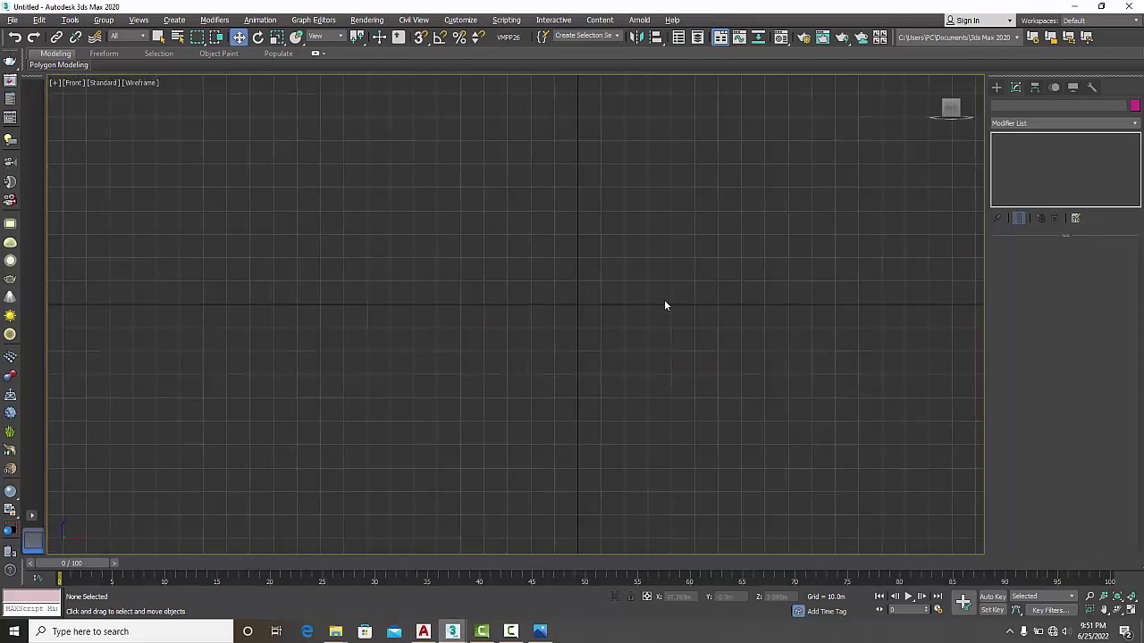
pyautogui.scroll(-2, 664, 306)
# Step: Draw a closed zigzag Line spline about 59 m high with two peaks, a vertical end and a flat base along the horizontal axis
pyautogui.click(995, 88)
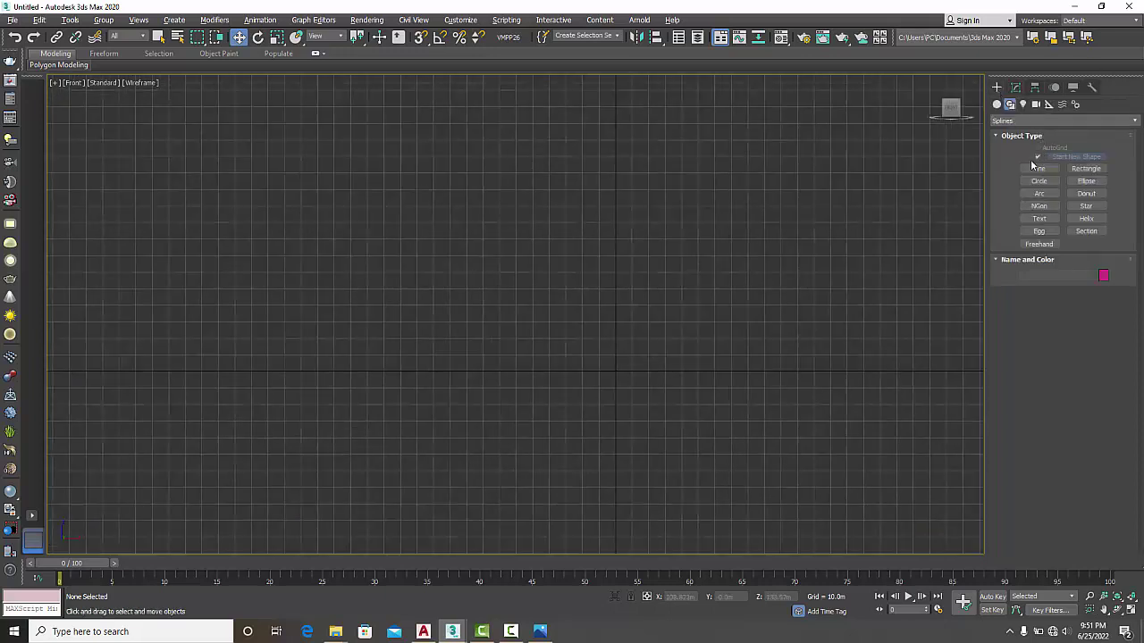
pyautogui.click(1037, 168)
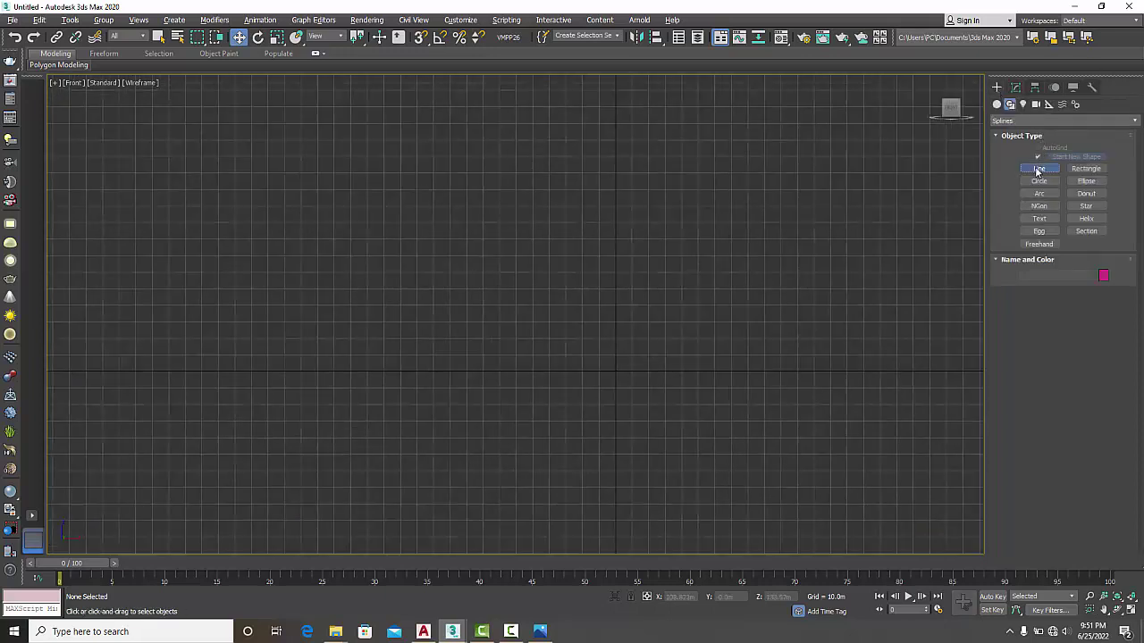
pyautogui.click(481, 370)
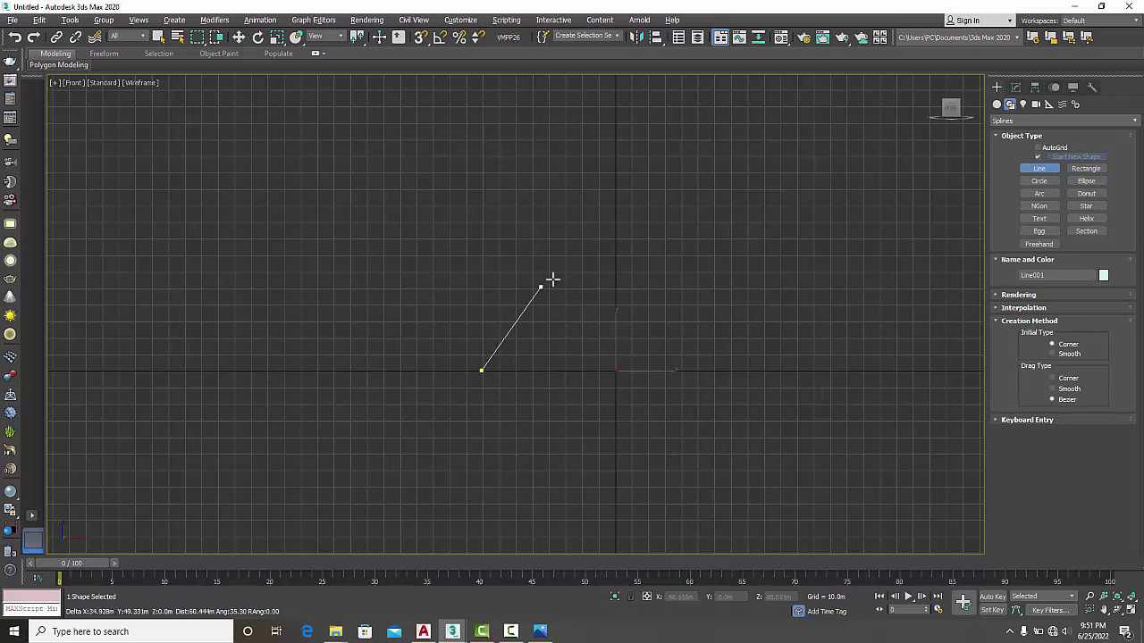
pyautogui.click(597, 275)
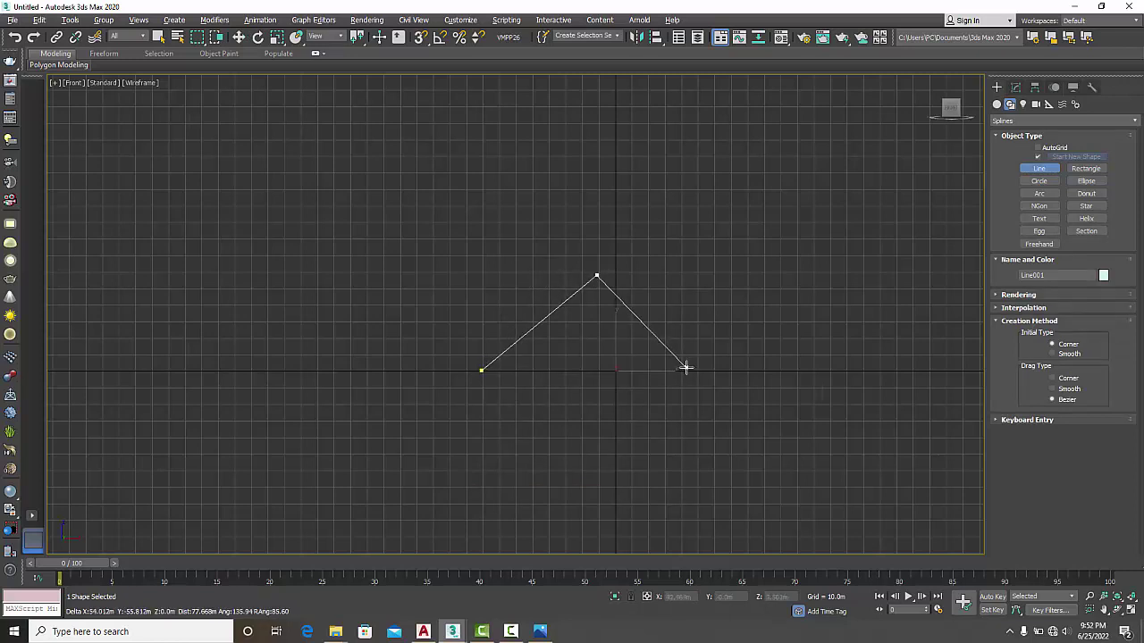
pyautogui.click(691, 368)
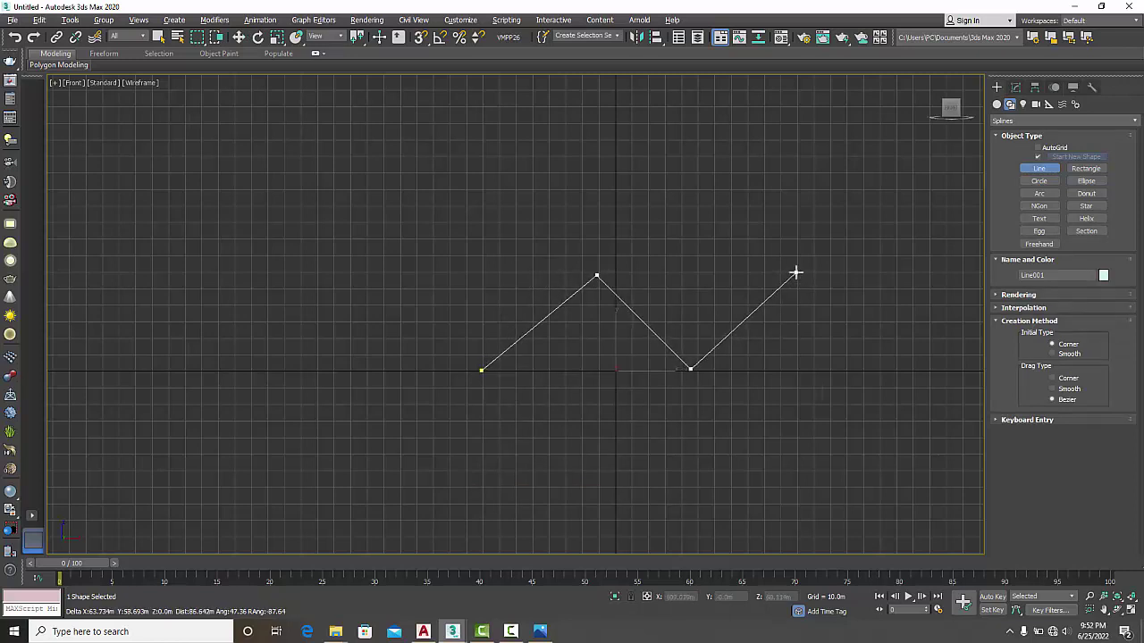
pyautogui.click(796, 272)
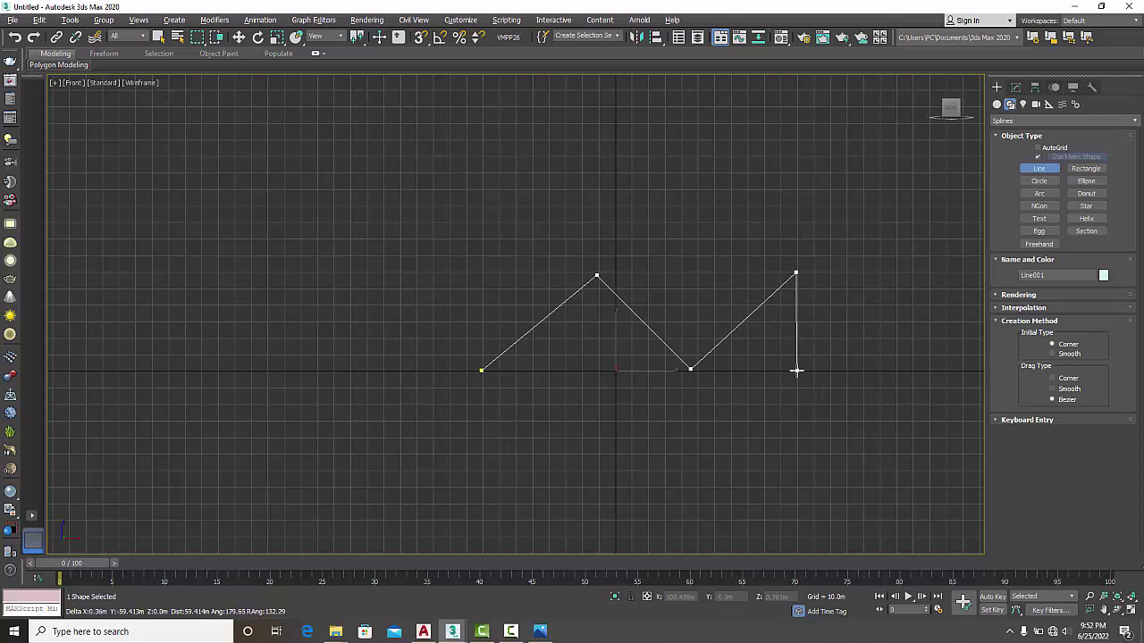
pyautogui.click(795, 371)
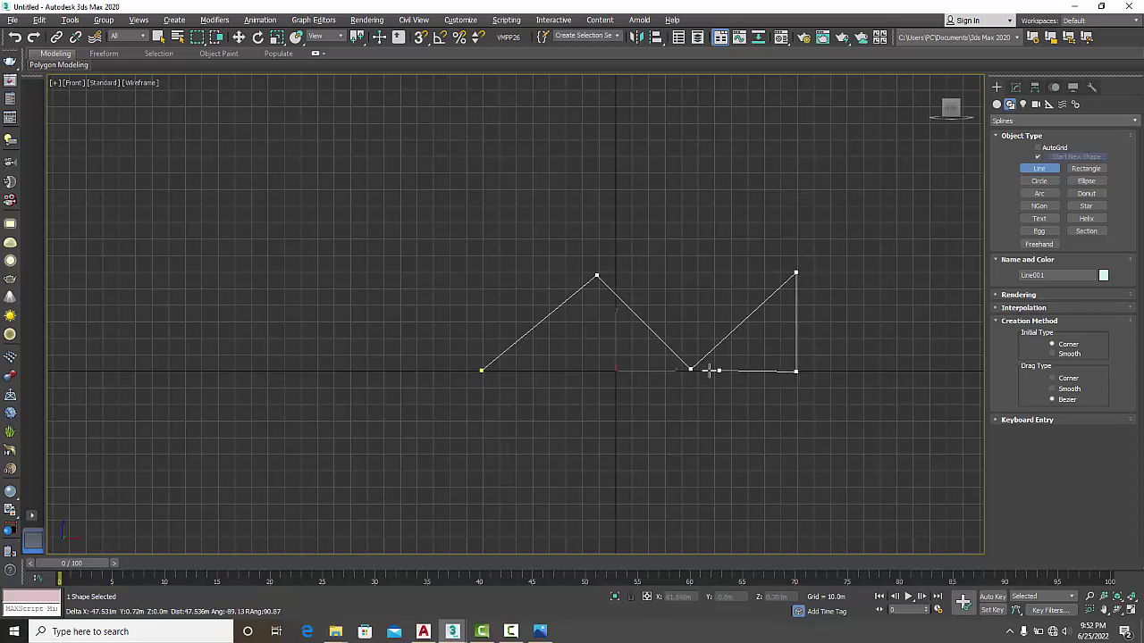
pyautogui.click(691, 370)
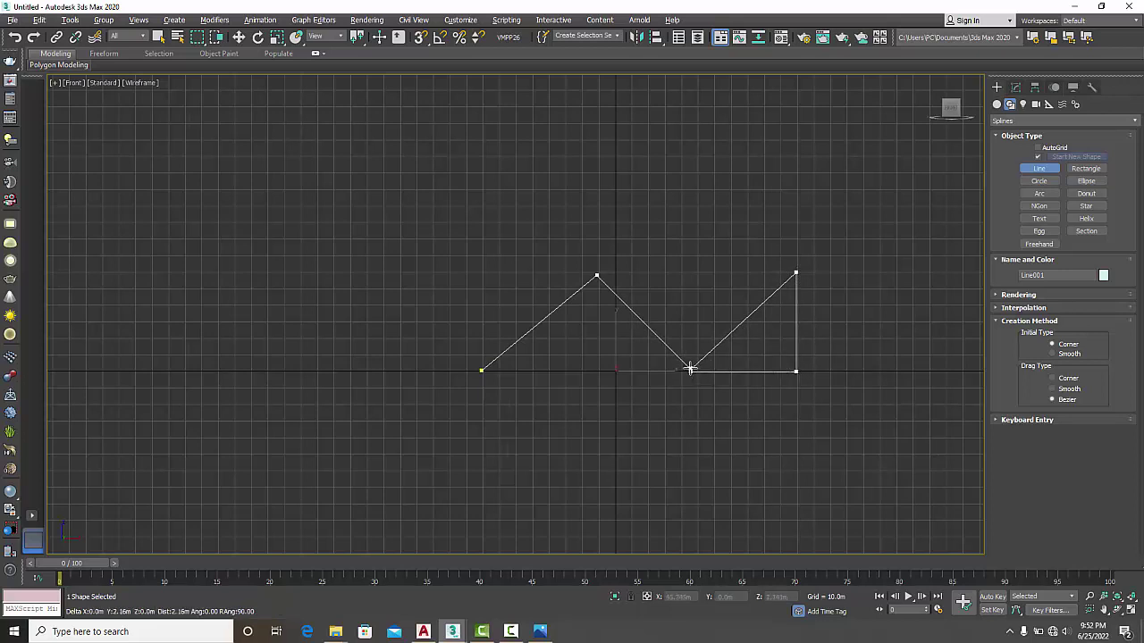
pyautogui.click(479, 372)
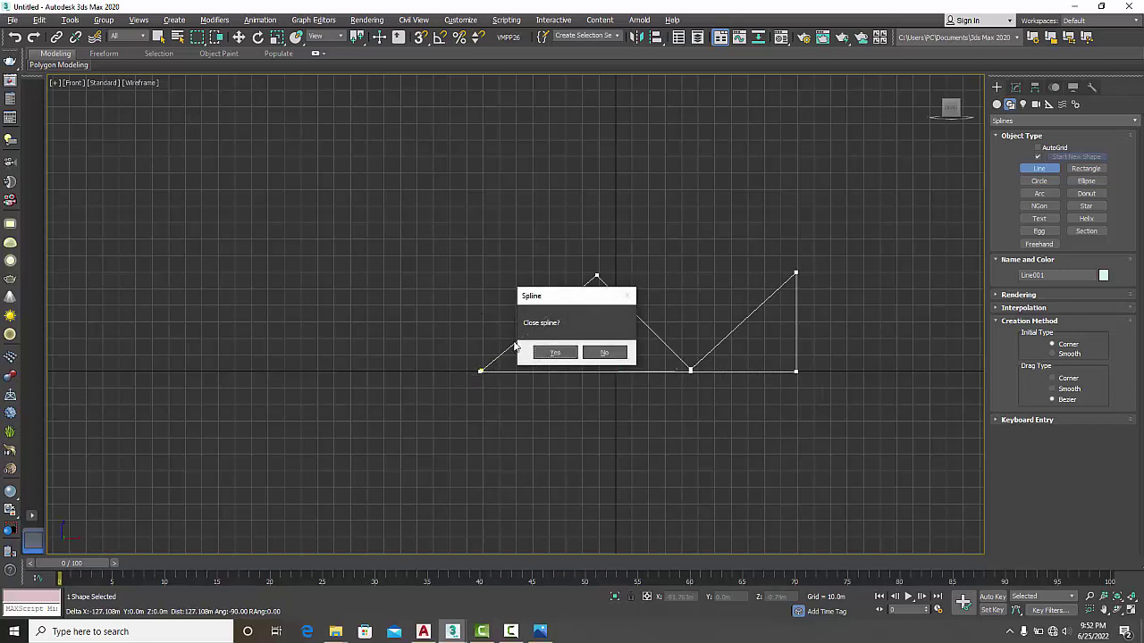
pyautogui.click(551, 352)
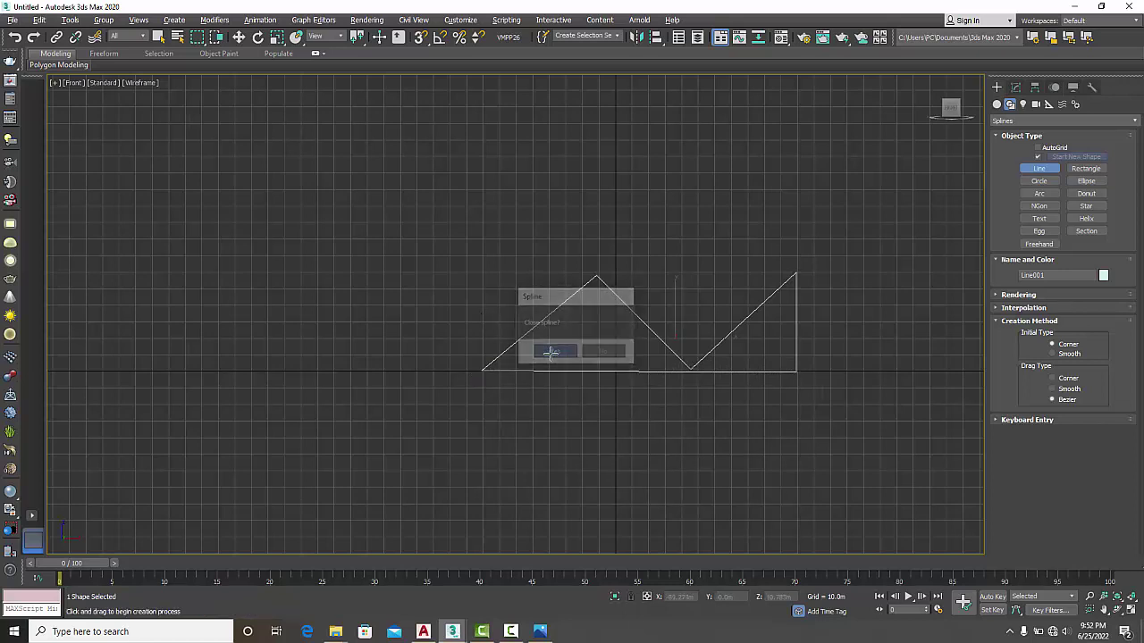
# Step: Draw an open Line spline from the zigzag's upper end corner across the first peak, ending with a vertical drop to the base
pyautogui.click(795, 273)
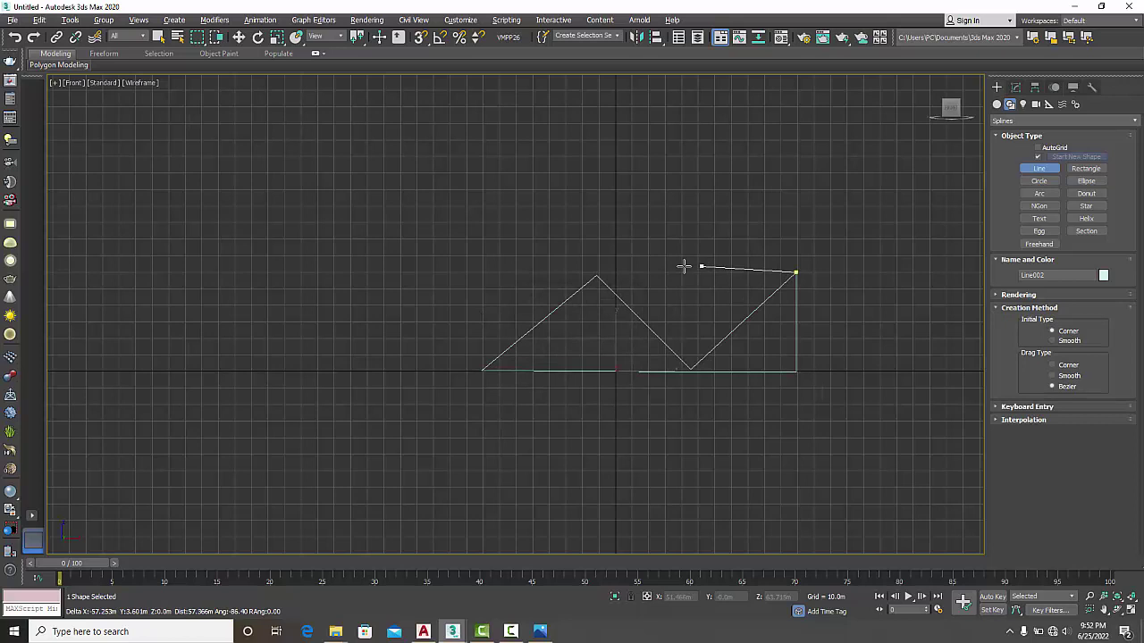
pyautogui.click(597, 273)
pyautogui.click(480, 272)
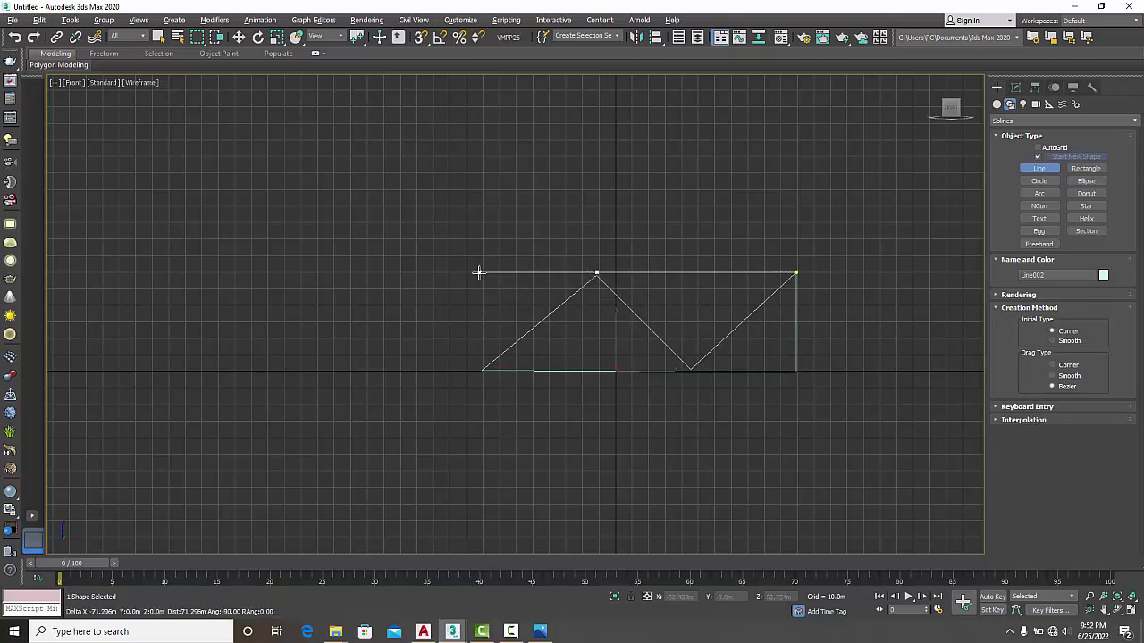
pyautogui.click(479, 372)
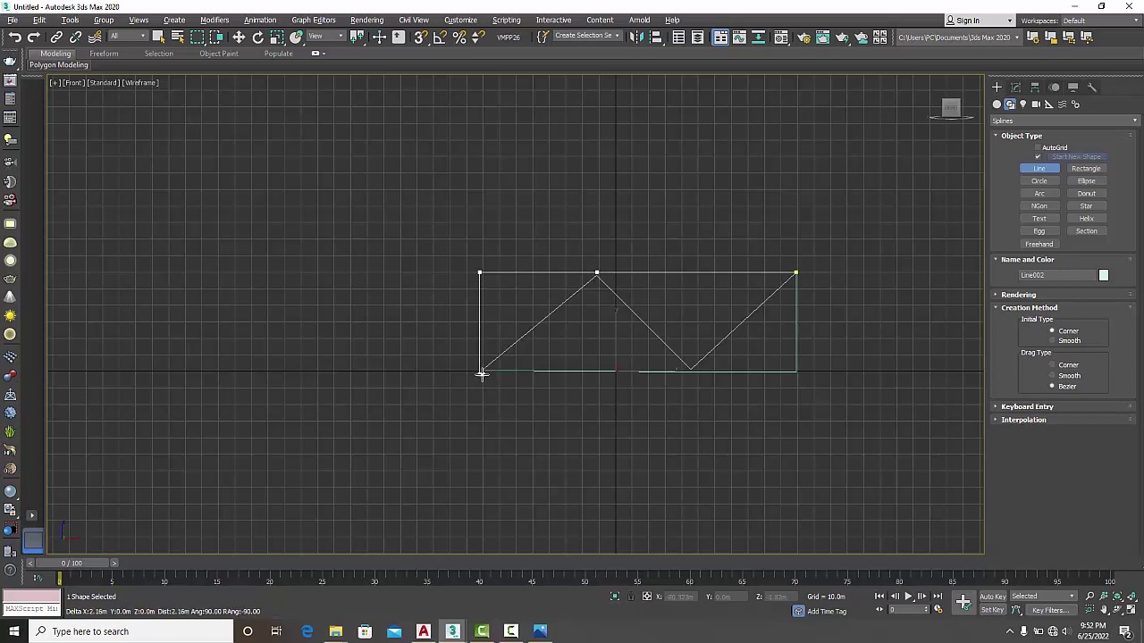
pyautogui.rightClick(481, 374)
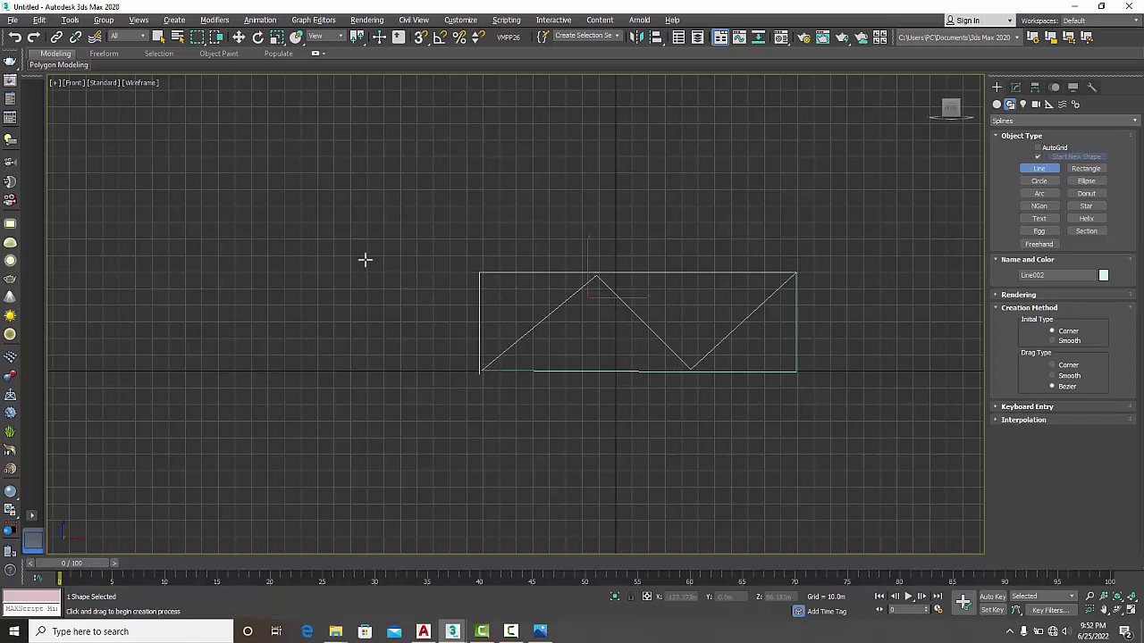
# Step: Move the lower end vertex of the new outline spline up to base level, at about Z 0.44 m
pyautogui.press('w')
pyautogui.click(1015, 86)
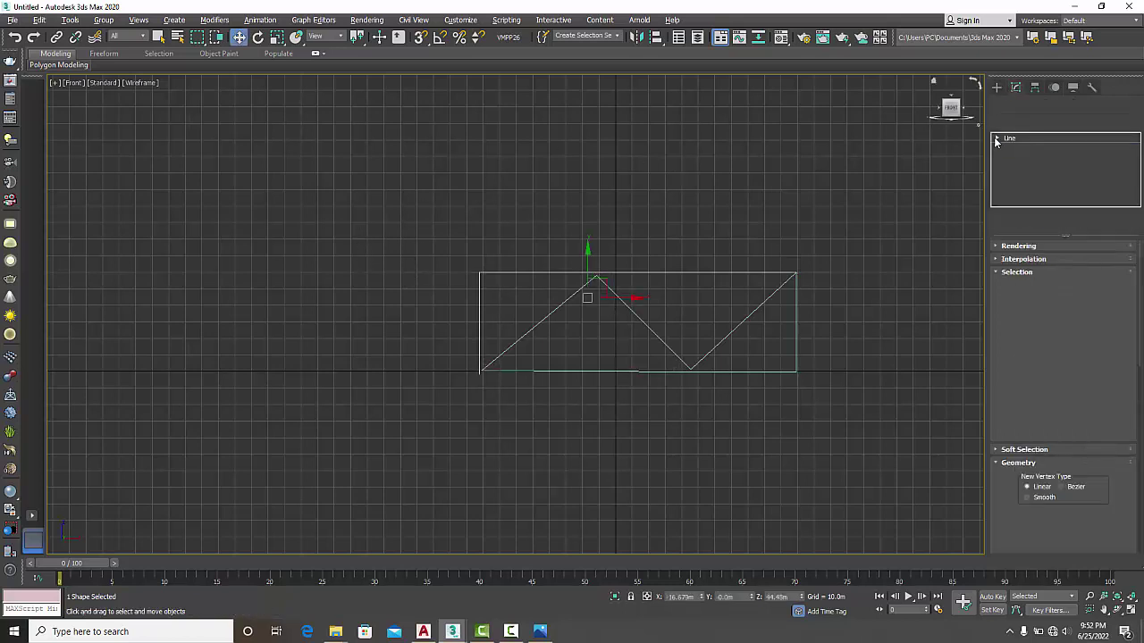
pyautogui.click(996, 138)
pyautogui.click(1018, 147)
pyautogui.scroll(6, 473, 366)
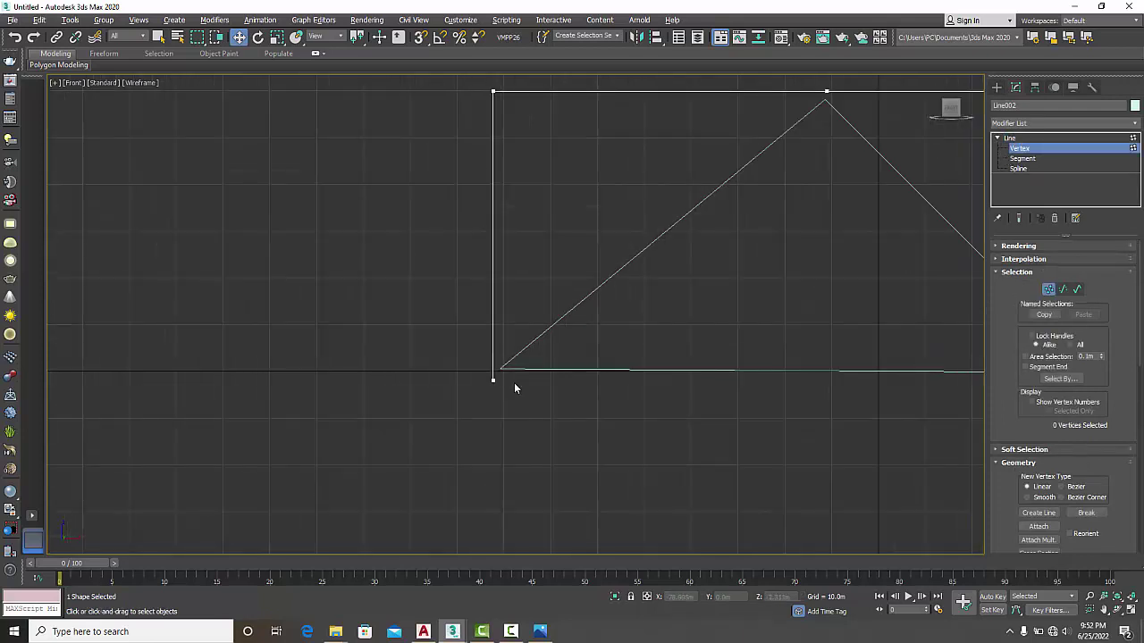
pyautogui.click(492, 379)
pyautogui.moveTo(494, 356)
pyautogui.mouseDown()
pyautogui.moveTo(494, 344)
pyautogui.moveTo(494, 366)
pyautogui.mouseUp()
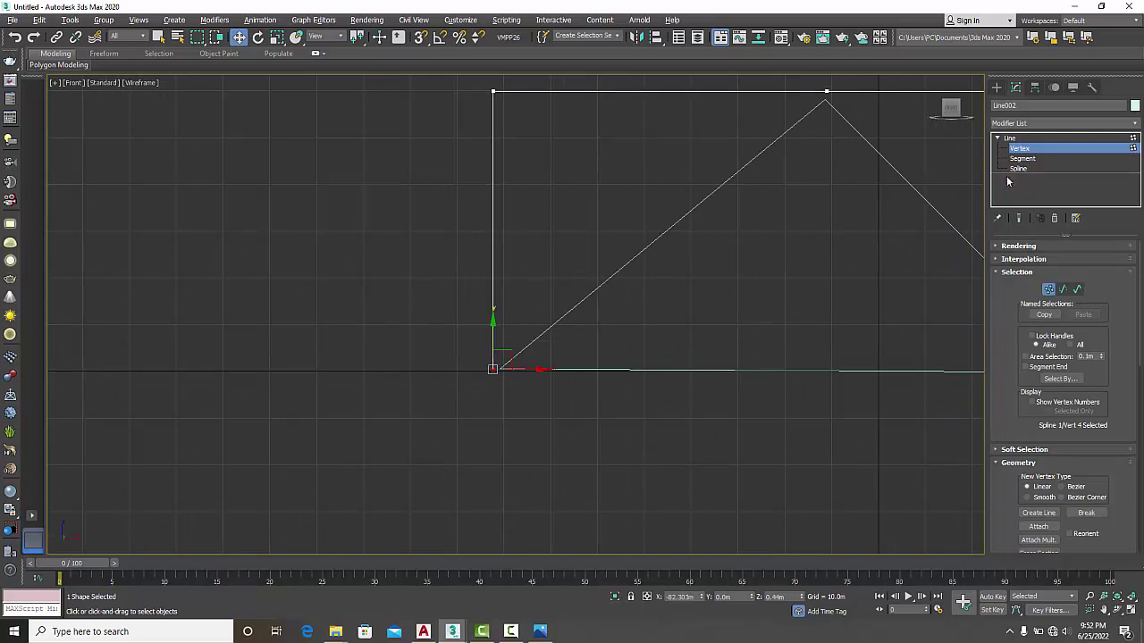
# Step: Move the outline's vertical segment along X to about -81.15 m so it meets the zigzag's starting corner
pyautogui.click(1021, 158)
pyautogui.click(492, 221)
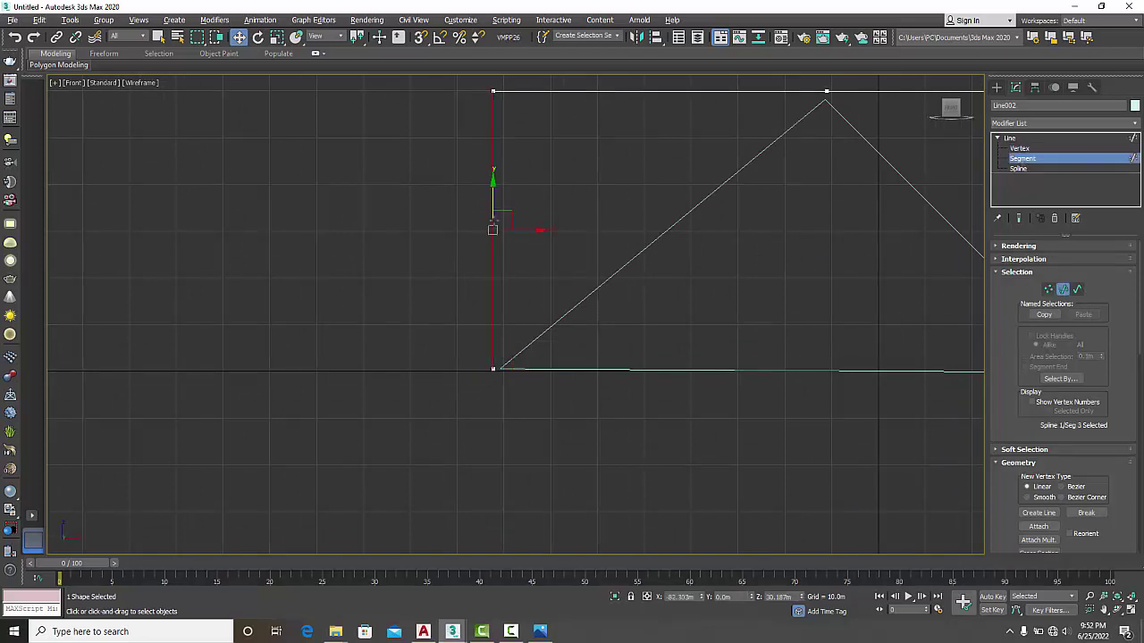
pyautogui.moveTo(523, 229); pyautogui.dragTo(532, 231)
pyautogui.scroll(-3, 667, 207)
pyautogui.moveTo(759, 234); pyautogui.dragTo(600, 263, button='middle')
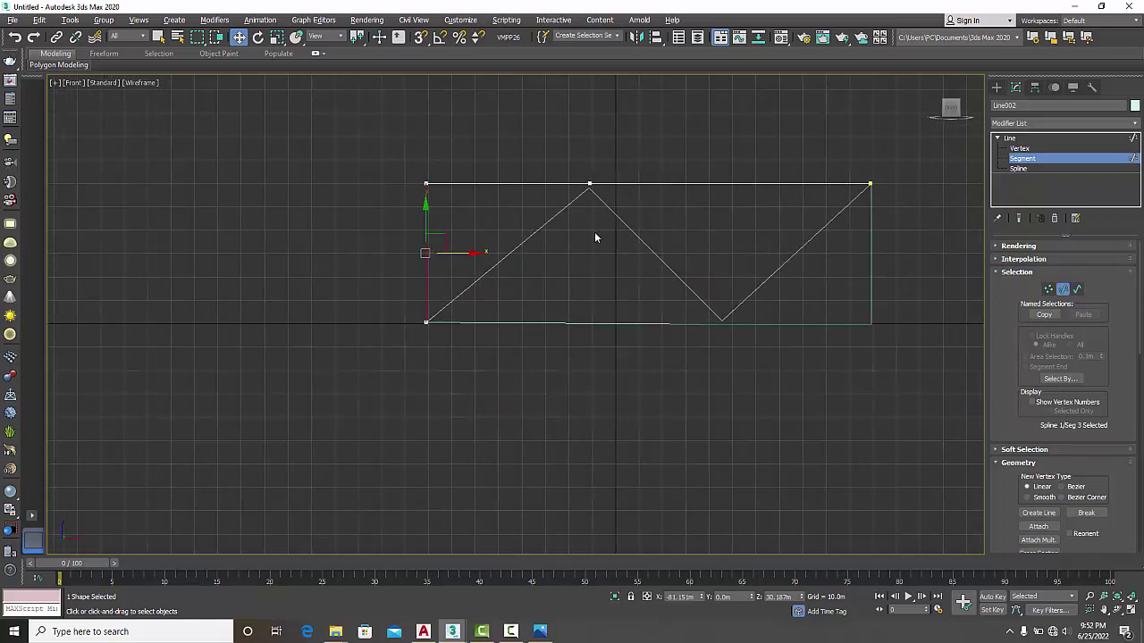
# Step: Raise the first peak vertex of the zigzag spline onto the outline's upper horizontal line
pyautogui.scroll(2, 594, 231)
pyautogui.scroll(2, 594, 203)
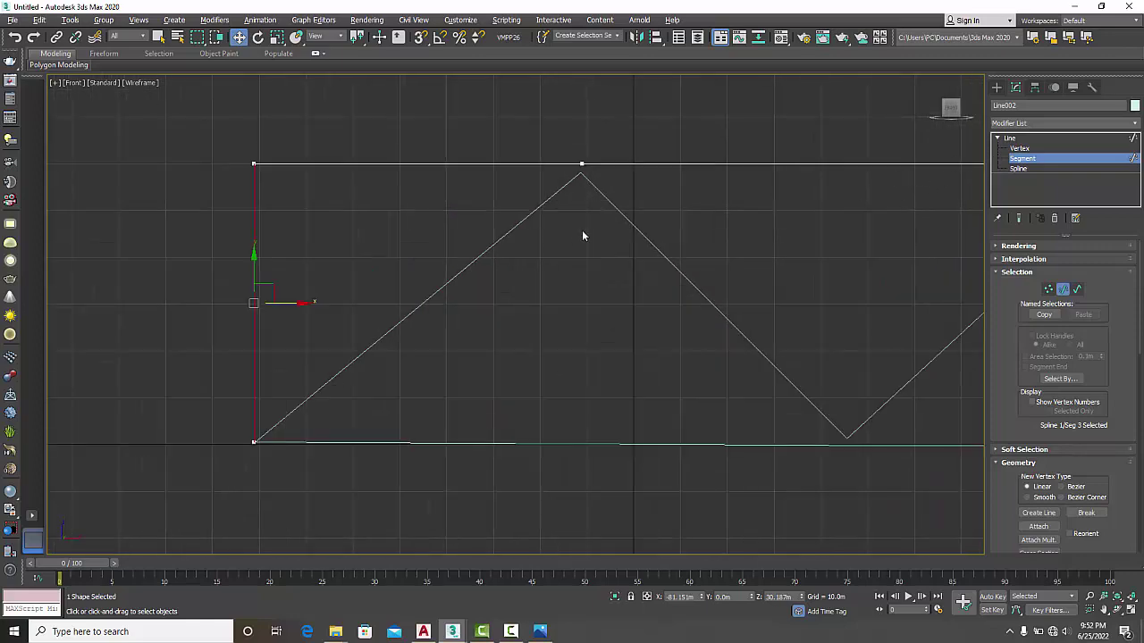
pyautogui.click(1009, 137)
pyautogui.click(997, 137)
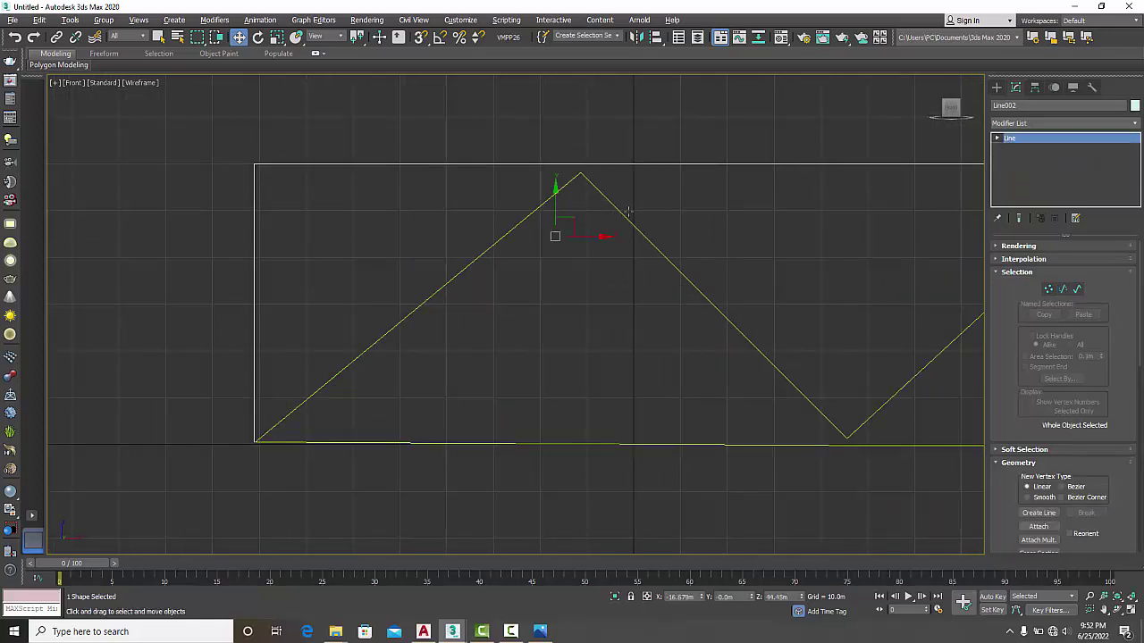
pyautogui.click(1048, 288)
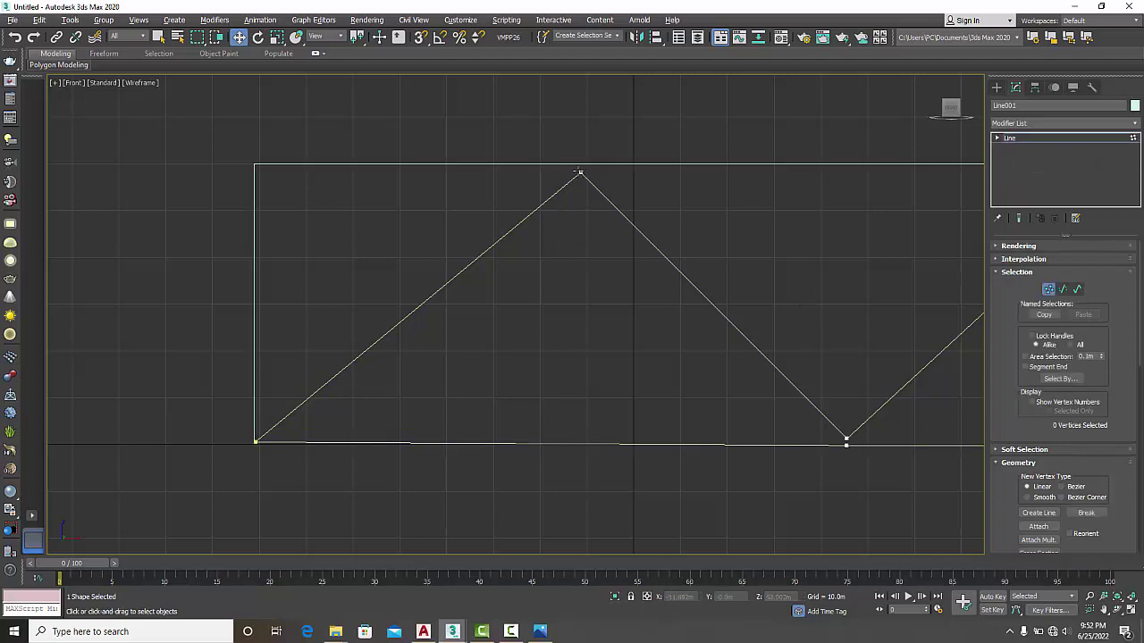
pyautogui.click(577, 173)
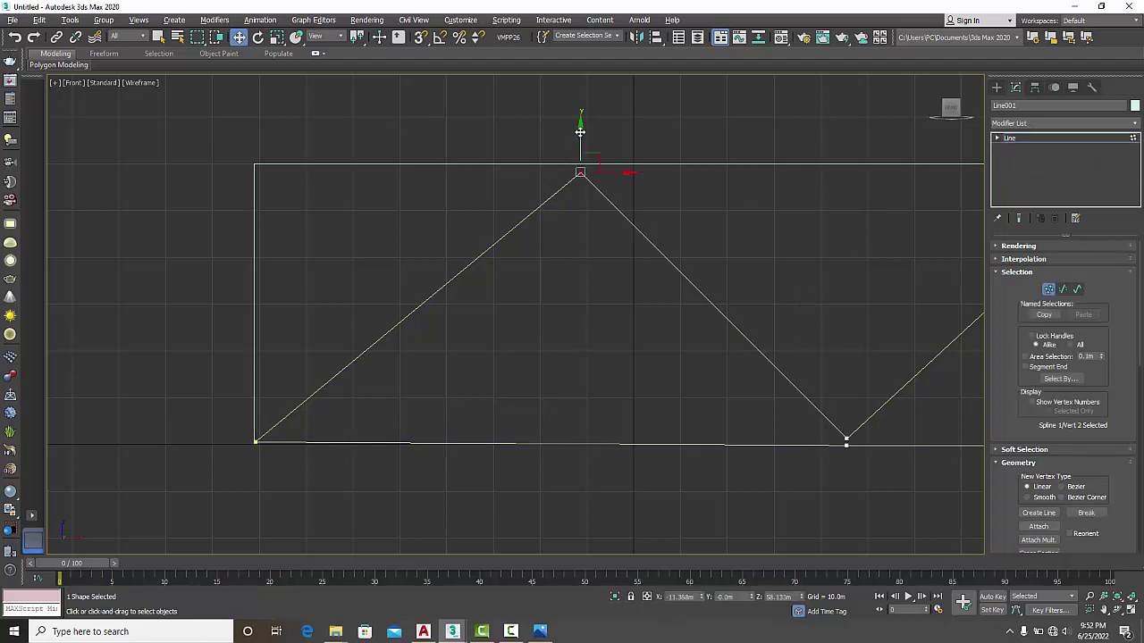
pyautogui.moveTo(579, 132); pyautogui.dragTo(579, 124)
pyautogui.click(879, 423)
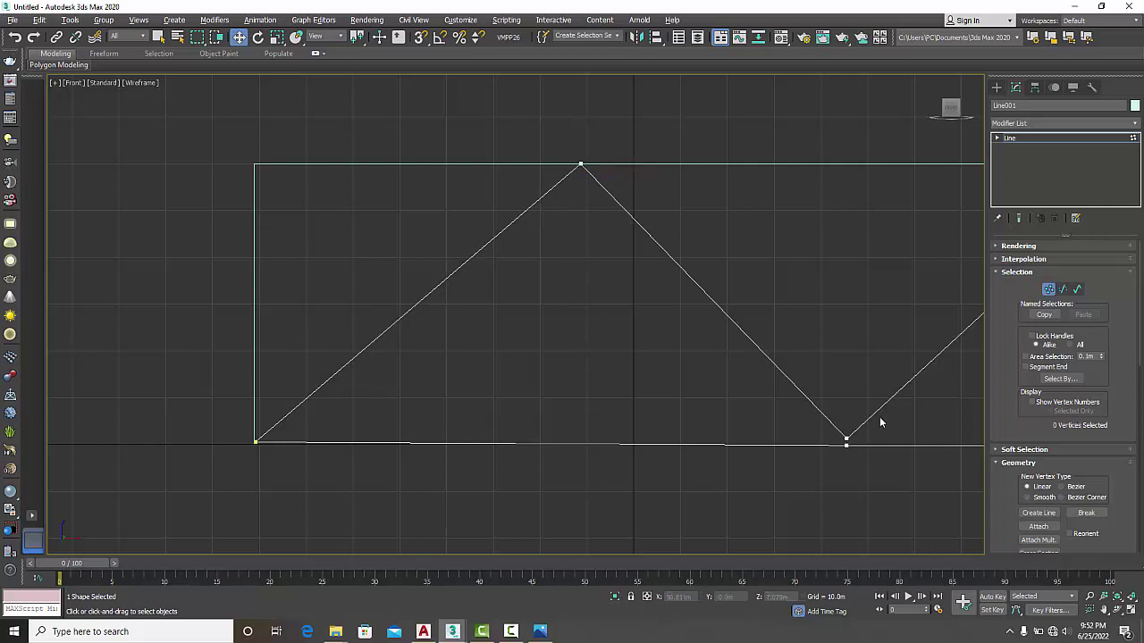
# Step: Lower the zigzag's valley vertex onto the base line
pyautogui.moveTo(879, 423); pyautogui.dragTo(847, 417)
pyautogui.click(832, 431)
pyautogui.click(845, 438)
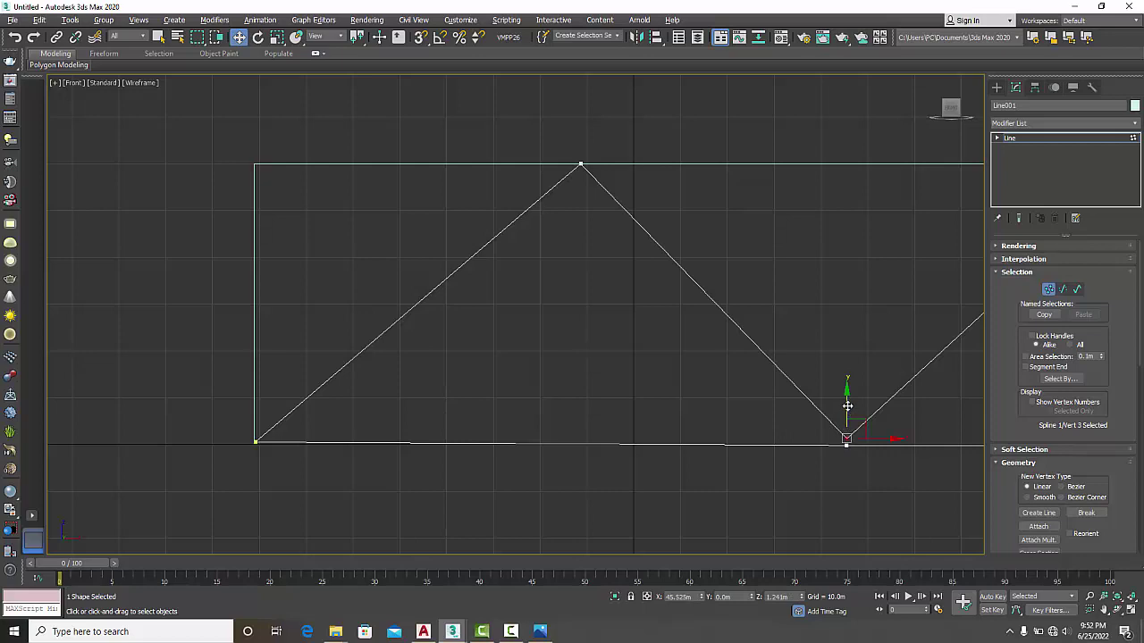
pyautogui.click(581, 348)
pyautogui.scroll(-4, 747, 345)
pyautogui.moveTo(747, 345); pyautogui.dragTo(565, 331, button='middle')
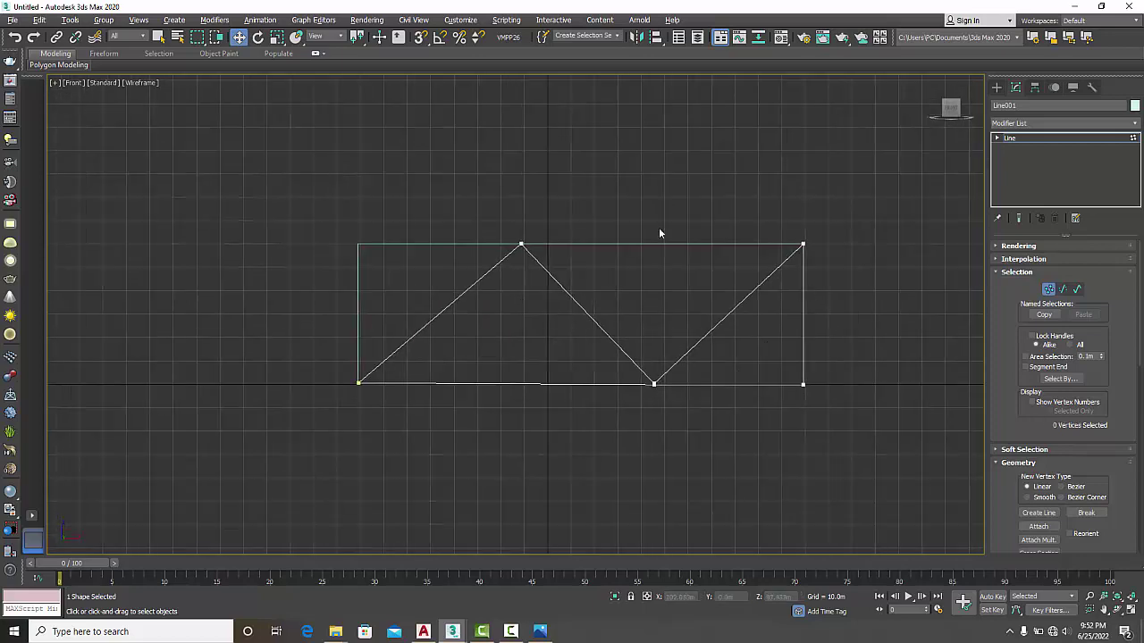
# Step: Apply a Sweep modifier to the whole zigzag spline
pyautogui.click(1015, 138)
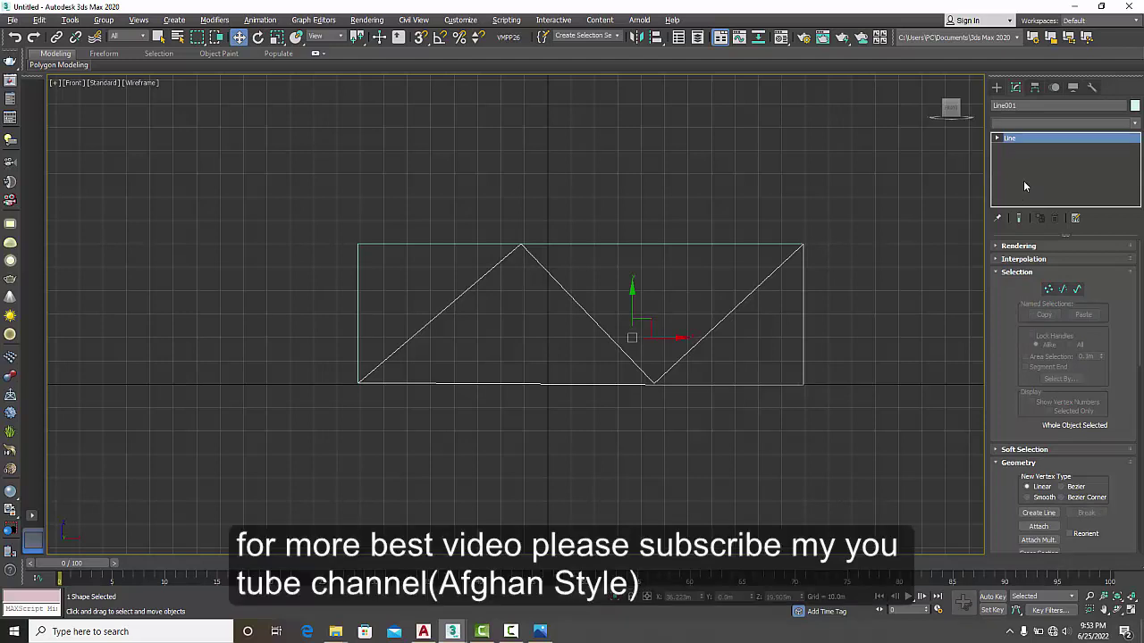
pyautogui.click(1063, 122)
pyautogui.scroll(-3, 1048, 297)
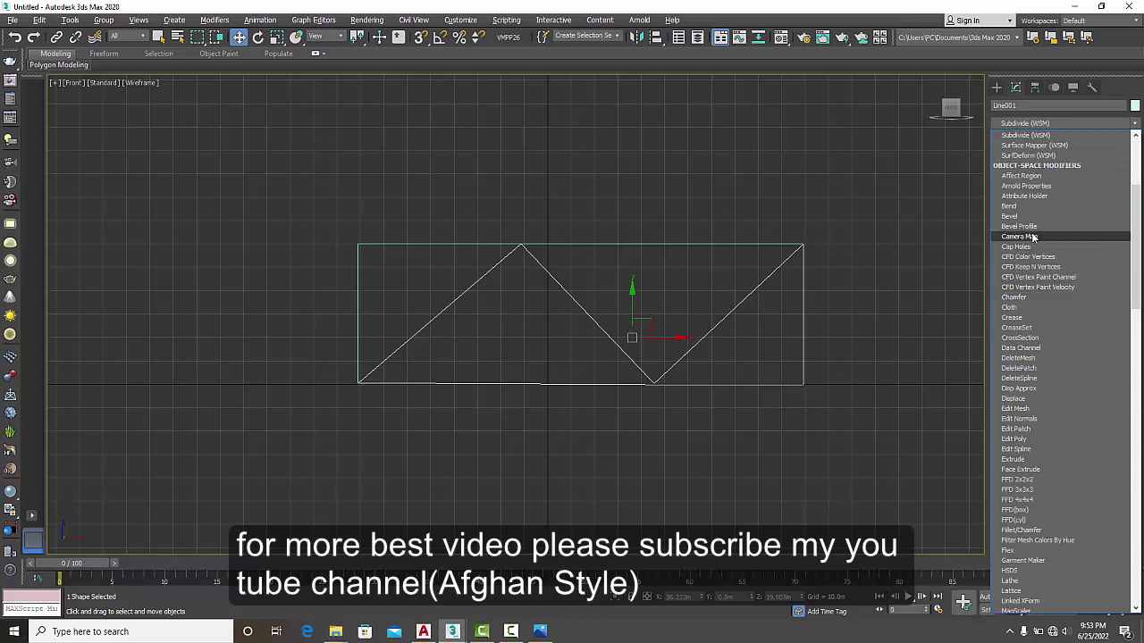
pyautogui.scroll(-10, 1026, 205)
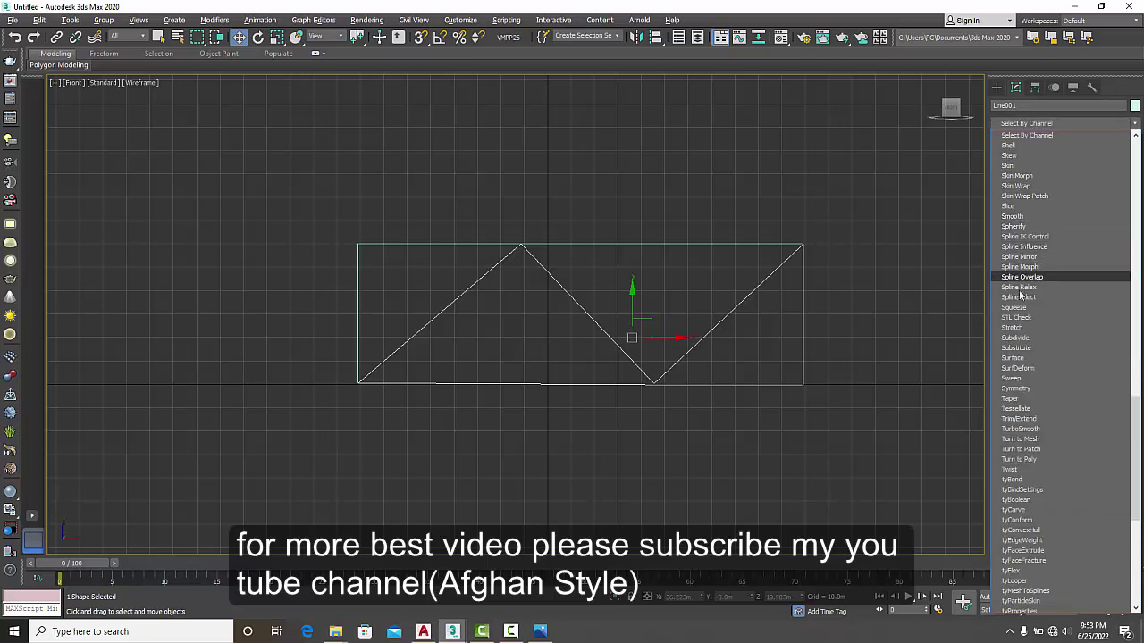
pyautogui.click(1010, 379)
pyautogui.click(1010, 378)
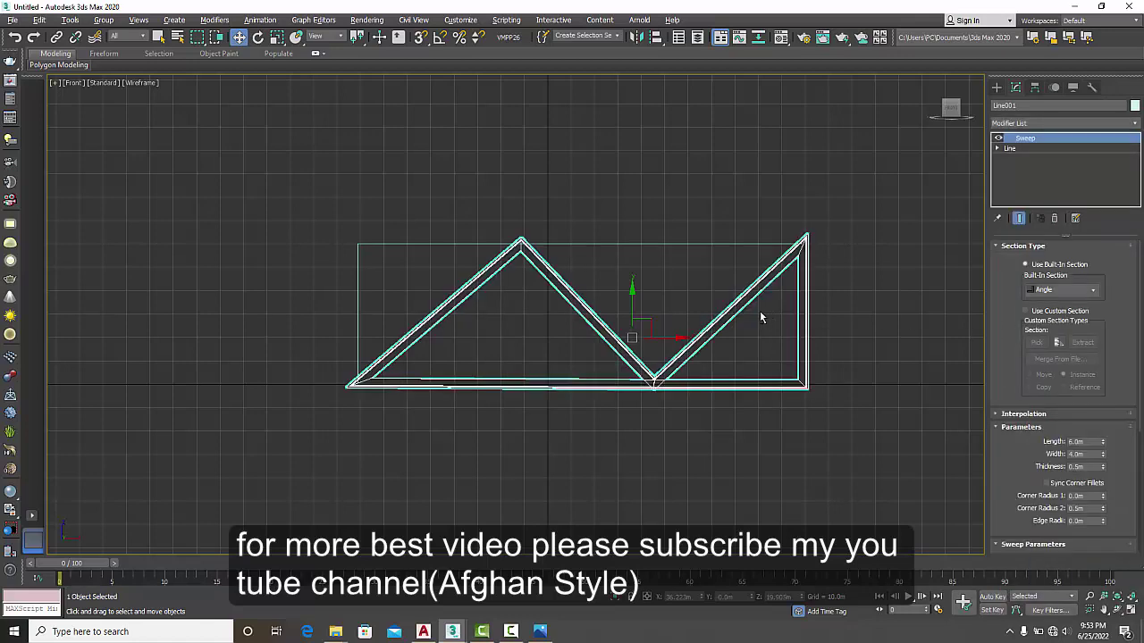
# Step: Maximize the Perspective viewport and set the Sweep's built-in section to Pipe
pyautogui.hotkey('alt', 'w')
pyautogui.rightClick(670, 407)
pyautogui.hotkey('alt', 'w')
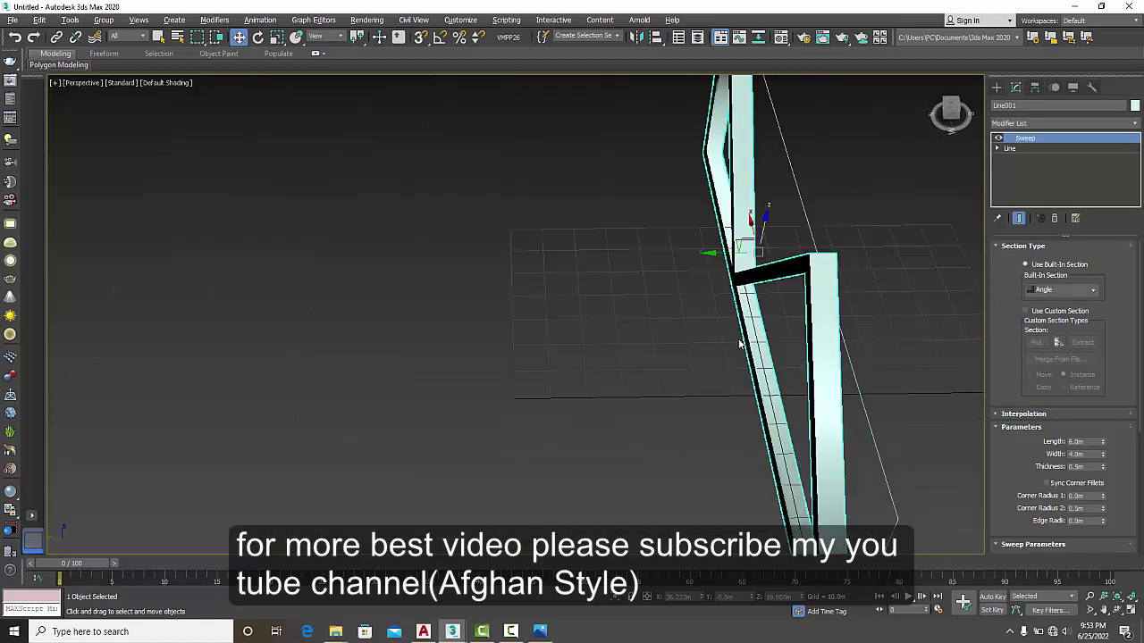
pyautogui.scroll(-5, 740, 343)
pyautogui.keyDown('alt'); pyautogui.moveTo(739, 343); pyautogui.dragTo(706, 371, button='middle'); pyautogui.keyUp('alt')
pyautogui.click(1073, 294)
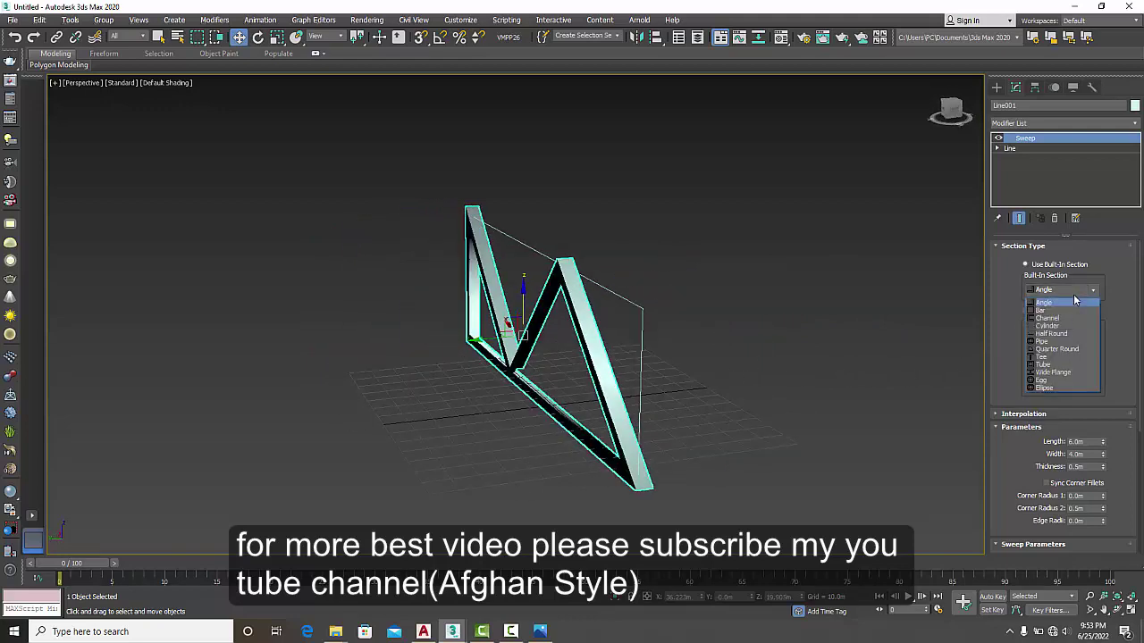
pyautogui.click(1036, 341)
pyautogui.keyDown('alt'); pyautogui.moveTo(542, 386); pyautogui.dragTo(554, 385, button='middle'); pyautogui.keyUp('alt')
pyautogui.scroll(3, 602, 318)
pyautogui.scroll(3, 604, 314)
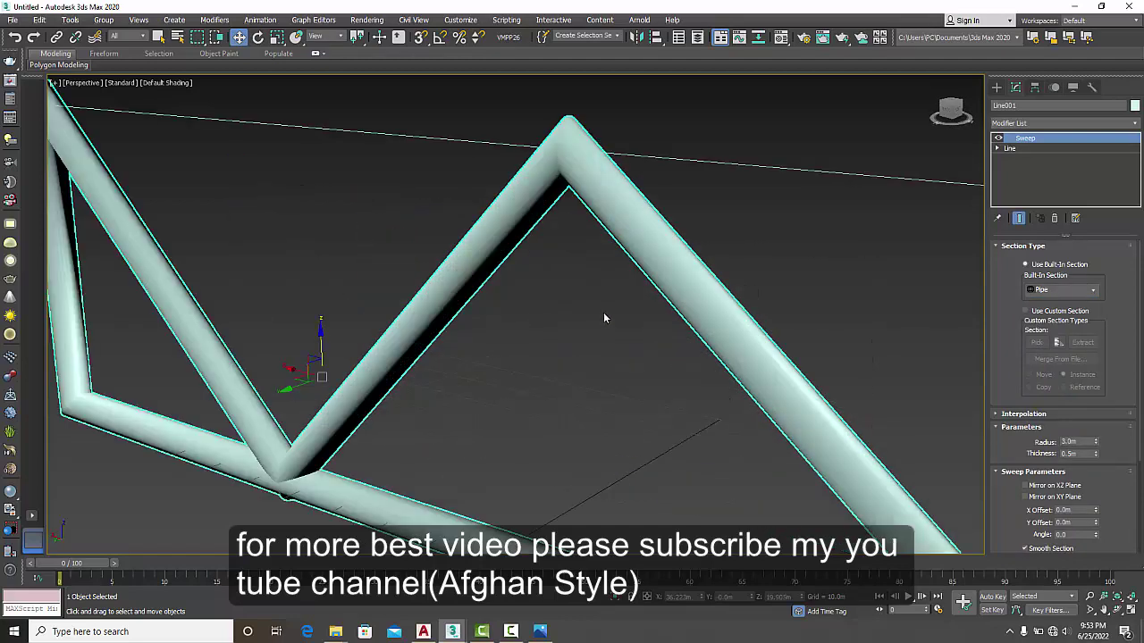
# Step: Set the pipe section's radius to 0.855 m and its thickness to 0.05 m
pyautogui.scroll(-3, 603, 314)
pyautogui.scroll(-2, 1087, 487)
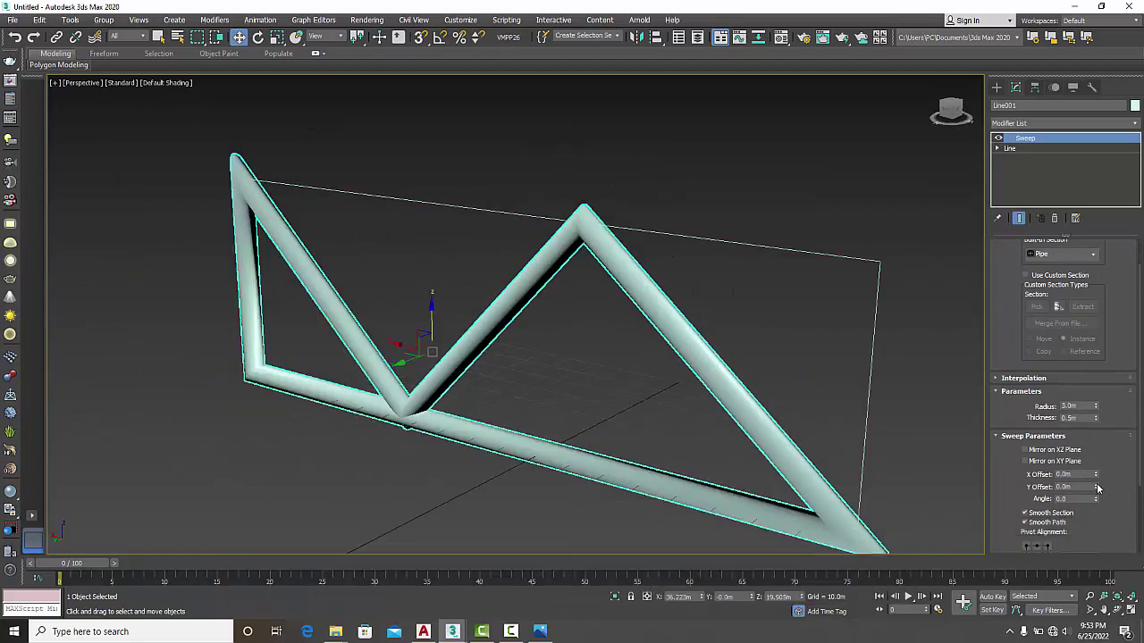
pyautogui.moveTo(1097, 409); pyautogui.dragTo(1098, 465)
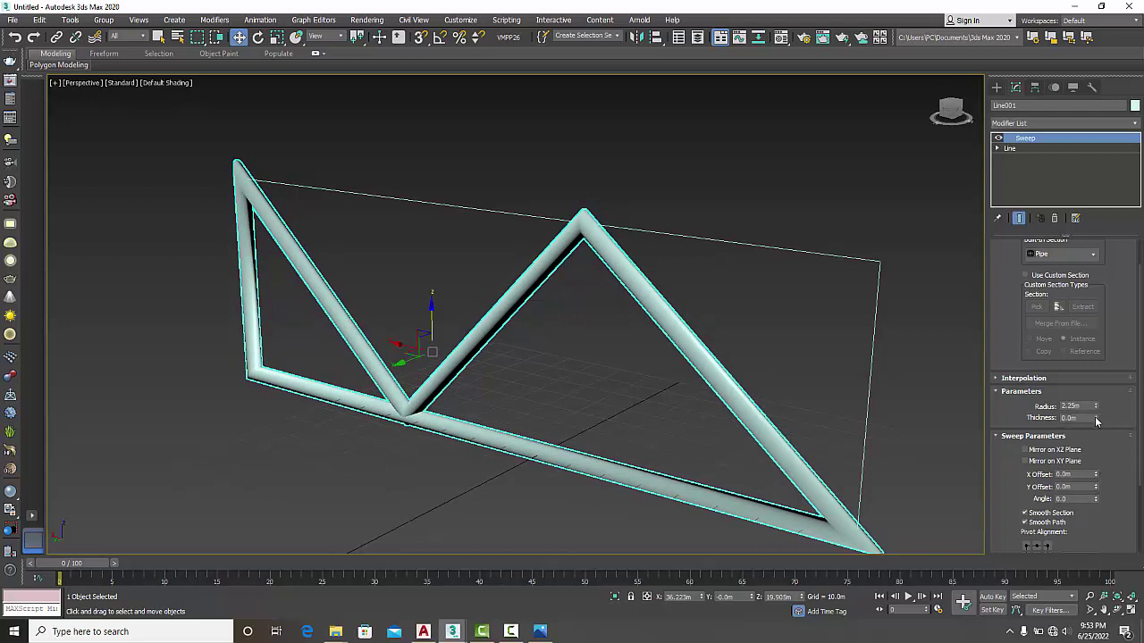
pyautogui.moveTo(1095, 418); pyautogui.dragTo(1095, 415)
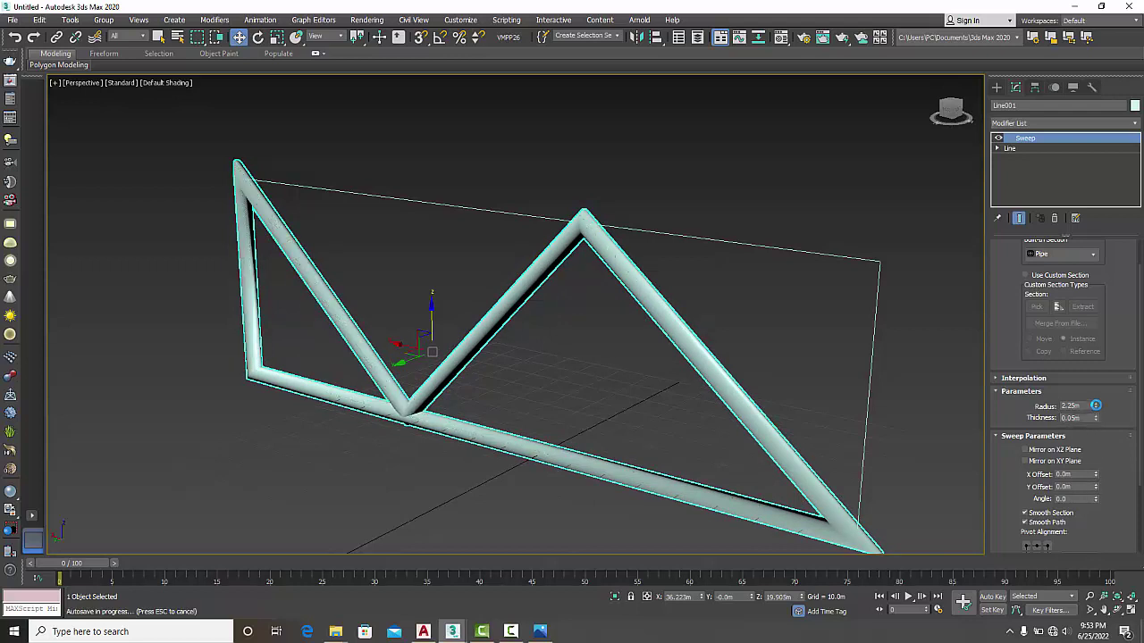
pyautogui.moveTo(1096, 405); pyautogui.dragTo(1097, 449)
# Step: Copy the Sweep modifier from the zigzag's modifier stack
pyautogui.click(755, 244)
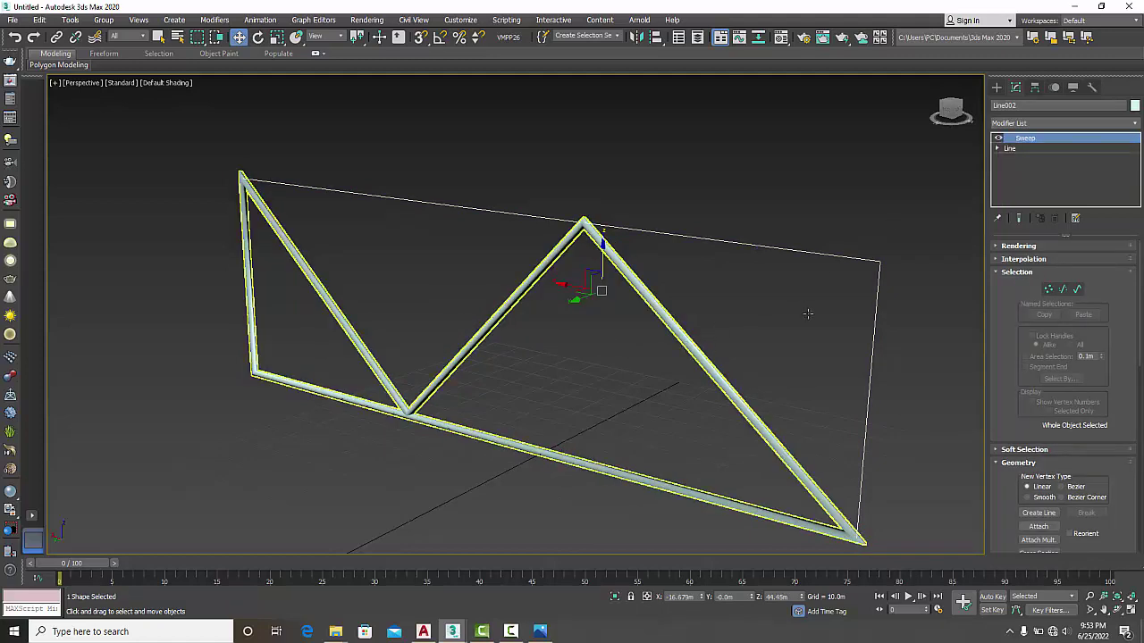
pyautogui.click(686, 347)
pyautogui.rightClick(1021, 141)
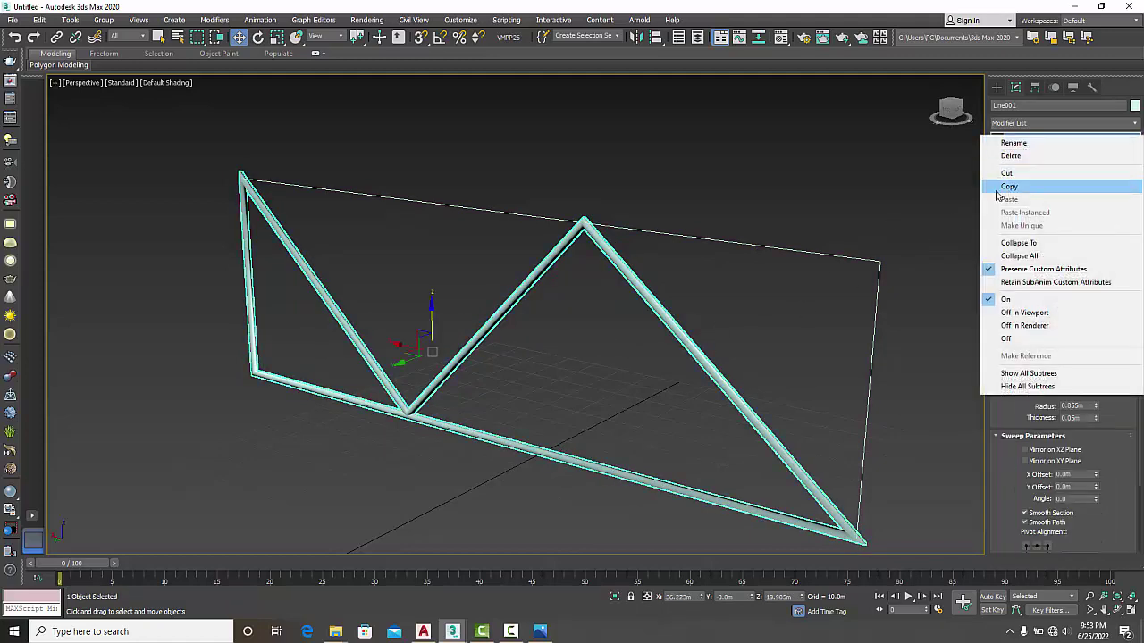
pyautogui.click(1009, 186)
# Step: Paste the copied Sweep modifier onto the upper outline spline and deselect it
pyautogui.click(737, 242)
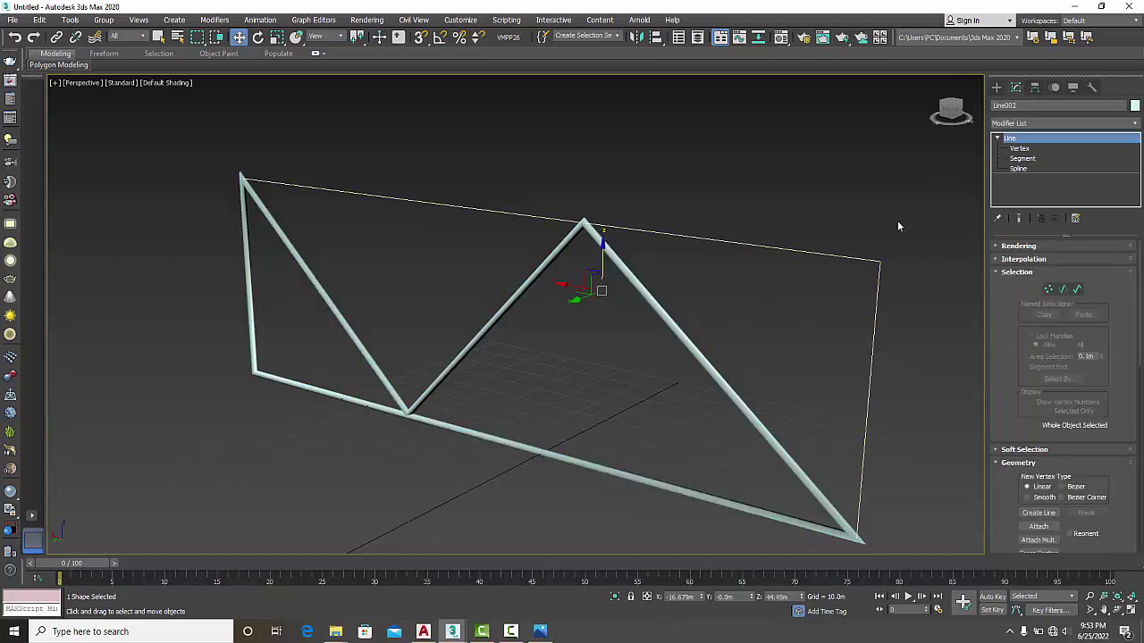
pyautogui.rightClick(1025, 174)
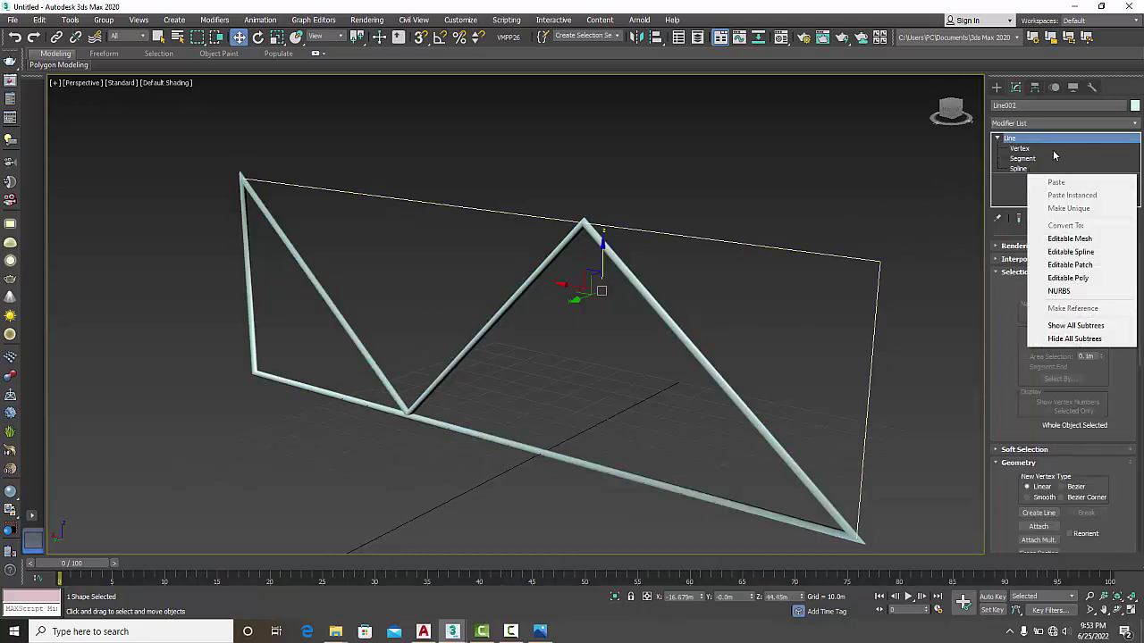
pyautogui.rightClick(1057, 149)
pyautogui.click(670, 320)
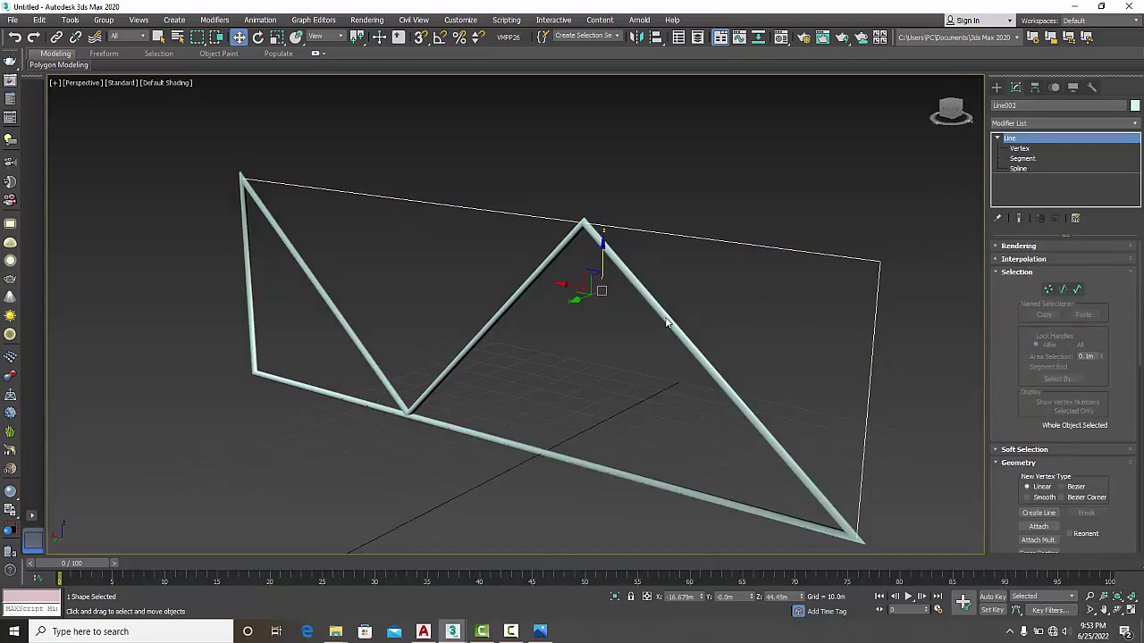
pyautogui.click(731, 243)
pyautogui.click(1042, 147)
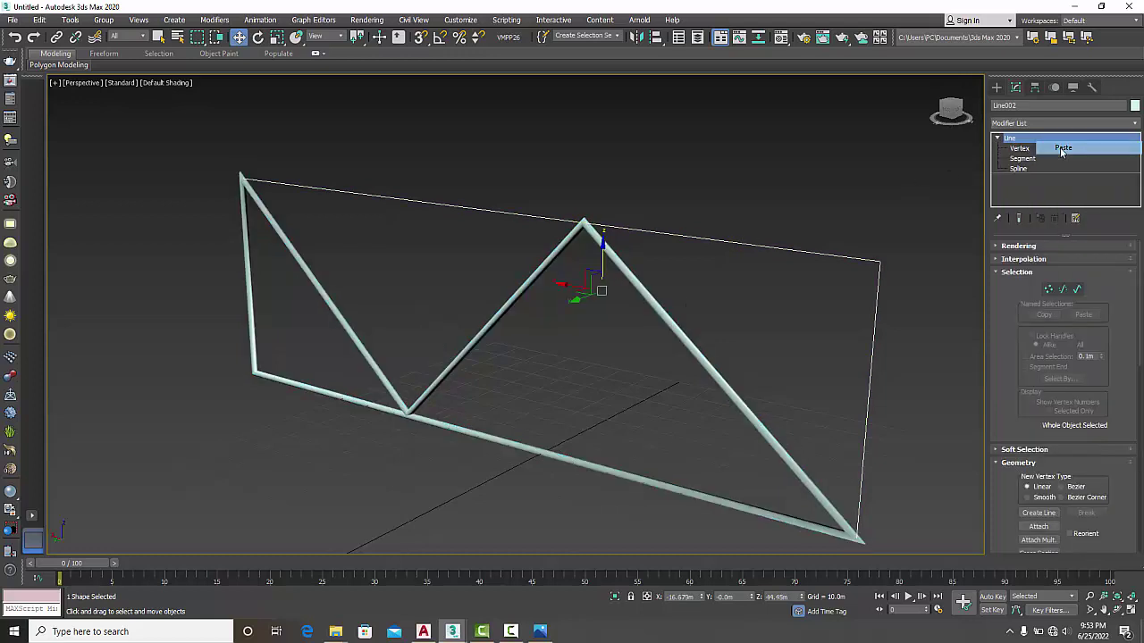
pyautogui.click(711, 204)
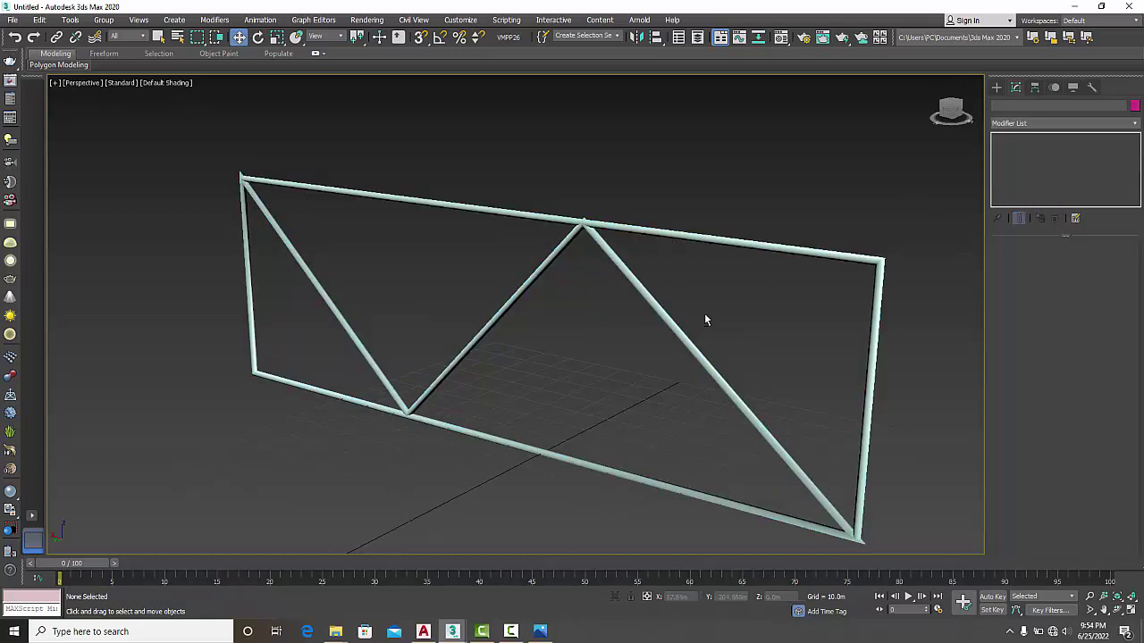
# Step: Switch to the bridge.max reference scene and unhide the Box001 deck
pyautogui.keyDown('alt'); pyautogui.moveTo(704, 319); pyautogui.dragTo(541, 315, button='middle'); pyautogui.keyUp('alt')
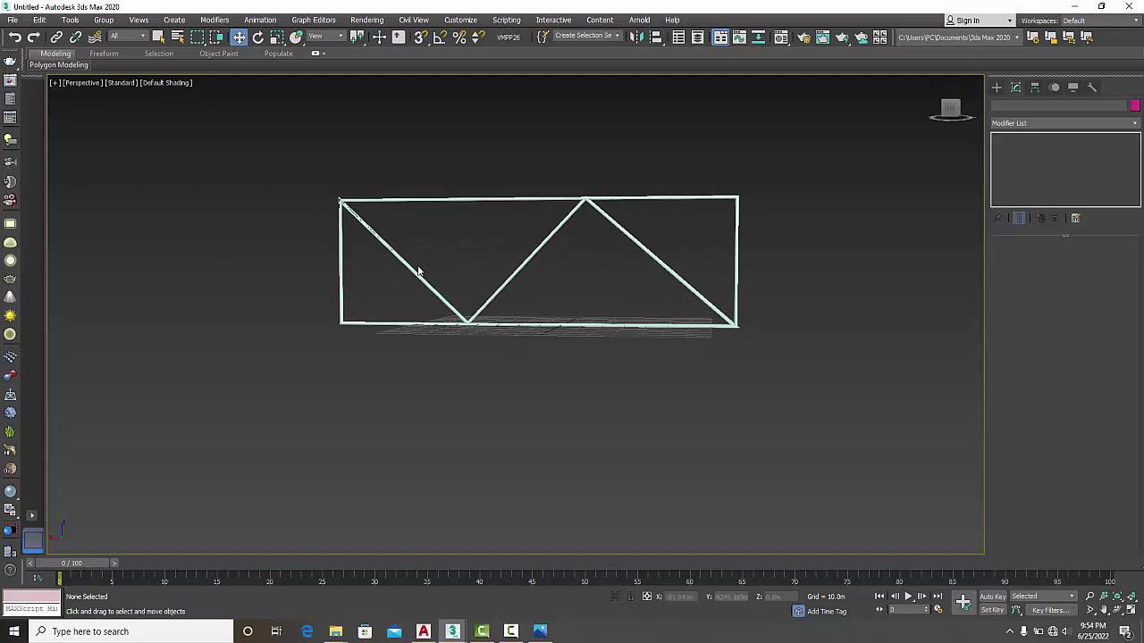
pyautogui.moveTo(452, 632)
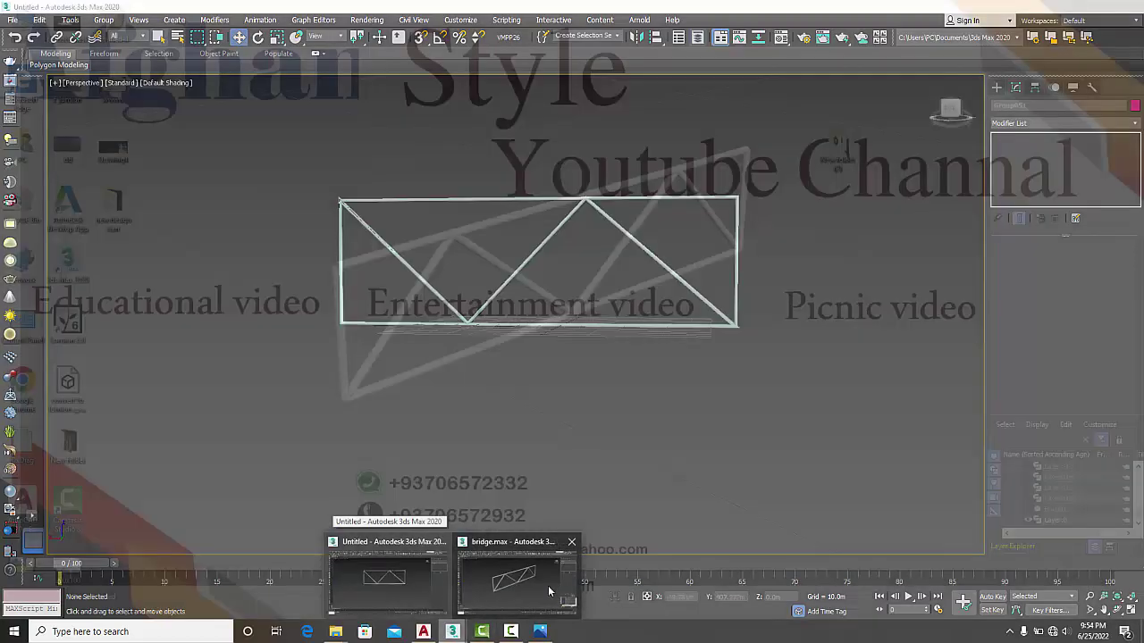
pyautogui.click(548, 586)
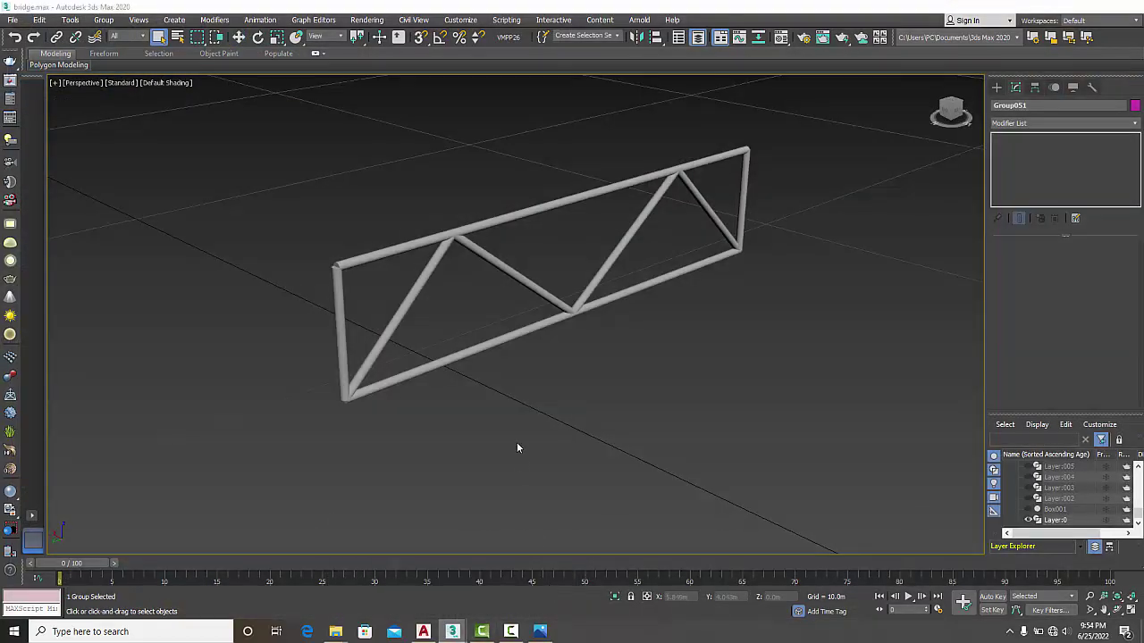
pyautogui.click(1026, 510)
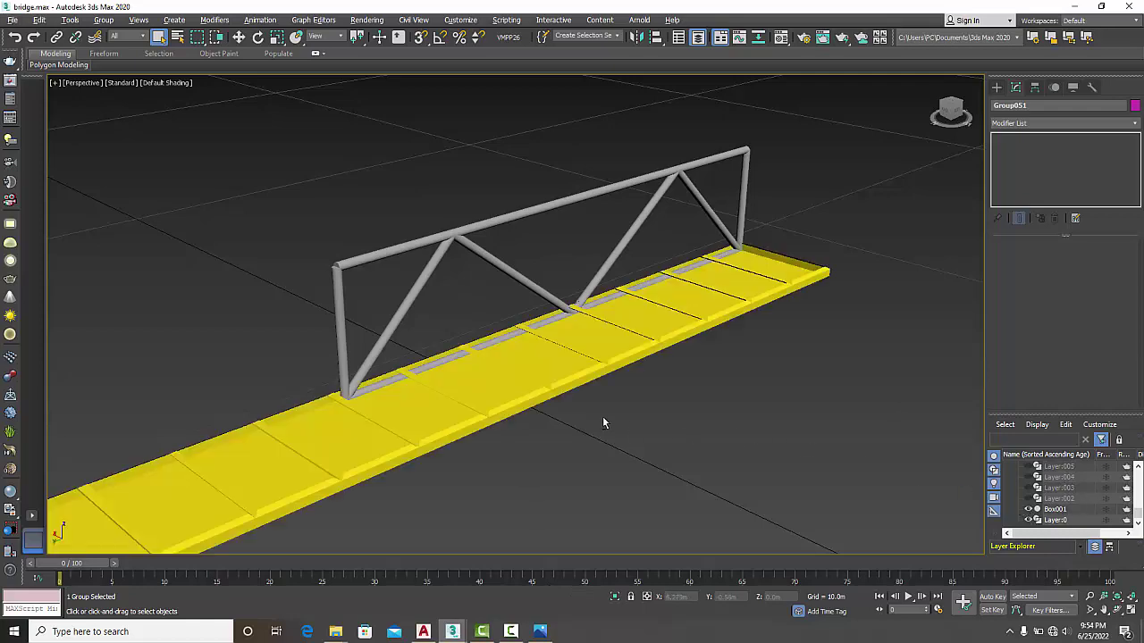
# Step: Examine the yellow deck's planks, overall length and position relative to the railing truss
pyautogui.scroll(2, 617, 425)
pyautogui.scroll(-6, 590, 411)
pyautogui.moveTo(398, 393); pyautogui.dragTo(549, 336, button='middle')
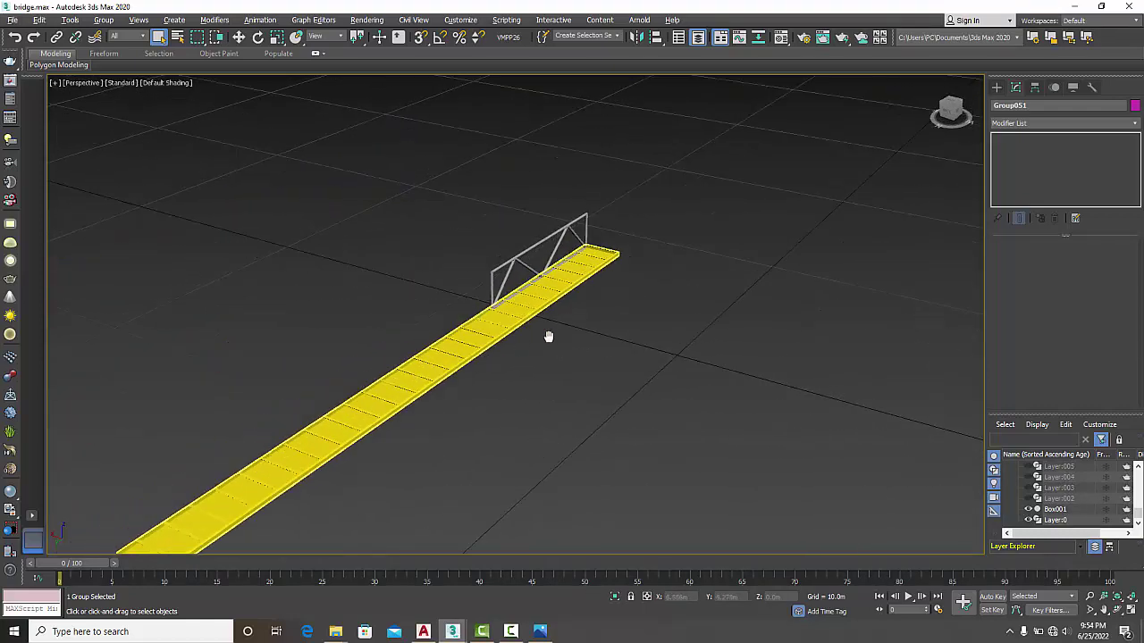
pyautogui.scroll(6, 549, 337)
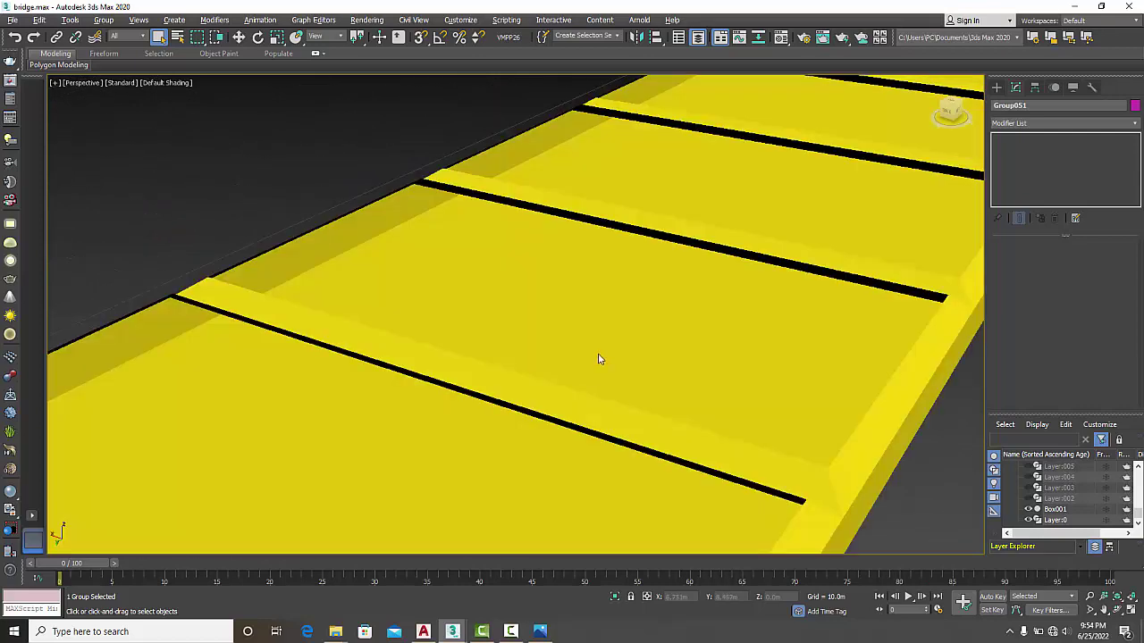
pyautogui.scroll(-8, 599, 358)
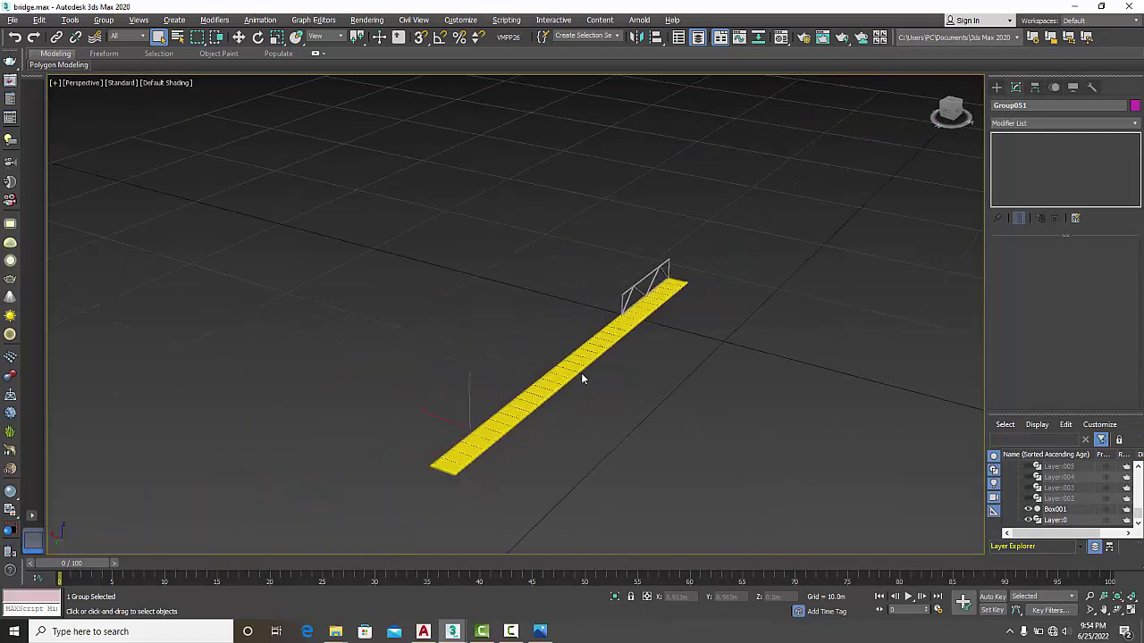
pyautogui.keyDown('alt'); pyautogui.moveTo(621, 398); pyautogui.dragTo(595, 401, button='middle'); pyautogui.keyUp('alt')
pyautogui.scroll(8, 765, 358)
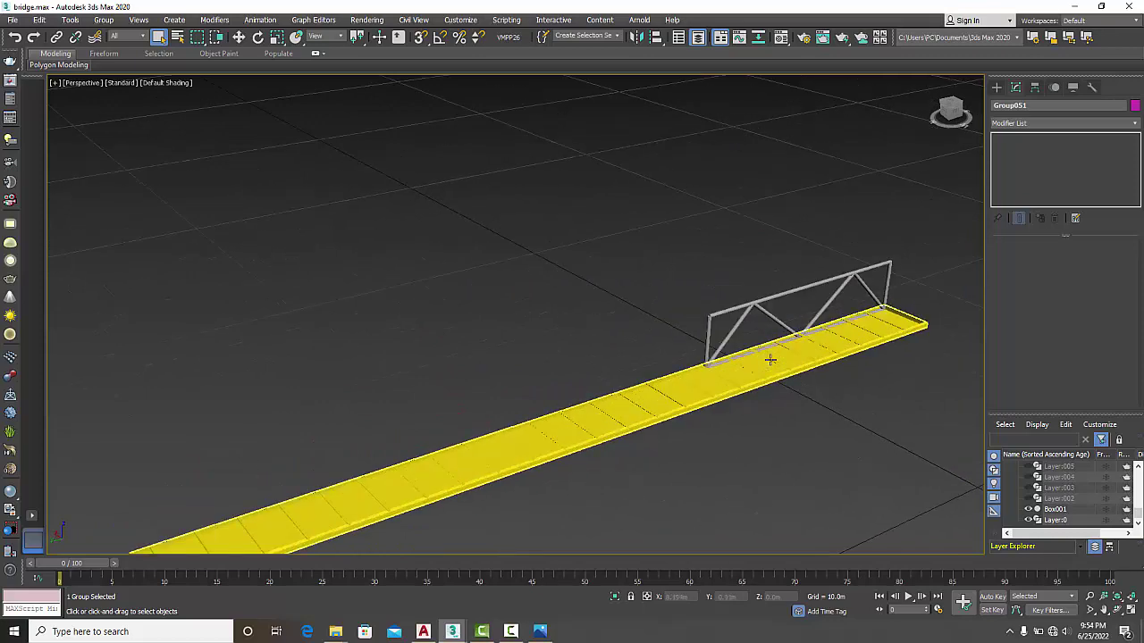
pyautogui.scroll(-8, 774, 366)
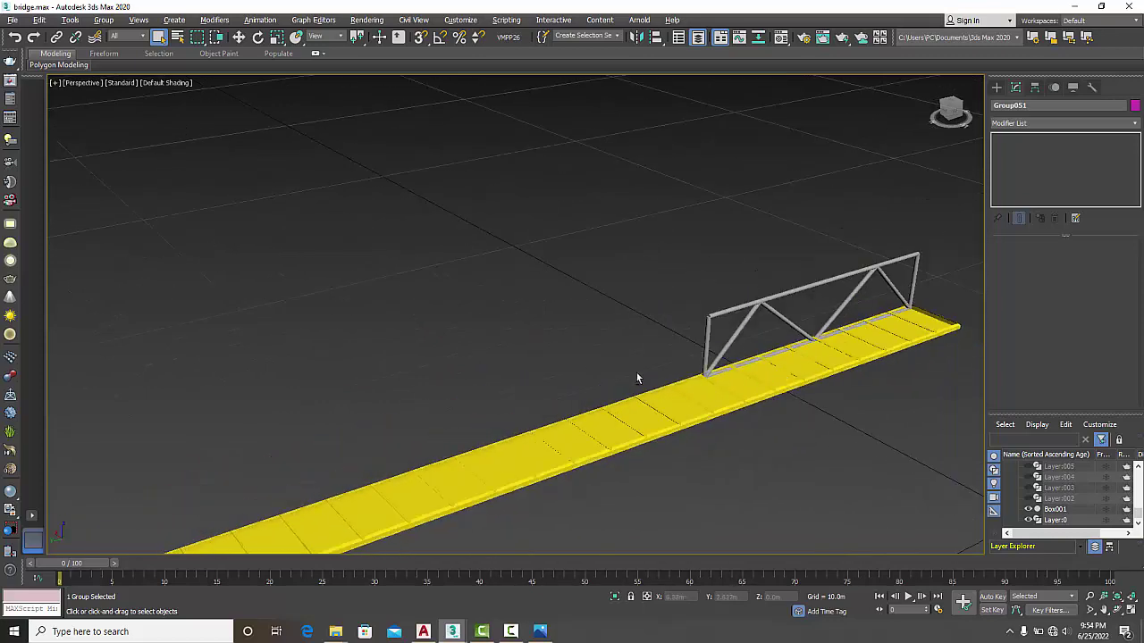
pyautogui.hotkey('alt', 'w')
pyautogui.hotkey('alt', 'w')
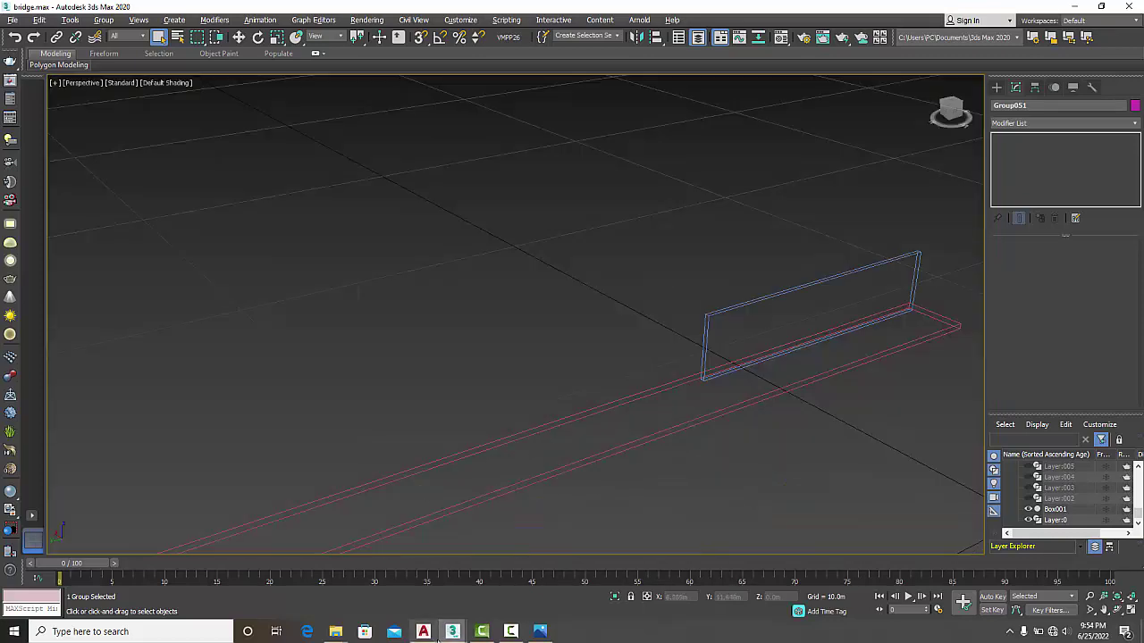
# Step: Switch back to the untitled scene and create a box beside the truss, about 68.4 m long, 559.8 m wide and 13 m high
pyautogui.moveTo(452, 634)
pyautogui.click(414, 589)
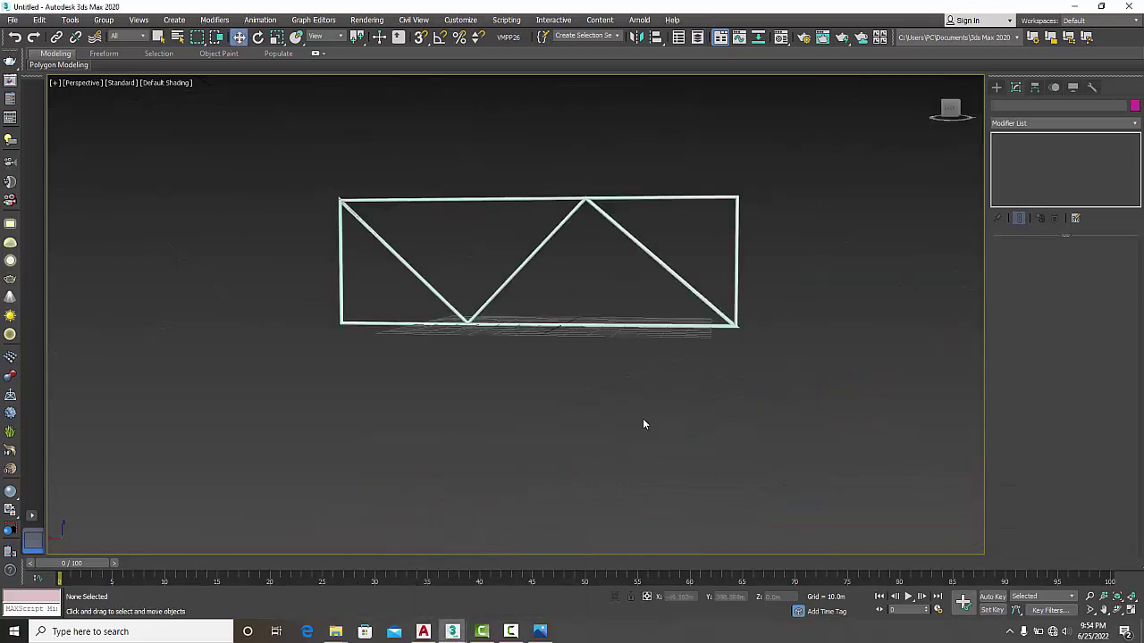
pyautogui.scroll(-5, 661, 411)
pyautogui.hotkey('alt', 'w')
pyautogui.hotkey('alt', 'w')
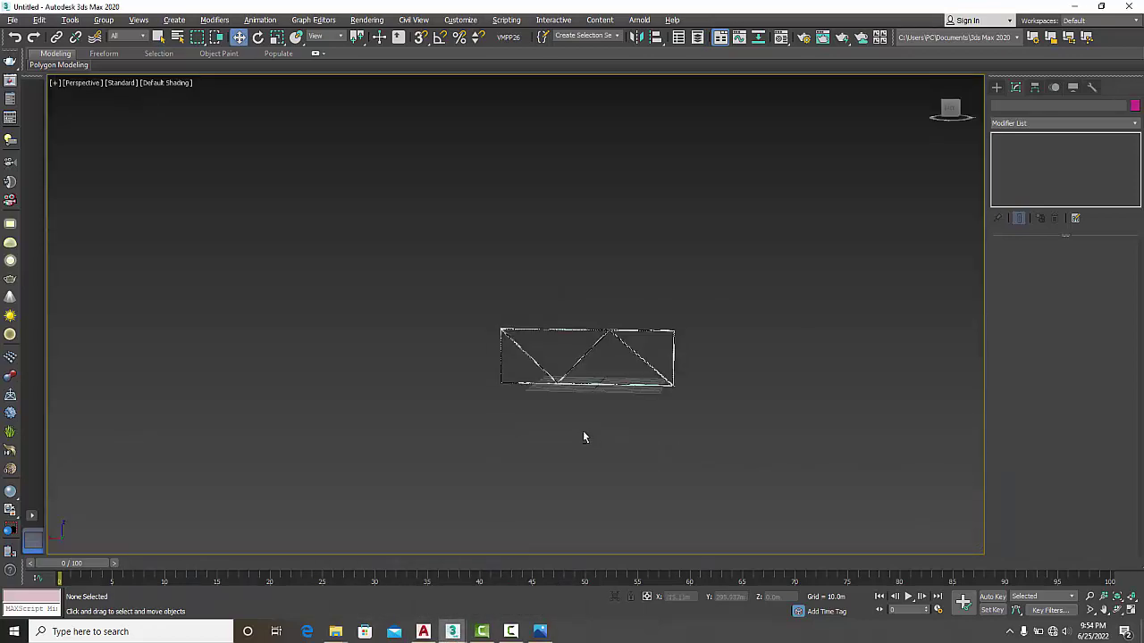
pyautogui.keyDown('alt'); pyautogui.moveTo(584, 437); pyautogui.dragTo(672, 427, button='middle'); pyautogui.keyUp('alt')
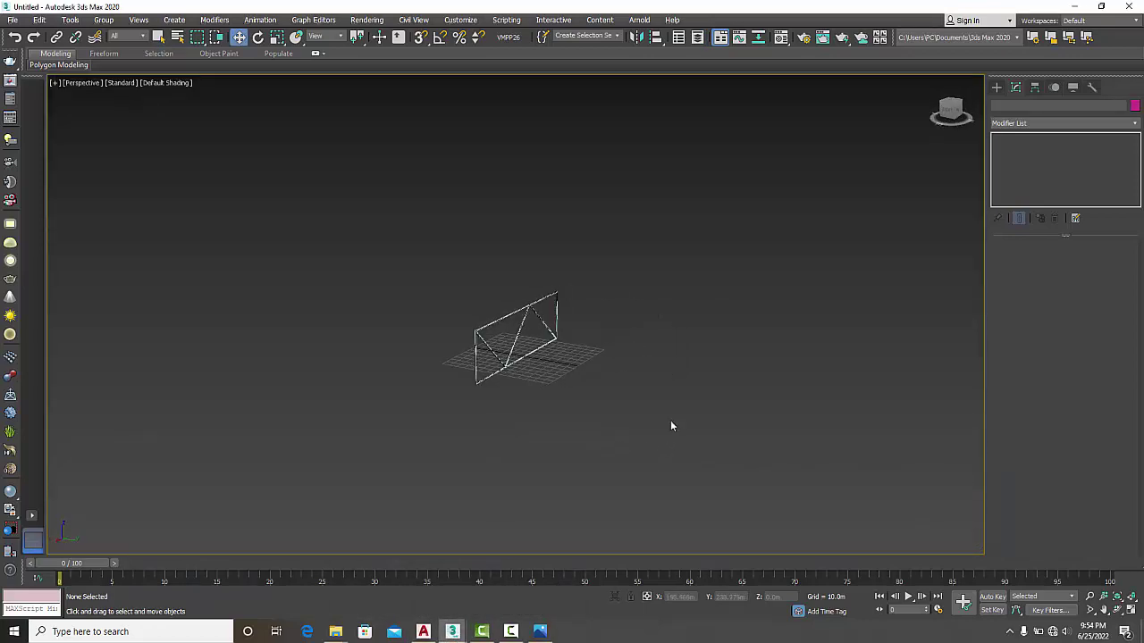
pyautogui.click(997, 86)
pyautogui.click(1010, 104)
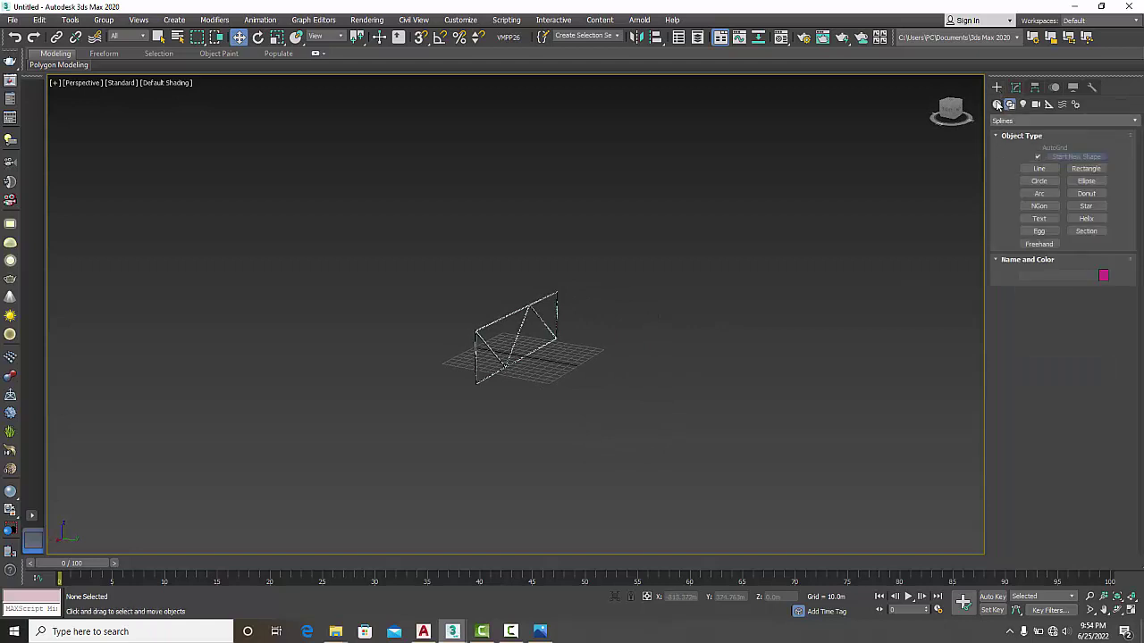
pyautogui.click(997, 105)
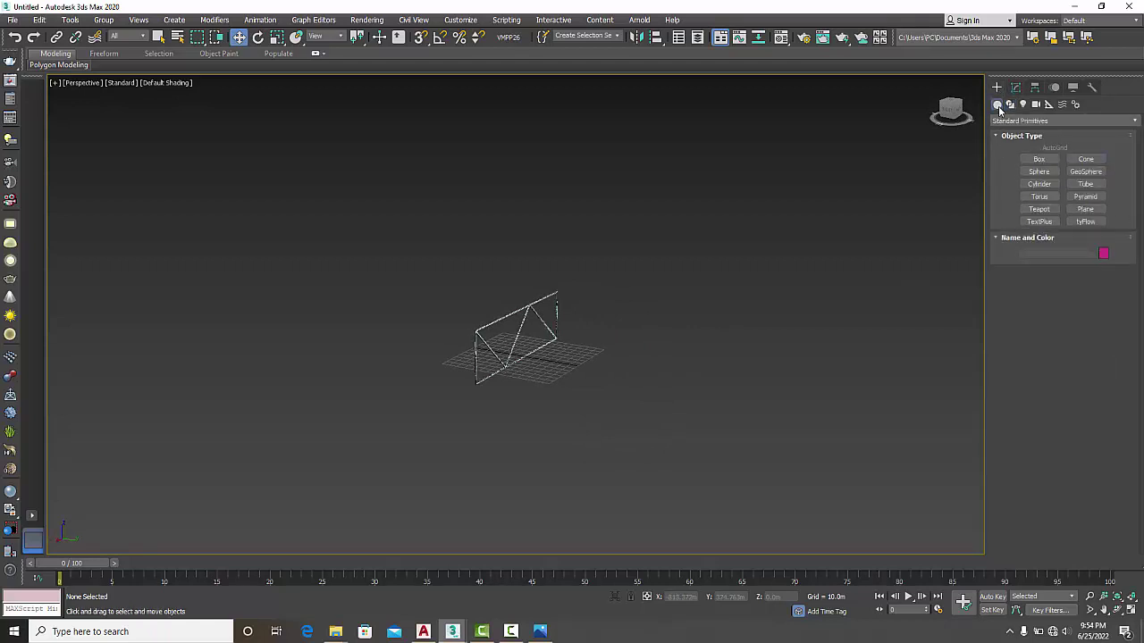
pyautogui.click(1039, 159)
pyautogui.moveTo(613, 343); pyautogui.dragTo(392, 543)
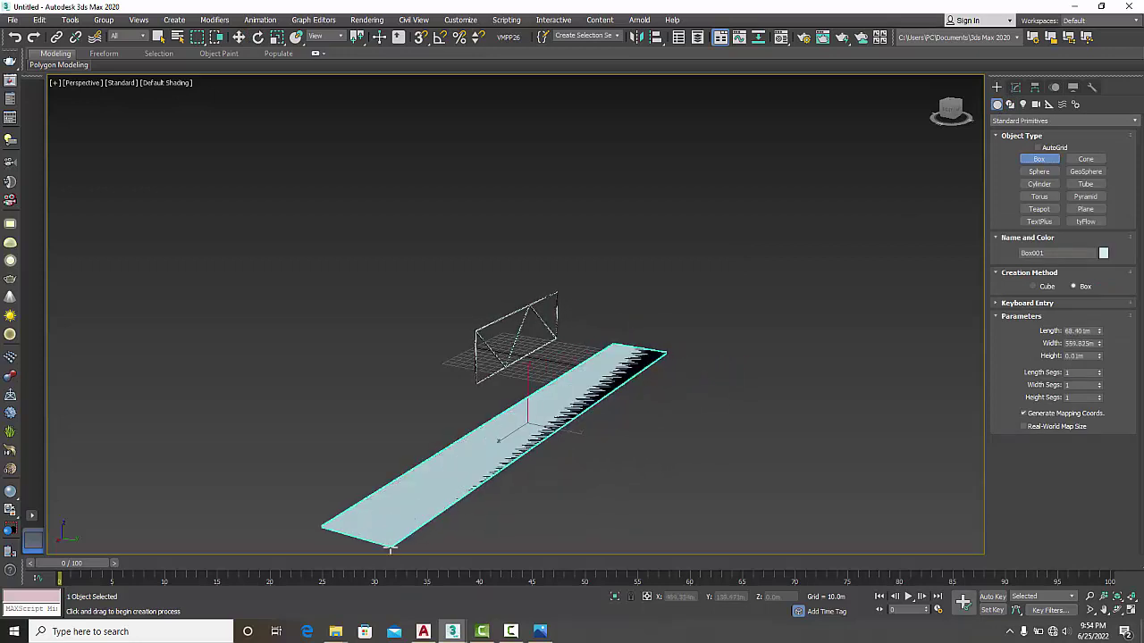
pyautogui.click(388, 536)
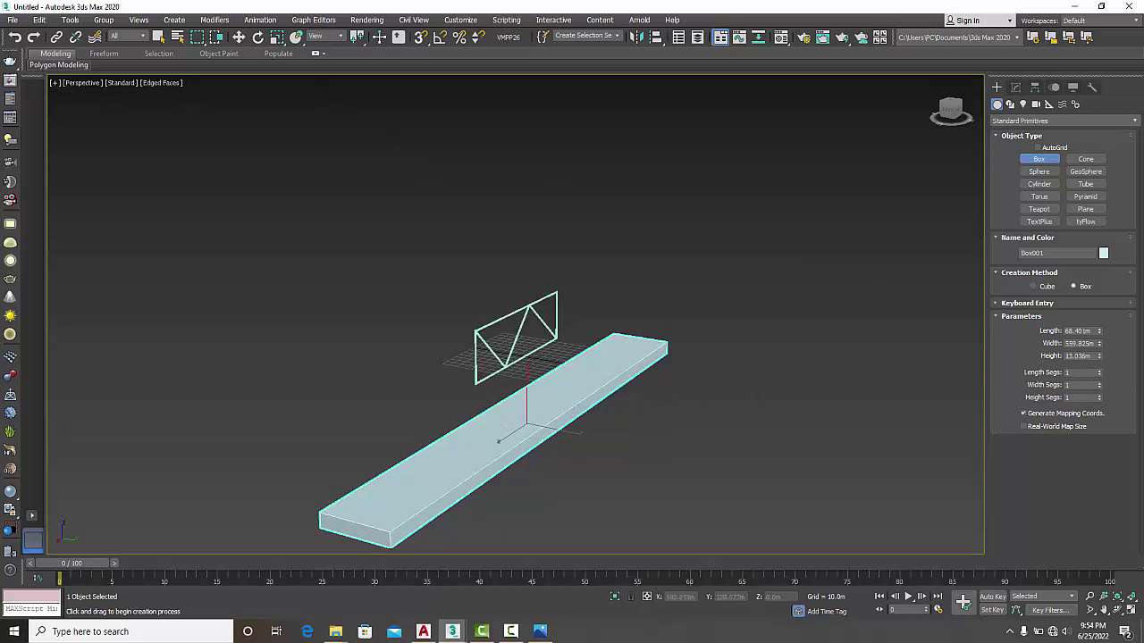
# Step: Display edged faces in the Perspective view and set the box's length segments to 7
pyautogui.scroll(2, 488, 453)
pyautogui.press('F4')
pyautogui.scroll(-1, 488, 453)
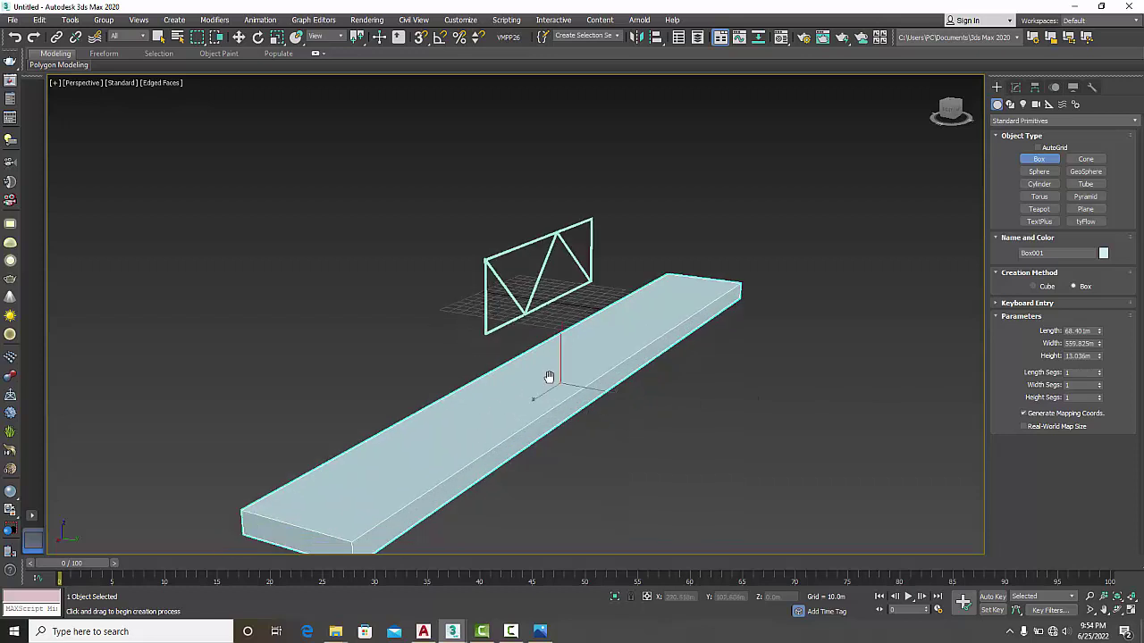
pyautogui.click(1100, 371)
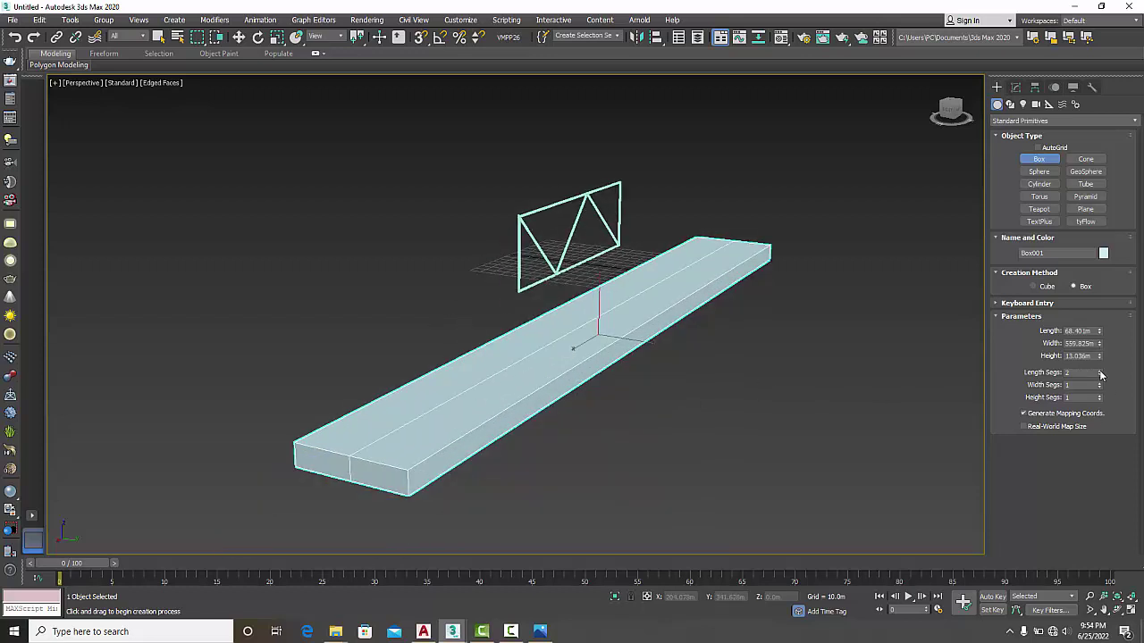
pyautogui.click(1100, 371)
pyautogui.click(1099, 372)
pyautogui.click(1100, 371)
pyautogui.click(1100, 372)
pyautogui.press('w')
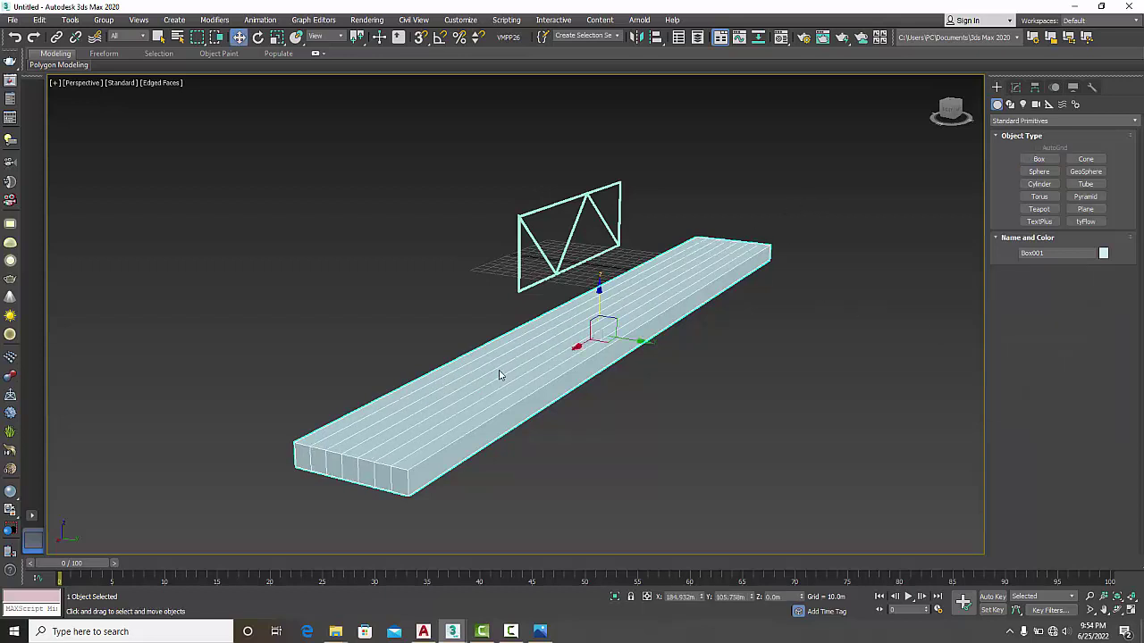
# Step: Convert the segmented box to an Editable Poly
pyautogui.rightClick(511, 378)
pyautogui.moveTo(598, 506)
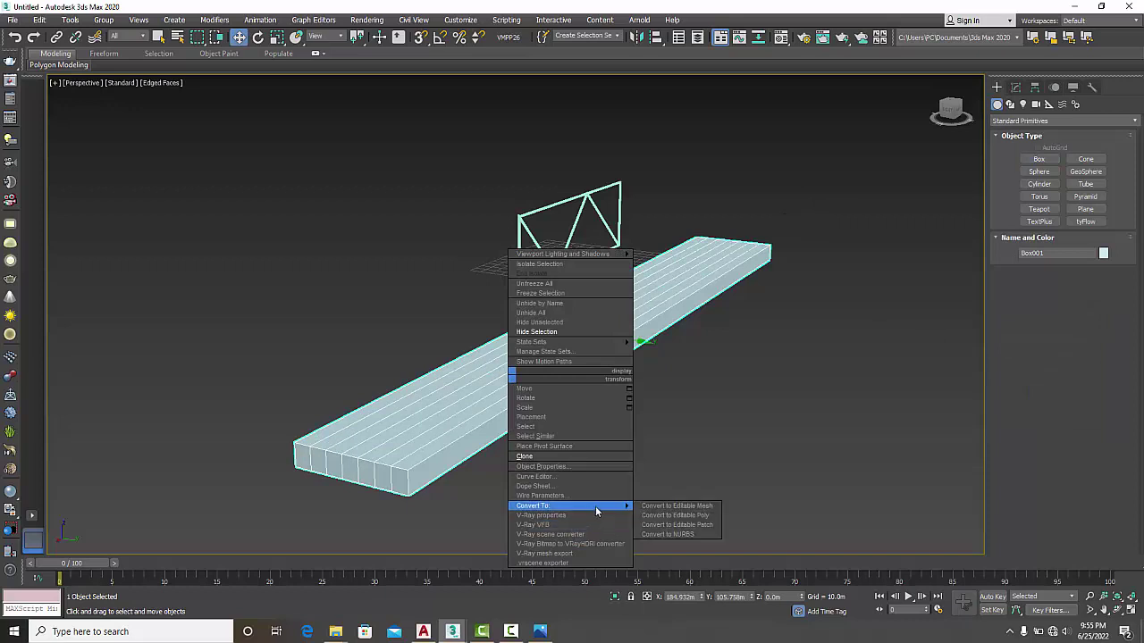
pyautogui.click(692, 515)
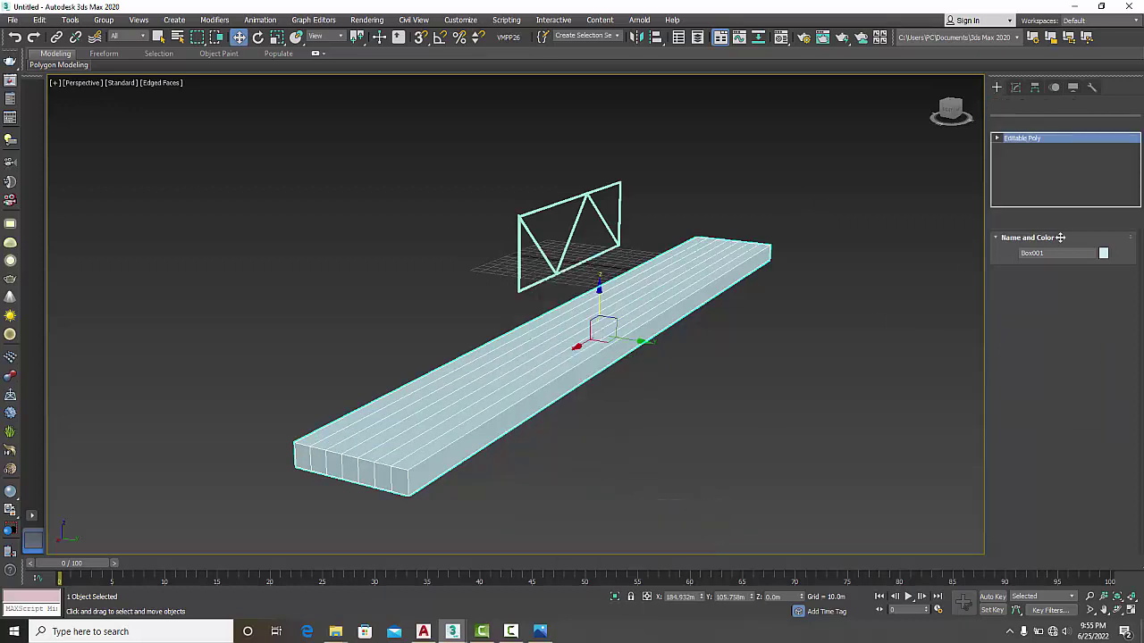
# Step: At polygon level, select all seven long strips on the box's upper face
pyautogui.click(1077, 260)
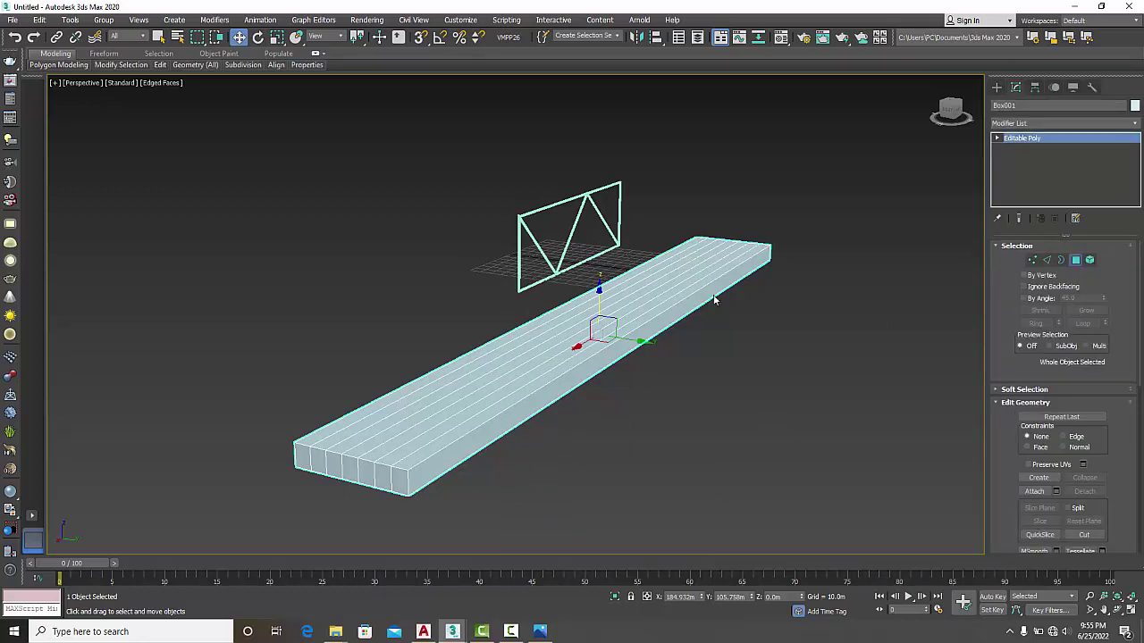
pyautogui.click(453, 390)
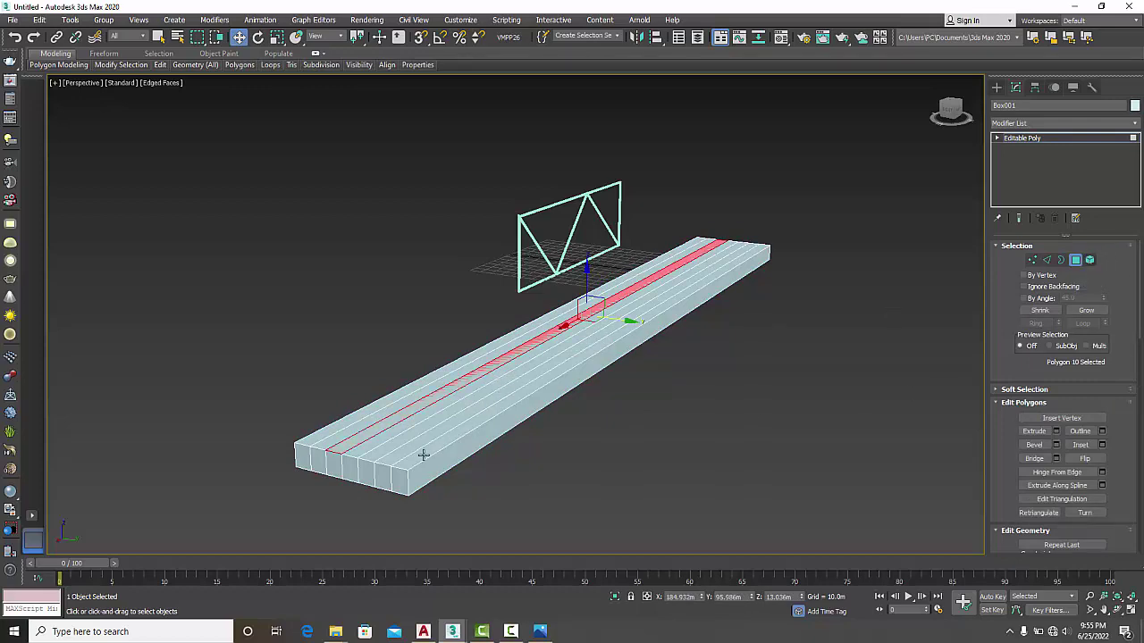
pyautogui.keyDown('alt'); pyautogui.moveTo(453, 435); pyautogui.dragTo(431, 458, button='middle'); pyautogui.keyUp('alt')
pyautogui.scroll(2, 432, 458)
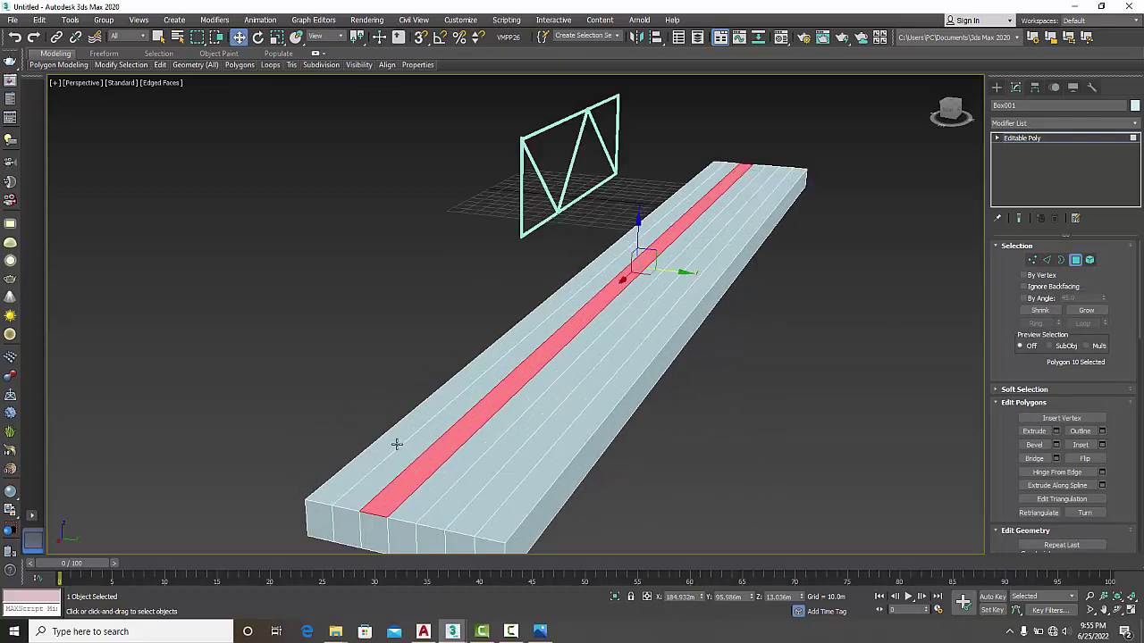
pyautogui.keyDown('ctrl'); pyautogui.click(397, 444); pyautogui.keyUp('ctrl')
pyautogui.keyDown('ctrl'); pyautogui.click(408, 455); pyautogui.keyUp('ctrl')
pyautogui.keyDown('ctrl'); pyautogui.click(454, 473); pyautogui.keyUp('ctrl')
pyautogui.keyDown('ctrl'); pyautogui.click(477, 480); pyautogui.keyUp('ctrl')
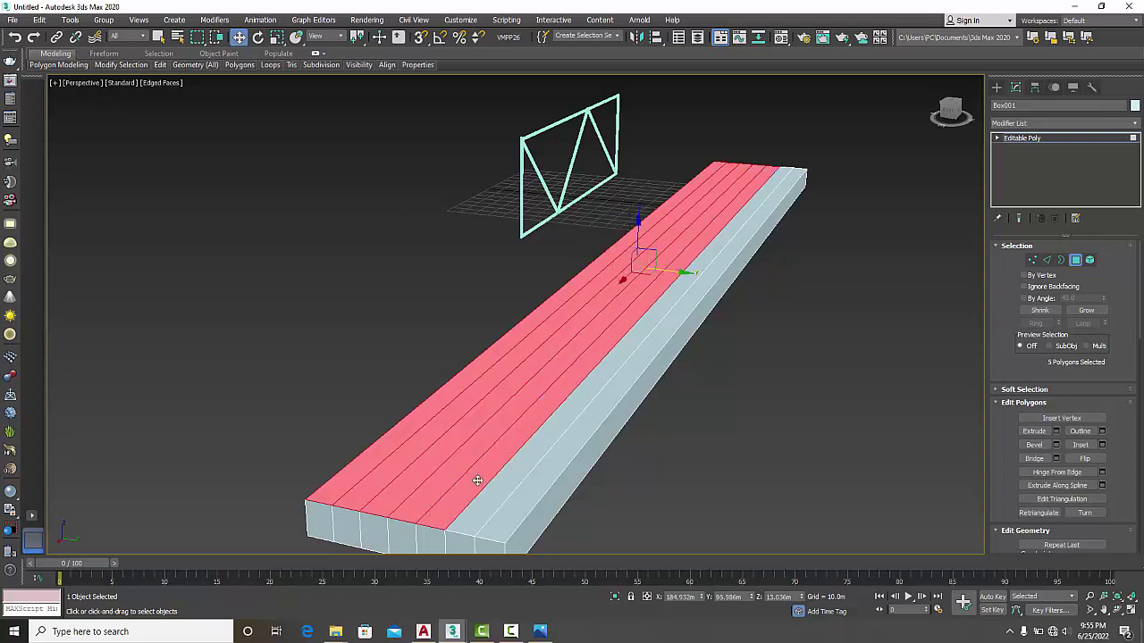
pyautogui.keyDown('ctrl'); pyautogui.click(501, 485); pyautogui.keyUp('ctrl')
pyautogui.keyDown('ctrl'); pyautogui.click(531, 491); pyautogui.keyUp('ctrl')
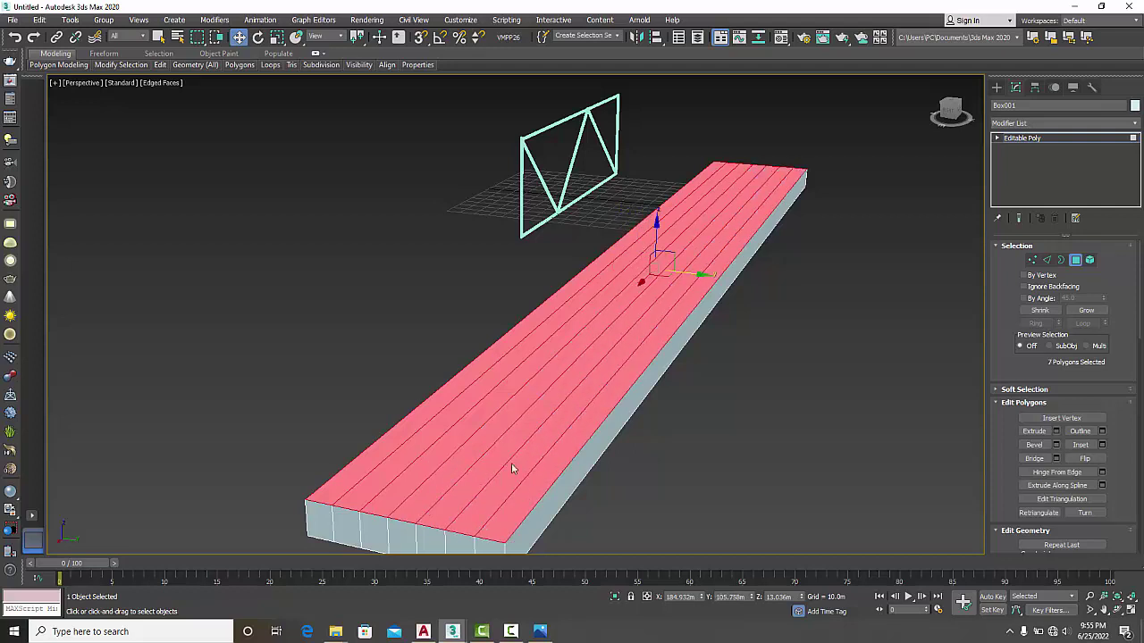
# Step: Inset the selected strips individually by polygon, with an amount of about 0.6 m
pyautogui.rightClick(506, 427)
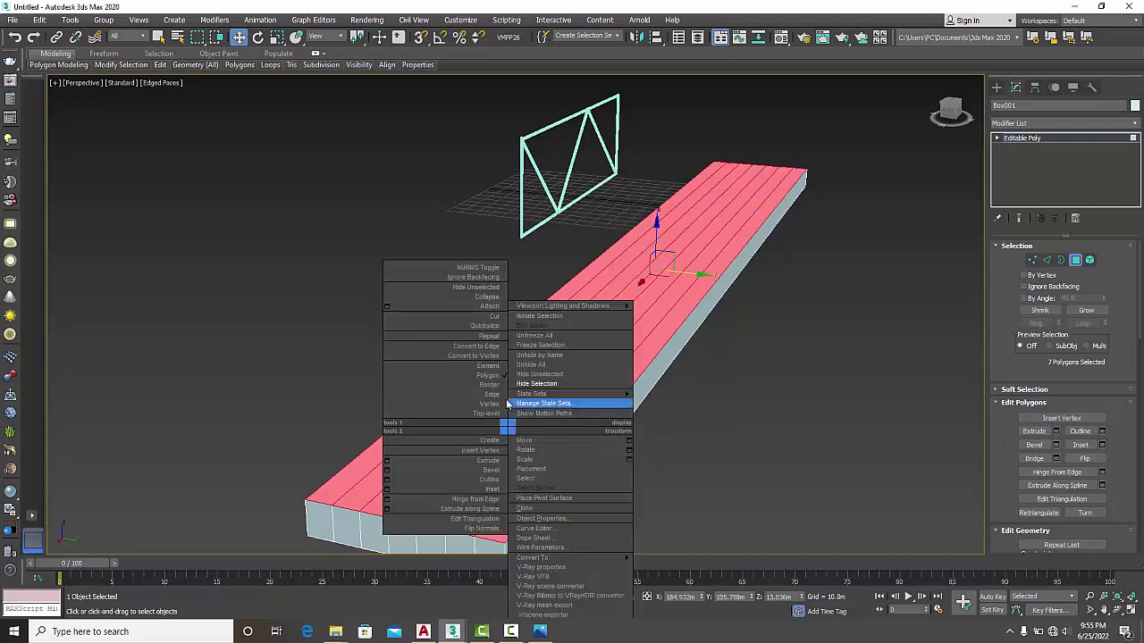
pyautogui.click(469, 489)
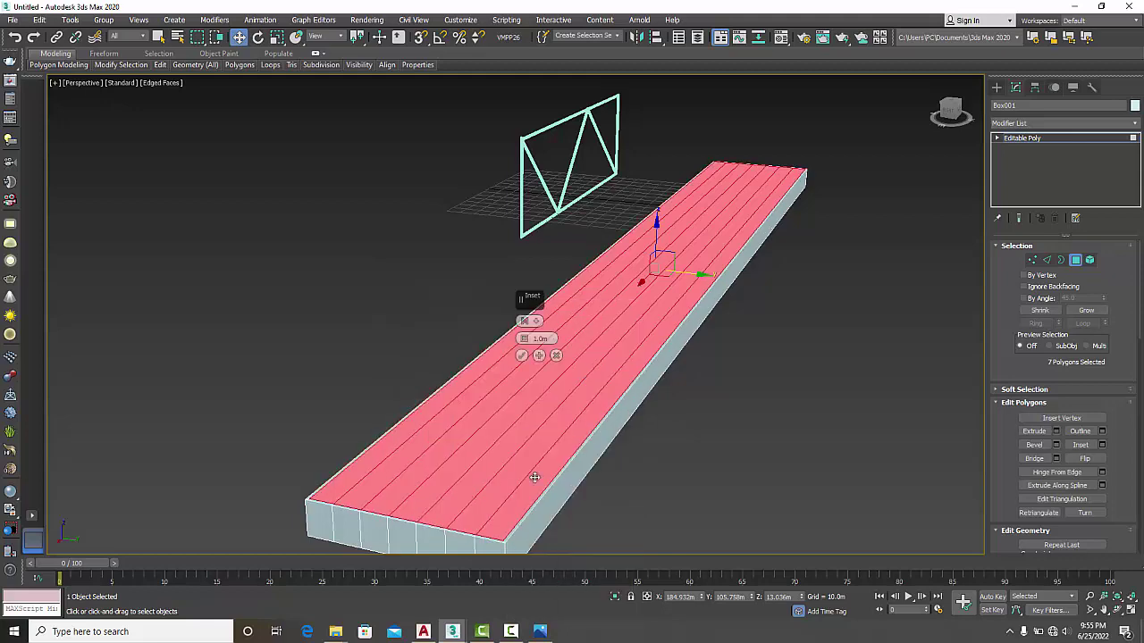
pyautogui.click(525, 321)
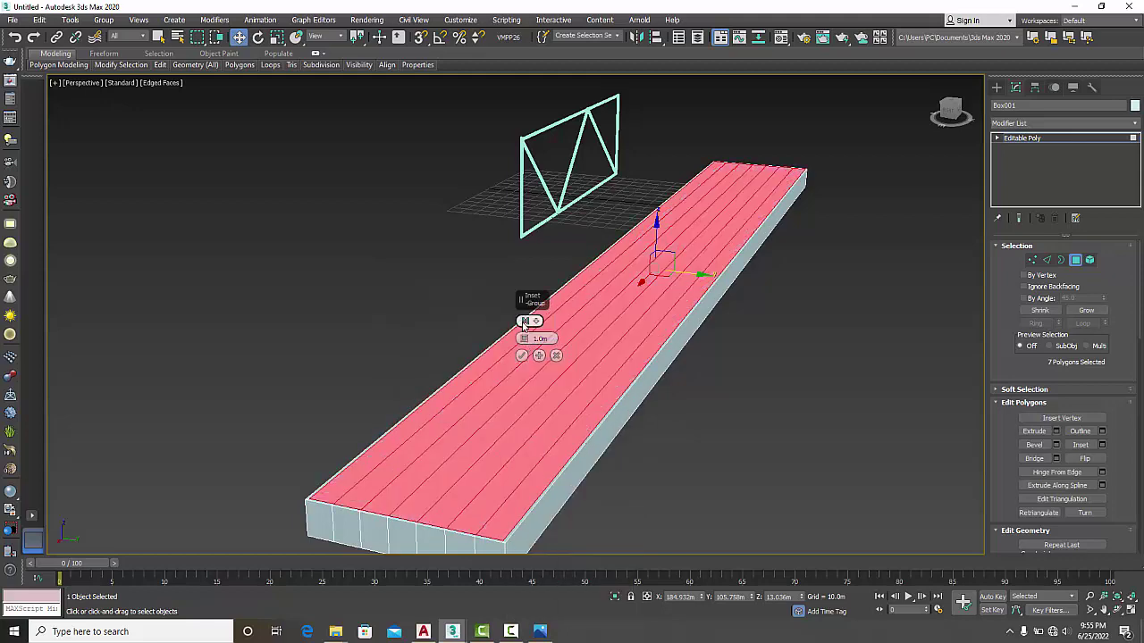
pyautogui.click(525, 320)
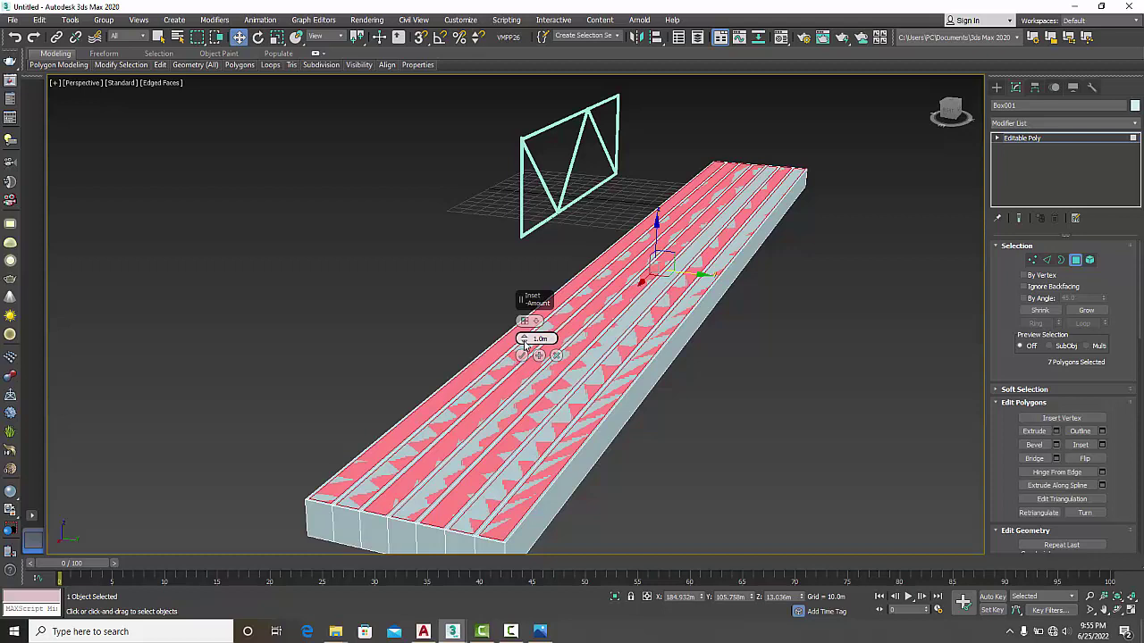
pyautogui.moveTo(523, 338); pyautogui.dragTo(523, 342)
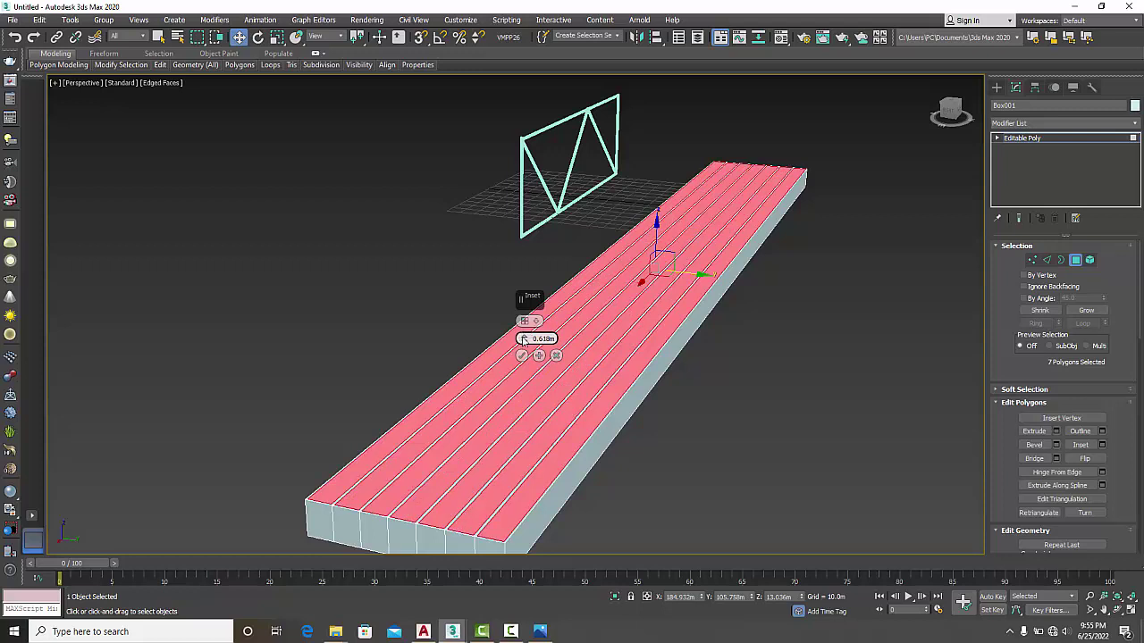
pyautogui.moveTo(522, 337); pyautogui.dragTo(522, 336)
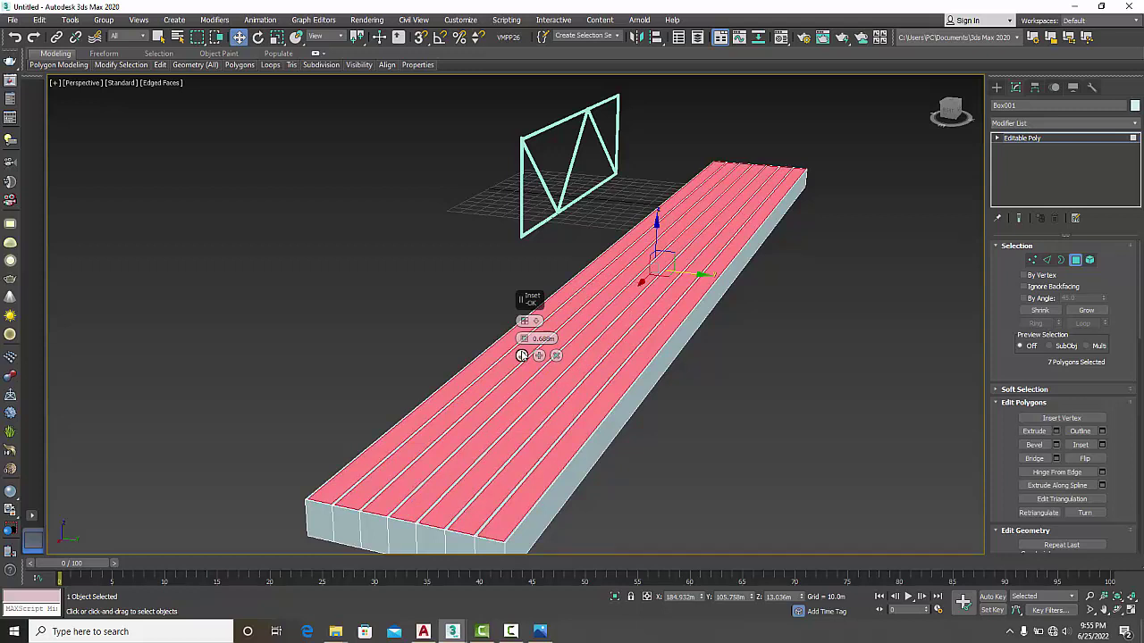
pyautogui.click(522, 355)
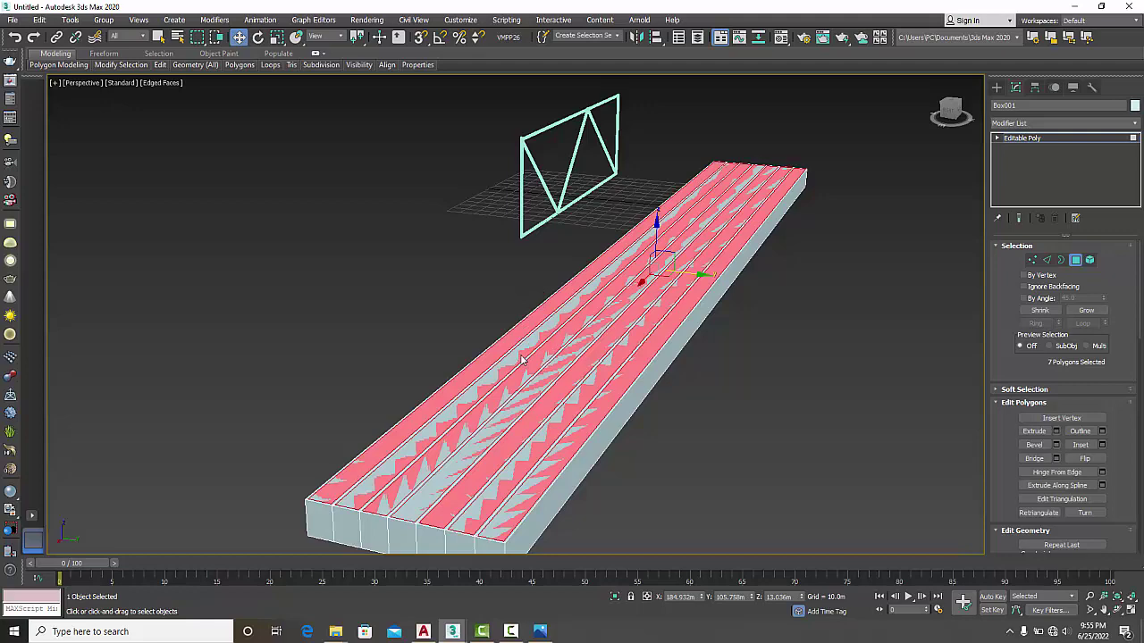
# Step: Extrude the seven selected deck strips to a small height, forming slightly raised planks, and leave polygon level
pyautogui.rightClick(494, 402)
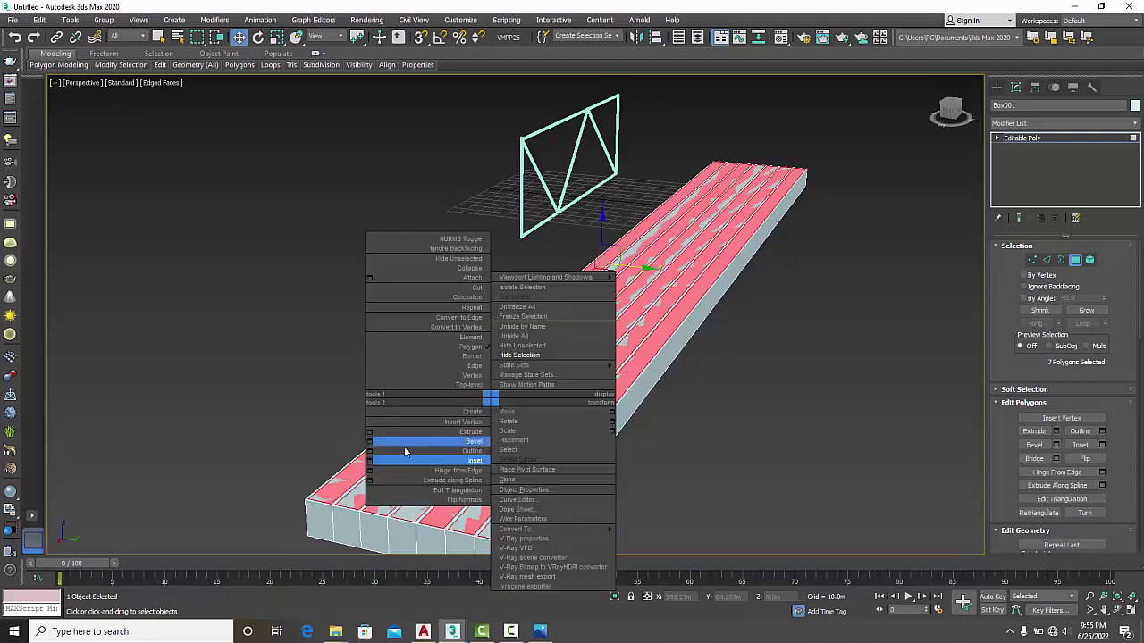
pyautogui.click(369, 432)
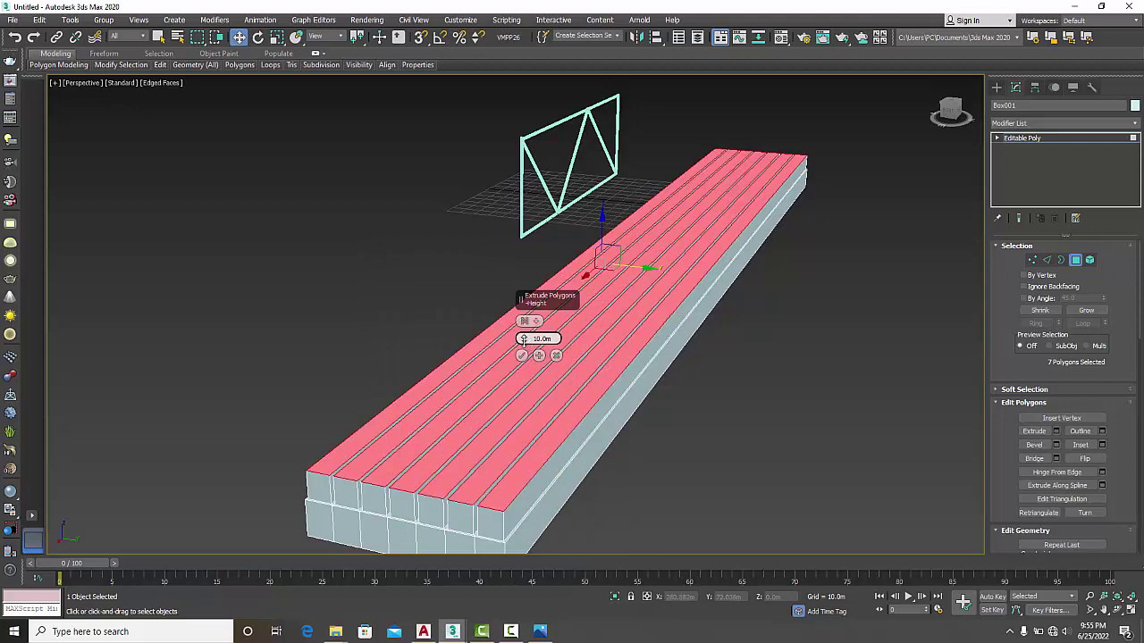
pyautogui.moveTo(522, 341); pyautogui.dragTo(520, 382)
pyautogui.click(522, 355)
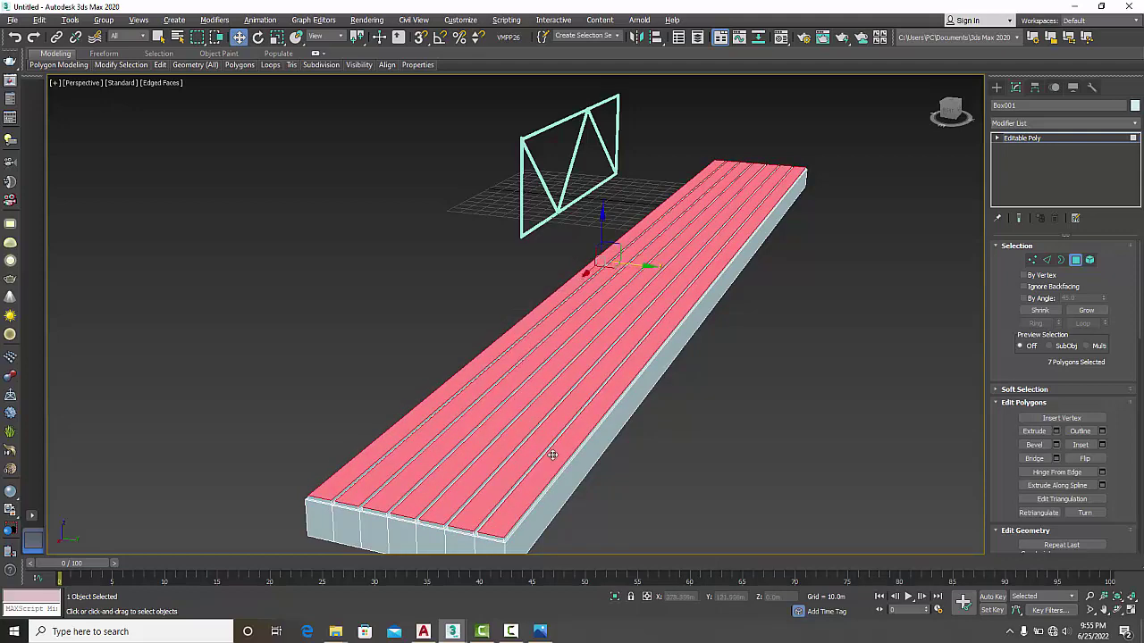
pyautogui.keyDown('alt'); pyautogui.moveTo(553, 455); pyautogui.dragTo(521, 452, button='middle'); pyautogui.keyUp('alt')
pyautogui.moveTo(323, 294); pyautogui.dragTo(362, 322, button='middle')
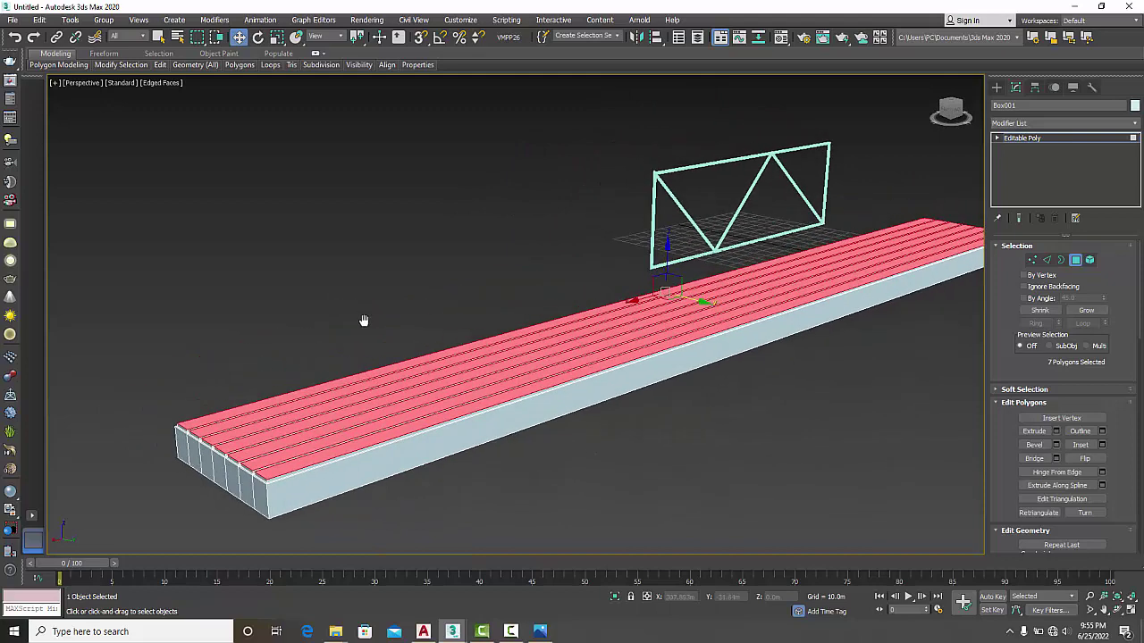
pyautogui.click(1021, 138)
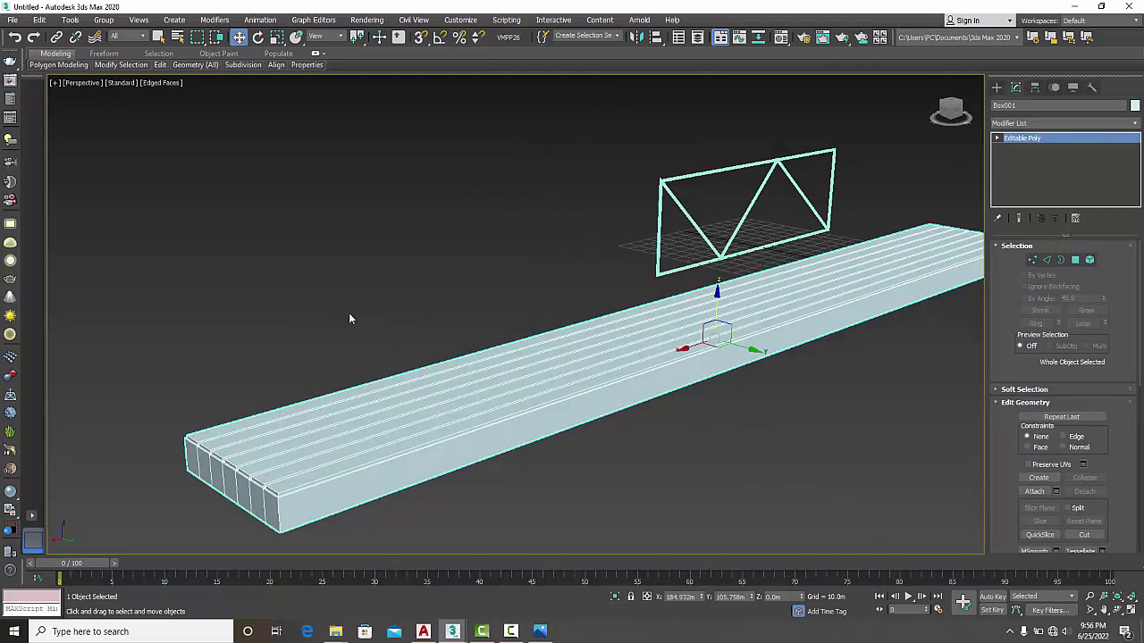
# Step: Change the plank deck's object color to gray using a custom color swatch, and deselect the deck
pyautogui.click(351, 319)
pyautogui.scroll(3, 281, 470)
pyautogui.scroll(2, 308, 482)
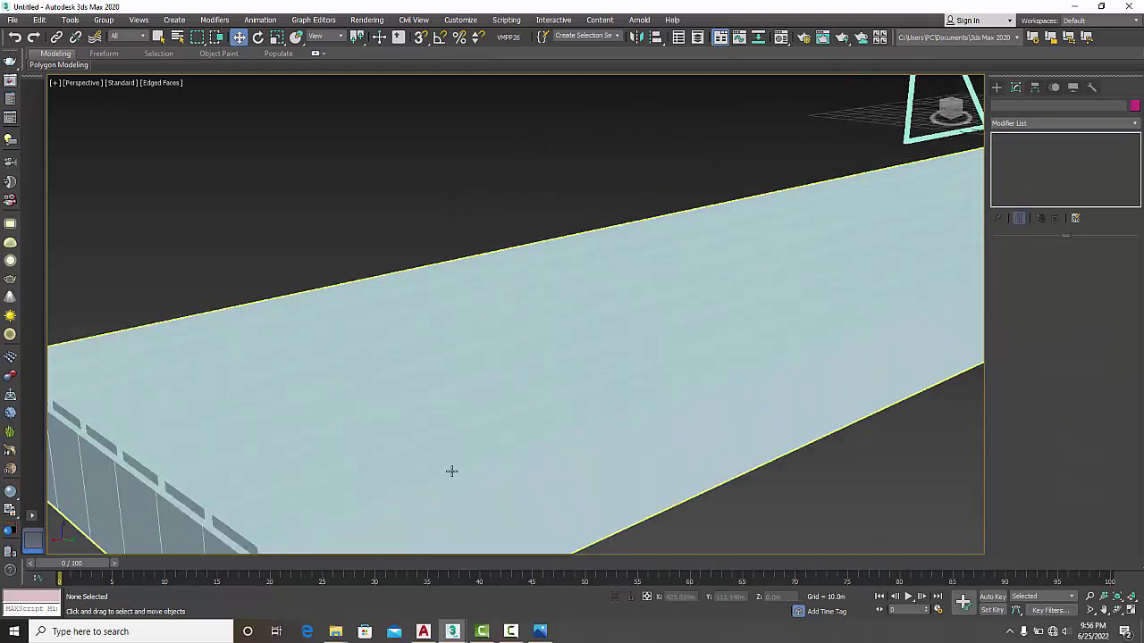
pyautogui.scroll(-5, 486, 458)
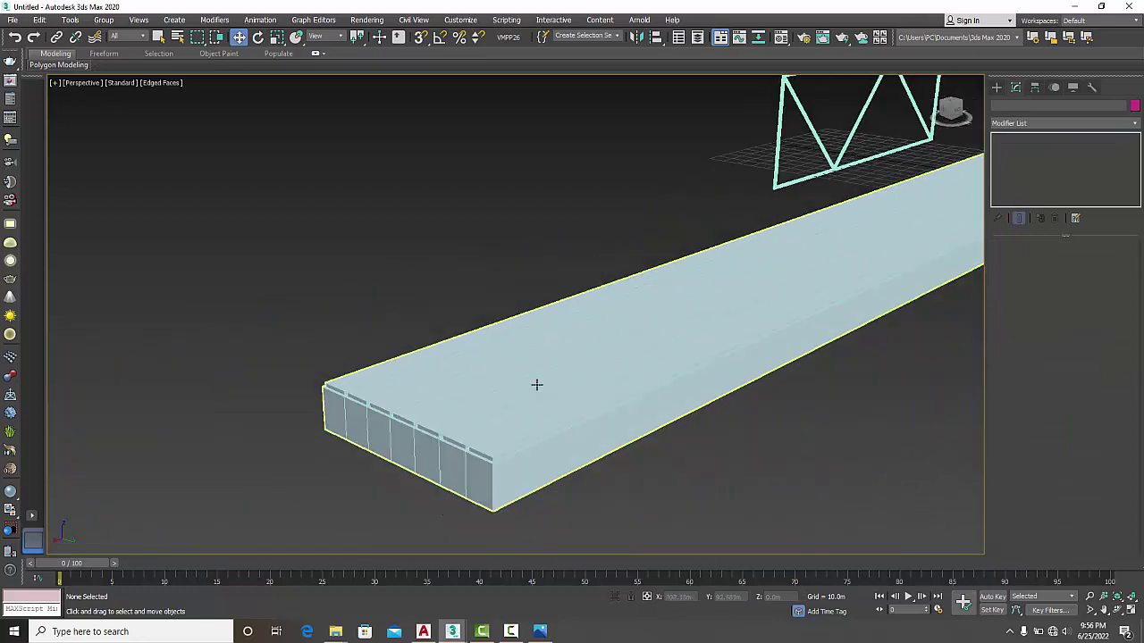
pyautogui.scroll(3, 549, 412)
pyautogui.click(653, 426)
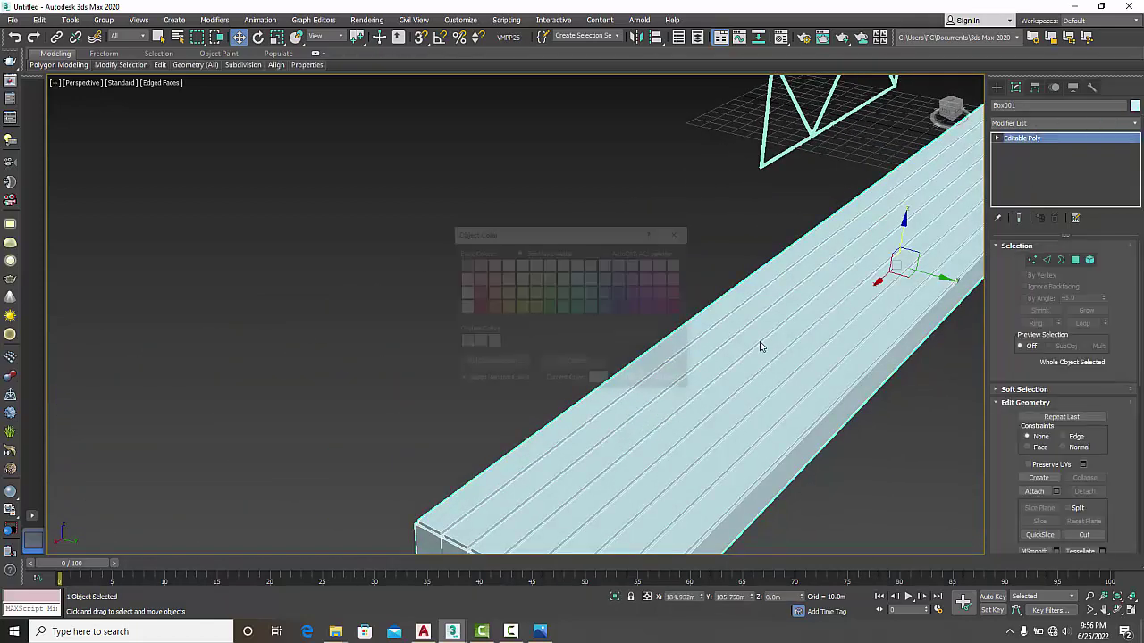
pyautogui.click(549, 342)
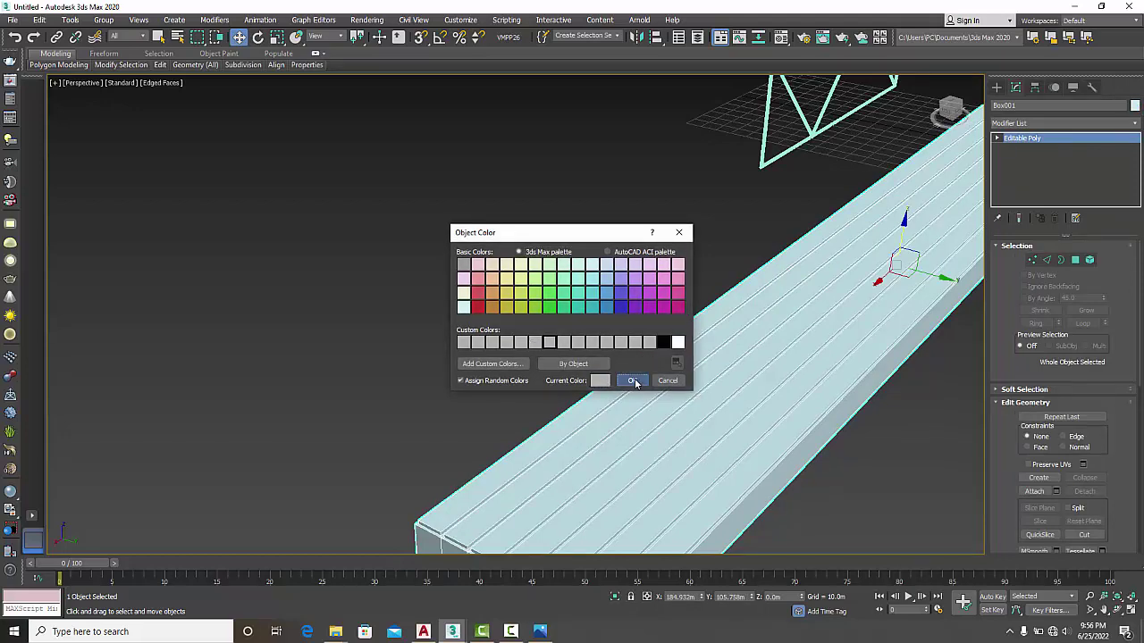
pyautogui.click(634, 381)
pyautogui.click(467, 355)
pyautogui.moveTo(667, 375); pyautogui.dragTo(429, 309, button='middle')
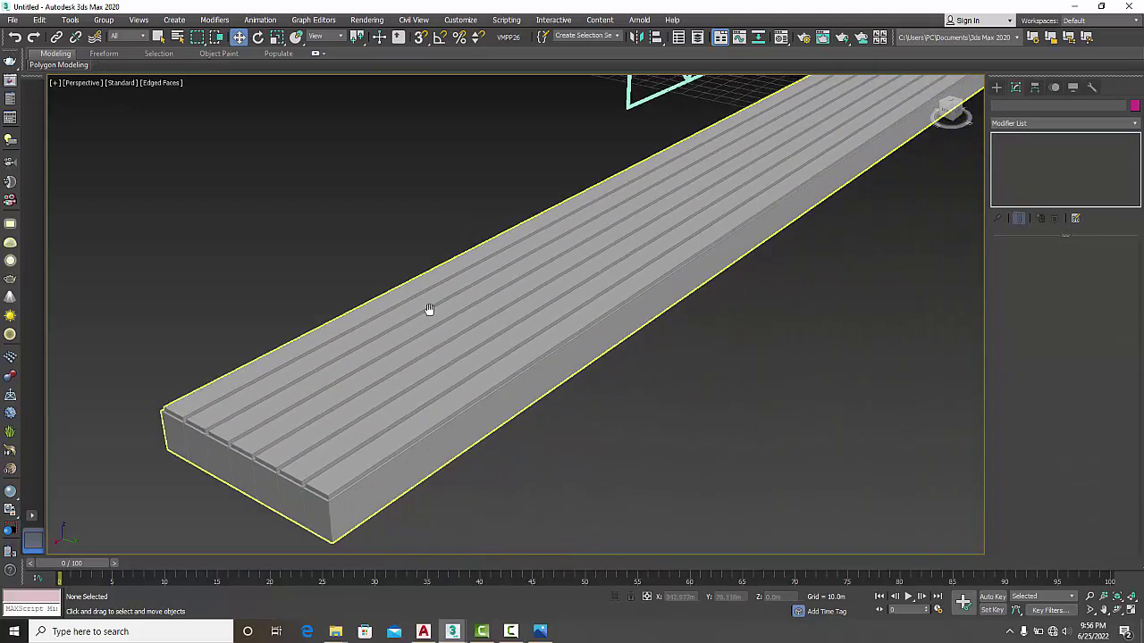
pyautogui.scroll(-5, 536, 301)
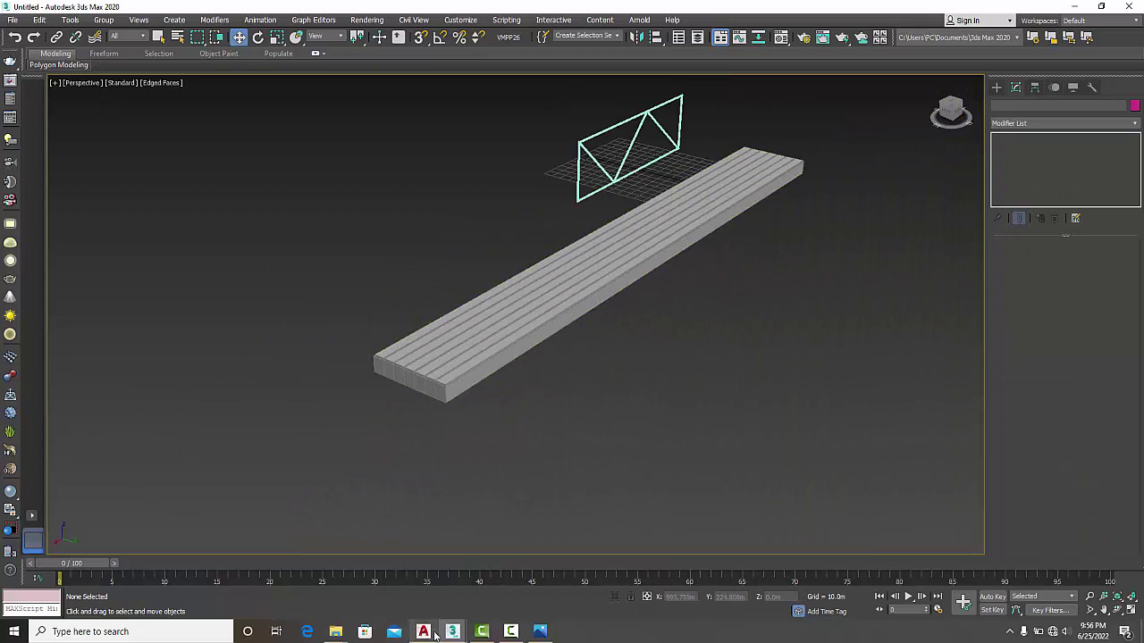
# Step: Switch to the bridge.max scene and unhide Layer:002, Layer:003 and Layer:004
pyautogui.moveTo(452, 631)
pyautogui.click(497, 606)
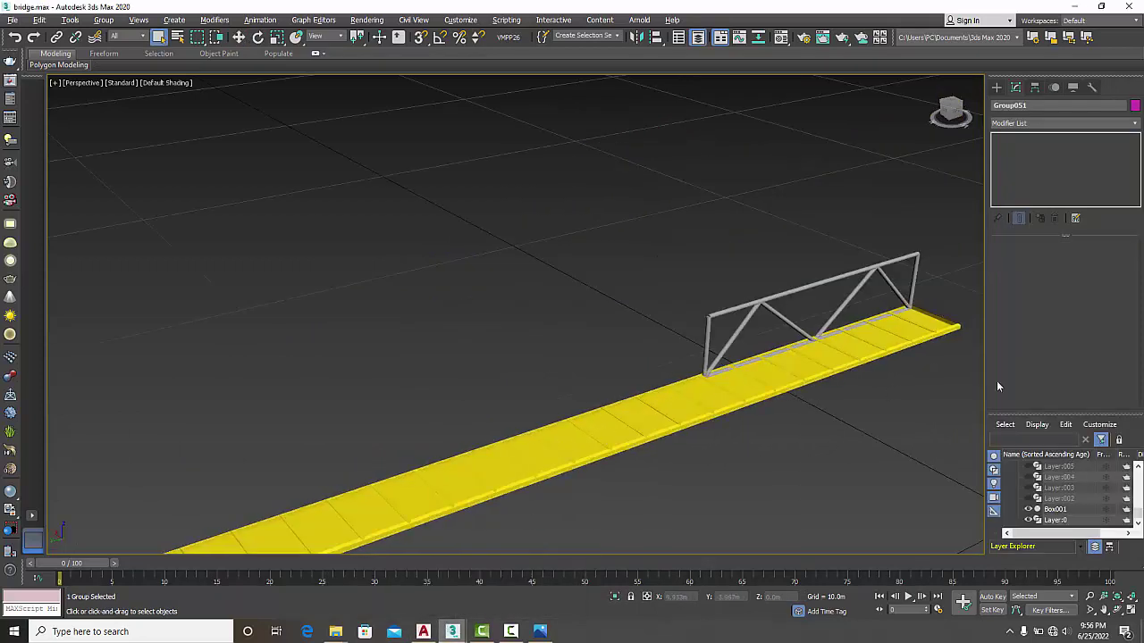
pyautogui.click(1029, 499)
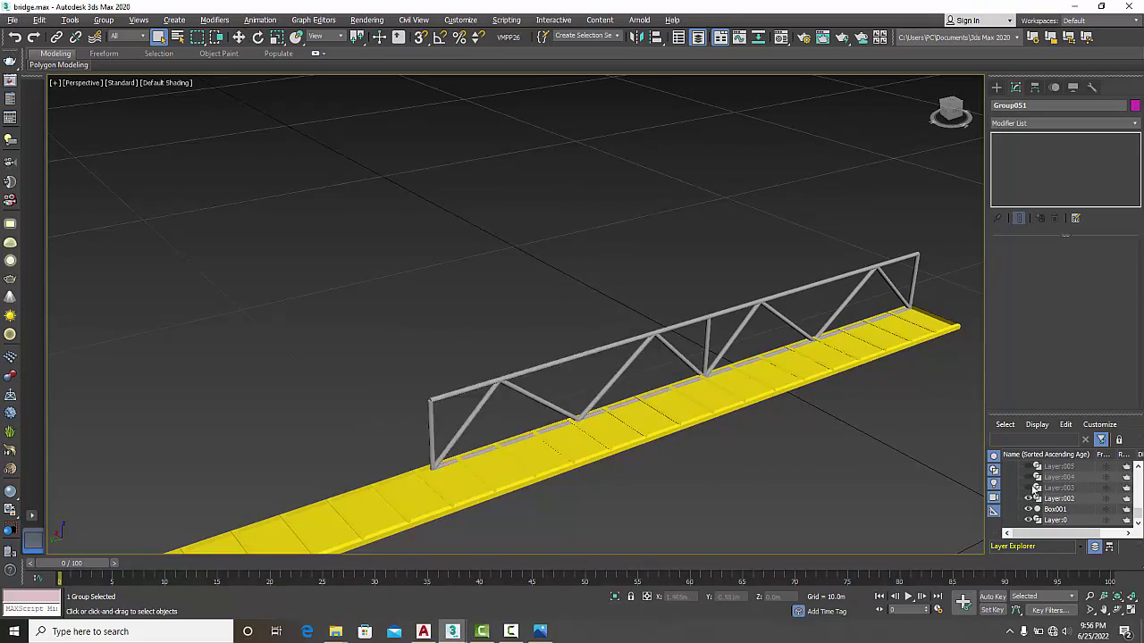
pyautogui.click(1028, 488)
pyautogui.click(1028, 478)
pyautogui.scroll(-3, 871, 457)
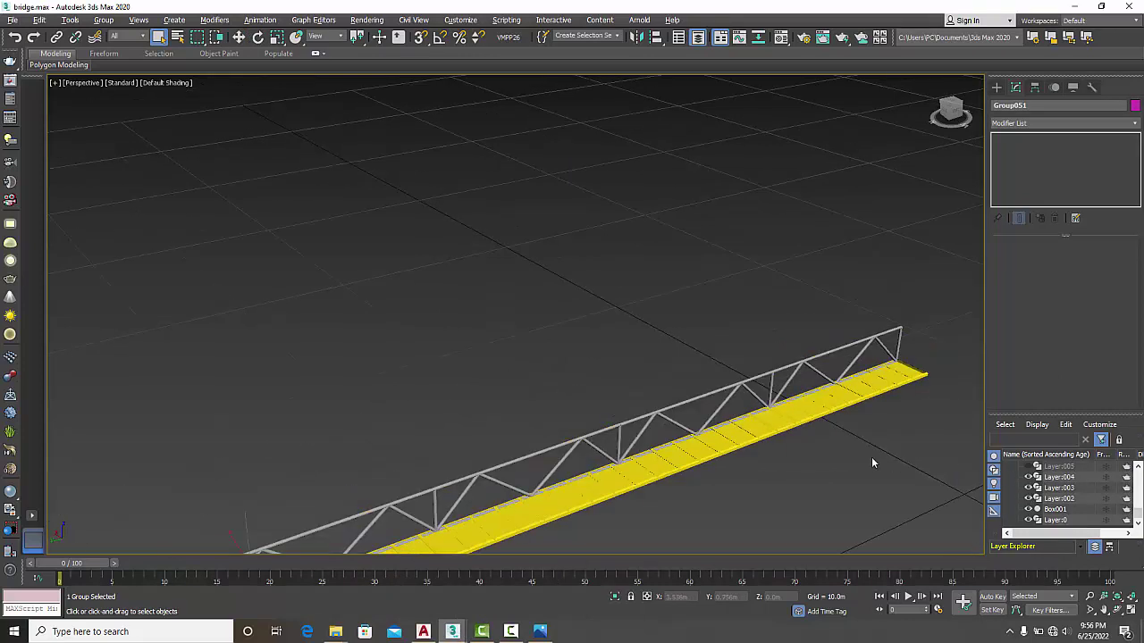
pyautogui.scroll(-2, 871, 457)
pyautogui.moveTo(871, 456); pyautogui.dragTo(860, 355, button='middle')
# Step: Unhide Layer:005, Layer:006, Layer:007 and Layer:008 to display the second railing
pyautogui.click(1028, 466)
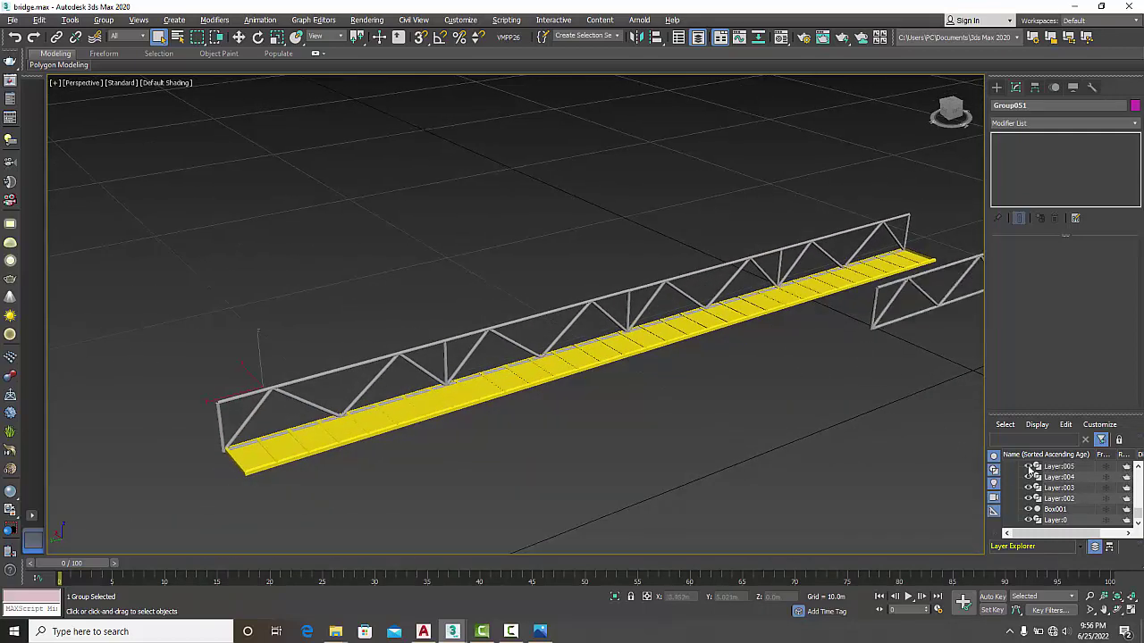
pyautogui.scroll(1, 1032, 482)
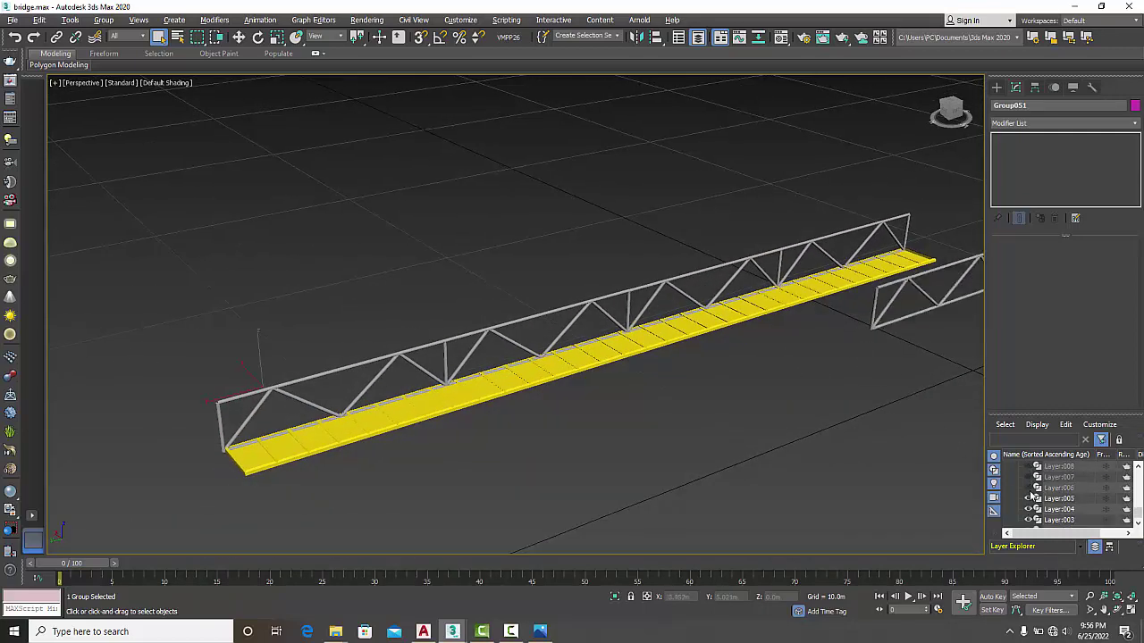
pyautogui.click(1028, 487)
pyautogui.click(1028, 478)
pyautogui.click(1028, 466)
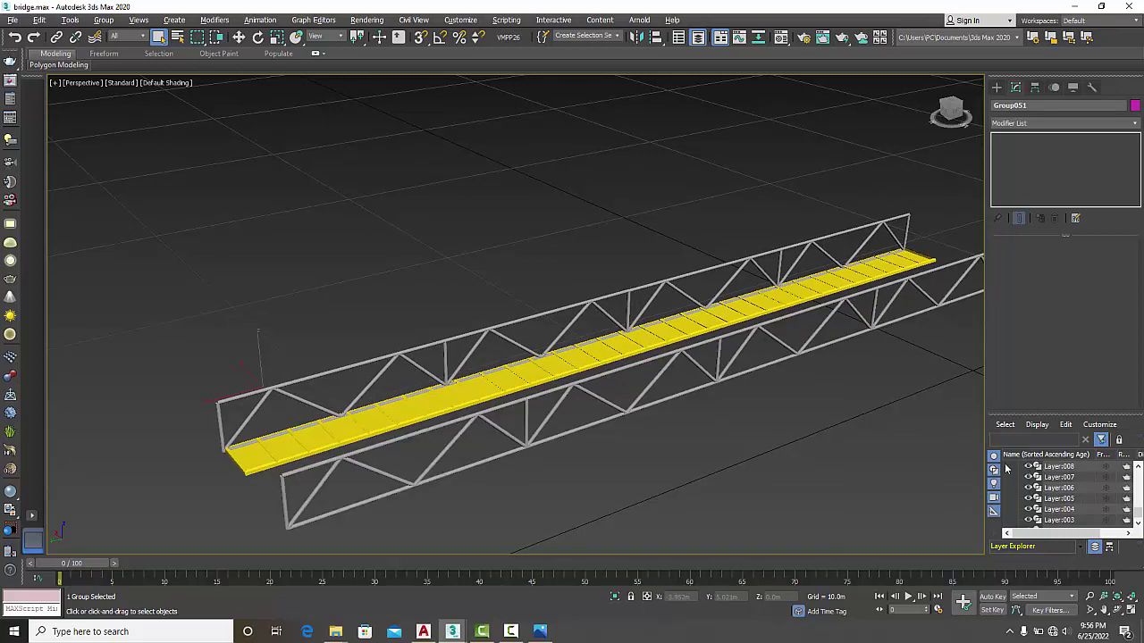
# Step: Unhide Line002 and examine the triangular frame at the end of the reference bridge
pyautogui.scroll(1, 1025, 483)
pyautogui.click(1027, 488)
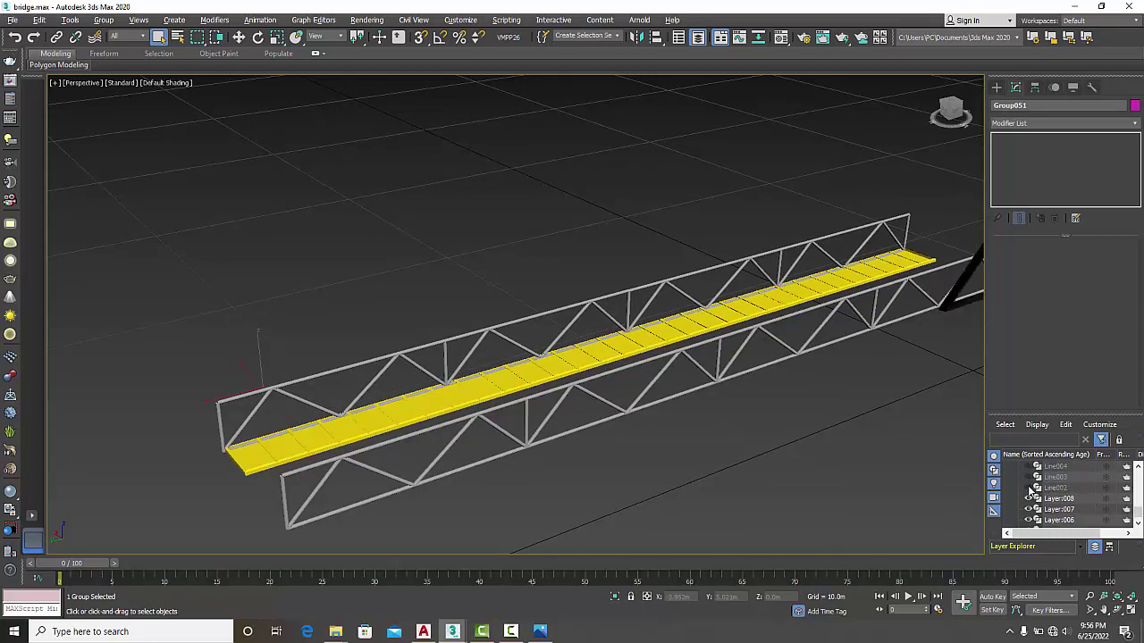
pyautogui.moveTo(822, 434); pyautogui.dragTo(698, 195, button='middle')
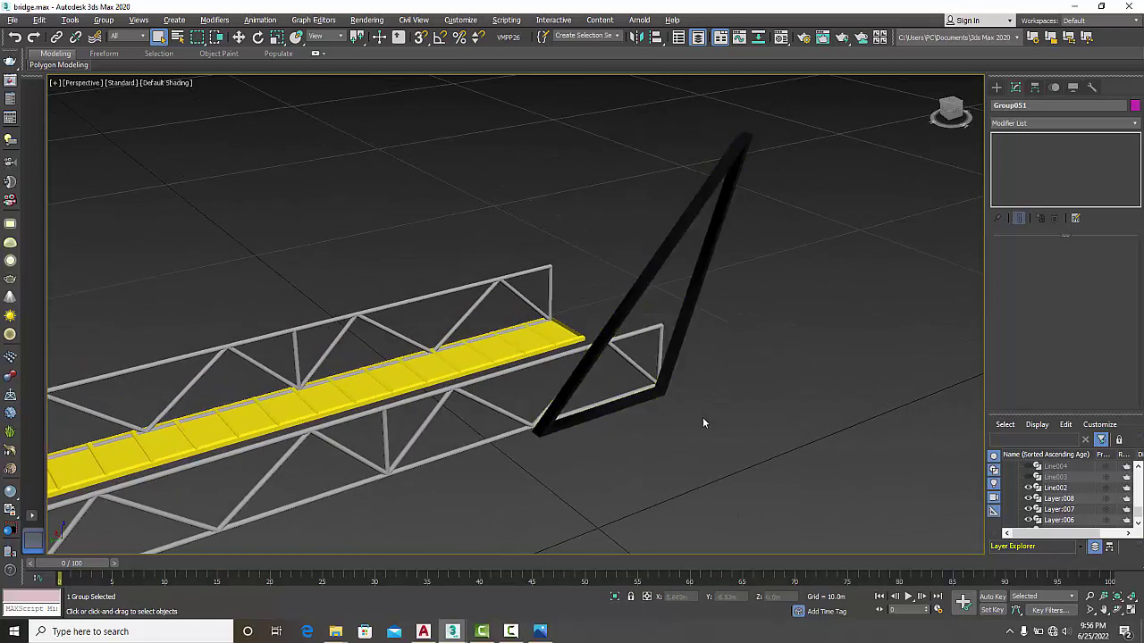
pyautogui.hotkey('alt', 'w')
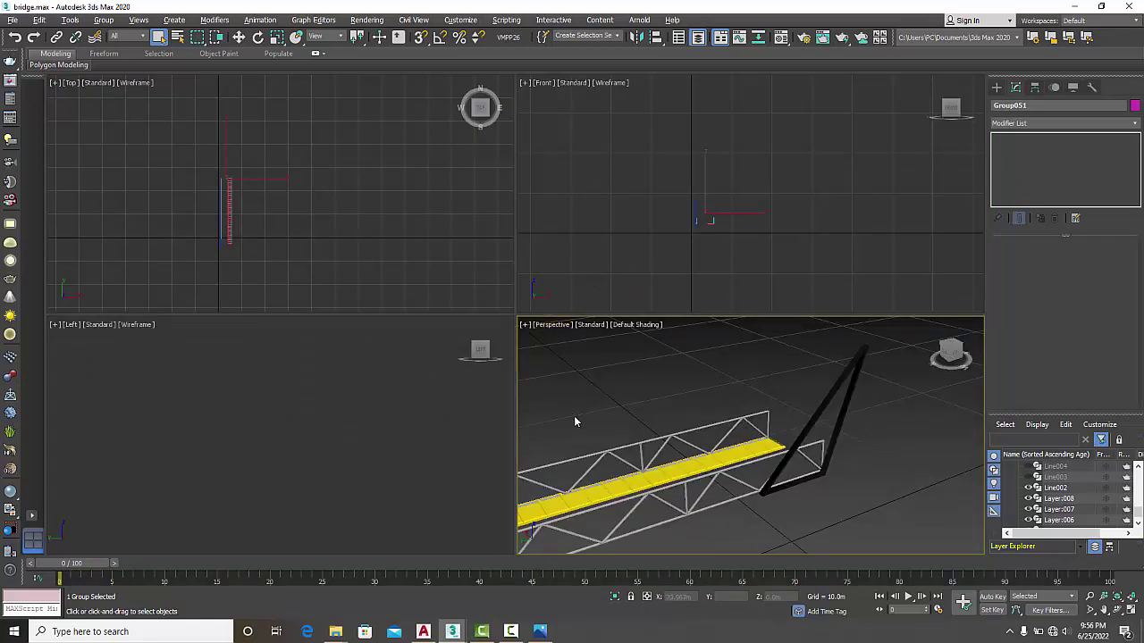
pyautogui.hotkey('alt', 'w')
# Step: Switch back to the untitled 3ds Max scene and maximize the Front view around the truss and deck
pyautogui.moveTo(452, 632)
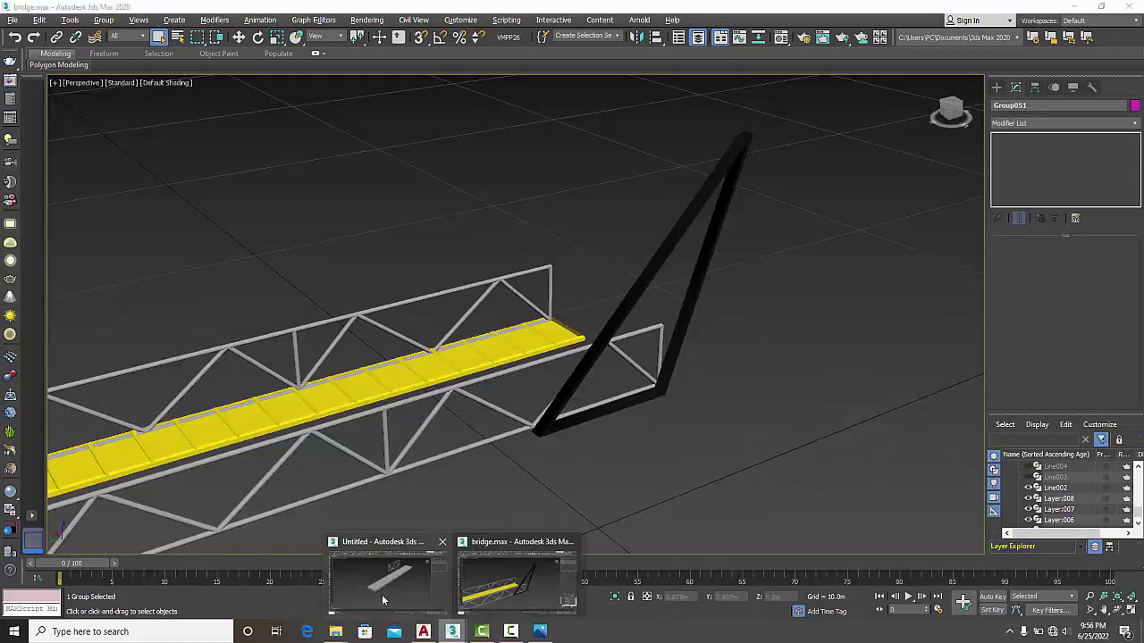
pyautogui.click(384, 590)
pyautogui.hotkey('alt', 'w')
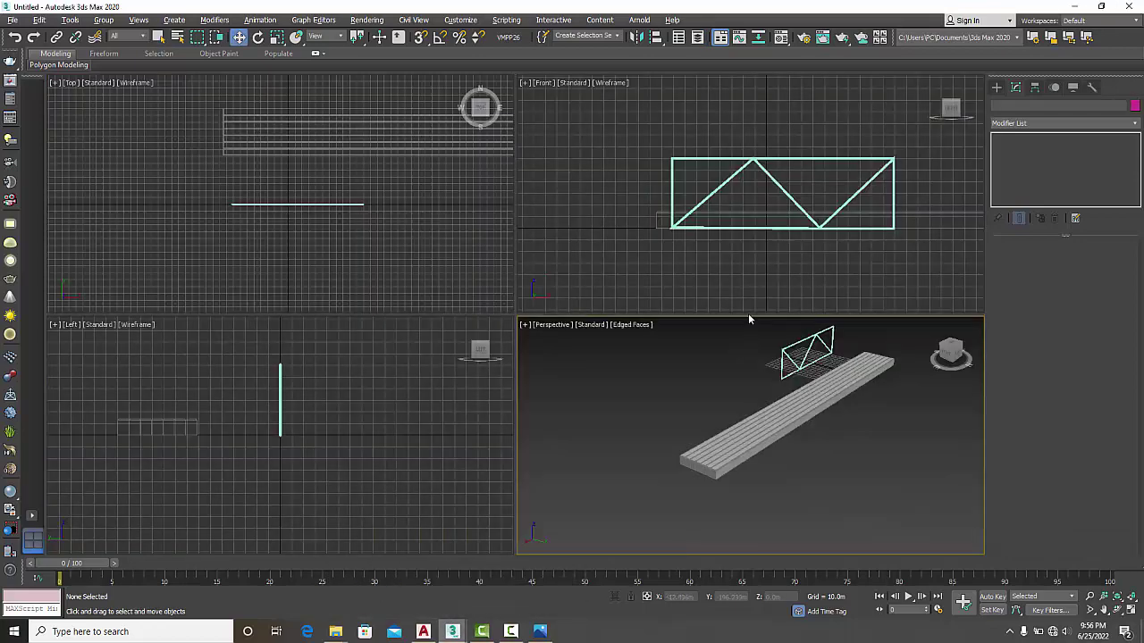
pyautogui.middleClick(779, 256)
pyautogui.hotkey('alt', 'w')
pyautogui.moveTo(620, 312); pyautogui.dragTo(468, 346, button='middle')
pyautogui.scroll(-3, 468, 347)
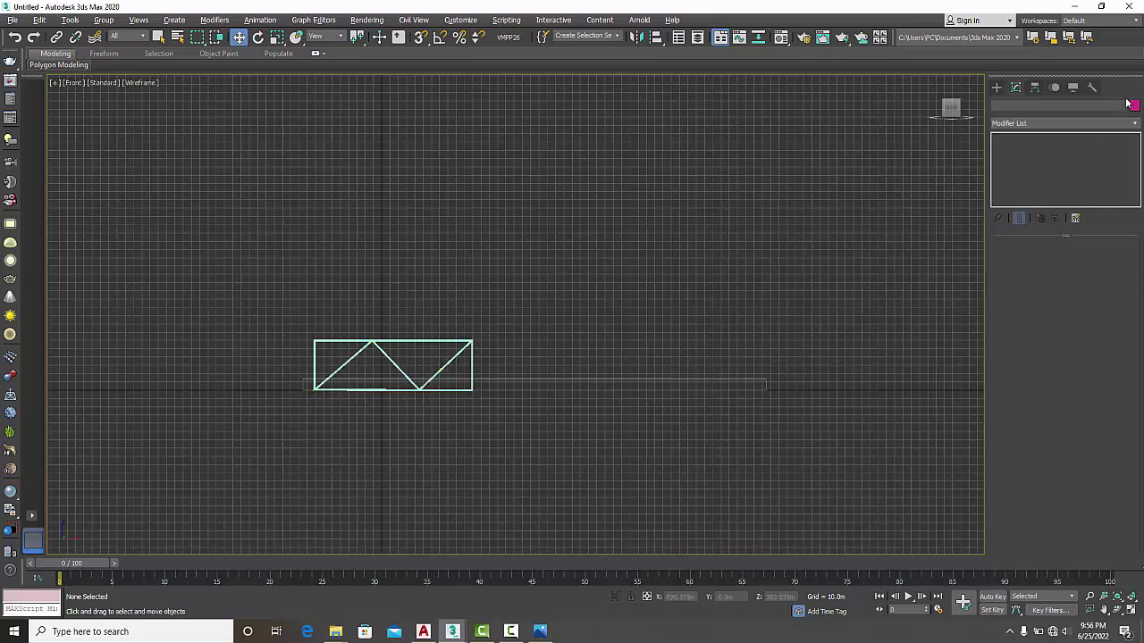
# Step: Draw a closed triangular line beside the truss, with a vertical side about 237 m tall and a base about 185 m long
pyautogui.click(992, 87)
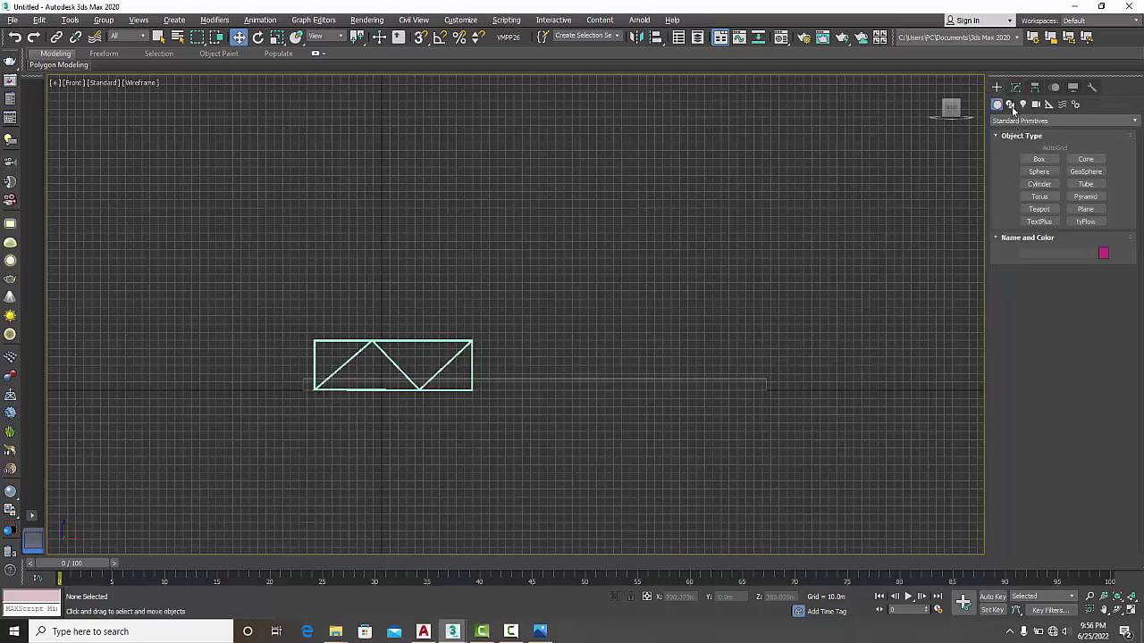
pyautogui.click(1010, 103)
pyautogui.click(1038, 168)
pyautogui.click(635, 180)
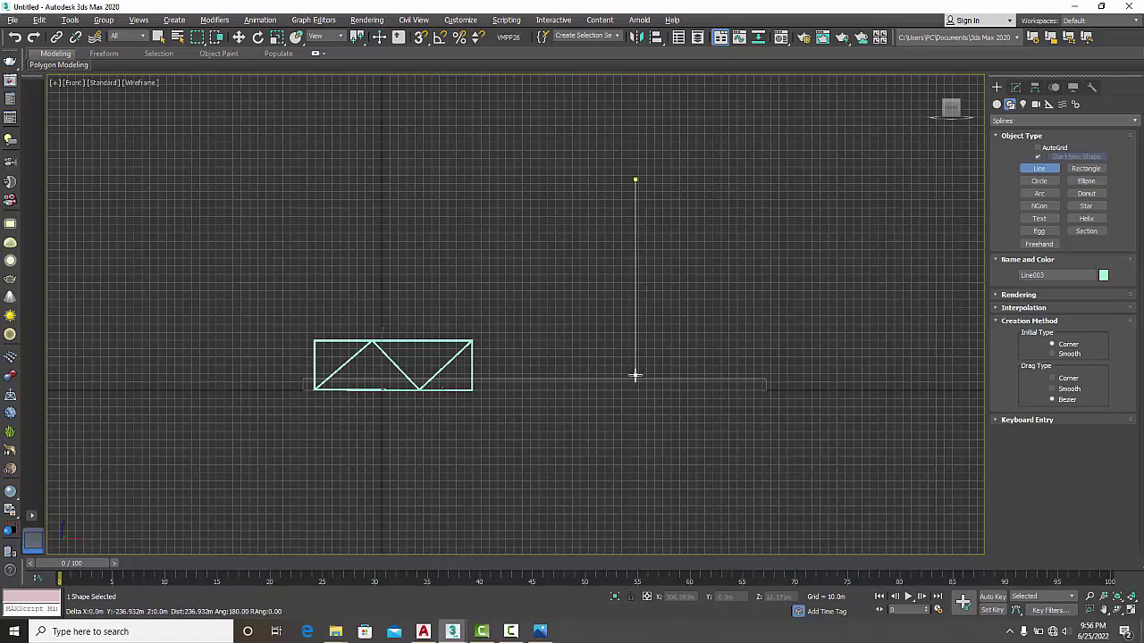
pyautogui.click(635, 376)
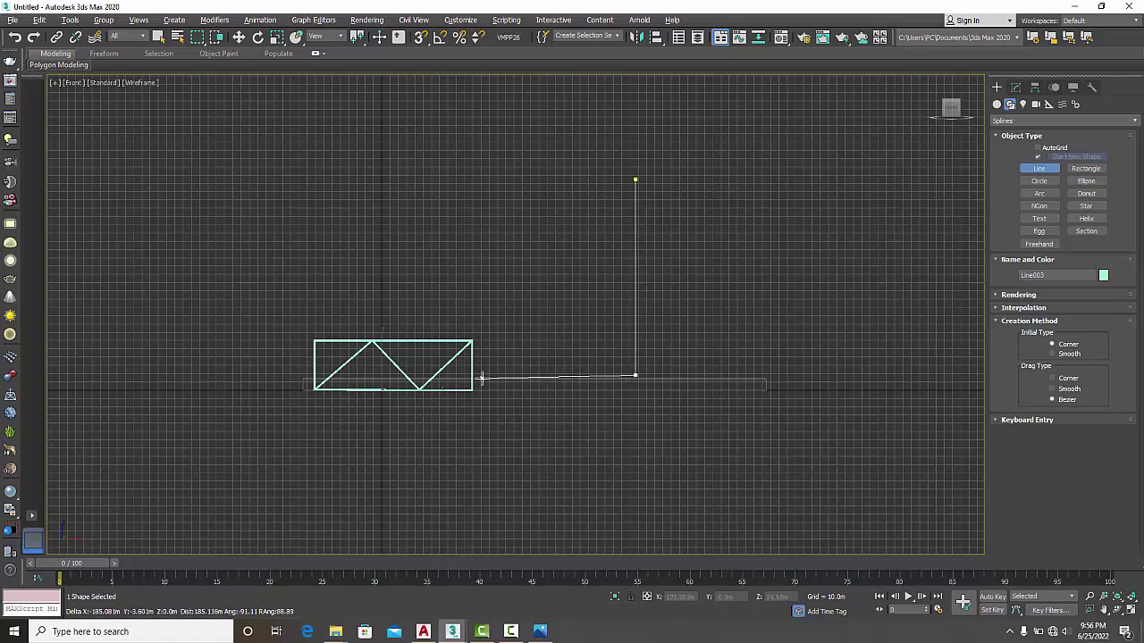
pyautogui.click(482, 377)
pyautogui.click(635, 180)
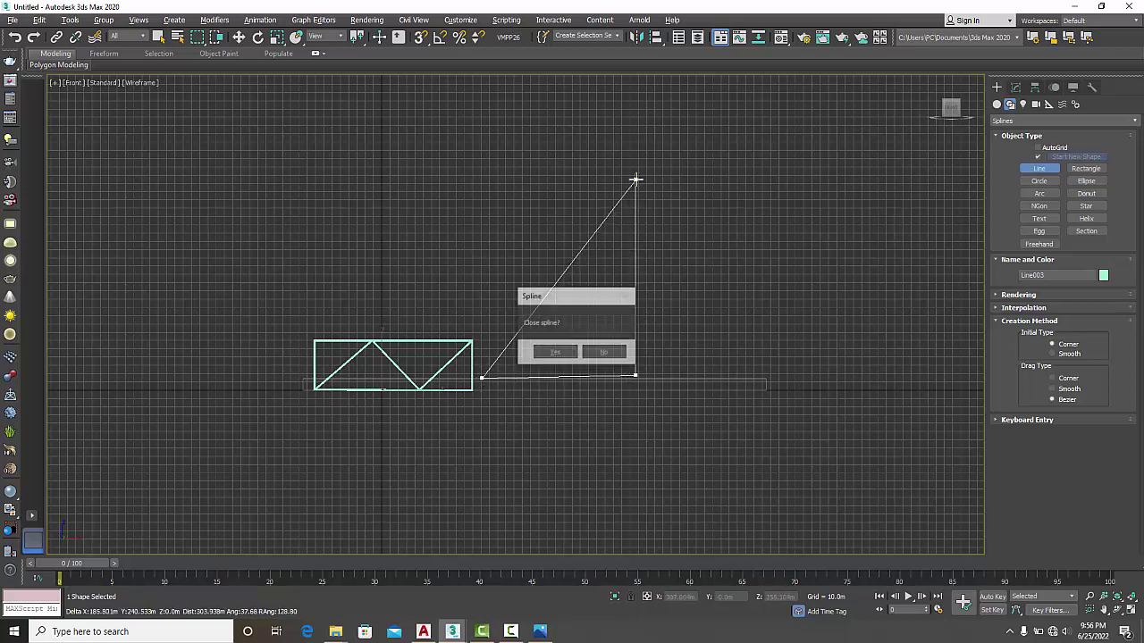
pyautogui.click(575, 352)
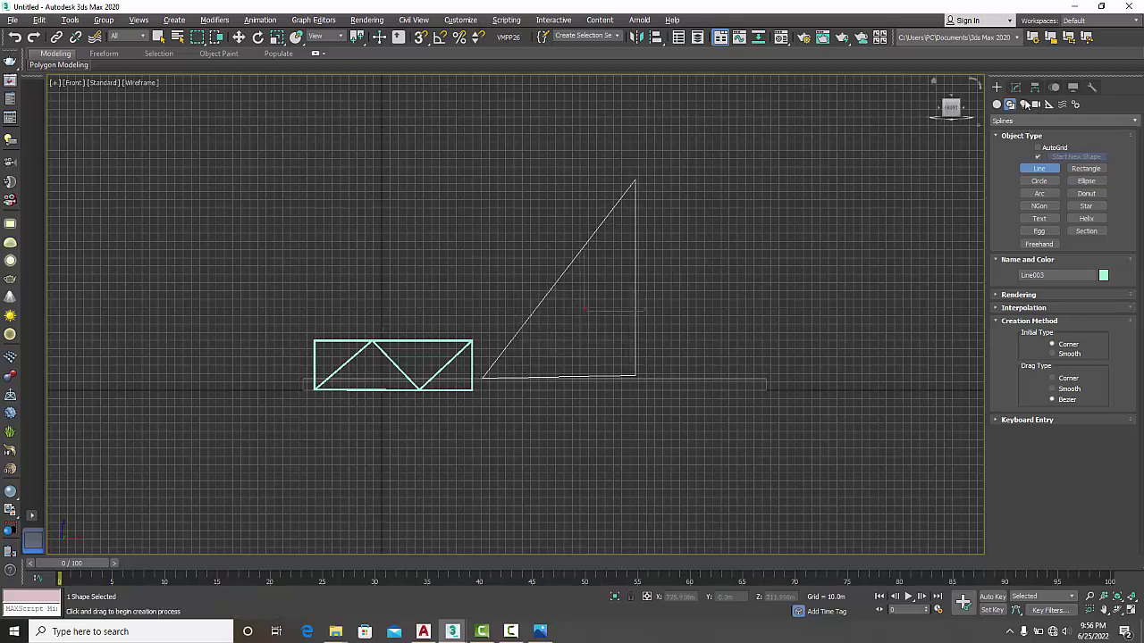
# Step: Apply a Sweep modifier to the triangular line
pyautogui.click(1016, 86)
pyautogui.click(1025, 123)
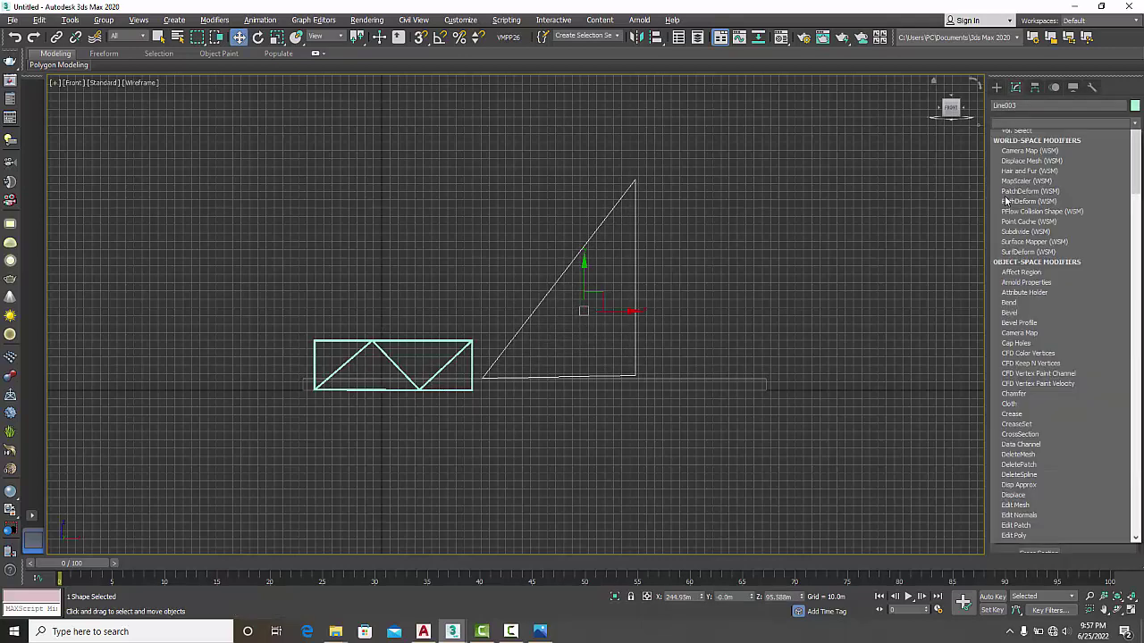
pyautogui.scroll(-15, 1010, 187)
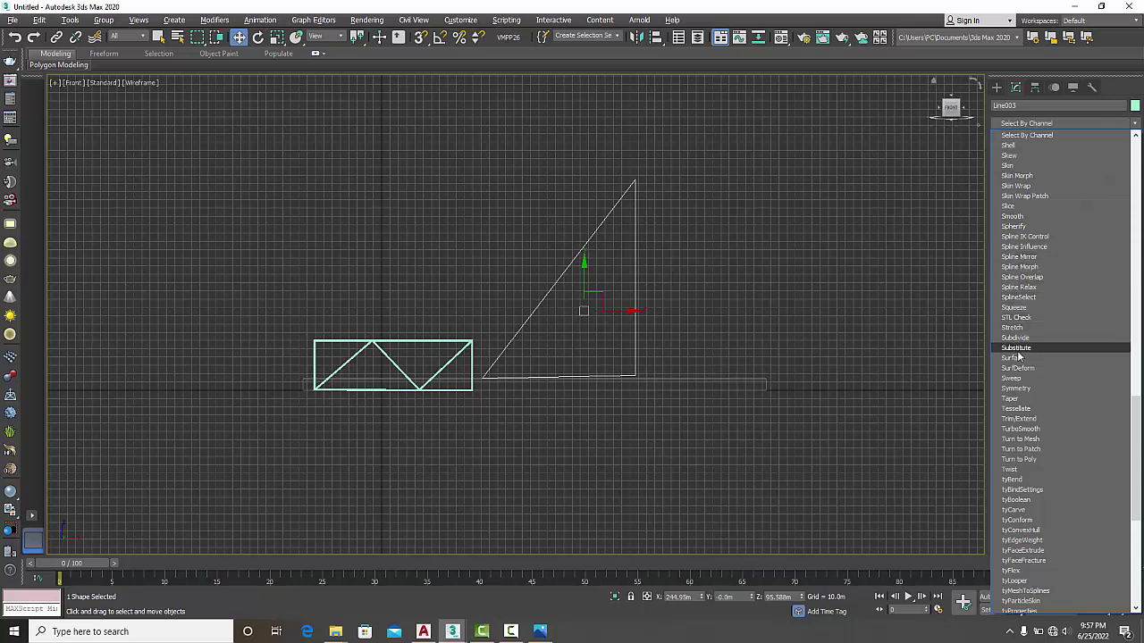
pyautogui.click(1015, 379)
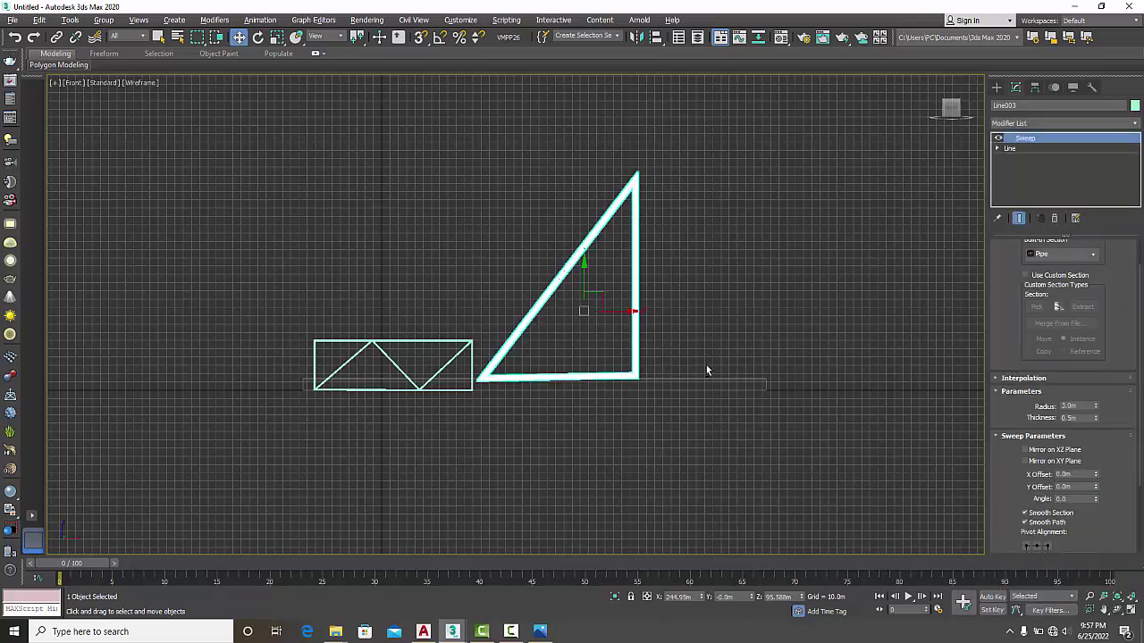
# Step: Maximize the Perspective view and turn off edged faces to inspect the swept triangular frame
pyautogui.hotkey('alt', 'w')
pyautogui.rightClick(598, 331)
pyautogui.hotkey('alt', 'w')
pyautogui.keyDown('alt'); pyautogui.moveTo(414, 302); pyautogui.dragTo(504, 372, button='middle'); pyautogui.keyUp('alt')
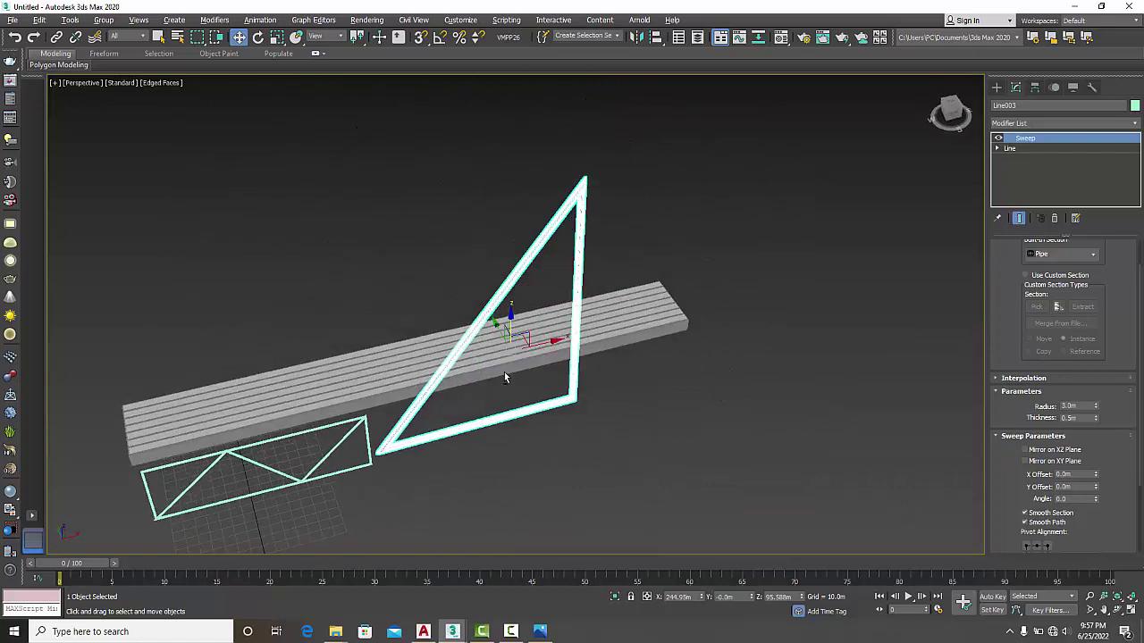
pyautogui.scroll(5, 485, 332)
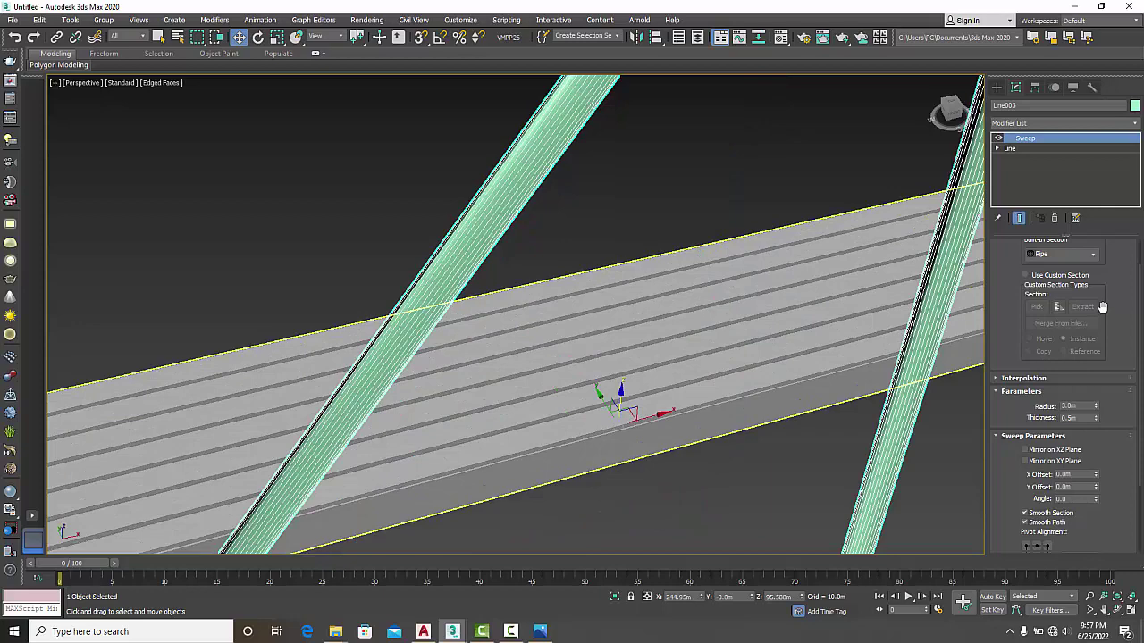
pyautogui.press('F4')
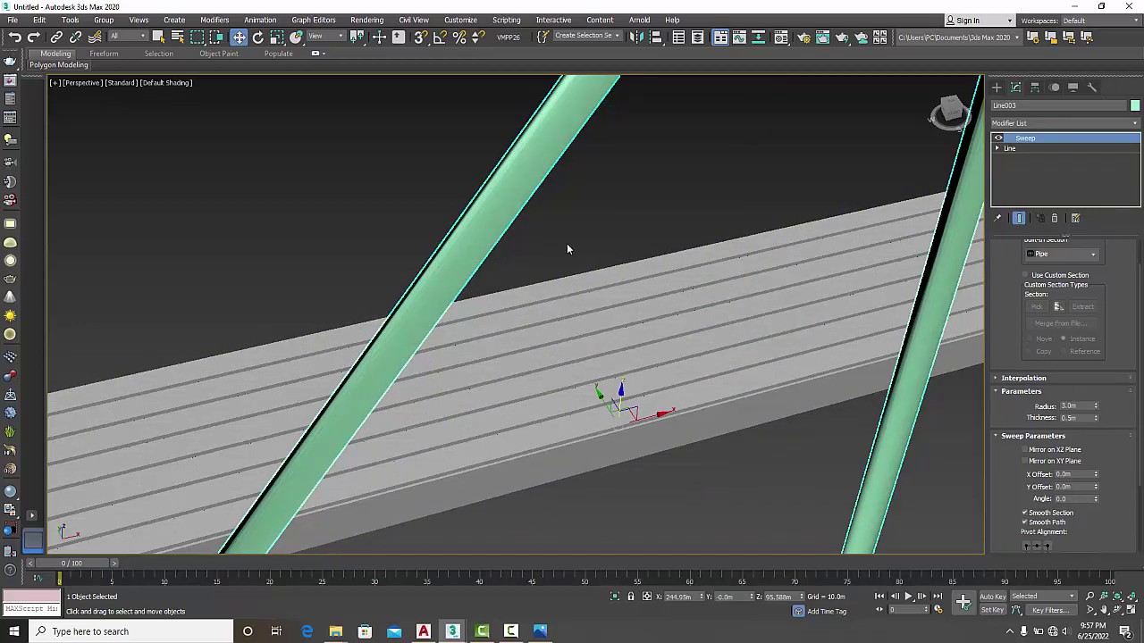
pyautogui.scroll(-5, 581, 245)
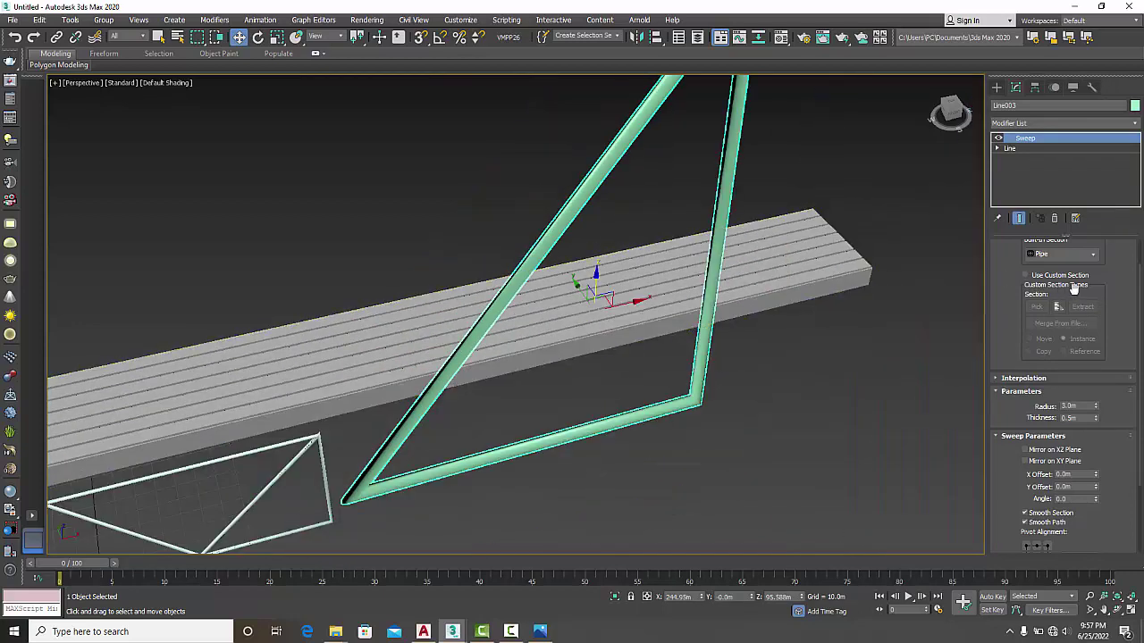
# Step: Set the swept triangular frame's built-in section to Bar and inspect the frame beside the deck
pyautogui.click(1079, 254)
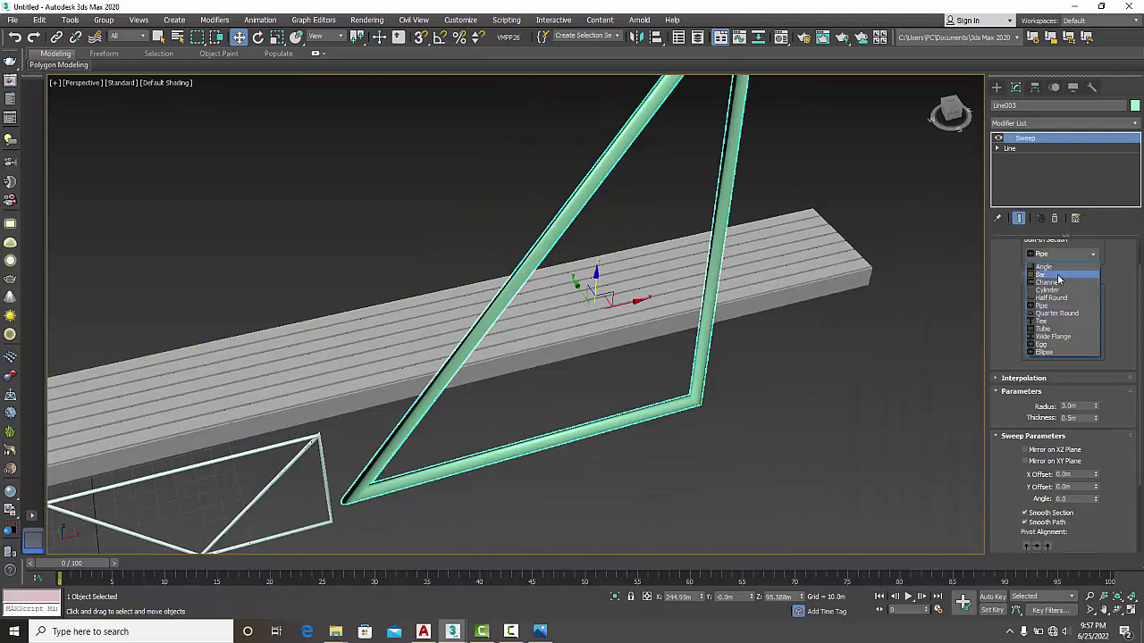
pyautogui.click(1058, 274)
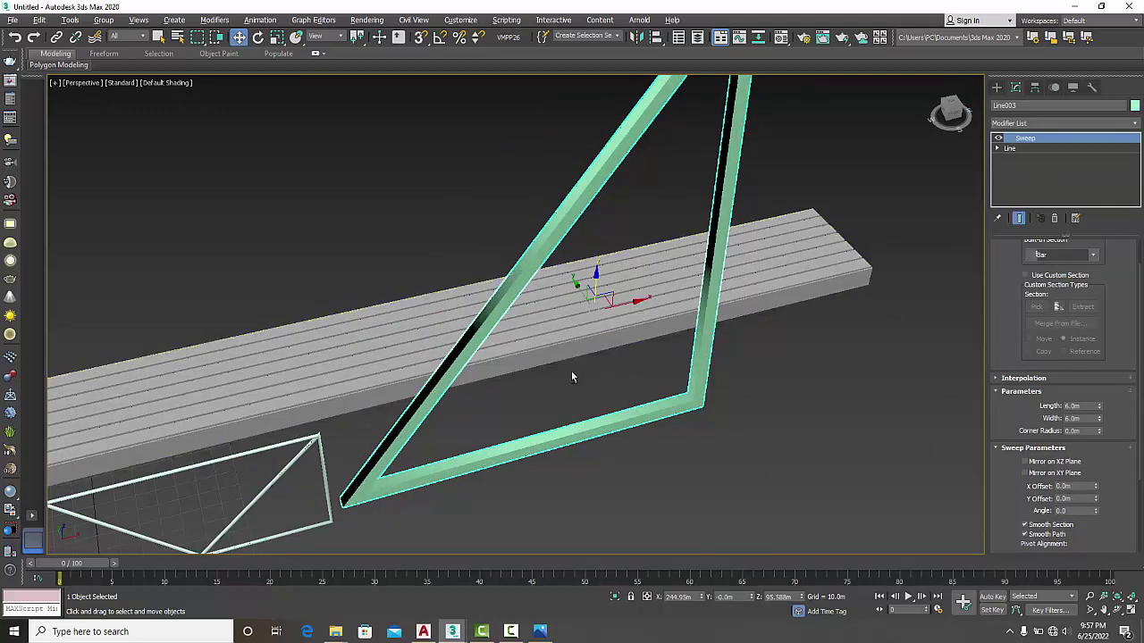
pyautogui.keyDown('alt'); pyautogui.moveTo(572, 376); pyautogui.dragTo(635, 357, button='middle'); pyautogui.keyUp('alt')
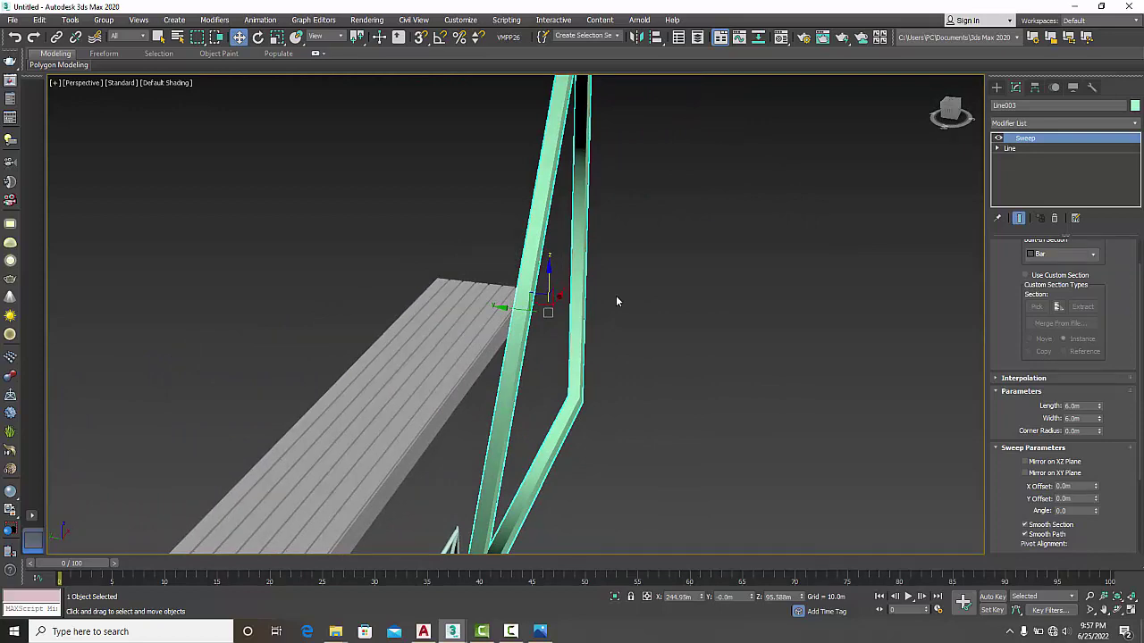
pyautogui.keyDown('alt'); pyautogui.moveTo(643, 357); pyautogui.dragTo(542, 356, button='middle'); pyautogui.keyUp('alt')
pyautogui.scroll(-4, 541, 356)
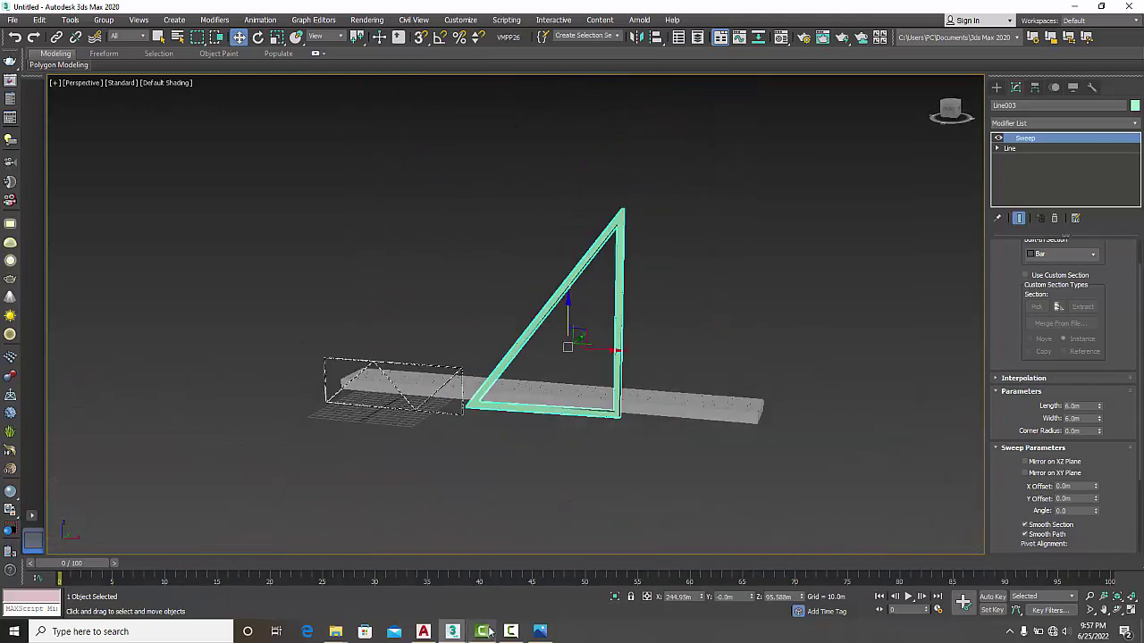
# Step: Switch to the bridge.max window and unhide the triangular supports Line003, Line004 and Line005
pyautogui.moveTo(454, 633)
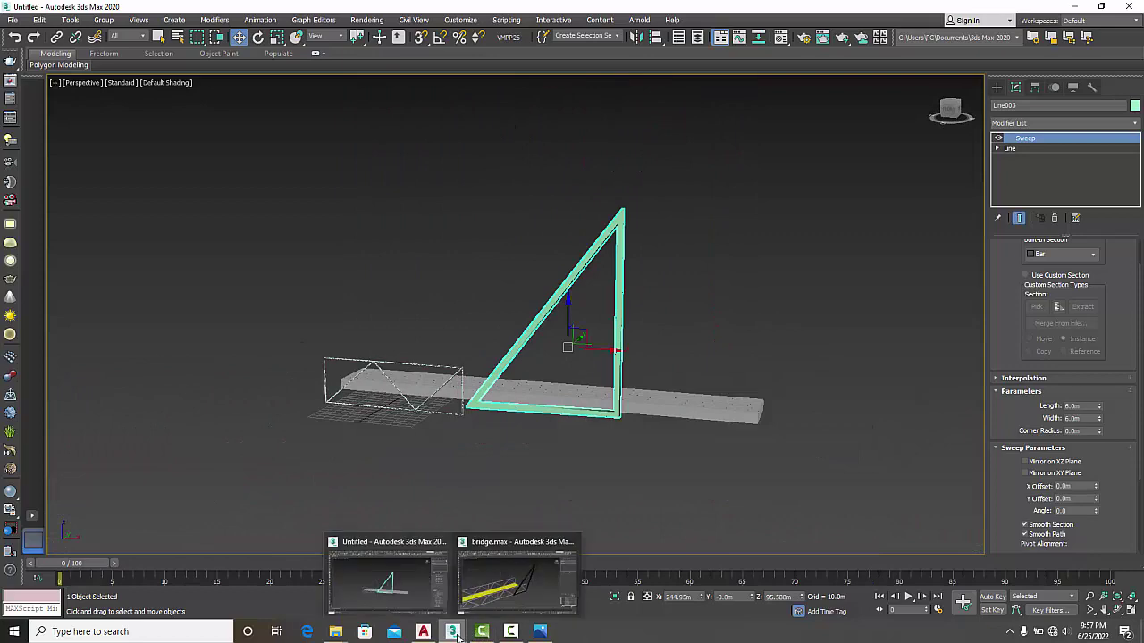
pyautogui.click(514, 579)
pyautogui.scroll(1, 643, 433)
pyautogui.scroll(-6, 657, 434)
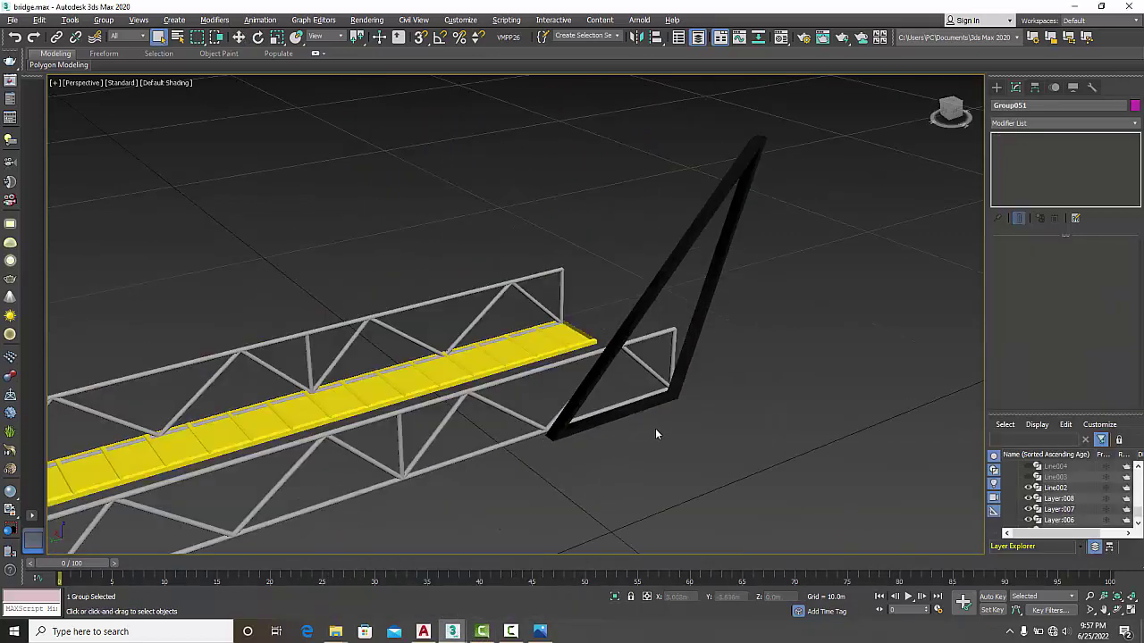
pyautogui.moveTo(690, 466); pyautogui.dragTo(702, 379, button='middle')
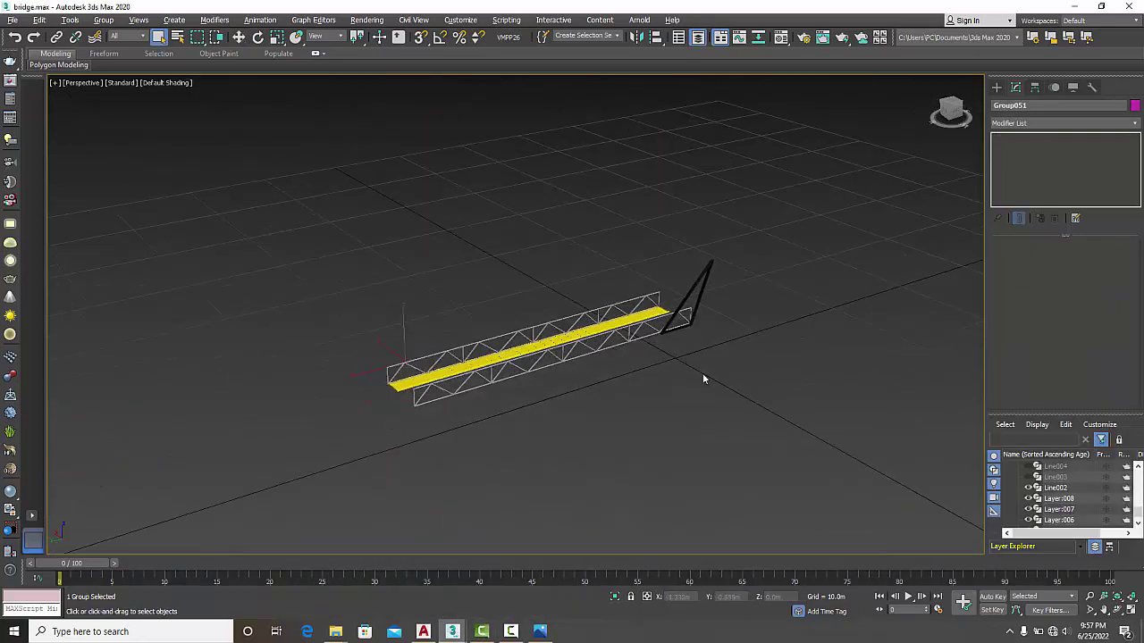
pyautogui.click(1027, 478)
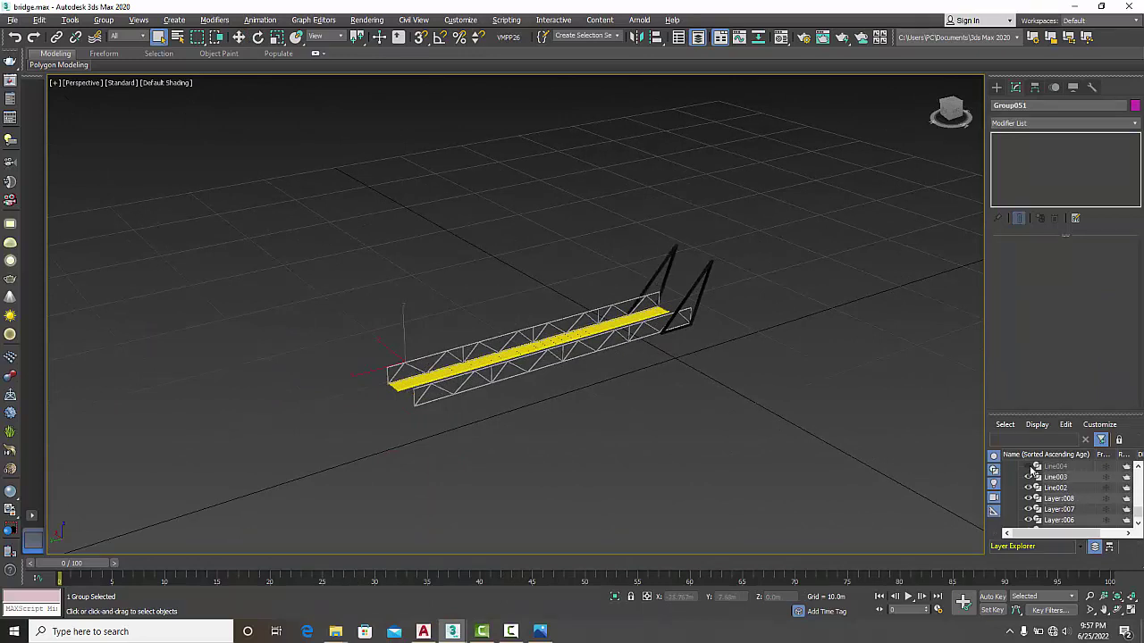
pyautogui.click(1029, 467)
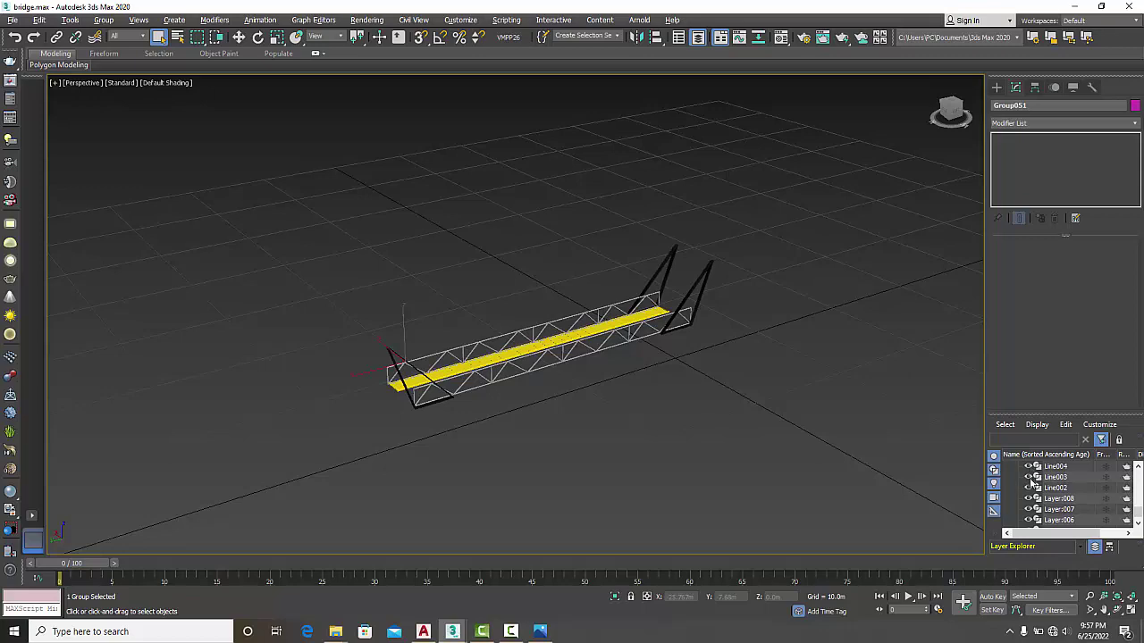
pyautogui.scroll(1, 1031, 482)
pyautogui.click(1027, 488)
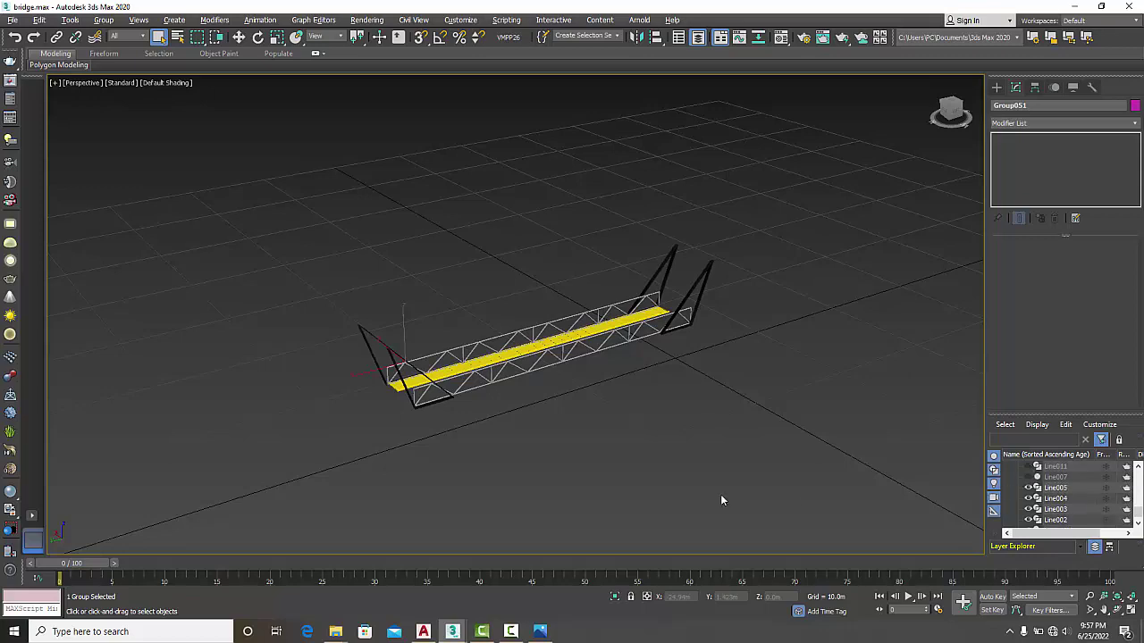
# Step: Unhide the gray portal frame Line007 in the reference bridge
pyautogui.keyDown('alt'); pyautogui.moveTo(432, 417); pyautogui.dragTo(584, 414, button='middle'); pyautogui.keyUp('alt')
pyautogui.scroll(3, 476, 393)
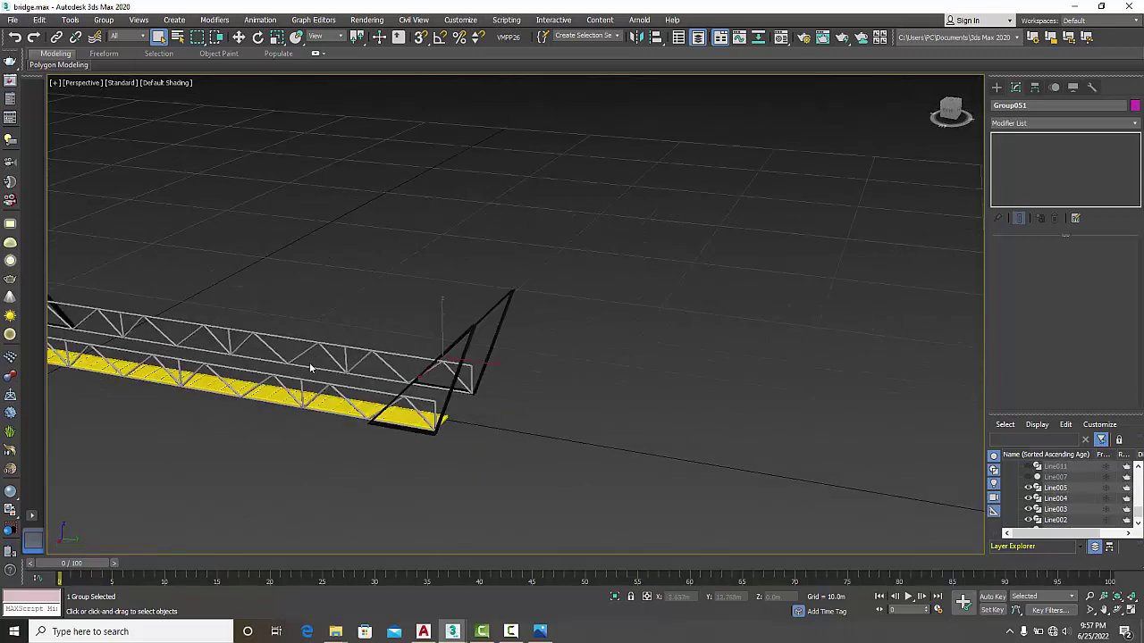
pyautogui.keyDown('alt'); pyautogui.moveTo(283, 446); pyautogui.dragTo(509, 384, button='middle'); pyautogui.keyUp('alt')
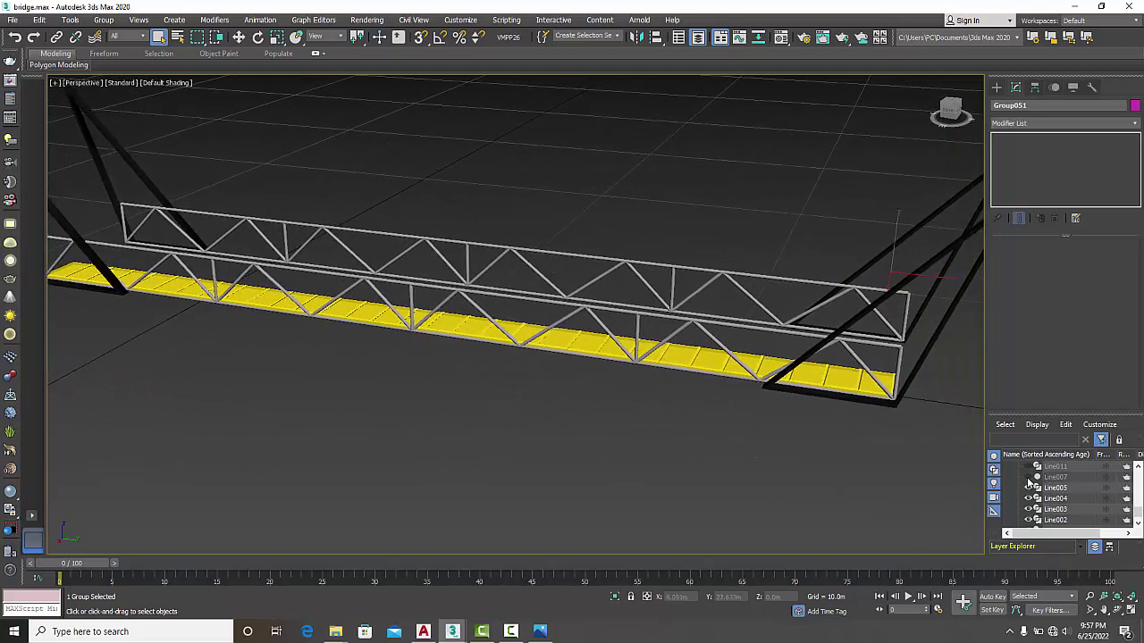
pyautogui.click(1028, 477)
pyautogui.keyDown('alt'); pyautogui.moveTo(722, 465); pyautogui.dragTo(658, 434, button='middle'); pyautogui.keyUp('alt')
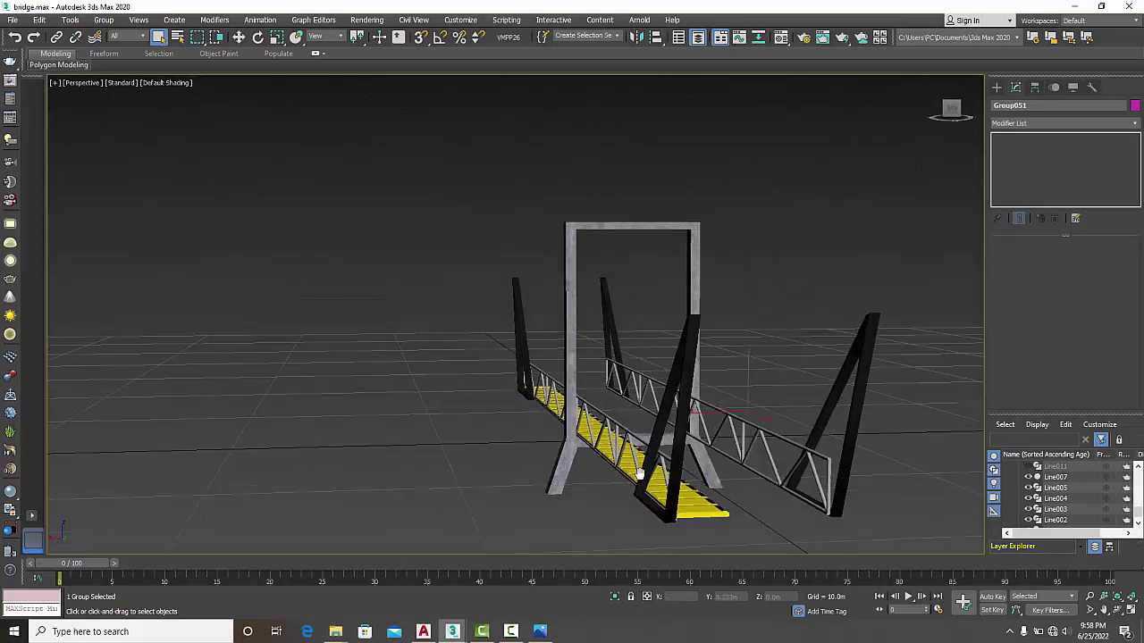
# Step: Examine how the gray portal frame spans the deck and railings, then select it to view its modifiers
pyautogui.scroll(5, 658, 434)
pyautogui.scroll(5, 659, 434)
pyautogui.scroll(-5, 617, 489)
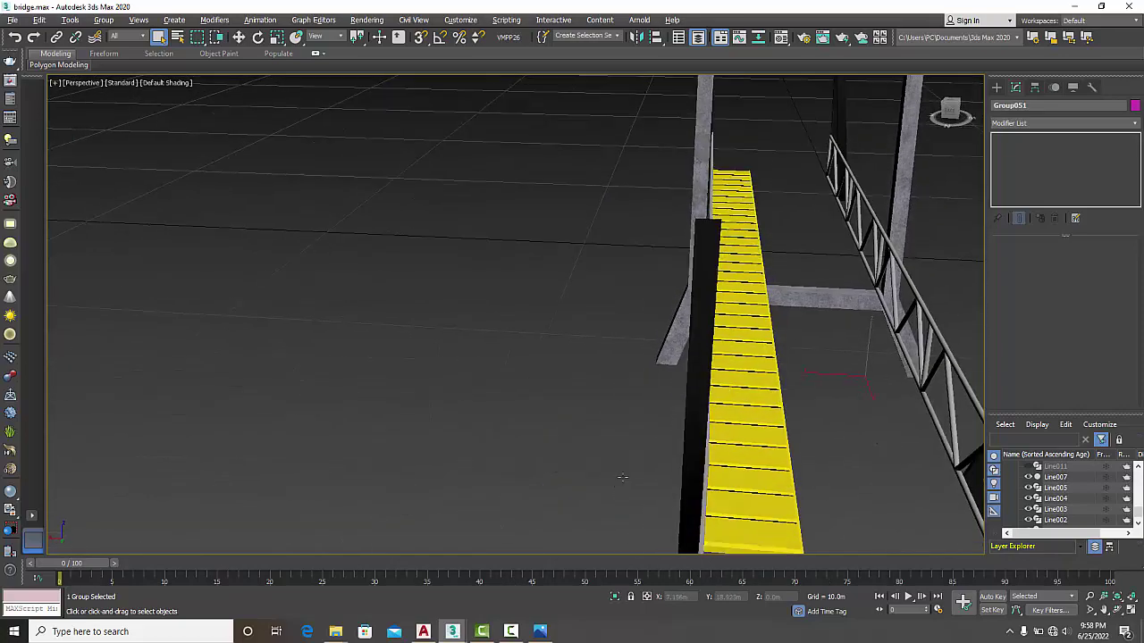
pyautogui.scroll(-3, 773, 390)
pyautogui.keyDown('alt'); pyautogui.moveTo(802, 373); pyautogui.dragTo(567, 381, button='middle'); pyautogui.keyUp('alt')
pyautogui.scroll(5, 562, 388)
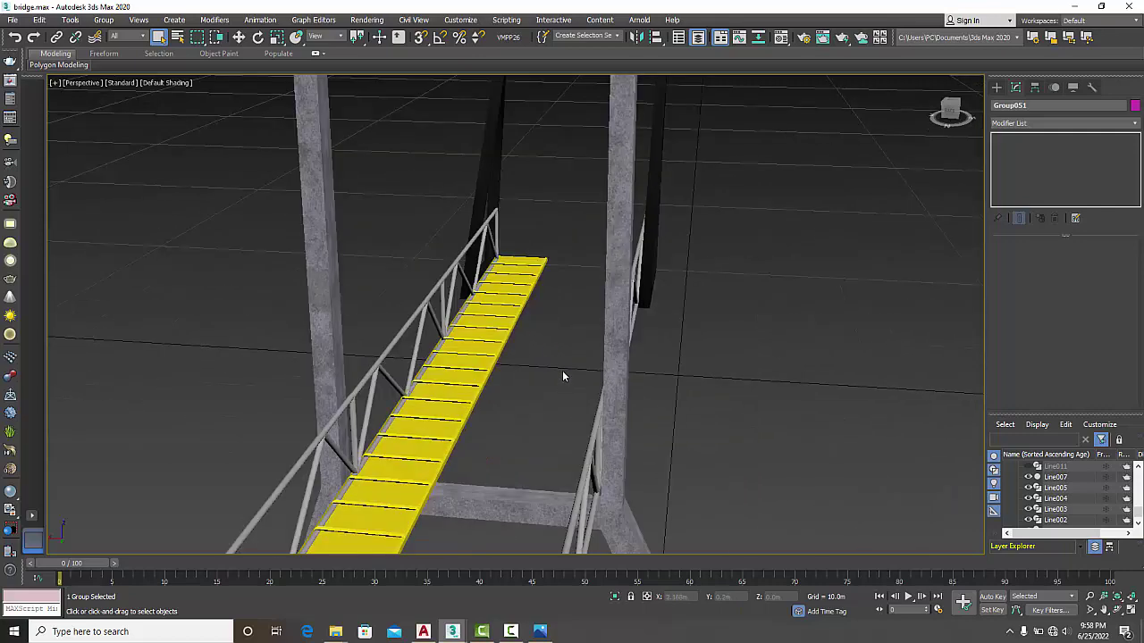
pyautogui.scroll(-5, 556, 260)
pyautogui.moveTo(555, 261); pyautogui.dragTo(576, 376, button='middle')
pyautogui.scroll(-4, 579, 378)
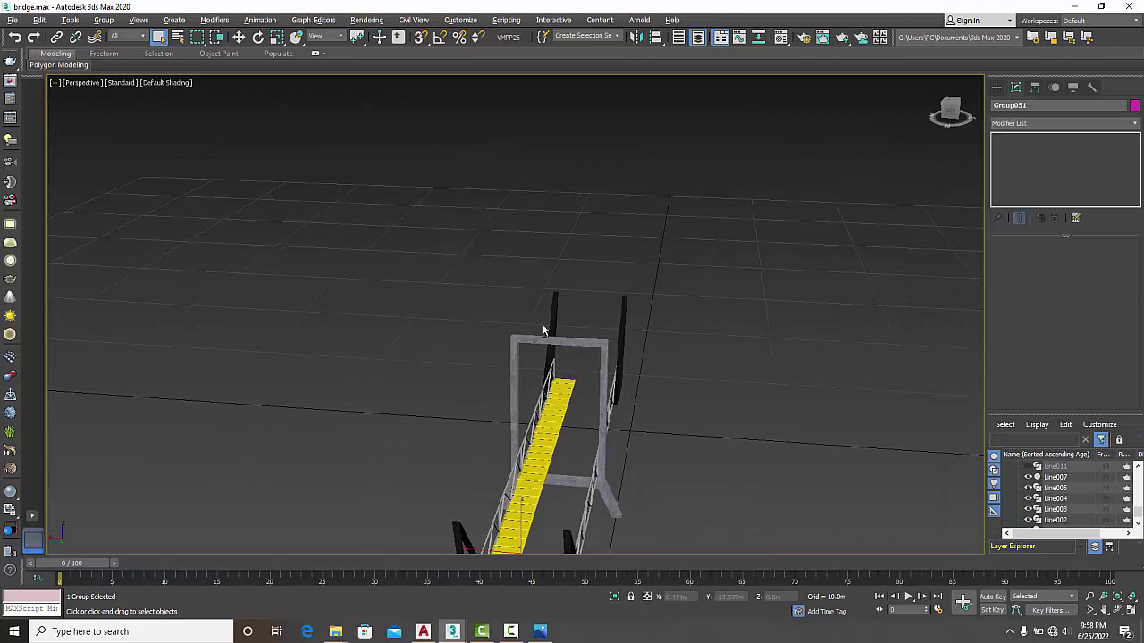
pyautogui.click(515, 385)
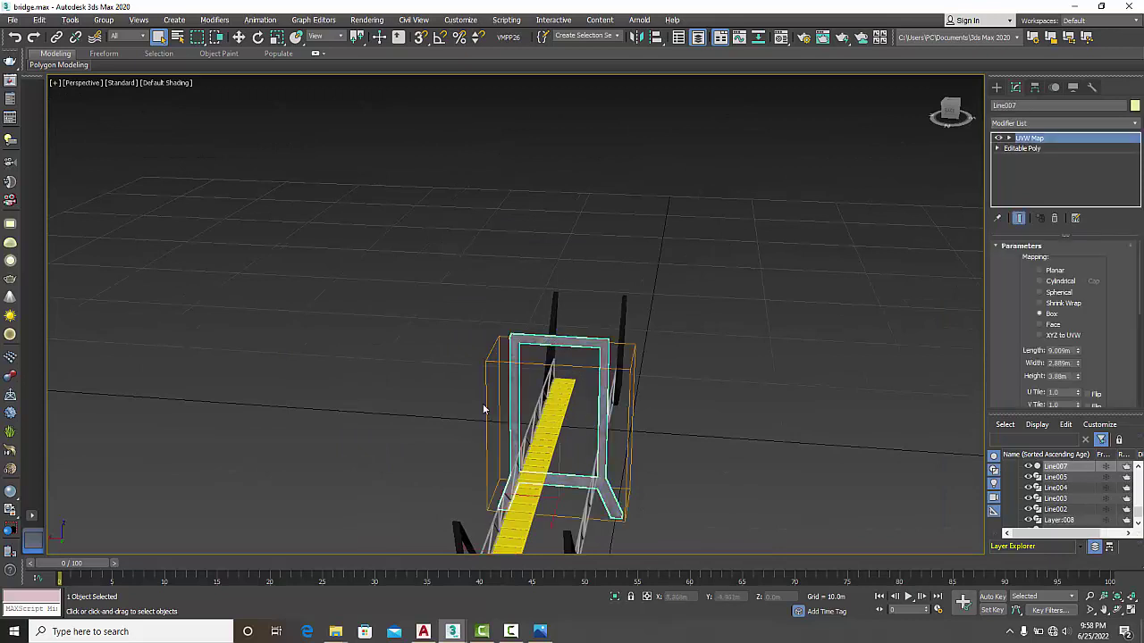
pyautogui.hotkey('alt', 'w')
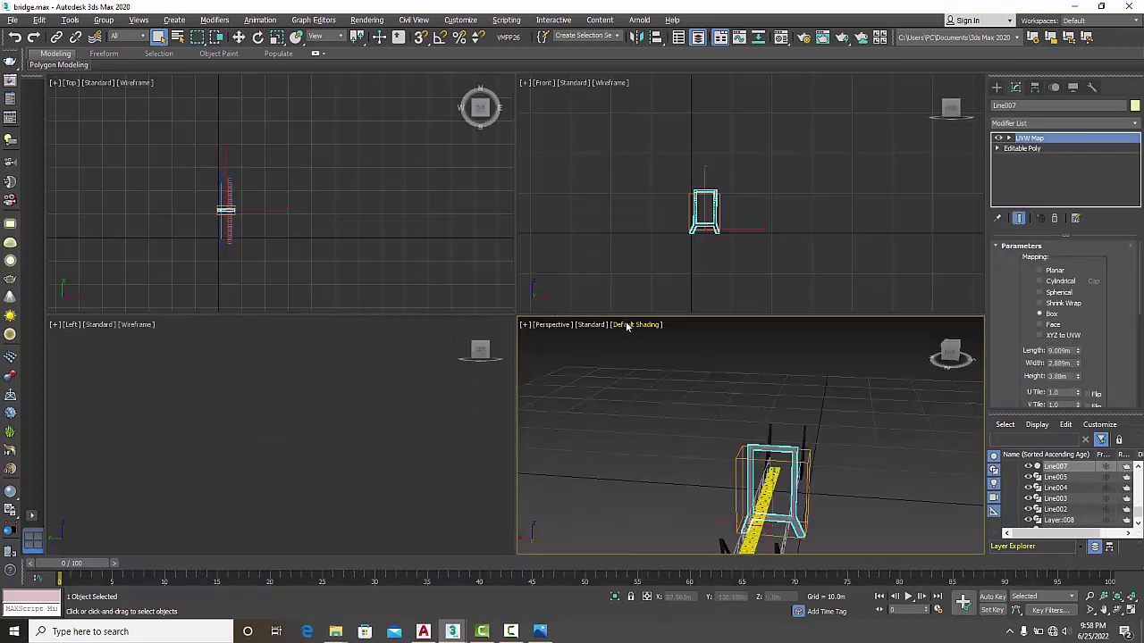
pyautogui.hotkey('alt', 'w')
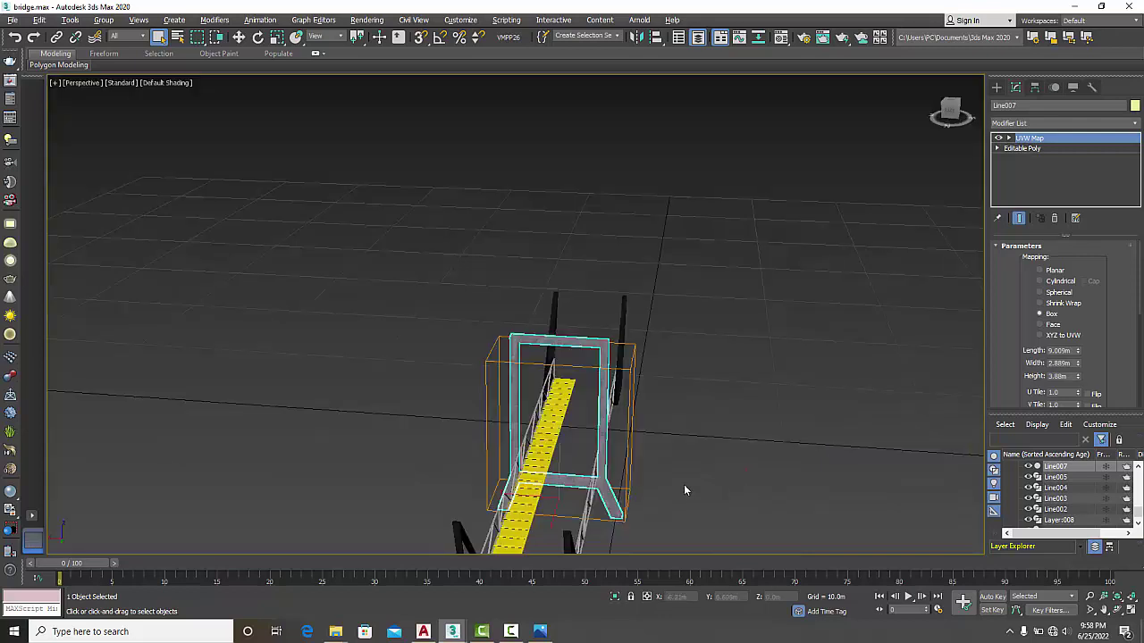
# Step: Switch back to the untitled scene and maximize the Front view on the empty area beside the triangular frame
pyautogui.moveTo(456, 634)
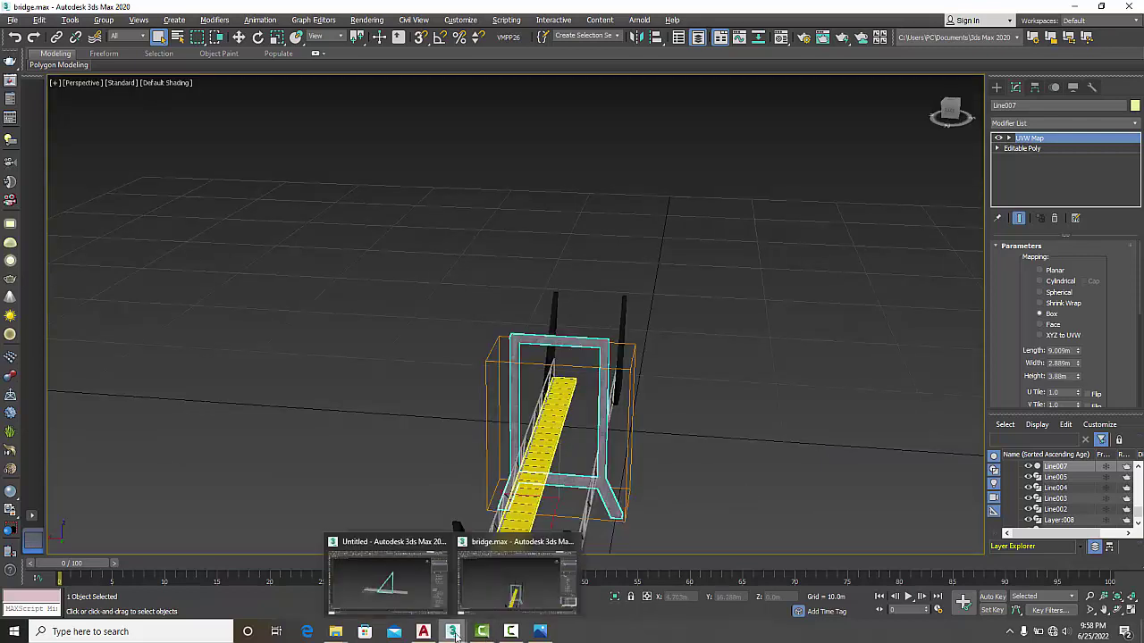
pyautogui.click(405, 601)
pyautogui.hotkey('alt', 'w')
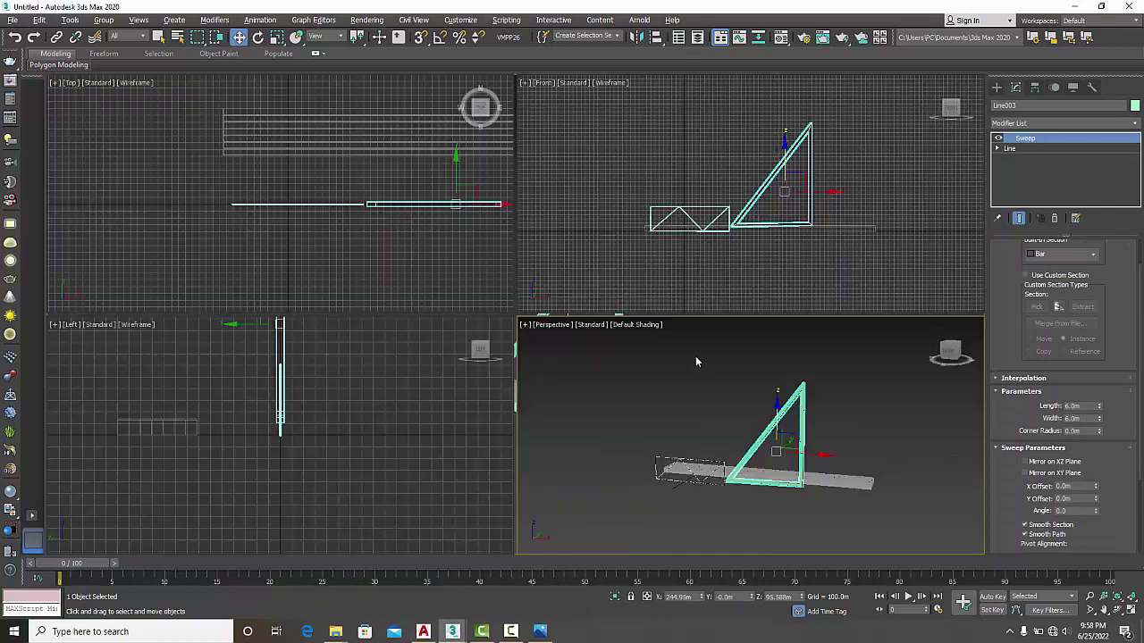
pyautogui.rightClick(750, 268)
pyautogui.hotkey('alt', 'w')
pyautogui.moveTo(798, 301); pyautogui.dragTo(411, 299, button='middle')
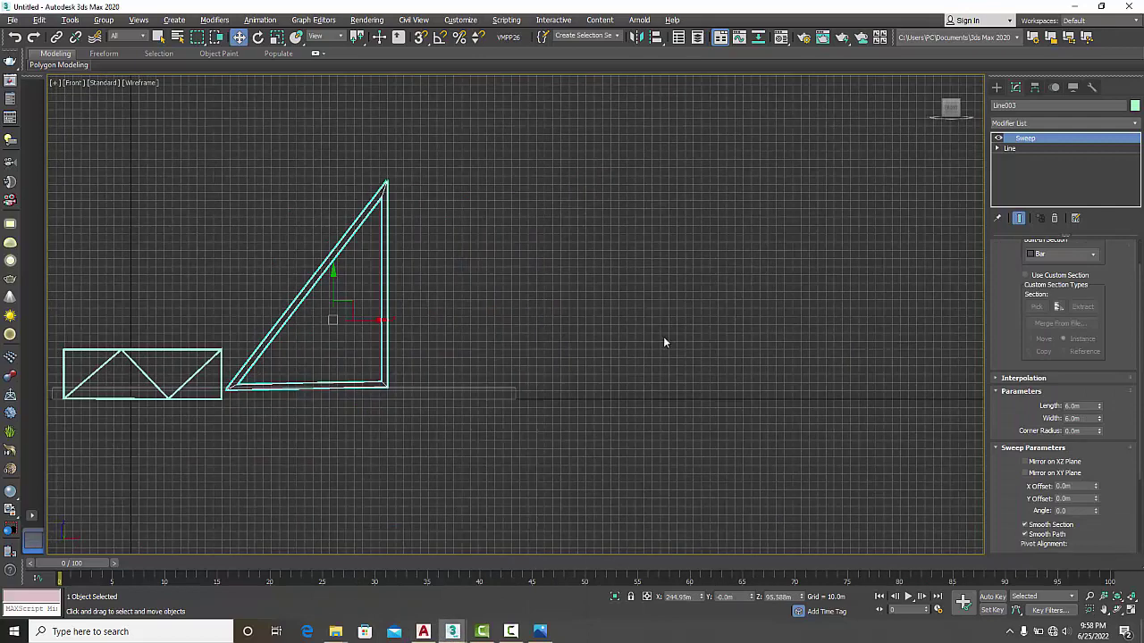
pyautogui.click(679, 335)
pyautogui.moveTo(742, 324); pyautogui.dragTo(617, 306, button='middle')
pyautogui.scroll(2, 616, 305)
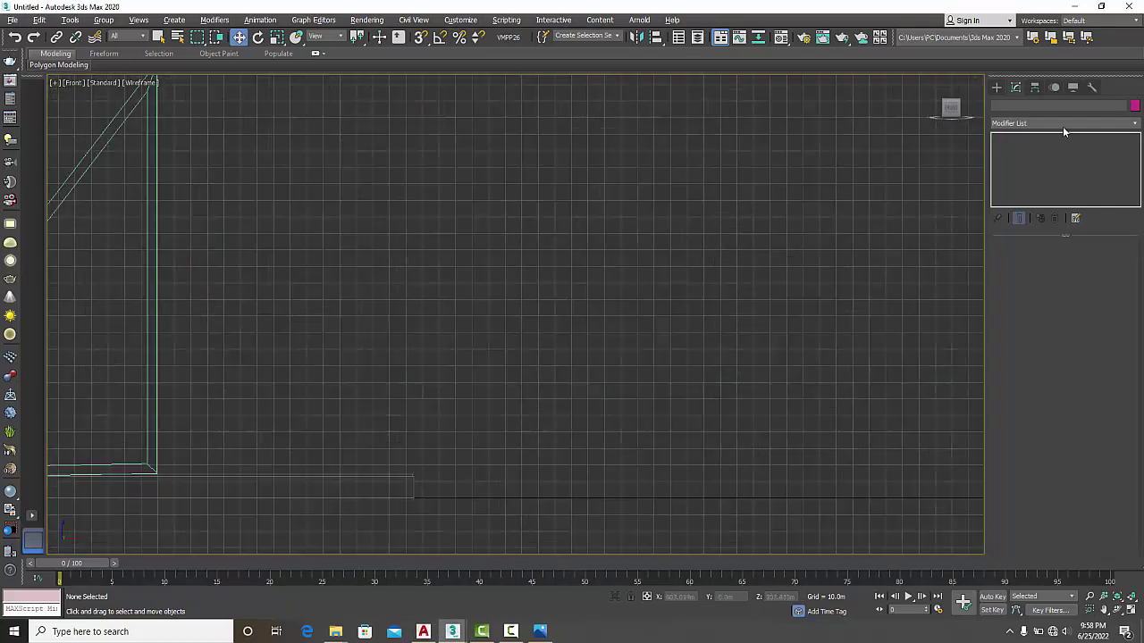
# Step: Draw a rectangle spline about 170 m long and 101 m wide beside the triangular frame
pyautogui.click(997, 86)
pyautogui.click(1009, 104)
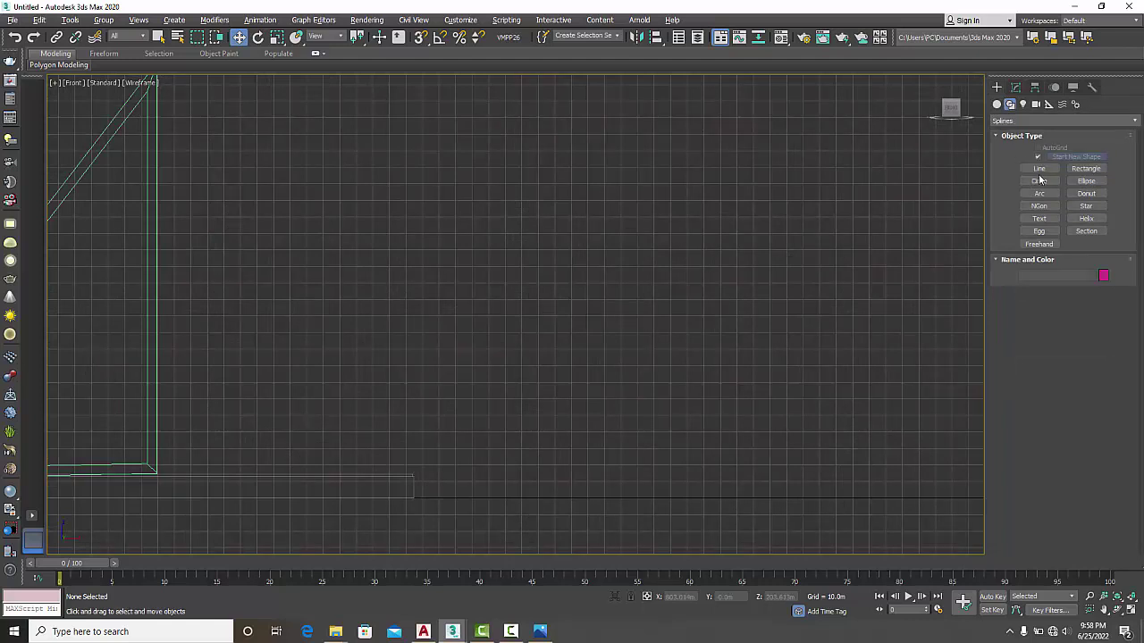
pyautogui.click(1096, 168)
pyautogui.moveTo(395, 177)
pyautogui.mouseDown()
pyautogui.moveTo(464, 327)
pyautogui.moveTo(563, 457)
pyautogui.mouseUp()
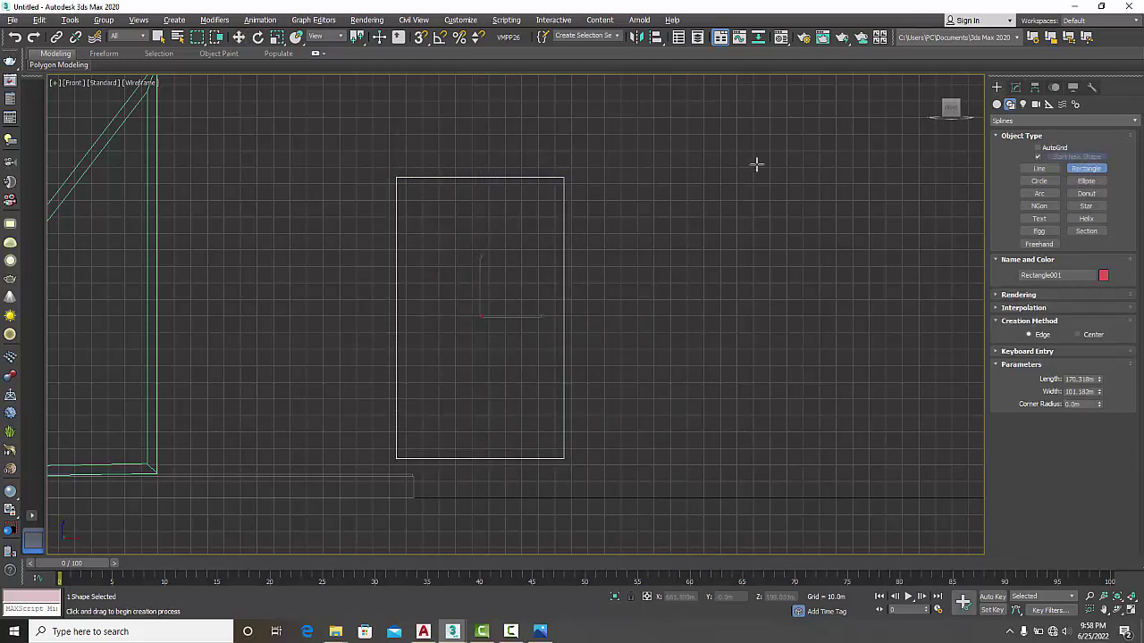
pyautogui.click(1015, 86)
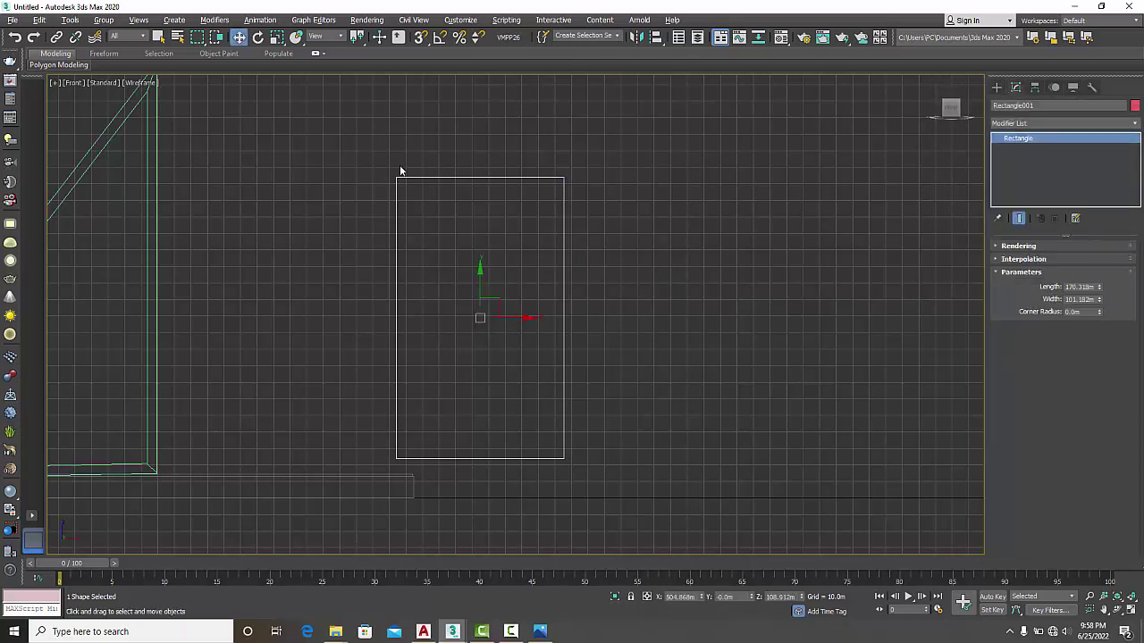
pyautogui.rightClick(427, 185)
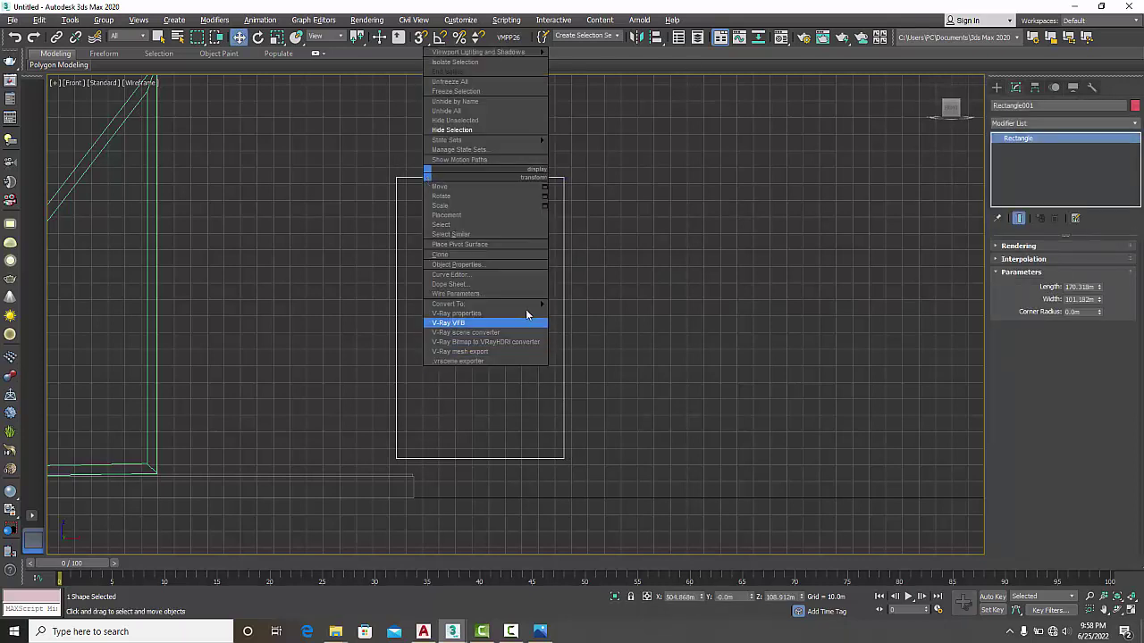
pyautogui.moveTo(527, 307)
pyautogui.click(593, 318)
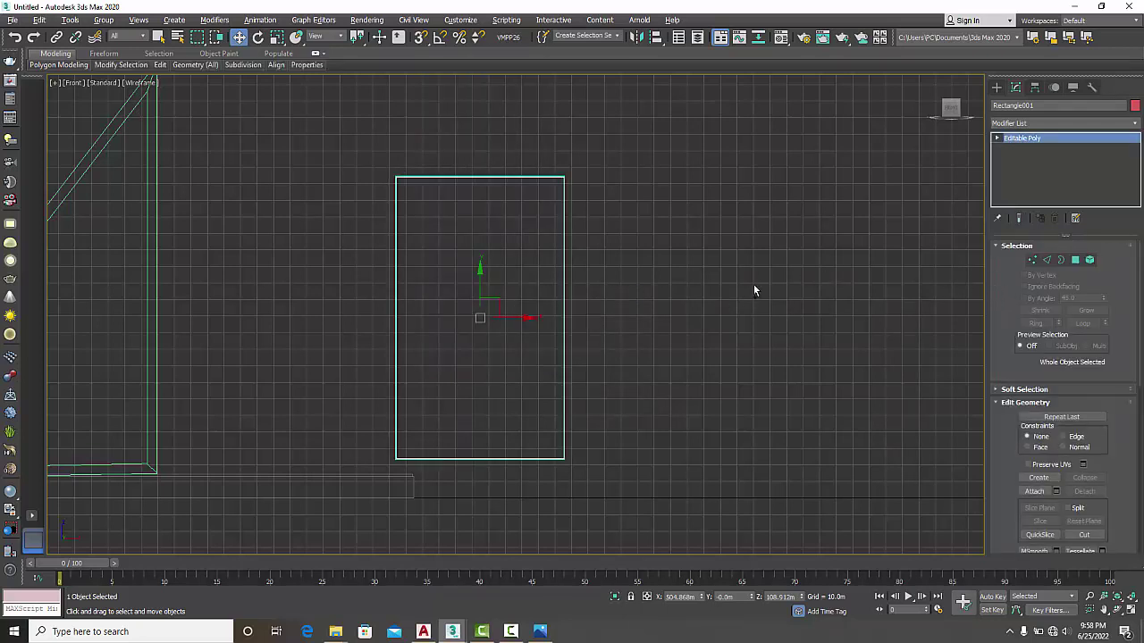
pyautogui.hotkey('ctrl', 'z')
# Step: Convert the rectangle to an editable spline and select its closed spline at Spline sub-object level
pyautogui.rightClick(561, 262)
pyautogui.moveTo(672, 397)
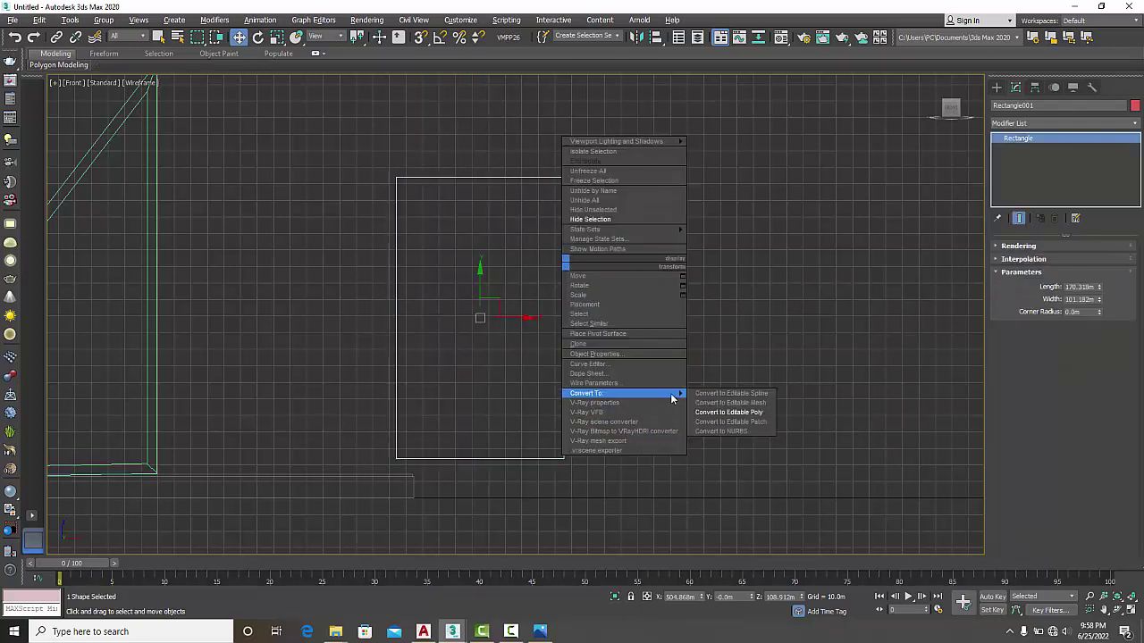
pyautogui.click(724, 394)
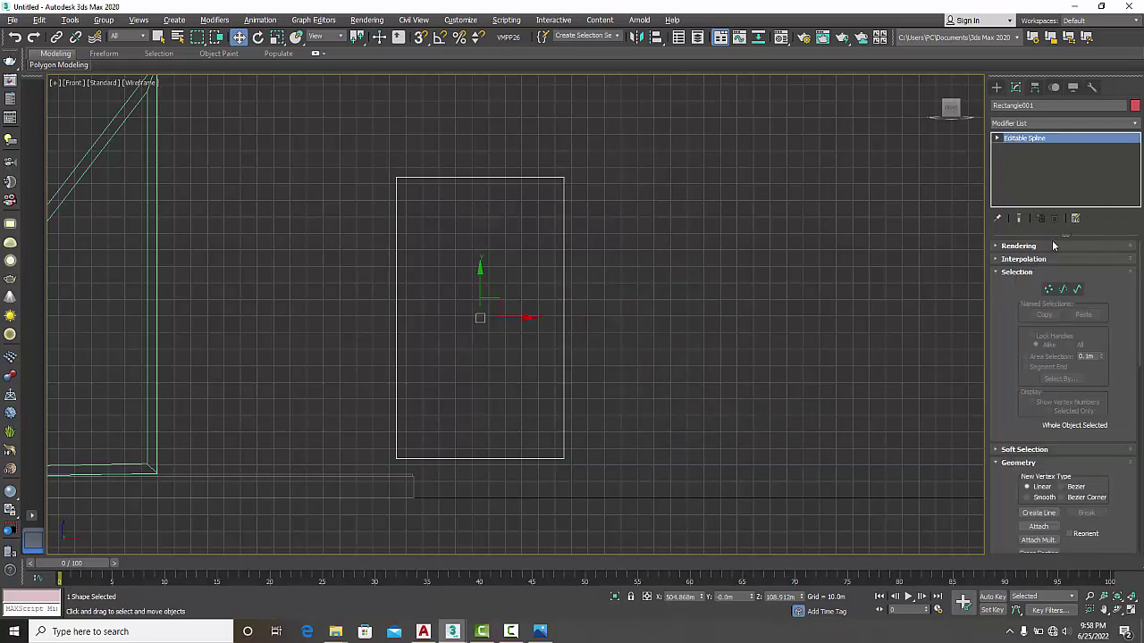
pyautogui.click(1076, 291)
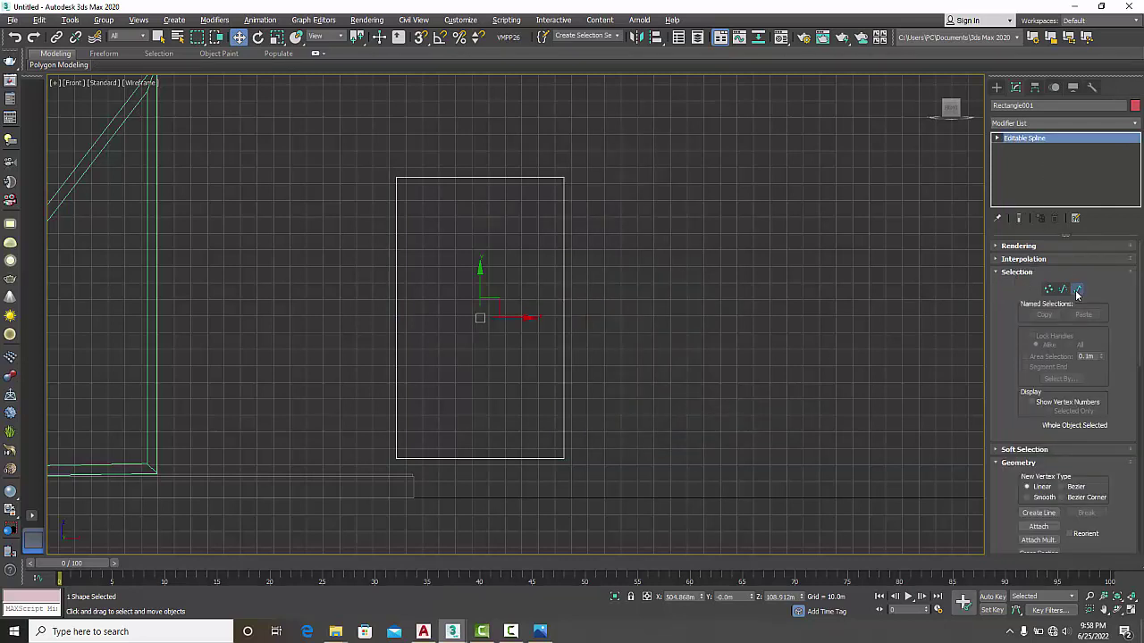
pyautogui.click(563, 337)
pyautogui.scroll(-5, 1050, 420)
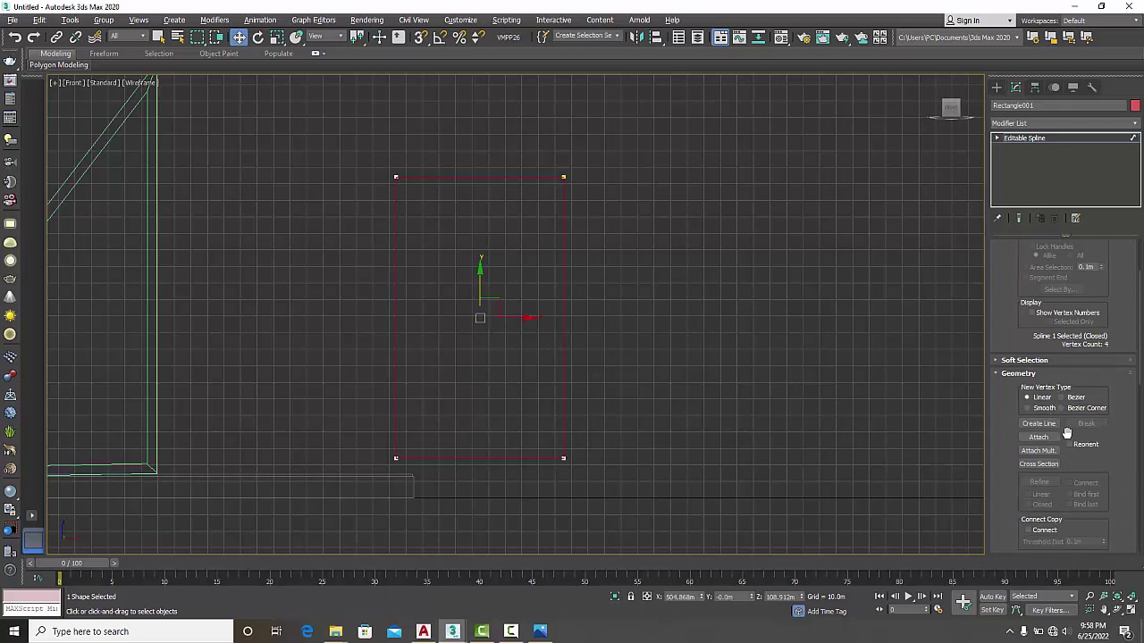
pyautogui.scroll(-3, 1100, 472)
# Step: Try to outline the rectangle's spline by 1 m
pyautogui.click(1097, 495)
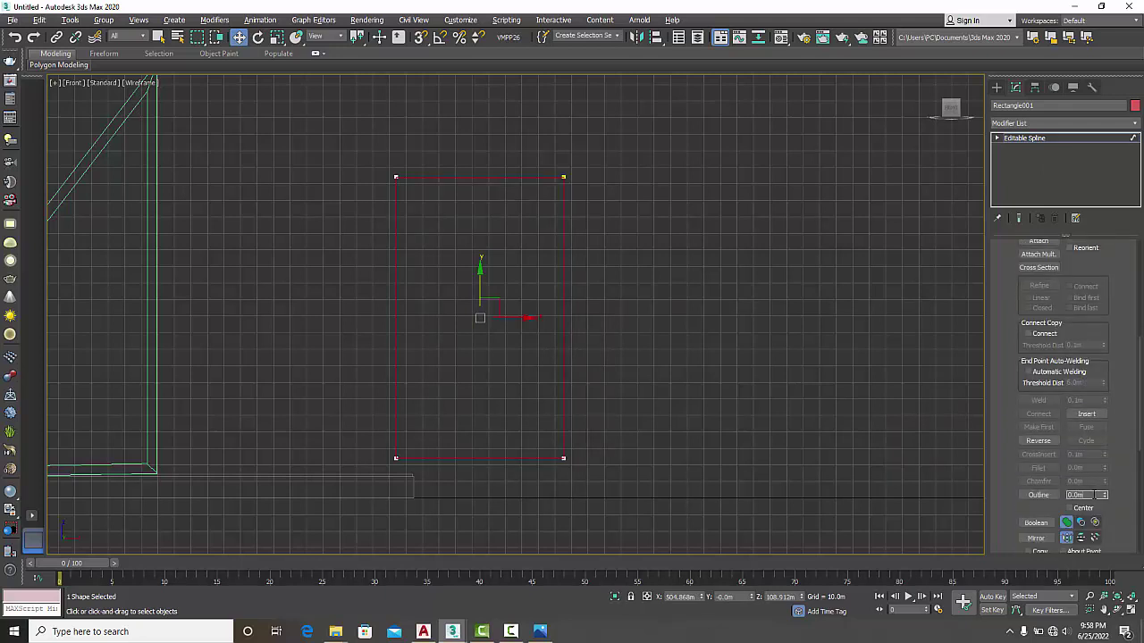
pyautogui.write('1')
pyautogui.press('Return')
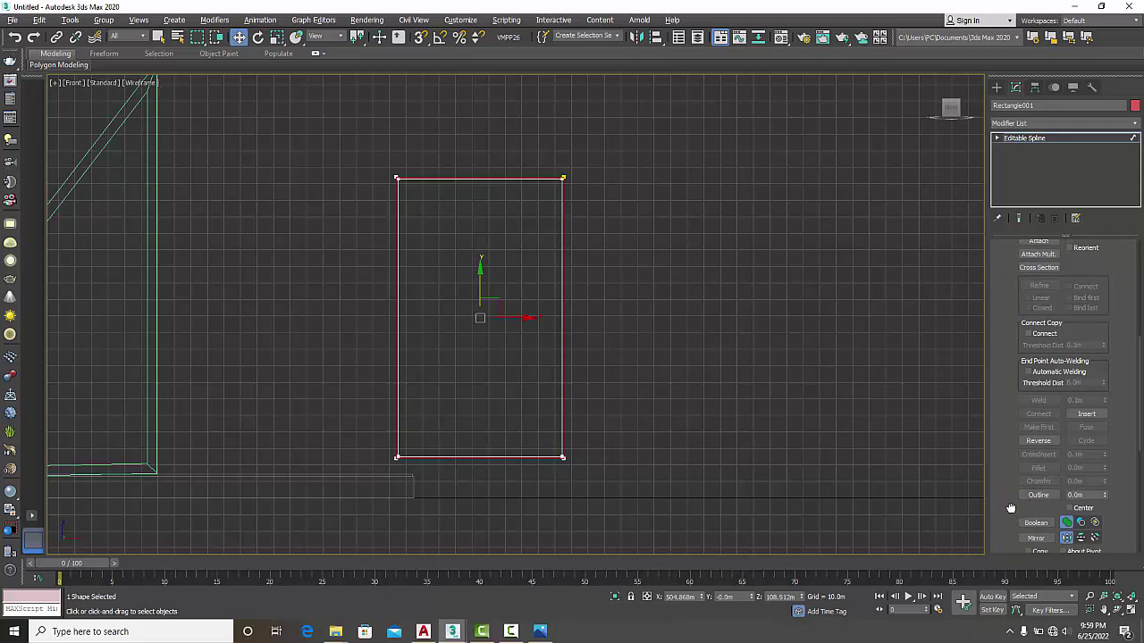
# Step: Outline the rectangle's spline by 4 m and leave Spline sub-object level
pyautogui.doubleClick(1092, 496)
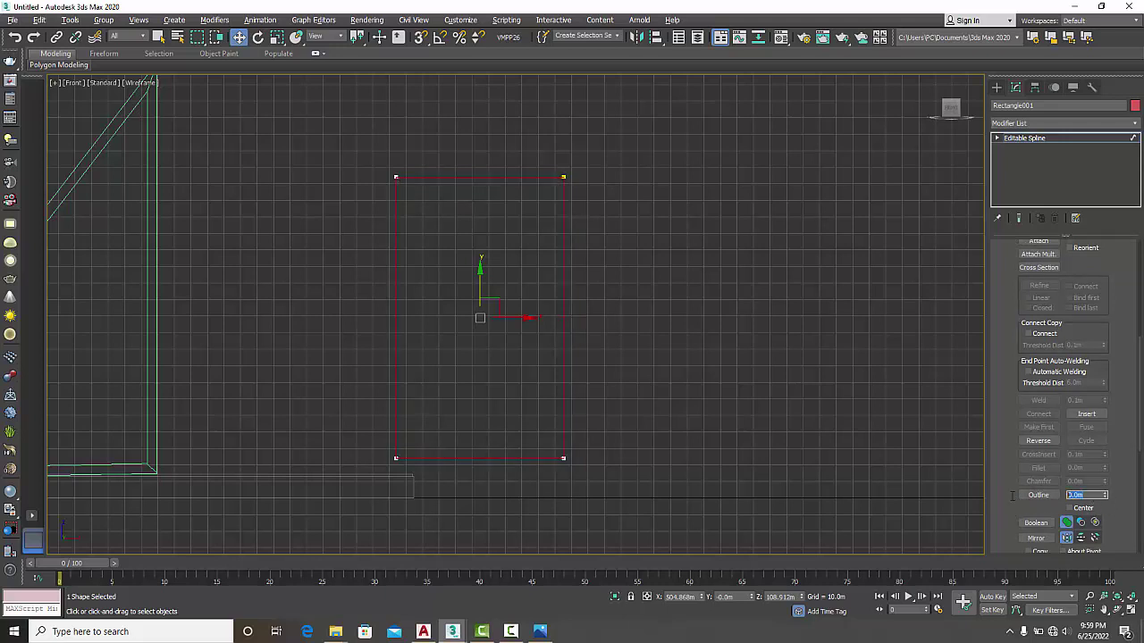
pyautogui.write('4')
pyautogui.press('Return')
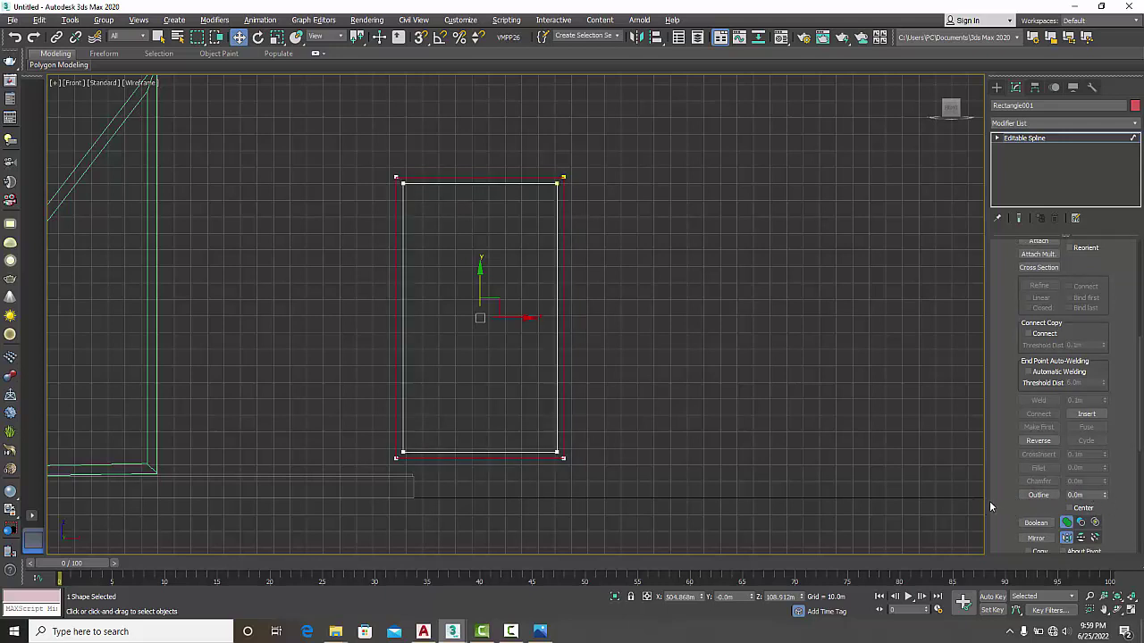
pyautogui.scroll(5, 410, 164)
pyautogui.scroll(-3, 713, 245)
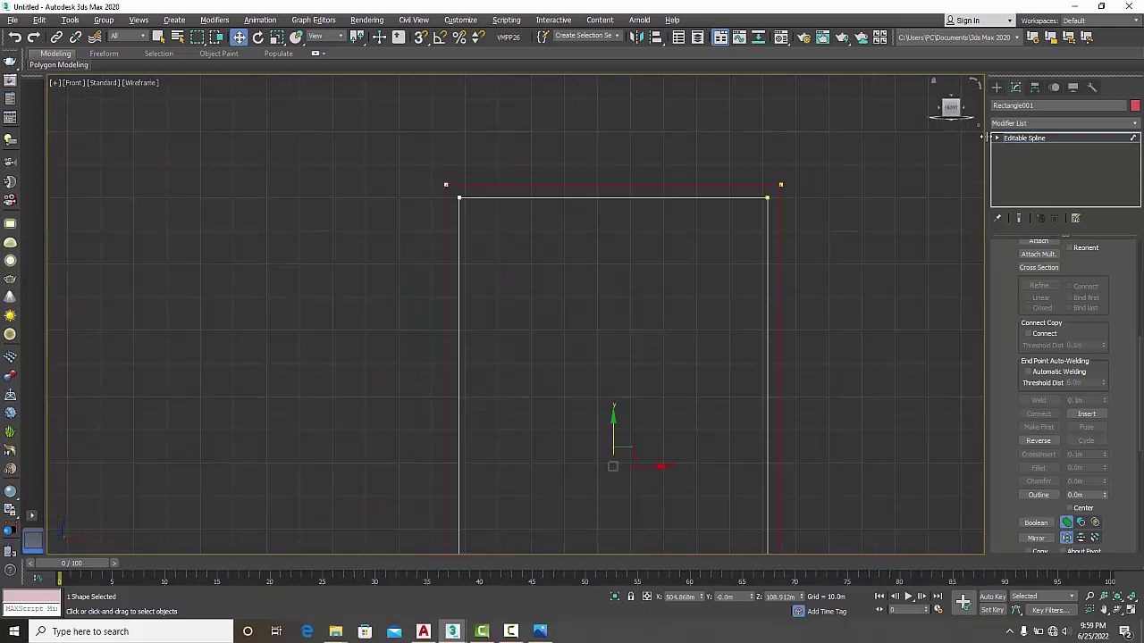
pyautogui.click(1024, 137)
pyautogui.click(809, 265)
pyautogui.scroll(-4, 810, 266)
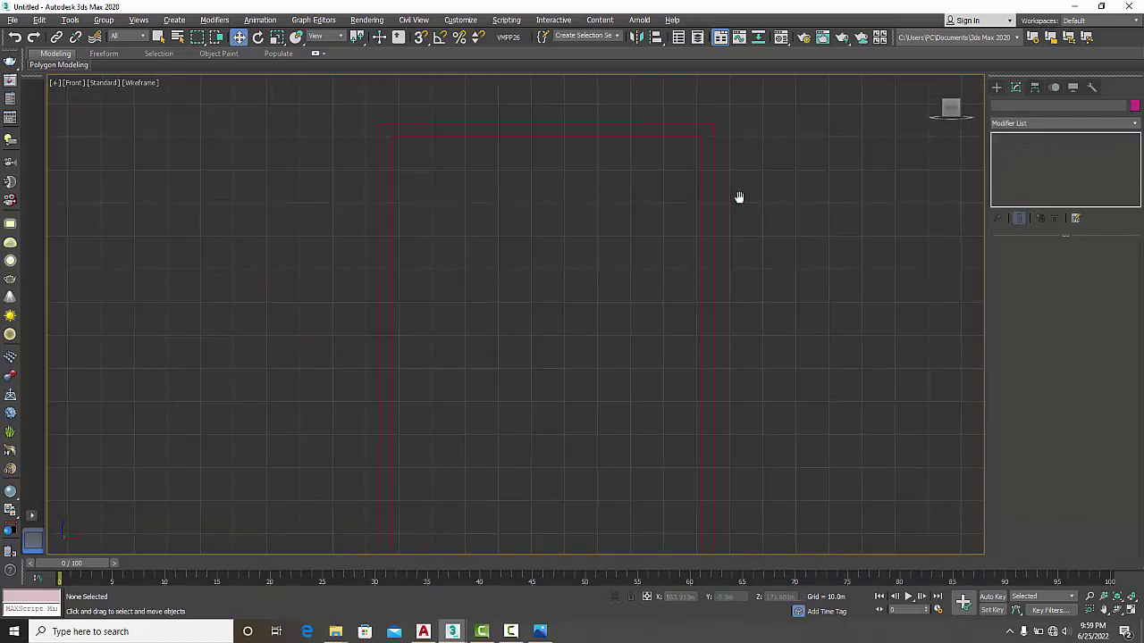
# Step: Extrude the outlined rectangle by 8.5 m into a solid frame
pyautogui.click(722, 254)
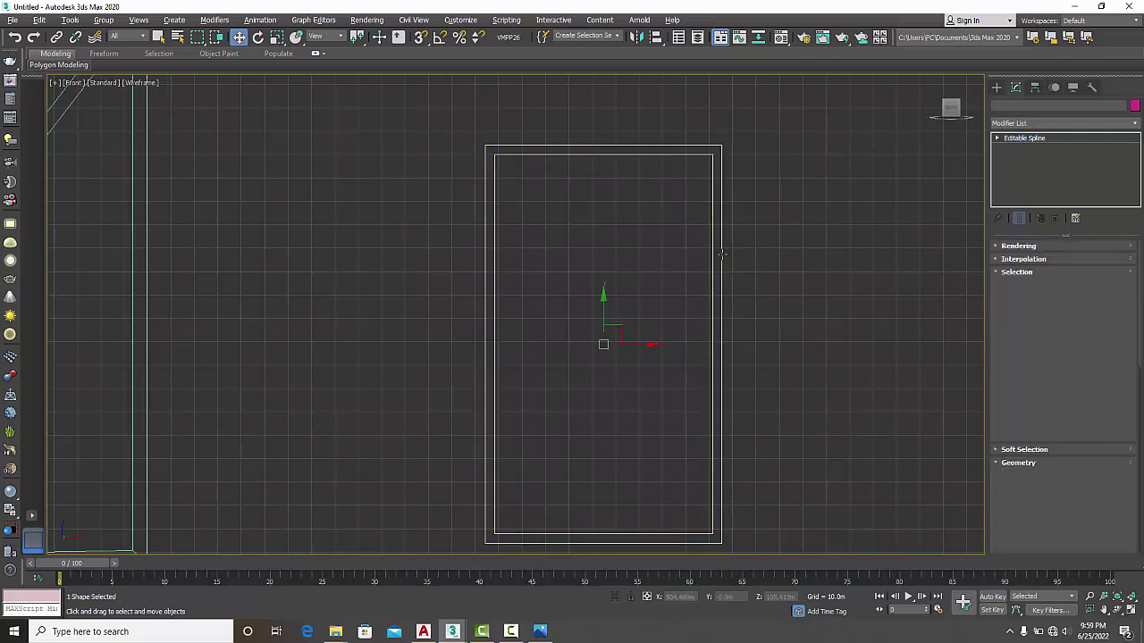
pyautogui.click(1063, 123)
pyautogui.hotkey('alt', 'w')
pyautogui.middleClick(819, 444)
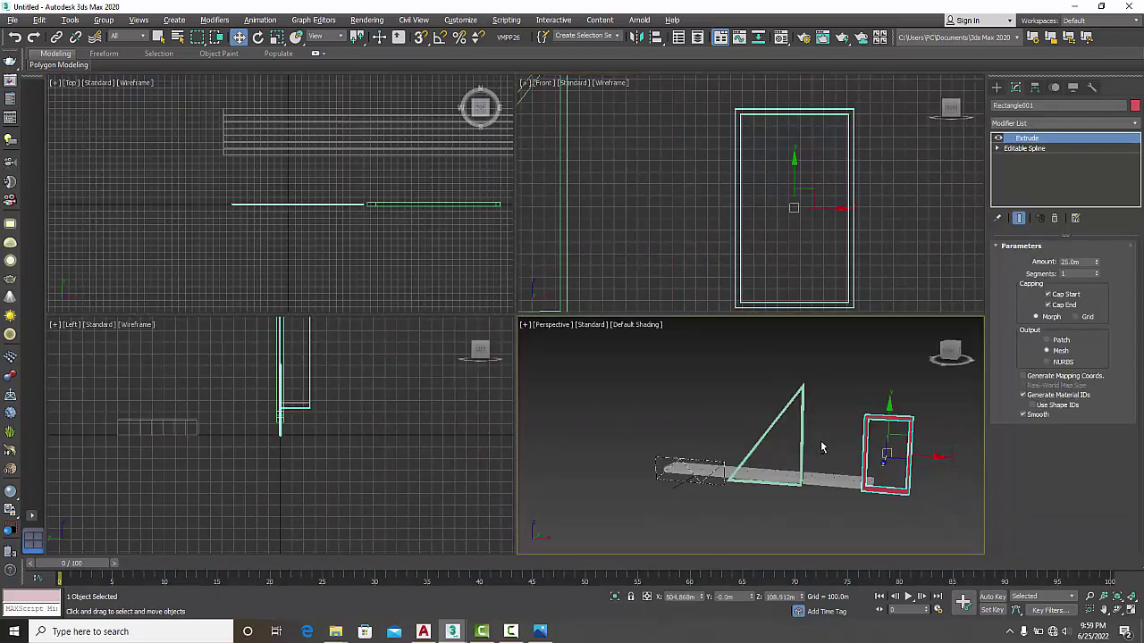
pyautogui.hotkey('alt', 'w')
pyautogui.keyDown('alt'); pyautogui.moveTo(786, 443); pyautogui.dragTo(760, 428, button='middle'); pyautogui.keyUp('alt')
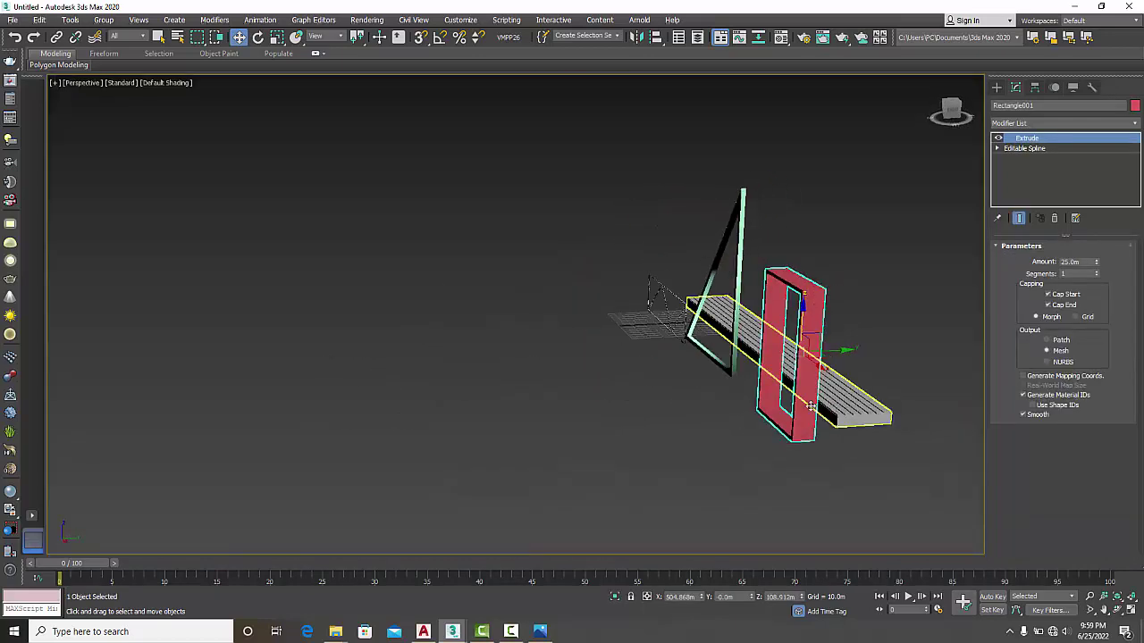
pyautogui.scroll(4, 777, 320)
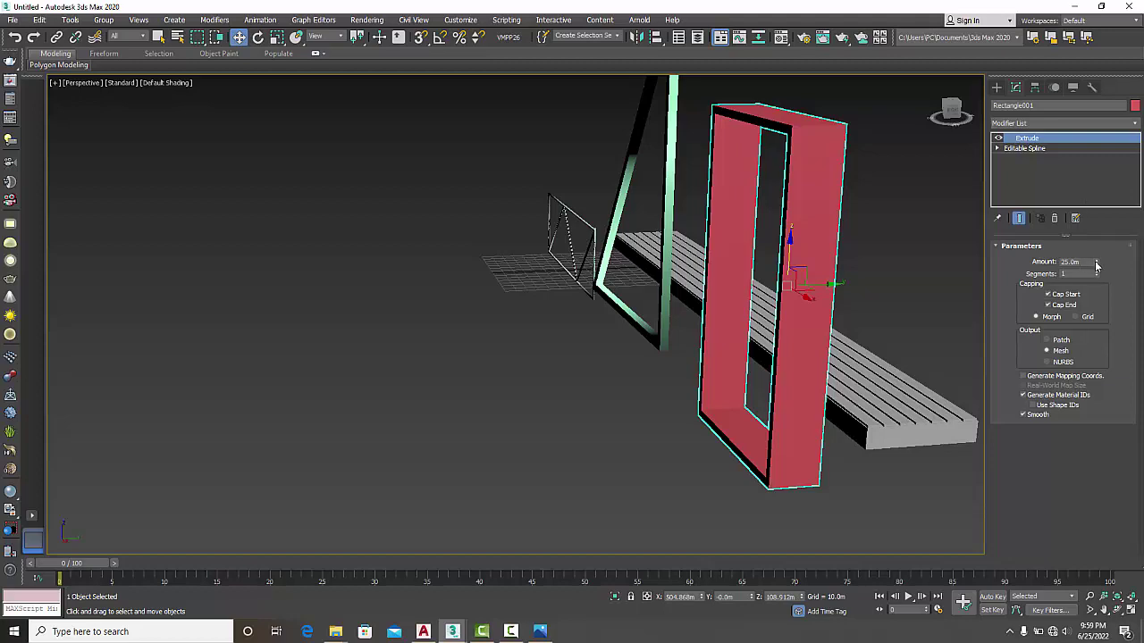
pyautogui.moveTo(1096, 266); pyautogui.dragTo(1097, 286)
# Step: Set the rectangular frame's extrusion to 2 segments and inspect its bottom corners from several angles
pyautogui.keyDown('alt'); pyautogui.moveTo(640, 338); pyautogui.dragTo(692, 358, button='middle'); pyautogui.keyUp('alt')
pyautogui.scroll(5, 679, 402)
pyautogui.scroll(-5, 679, 426)
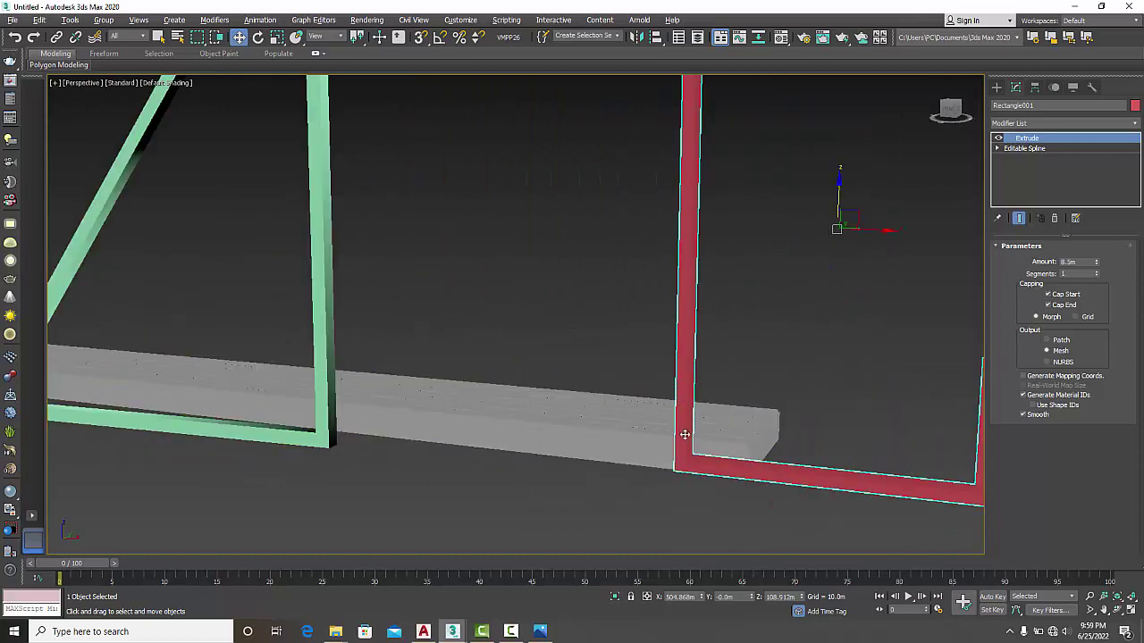
pyautogui.keyDown('alt'); pyautogui.moveTo(688, 426); pyautogui.dragTo(689, 401, button='middle'); pyautogui.keyUp('alt')
pyautogui.scroll(5, 756, 391)
pyautogui.scroll(-2, 757, 391)
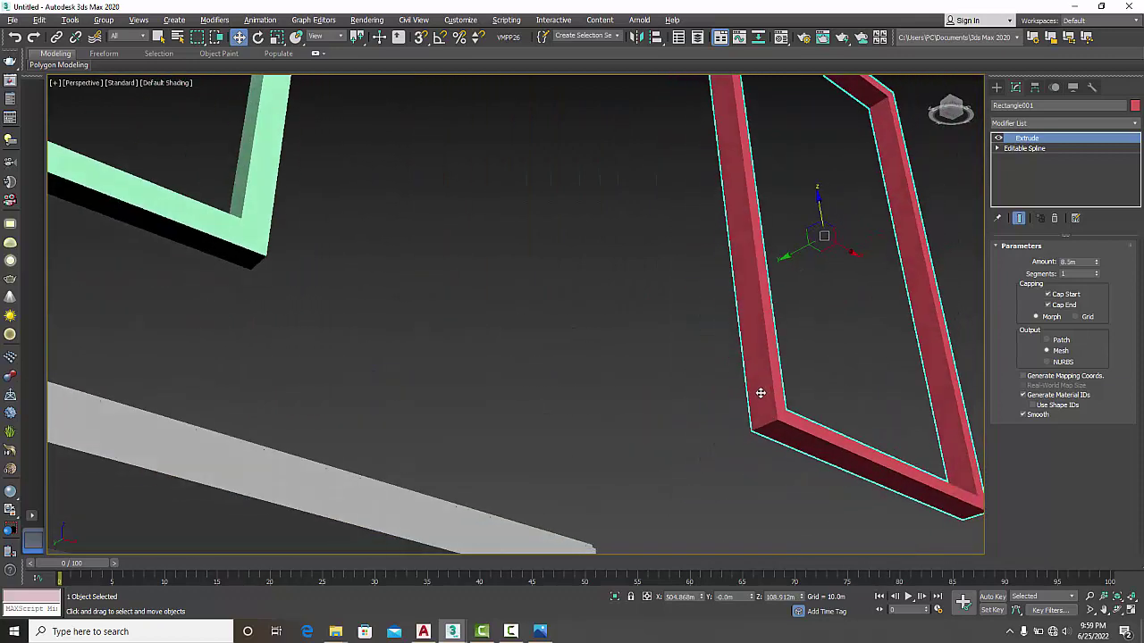
pyautogui.keyDown('alt'); pyautogui.moveTo(757, 391); pyautogui.dragTo(747, 457, button='middle'); pyautogui.keyUp('alt')
pyautogui.scroll(-5, 682, 416)
pyautogui.scroll(3, 746, 457)
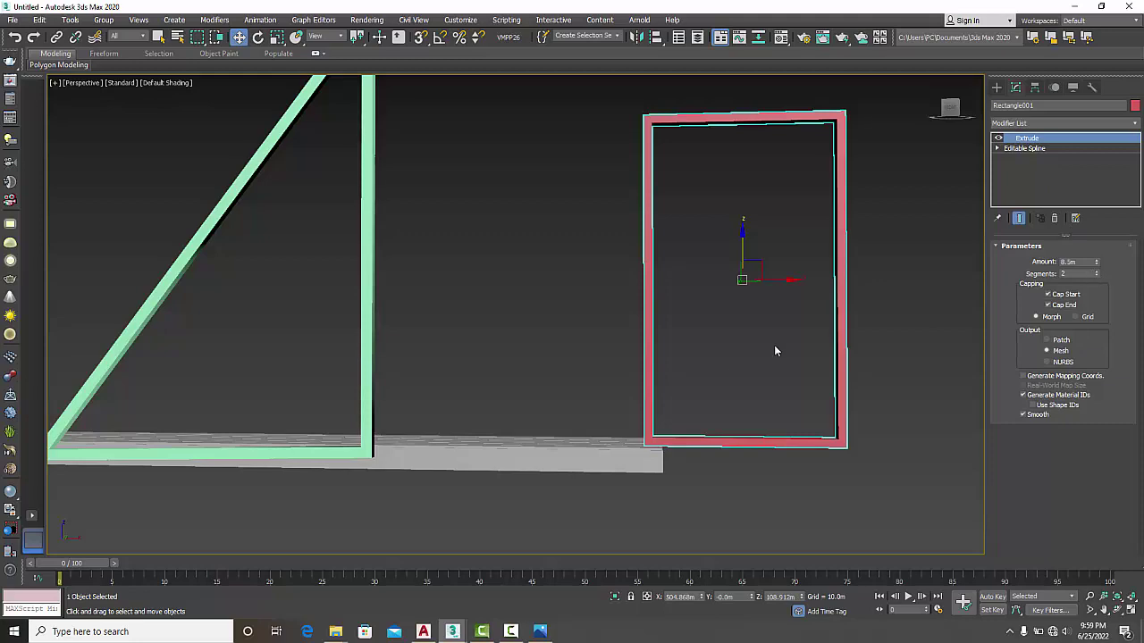
pyautogui.scroll(2, 748, 377)
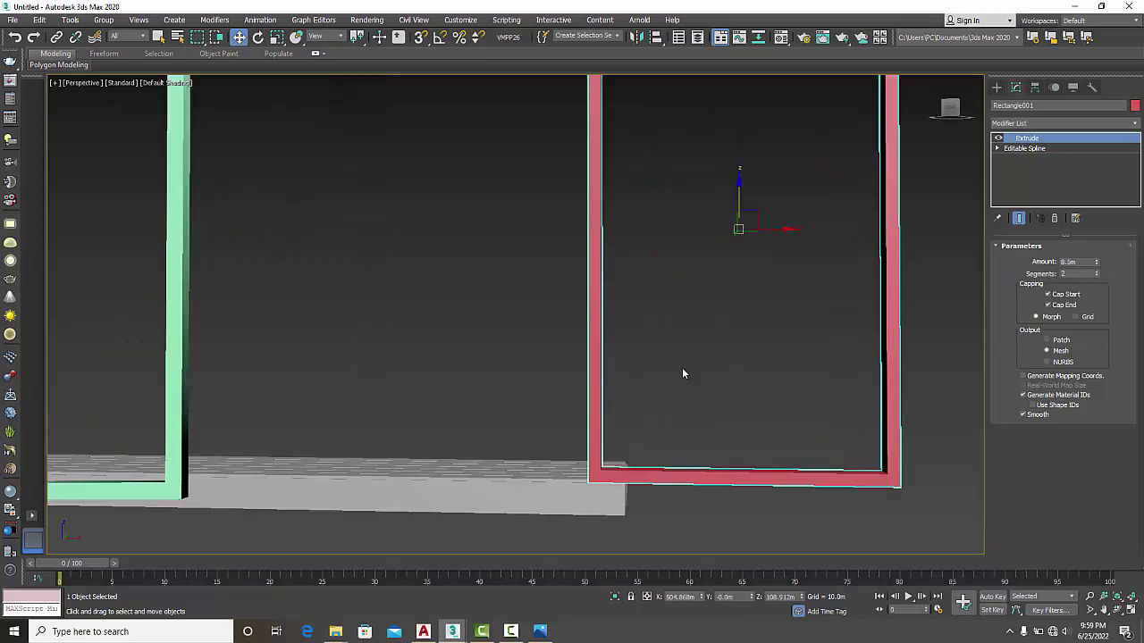
pyautogui.keyDown('alt'); pyautogui.moveTo(682, 373); pyautogui.dragTo(566, 403, button='middle'); pyautogui.keyUp('alt')
pyautogui.scroll(-2, 600, 284)
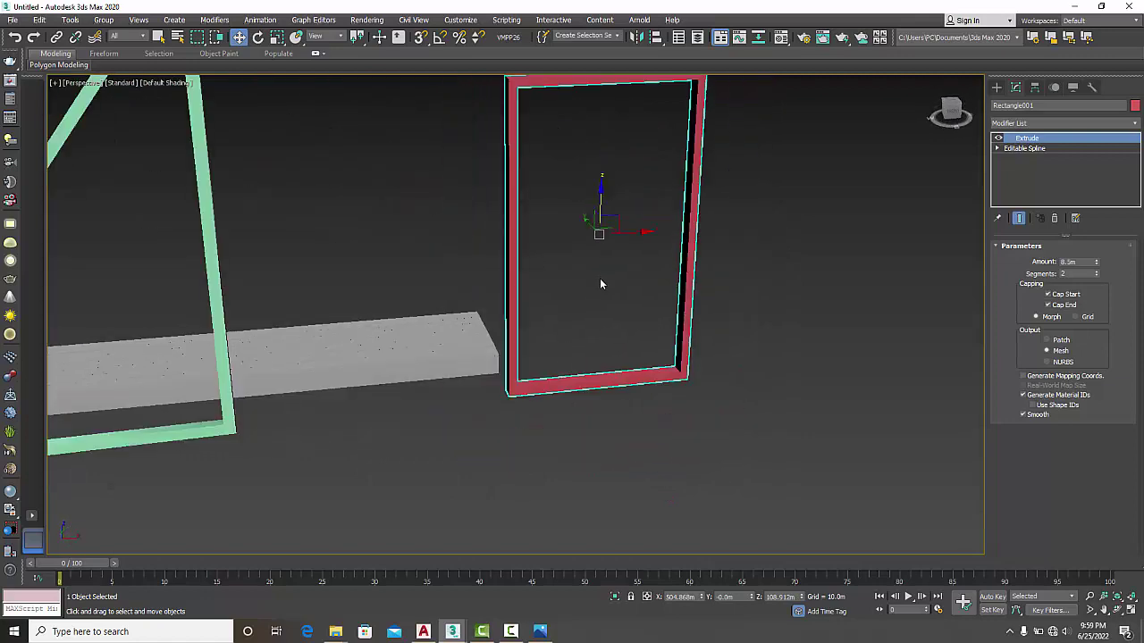
pyautogui.scroll(-3, 599, 284)
# Step: Delete the plank deck box below the frames in the maximized Front view
pyautogui.hotkey('alt', 'w')
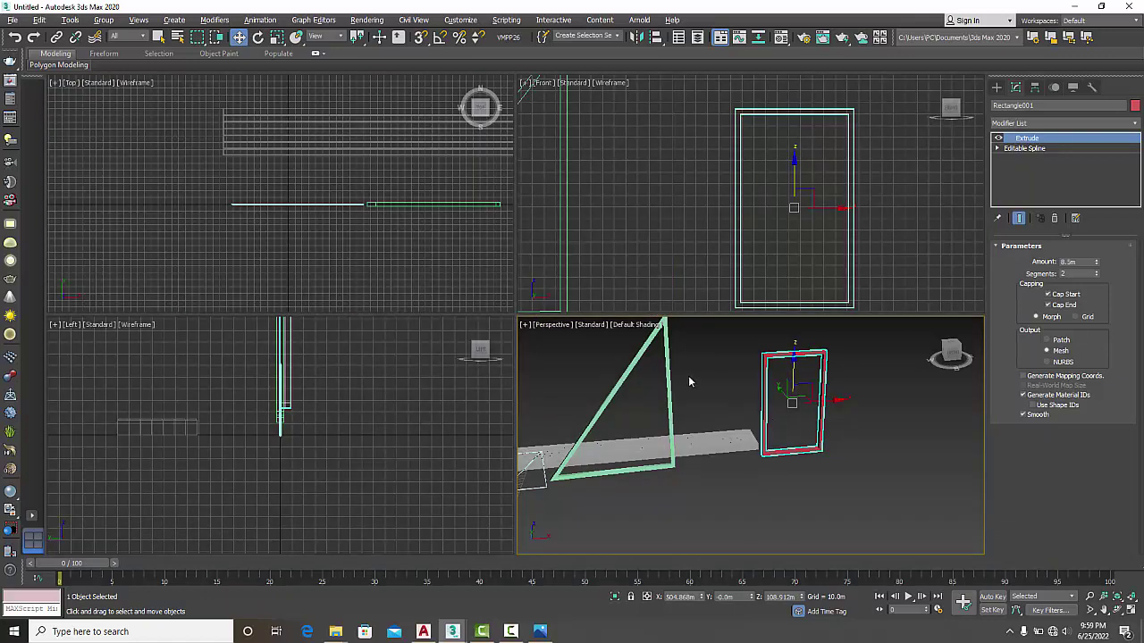
pyautogui.hotkey('alt', 'w')
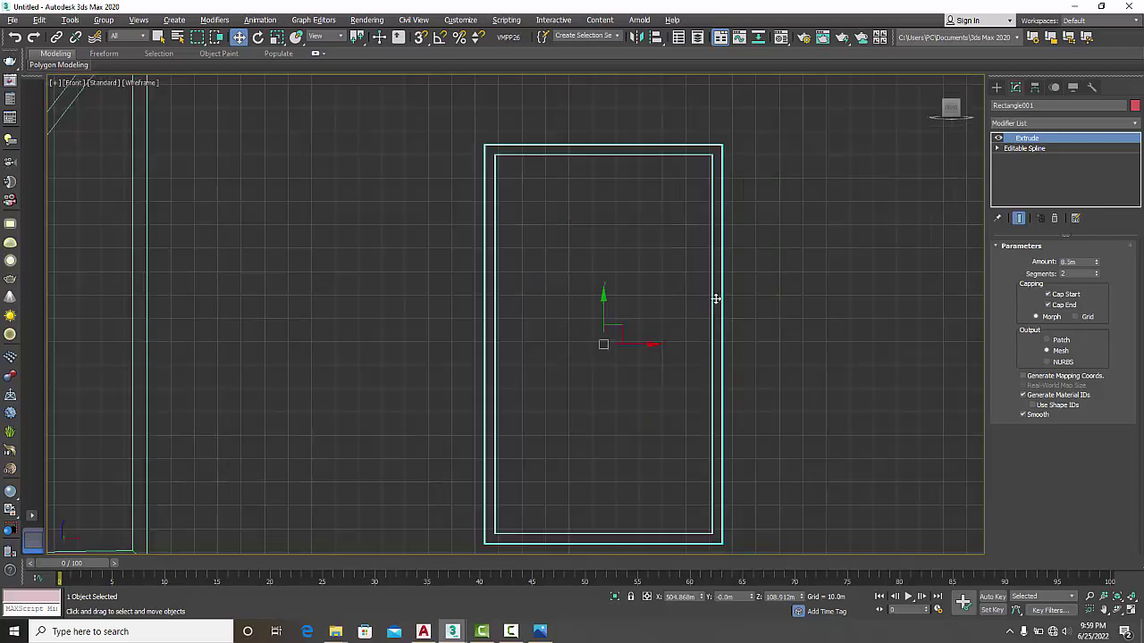
pyautogui.moveTo(675, 317); pyautogui.dragTo(725, 178, button='middle')
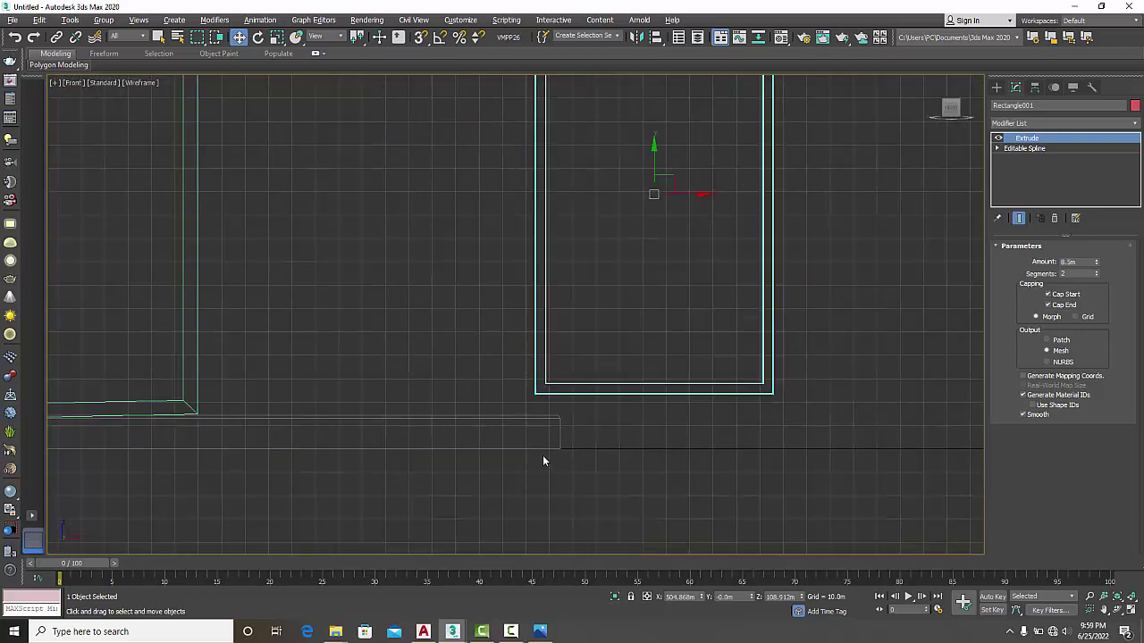
pyautogui.click(560, 431)
pyautogui.press('Delete')
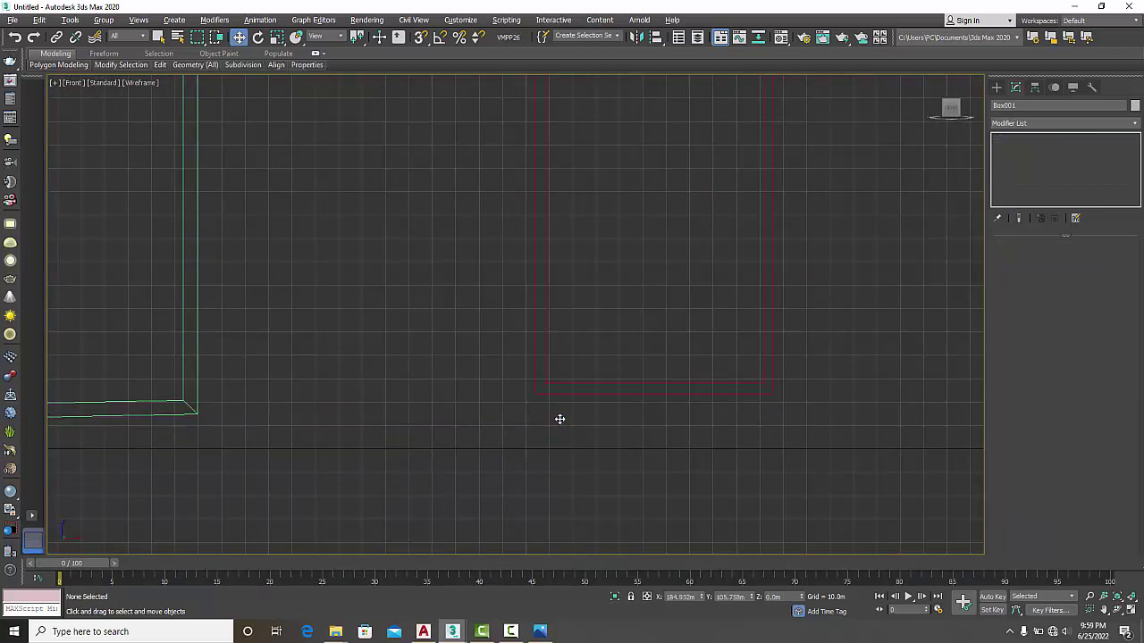
# Step: With 3D snapping on, start a line at the rectangular frame's lower-left outer corner, adding a slanted side and a bottom edge about 16 m long
pyautogui.click(572, 391)
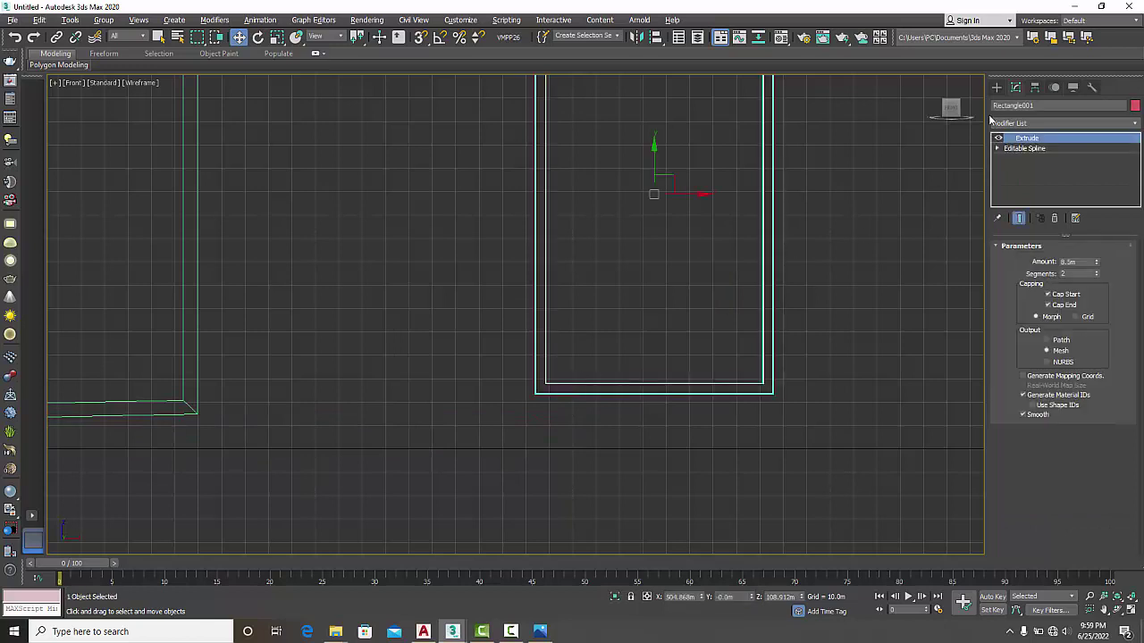
pyautogui.click(996, 87)
pyautogui.click(1040, 168)
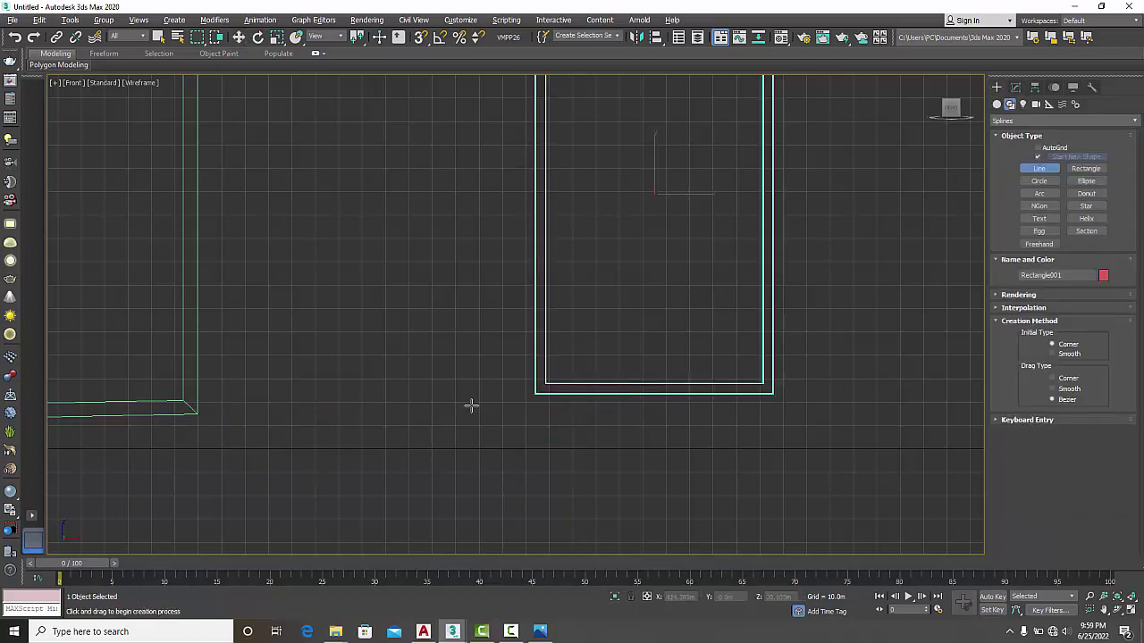
pyautogui.scroll(3, 509, 405)
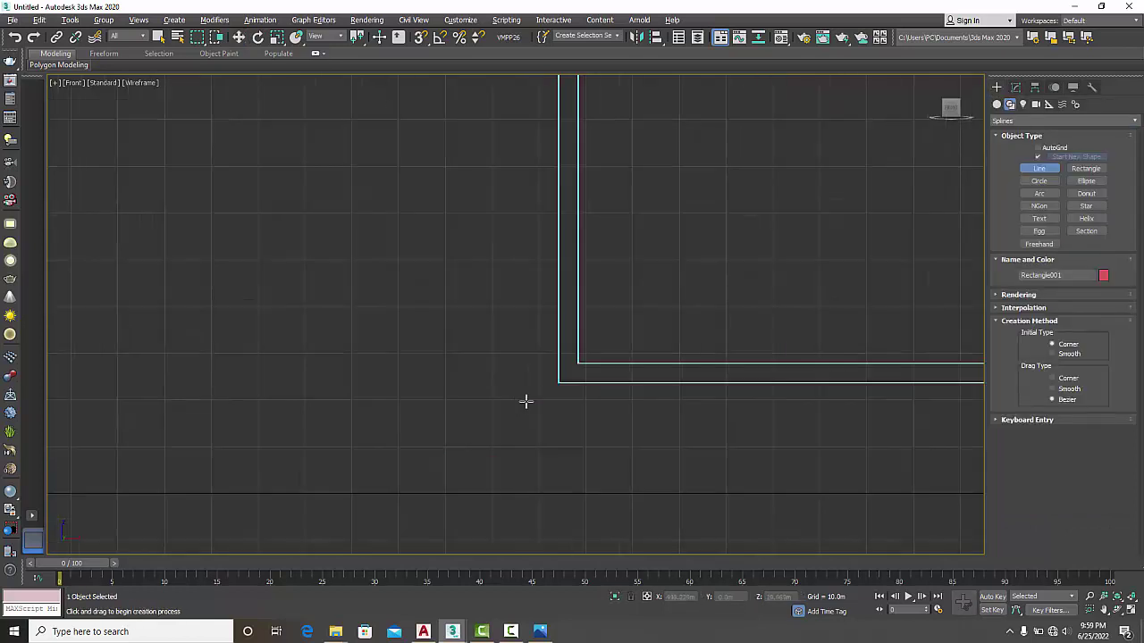
pyautogui.click(420, 37)
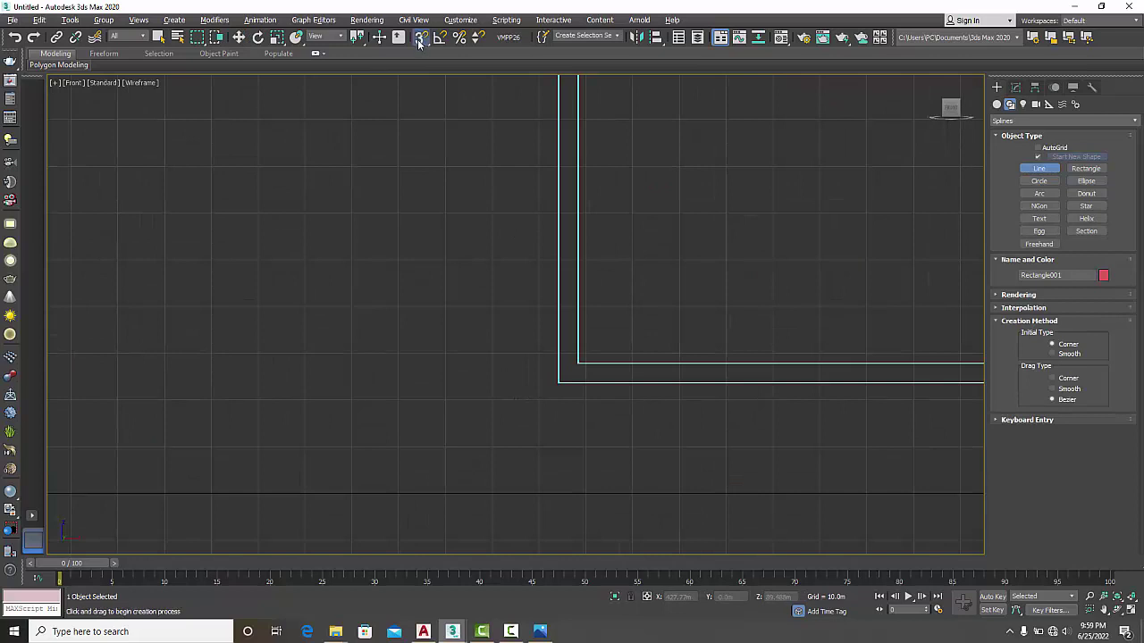
pyautogui.click(557, 382)
pyautogui.scroll(-2, 393, 434)
pyautogui.moveTo(400, 390); pyautogui.dragTo(465, 301, button='middle')
pyautogui.scroll(-3, 449, 338)
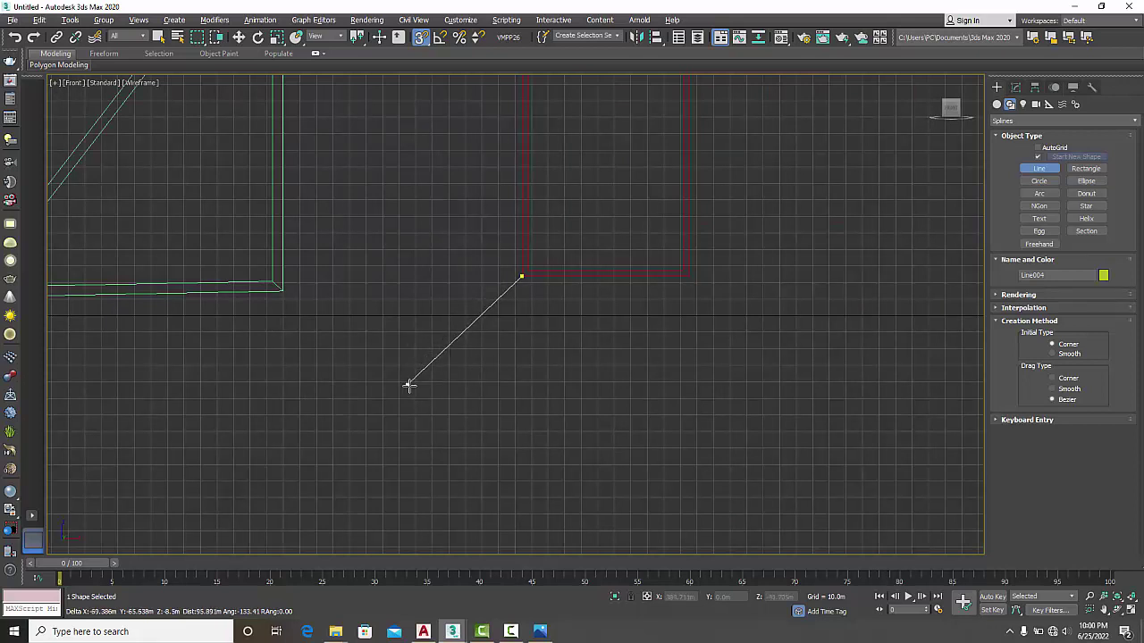
pyautogui.click(456, 394)
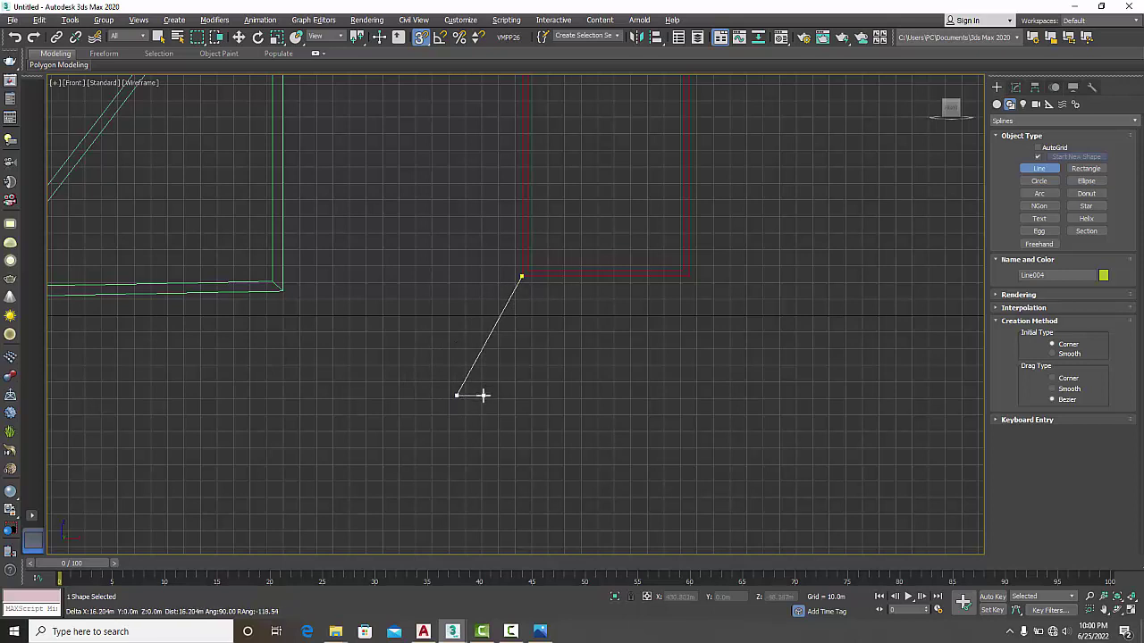
pyautogui.click(482, 395)
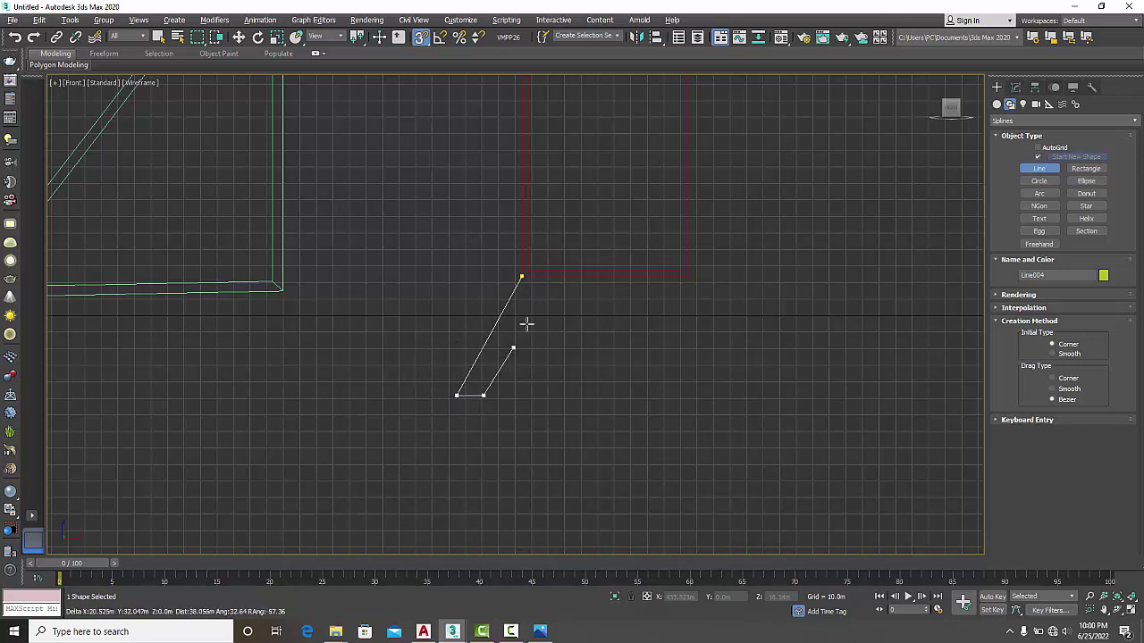
# Step: Try to place the leg profile's fourth vertex on the frame's bottom edge, backing out each misplaced point
pyautogui.click(543, 277)
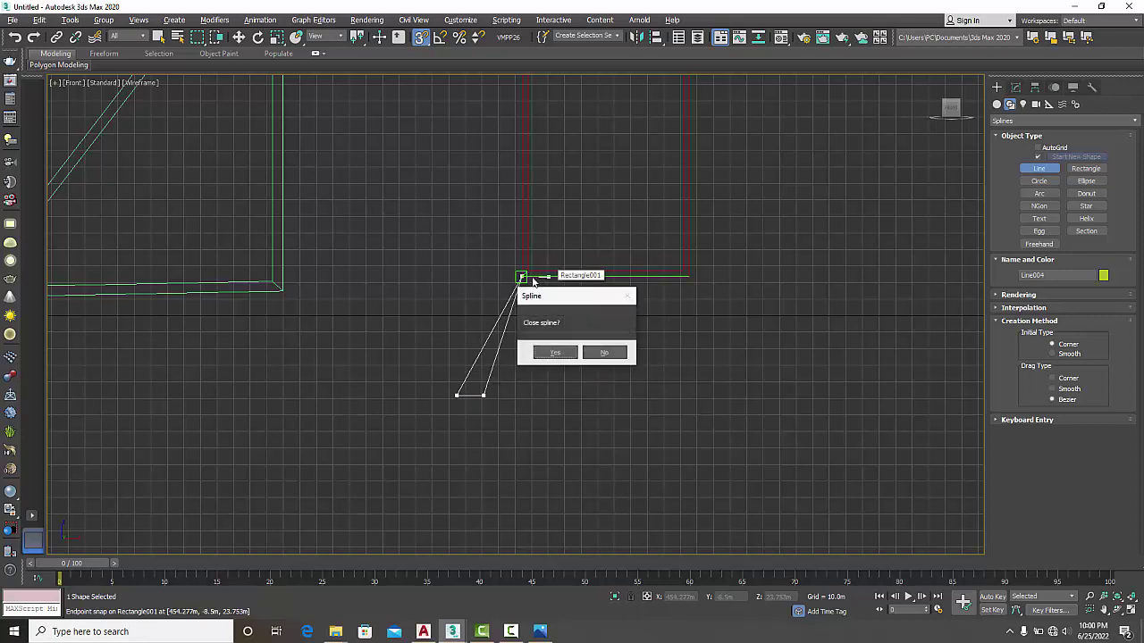
pyautogui.click(611, 357)
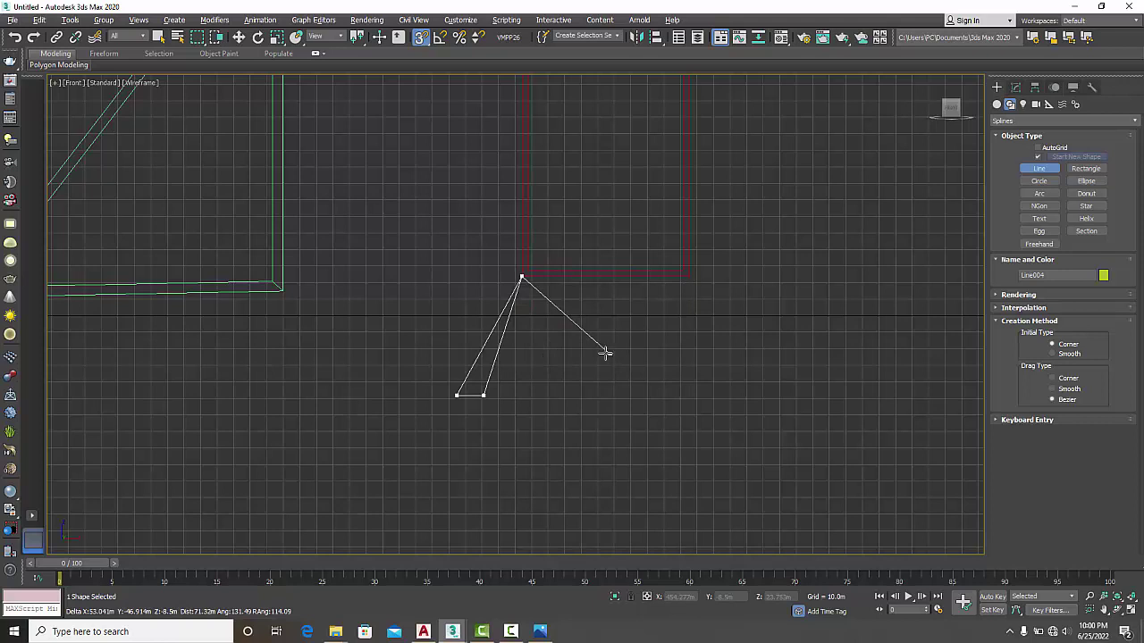
pyautogui.press('BackSpace')
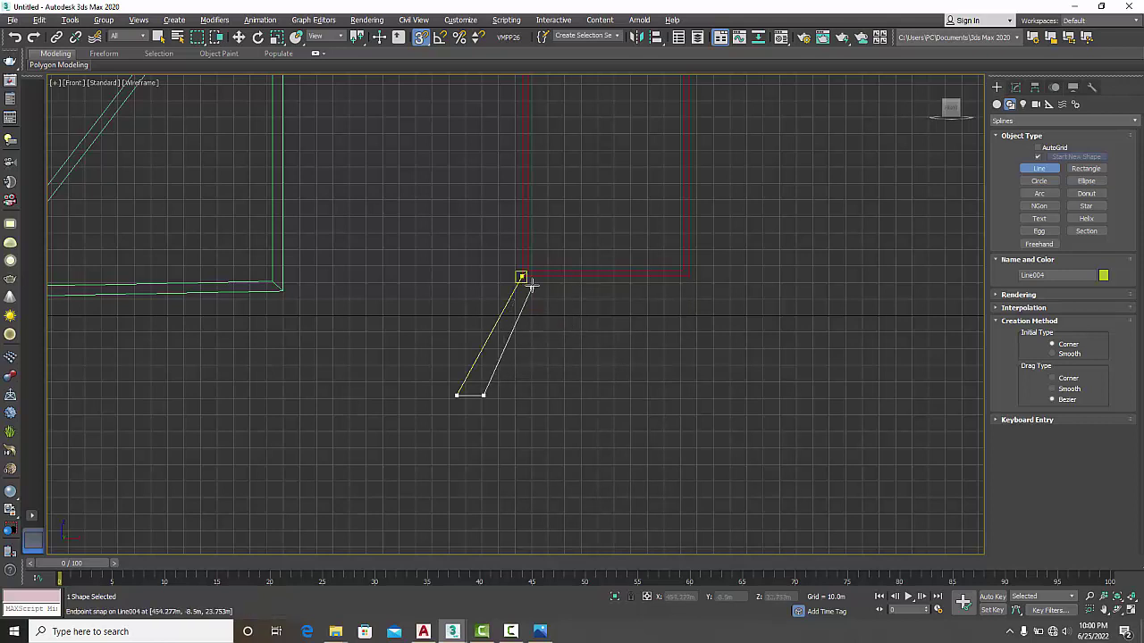
pyautogui.scroll(5, 541, 276)
pyautogui.click(558, 272)
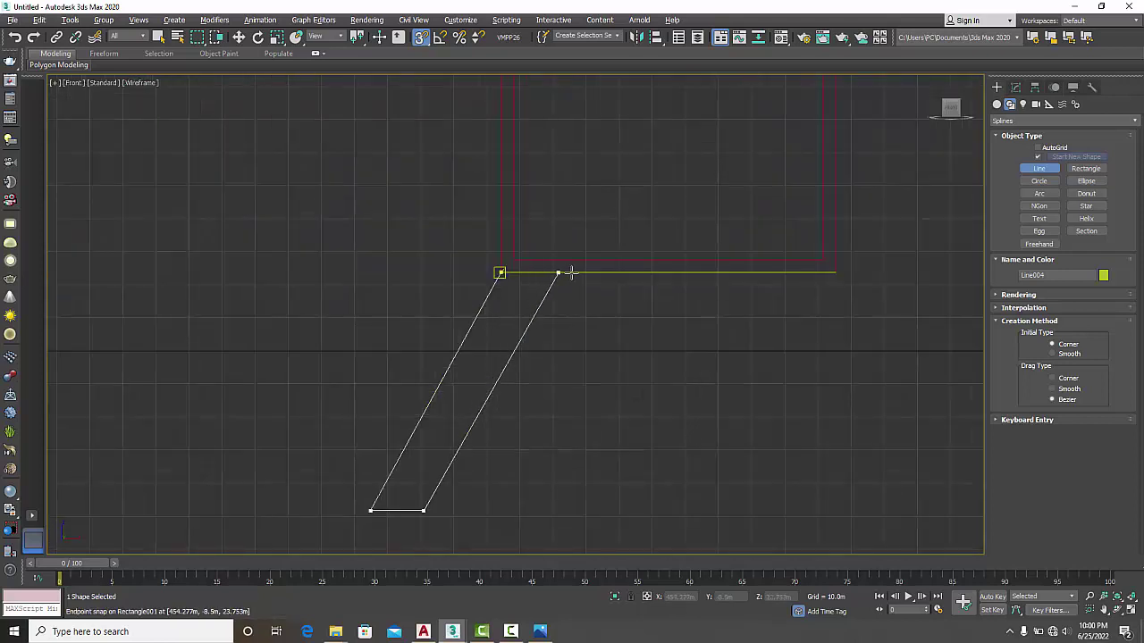
pyautogui.press('BackSpace')
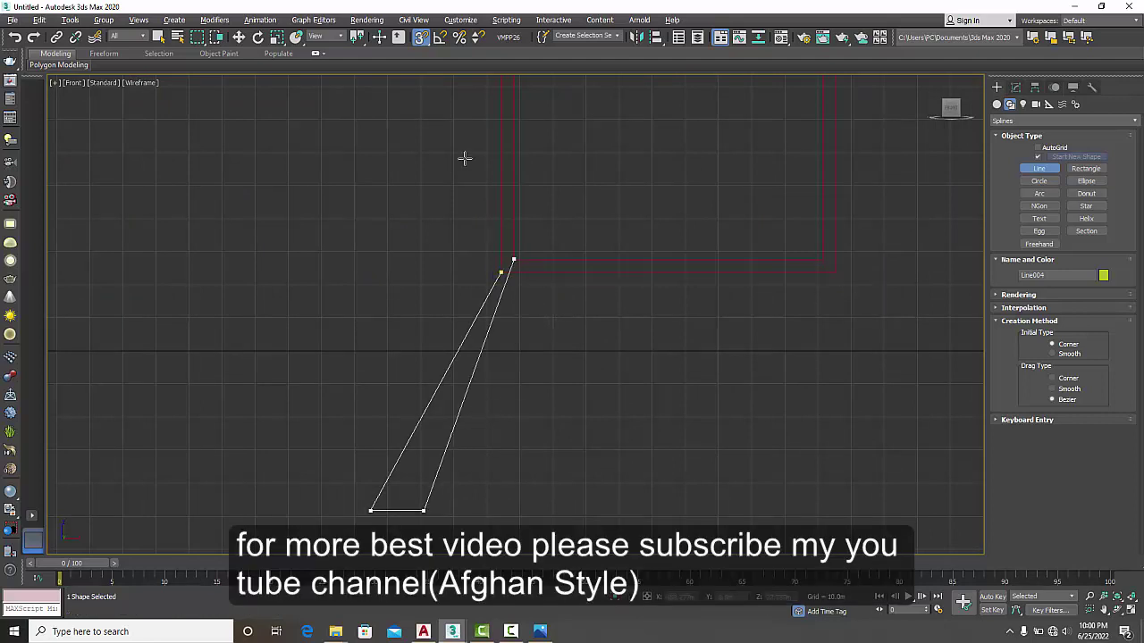
# Step: Include Edge/Segment with Endpoint and Midpoint in the snap types and turn 3D snapping back on
pyautogui.rightClick(420, 37)
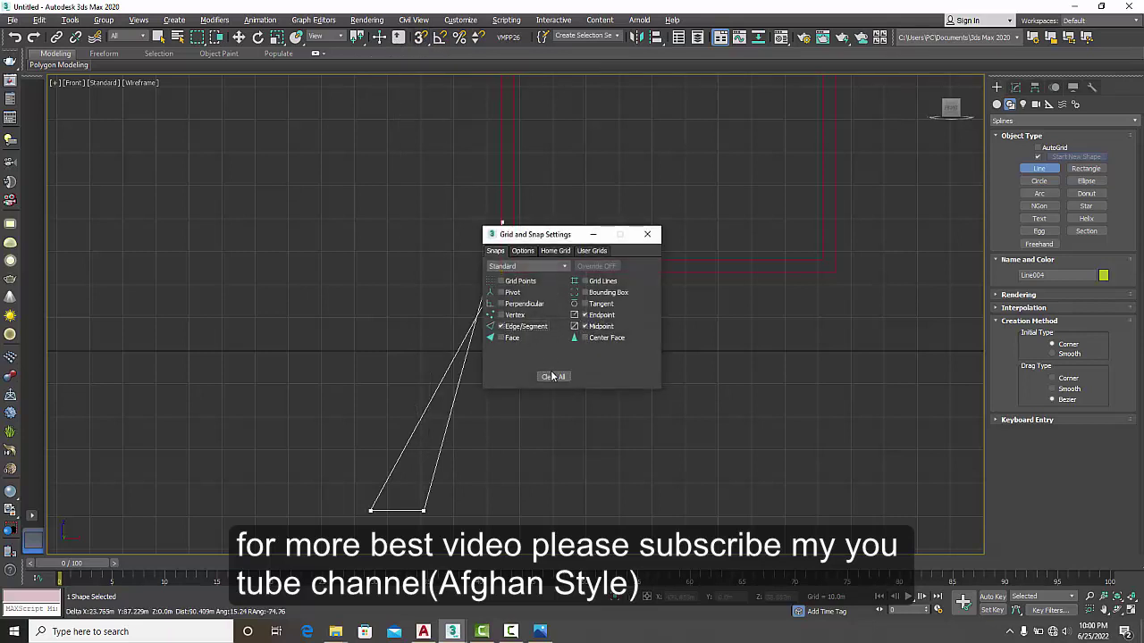
pyautogui.click(646, 236)
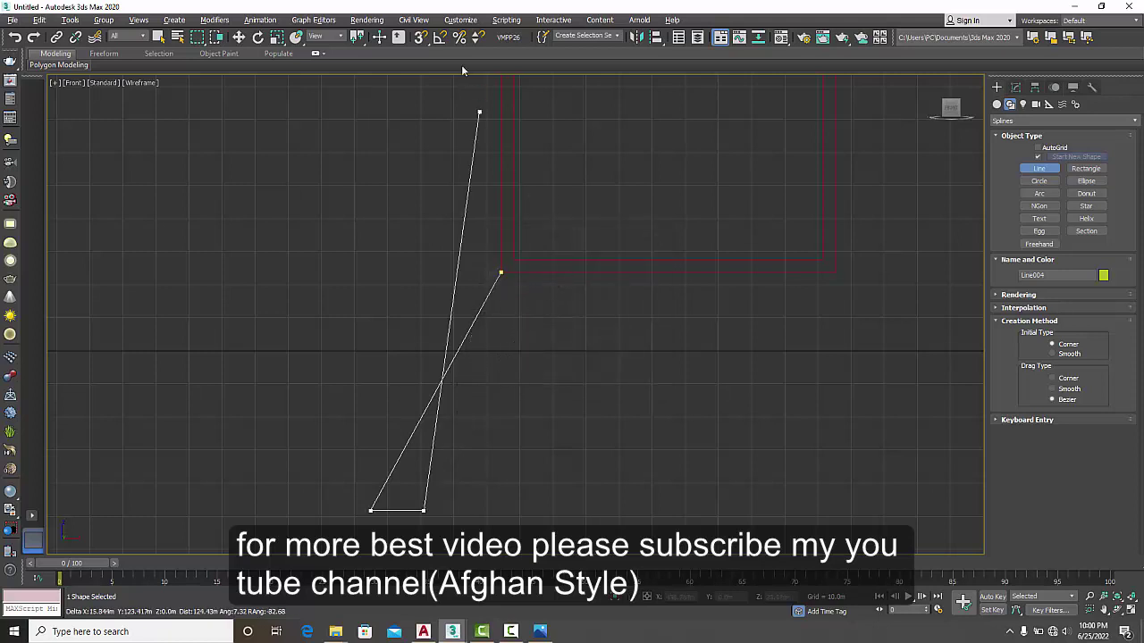
pyautogui.press('s')
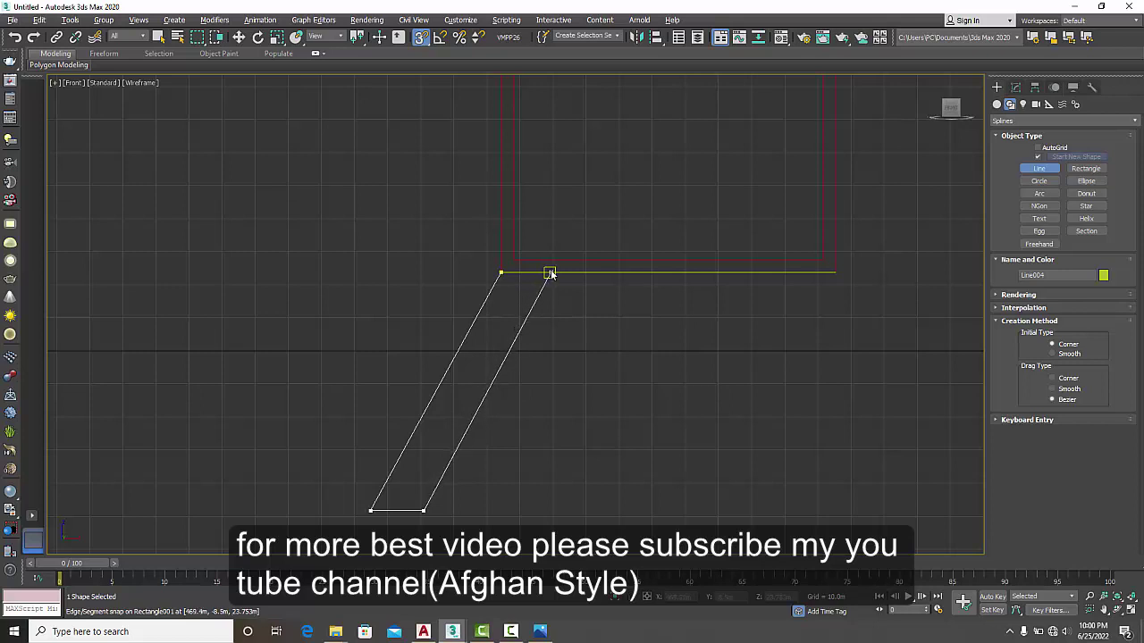
# Step: Place the leg's fourth vertex on the frame's bottom edge about 15 m from the corner and close the spline
pyautogui.click(549, 272)
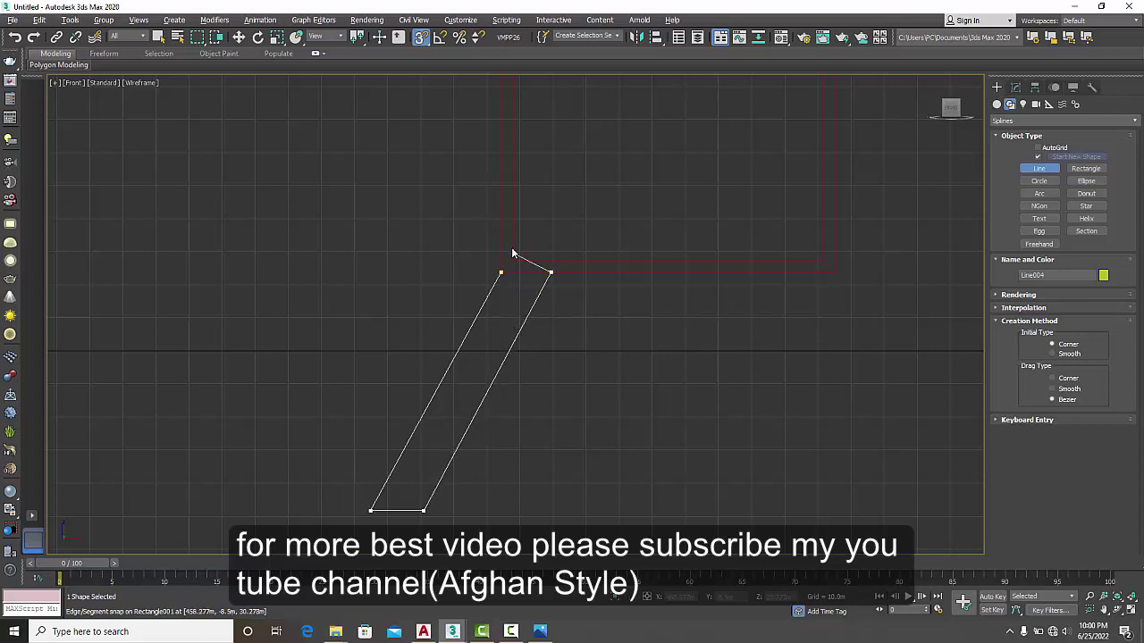
pyautogui.click(500, 273)
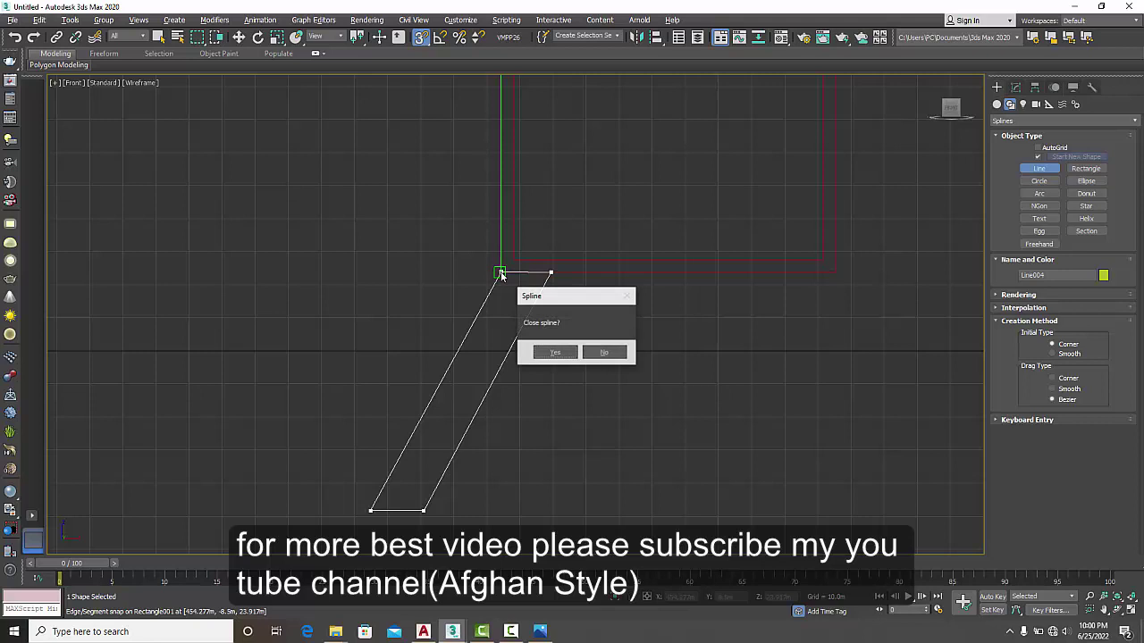
pyautogui.click(546, 354)
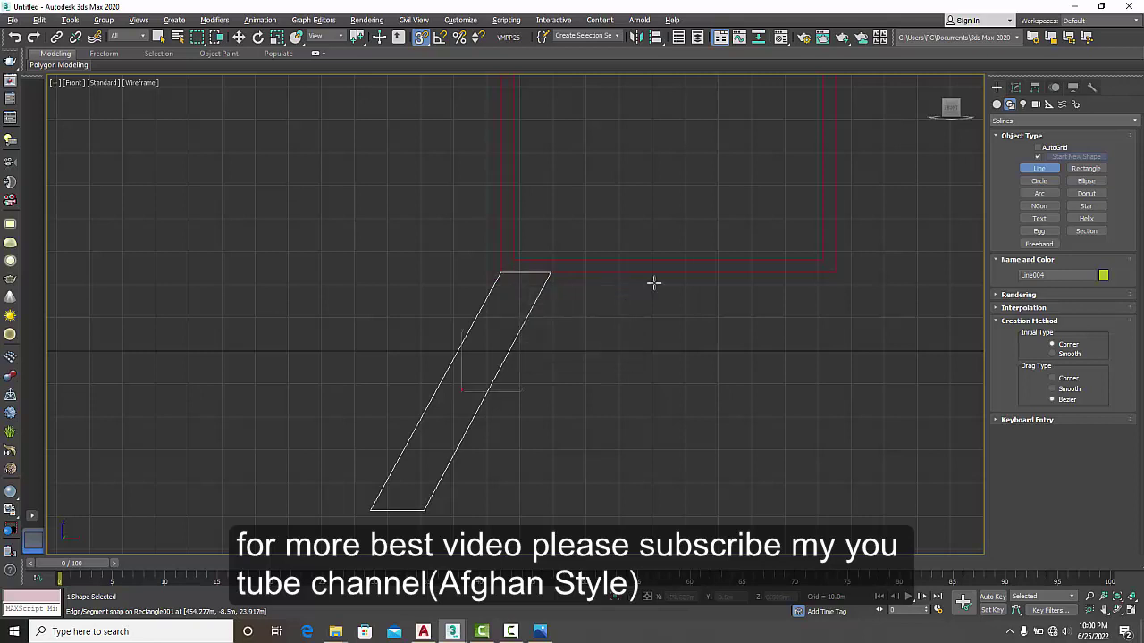
# Step: Extrude the closed slanted leg profile by 4 m
pyautogui.click(1015, 88)
pyautogui.press('w')
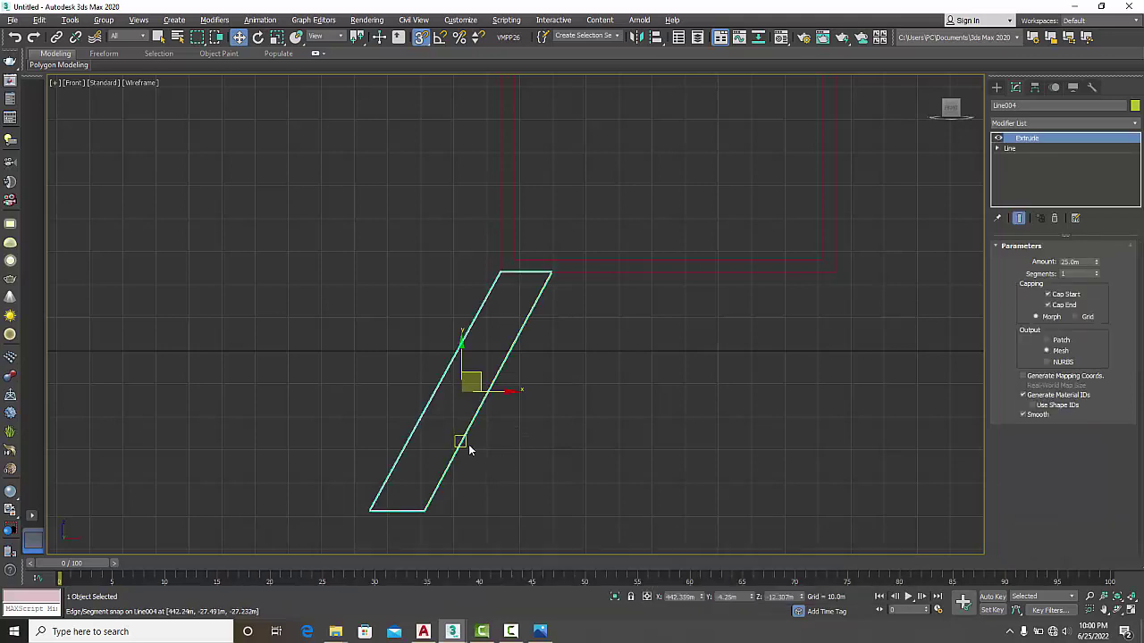
pyautogui.hotkey('alt', 'w')
pyautogui.rightClick(734, 412)
pyautogui.hotkey('alt', 'w')
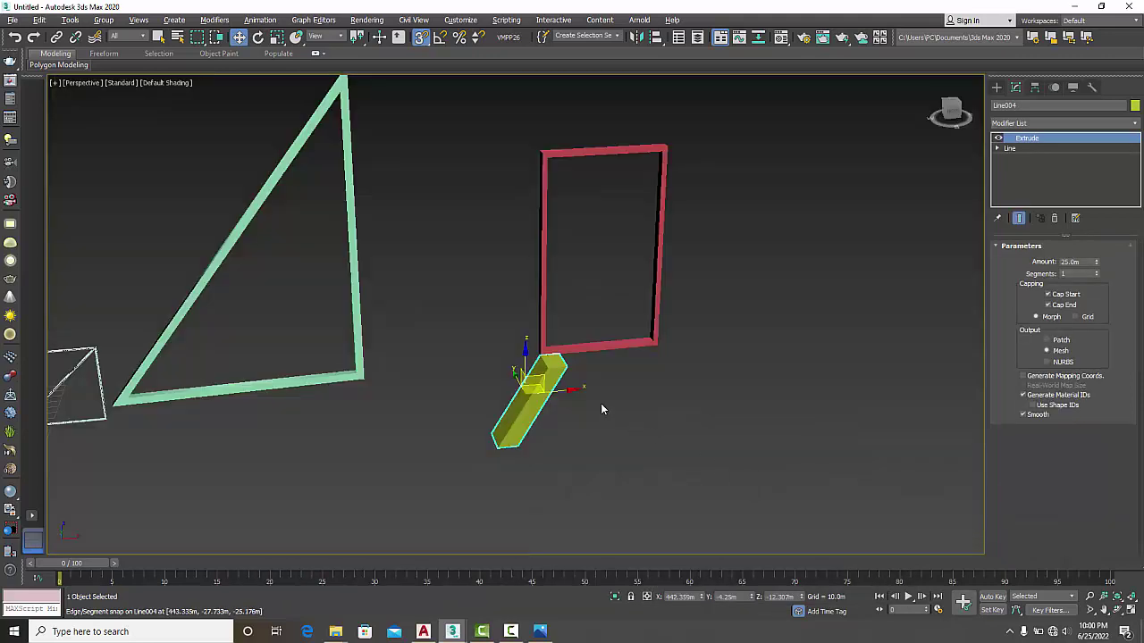
pyautogui.moveTo(1097, 267); pyautogui.dragTo(1095, 288)
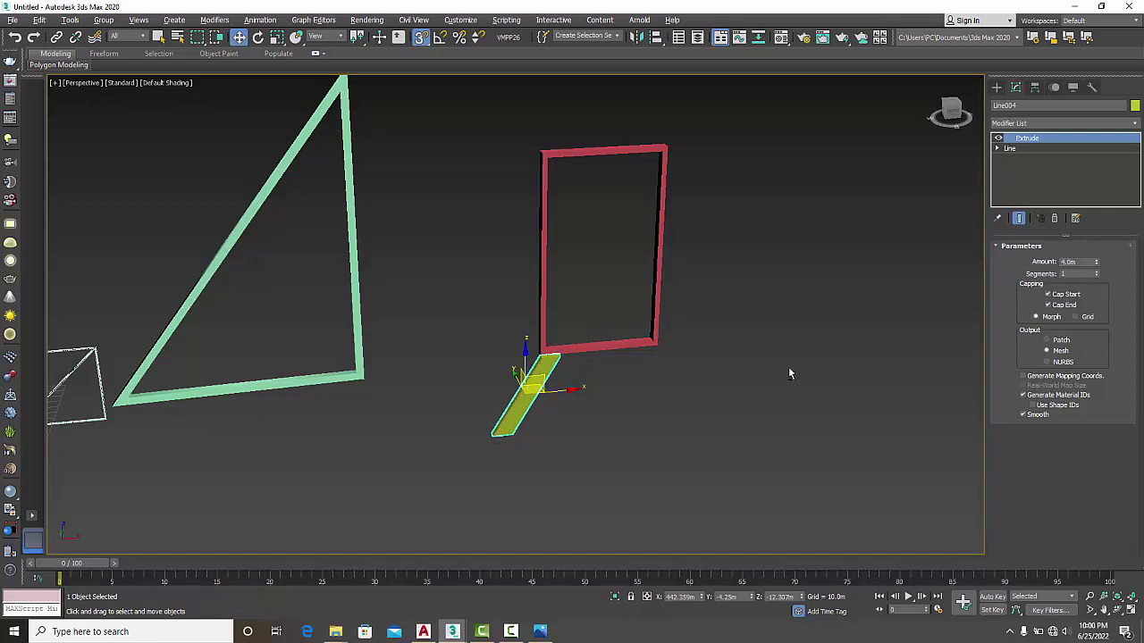
pyautogui.keyDown('alt'); pyautogui.moveTo(789, 370); pyautogui.dragTo(756, 359, button='middle'); pyautogui.keyUp('alt')
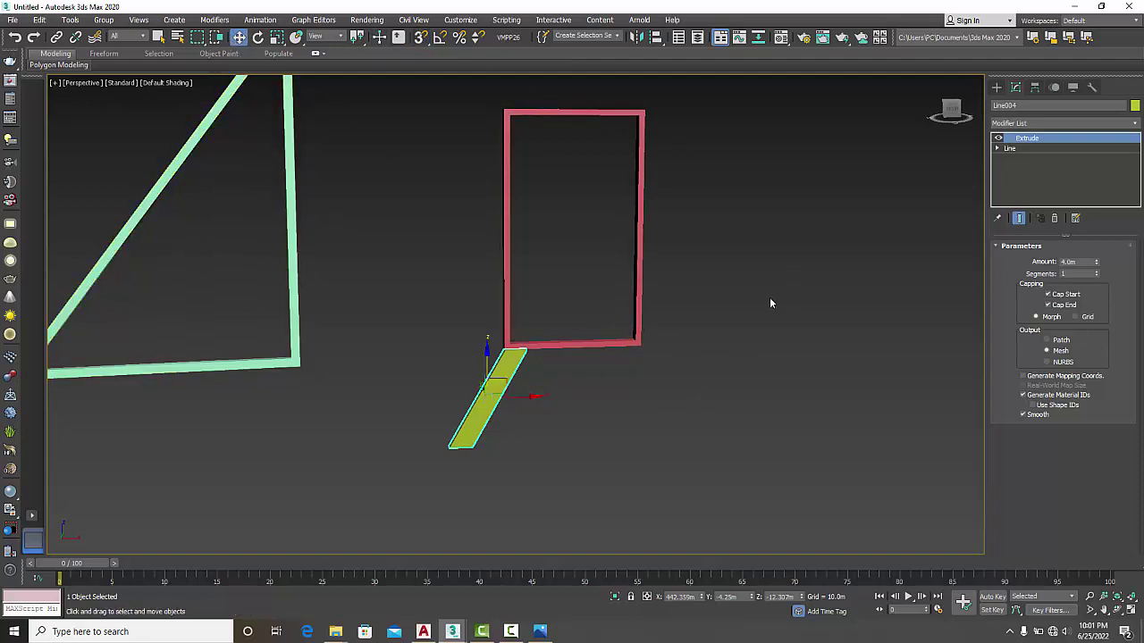
pyautogui.click(605, 396)
pyautogui.hotkey('alt', 'w')
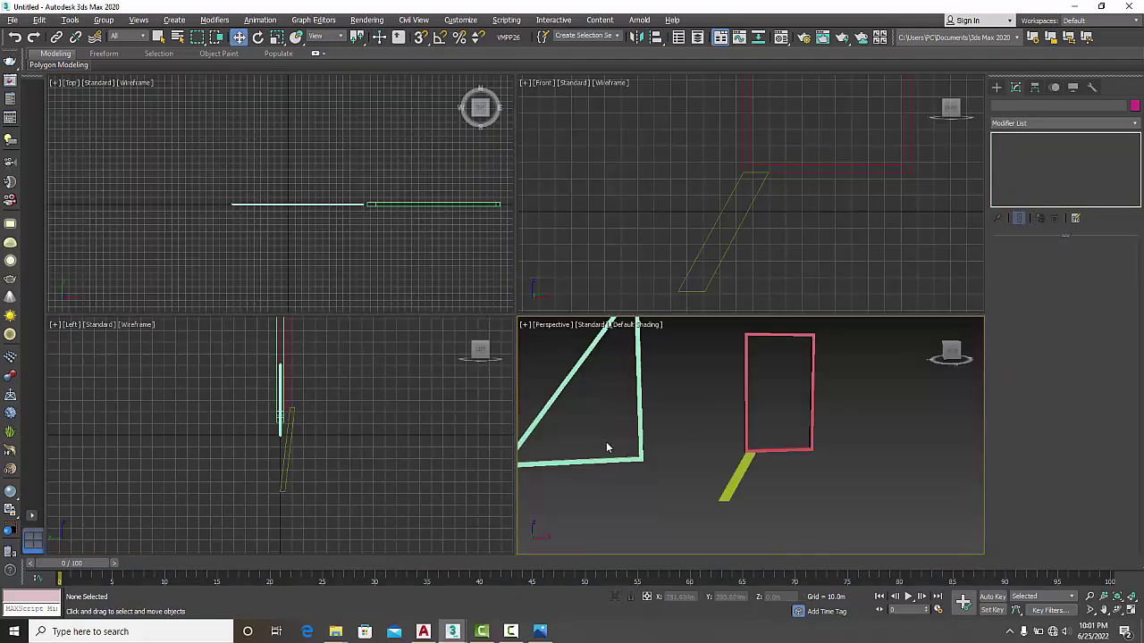
pyautogui.hotkey('alt', 'w')
# Step: Switch to the bridge.max reference scene and examine how the portal frame's slanted legs and crossbeam are shaped
pyautogui.click(474, 613)
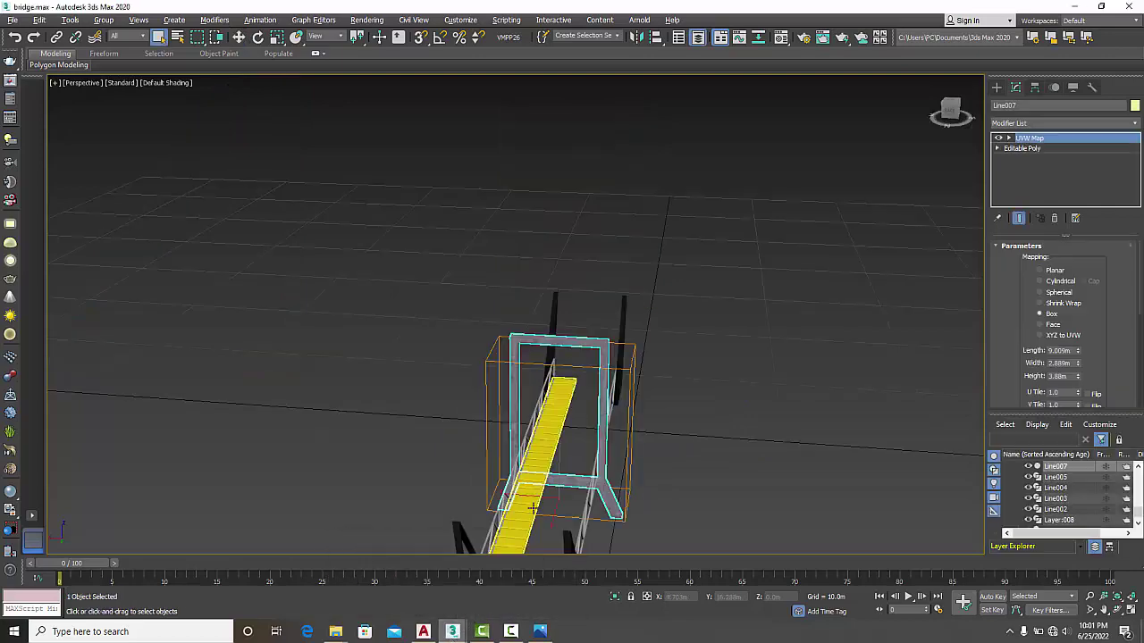
pyautogui.keyDown('alt'); pyautogui.moveTo(582, 462); pyautogui.dragTo(572, 406, button='middle'); pyautogui.keyUp('alt')
pyautogui.scroll(5, 545, 394)
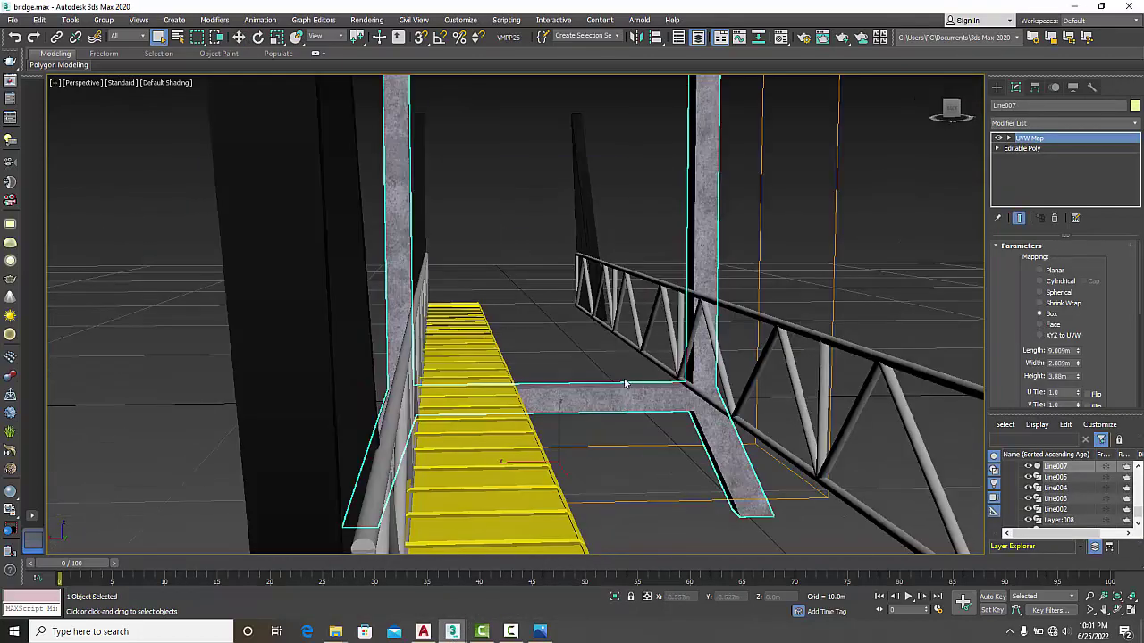
pyautogui.scroll(-5, 625, 385)
pyautogui.keyDown('alt'); pyautogui.moveTo(589, 411); pyautogui.dragTo(604, 416, button='middle'); pyautogui.keyUp('alt')
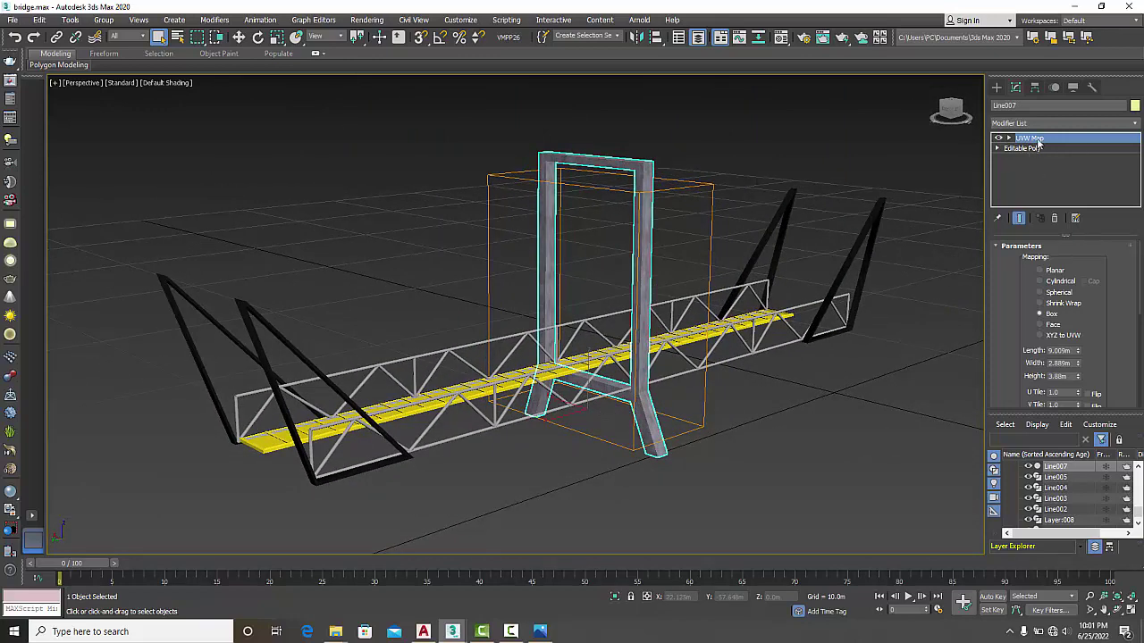
pyautogui.click(1025, 166)
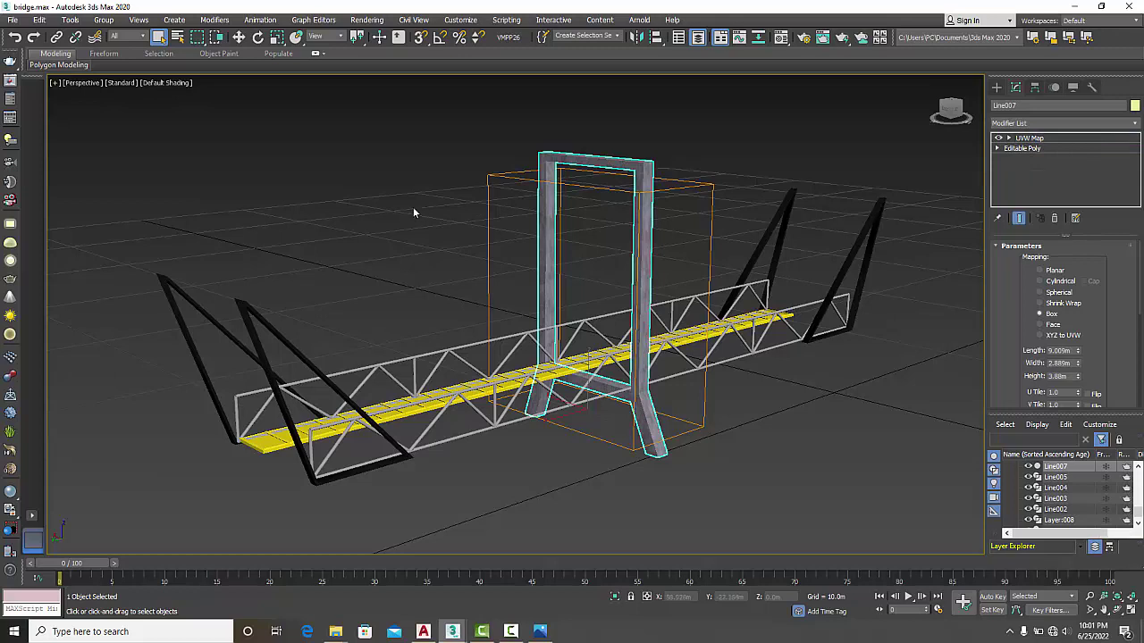
pyautogui.click(485, 207)
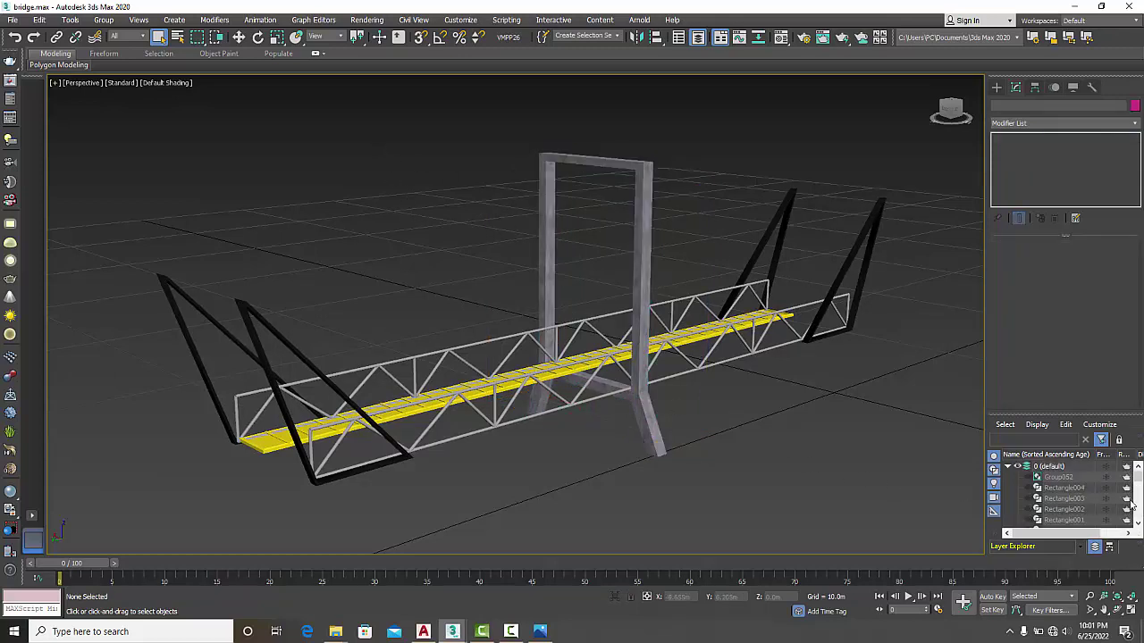
# Step: Unhide Line011 through Line017, the stay cables at the portal frame, in the reference scene
pyautogui.moveTo(1137, 480); pyautogui.dragTo(1138, 522)
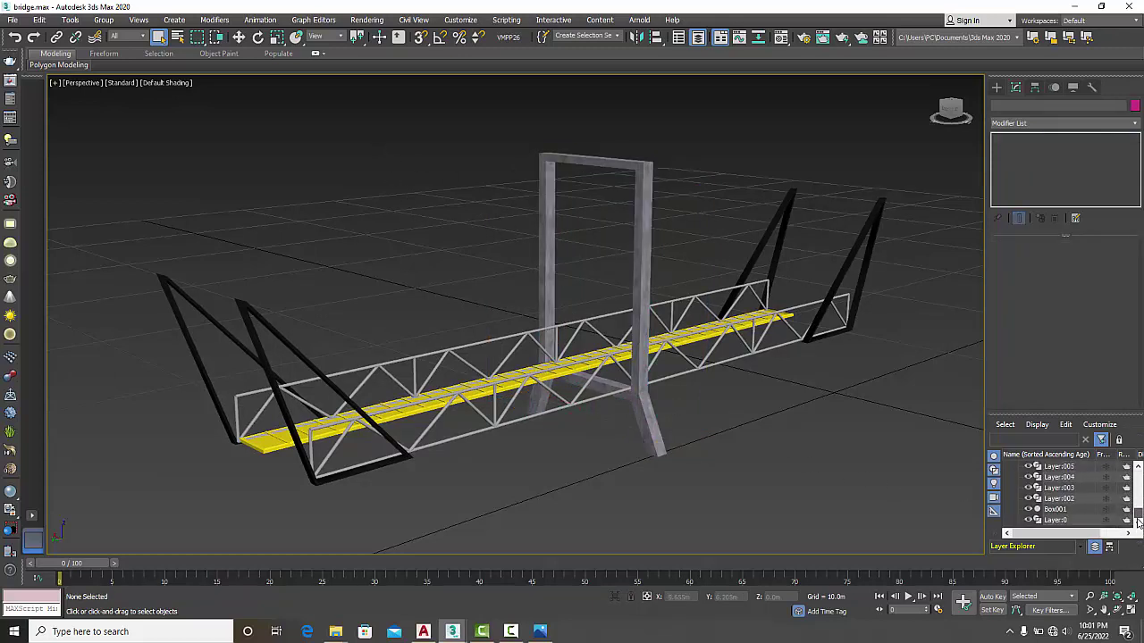
pyautogui.scroll(-3, 1137, 518)
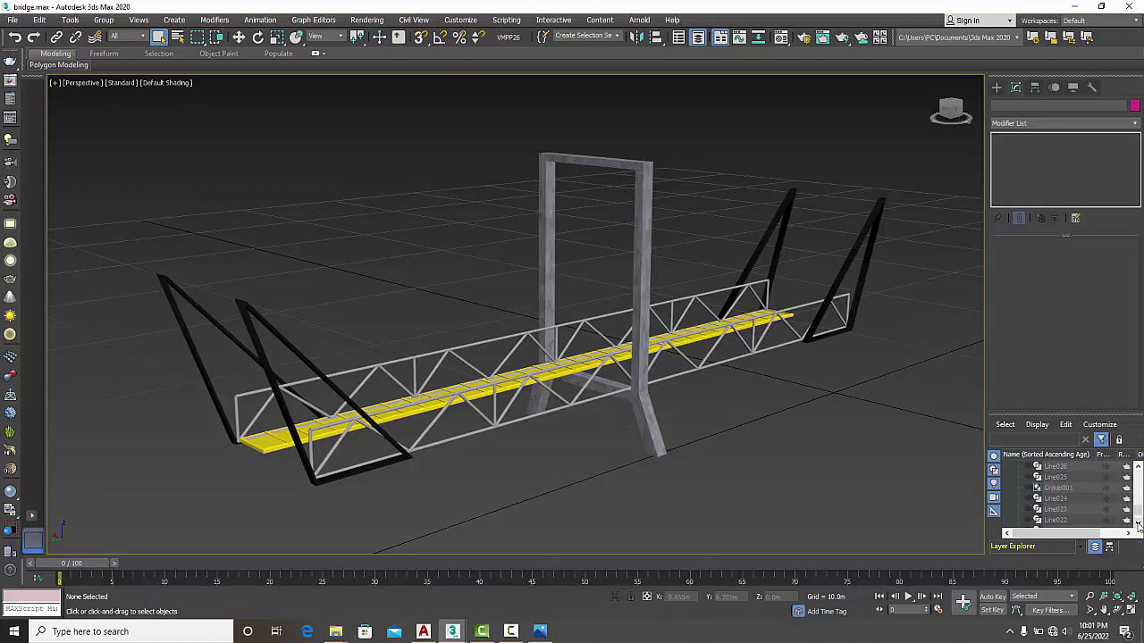
pyautogui.click(1137, 525)
pyautogui.click(1138, 525)
pyautogui.click(1137, 525)
pyautogui.click(1137, 526)
pyautogui.click(1138, 525)
pyautogui.click(1137, 525)
pyautogui.click(1137, 525)
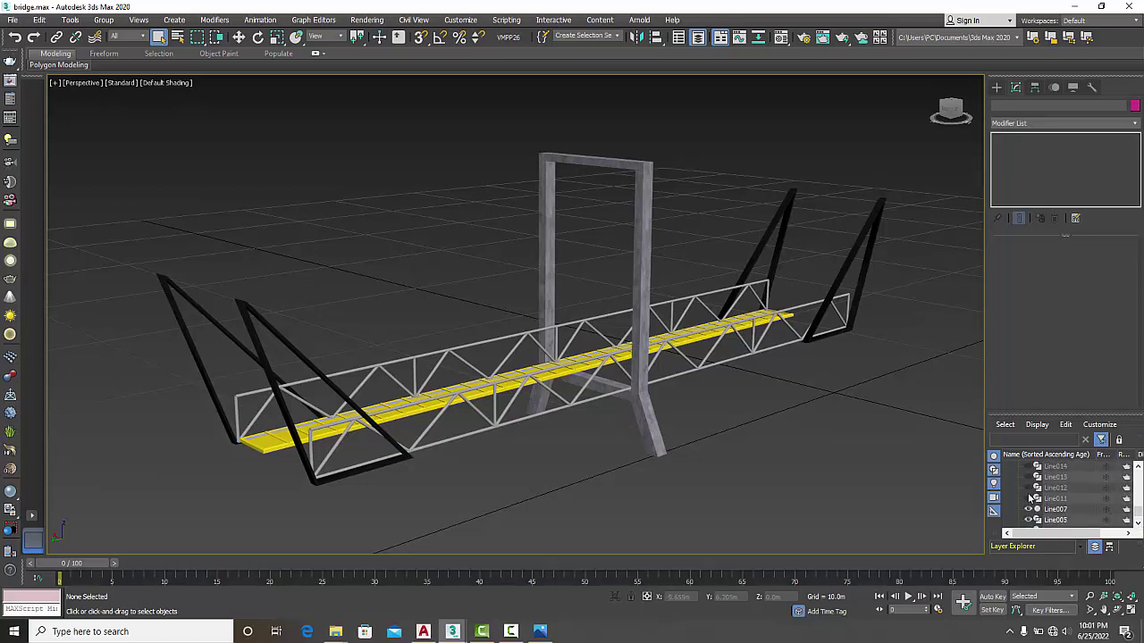
pyautogui.click(1028, 498)
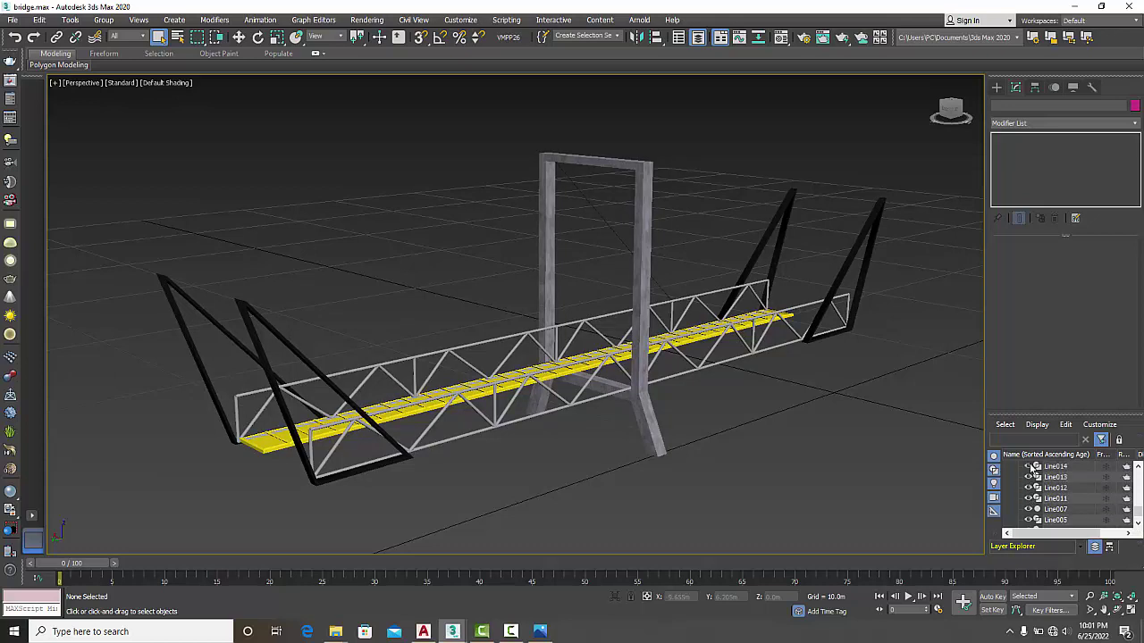
pyautogui.scroll(1, 1030, 483)
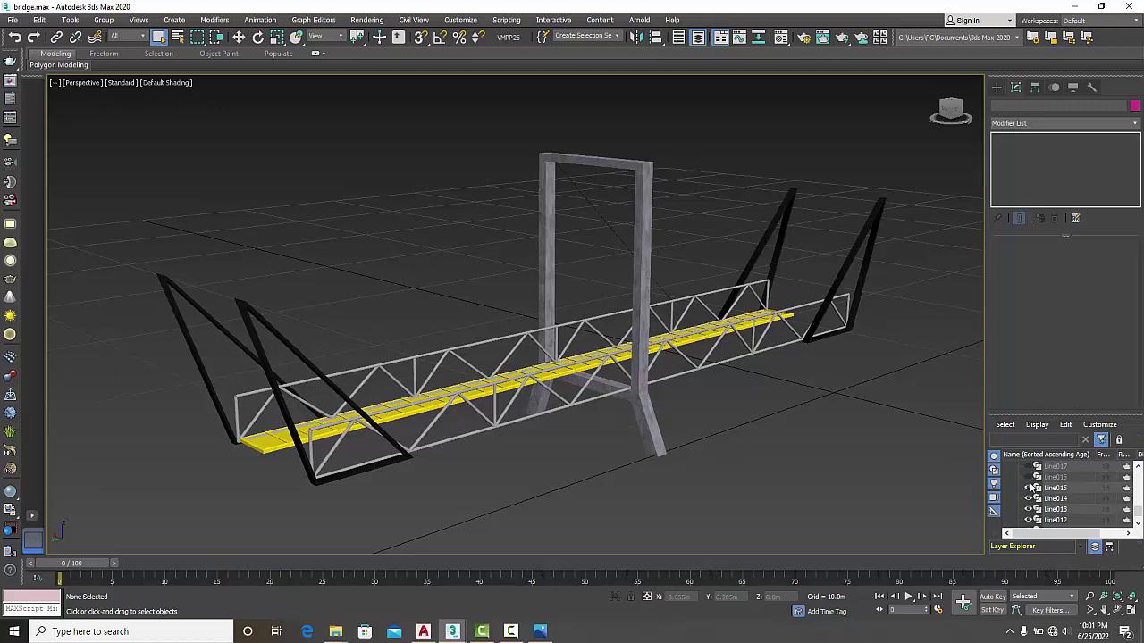
pyautogui.click(1028, 467)
pyautogui.scroll(5, 521, 257)
pyautogui.scroll(-2, 554, 260)
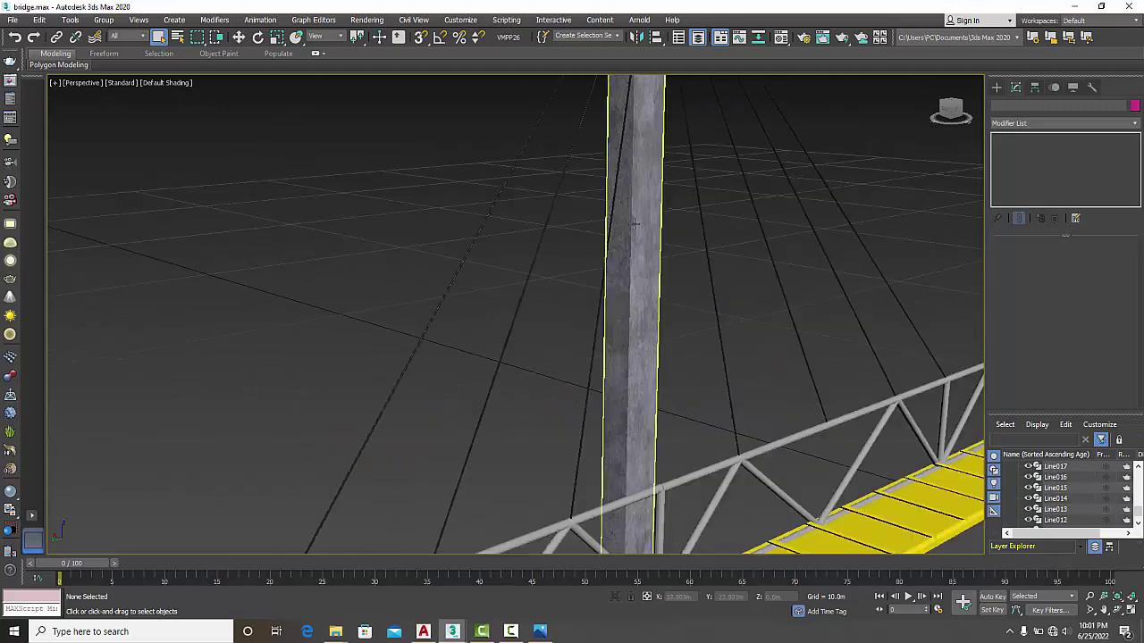
# Step: Select the stay-cable group at the portal frame's upper corner and examine how the cables run to the railing
pyautogui.click(521, 300)
pyautogui.scroll(-5, 582, 306)
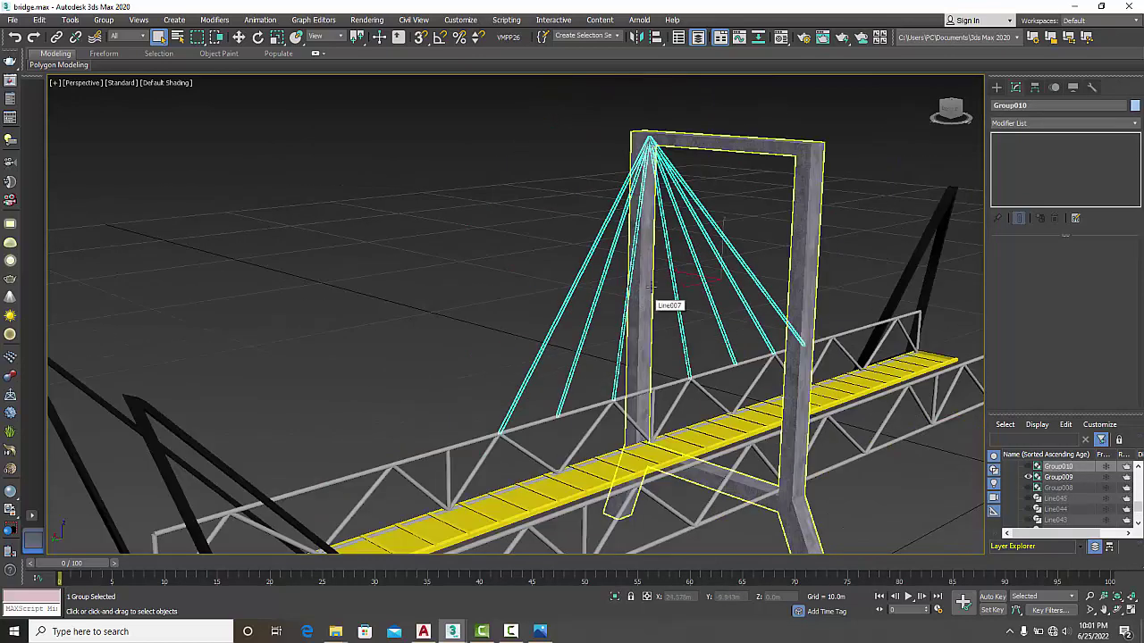
pyautogui.hotkey('alt', 'w')
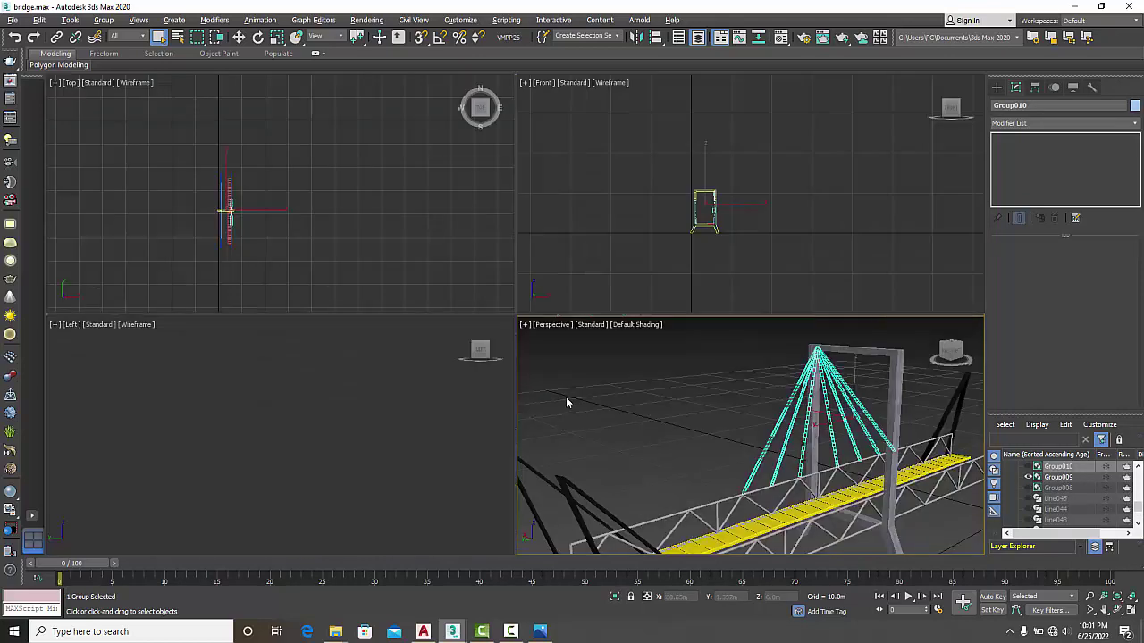
pyautogui.hotkey('alt', 'w')
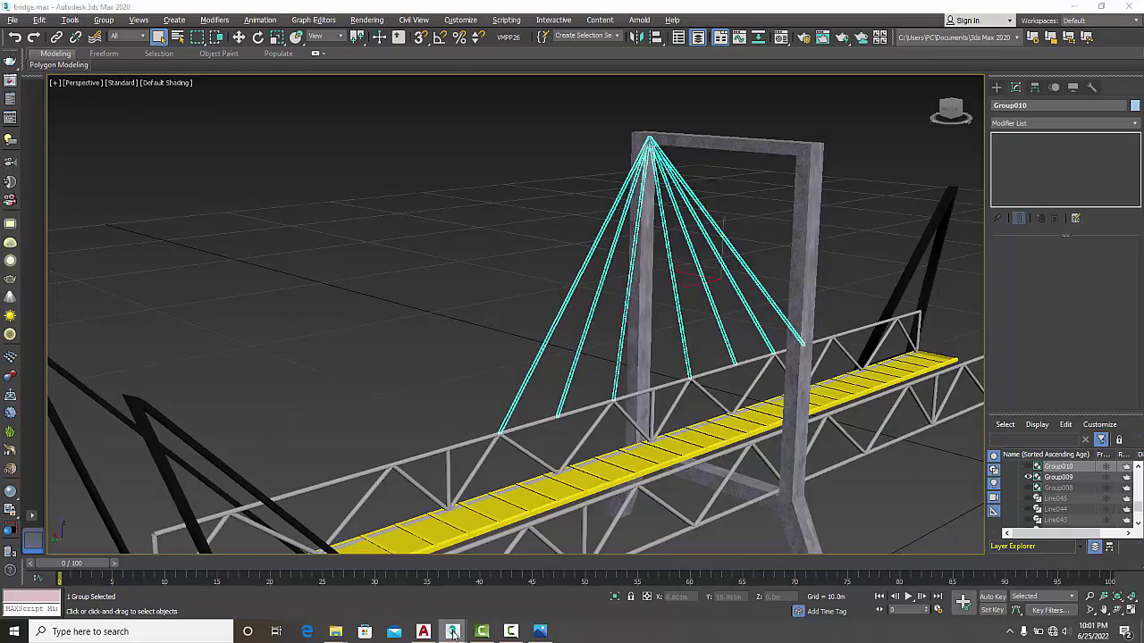
# Step: Return to the untitled scene and draw a straight cable line in the Front view from the rectangular frame's upper-right corner to the ground line
pyautogui.moveTo(453, 631)
pyautogui.click(387, 583)
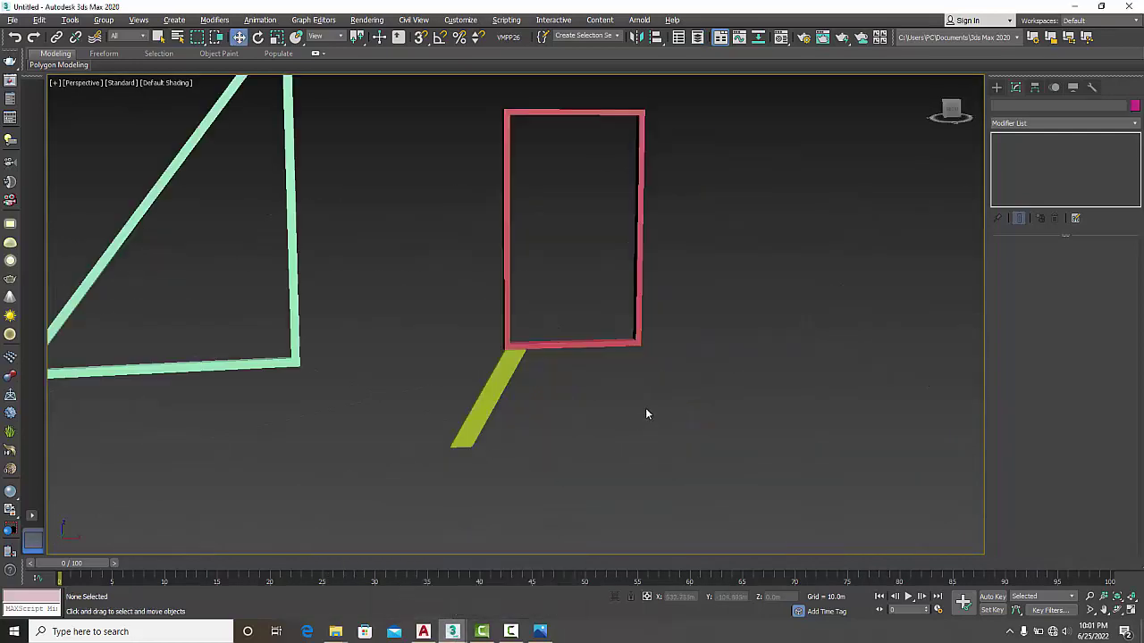
pyautogui.hotkey('alt', 'w')
pyautogui.middleClick(770, 258)
pyautogui.hotkey('alt', 'w')
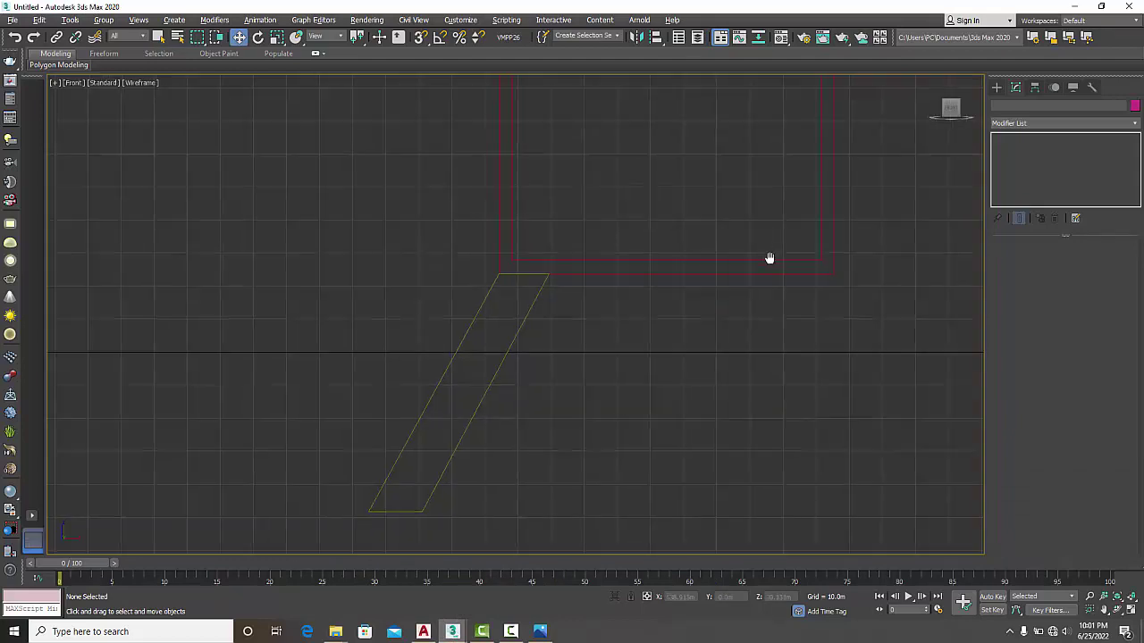
pyautogui.moveTo(769, 259); pyautogui.dragTo(528, 421, button='middle')
pyautogui.scroll(-3, 533, 402)
pyautogui.moveTo(538, 382); pyautogui.dragTo(521, 382, button='middle')
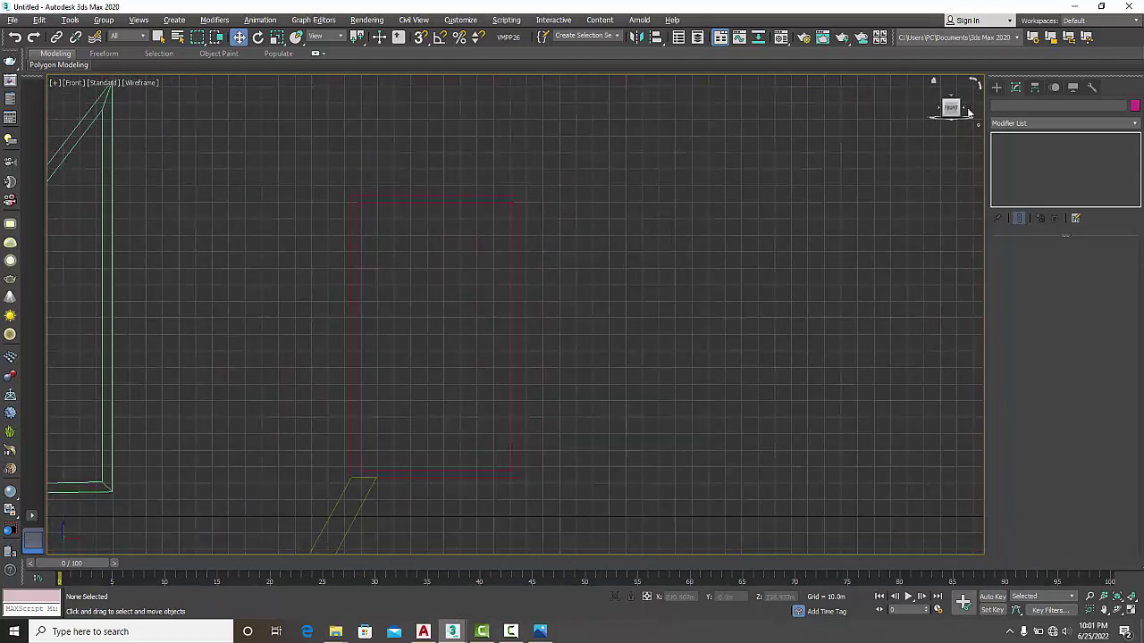
pyautogui.click(996, 87)
pyautogui.click(1011, 104)
pyautogui.click(1036, 164)
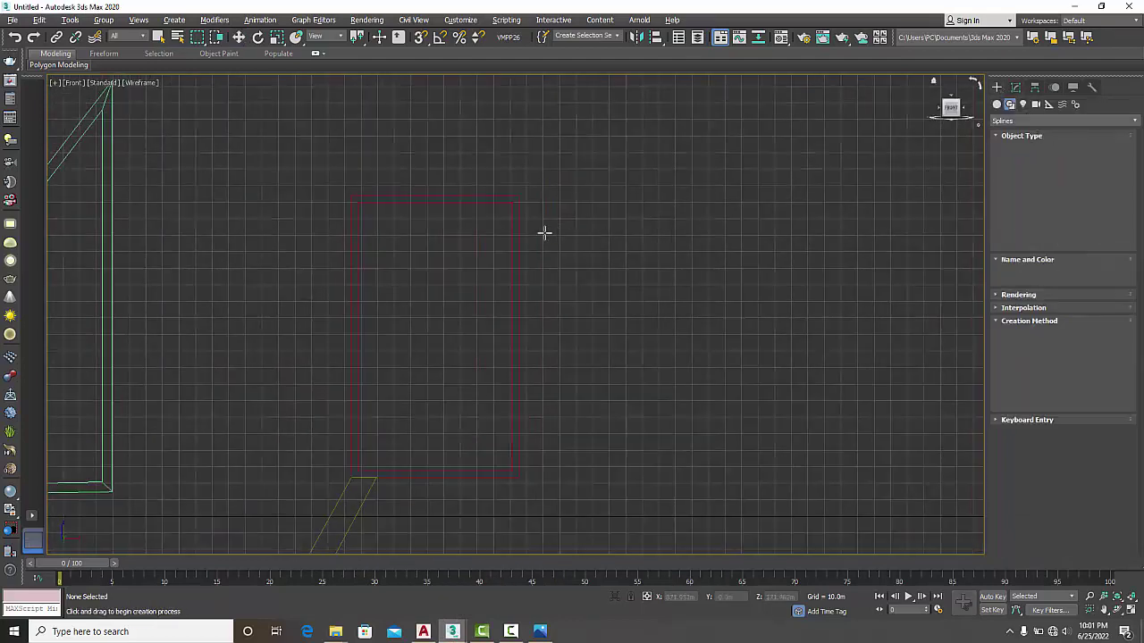
pyautogui.click(517, 204)
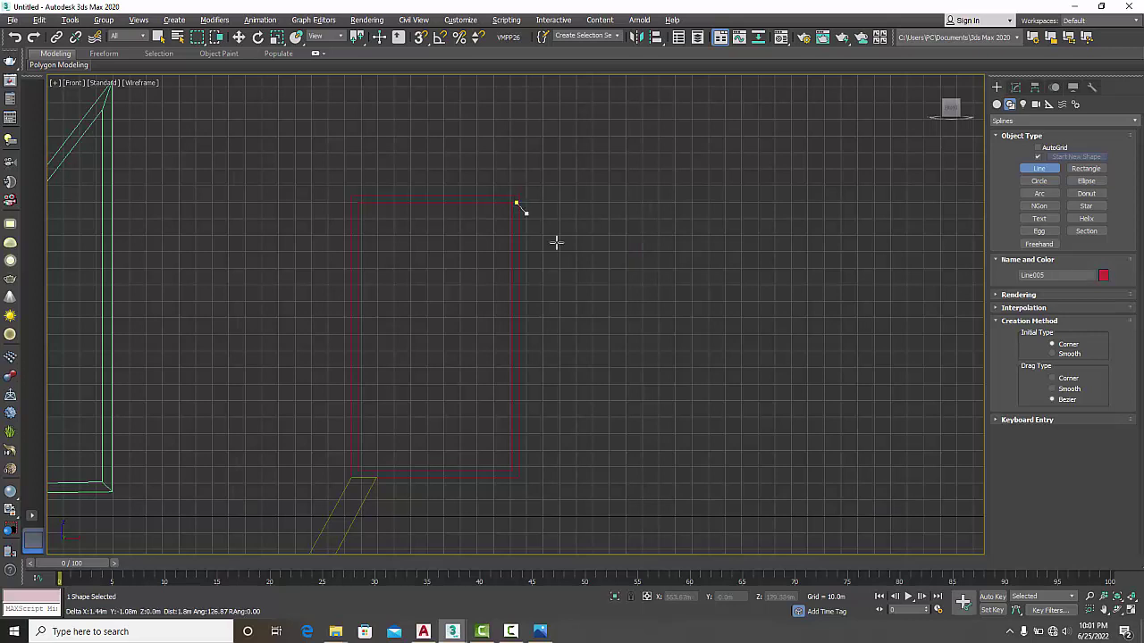
pyautogui.click(751, 518)
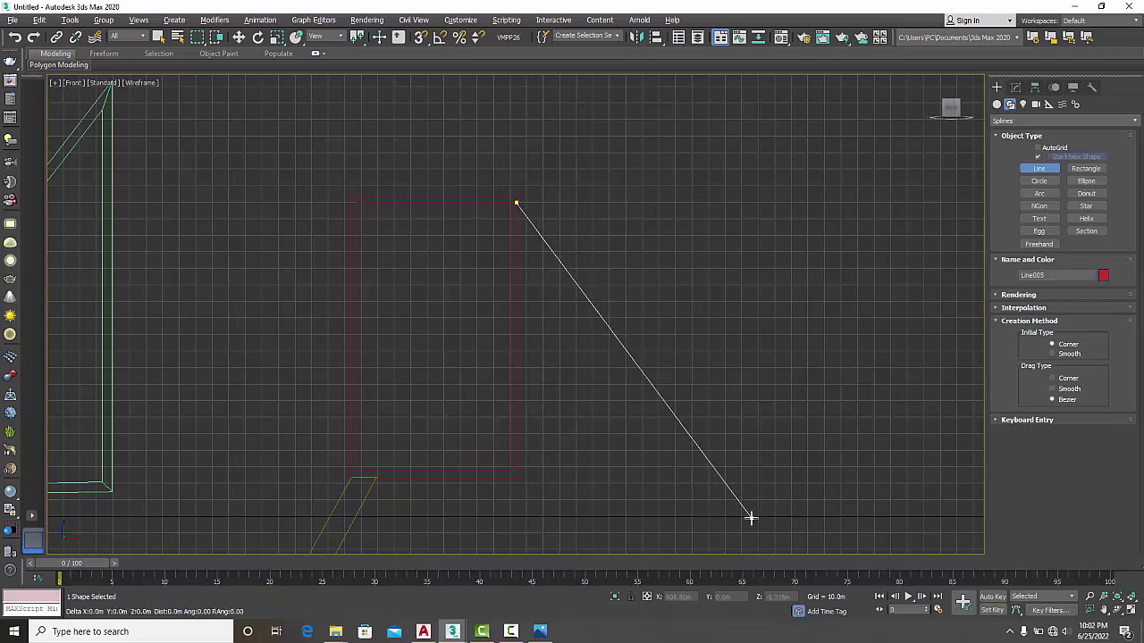
pyautogui.rightClick(750, 516)
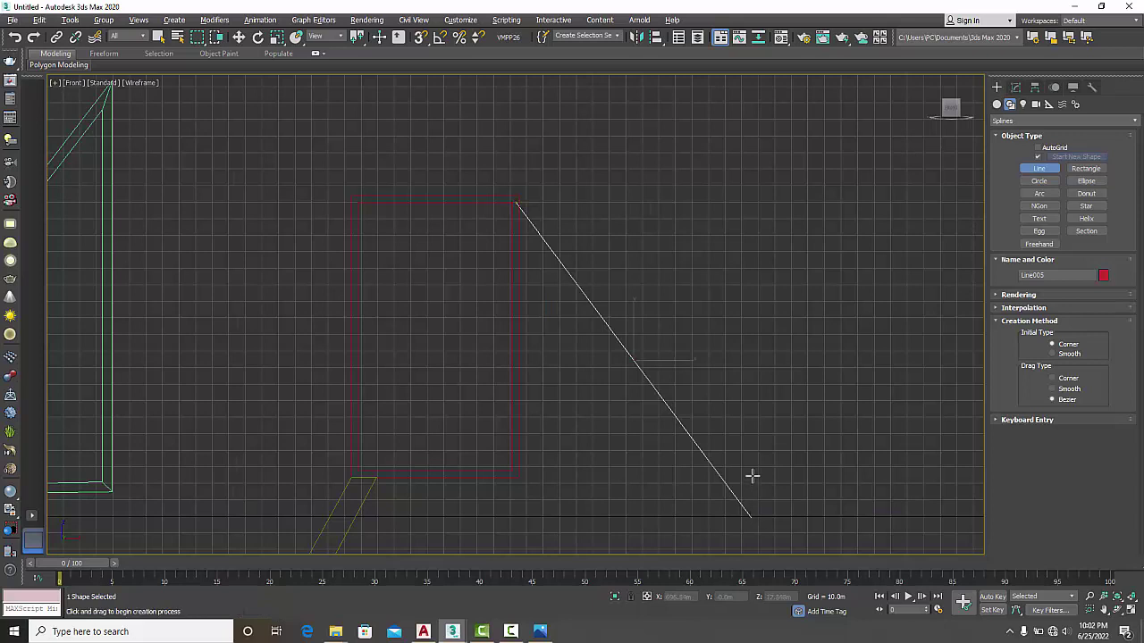
# Step: Draw two more separate cable lines from the frame's upper-right corner, each reaching the ground line farther out than the previous one
pyautogui.click(517, 204)
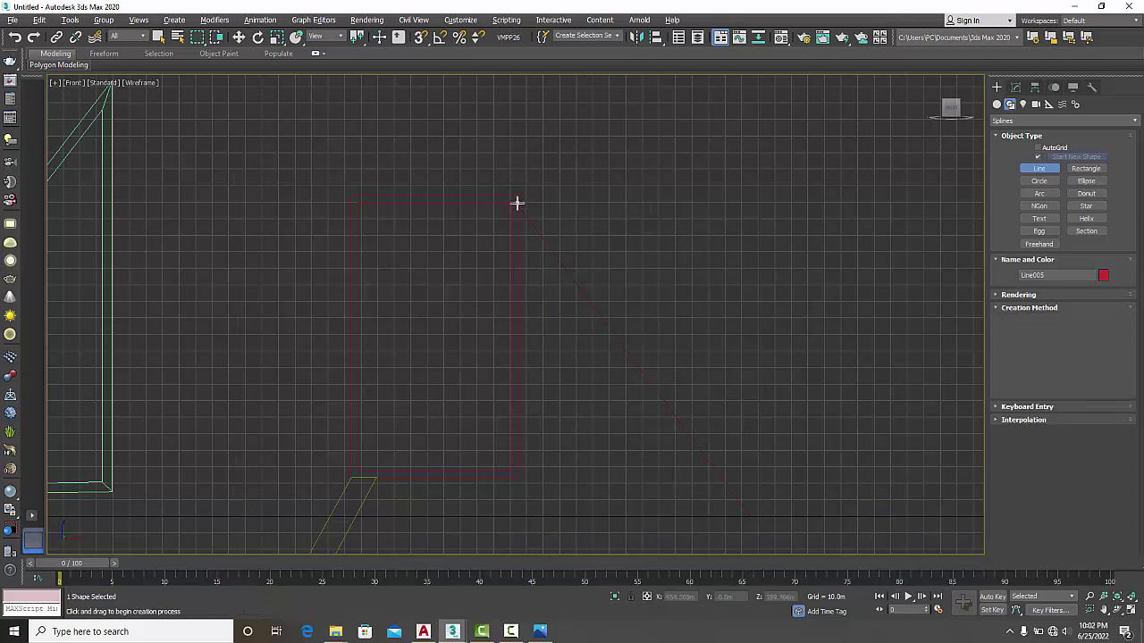
pyautogui.click(802, 511)
pyautogui.rightClick(802, 511)
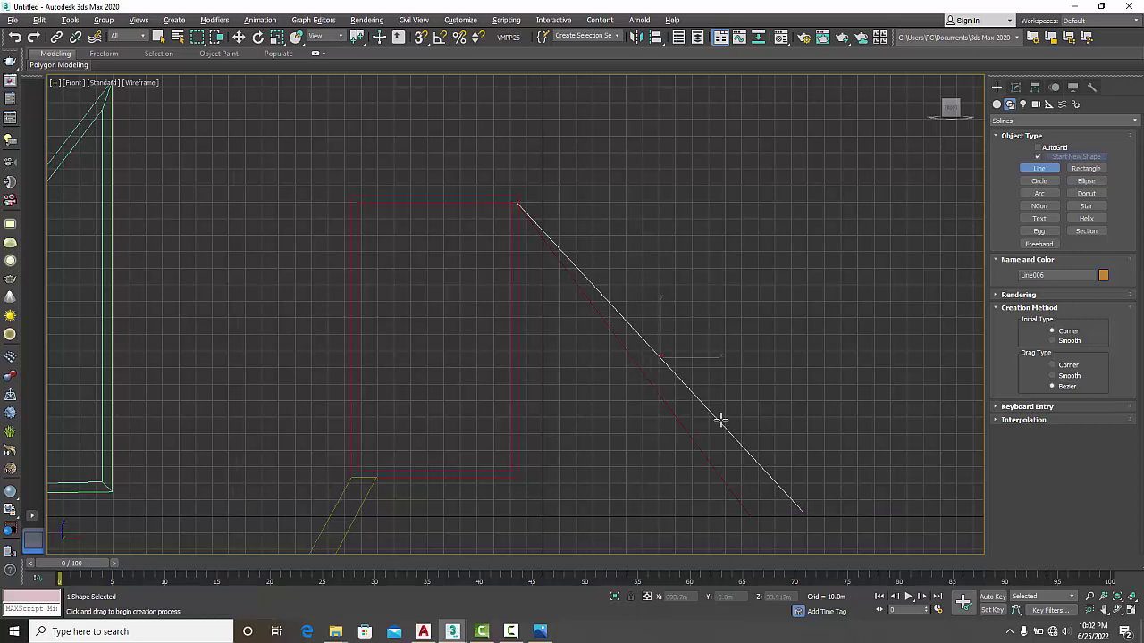
pyautogui.click(516, 204)
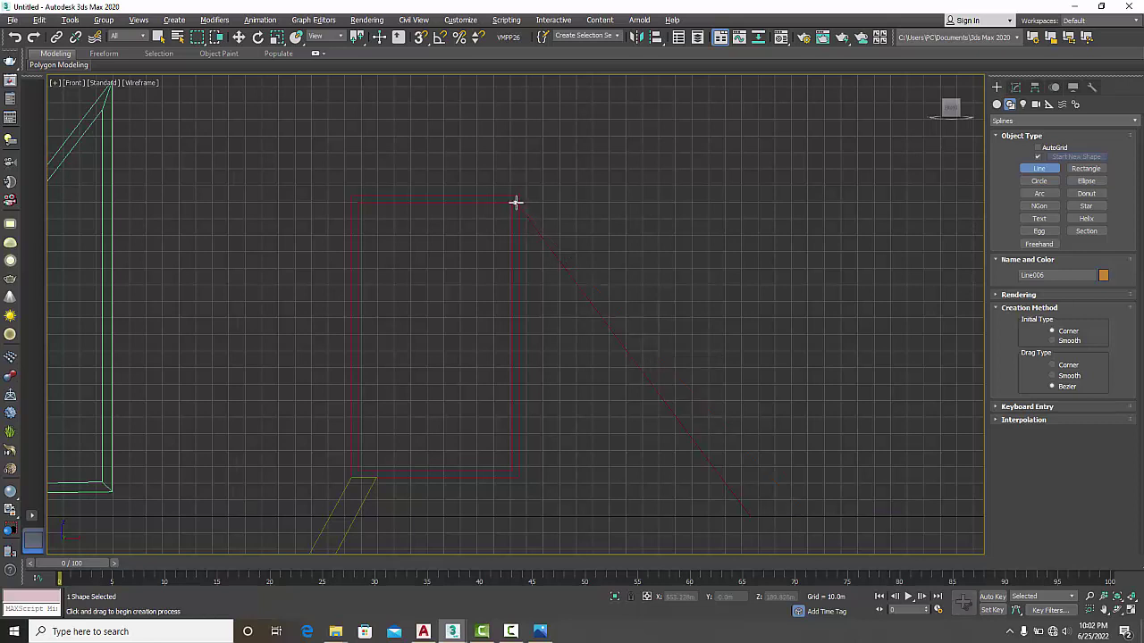
pyautogui.click(875, 514)
pyautogui.rightClick(876, 514)
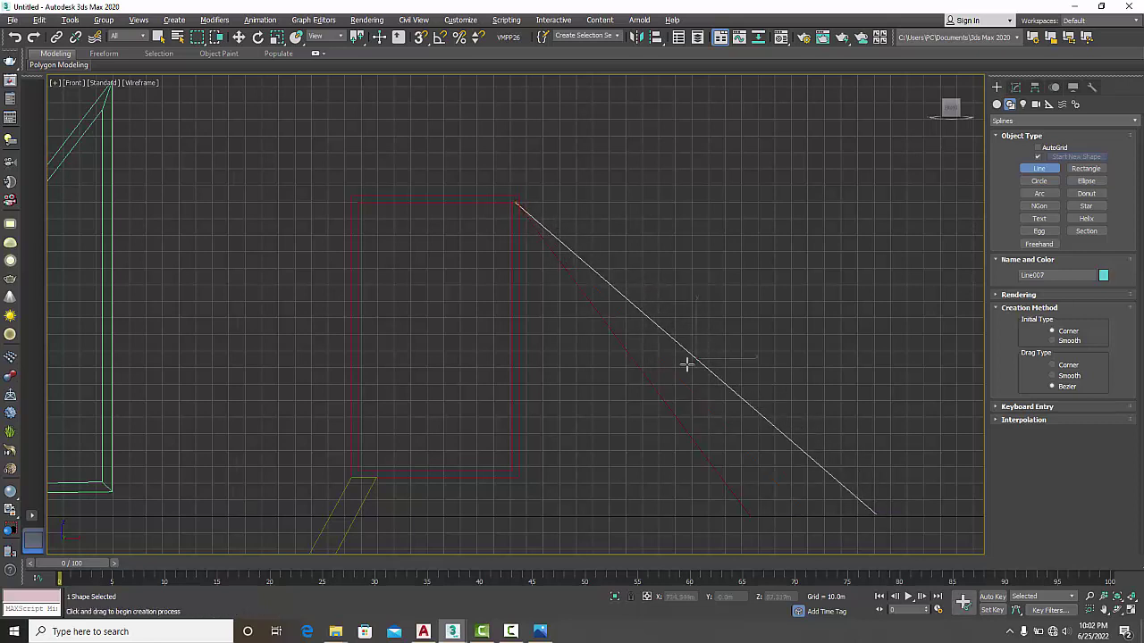
# Step: Add the fourth and fifth cable lines from the same frame corner, spreading still farther along the ground line, and open the fifth for modification
pyautogui.click(515, 203)
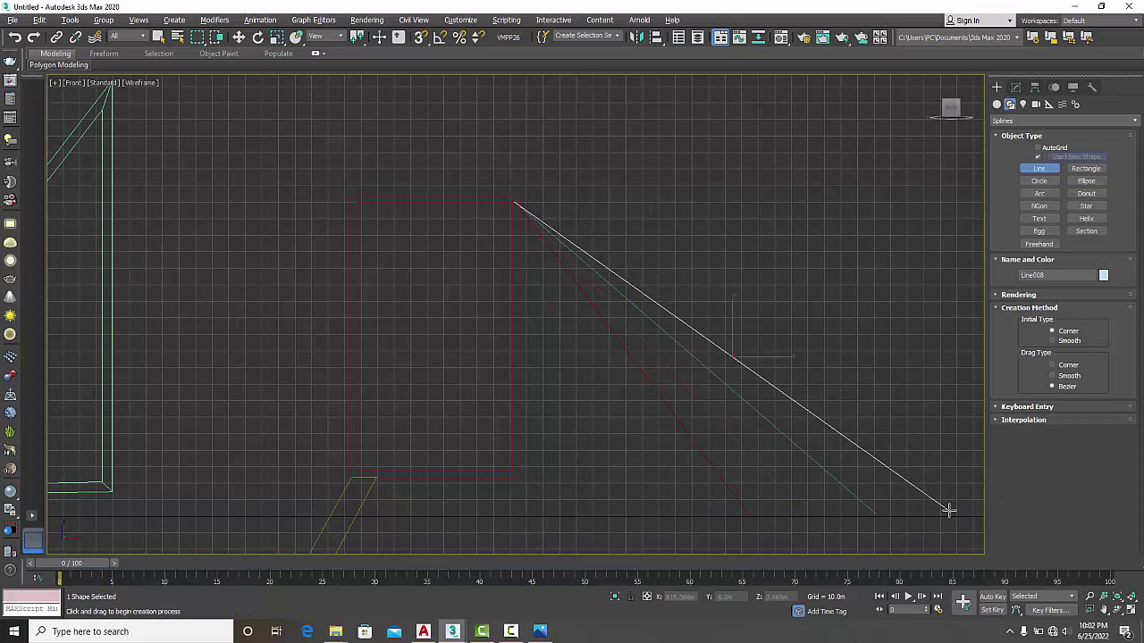
pyautogui.click(515, 204)
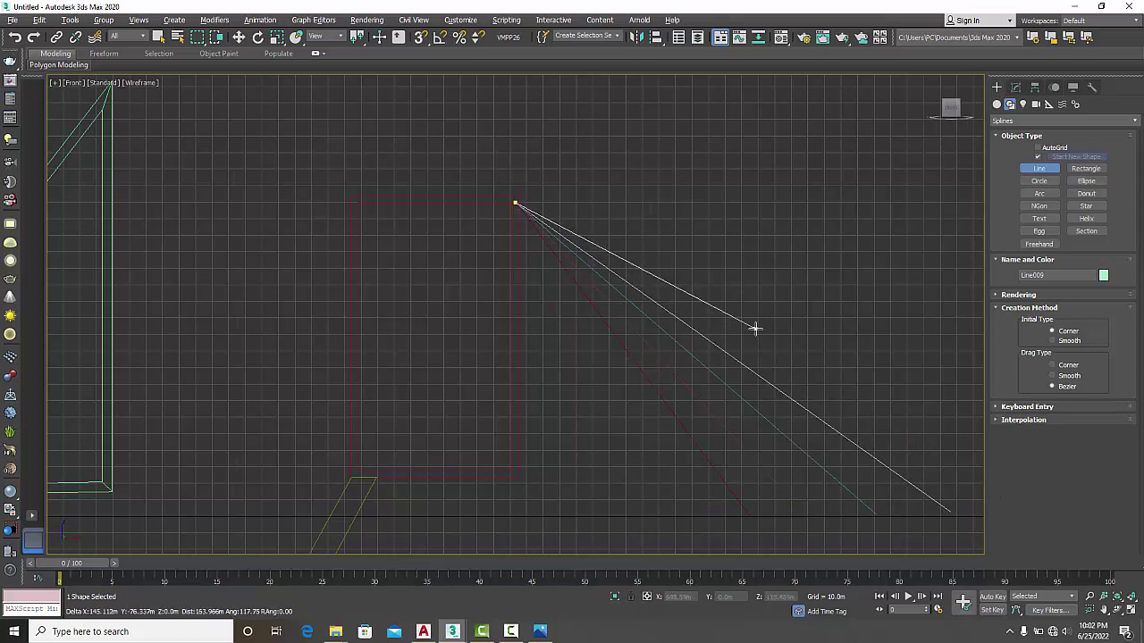
pyautogui.moveTo(756, 327); pyautogui.dragTo(489, 286, button='middle')
pyautogui.click(798, 473)
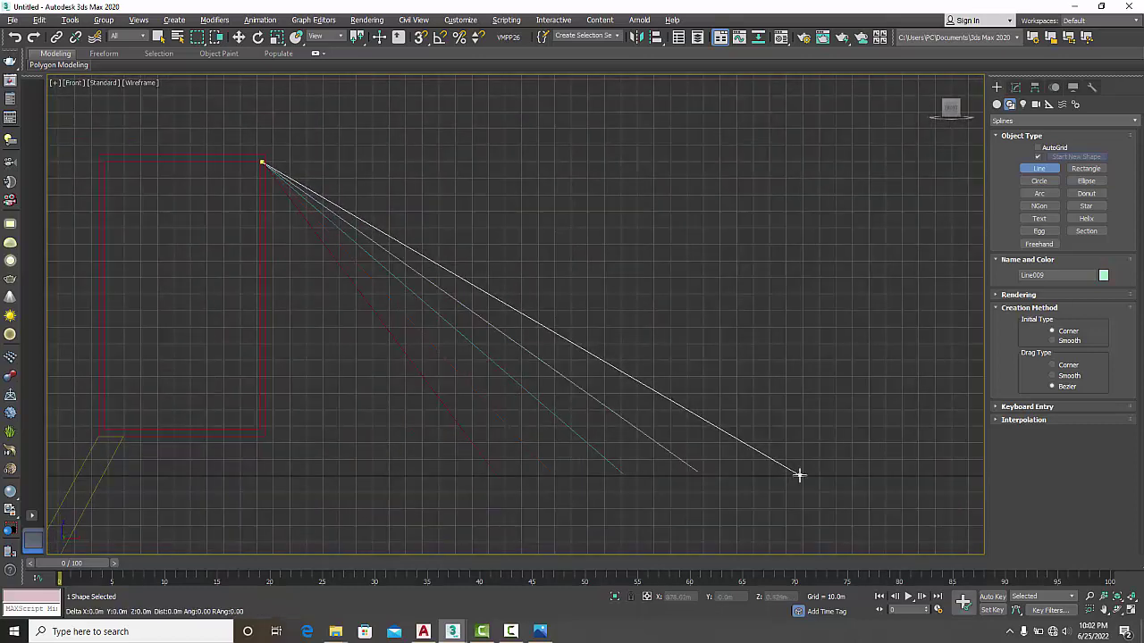
pyautogui.rightClick(800, 474)
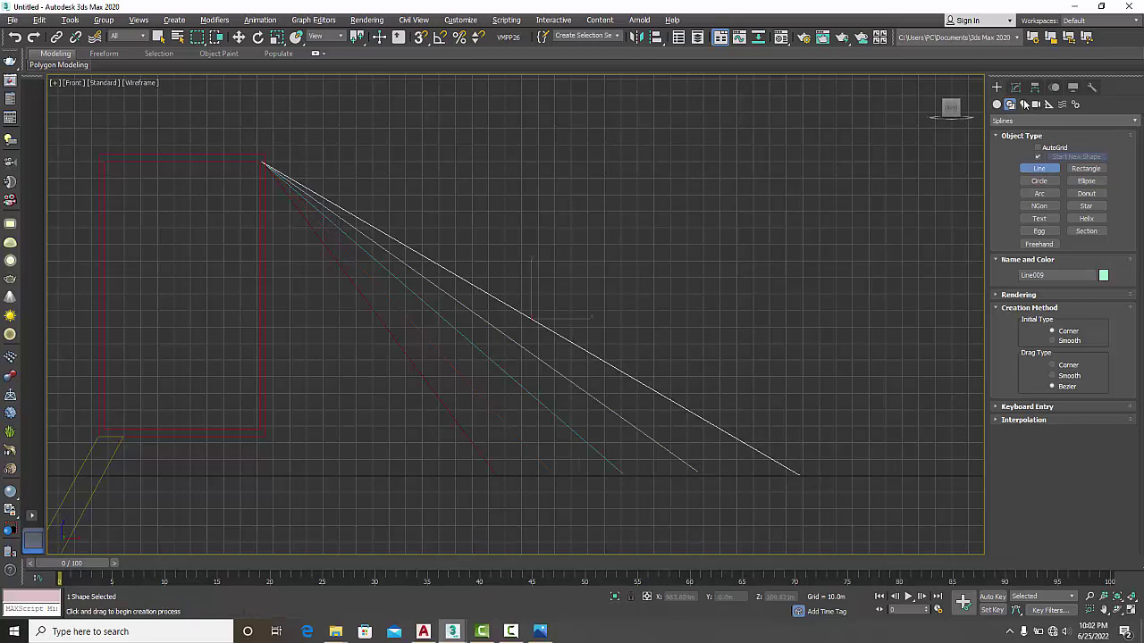
pyautogui.click(1016, 86)
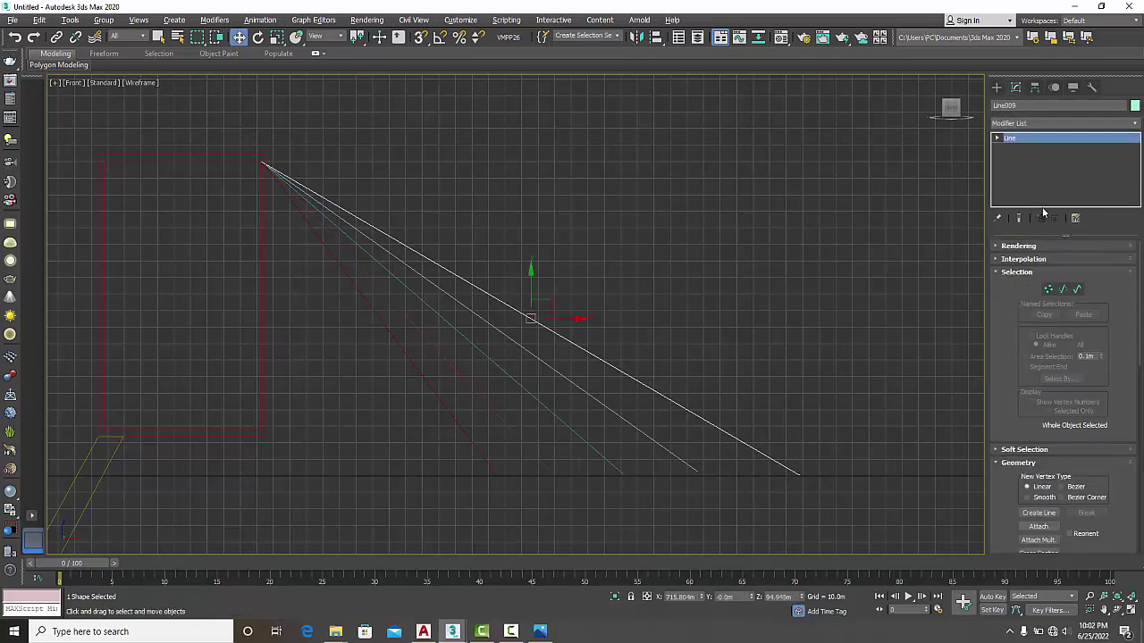
# Step: Apply a Sweep modifier to the outermost cable line
pyautogui.click(1024, 124)
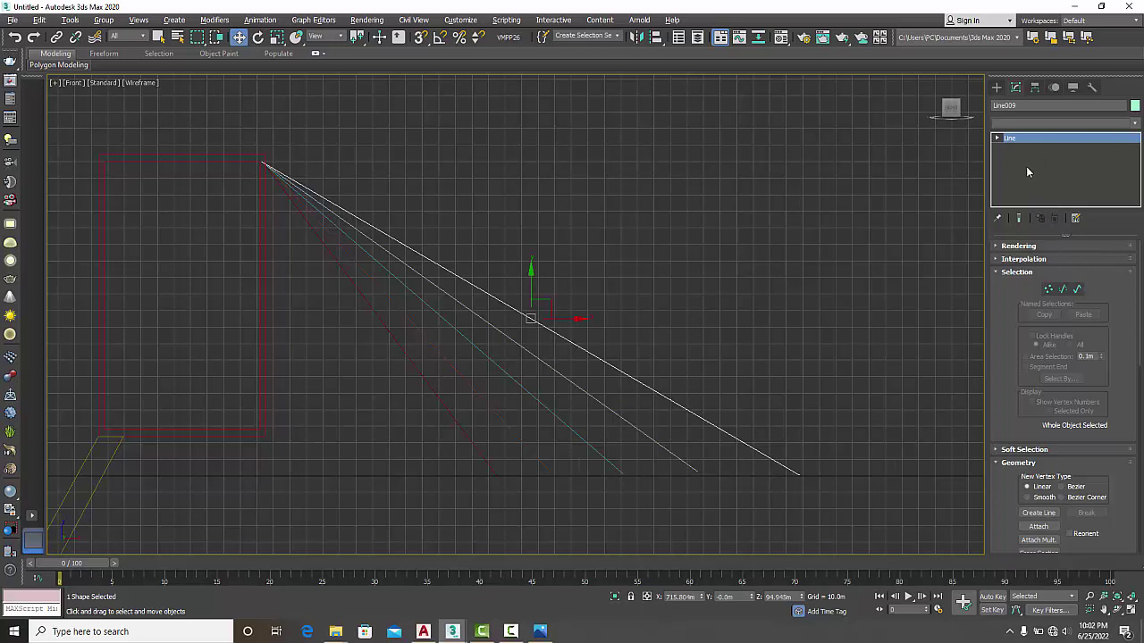
pyautogui.scroll(-5, 1022, 294)
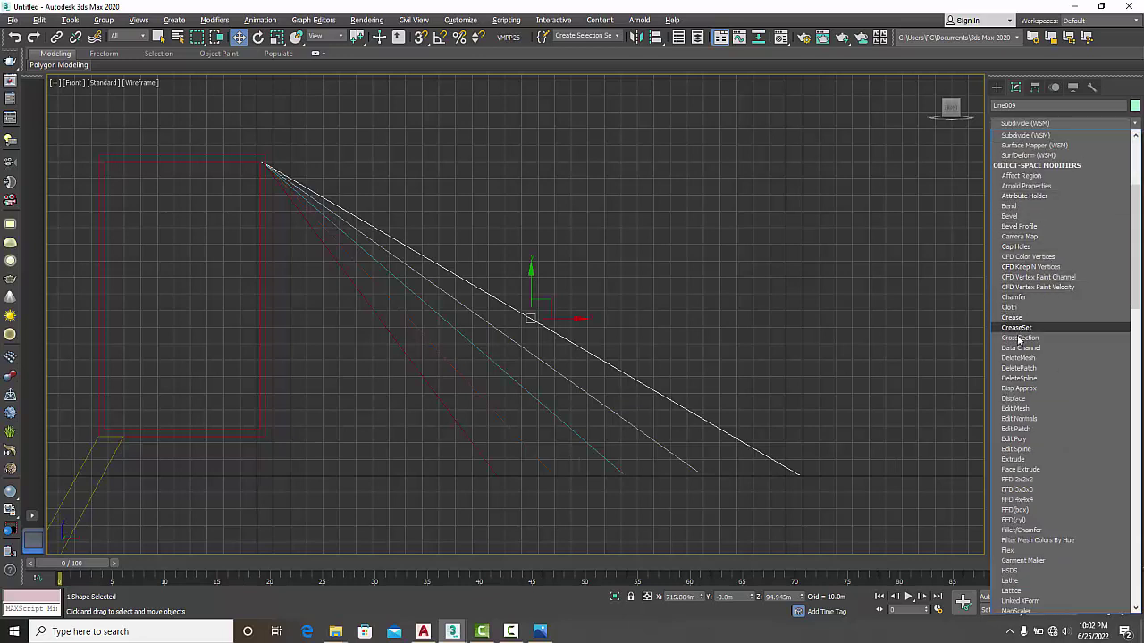
pyautogui.scroll(-20, 1028, 401)
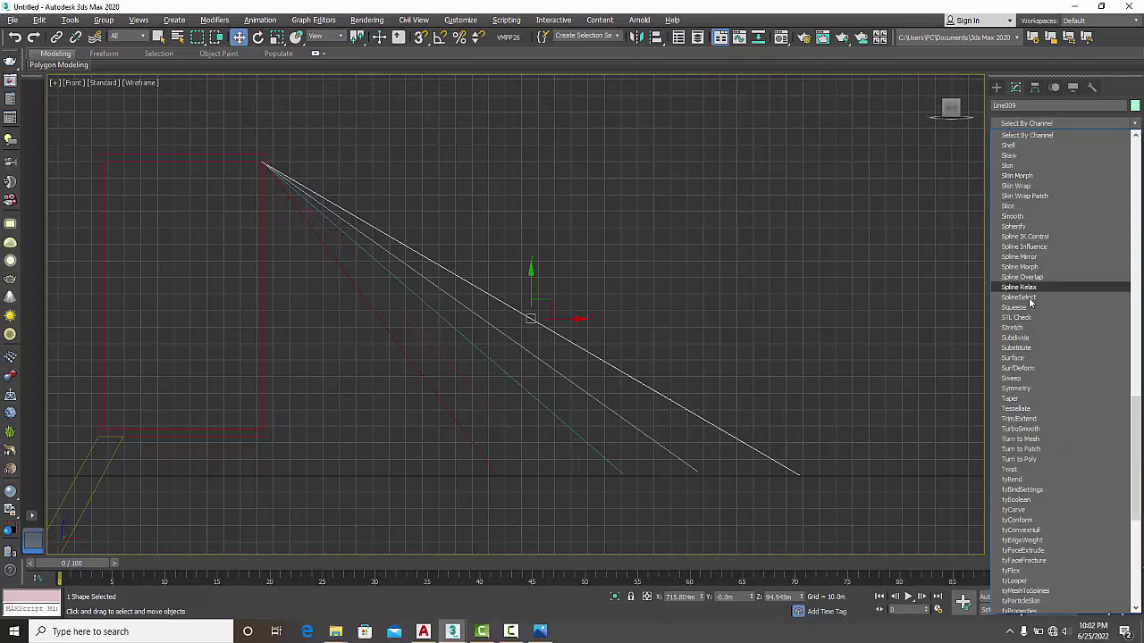
pyautogui.click(1014, 378)
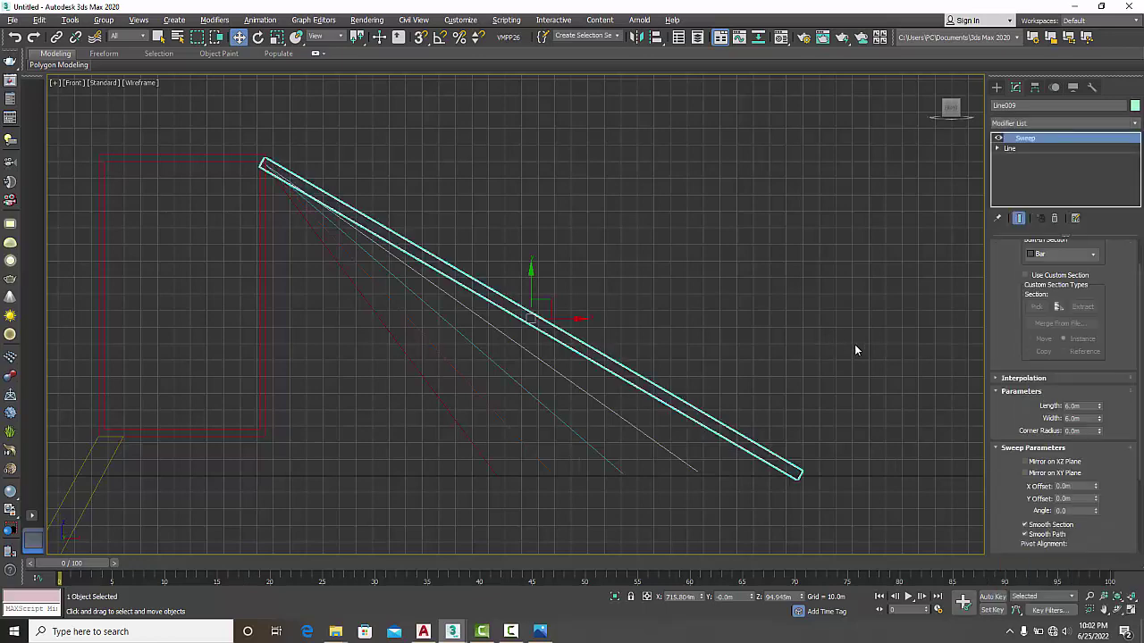
# Step: Give the swept outermost cable a Pipe section with a radius of 0.69 m
pyautogui.hotkey('alt', 'w')
pyautogui.middleClick(770, 344)
pyautogui.hotkey('alt', 'w')
pyautogui.moveTo(770, 344); pyautogui.dragTo(641, 411, button='middle')
pyautogui.scroll(4, 641, 411)
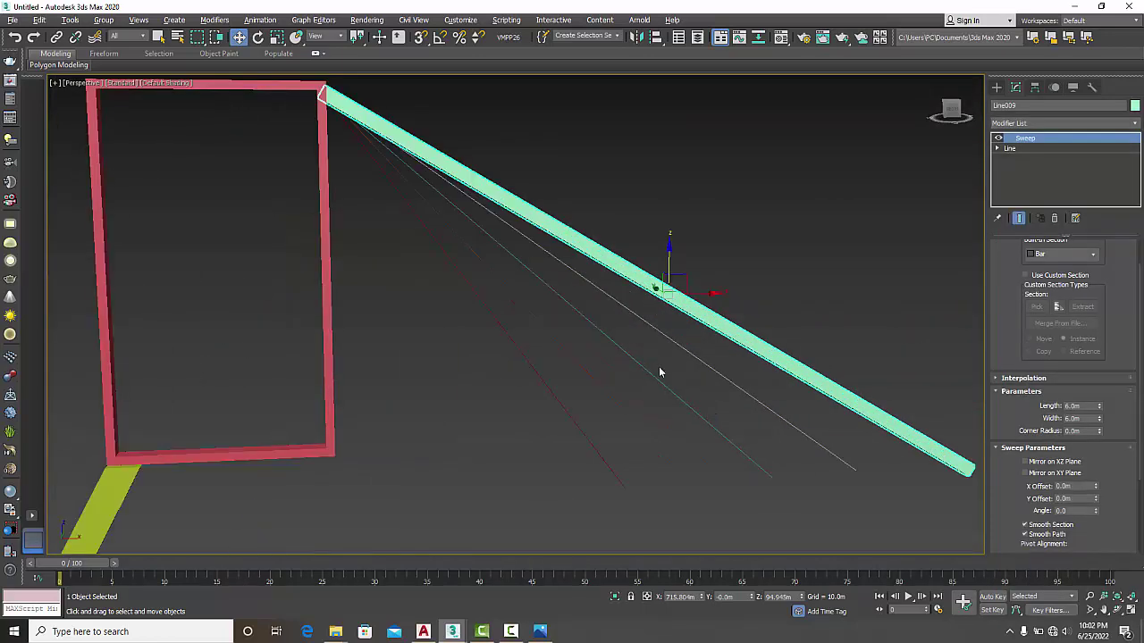
pyautogui.scroll(-4, 592, 357)
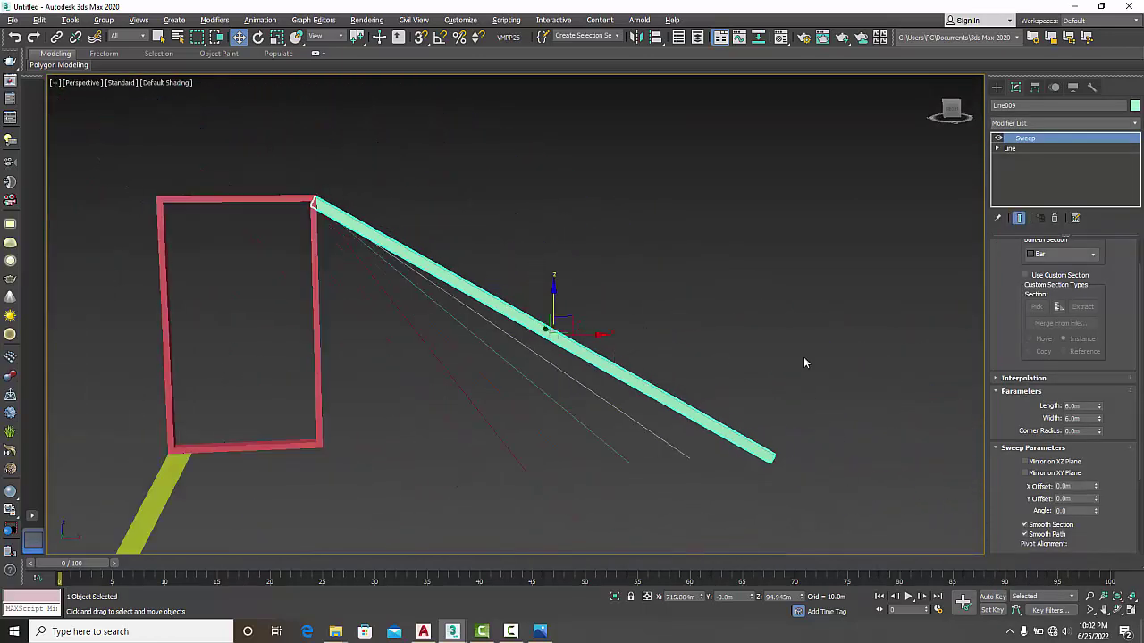
pyautogui.click(1063, 258)
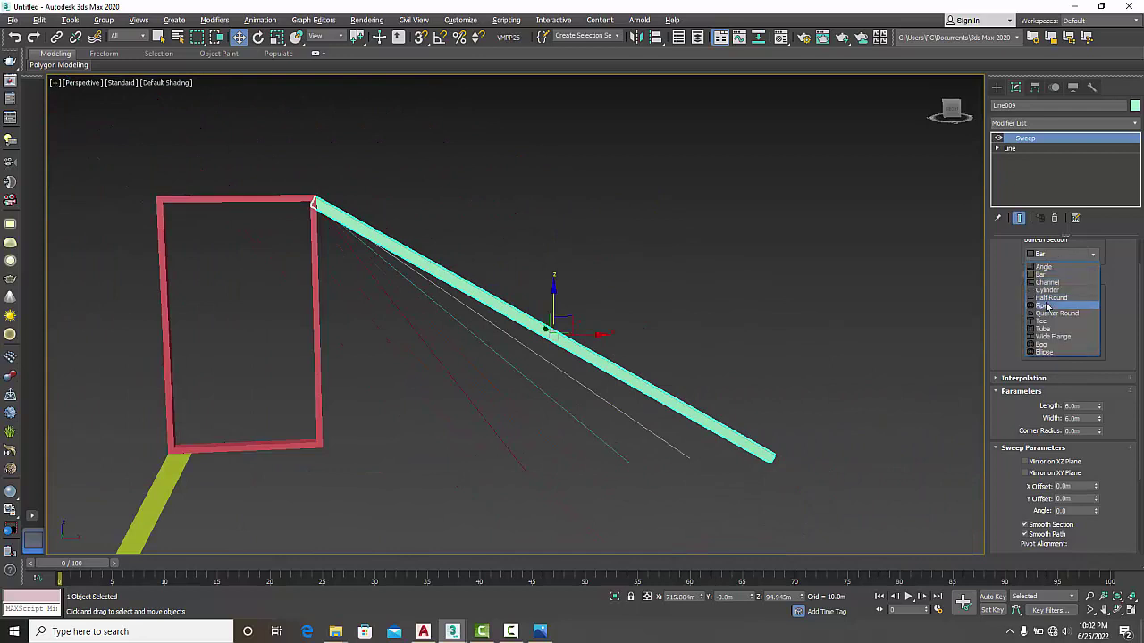
pyautogui.click(1047, 302)
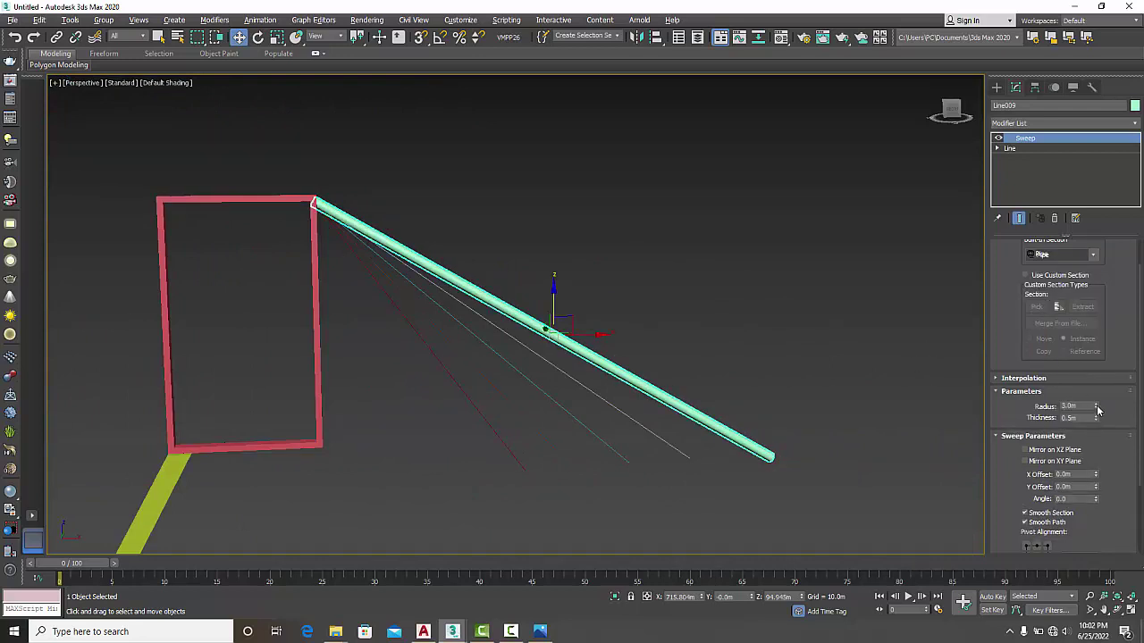
pyautogui.moveTo(1097, 408); pyautogui.dragTo(1104, 450)
pyautogui.scroll(4, 575, 345)
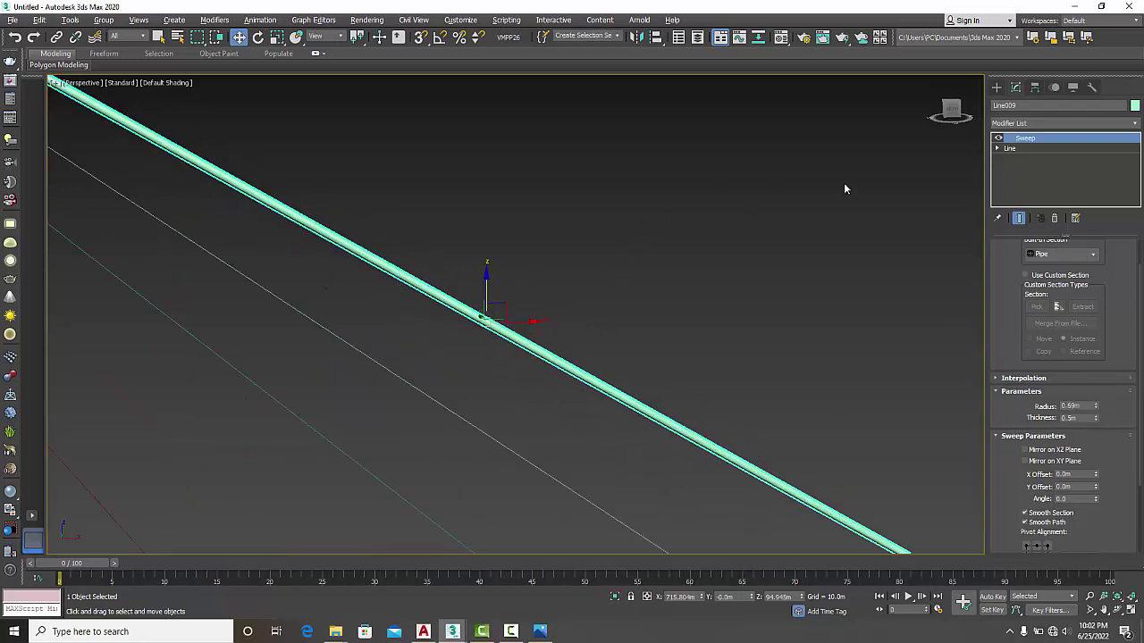
# Step: Copy the Sweep modifier from the outermost cable and paste it onto the fourth and third cable lines
pyautogui.rightClick(1033, 145)
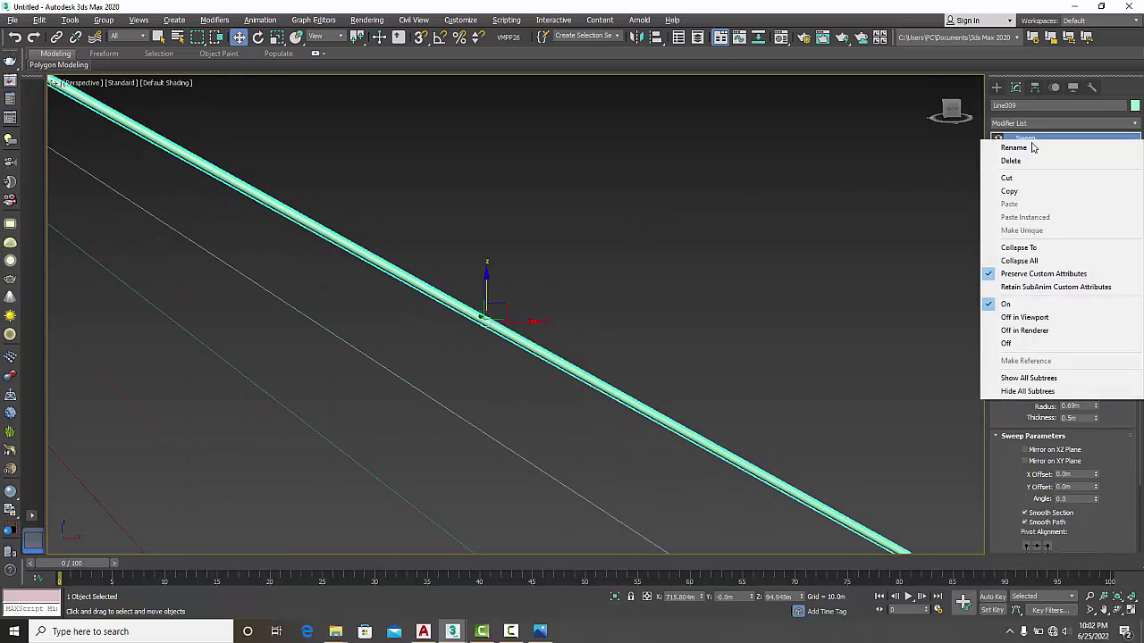
pyautogui.click(1009, 187)
pyautogui.click(500, 443)
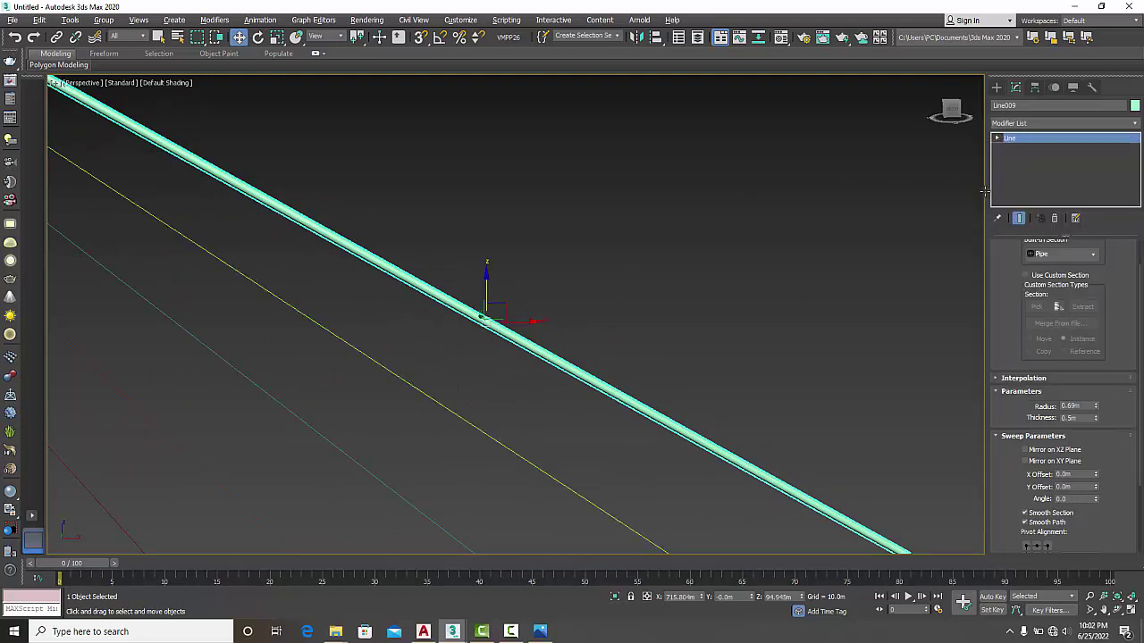
pyautogui.rightClick(1029, 153)
pyautogui.click(1037, 206)
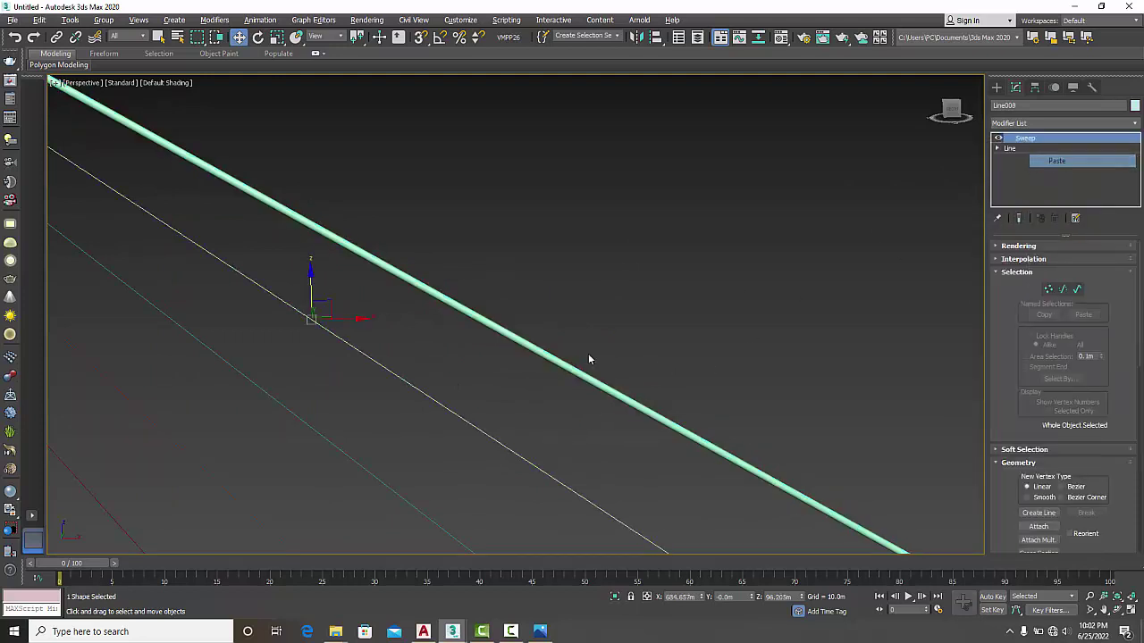
pyautogui.click(322, 435)
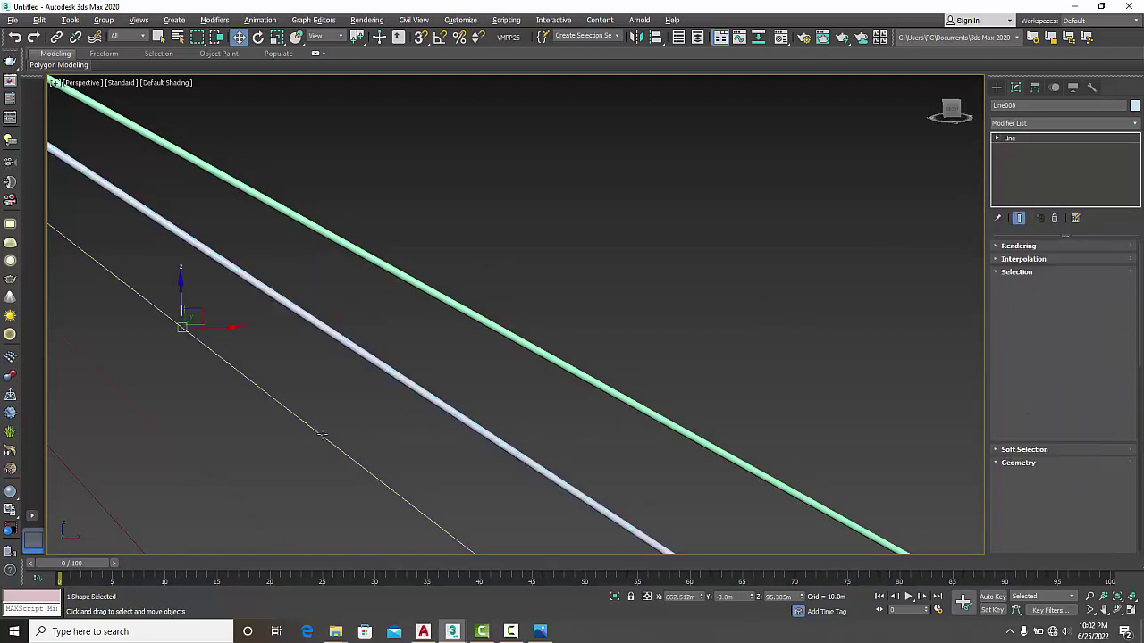
pyautogui.rightClick(1030, 152)
pyautogui.click(1056, 153)
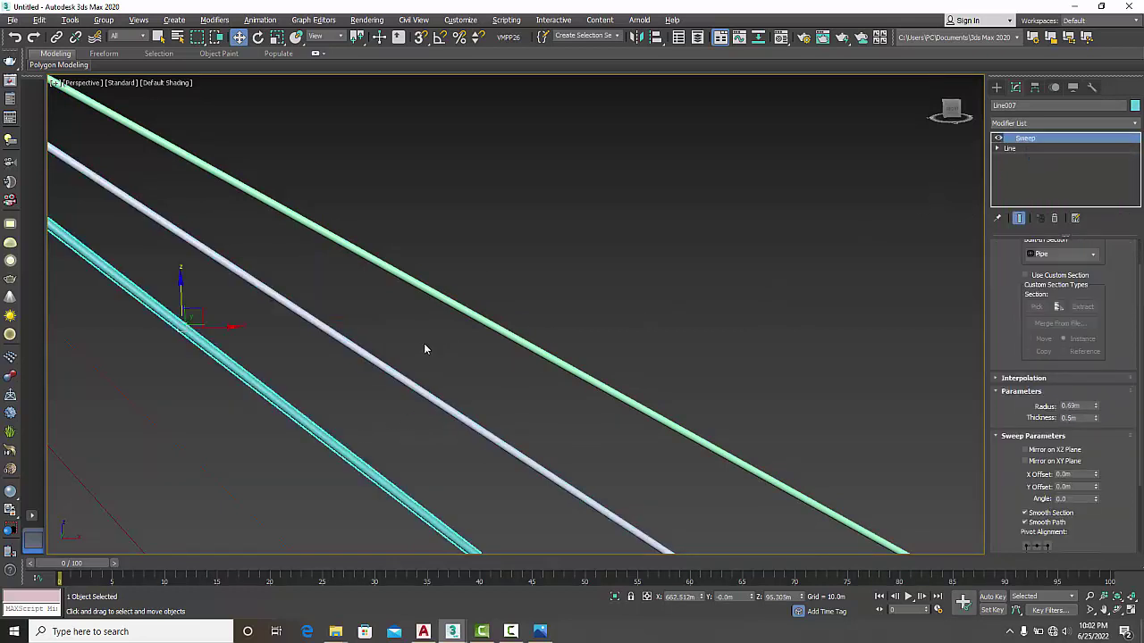
# Step: Paste the copied Sweep modifier onto the two remaining cable lines nearest the frame, then clear the selection
pyautogui.moveTo(423, 343); pyautogui.dragTo(589, 245, button='middle')
pyautogui.scroll(-2, 501, 282)
pyautogui.scroll(-2, 501, 282)
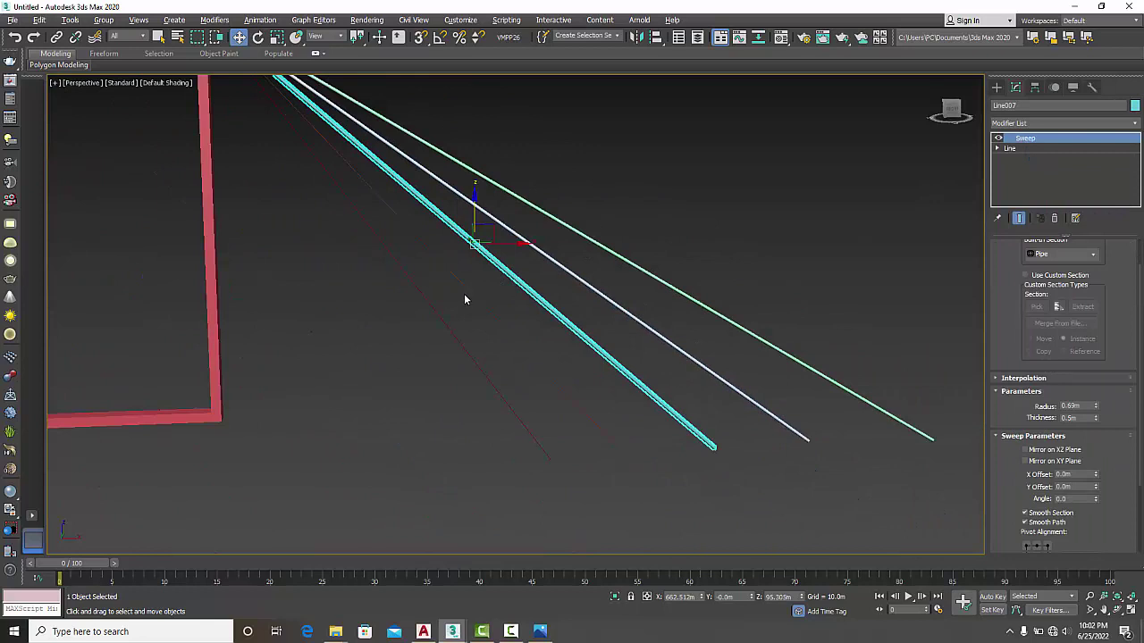
pyautogui.click(482, 296)
pyautogui.rightClick(1031, 159)
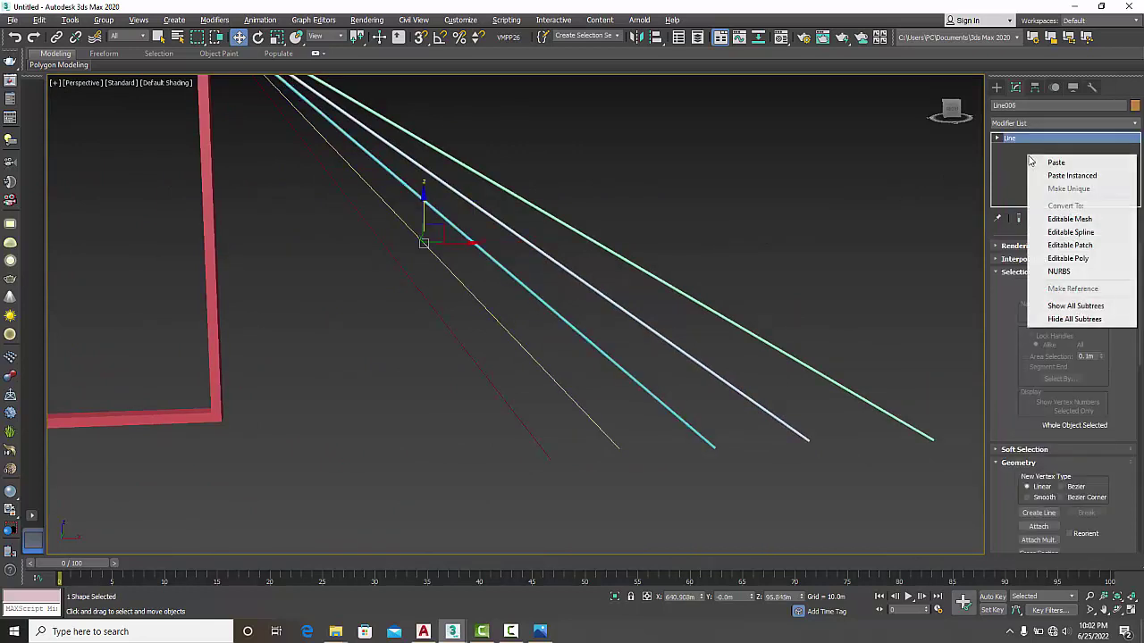
pyautogui.click(1056, 162)
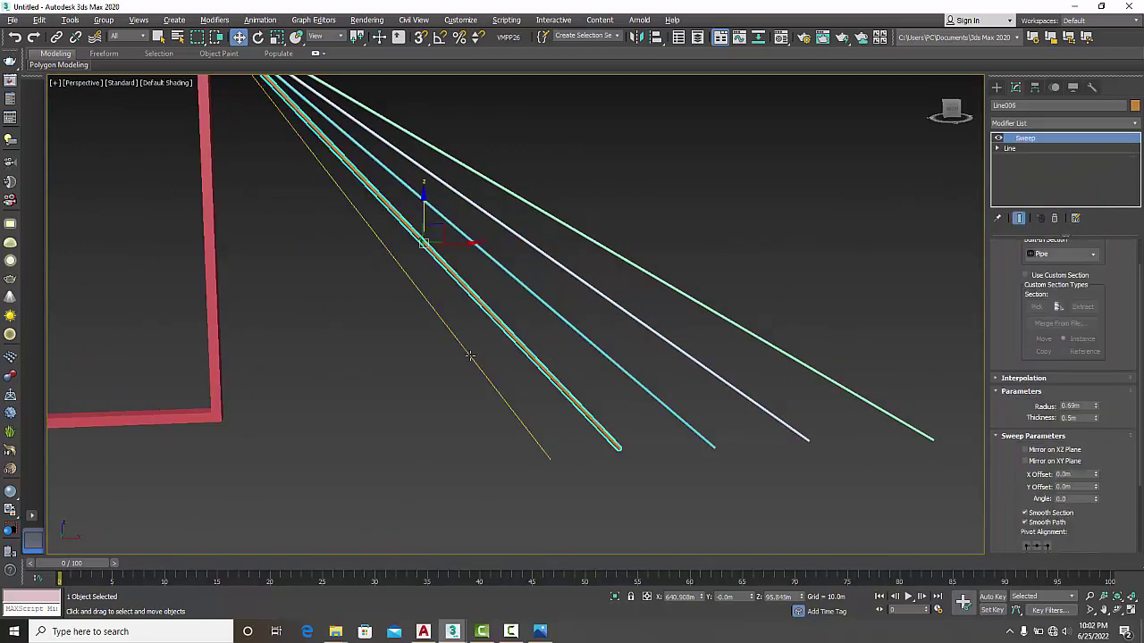
pyautogui.hotkey('ctrl', 'z')
pyautogui.hotkey('ctrl', 'z')
pyautogui.rightClick(1032, 167)
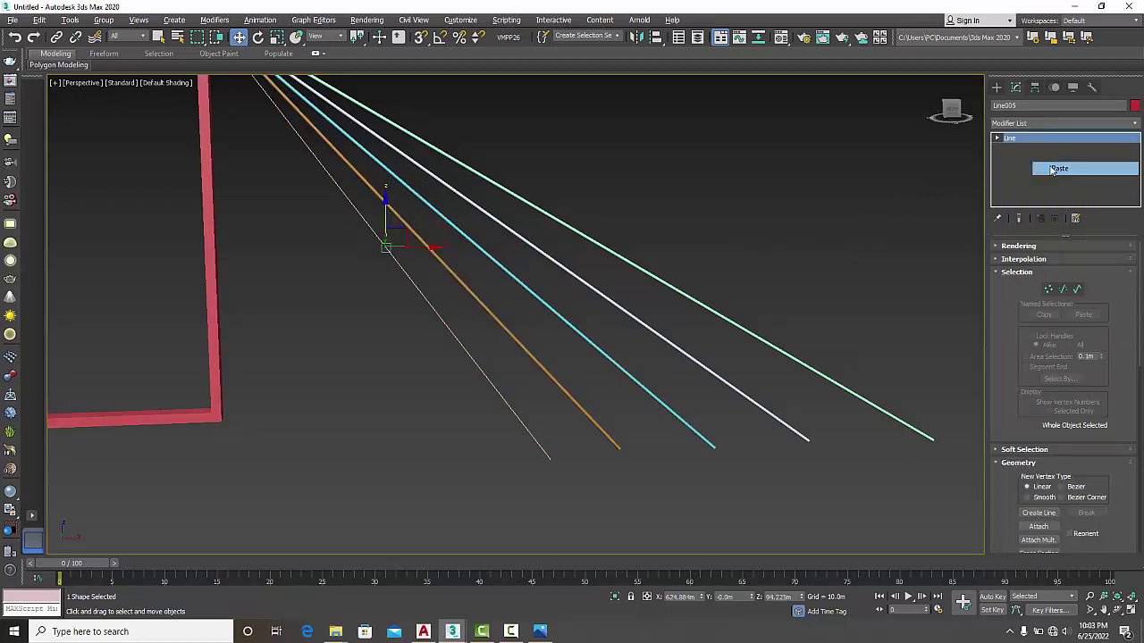
pyautogui.click(1054, 168)
pyautogui.click(478, 356)
# Step: Switch to the bridge.max scene and deselect the stay-cable group on the portal frame
pyautogui.scroll(-6, 466, 380)
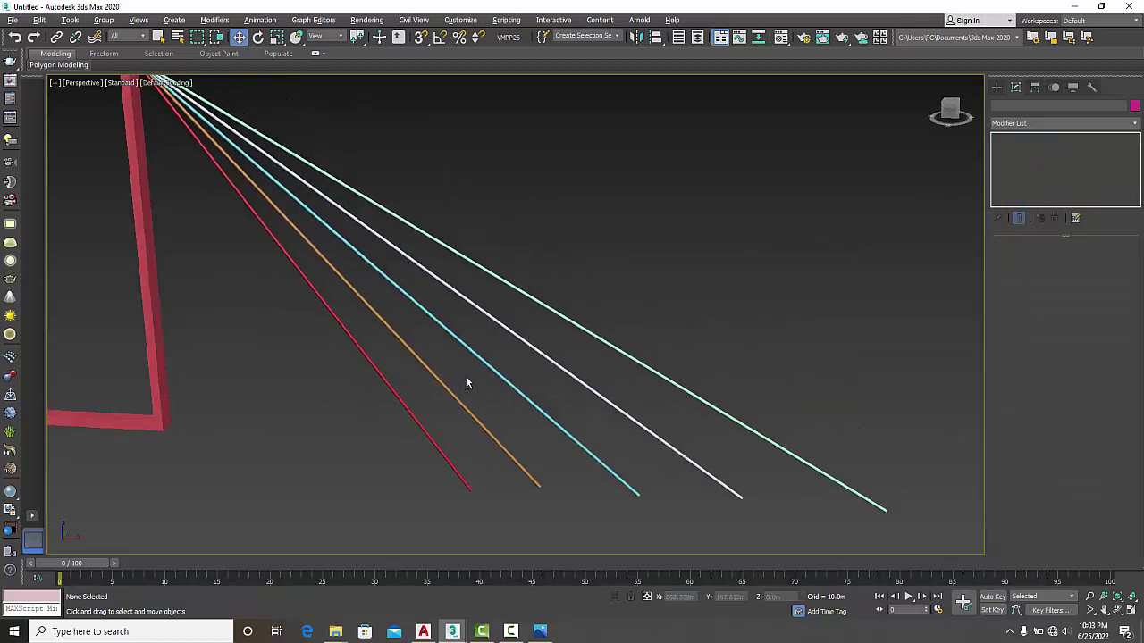
pyautogui.keyDown('alt'); pyautogui.moveTo(485, 434); pyautogui.dragTo(547, 413, button='middle'); pyautogui.keyUp('alt')
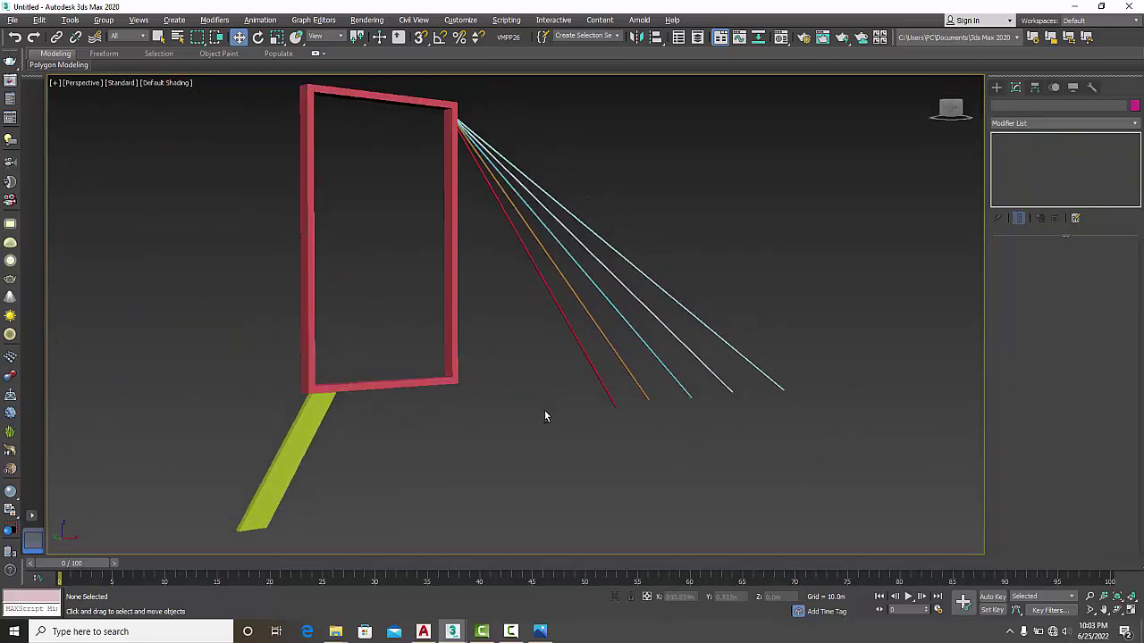
pyautogui.hotkey('alt', 'w')
pyautogui.hotkey('alt', 'w')
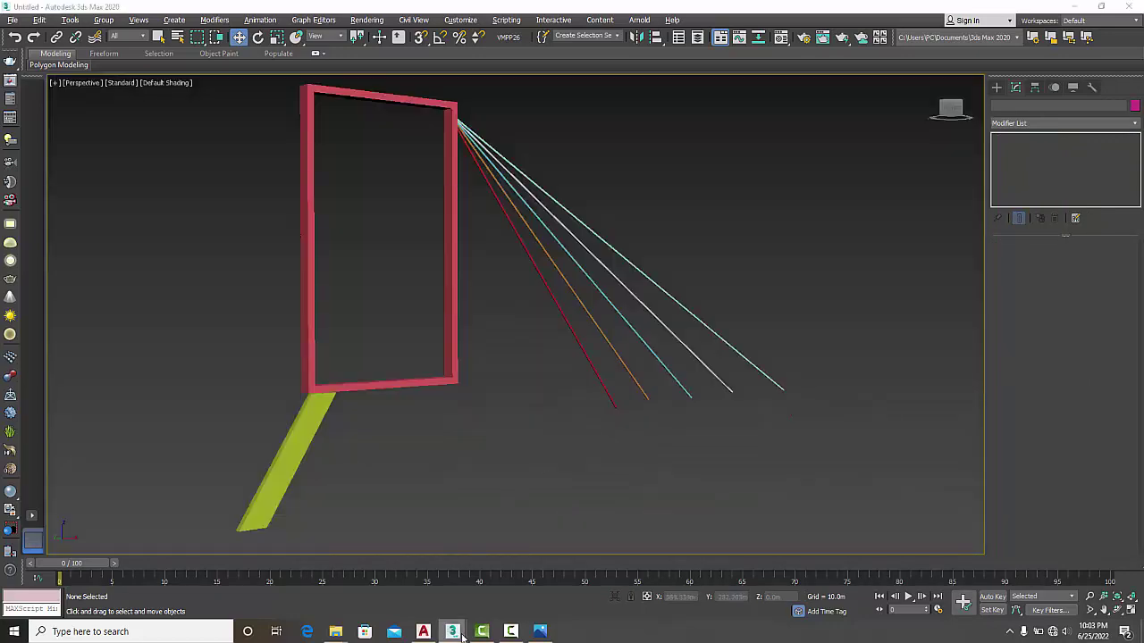
pyautogui.moveTo(452, 632)
pyautogui.click(496, 545)
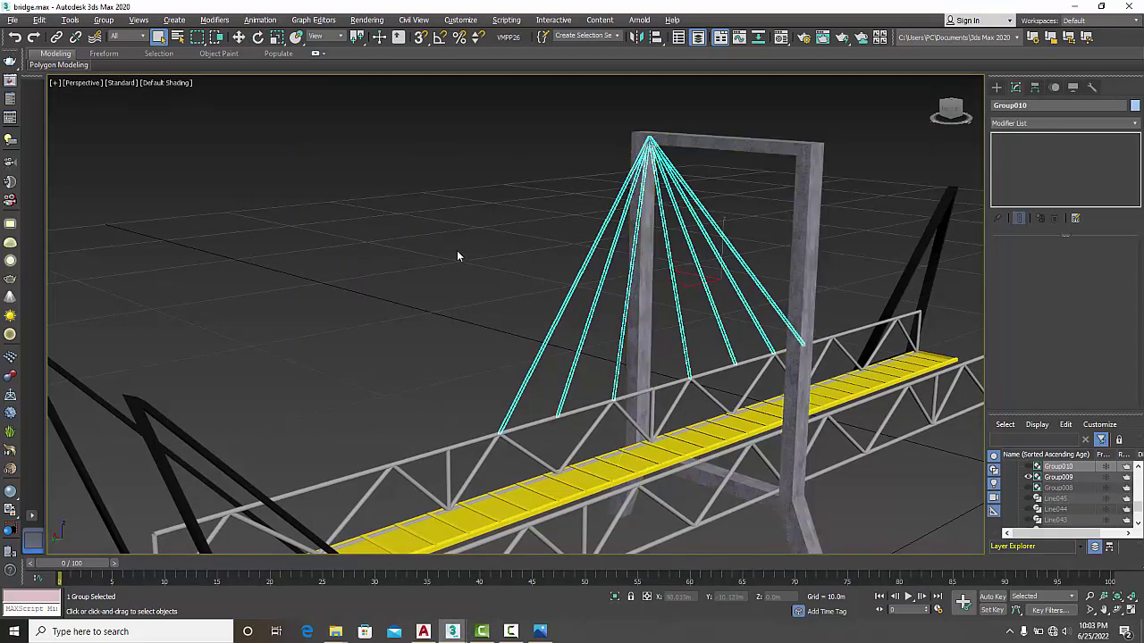
pyautogui.click(458, 159)
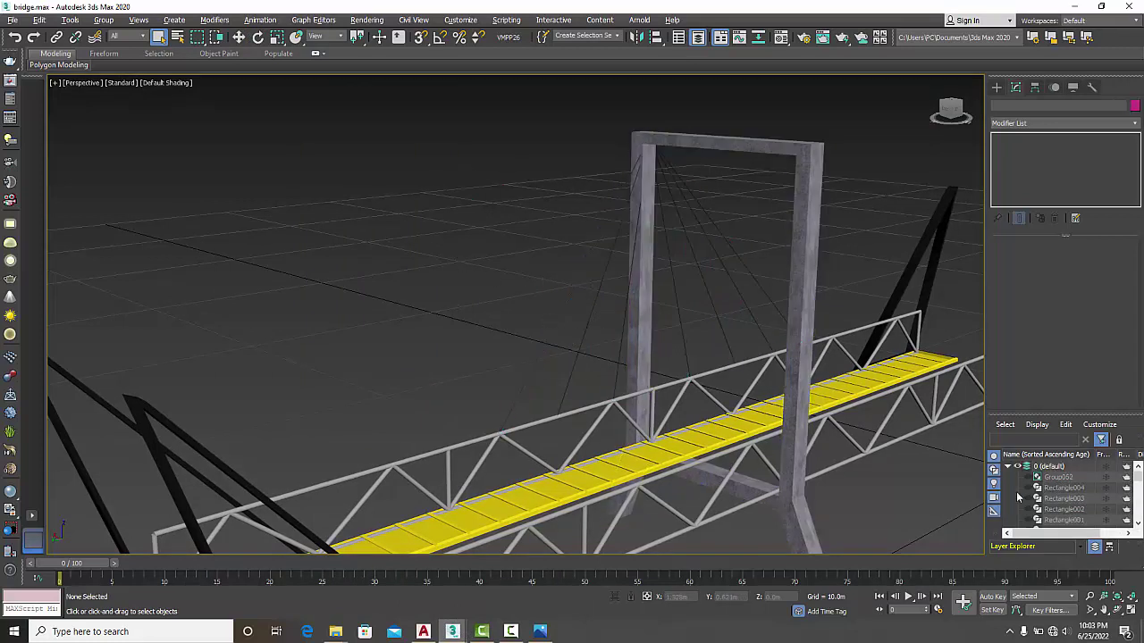
# Step: Unhide the hidden lines Line018 through Line023 in the reference bridge scene
pyautogui.moveTo(1138, 480); pyautogui.dragTo(1137, 512)
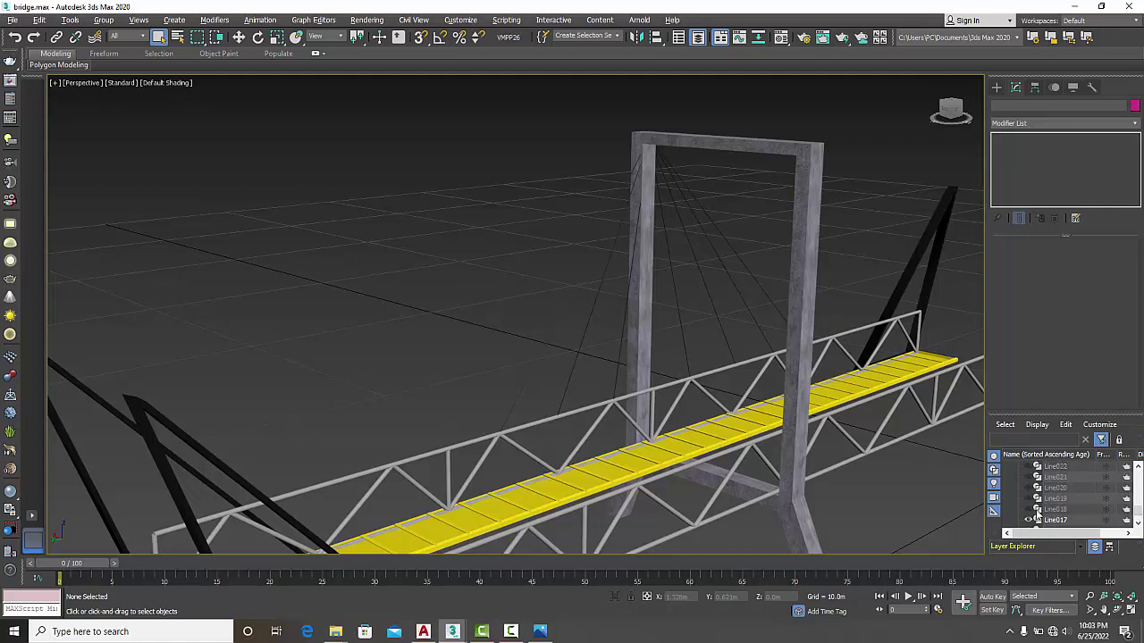
pyautogui.click(1028, 512)
pyautogui.click(1027, 487)
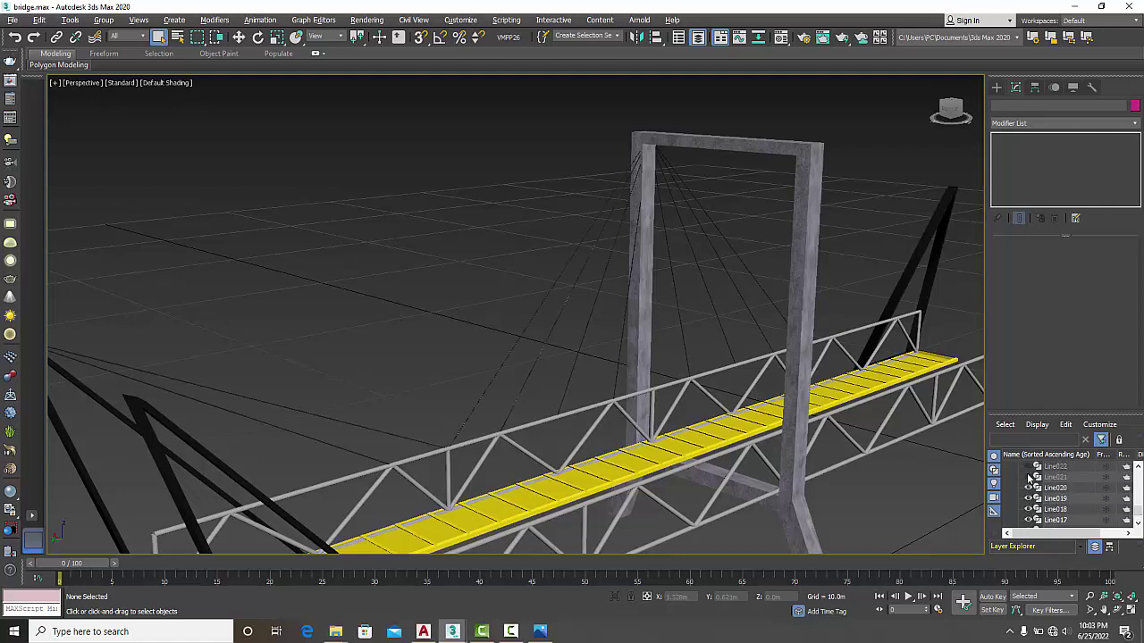
pyautogui.click(1028, 477)
pyautogui.scroll(1, 1034, 477)
pyautogui.click(1029, 487)
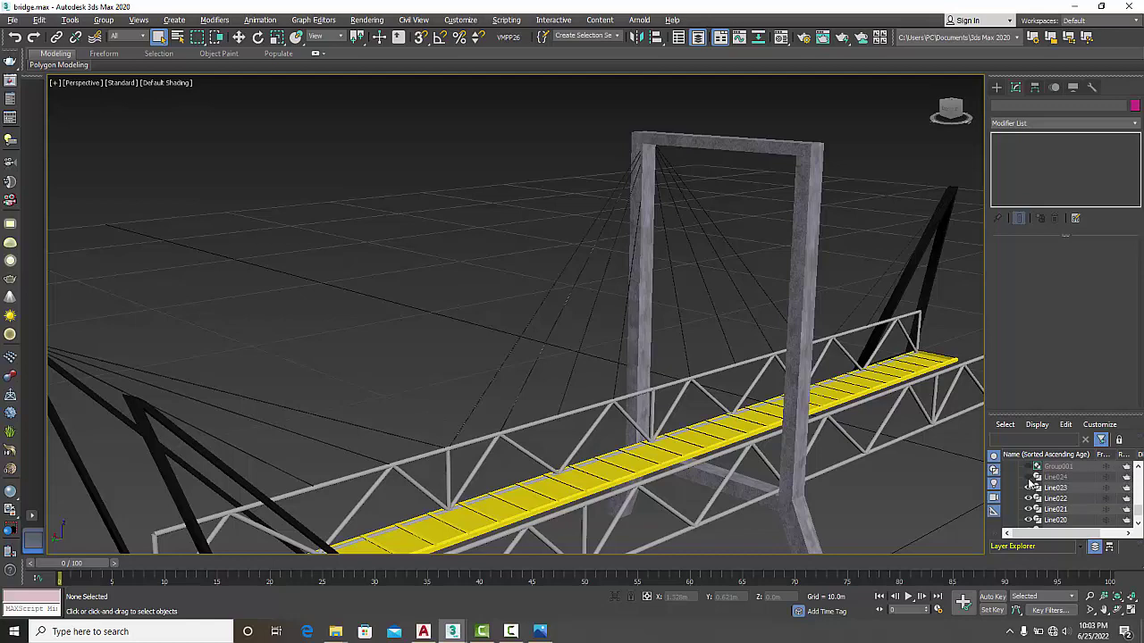
# Step: Unhide Group001 and the cable lines Line024 through Line030 of the bridge
pyautogui.click(1028, 467)
pyautogui.scroll(1, 1032, 473)
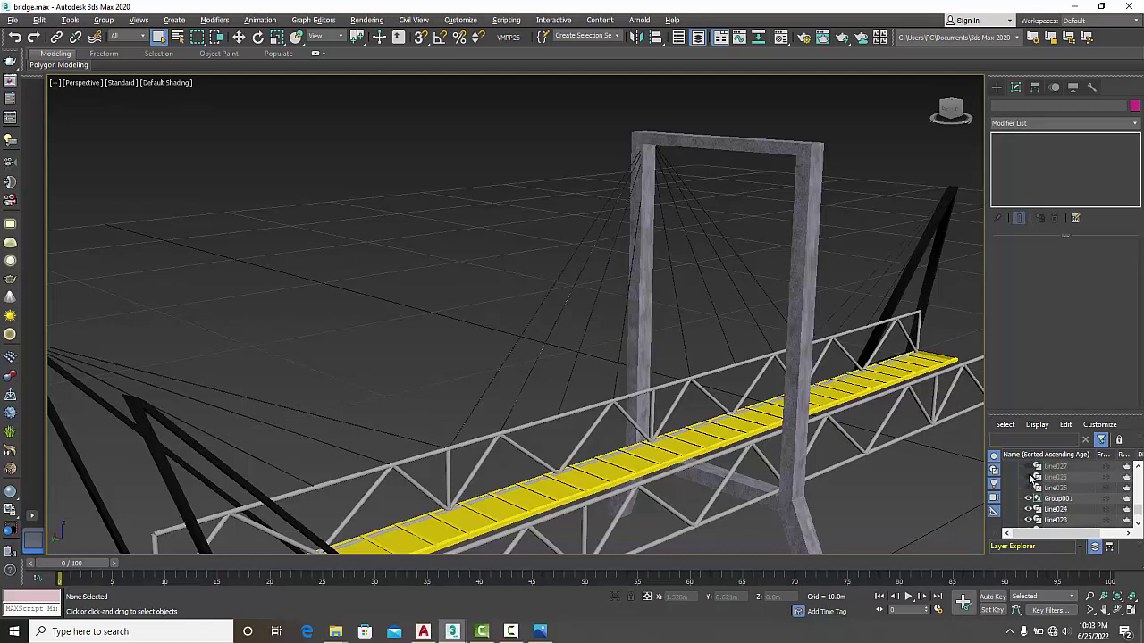
pyautogui.click(1028, 477)
pyautogui.keyDown('alt'); pyautogui.moveTo(783, 379); pyautogui.dragTo(767, 384, button='middle'); pyautogui.keyUp('alt')
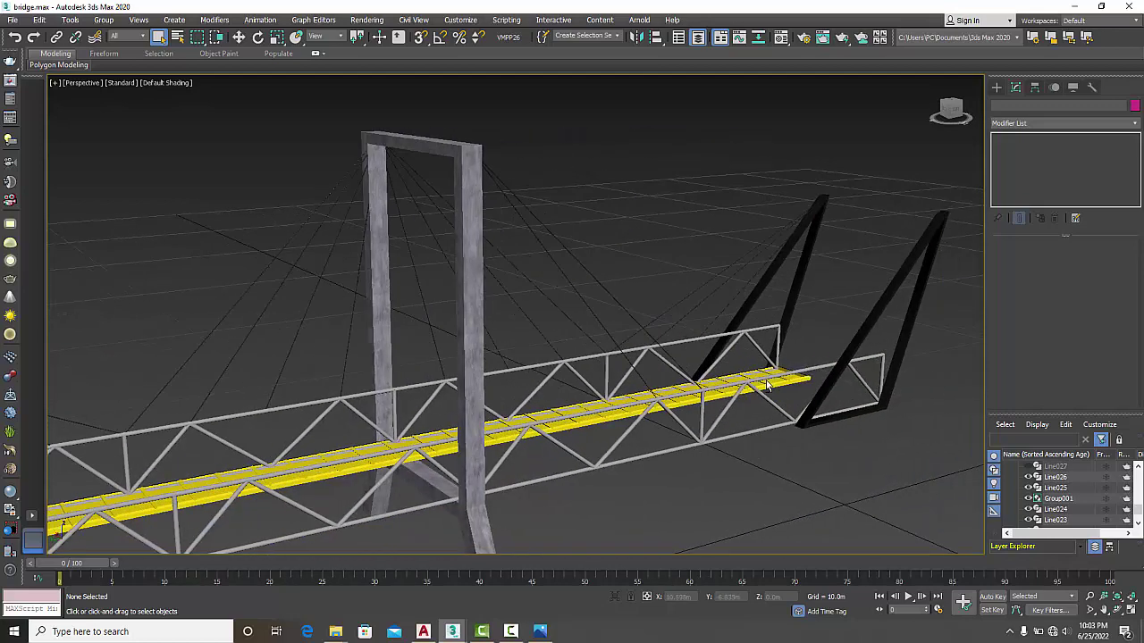
pyautogui.scroll(1, 1063, 491)
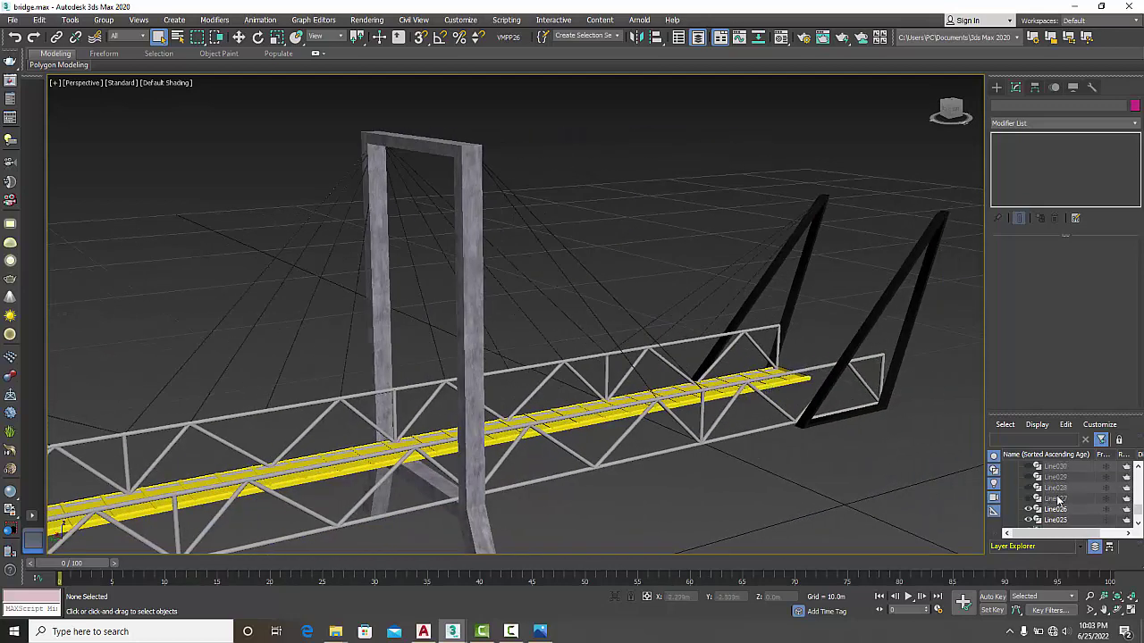
pyautogui.click(1029, 499)
pyautogui.click(1028, 487)
pyautogui.click(1027, 477)
pyautogui.click(1027, 467)
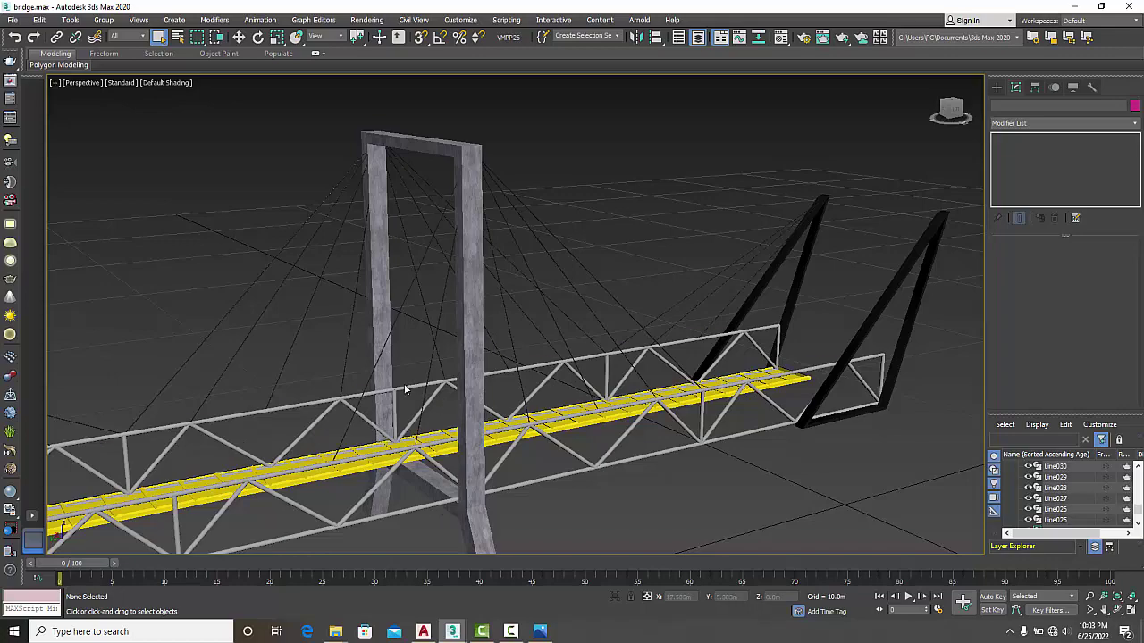
# Step: Unhide the remaining lines Line031 through Line039 of the bridge
pyautogui.moveTo(404, 390); pyautogui.dragTo(454, 414, button='middle')
pyautogui.scroll(3, 534, 421)
pyautogui.moveTo(534, 421); pyautogui.dragTo(413, 284, button='middle')
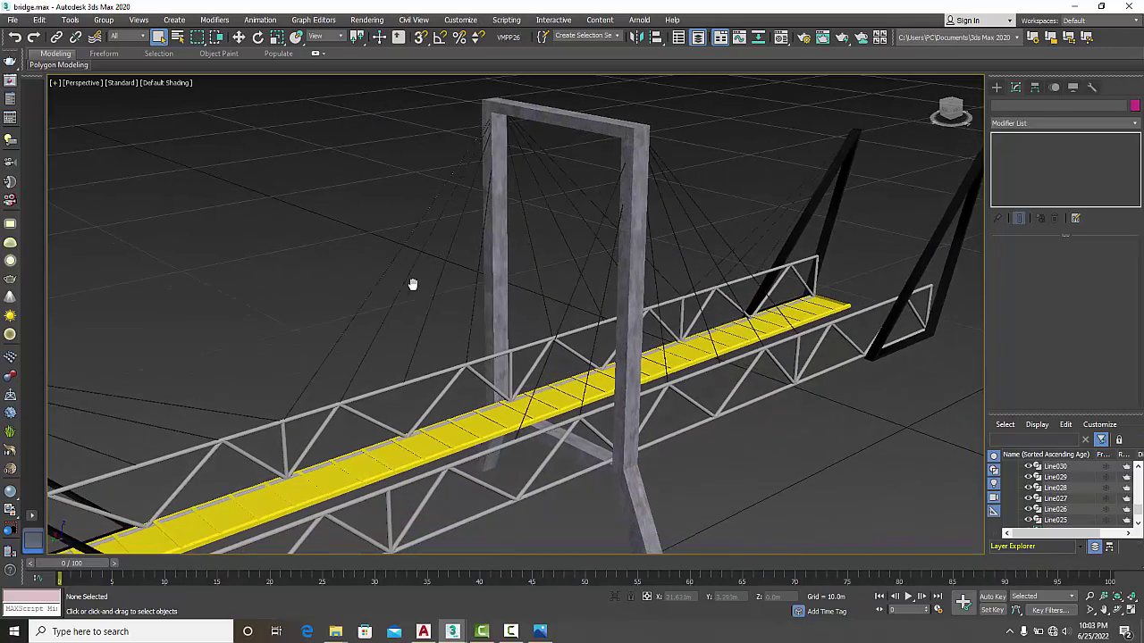
pyautogui.scroll(-5, 413, 284)
pyautogui.keyDown('alt'); pyautogui.moveTo(396, 350); pyautogui.dragTo(430, 378, button='middle'); pyautogui.keyUp('alt')
pyautogui.scroll(1, 1033, 493)
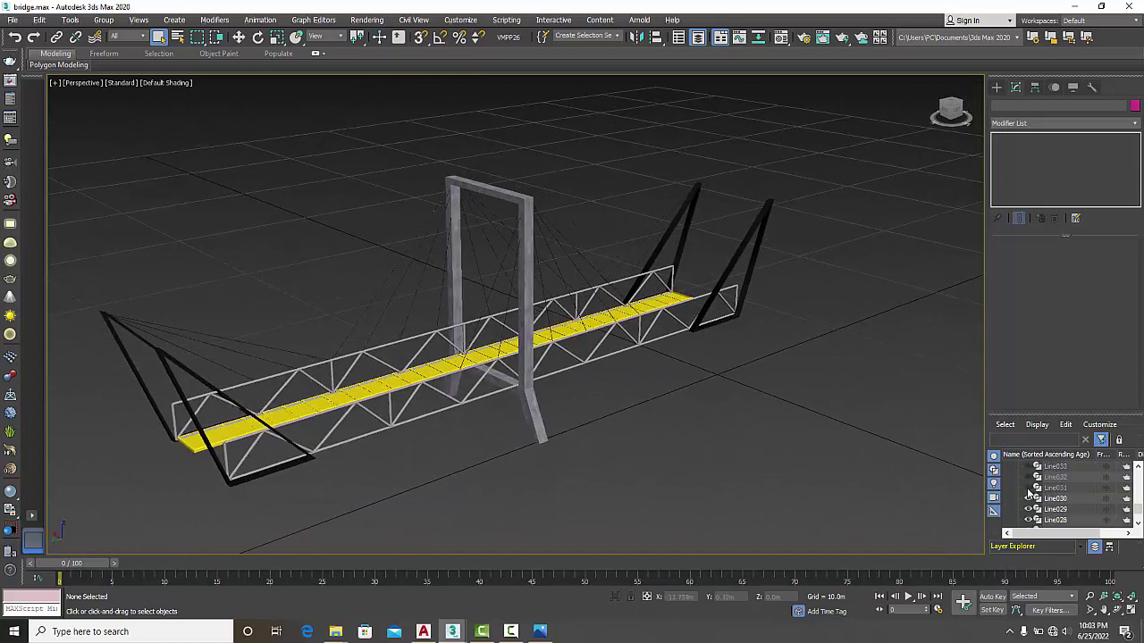
pyautogui.click(1028, 488)
pyautogui.click(1028, 478)
pyautogui.scroll(1, 1036, 490)
pyautogui.click(1028, 488)
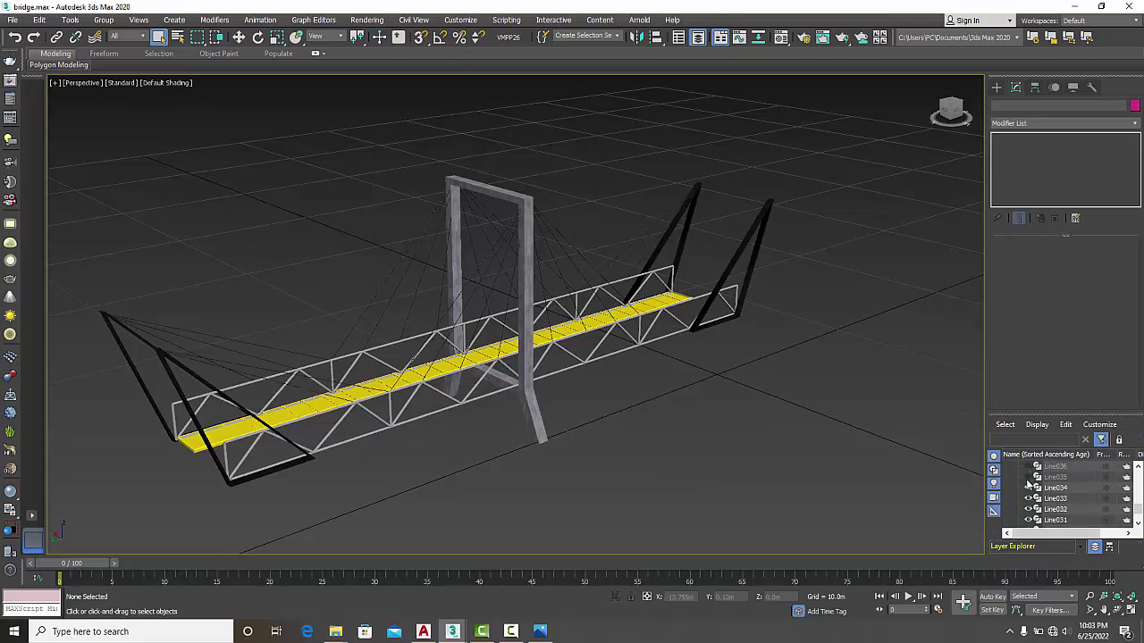
pyautogui.click(1028, 477)
pyautogui.scroll(1, 1028, 480)
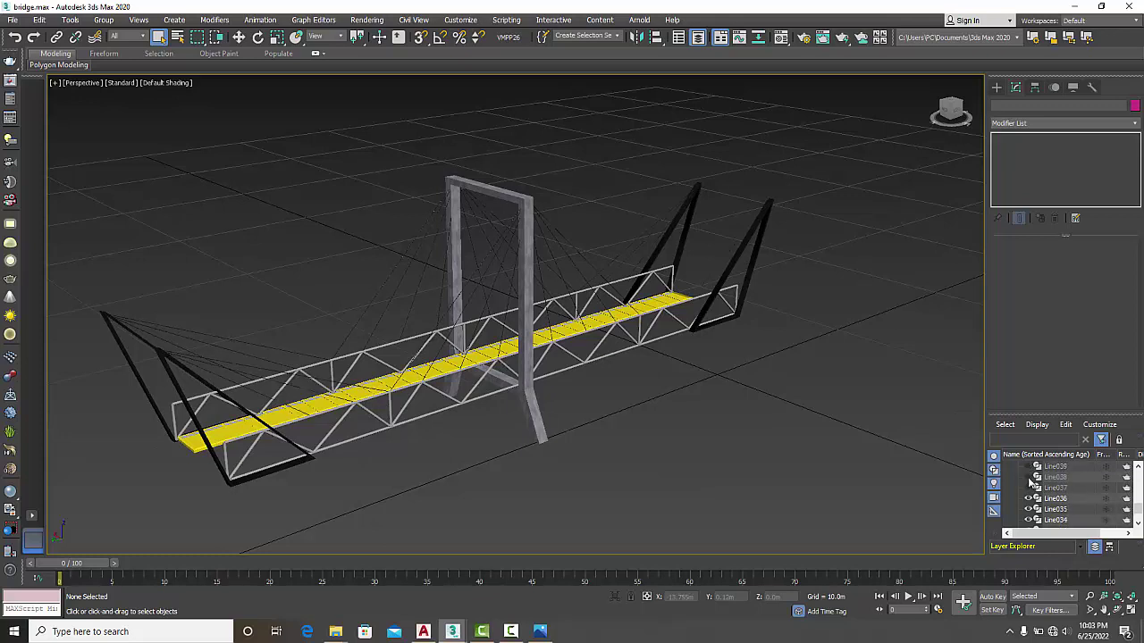
pyautogui.click(1028, 477)
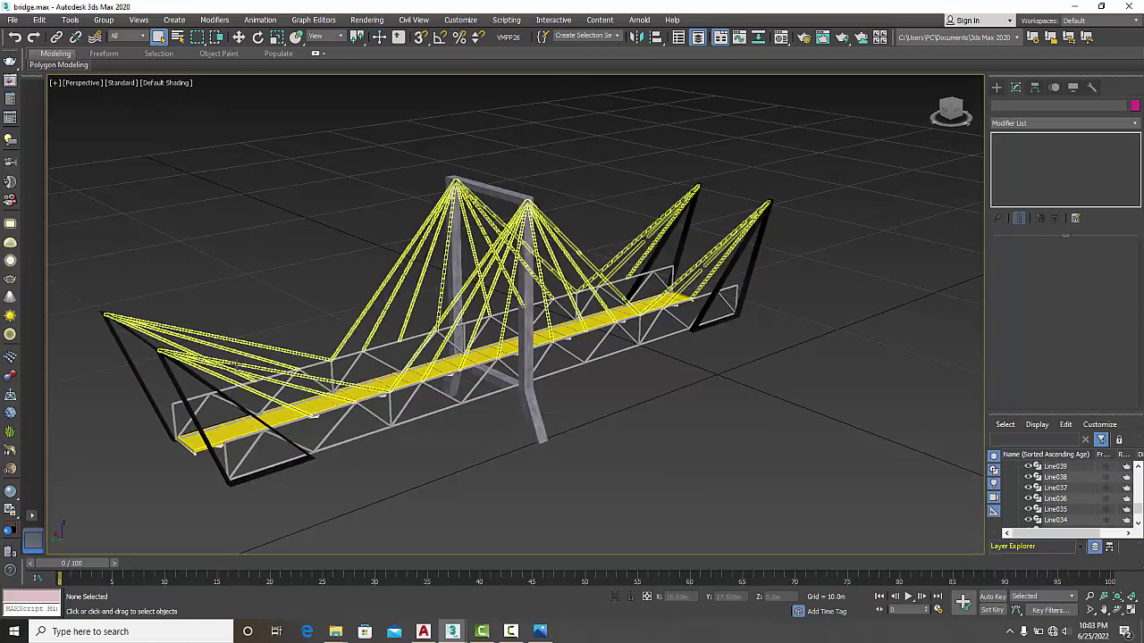
# Step: Select the cable group and unhide the deck parts Object001, Box002, Line040 and Box003
pyautogui.click(356, 354)
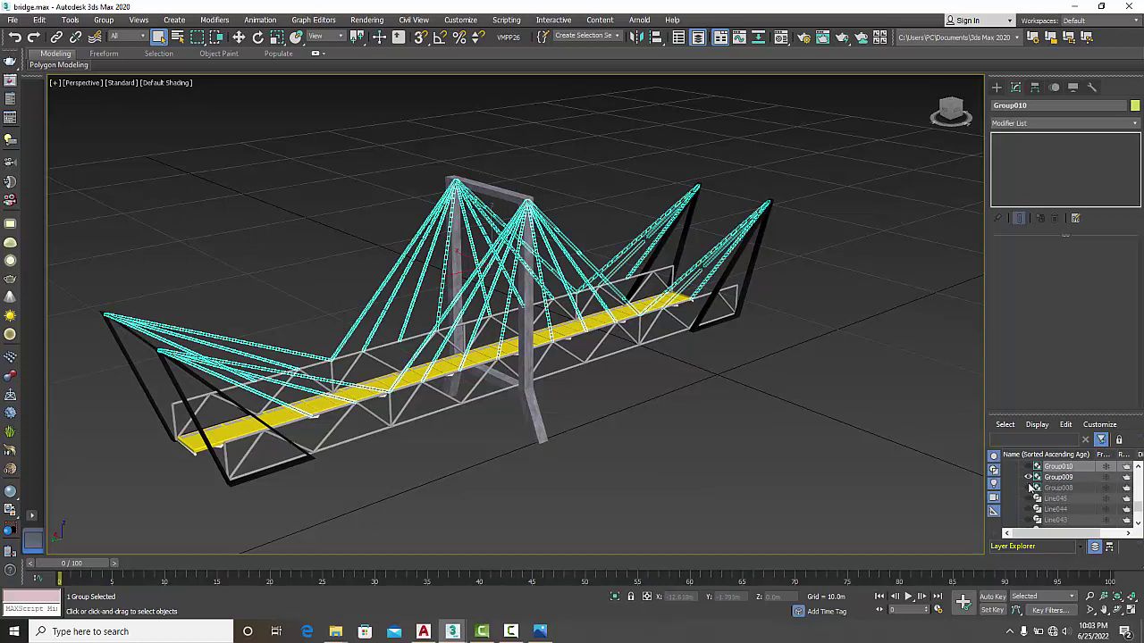
pyautogui.scroll(-5, 1031, 492)
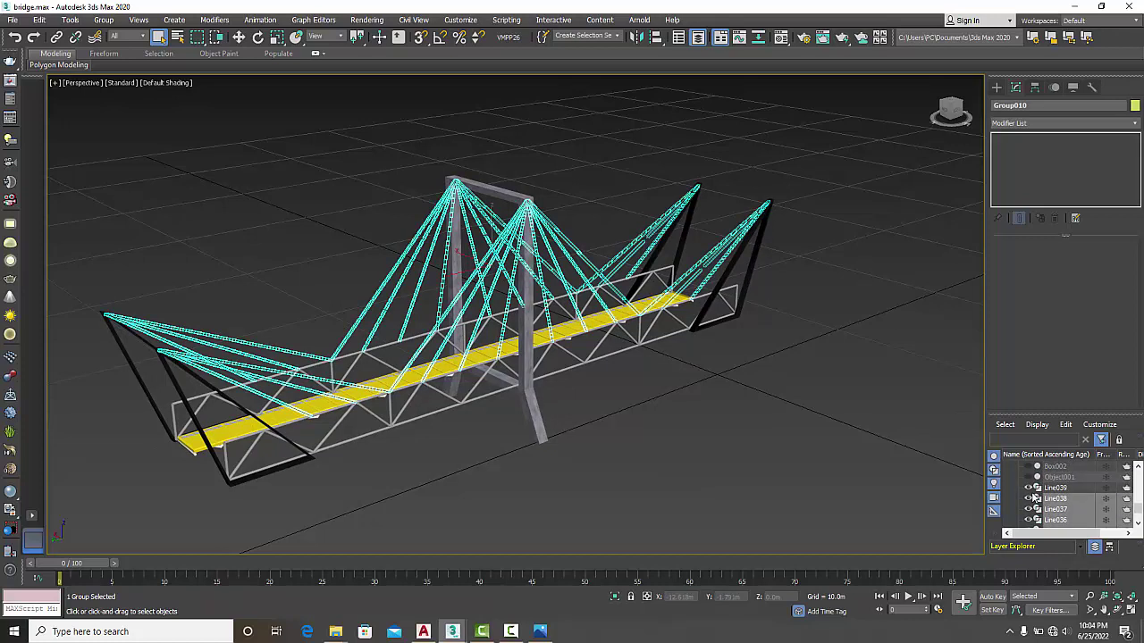
pyautogui.scroll(1, 1034, 496)
pyautogui.click(1027, 509)
pyautogui.click(1028, 498)
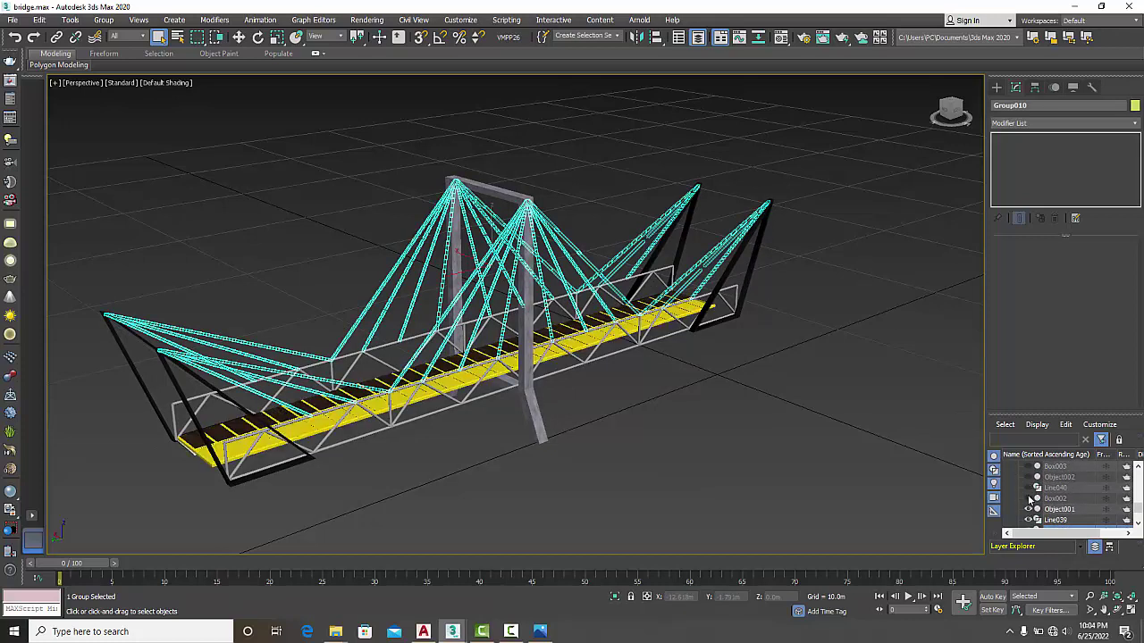
pyautogui.click(1028, 487)
pyautogui.click(1028, 465)
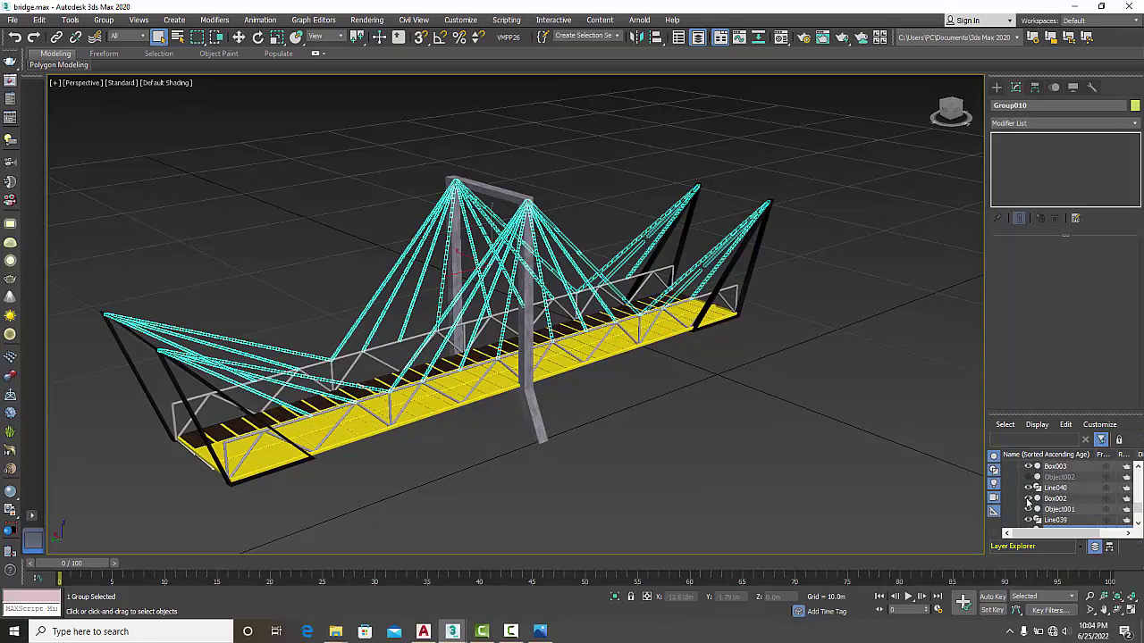
# Step: Hide Box002, Object001 and Line039 to examine the zigzag bracing under the deck, and restore their visibility
pyautogui.click(1028, 497)
pyautogui.click(1027, 508)
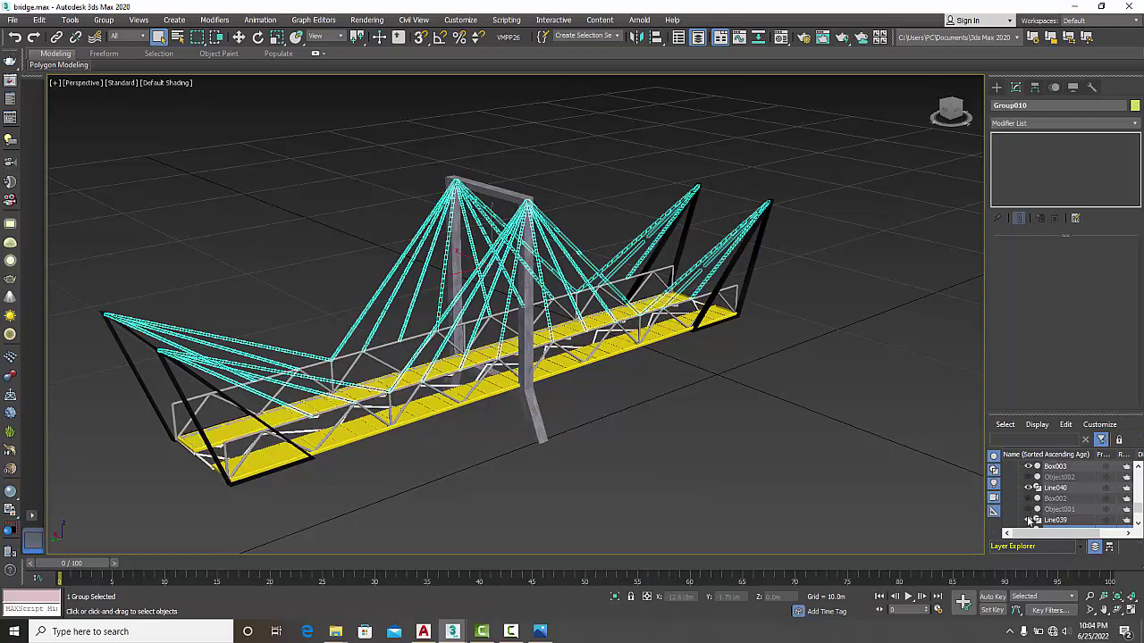
pyautogui.click(1027, 519)
pyautogui.scroll(-1, 1030, 522)
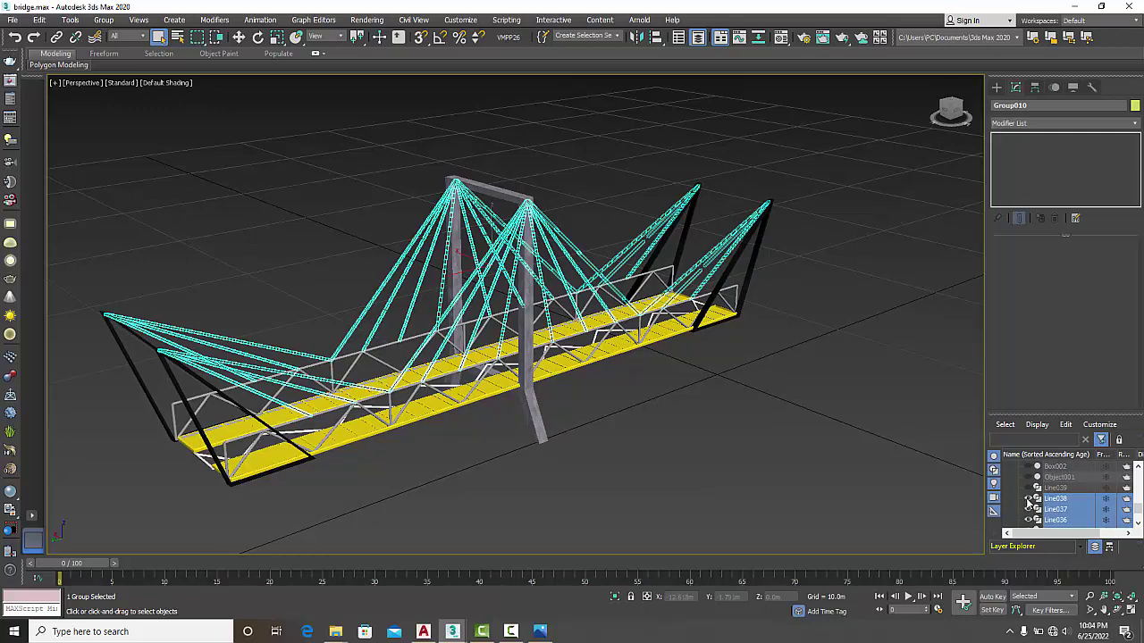
pyautogui.click(1027, 487)
pyautogui.scroll(5, 284, 465)
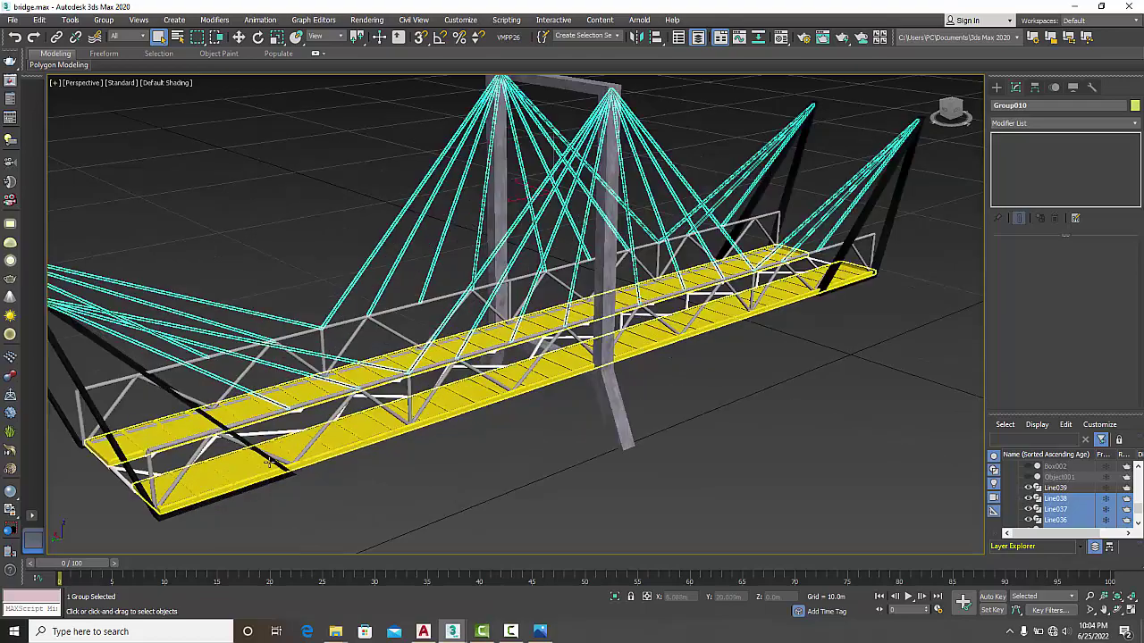
pyautogui.keyDown('alt'); pyautogui.moveTo(284, 465); pyautogui.dragTo(423, 466, button='middle'); pyautogui.keyUp('alt')
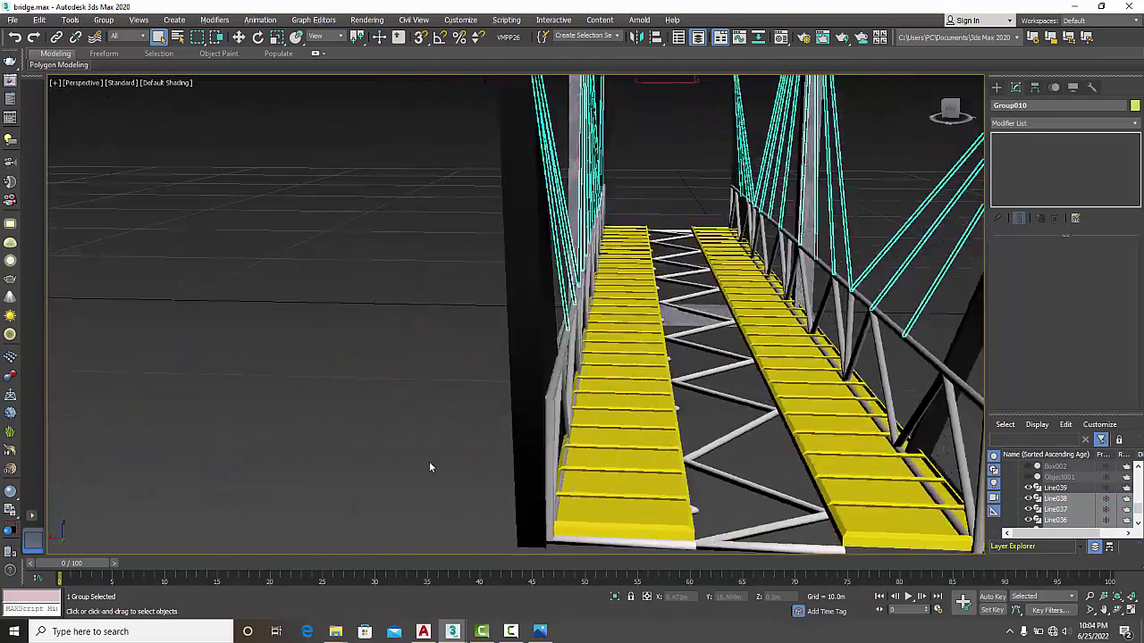
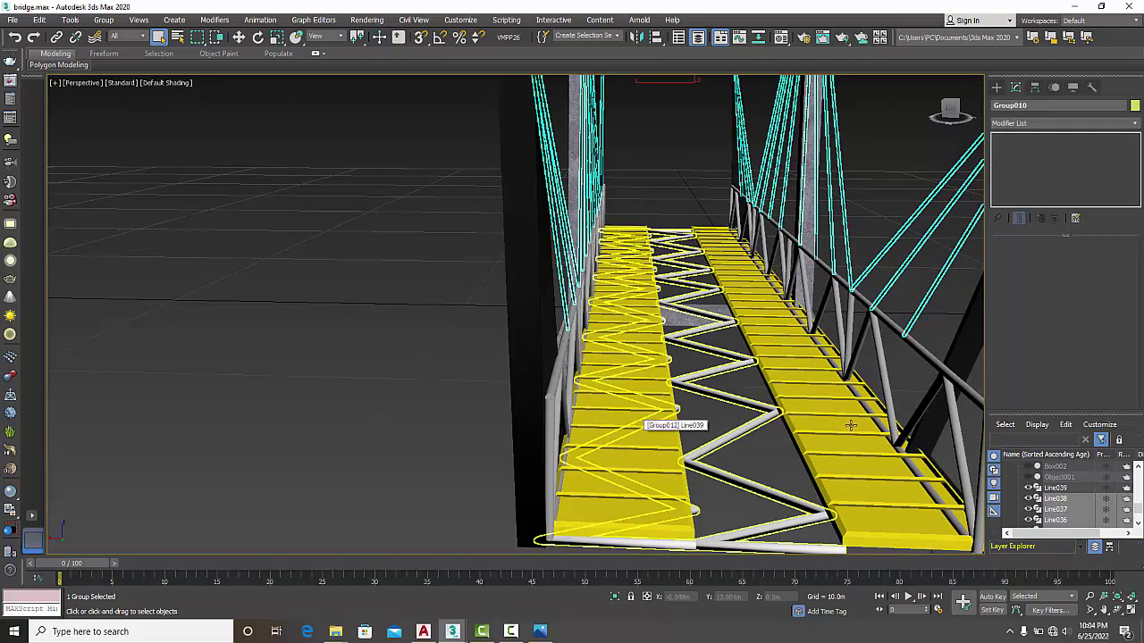
pyautogui.click(1036, 478)
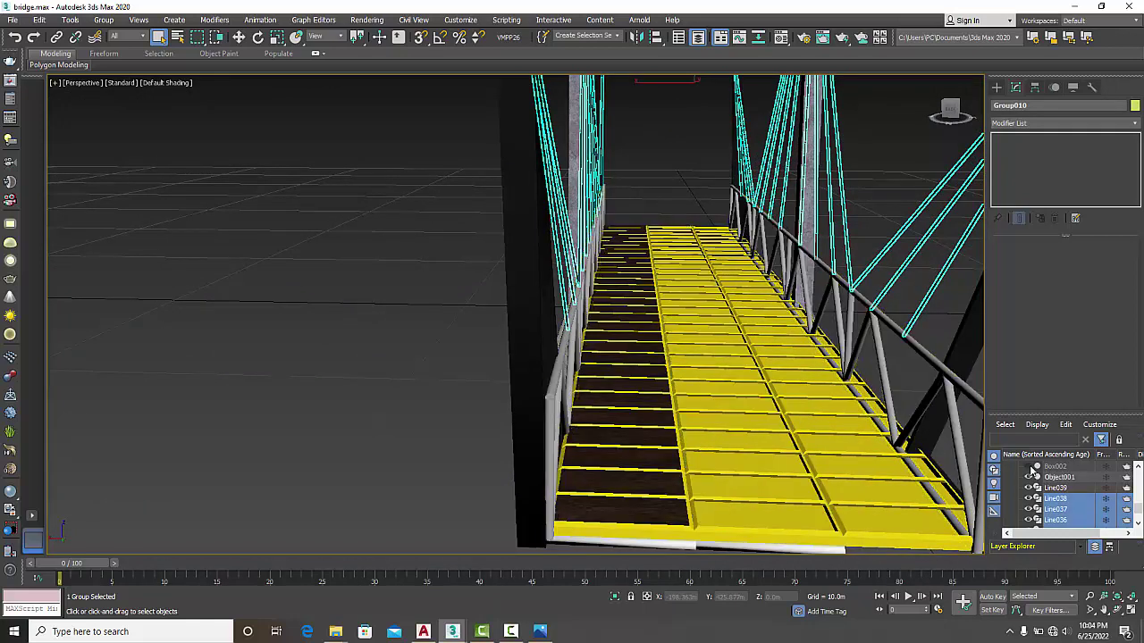
pyautogui.scroll(-2, 738, 453)
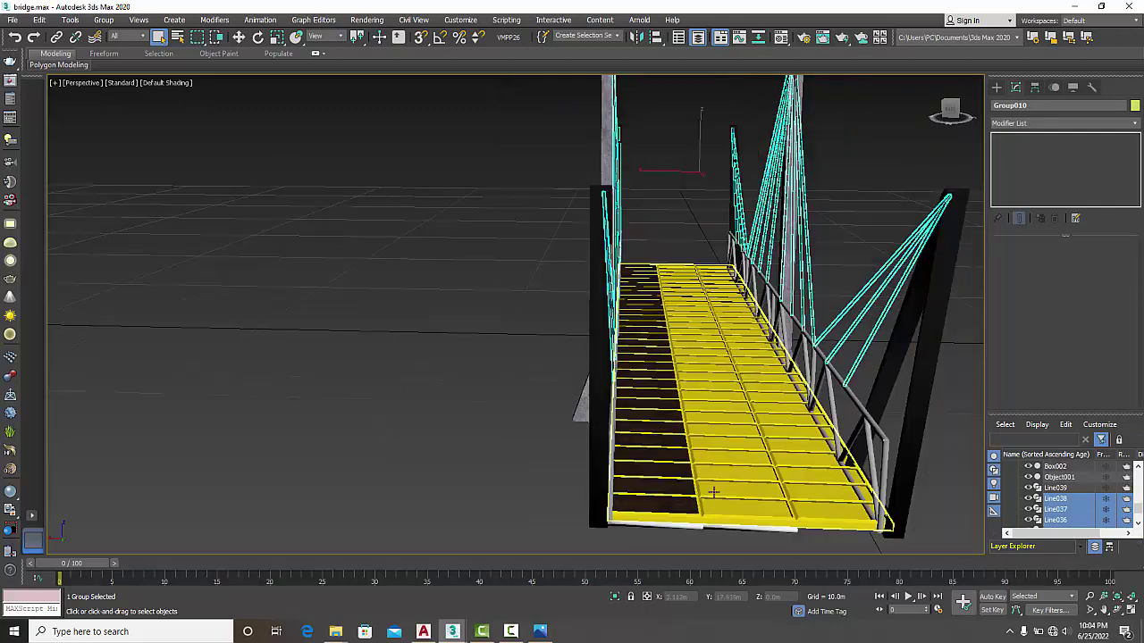
# Step: Switch to the untitled 3ds Max scene and examine the truss panel, triangular frame and tower parts
pyautogui.click(452, 631)
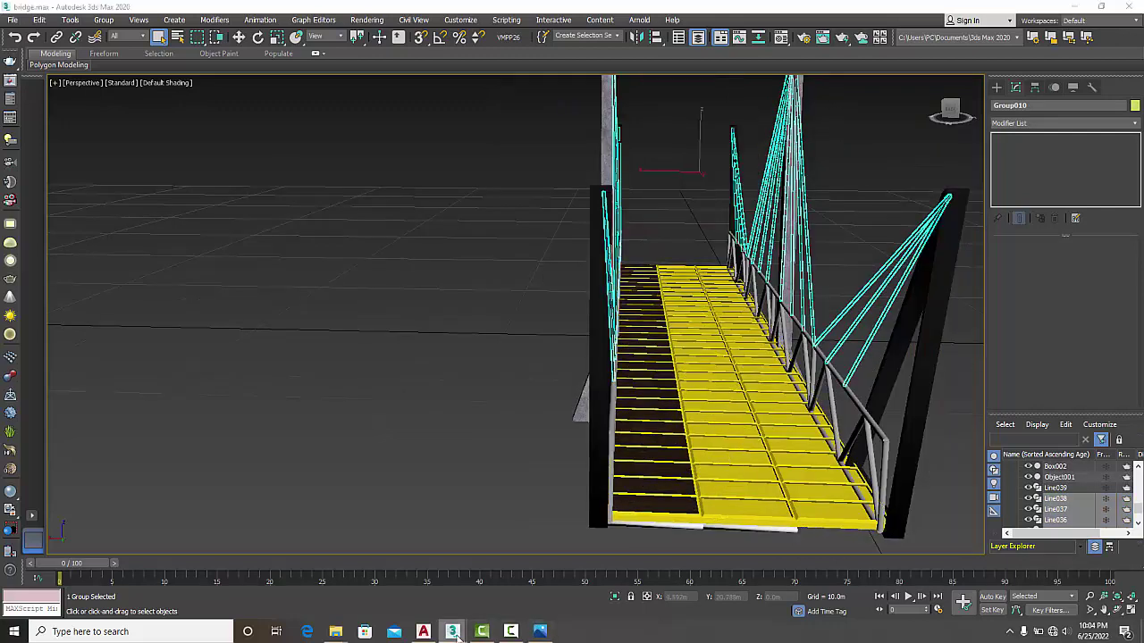
pyautogui.click(440, 610)
pyautogui.scroll(-3, 420, 478)
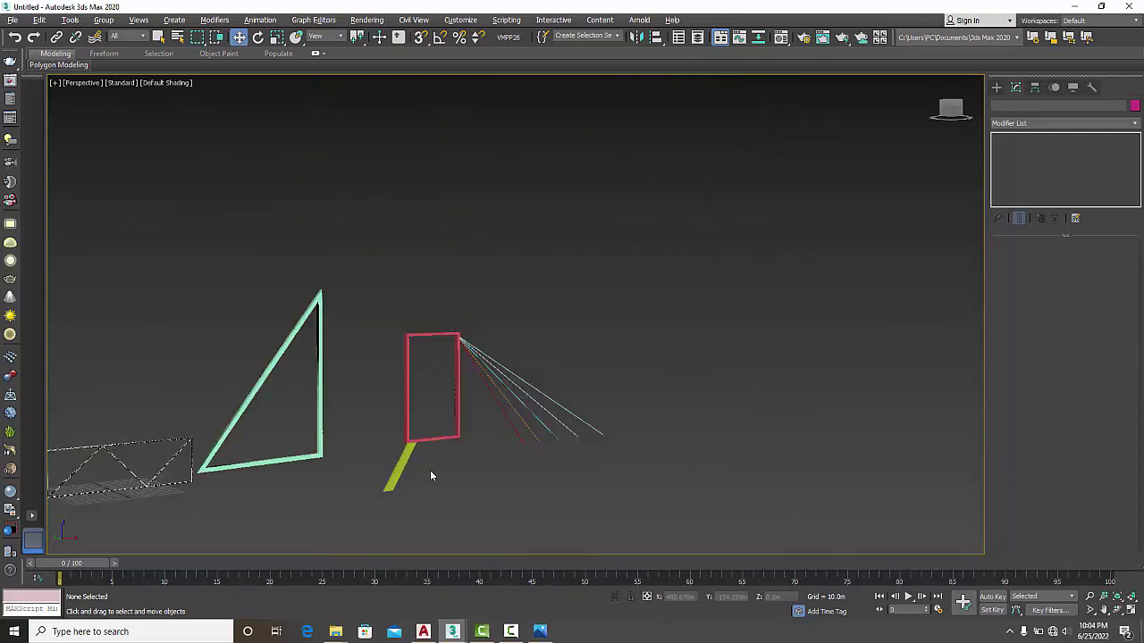
pyautogui.moveTo(253, 481); pyautogui.dragTo(434, 439, button='middle')
pyautogui.scroll(4, 406, 464)
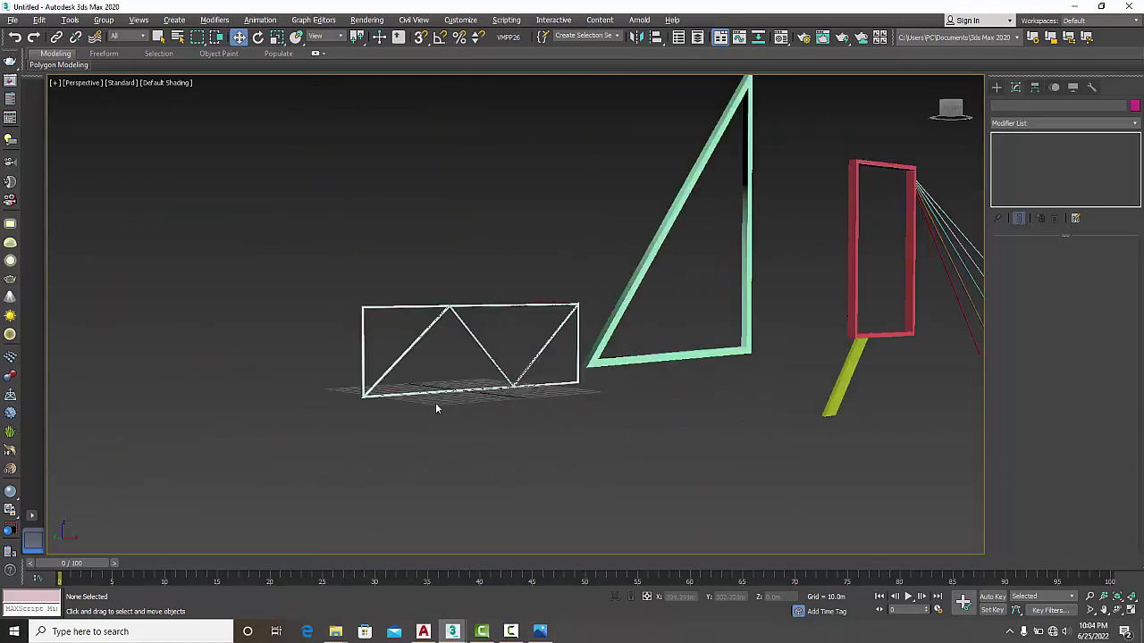
# Step: Return to the bridge.max scene, clear the cable selection and examine the whole bridge from its end
pyautogui.click(452, 631)
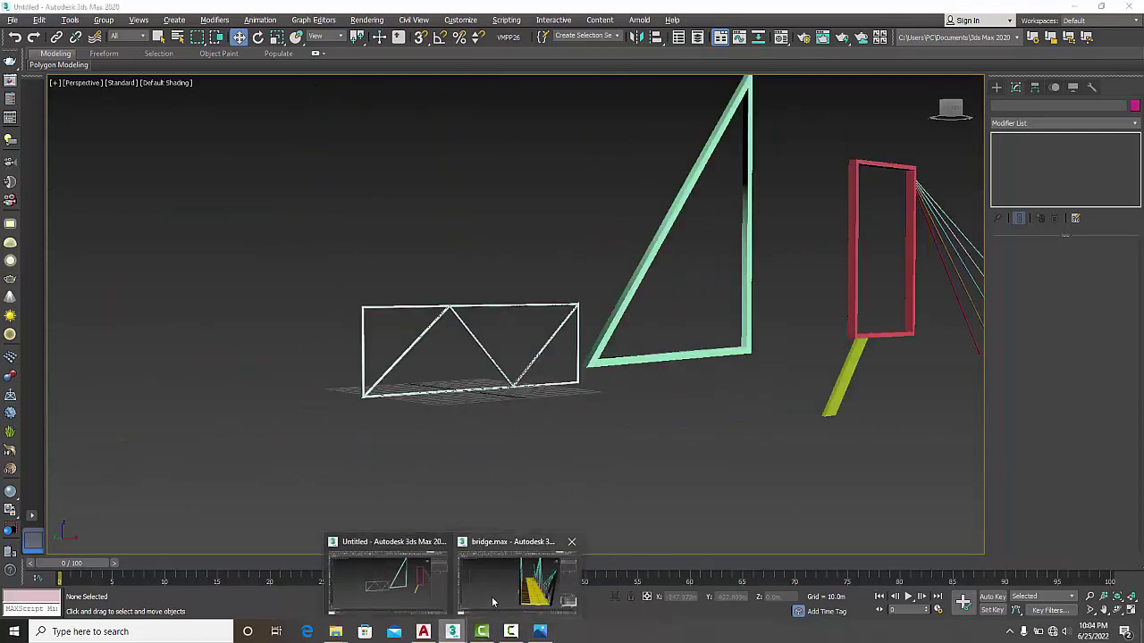
pyautogui.click(386, 579)
pyautogui.scroll(-4, 727, 435)
pyautogui.keyDown('alt'); pyautogui.moveTo(726, 435); pyautogui.dragTo(631, 443, button='middle'); pyautogui.keyUp('alt')
pyautogui.scroll(2, 631, 442)
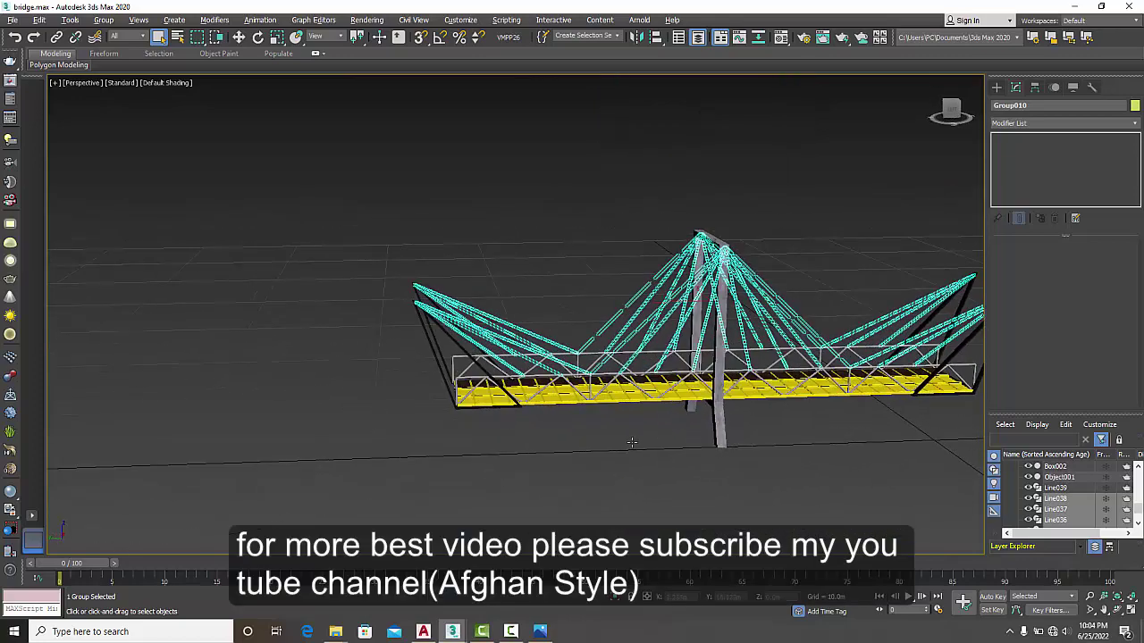
pyautogui.click(557, 279)
pyautogui.keyDown('alt'); pyautogui.moveTo(748, 436); pyautogui.dragTo(447, 450, button='middle'); pyautogui.keyUp('alt')
pyautogui.scroll(2, 566, 460)
pyautogui.keyDown('alt'); pyautogui.moveTo(566, 459); pyautogui.dragTo(596, 437, button='middle'); pyautogui.keyUp('alt')
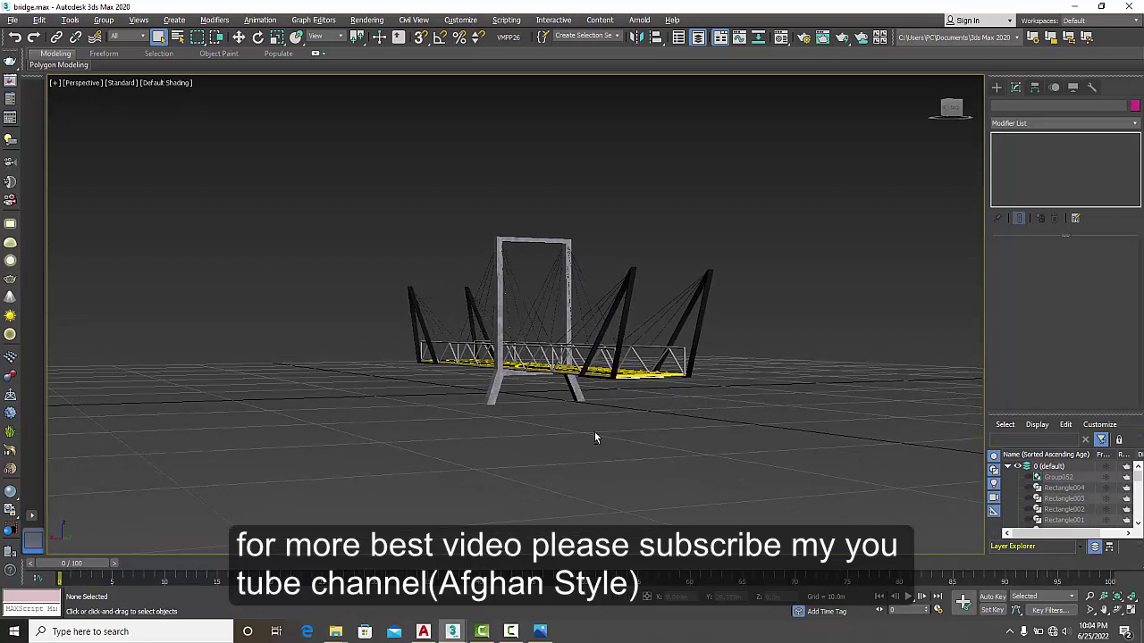
# Step: Unhide Object003 and Line042 to show the support frame at the bridge's end
pyautogui.scroll(-5, 1078, 509)
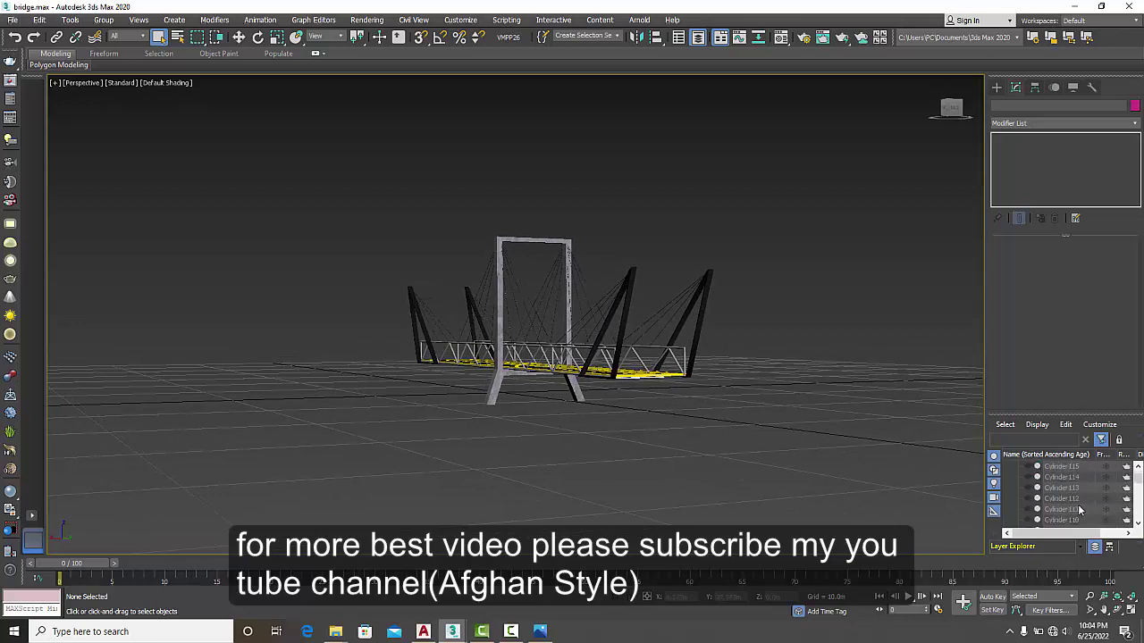
pyautogui.scroll(-8, 1075, 503)
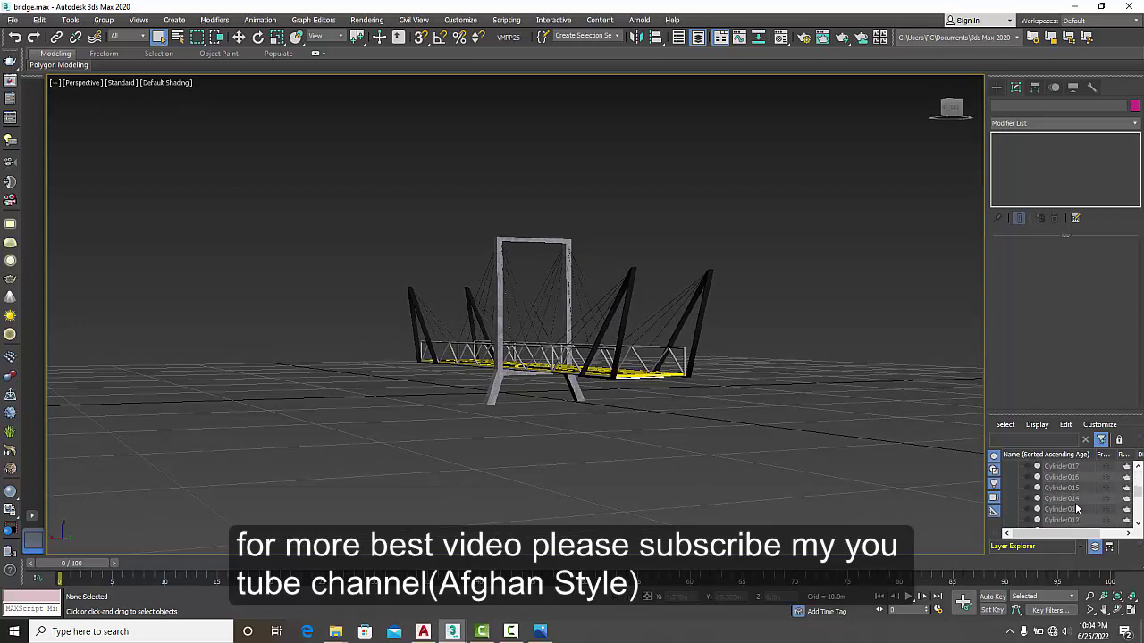
pyautogui.scroll(-8, 1075, 503)
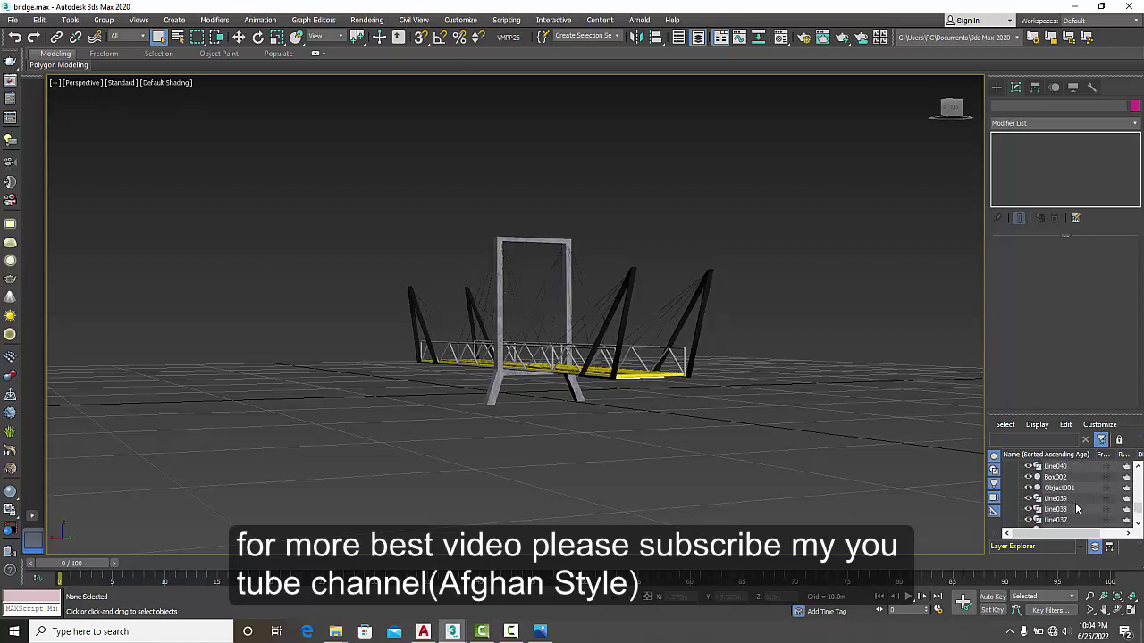
pyautogui.scroll(-3, 1074, 506)
pyautogui.click(1027, 489)
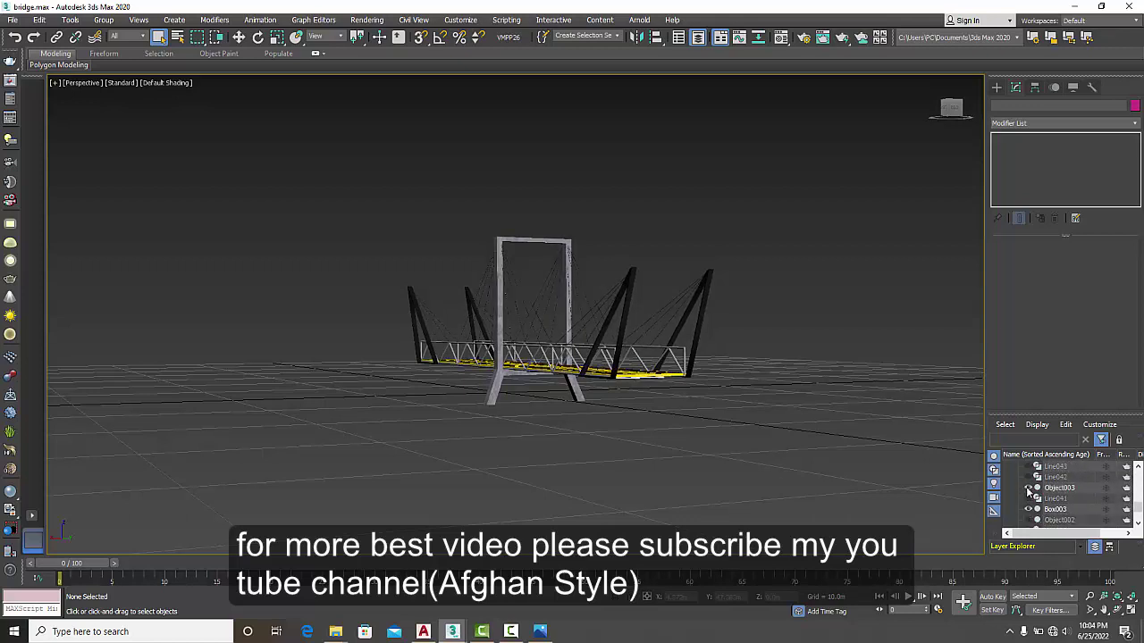
pyautogui.click(1027, 477)
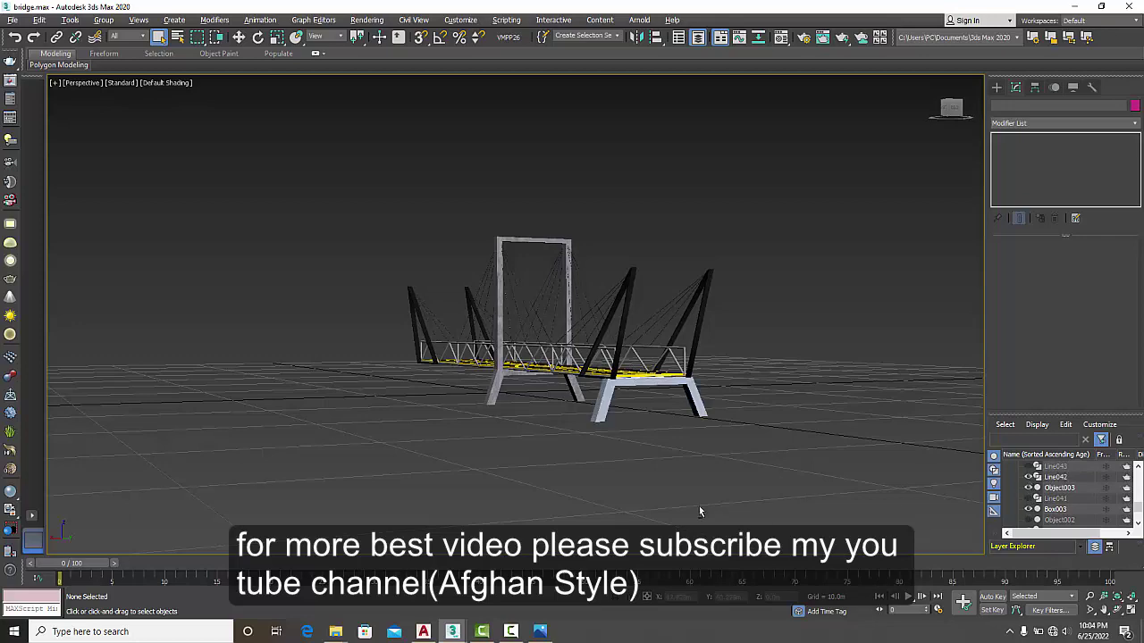
# Step: Select the support frame under the bridge's end and examine its shape and placement
pyautogui.keyDown('alt'); pyautogui.moveTo(699, 511); pyautogui.dragTo(671, 510, button='middle'); pyautogui.keyUp('alt')
pyautogui.scroll(3, 550, 384)
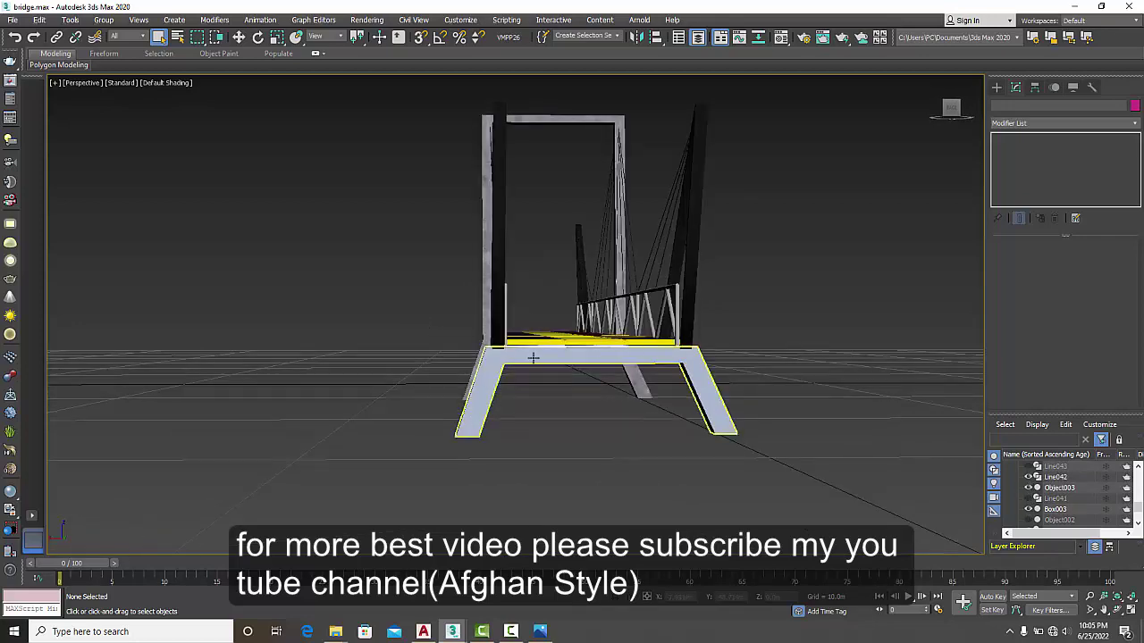
pyautogui.click(533, 357)
pyautogui.keyDown('alt'); pyautogui.moveTo(380, 433); pyautogui.dragTo(422, 450, button='middle'); pyautogui.keyUp('alt')
pyautogui.hotkey('alt', 'w')
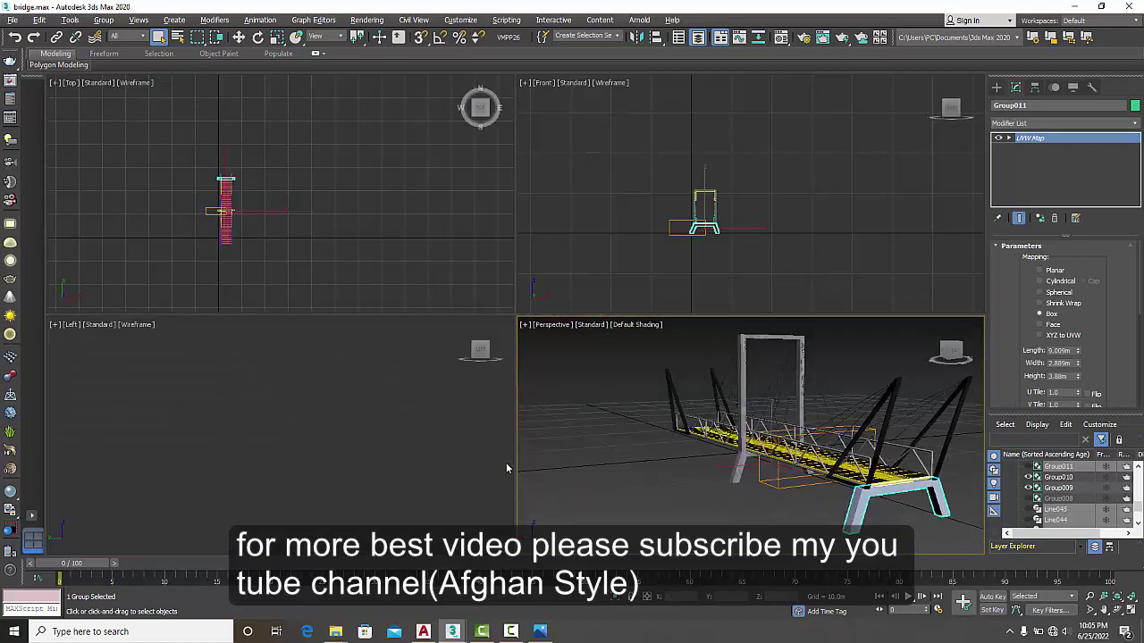
pyautogui.hotkey('alt', 'w')
# Step: Switch to the untitled 3ds Max scene with the separate bridge parts
pyautogui.moveTo(453, 632)
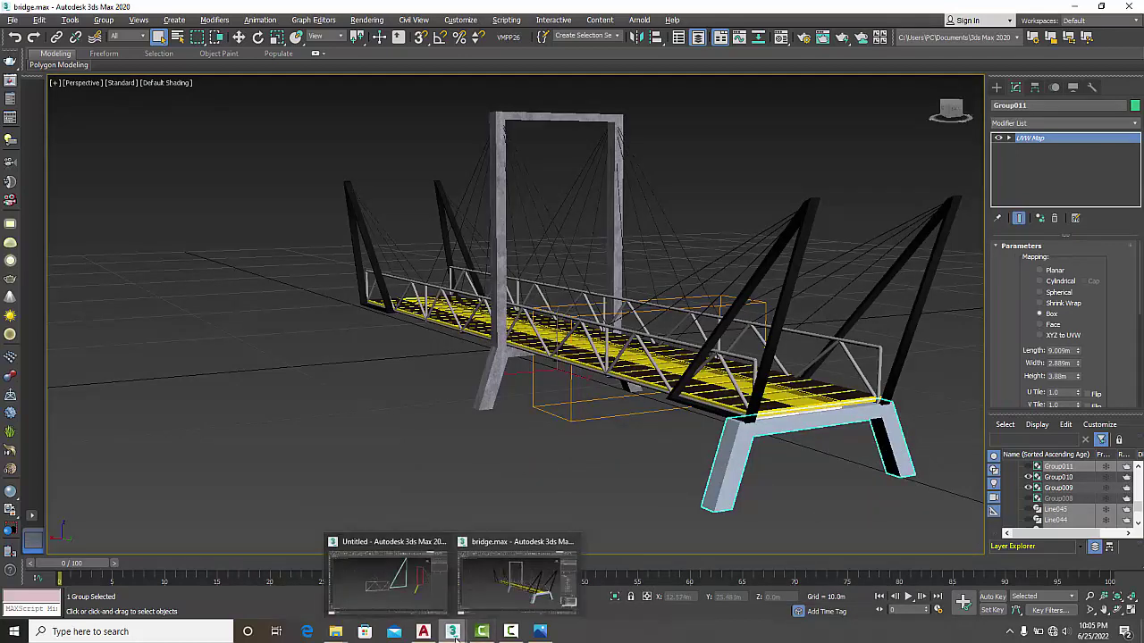
pyautogui.click(391, 585)
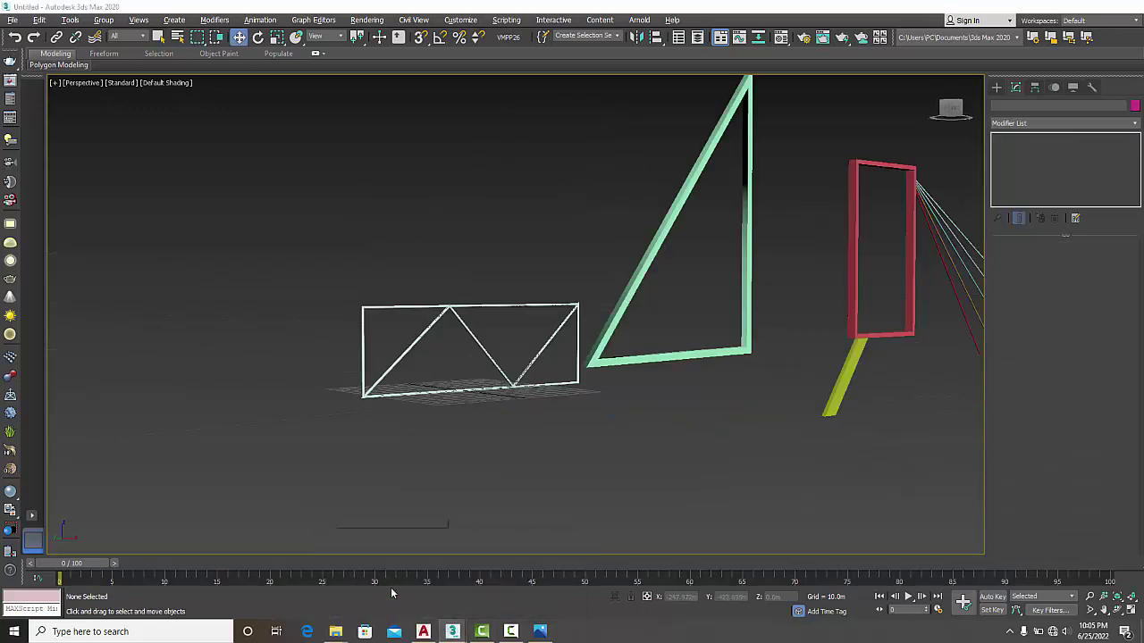
# Step: Delete the yellow extruded strip beneath the red rectangular tower frame
pyautogui.keyDown('alt'); pyautogui.moveTo(877, 463); pyautogui.dragTo(808, 476, button='middle'); pyautogui.keyUp('alt')
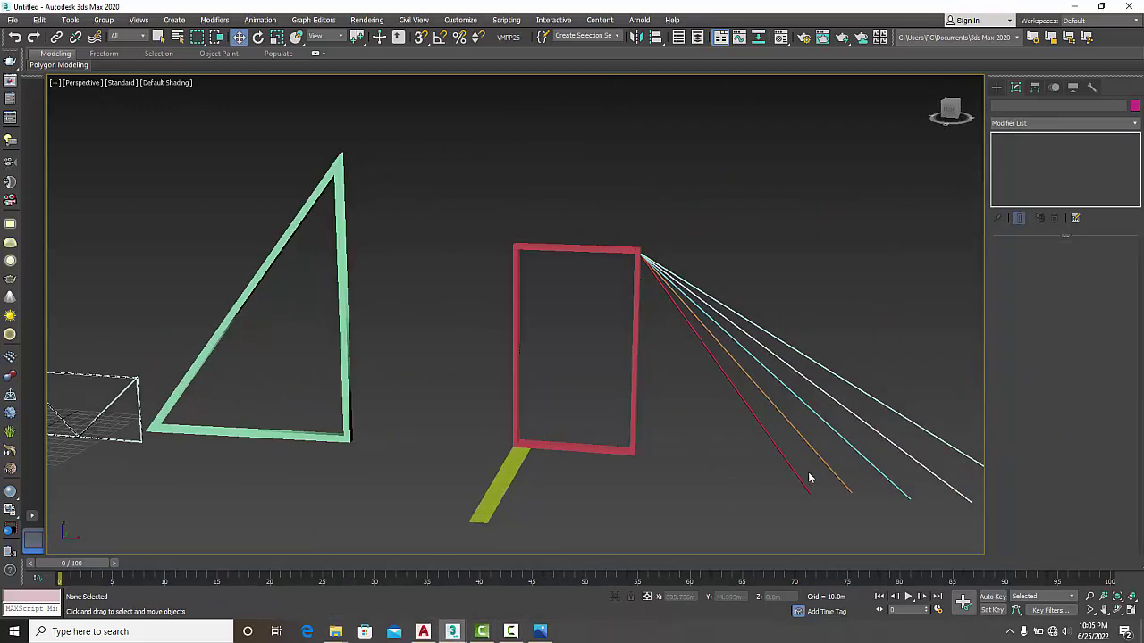
pyautogui.keyDown('alt'); pyautogui.moveTo(694, 474); pyautogui.dragTo(654, 429, button='middle'); pyautogui.keyUp('alt')
pyautogui.scroll(2, 590, 406)
pyautogui.click(583, 418)
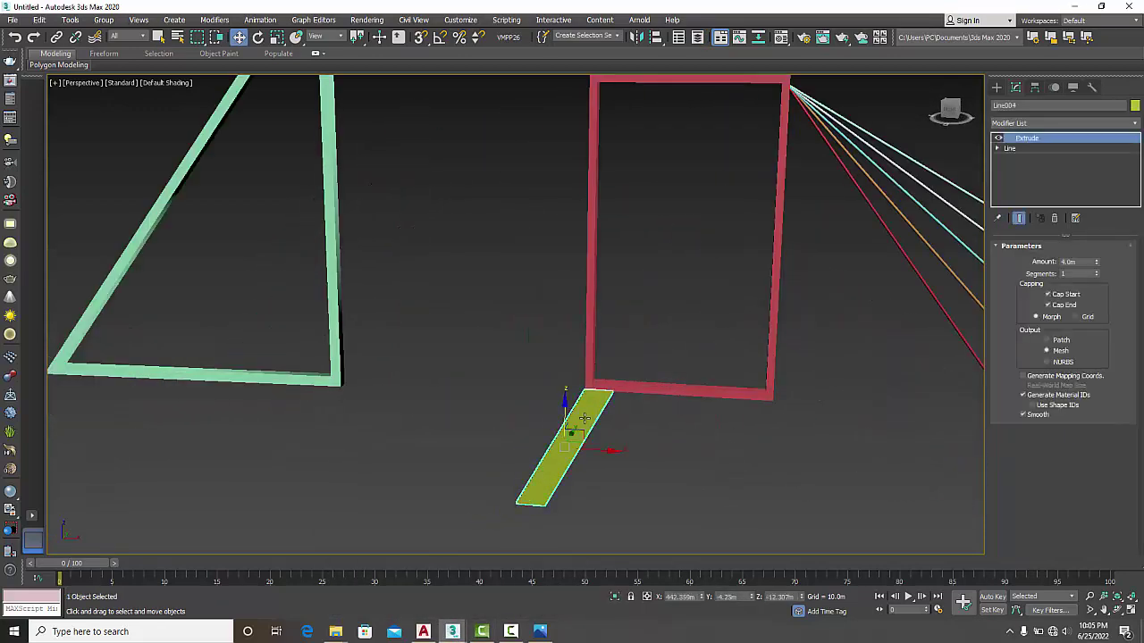
pyautogui.press('Delete')
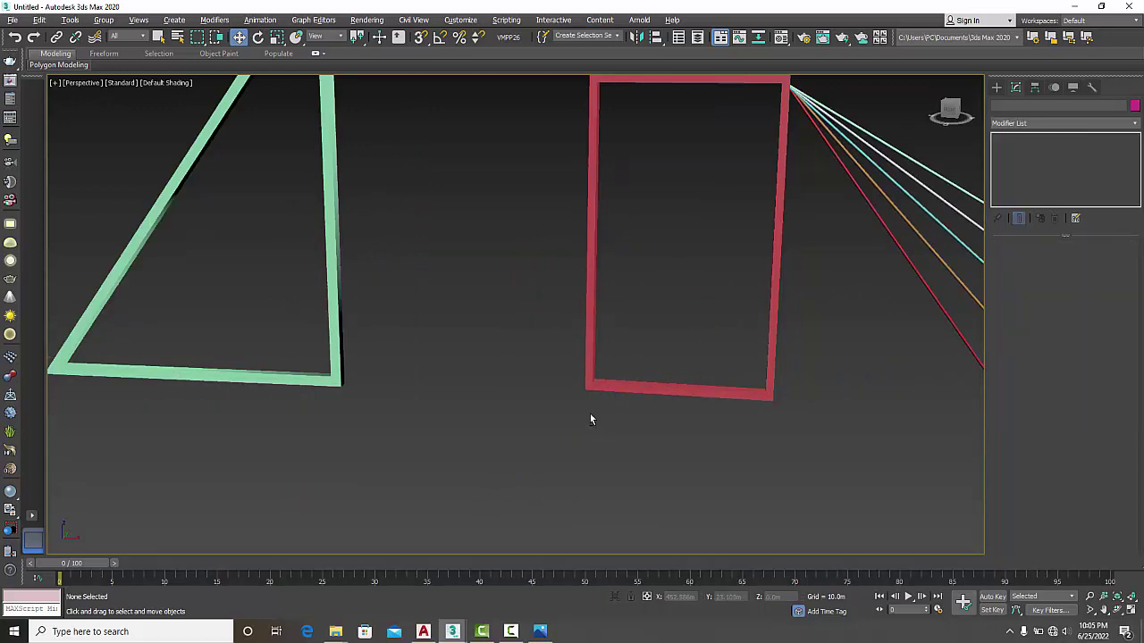
# Step: In the Front view, draw an open line with sloping legs through the red frame's two bottom corners, making the right leg about 45 m long
pyautogui.hotkey('alt', 'w')
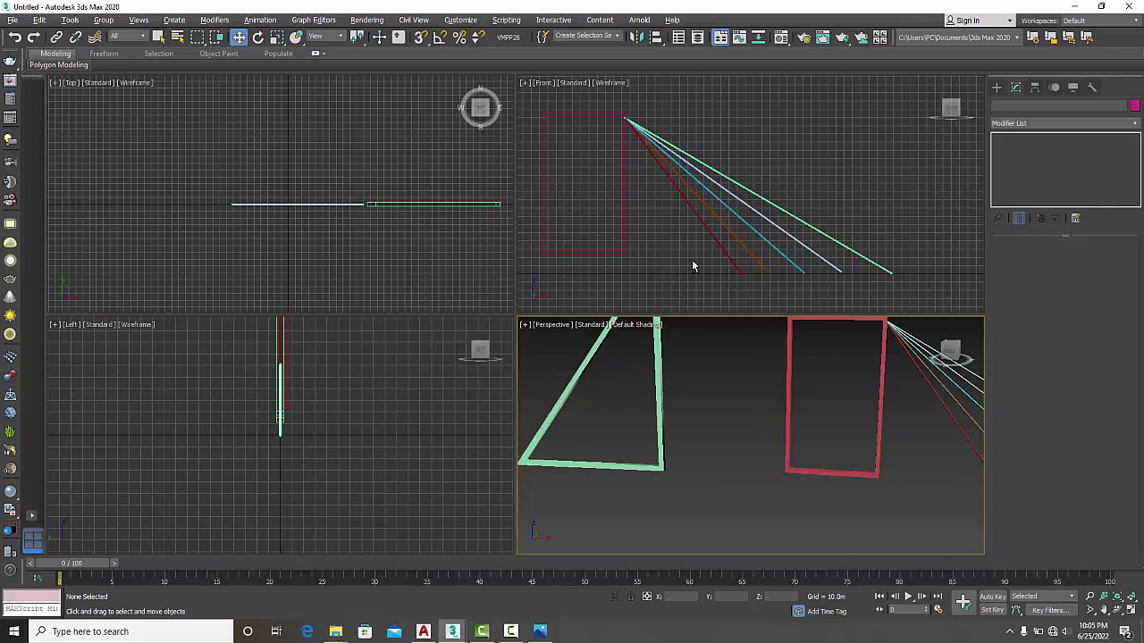
pyautogui.click(566, 285)
pyautogui.hotkey('alt', 'w')
pyautogui.moveTo(457, 350); pyautogui.dragTo(742, 306, button='middle')
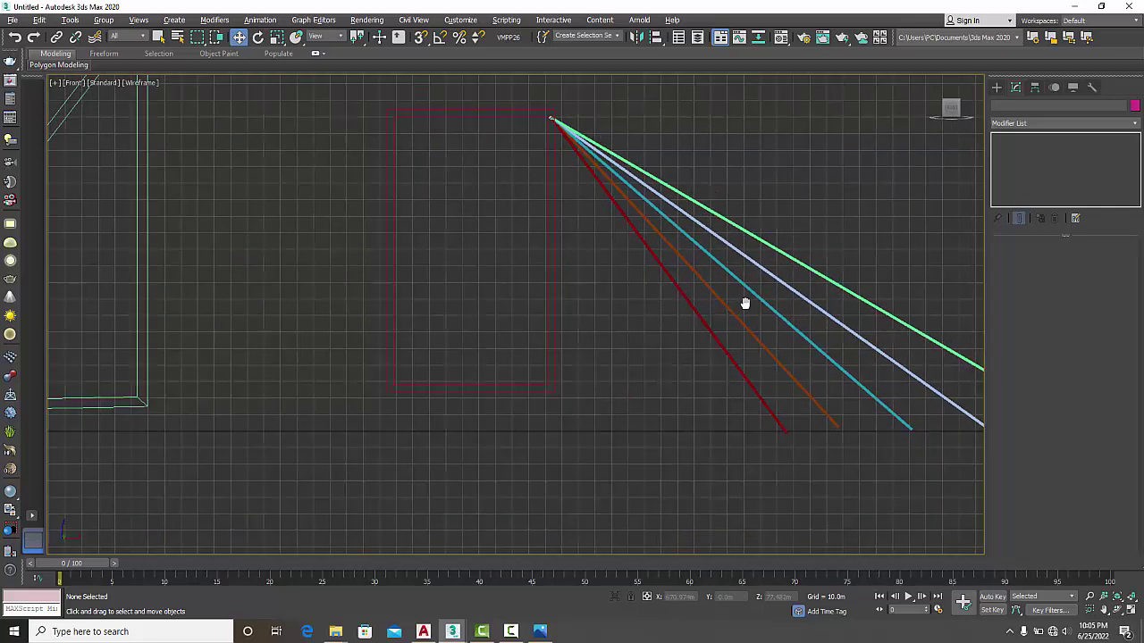
pyautogui.scroll(6, 400, 414)
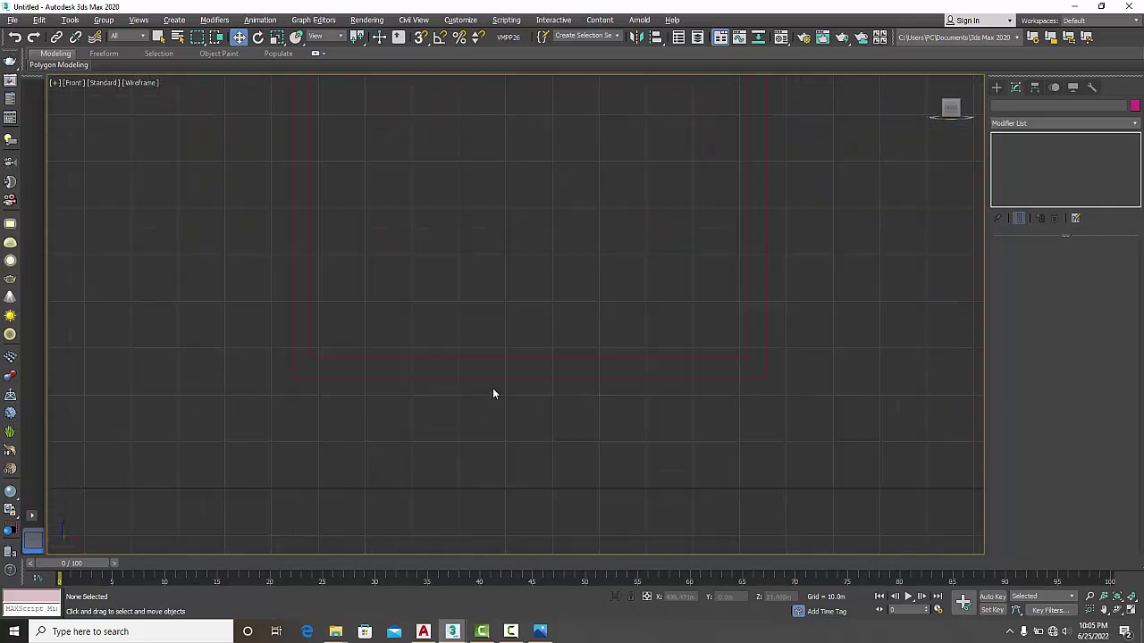
pyautogui.click(996, 87)
pyautogui.click(1039, 167)
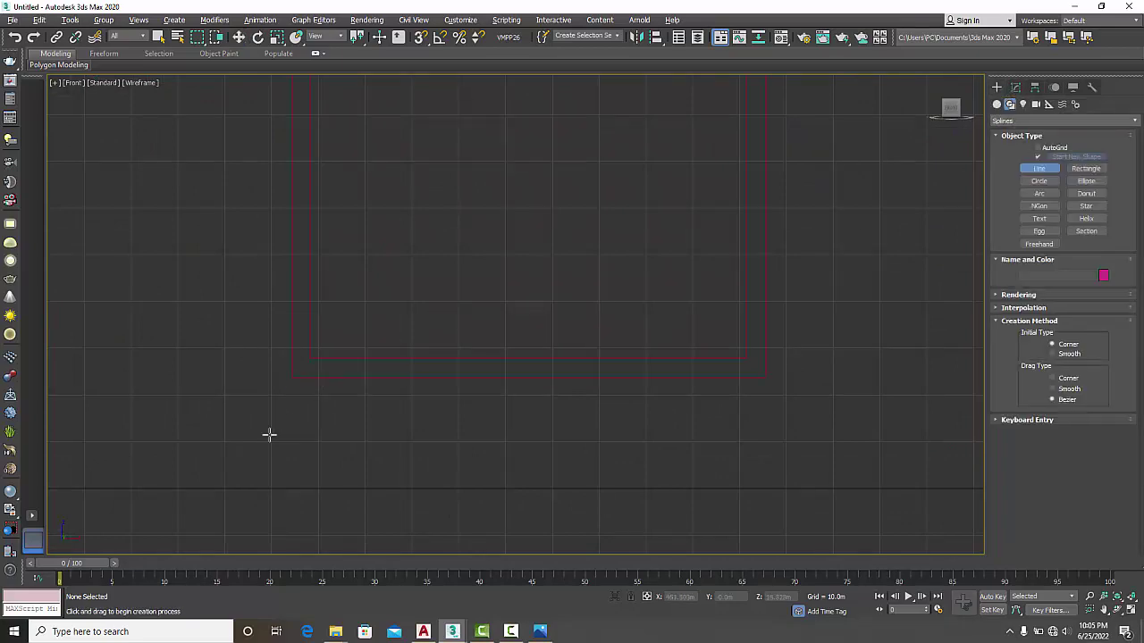
pyautogui.scroll(-2, 271, 438)
pyautogui.scroll(-4, 271, 438)
pyautogui.moveTo(271, 434); pyautogui.dragTo(319, 396, button='middle')
pyautogui.scroll(4, 301, 413)
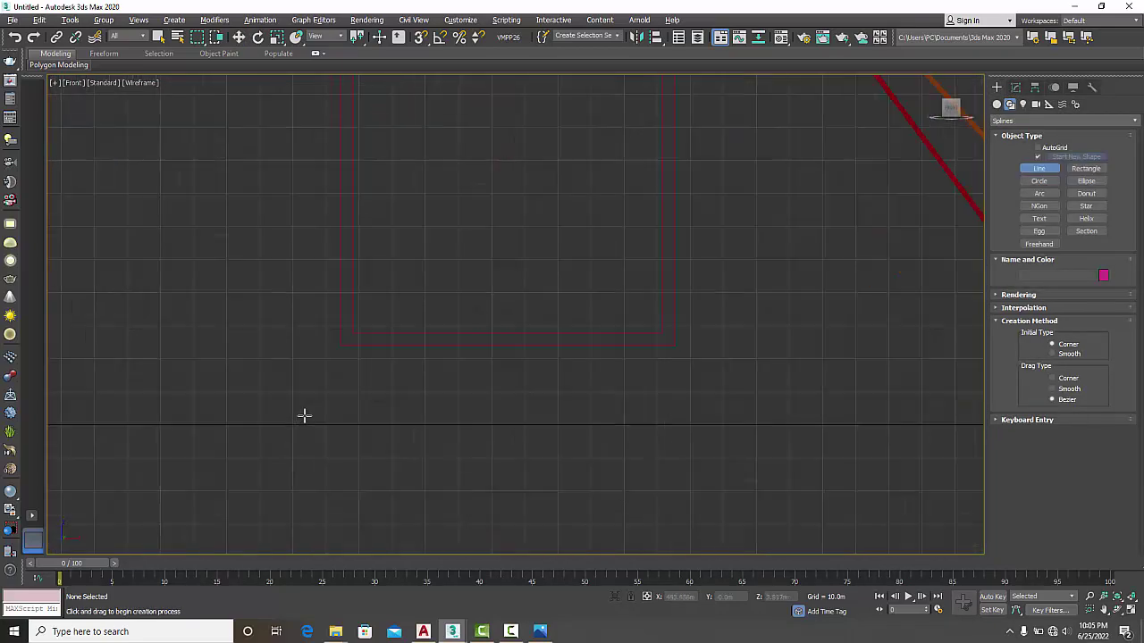
pyautogui.click(228, 459)
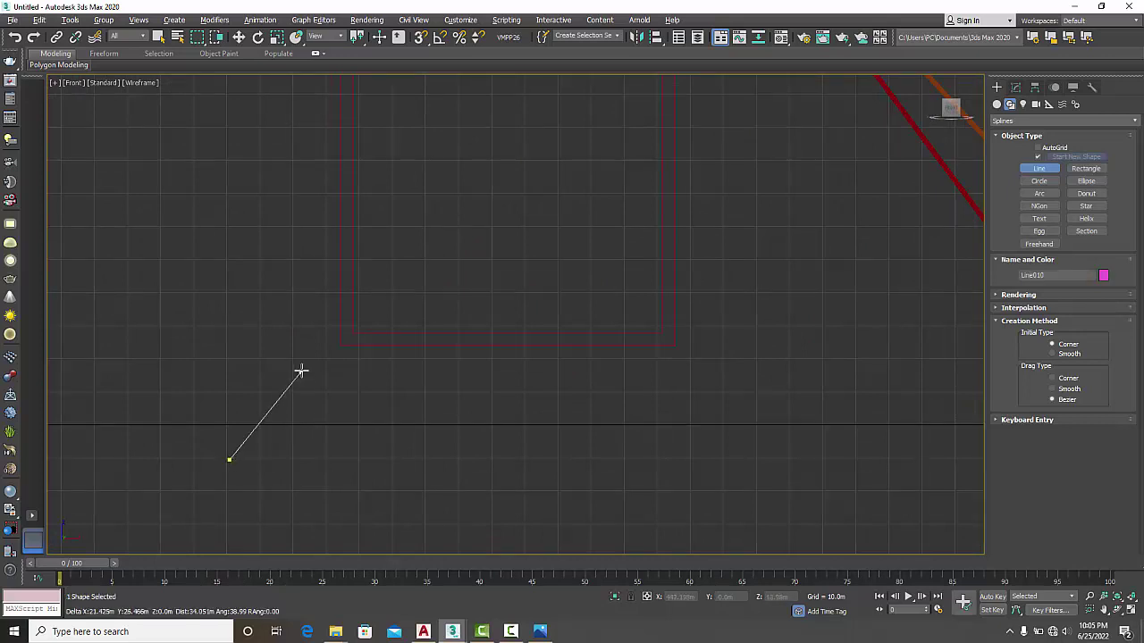
pyautogui.click(340, 345)
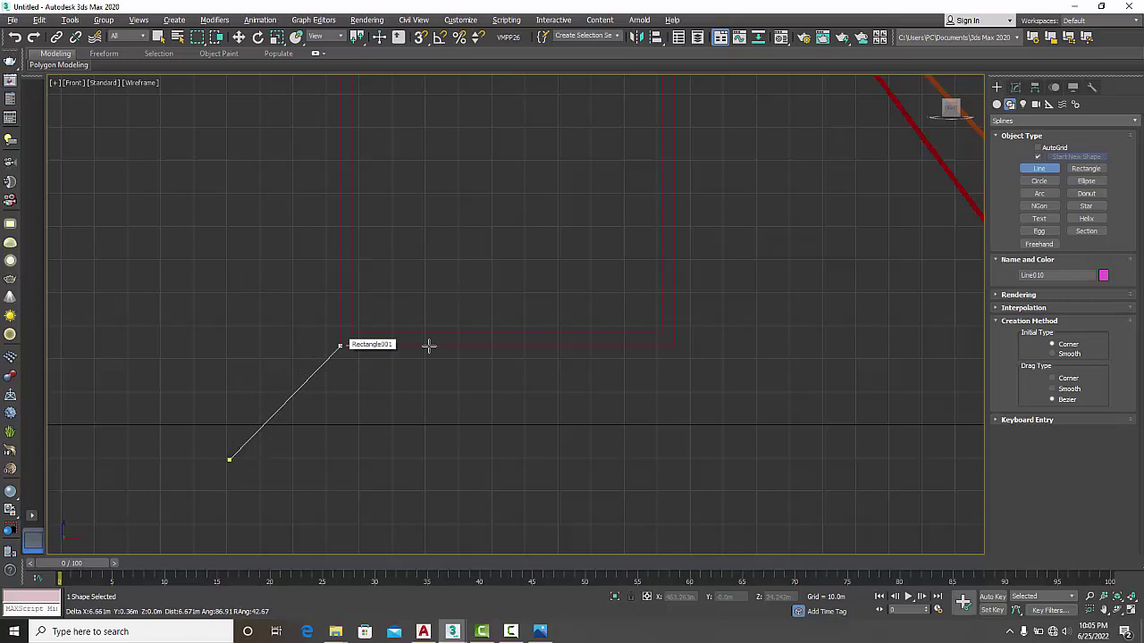
pyautogui.click(673, 346)
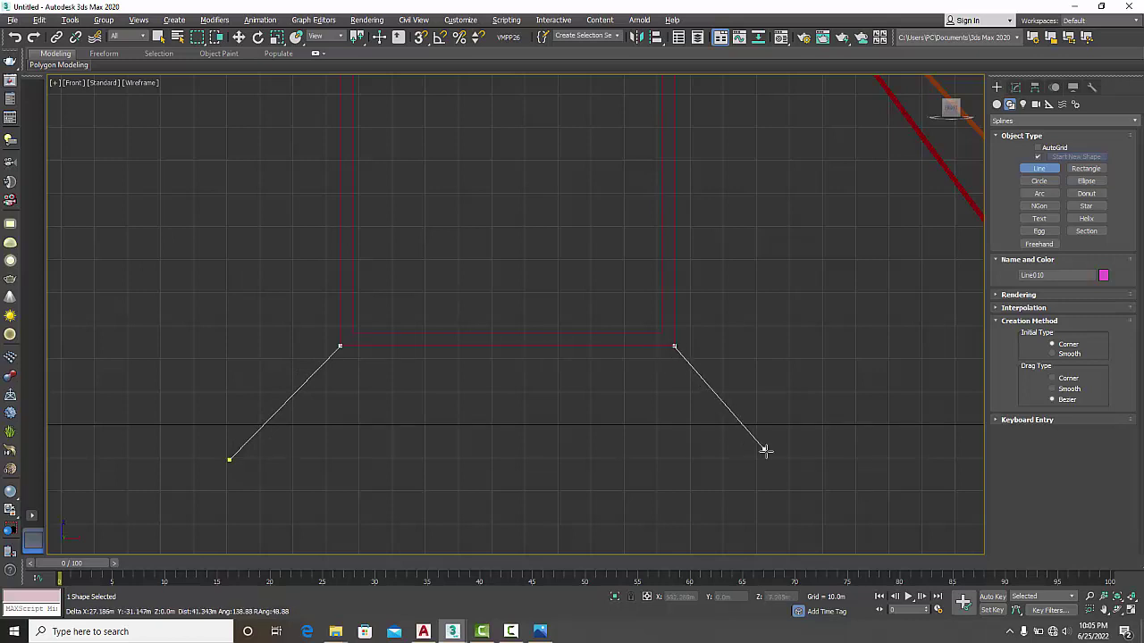
pyautogui.click(773, 456)
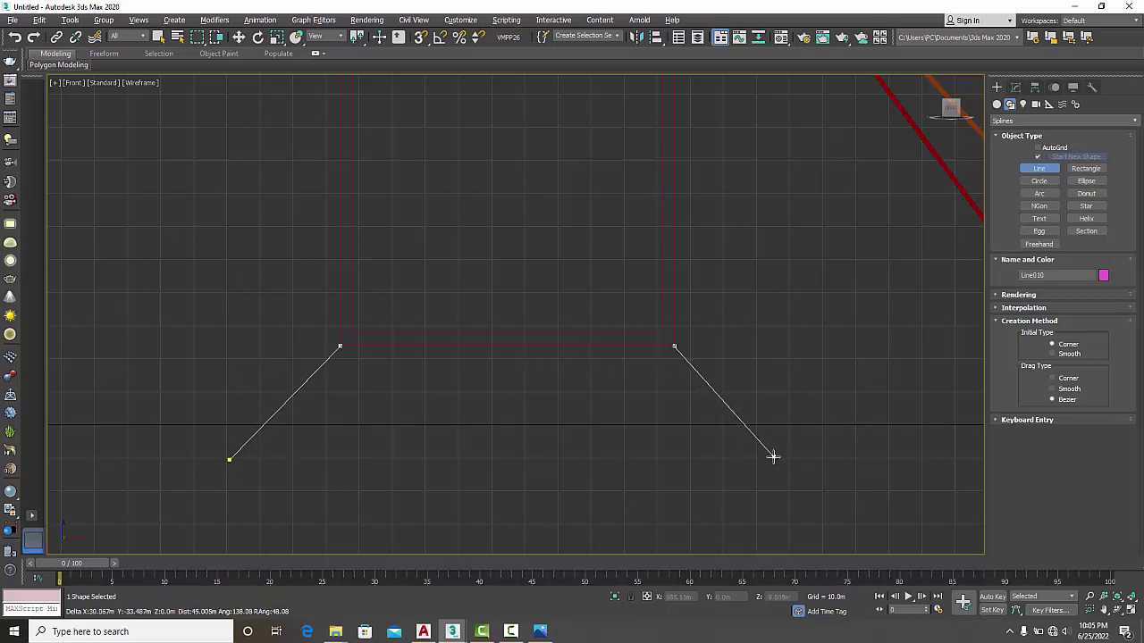
pyautogui.rightClick(770, 456)
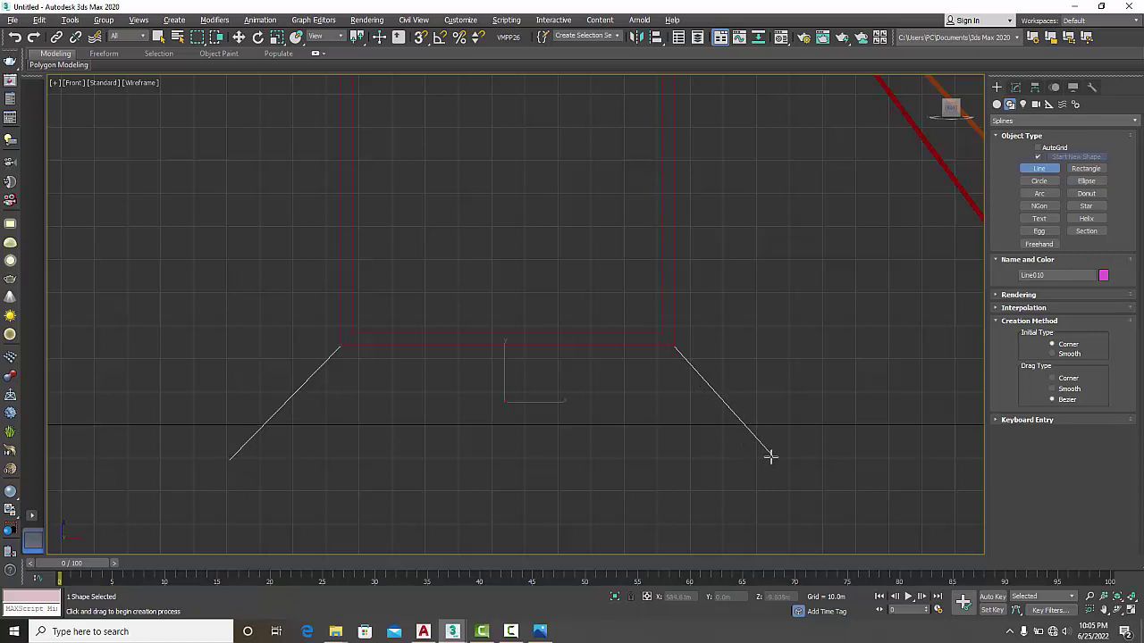
# Step: Apply a Sweep modifier to the new support line with a Bar section instead of a pipe
pyautogui.click(1021, 91)
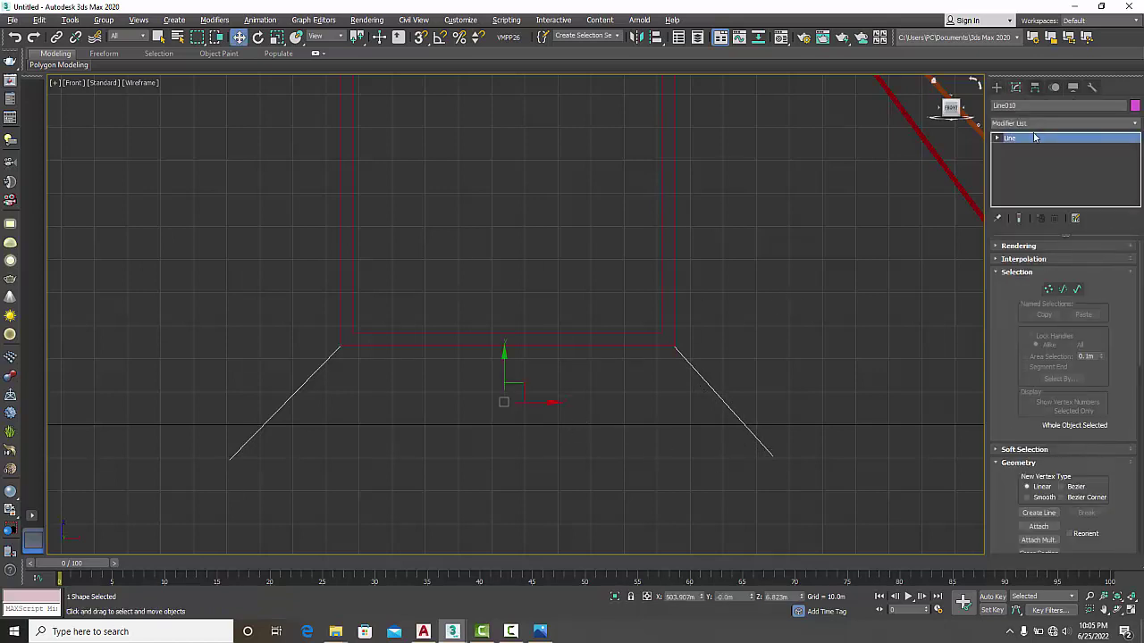
pyautogui.click(1027, 122)
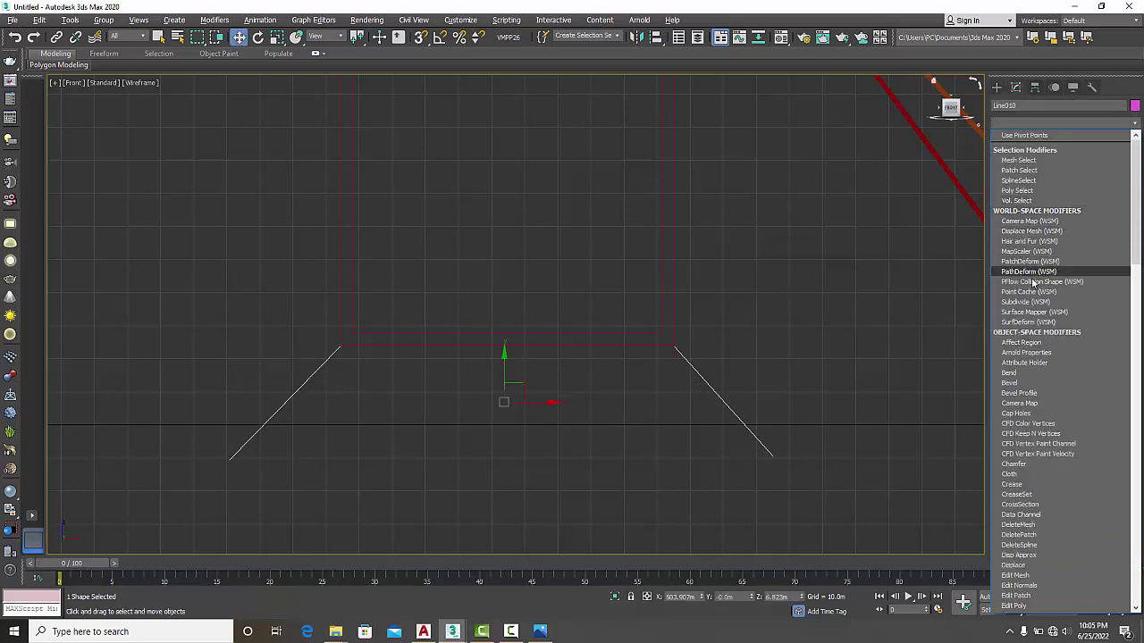
pyautogui.scroll(-20, 1031, 278)
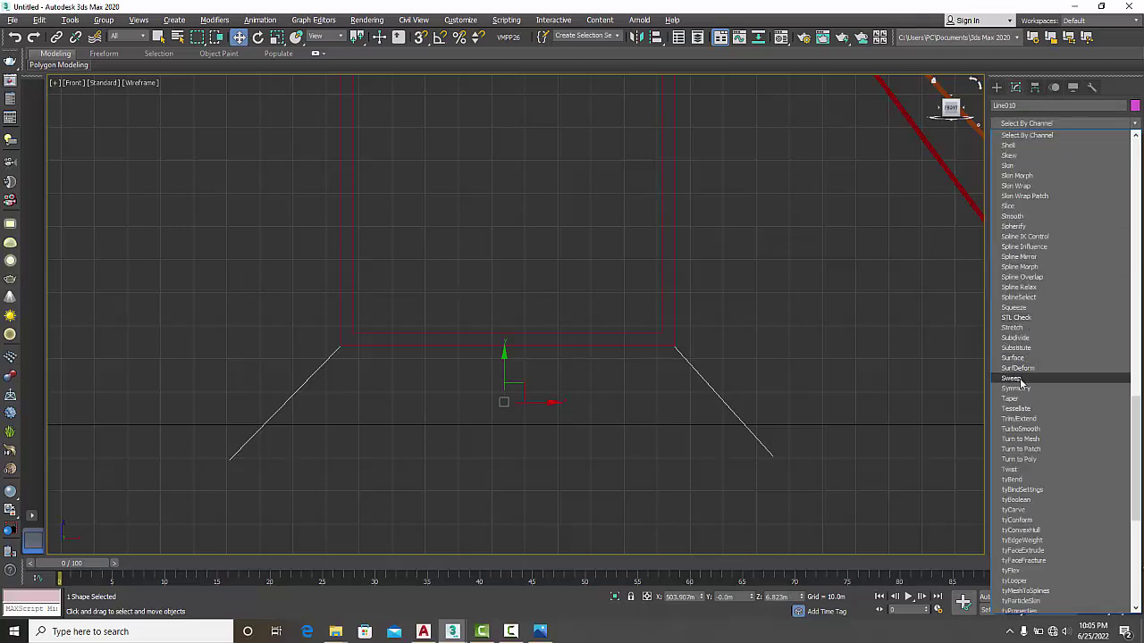
pyautogui.click(1018, 379)
pyautogui.hotkey('alt', 'w')
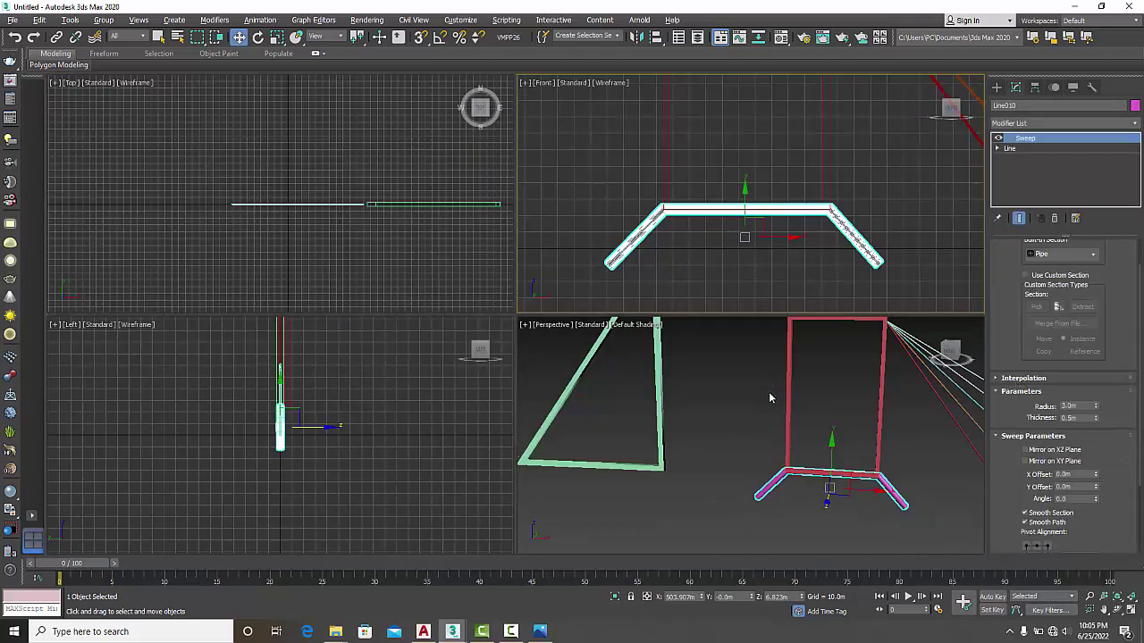
pyautogui.middleClick(822, 490)
pyautogui.hotkey('alt', 'w')
pyautogui.scroll(6, 793, 458)
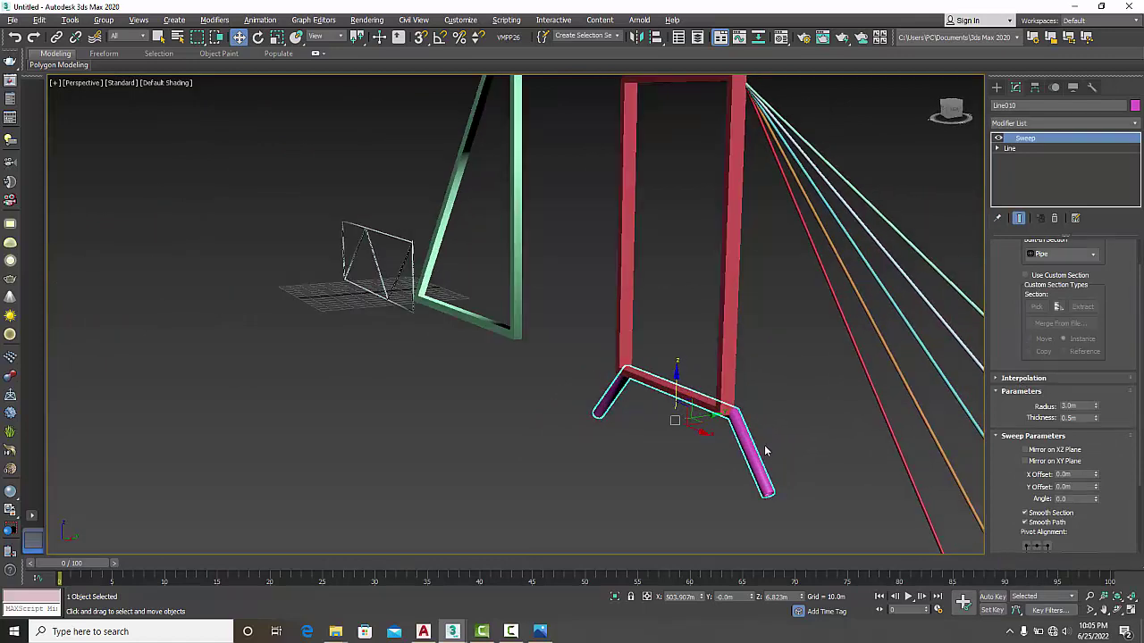
pyautogui.click(1041, 257)
pyautogui.click(1058, 275)
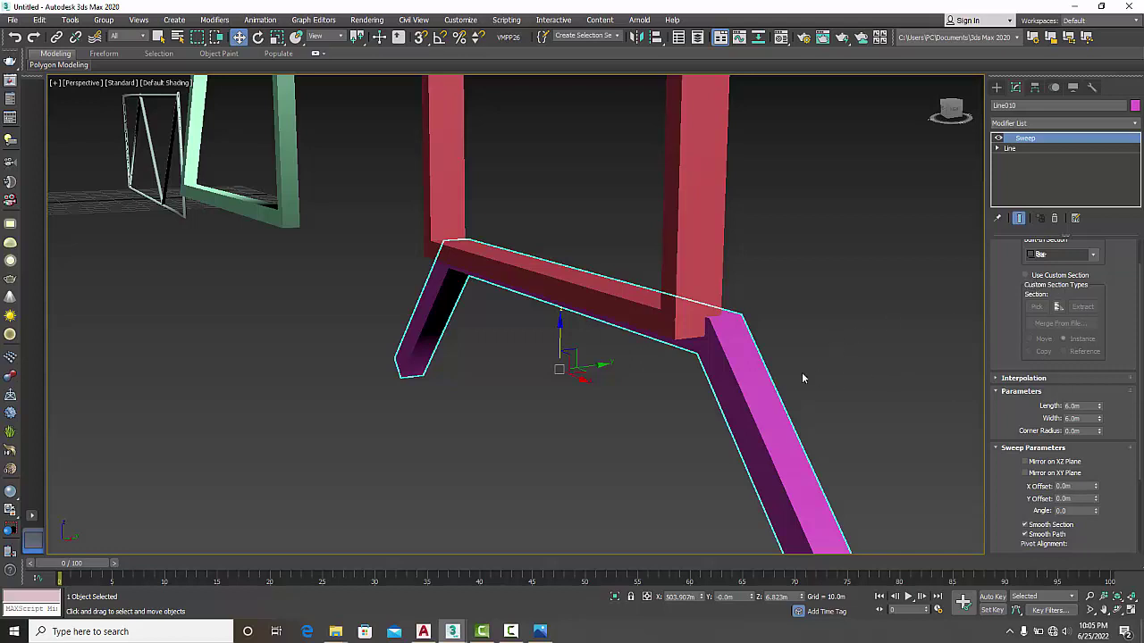
# Step: Set the swept support's bar section length to 9.36 m and align the support beneath the red frame's bottom beam
pyautogui.moveTo(560, 334); pyautogui.dragTo(559, 347)
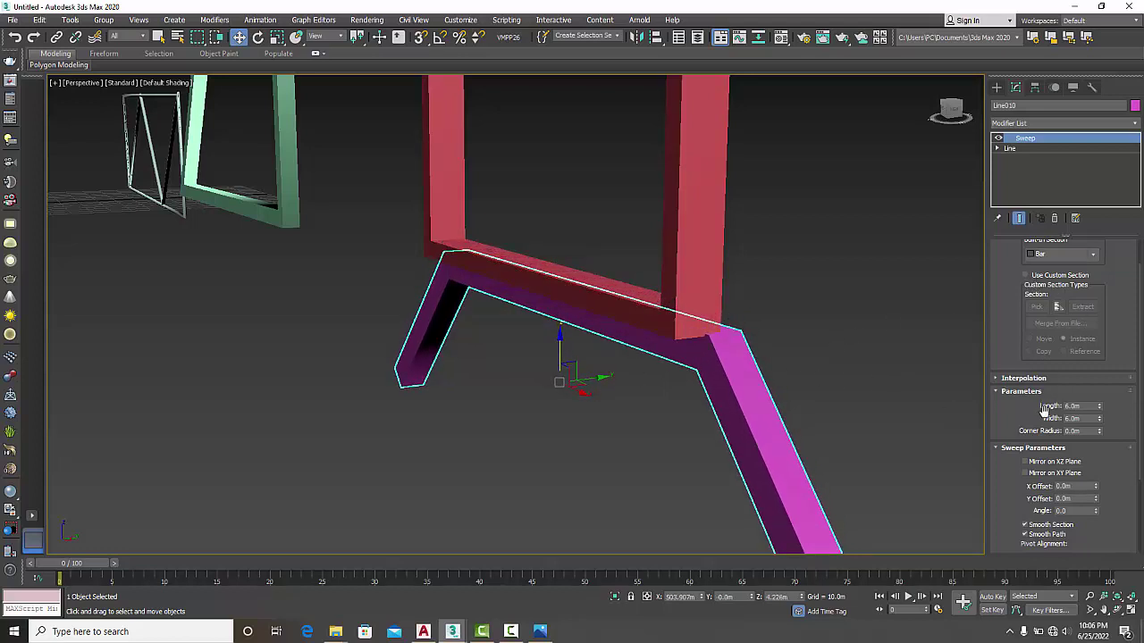
pyautogui.moveTo(1100, 409); pyautogui.dragTo(739, 386)
pyautogui.moveTo(607, 377); pyautogui.dragTo(589, 380)
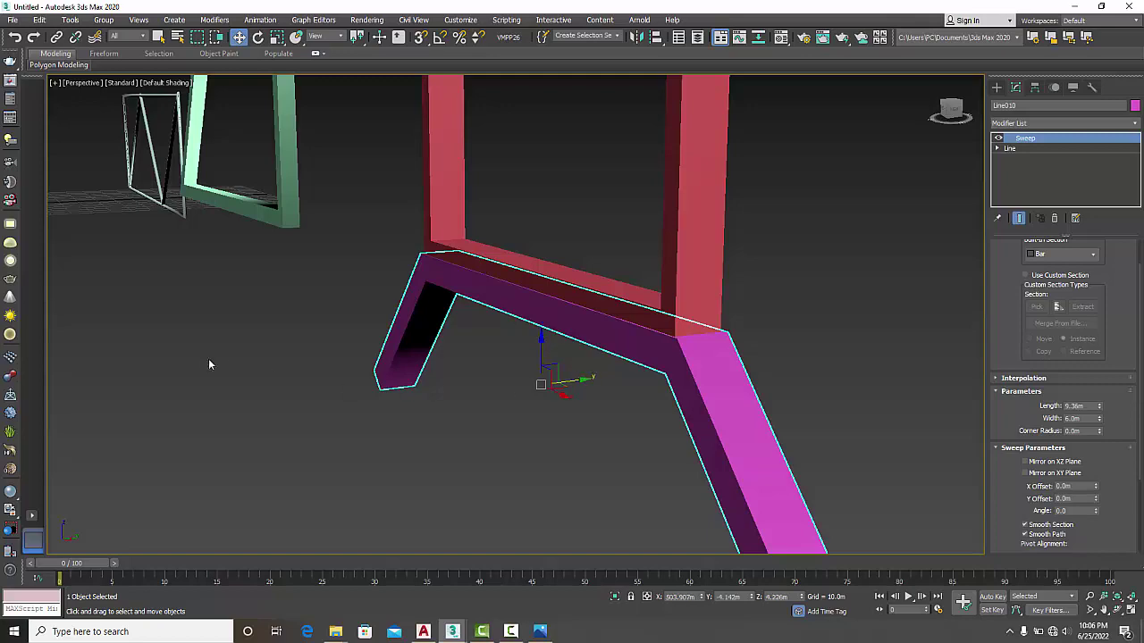
pyautogui.click(218, 381)
pyautogui.keyDown('alt'); pyautogui.moveTo(254, 403); pyautogui.dragTo(358, 393, button='middle'); pyautogui.keyUp('alt')
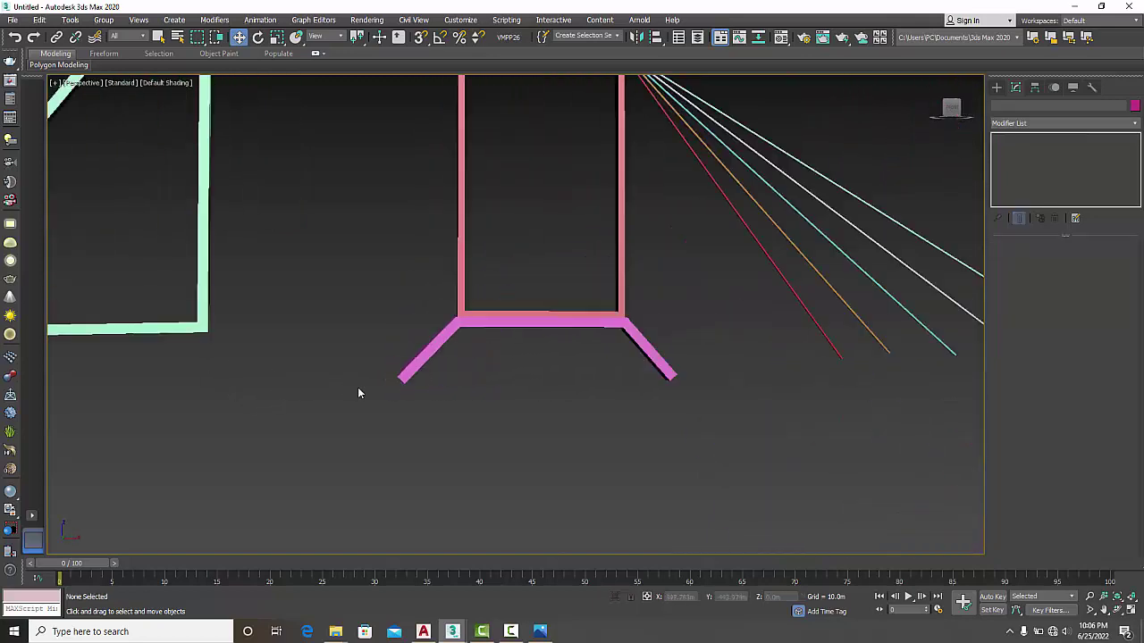
pyautogui.keyDown('alt'); pyautogui.moveTo(525, 413); pyautogui.dragTo(464, 441, button='middle'); pyautogui.keyUp('alt')
pyautogui.hotkey('alt', 'w')
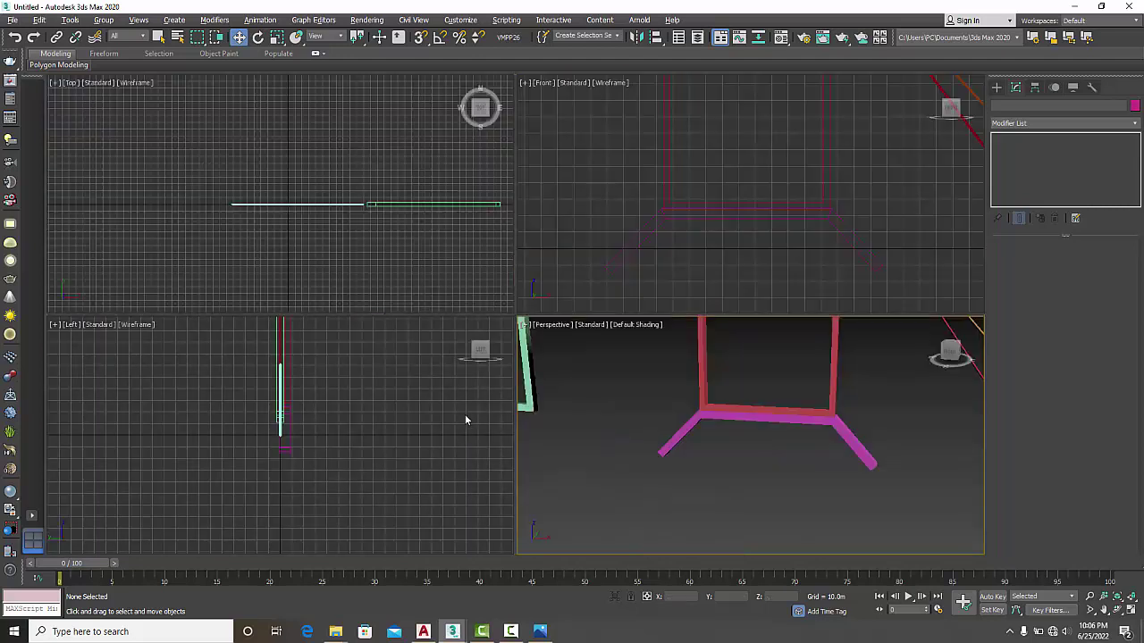
pyautogui.hotkey('alt', 'w')
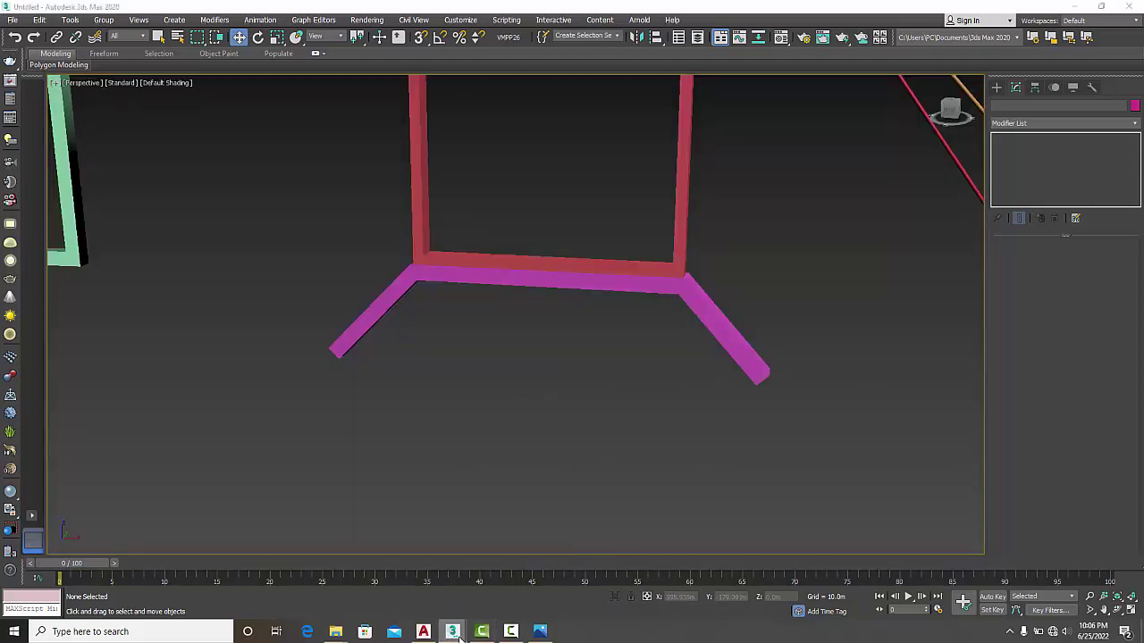
# Step: Switch to the bridge.max scene and unhide Line043, Line044 and Line045 to show the other support frames under the deck
pyautogui.moveTo(457, 631)
pyautogui.click(526, 595)
pyautogui.click(697, 466)
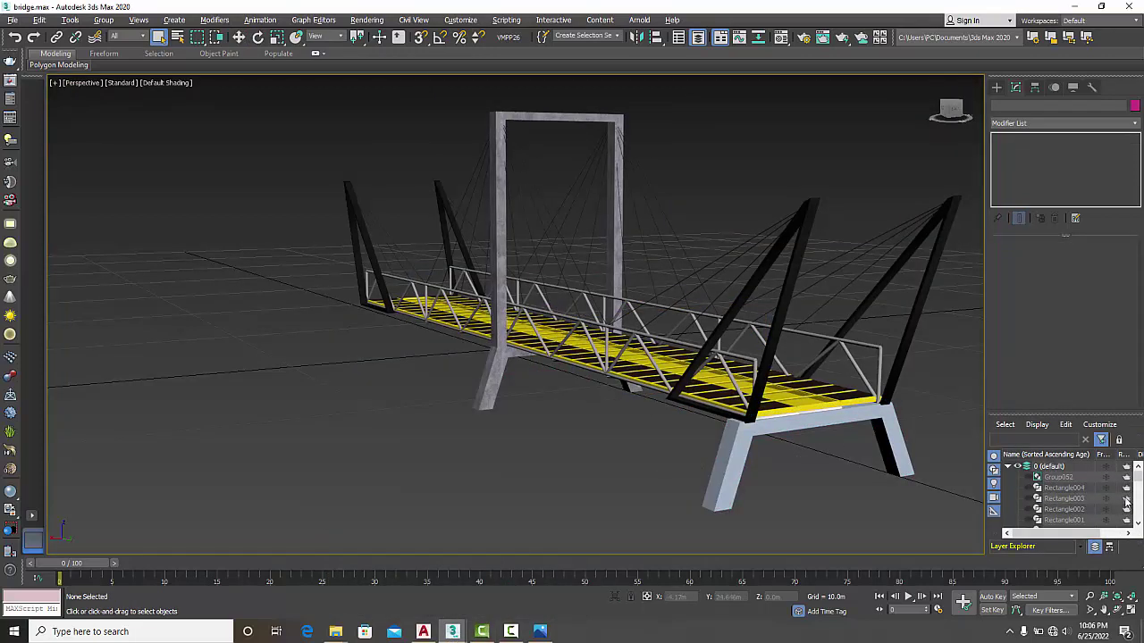
pyautogui.scroll(-10, 1126, 503)
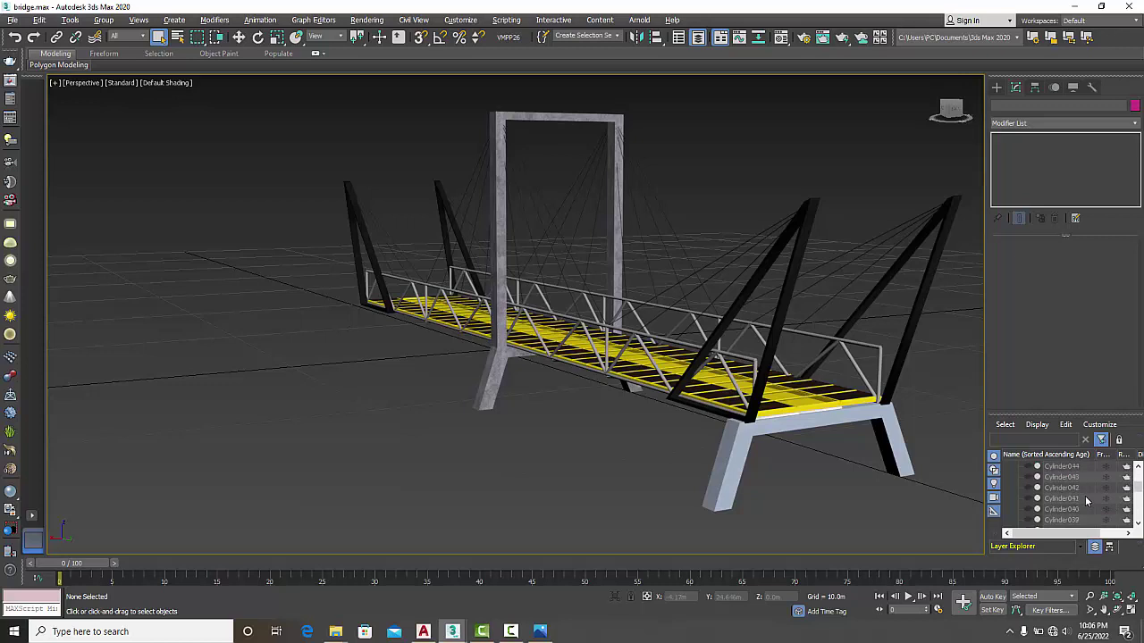
pyautogui.scroll(-5, 1085, 501)
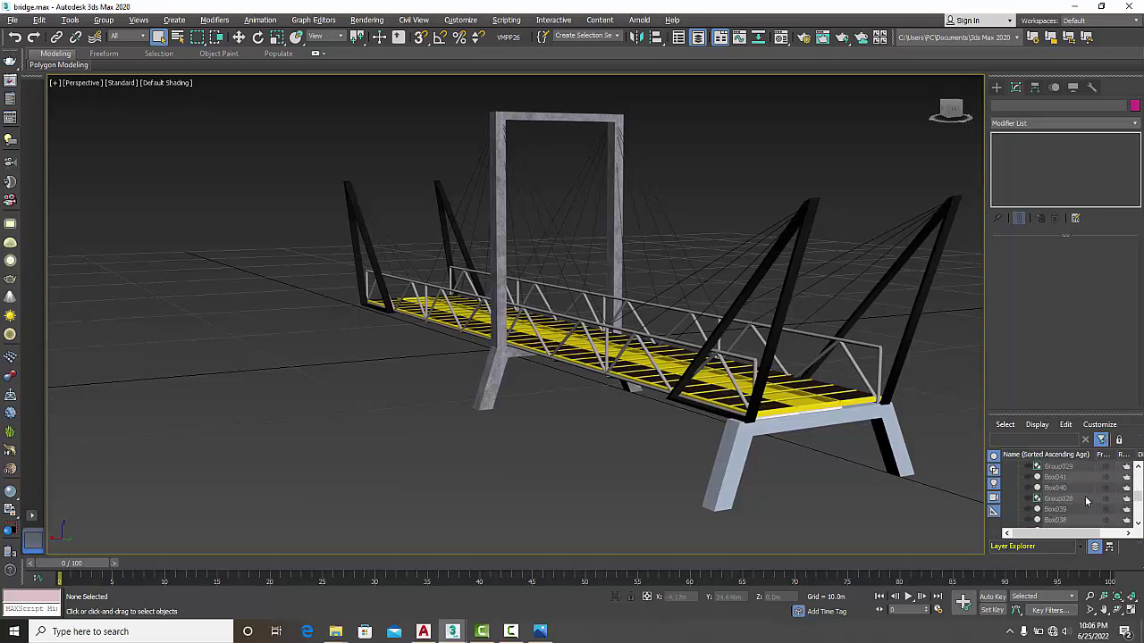
pyautogui.scroll(-8, 1085, 495)
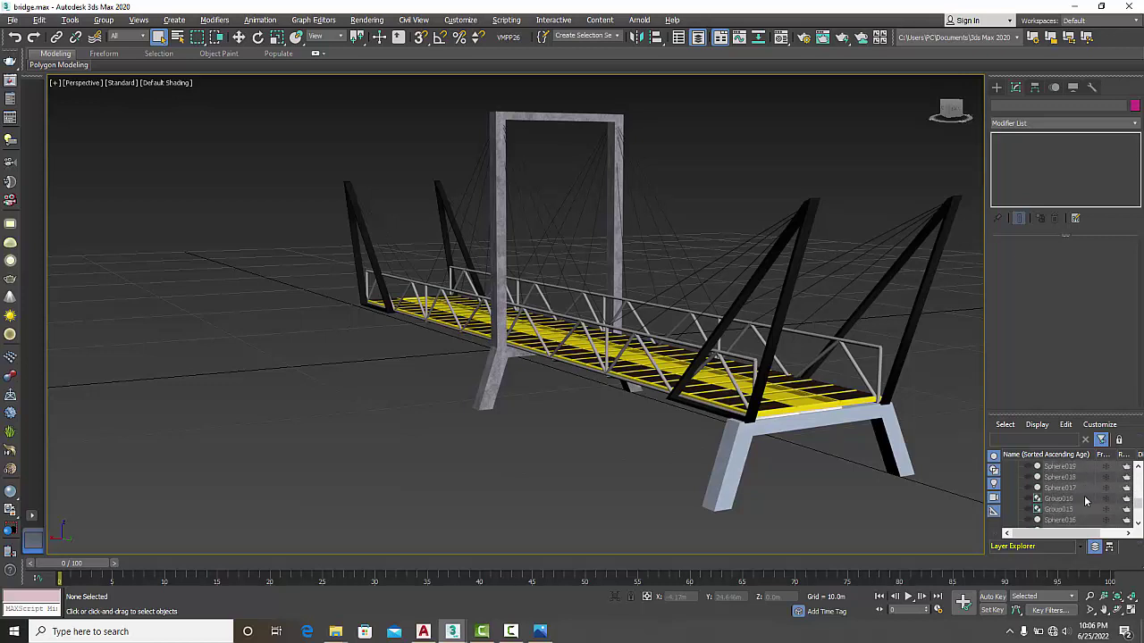
pyautogui.scroll(-5, 1084, 495)
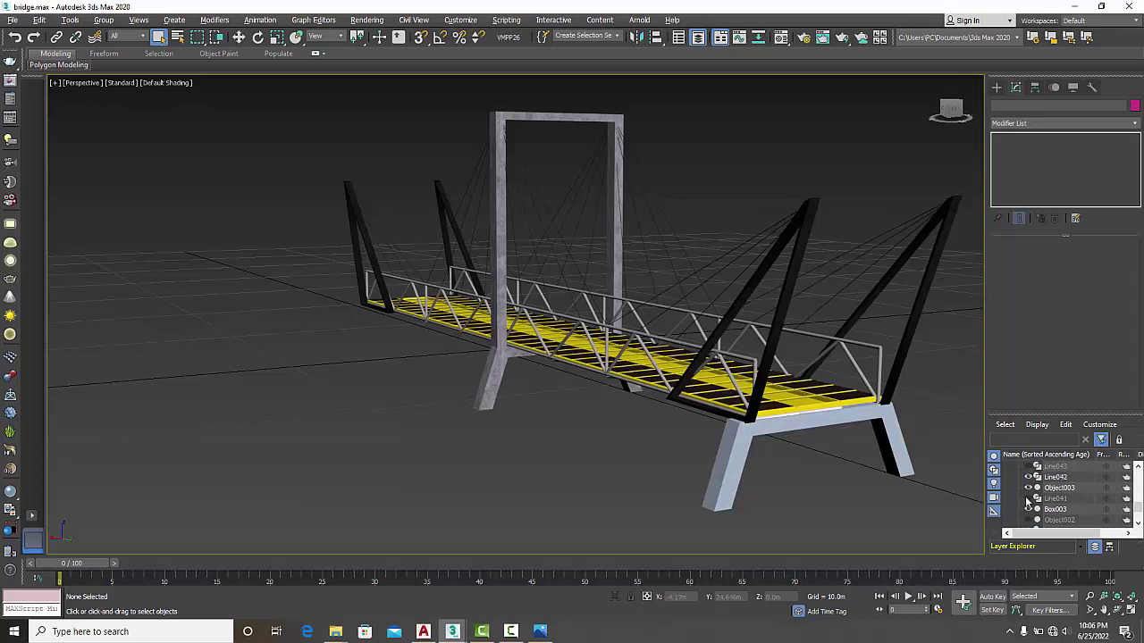
pyautogui.scroll(3, 1027, 503)
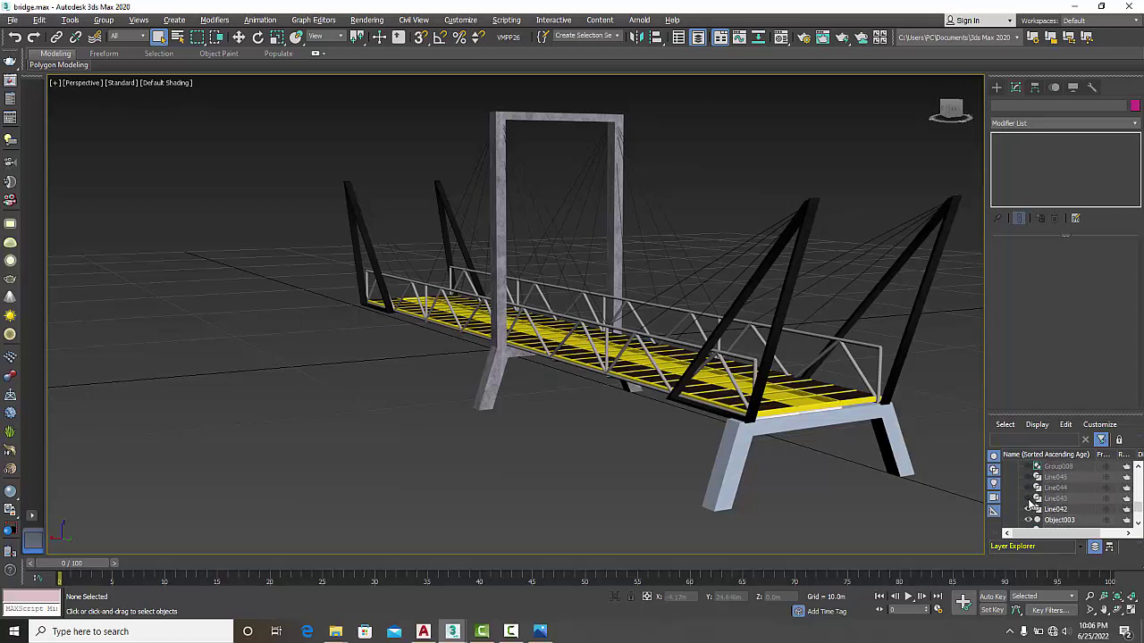
pyautogui.click(1029, 498)
pyautogui.click(1028, 488)
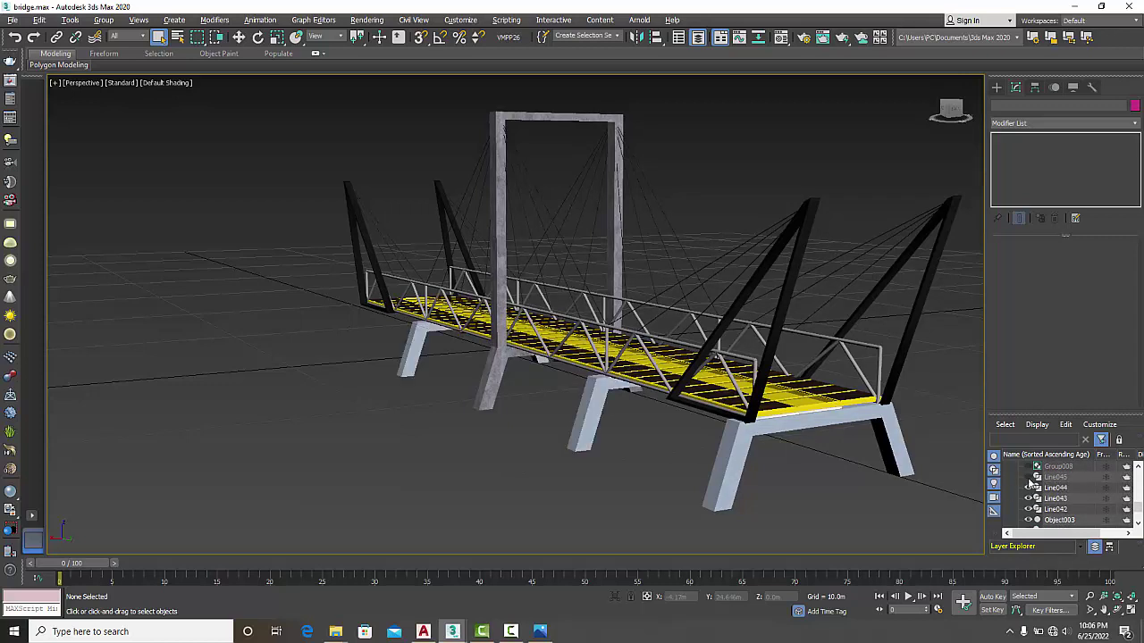
pyautogui.click(1028, 477)
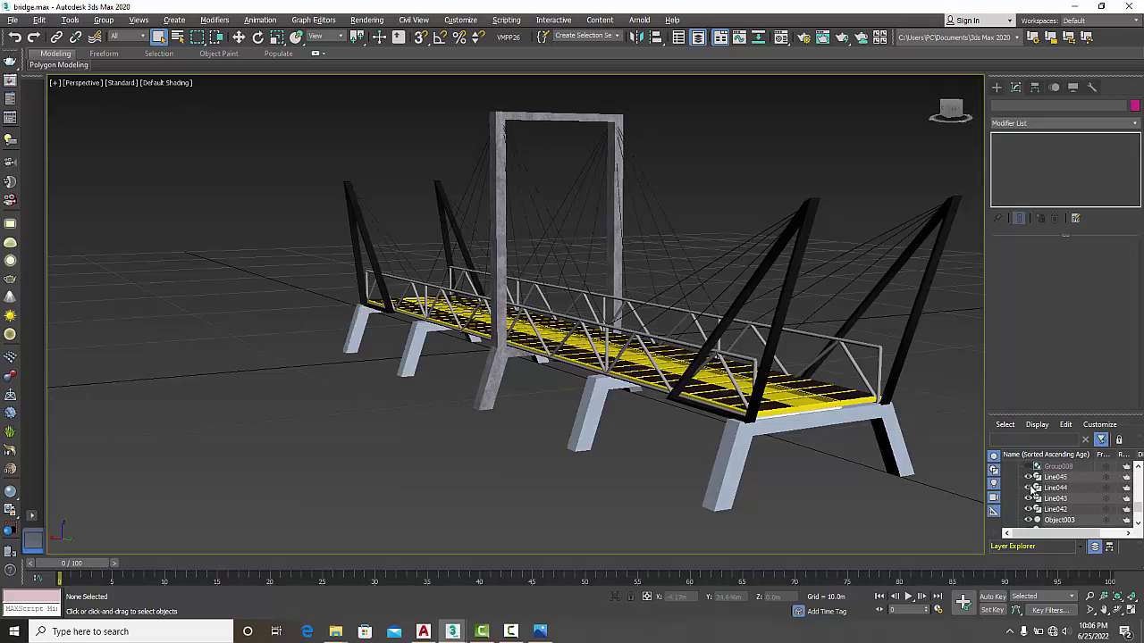
# Step: Unhide Group008 and Group011 to Group014 in the bridge scene
pyautogui.scroll(1, 1032, 488)
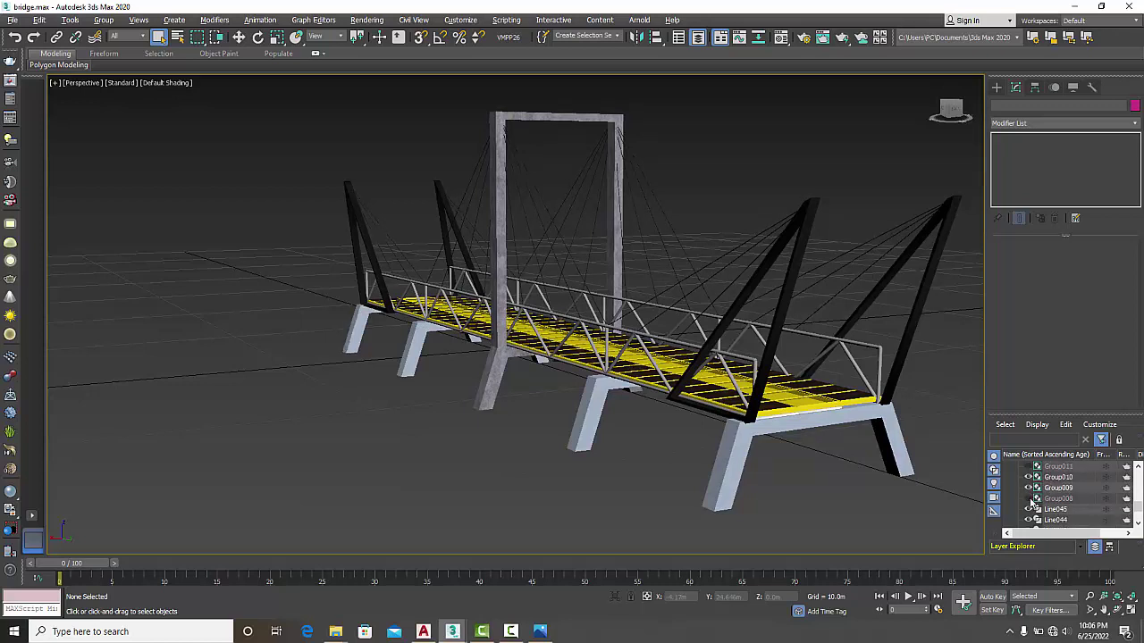
pyautogui.click(1028, 499)
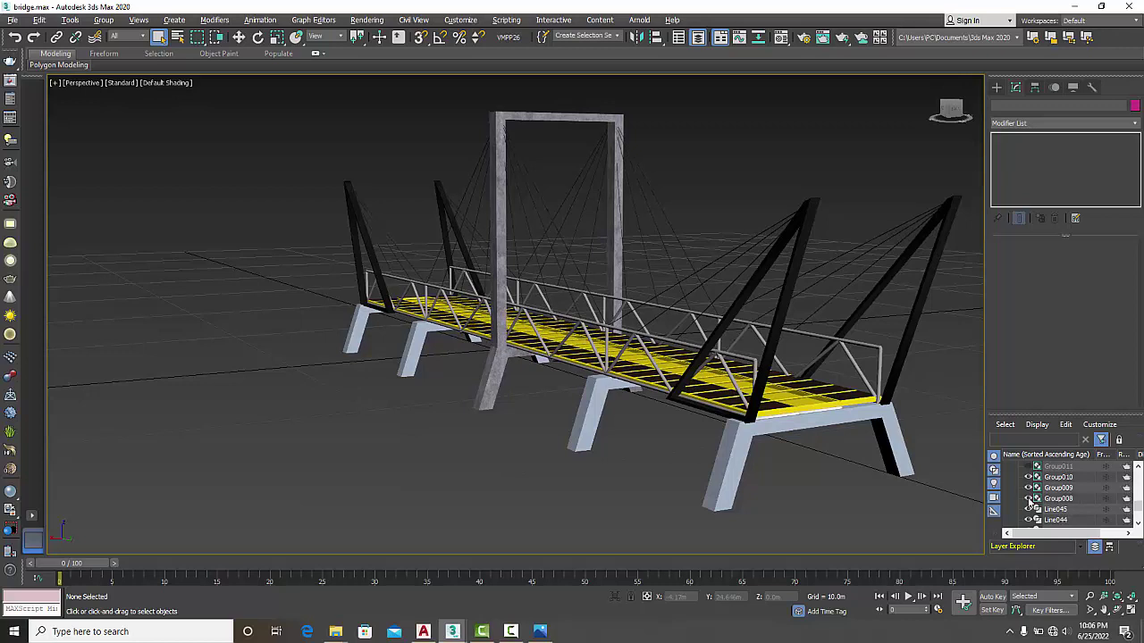
pyautogui.scroll(1, 1030, 503)
pyautogui.click(1028, 499)
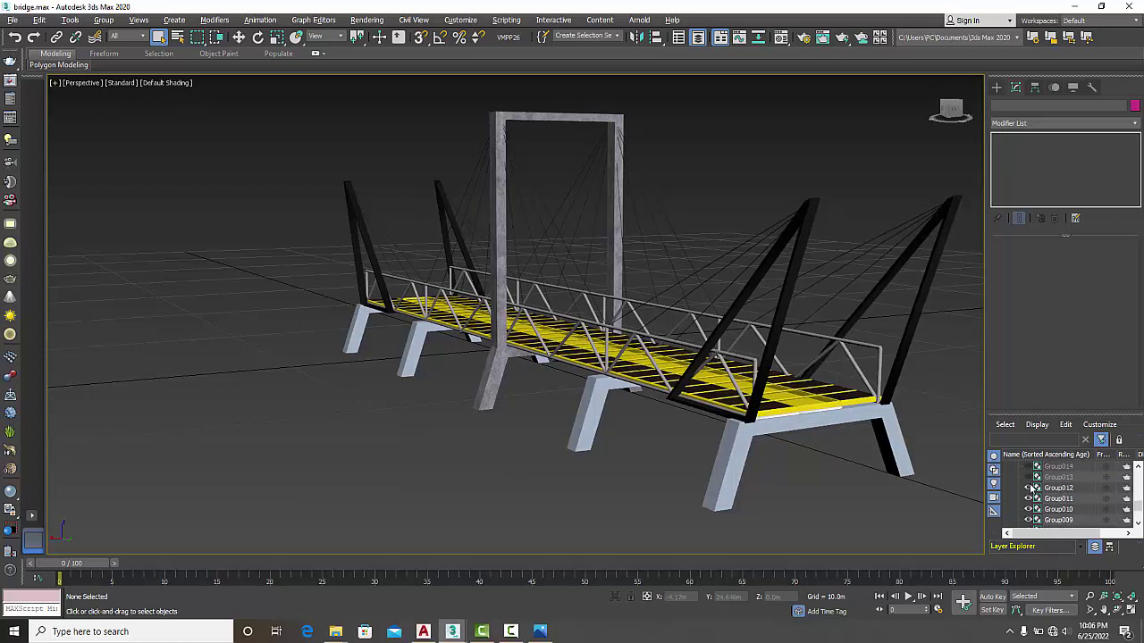
pyautogui.click(1028, 477)
pyautogui.click(1028, 466)
pyautogui.scroll(1, 1051, 502)
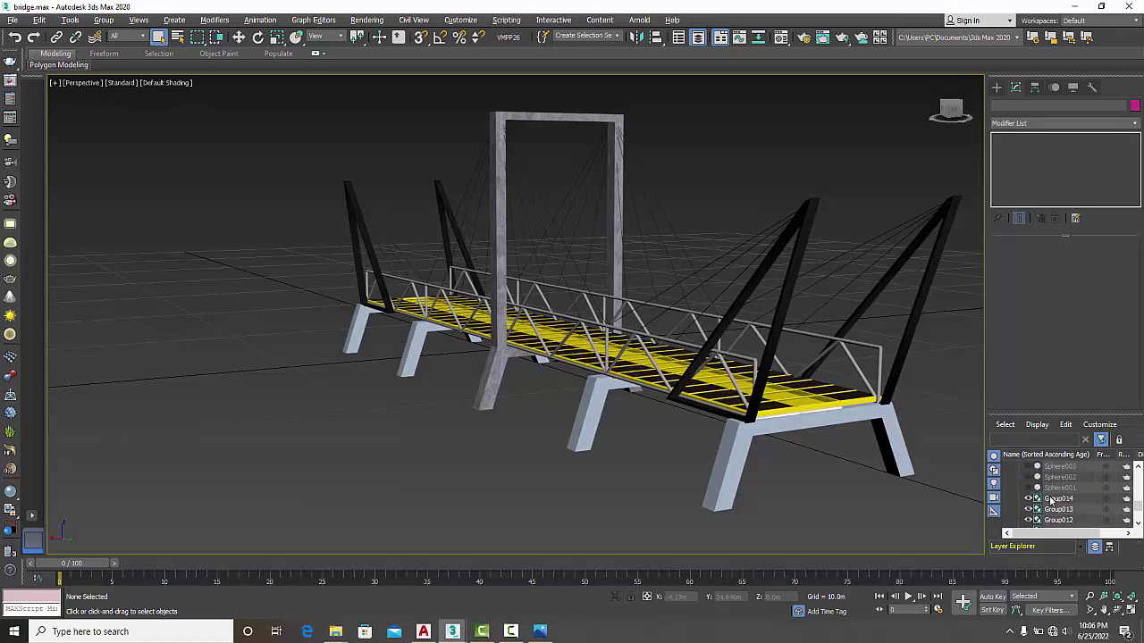
# Step: Unhide Sphere005 and Sphere006, the red joint spheres on the bridge railing, and inspect them up close
pyautogui.scroll(1, 1051, 502)
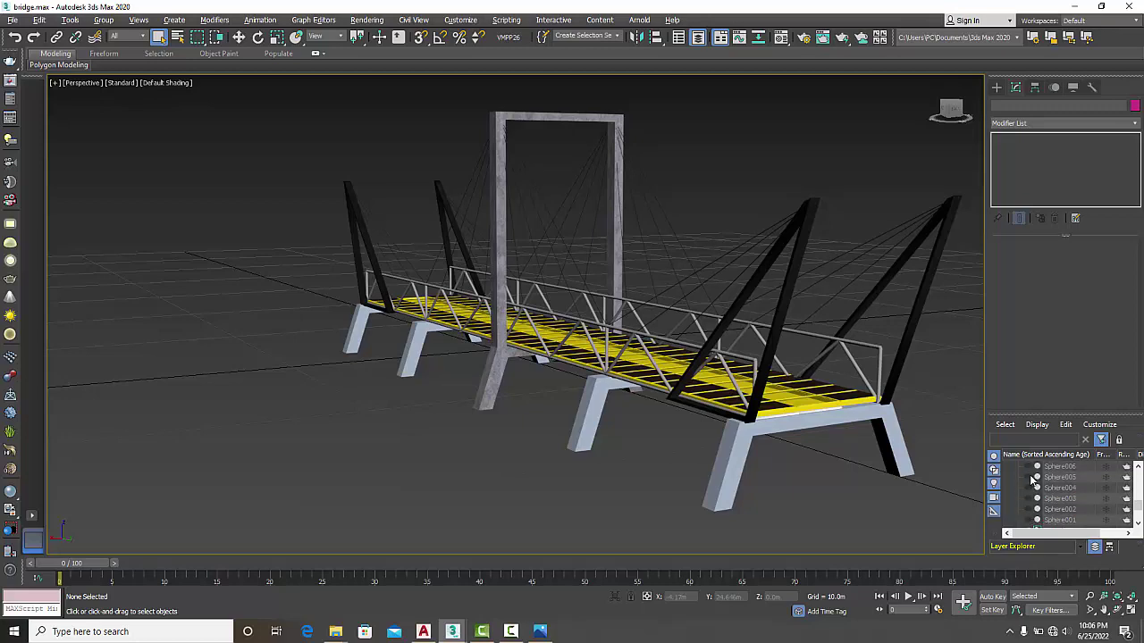
pyautogui.click(1028, 477)
pyautogui.scroll(6, 693, 312)
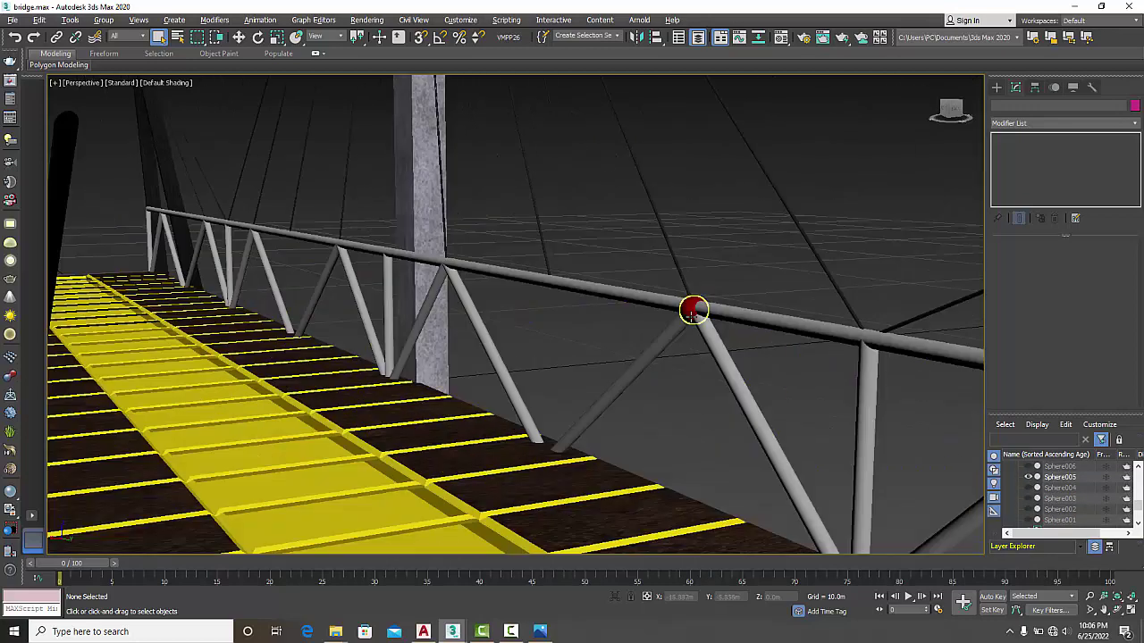
pyautogui.scroll(-10, 693, 313)
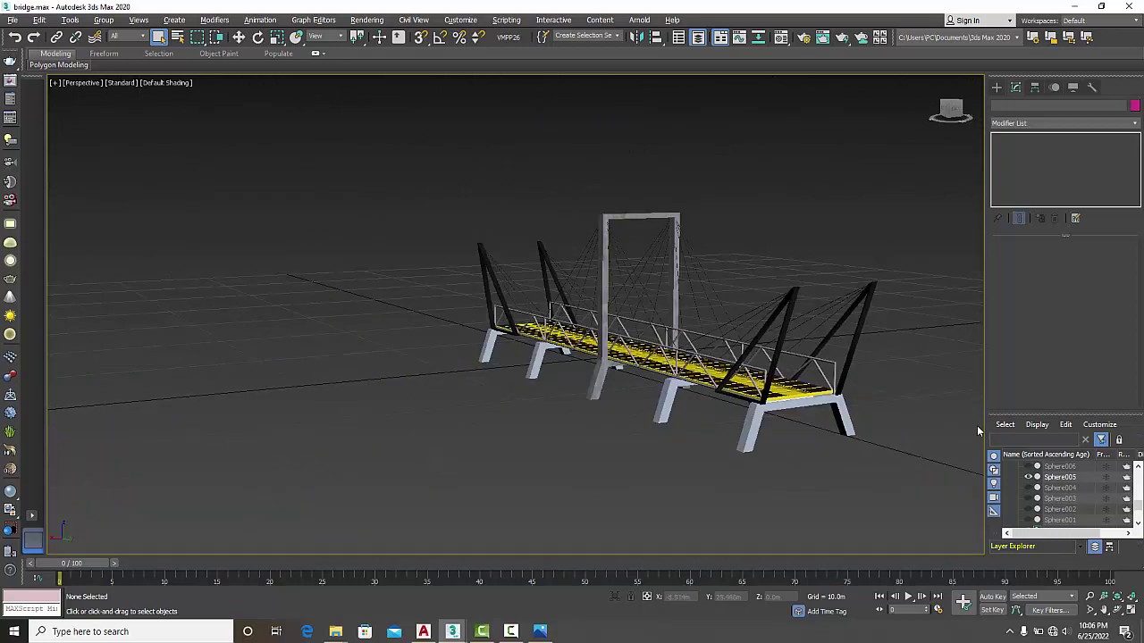
pyautogui.click(1028, 466)
pyautogui.keyDown('alt'); pyautogui.moveTo(868, 432); pyautogui.dragTo(768, 432, button='middle'); pyautogui.keyUp('alt')
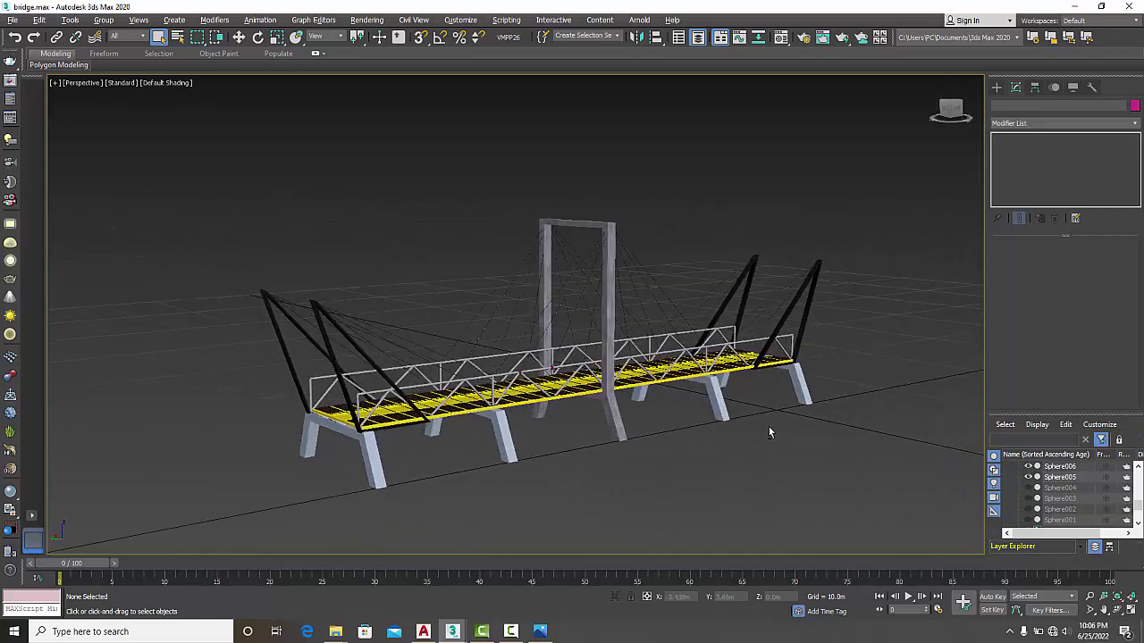
pyautogui.scroll(3, 607, 414)
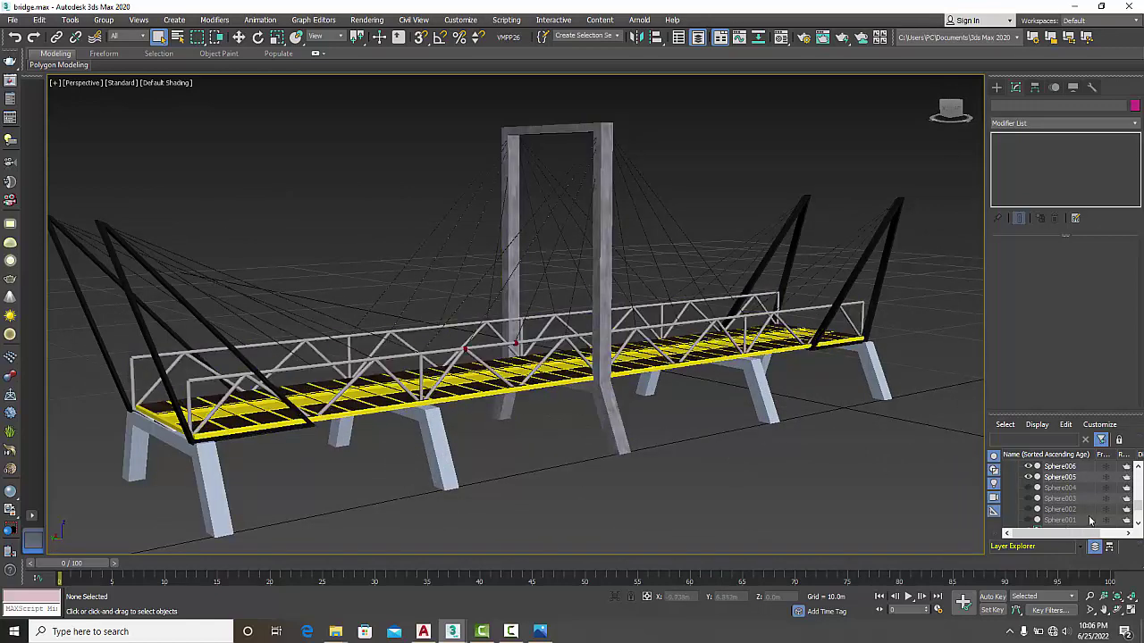
# Step: Unhide the railing joint spheres Sphere007 to Sphere012
pyautogui.scroll(1, 1043, 487)
pyautogui.click(1027, 488)
pyautogui.click(1028, 477)
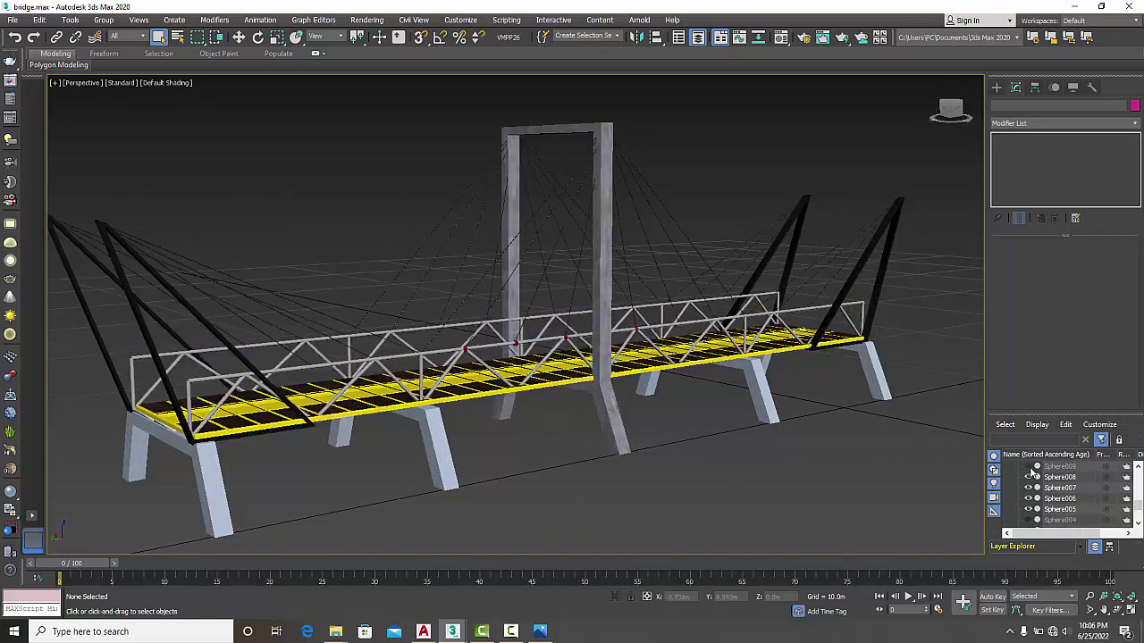
pyautogui.click(1027, 466)
pyautogui.scroll(1, 1053, 507)
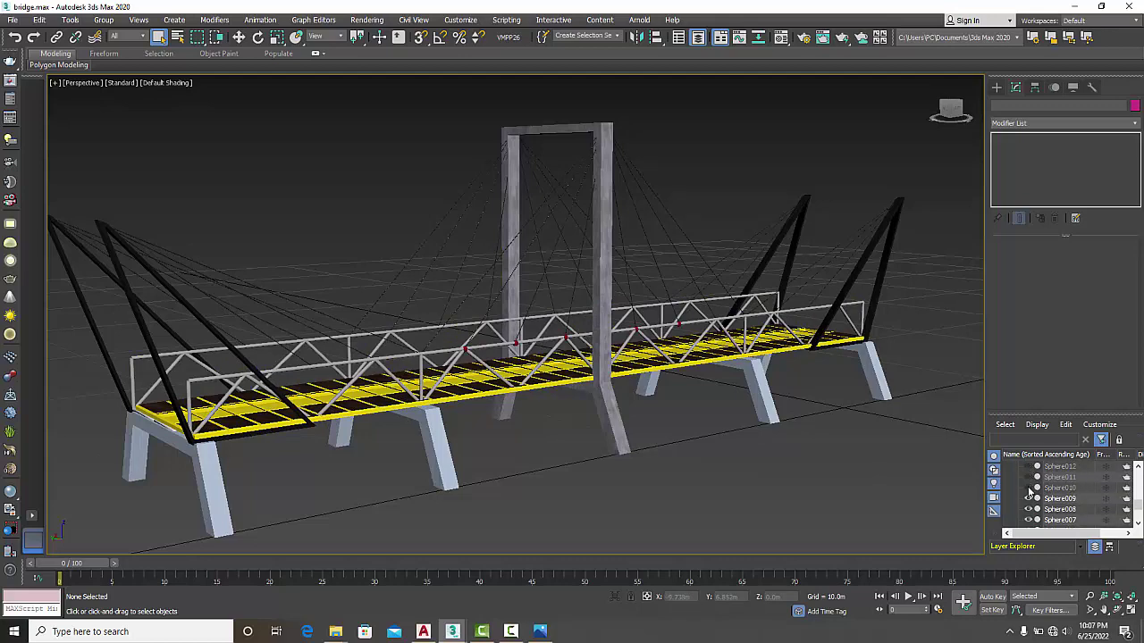
pyautogui.click(1027, 487)
pyautogui.click(1028, 477)
pyautogui.click(1027, 466)
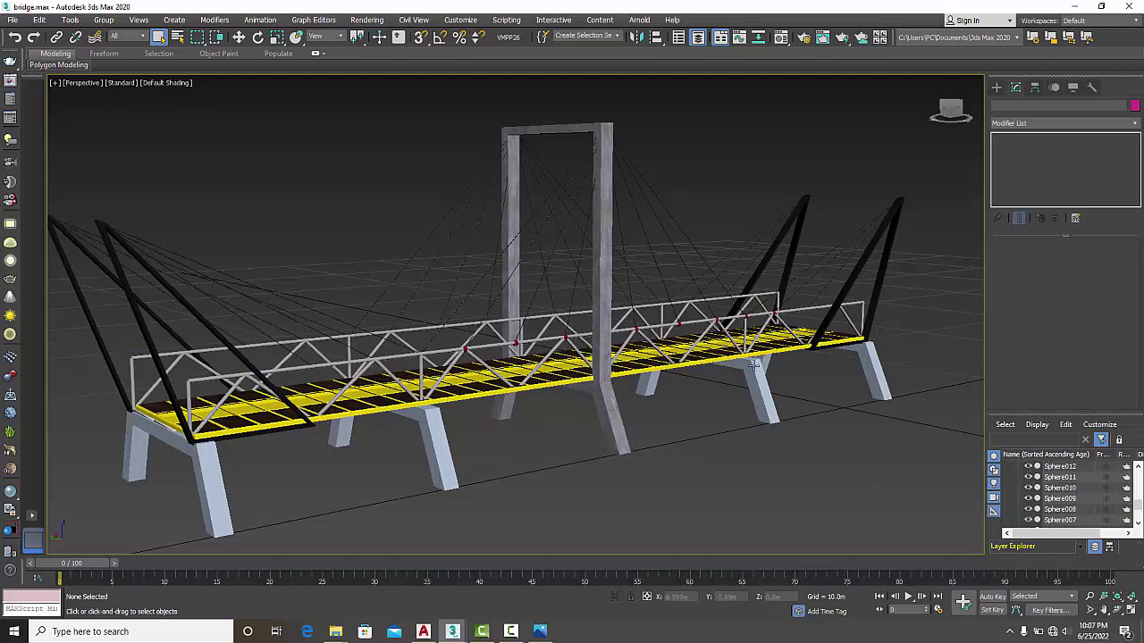
# Step: Unhide Sphere013 to Sphere016 along with Group015 and Group016
pyautogui.scroll(3, 804, 357)
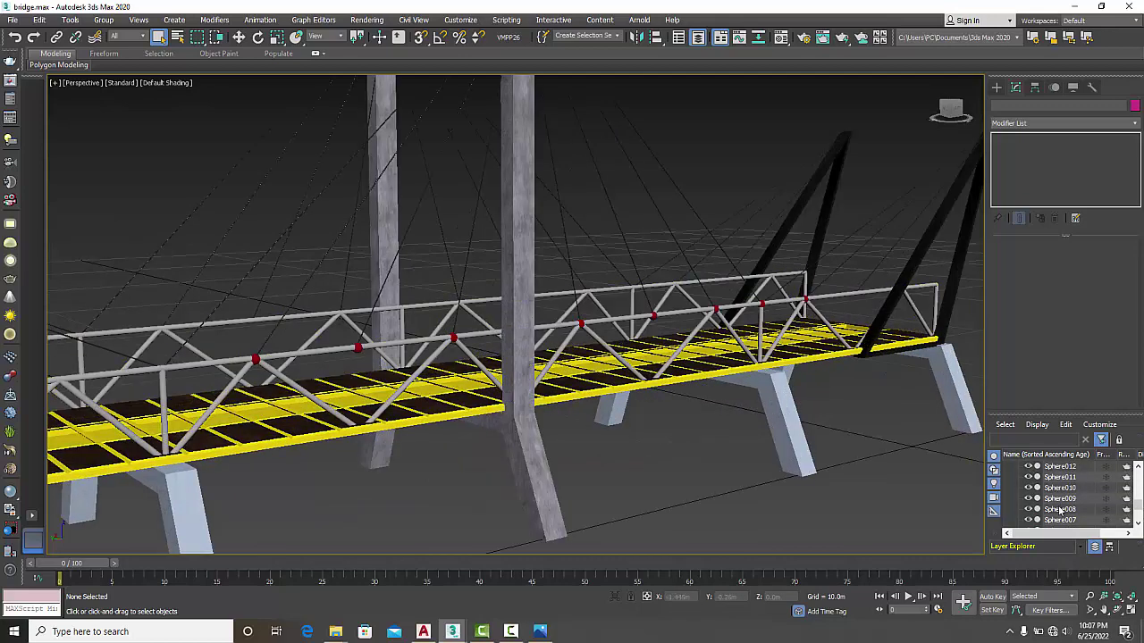
pyautogui.scroll(2, 1054, 507)
pyautogui.click(1028, 520)
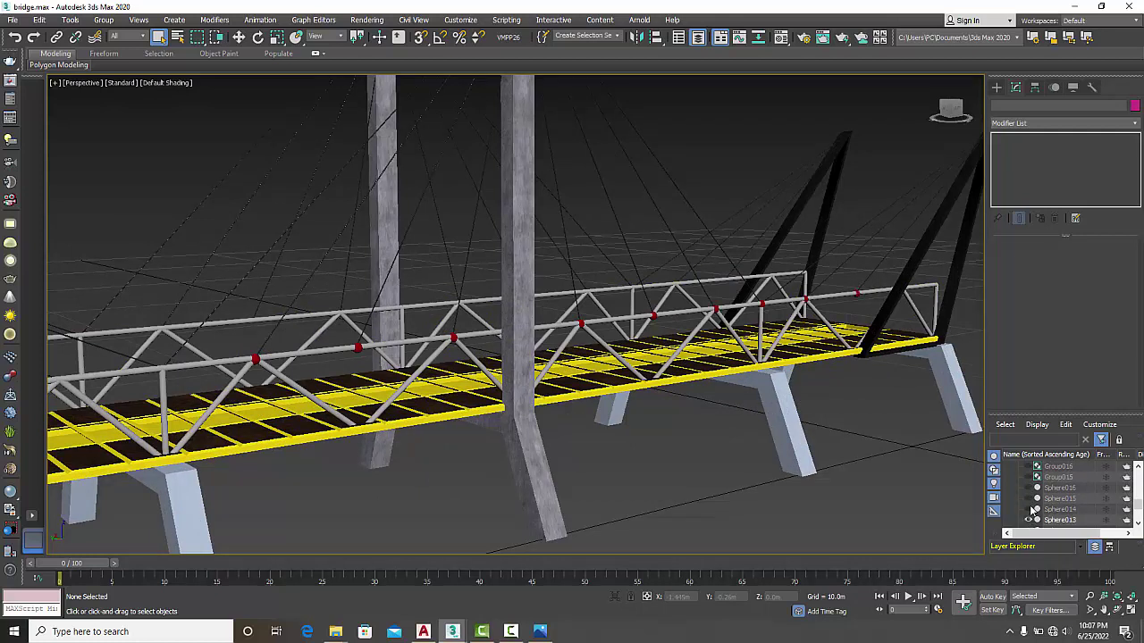
pyautogui.click(1027, 509)
pyautogui.click(1027, 499)
pyautogui.click(1027, 488)
pyautogui.click(1027, 477)
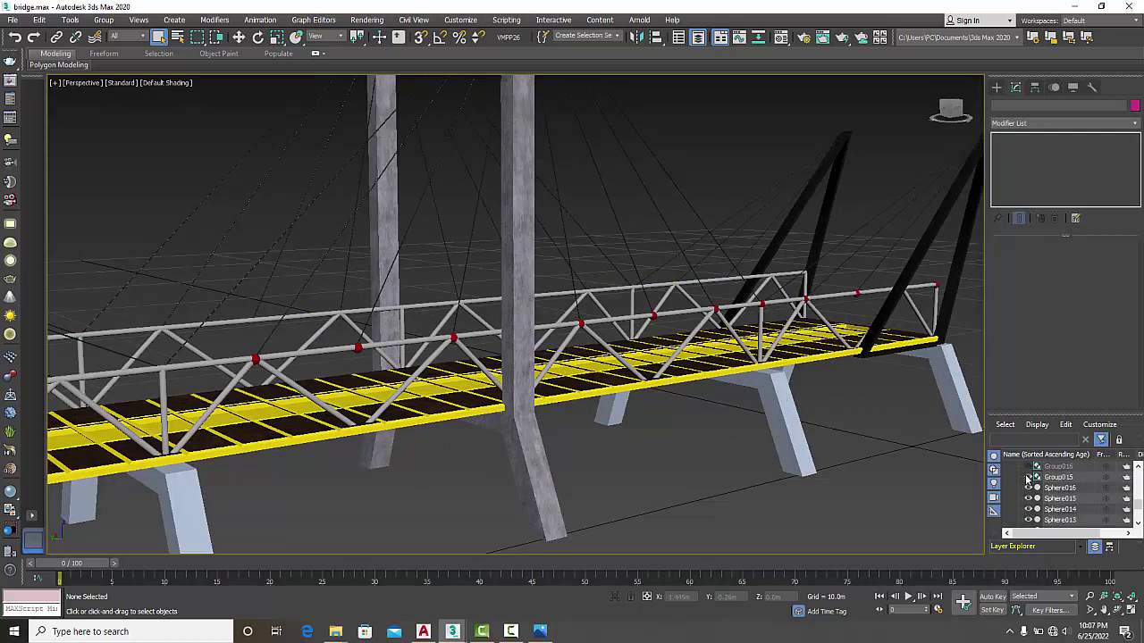
pyautogui.click(1028, 466)
# Step: Unhide Sphere017 to Sphere022 on the railing at the far side of the deck
pyautogui.scroll(1, 1028, 477)
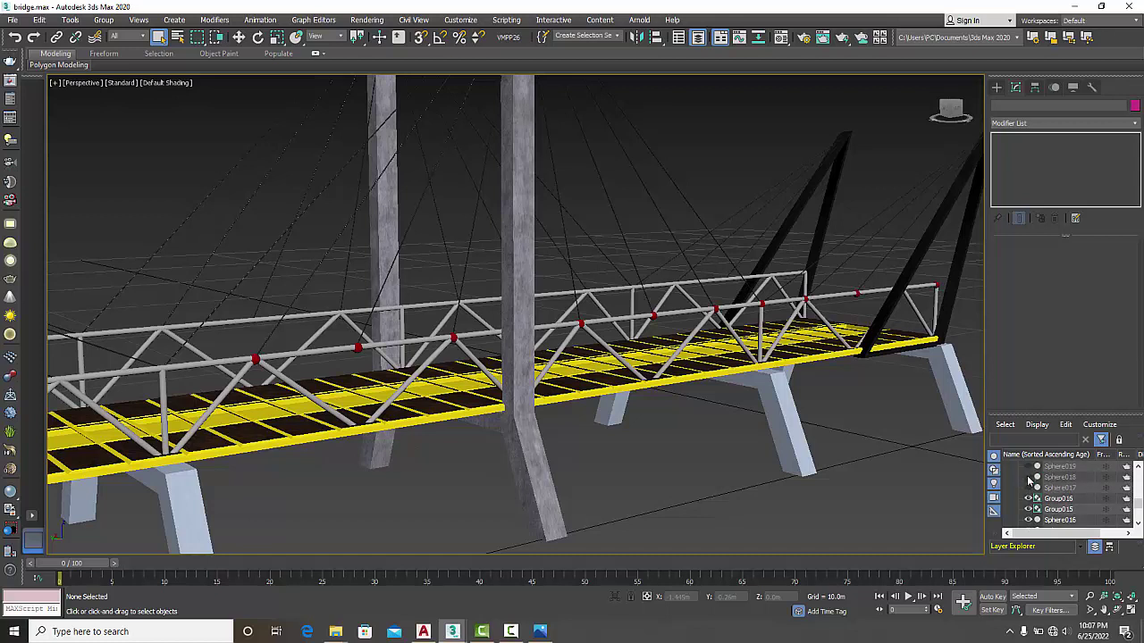
pyautogui.click(1028, 488)
pyautogui.scroll(1, 1032, 473)
pyautogui.click(1028, 488)
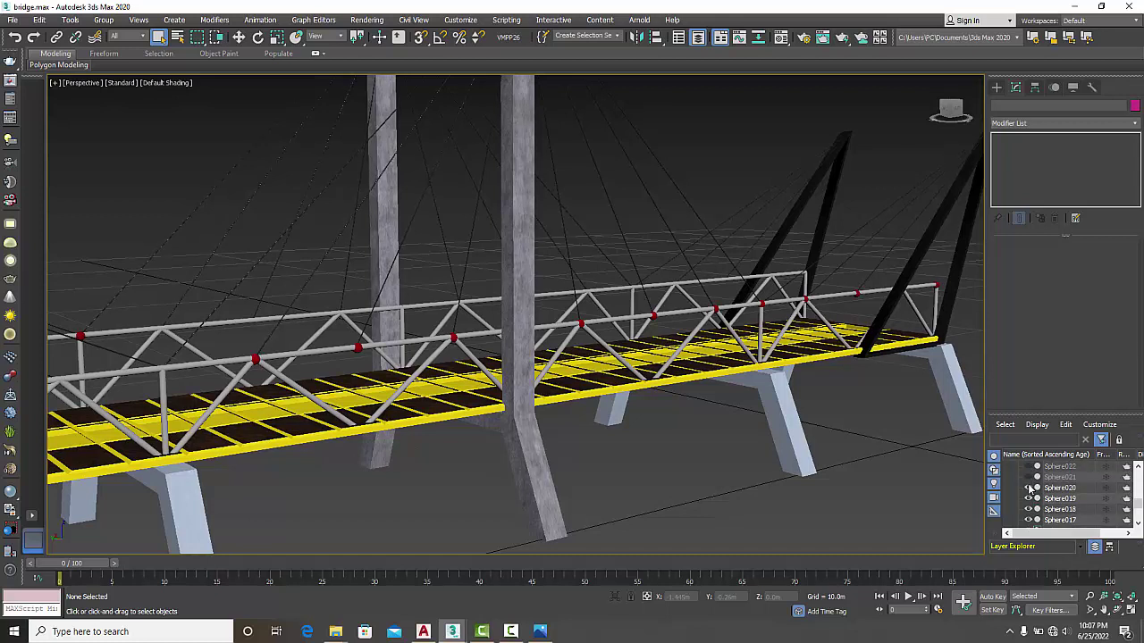
pyautogui.click(1029, 477)
pyautogui.click(1028, 467)
# Step: Unhide the far railing's joint spheres Sphere023 to Sphere028
pyautogui.scroll(1, 1027, 487)
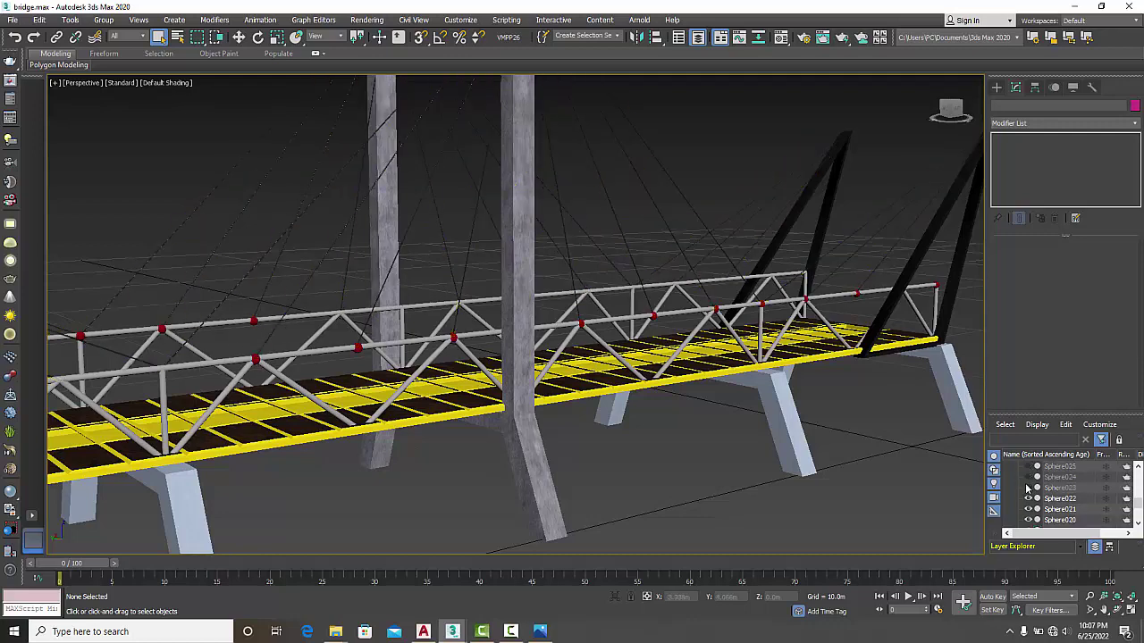
pyautogui.click(1028, 477)
pyautogui.click(1028, 467)
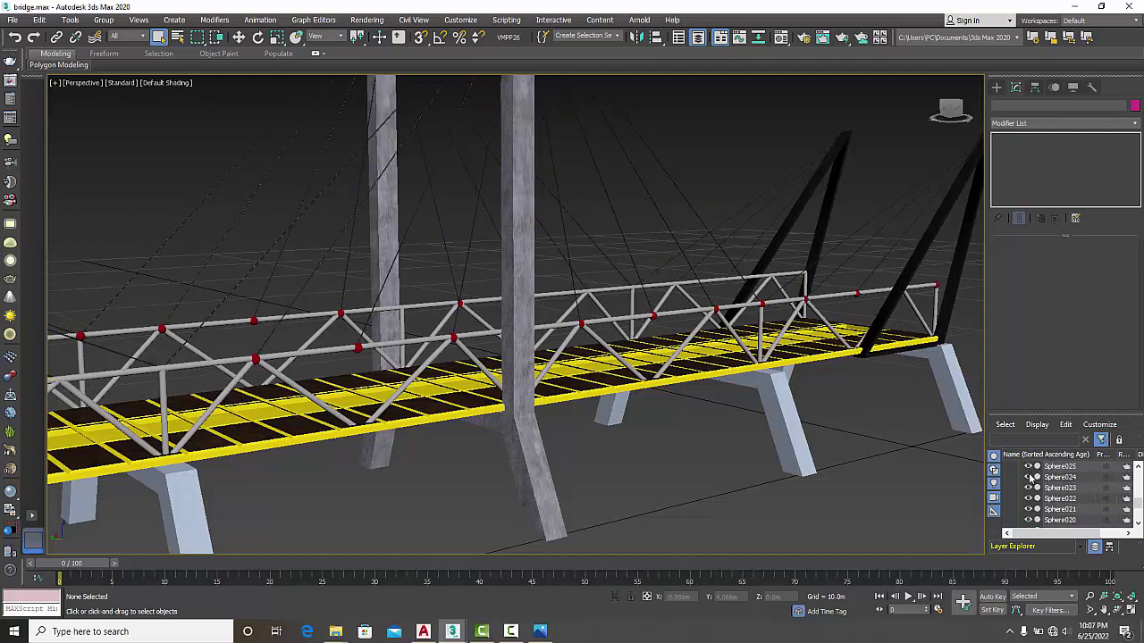
pyautogui.scroll(1, 1032, 487)
pyautogui.click(1028, 488)
pyautogui.click(1028, 477)
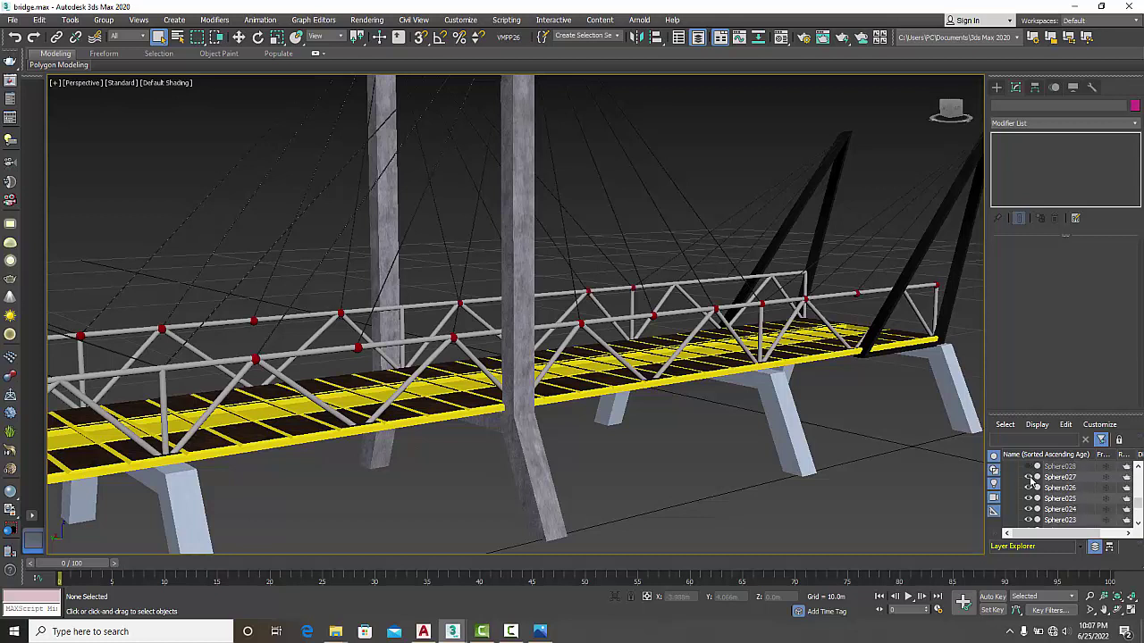
pyautogui.click(1028, 467)
# Step: Unhide the remaining railing joint spheres, Sphere029 to Sphere032
pyautogui.scroll(1, 1036, 503)
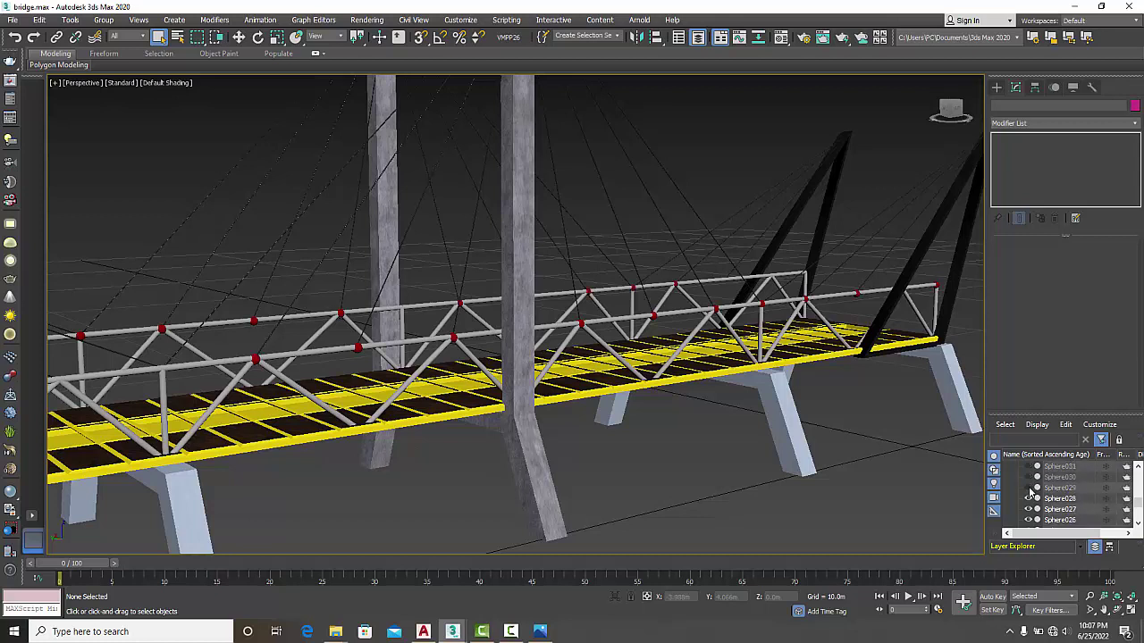
pyautogui.click(1028, 488)
pyautogui.click(1029, 477)
pyautogui.click(1028, 466)
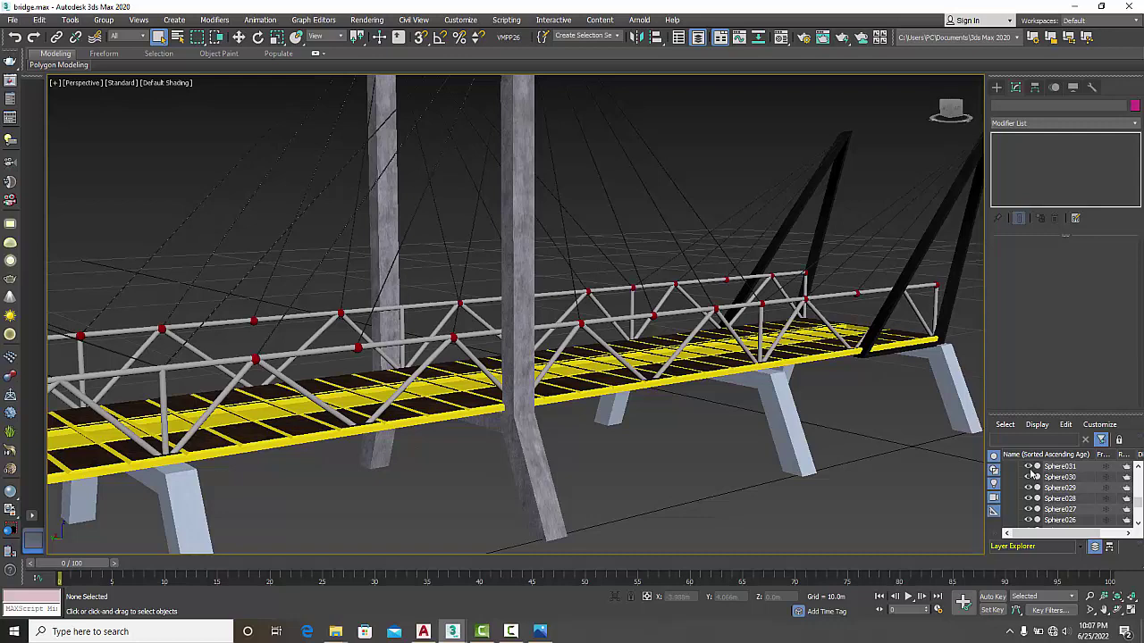
pyautogui.scroll(2, 1032, 488)
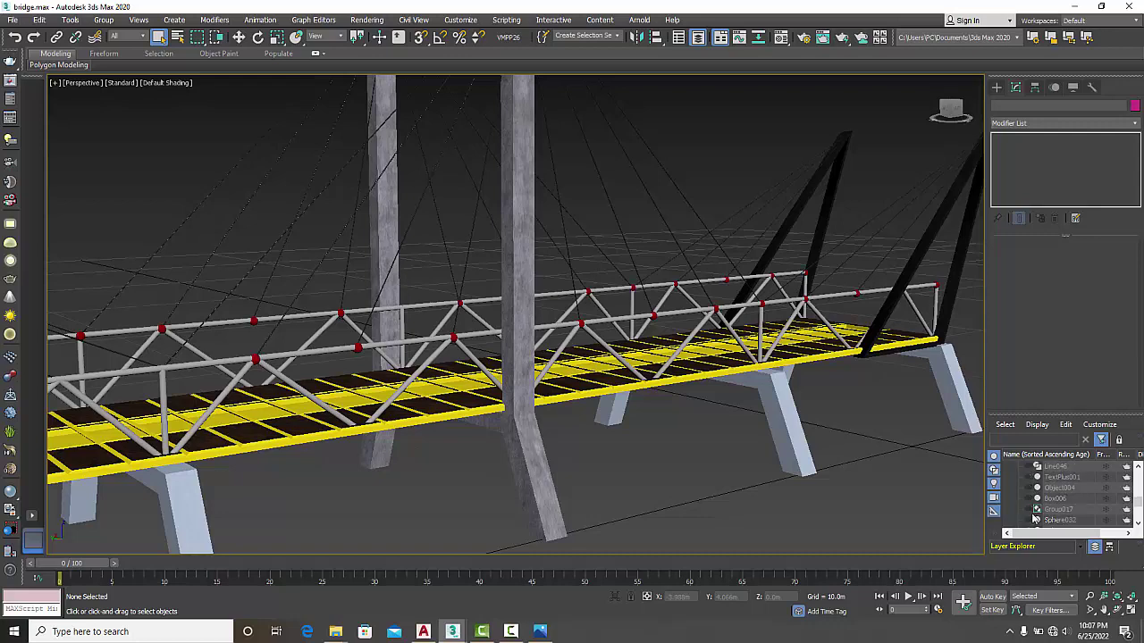
pyautogui.scroll(-1, 1034, 509)
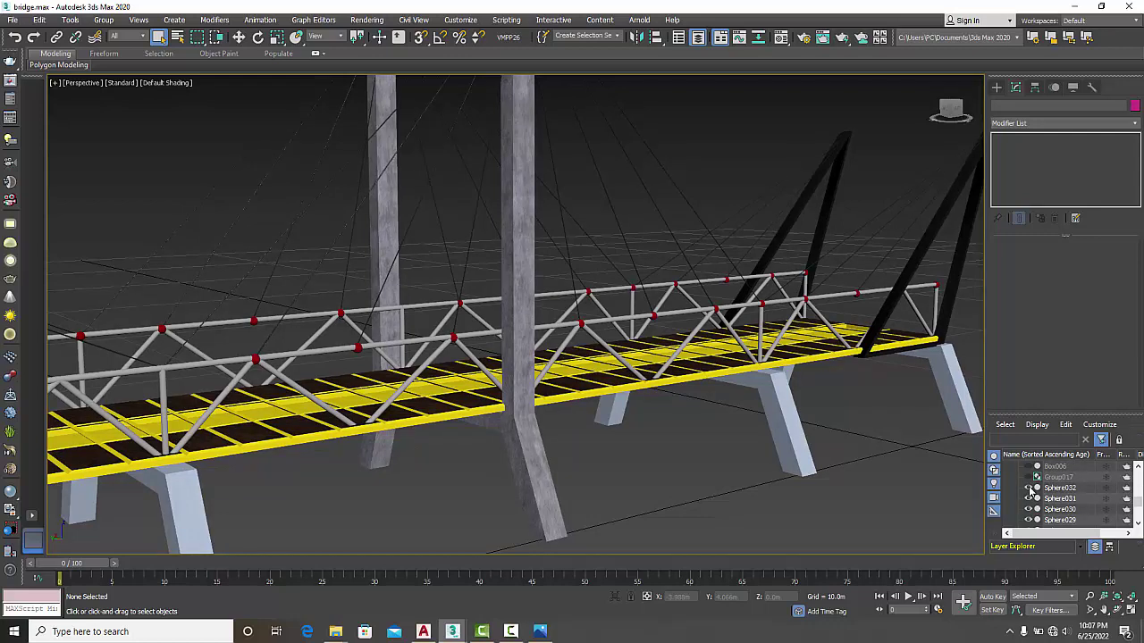
pyautogui.click(1028, 488)
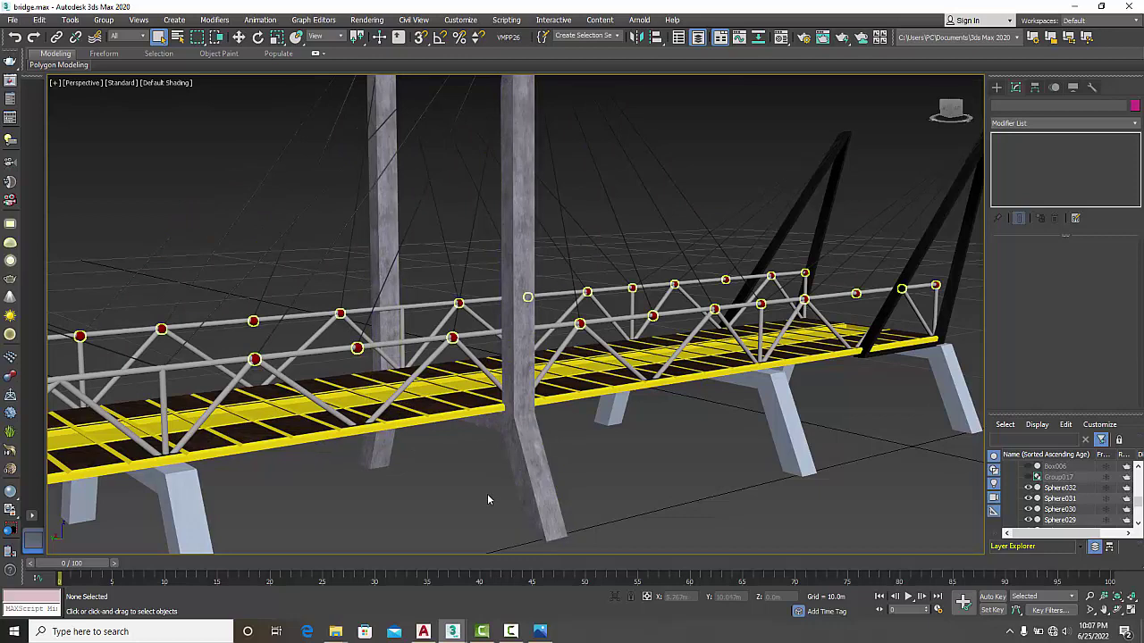
# Step: Switch to the untitled scene and show the top of the truss railing panel in a maximized Front view
pyautogui.hotkey('alt', 'w')
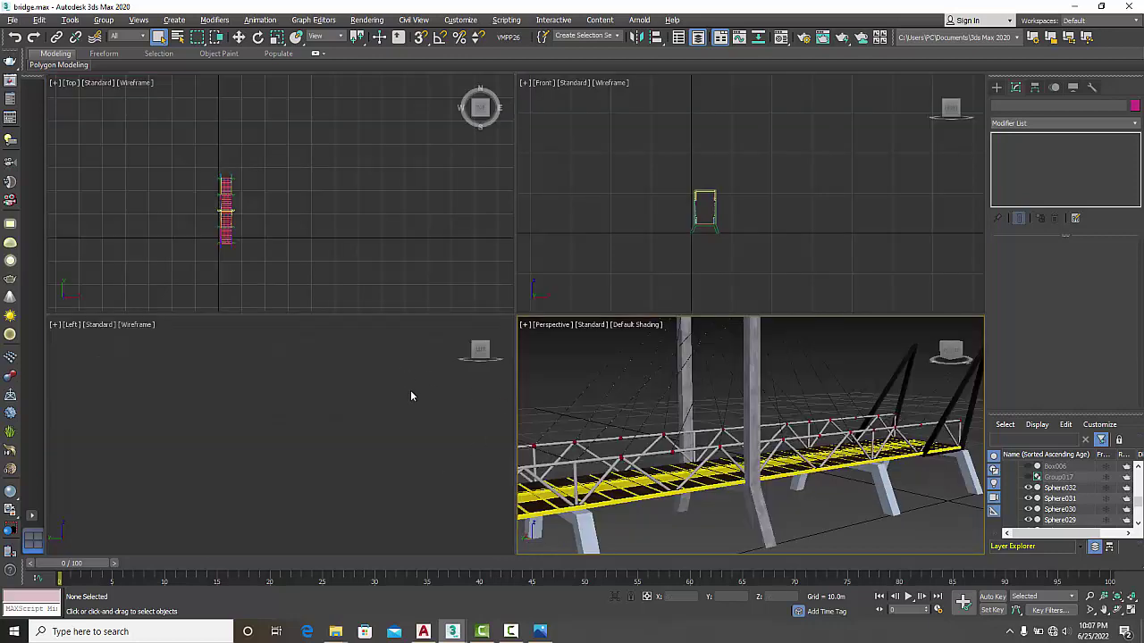
pyautogui.hotkey('alt', 'w')
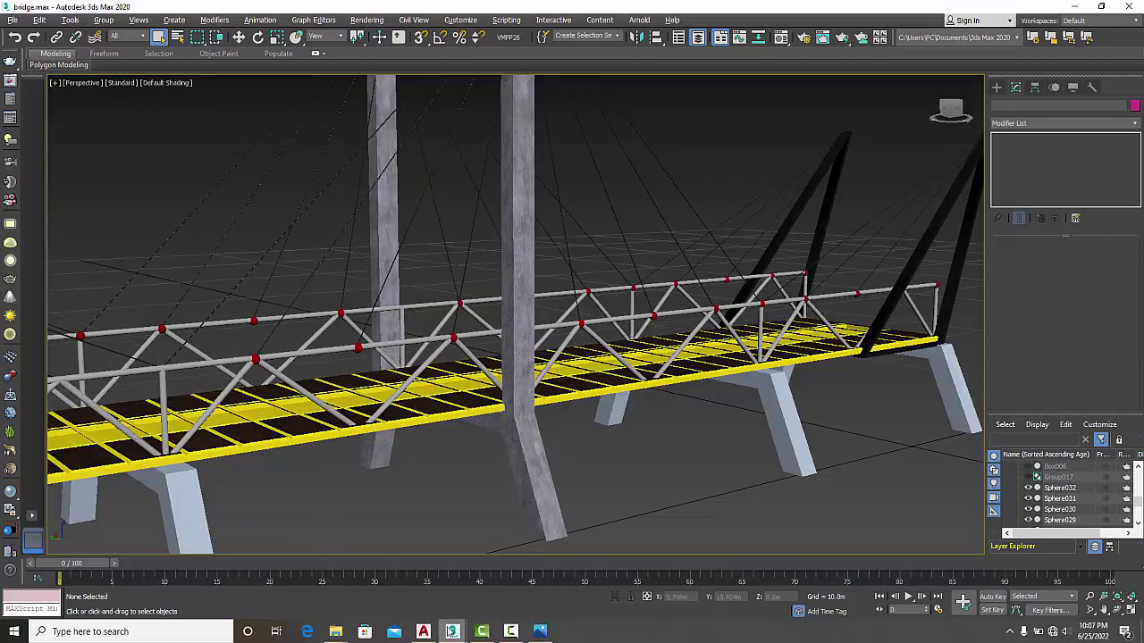
pyautogui.moveTo(452, 632)
pyautogui.click(386, 580)
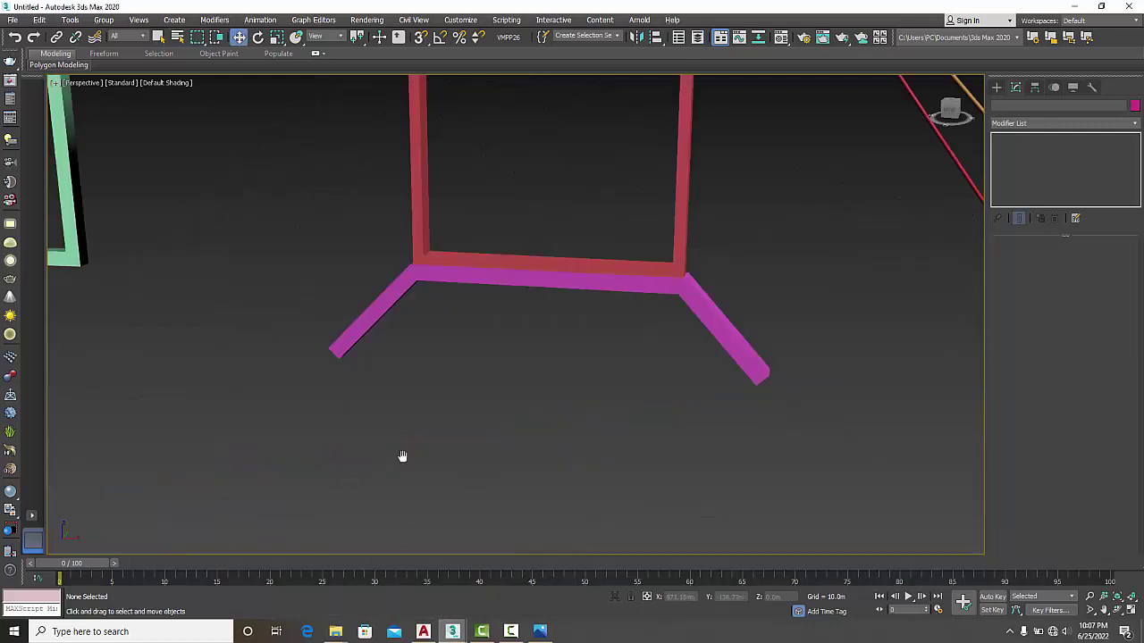
pyautogui.moveTo(402, 456); pyautogui.dragTo(587, 503, button='middle')
pyautogui.scroll(-5, 536, 491)
pyautogui.moveTo(408, 462); pyautogui.dragTo(551, 475, button='middle')
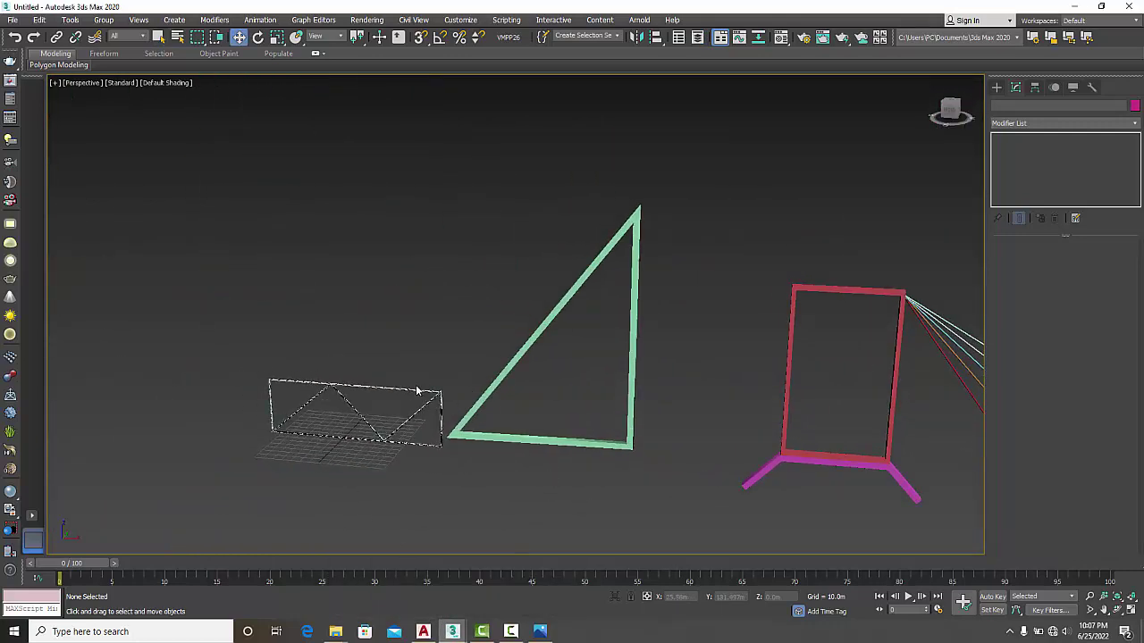
pyautogui.scroll(5, 415, 389)
pyautogui.moveTo(370, 413); pyautogui.dragTo(488, 393, button='middle')
pyautogui.hotkey('alt', 'w')
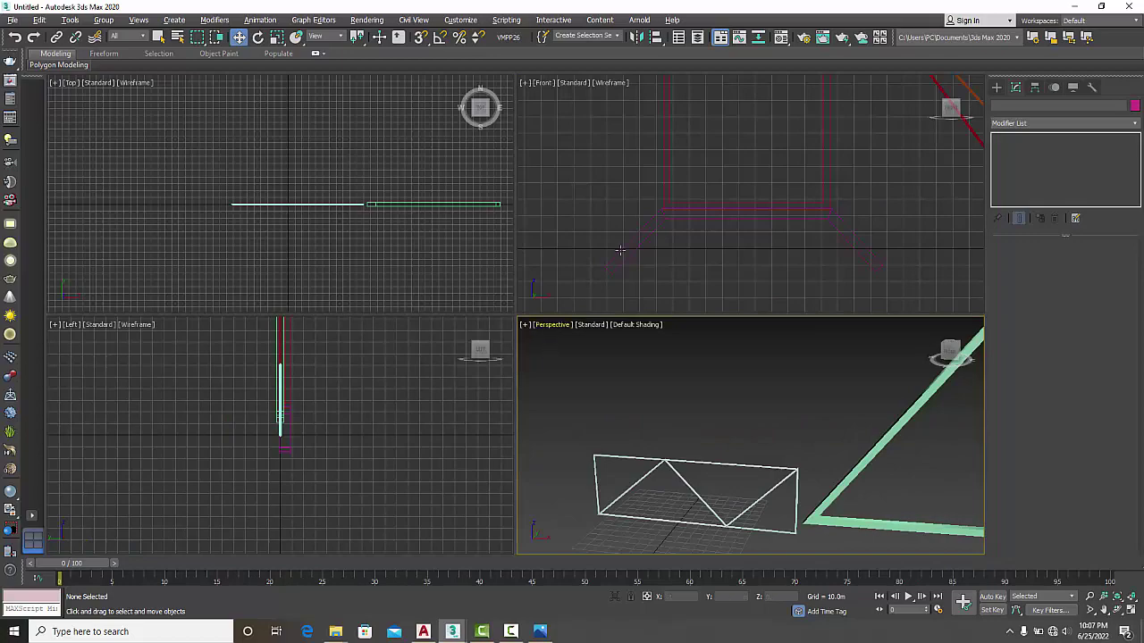
pyautogui.hotkey('alt', 'w')
pyautogui.scroll(-6, 358, 291)
pyautogui.moveTo(359, 291); pyautogui.dragTo(572, 421, button='middle')
pyautogui.scroll(-4, 310, 420)
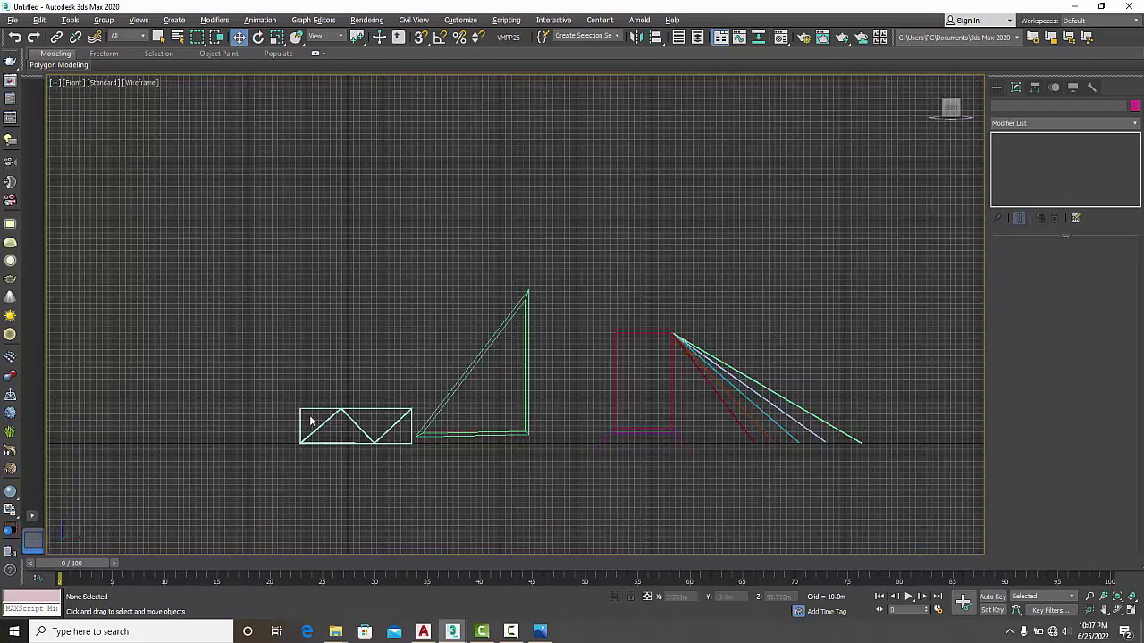
pyautogui.moveTo(310, 421); pyautogui.dragTo(424, 429, button='middle')
pyautogui.scroll(6, 447, 427)
pyautogui.scroll(2, 523, 384)
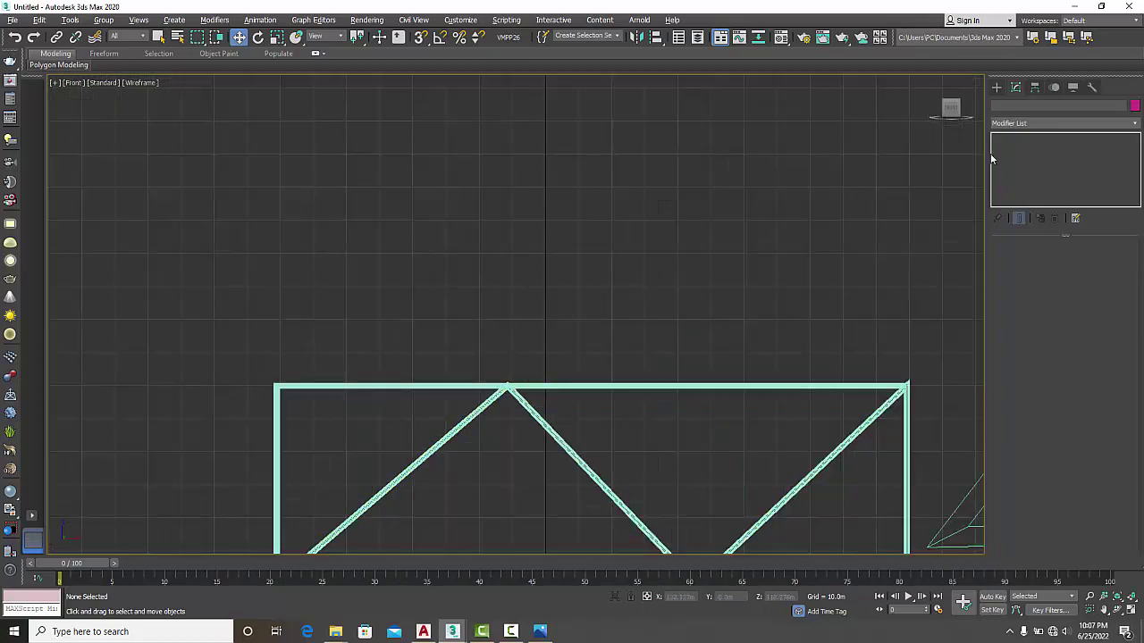
# Step: Create a GeoSphere with a radius of about 3.44 m on the railing panel's top bar where two diagonals meet
pyautogui.click(996, 87)
pyautogui.click(1010, 105)
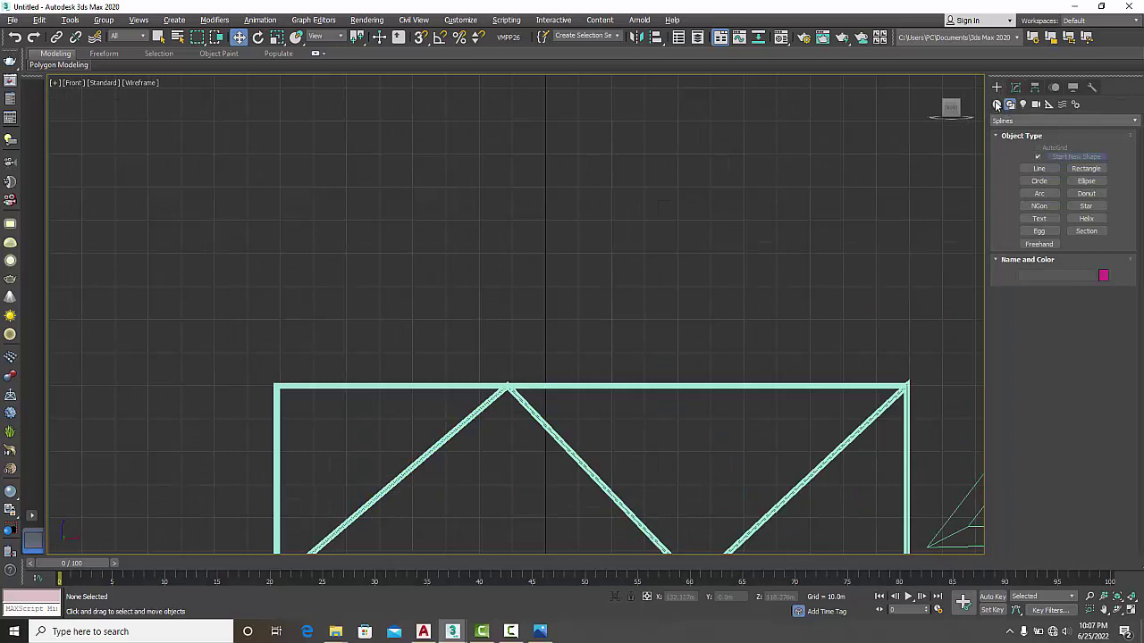
pyautogui.click(997, 105)
pyautogui.click(1086, 171)
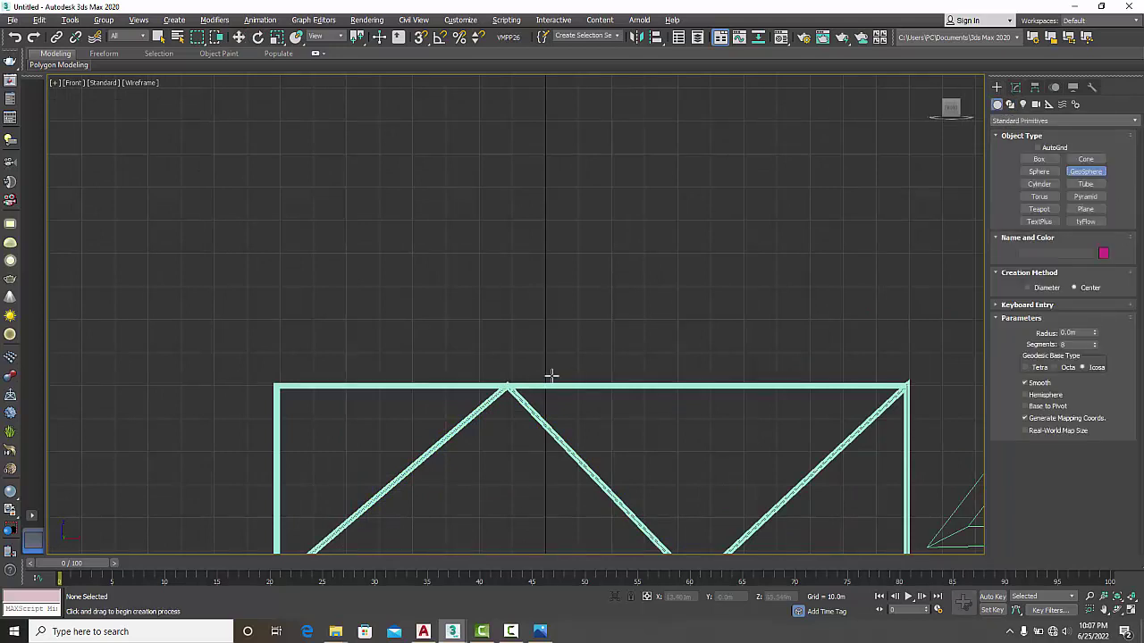
pyautogui.moveTo(506, 386); pyautogui.dragTo(516, 391)
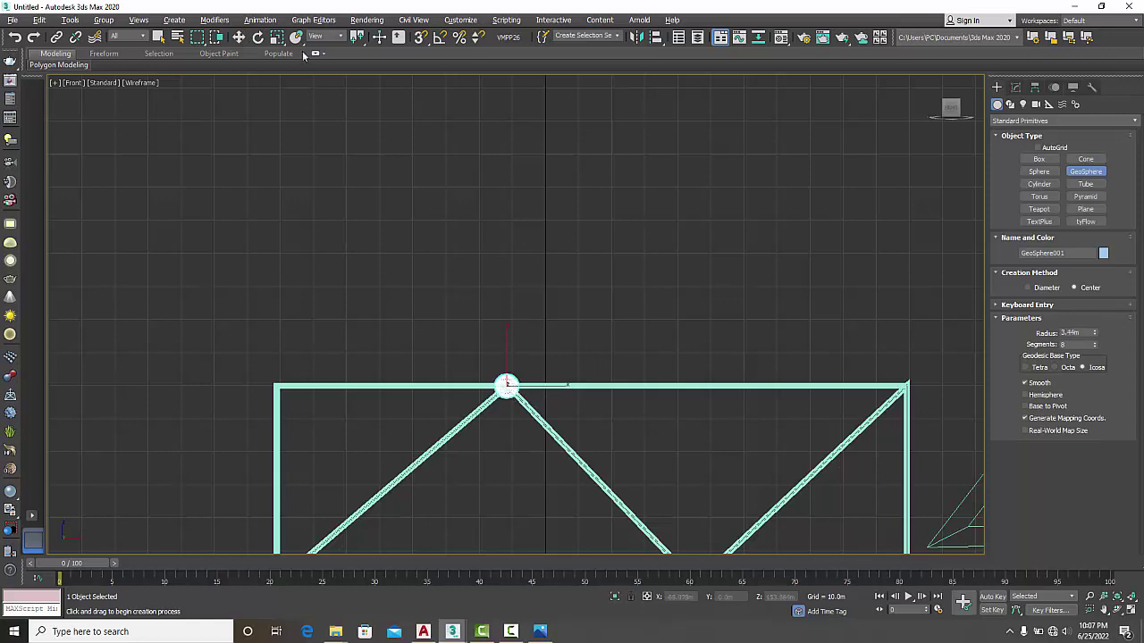
# Step: Move the GeoSphere slightly upward in the Left view so it sits over the end of the railing's top bar, and deselect it
pyautogui.click(238, 36)
pyautogui.hotkey('alt', 'w')
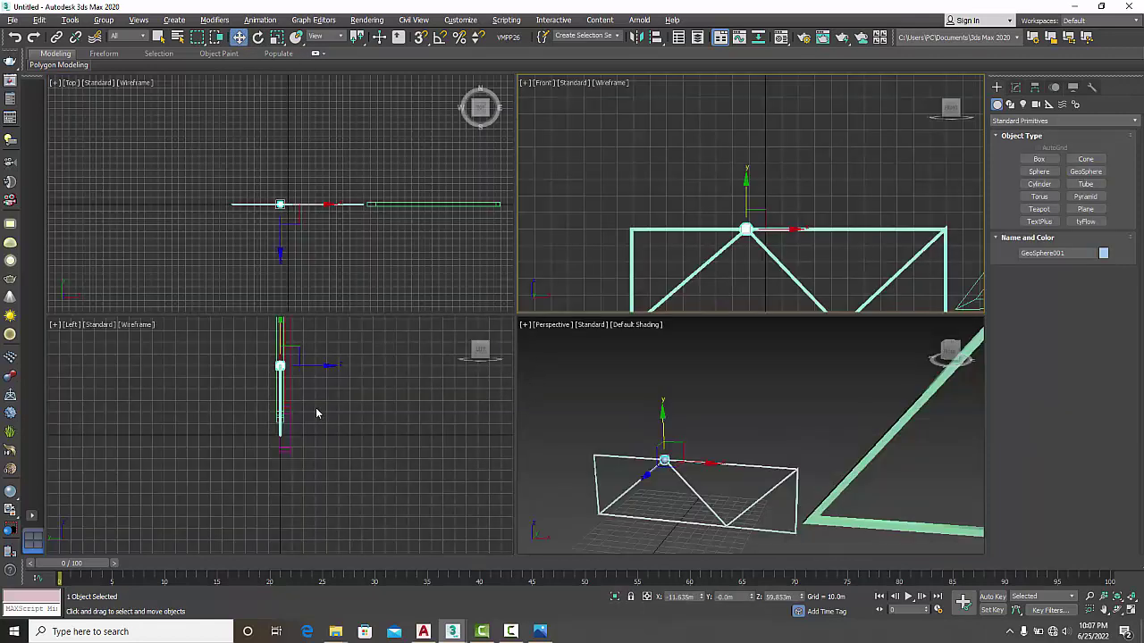
pyautogui.hotkey('alt', 'w')
pyautogui.scroll(10, 515, 178)
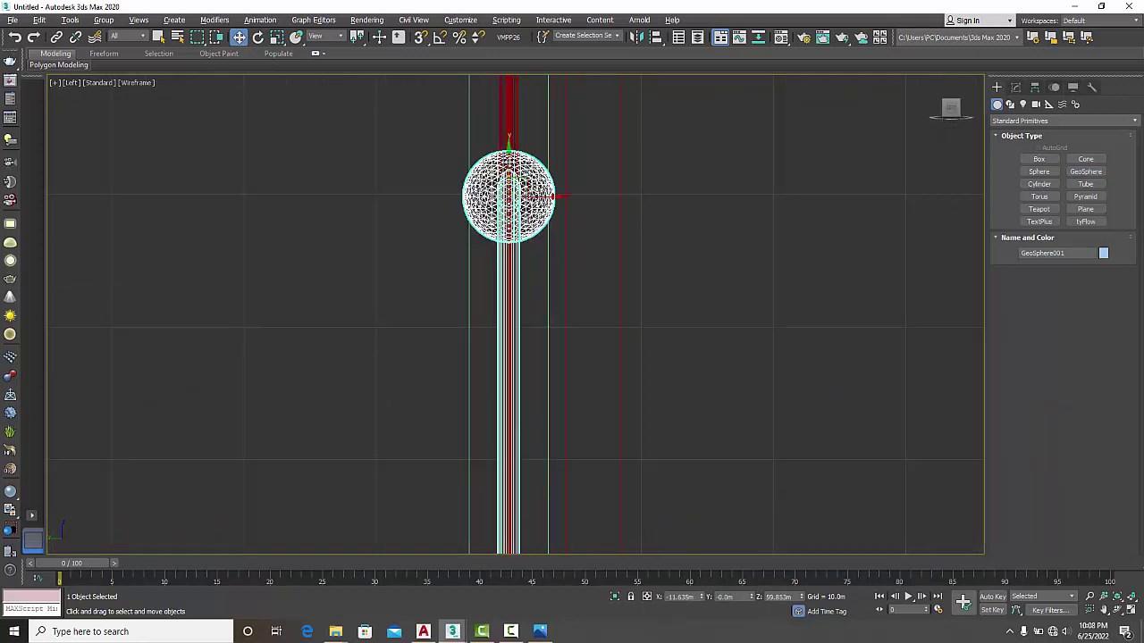
pyautogui.moveTo(509, 196); pyautogui.dragTo(509, 190)
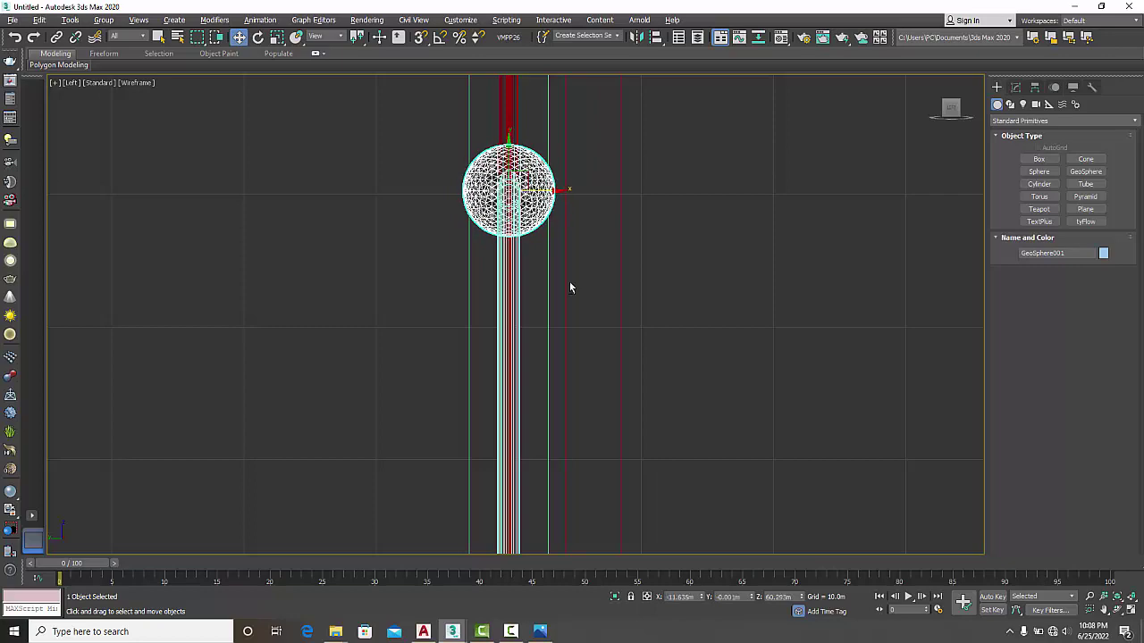
pyautogui.hotkey('alt', 'w')
pyautogui.hotkey('alt', 'w')
pyautogui.scroll(3, 339, 377)
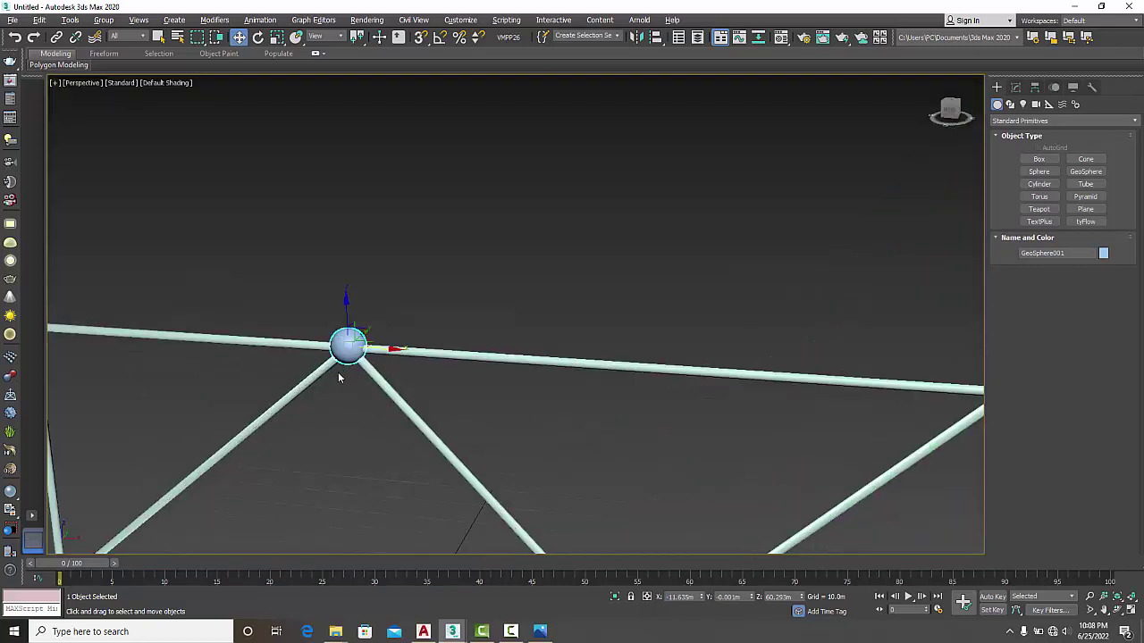
pyautogui.click(456, 272)
pyautogui.scroll(3, 340, 389)
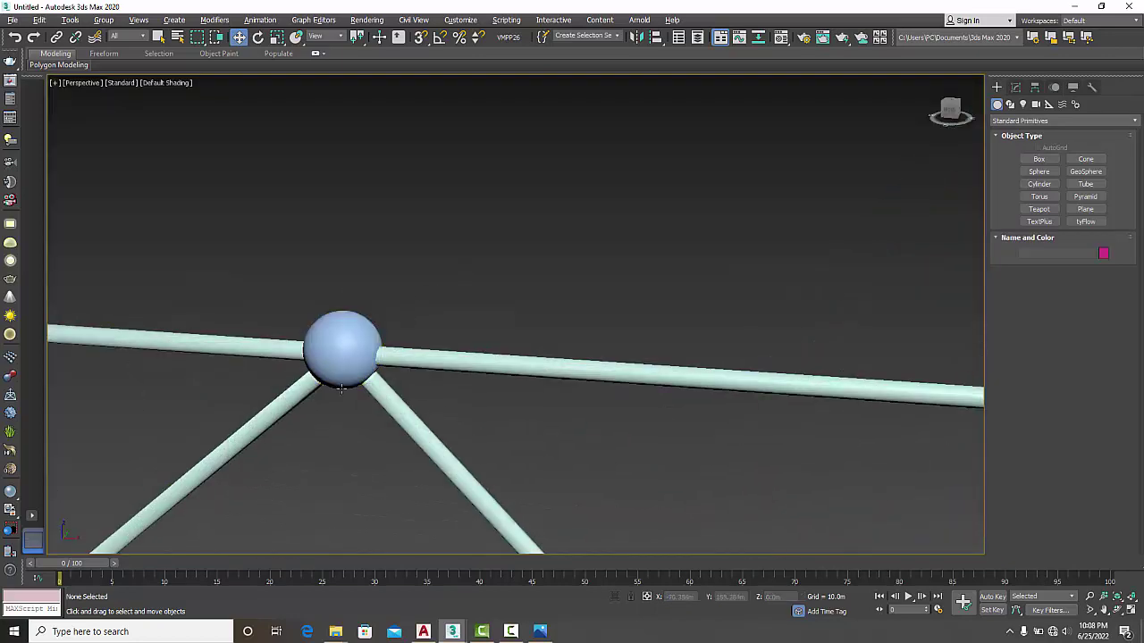
pyautogui.scroll(-3, 353, 424)
pyautogui.keyDown('alt'); pyautogui.moveTo(375, 442); pyautogui.dragTo(579, 302, button='middle'); pyautogui.keyUp('alt')
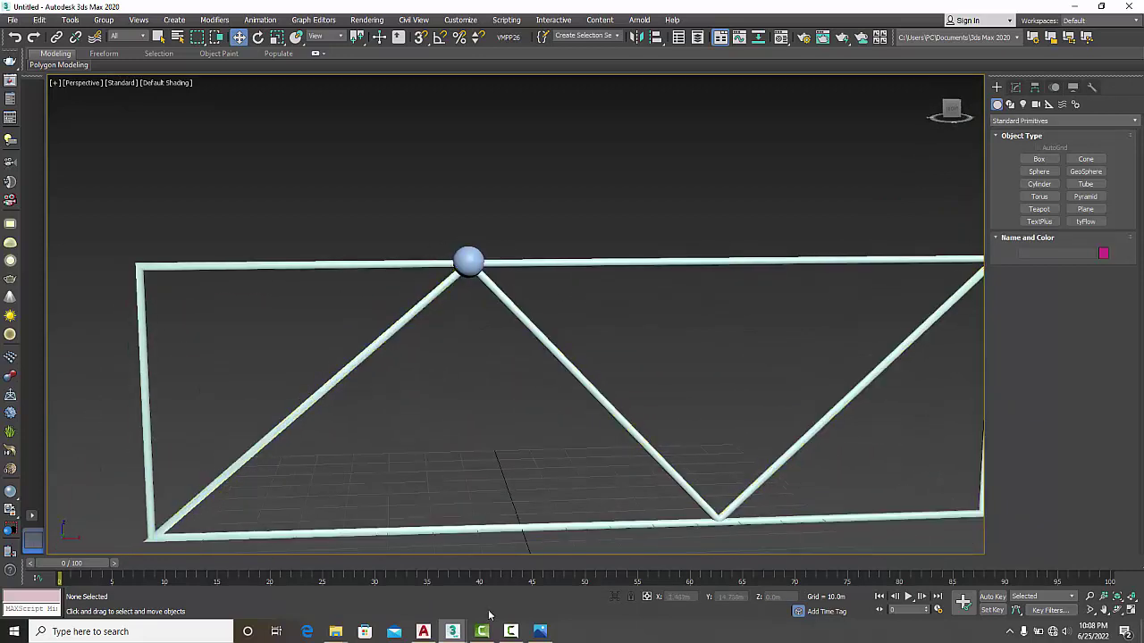
# Step: Switch to the bridge.max scene and unhide Group017 and the sign frame Box006 between the tower columns
pyautogui.moveTo(456, 634)
pyautogui.click(516, 576)
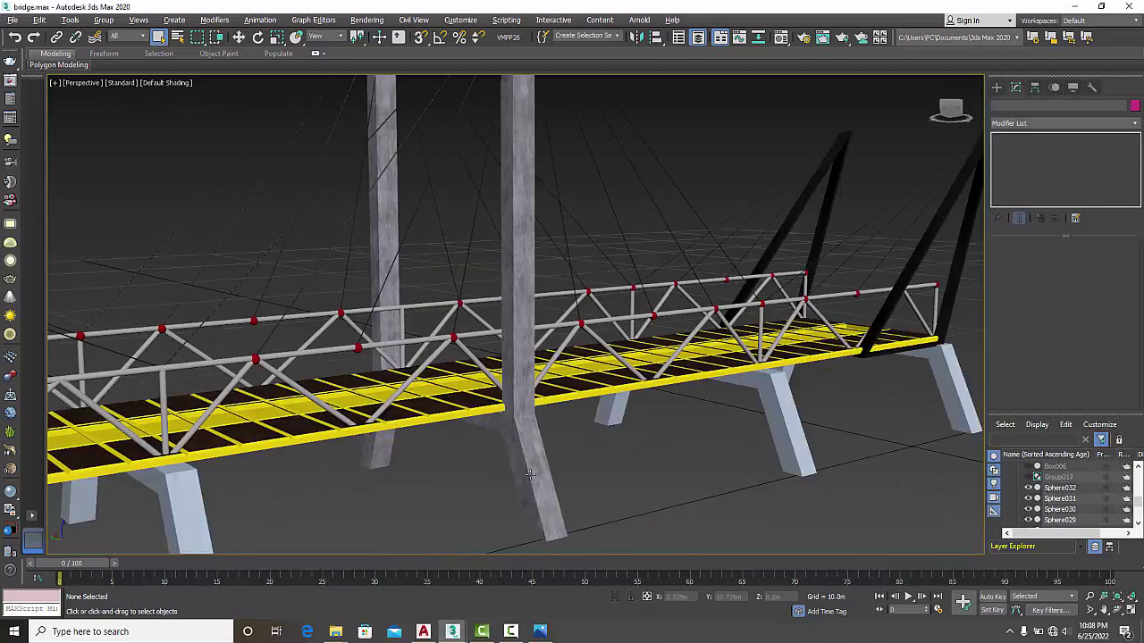
pyautogui.scroll(3, 594, 317)
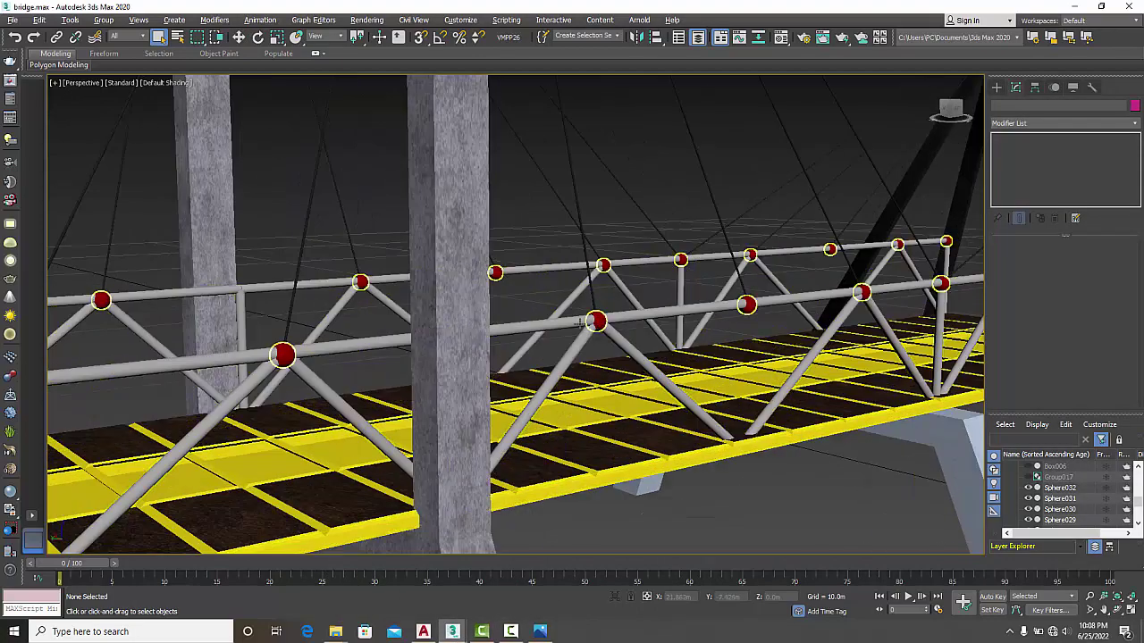
pyautogui.scroll(-8, 742, 419)
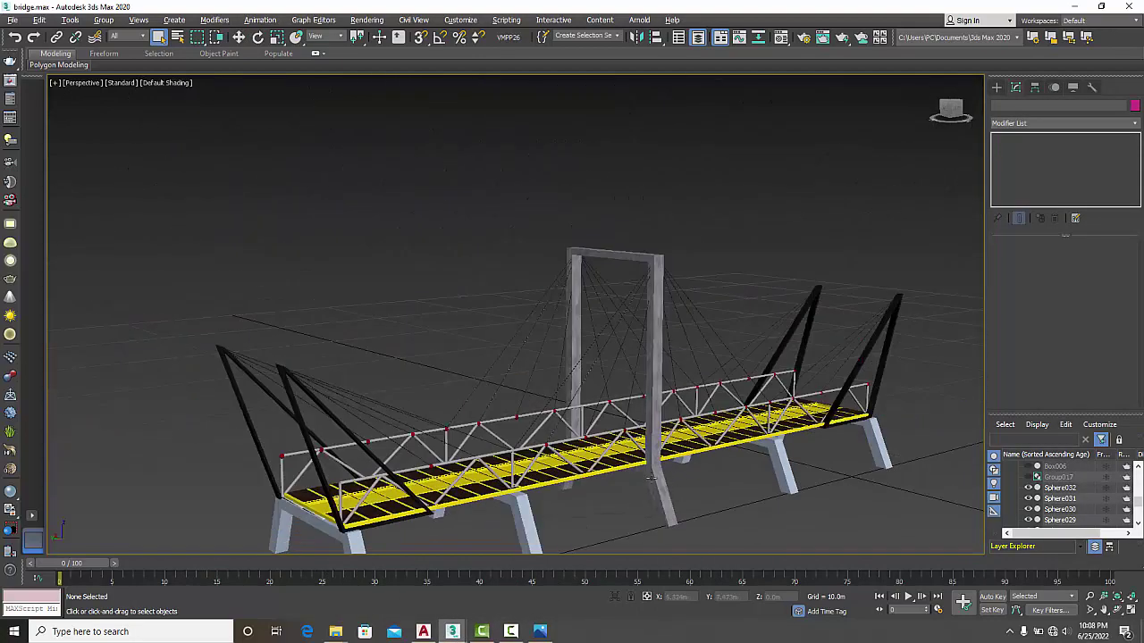
pyautogui.keyDown('alt'); pyautogui.moveTo(652, 479); pyautogui.dragTo(665, 467, button='middle'); pyautogui.keyUp('alt')
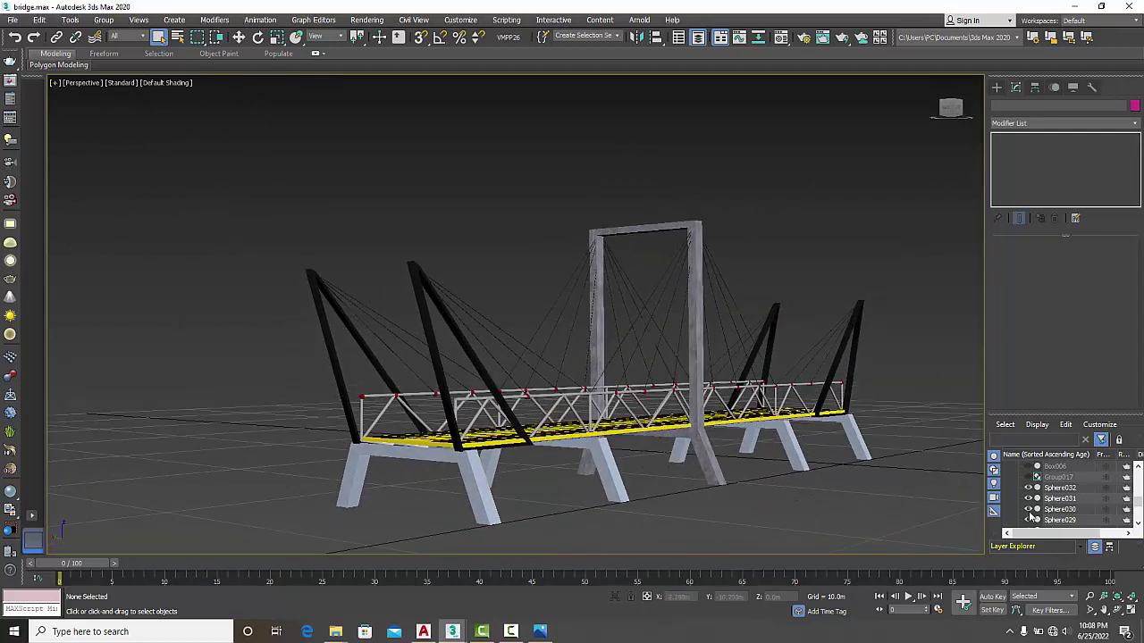
pyautogui.click(1028, 477)
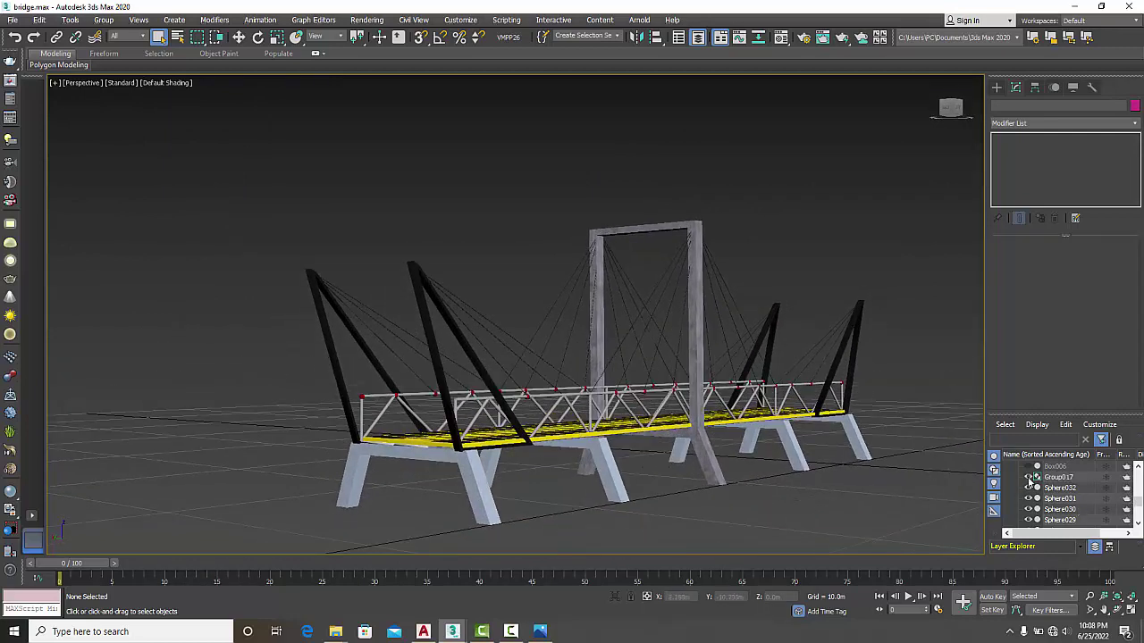
pyautogui.click(1027, 466)
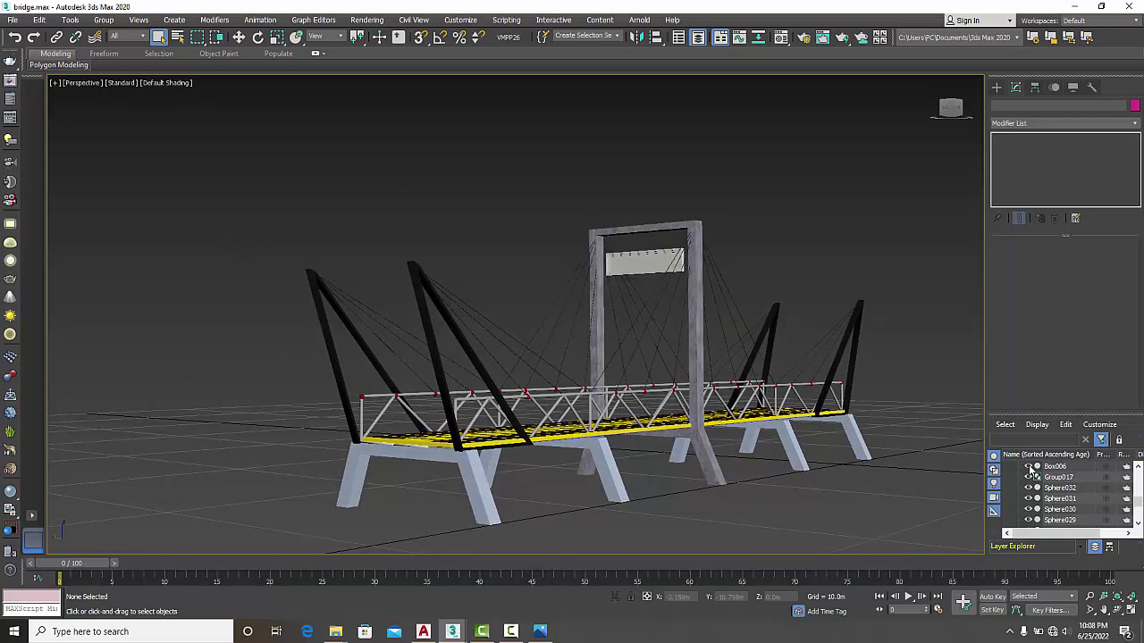
# Step: Unhide the sign's inner panel Object004 and its lettering TextPlus001
pyautogui.scroll(6, 597, 259)
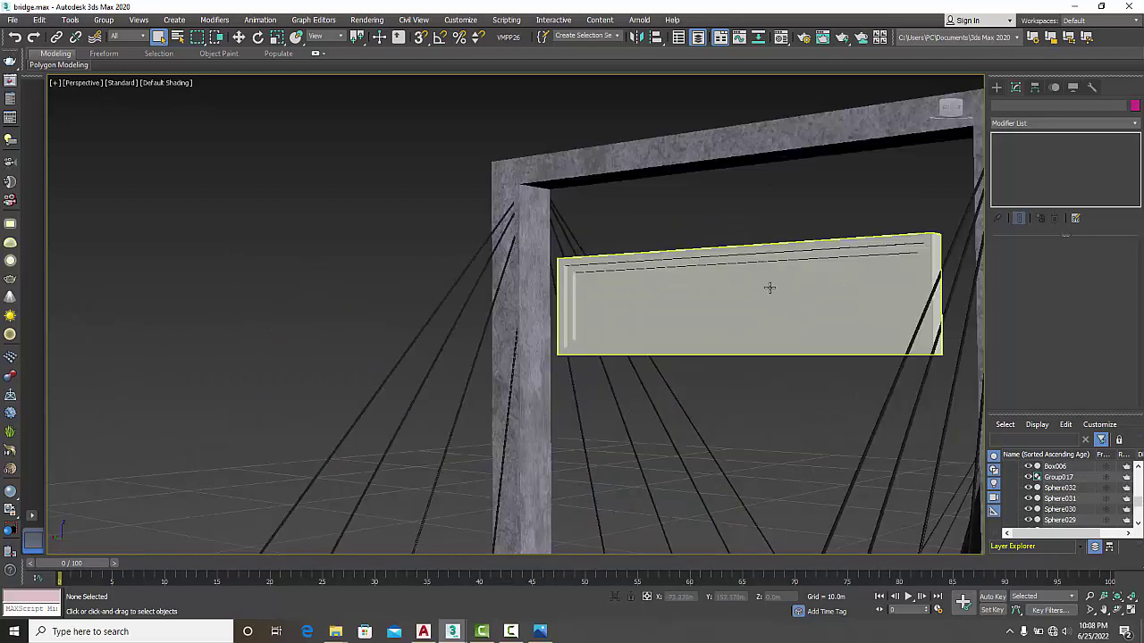
pyautogui.scroll(3, 769, 288)
pyautogui.moveTo(774, 296); pyautogui.dragTo(629, 264, button='middle')
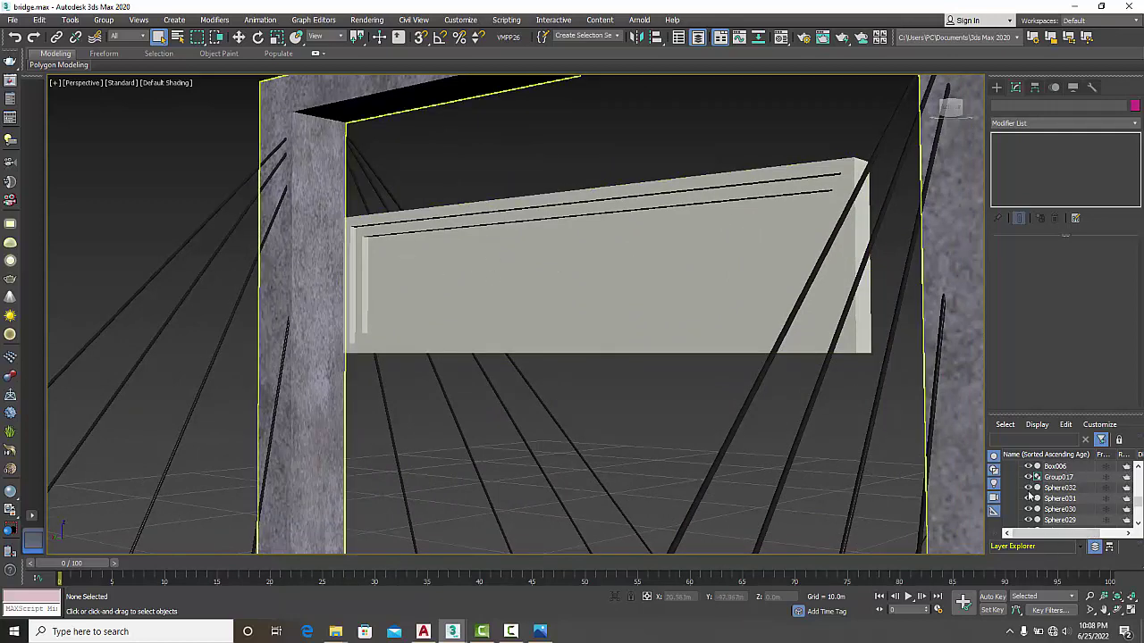
pyautogui.scroll(1, 1029, 493)
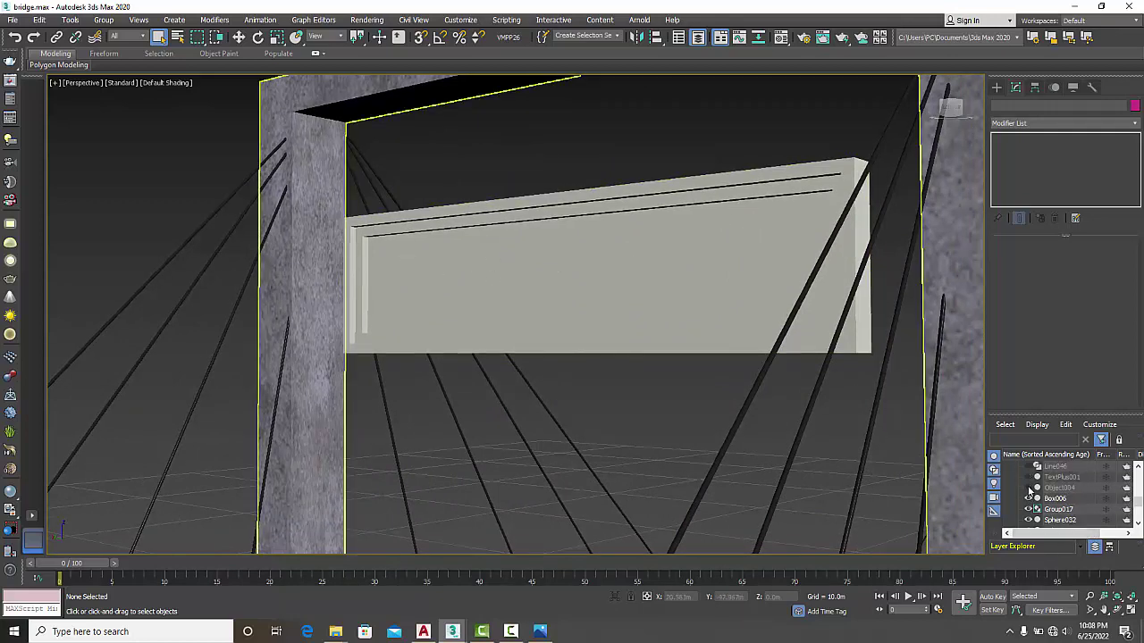
pyautogui.click(1029, 488)
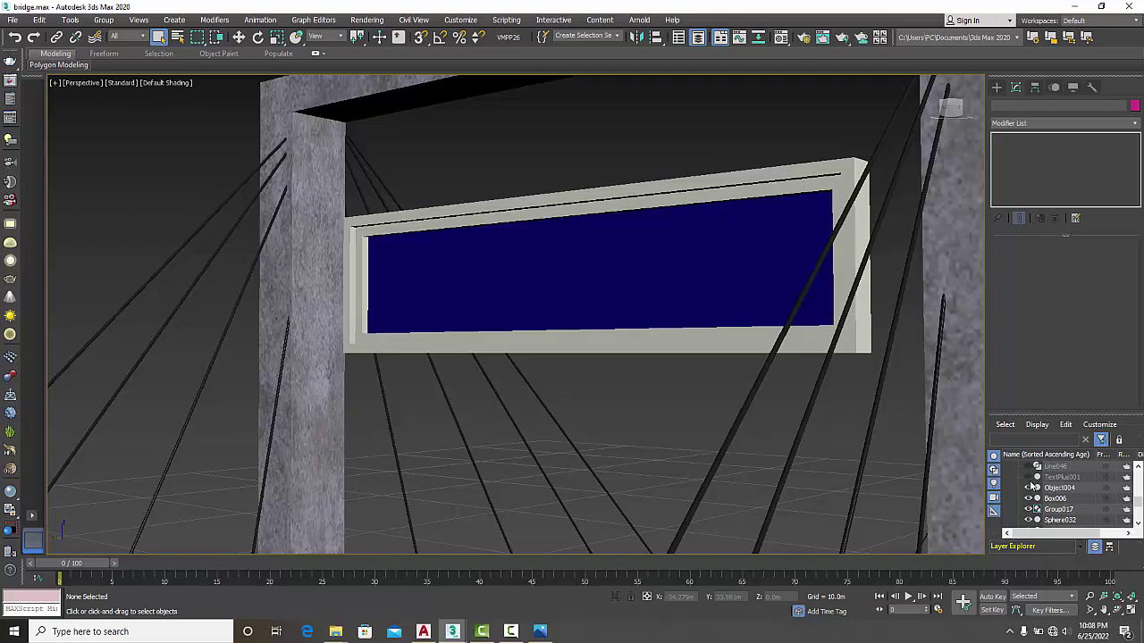
pyautogui.click(1029, 477)
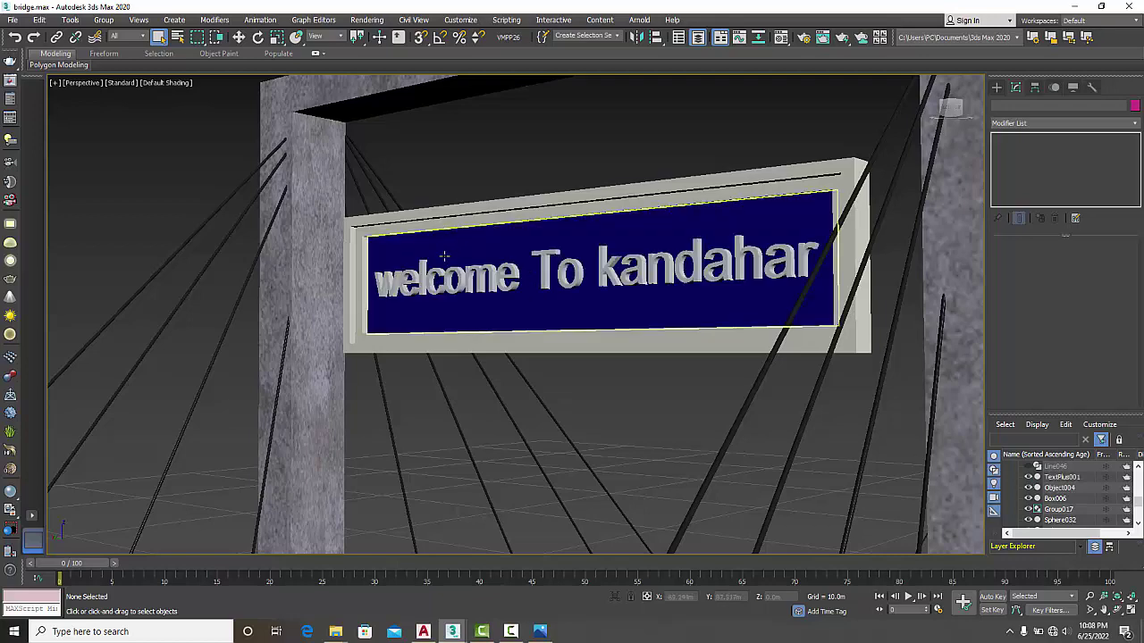
# Step: Examine the welcome sign hung in the tower frame from several angles and along the bridge deck
pyautogui.scroll(-3, 537, 281)
pyautogui.scroll(-3, 451, 347)
pyautogui.keyDown('alt'); pyautogui.moveTo(408, 384); pyautogui.dragTo(277, 349, button='middle'); pyautogui.keyUp('alt')
pyautogui.scroll(4, 270, 344)
pyautogui.scroll(3, 467, 319)
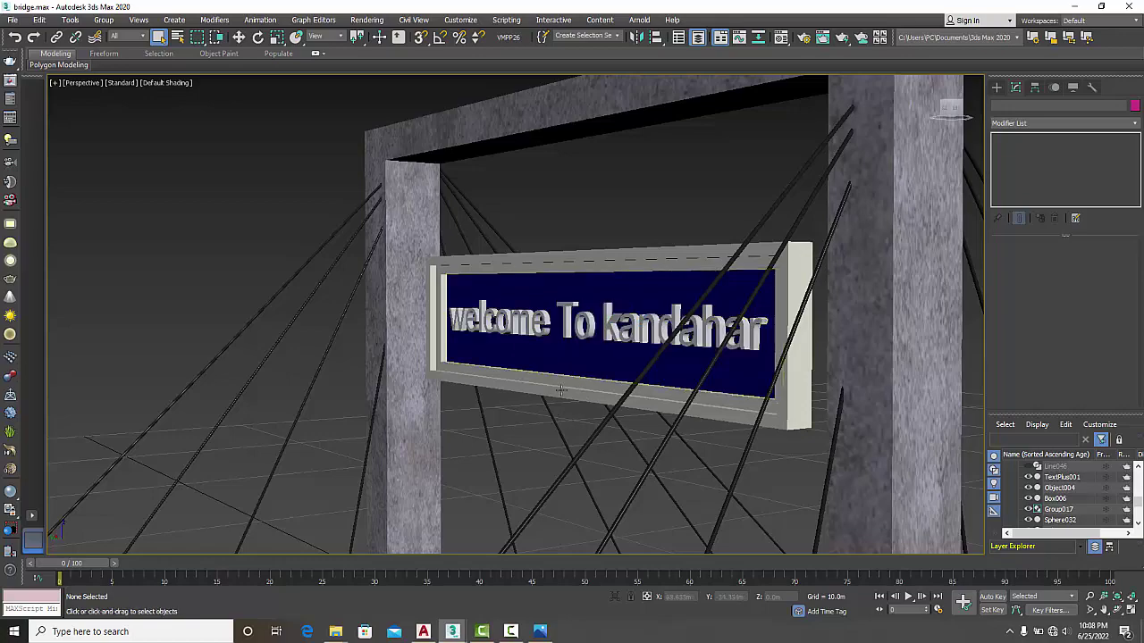
pyautogui.scroll(-5, 619, 363)
pyautogui.keyDown('alt'); pyautogui.moveTo(619, 362); pyautogui.dragTo(554, 413, button='middle'); pyautogui.keyUp('alt')
pyautogui.scroll(2, 657, 447)
pyautogui.scroll(-4, 554, 413)
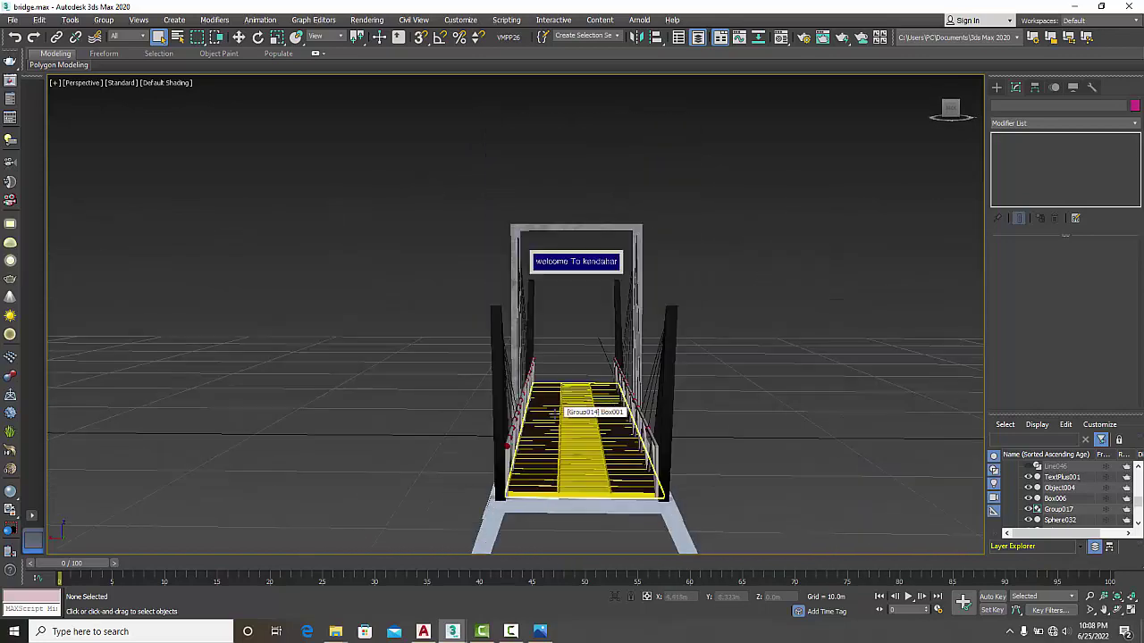
pyautogui.scroll(3, 559, 411)
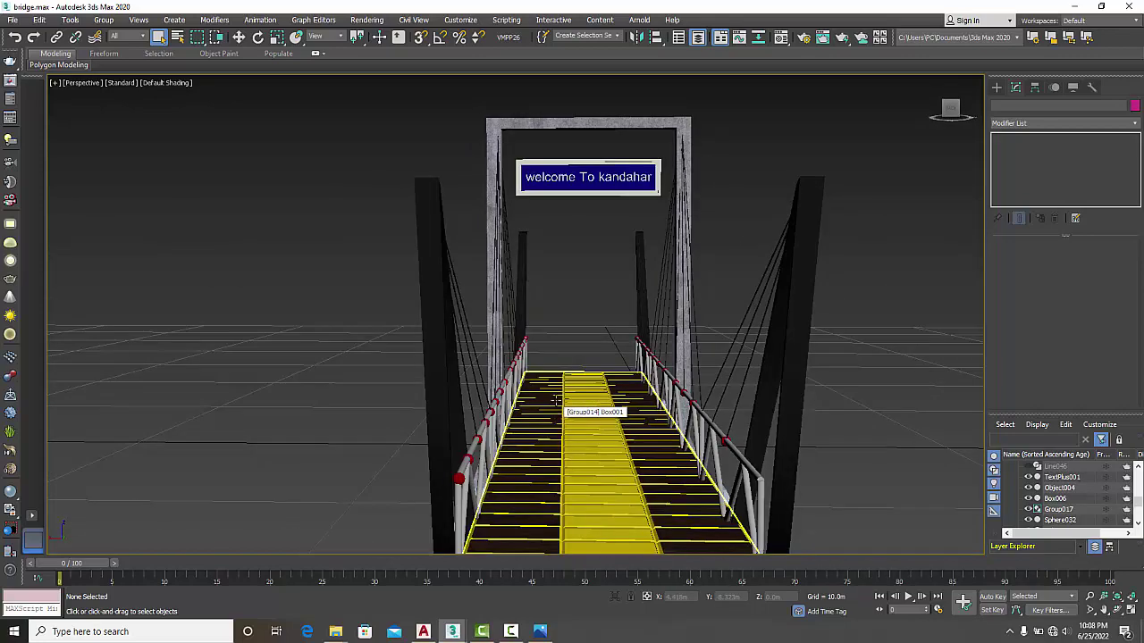
# Step: Switch to the untitled scene and show the upper part of the tower frame in a maximized Front view
pyautogui.click(425, 632)
pyautogui.click(432, 634)
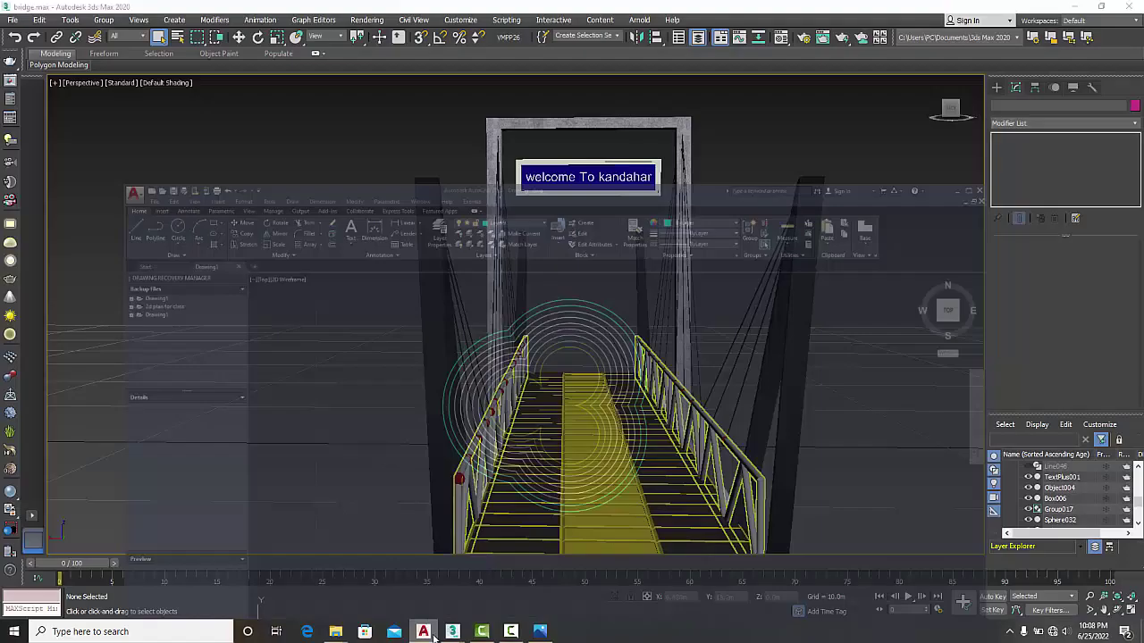
pyautogui.moveTo(453, 632)
pyautogui.click(402, 572)
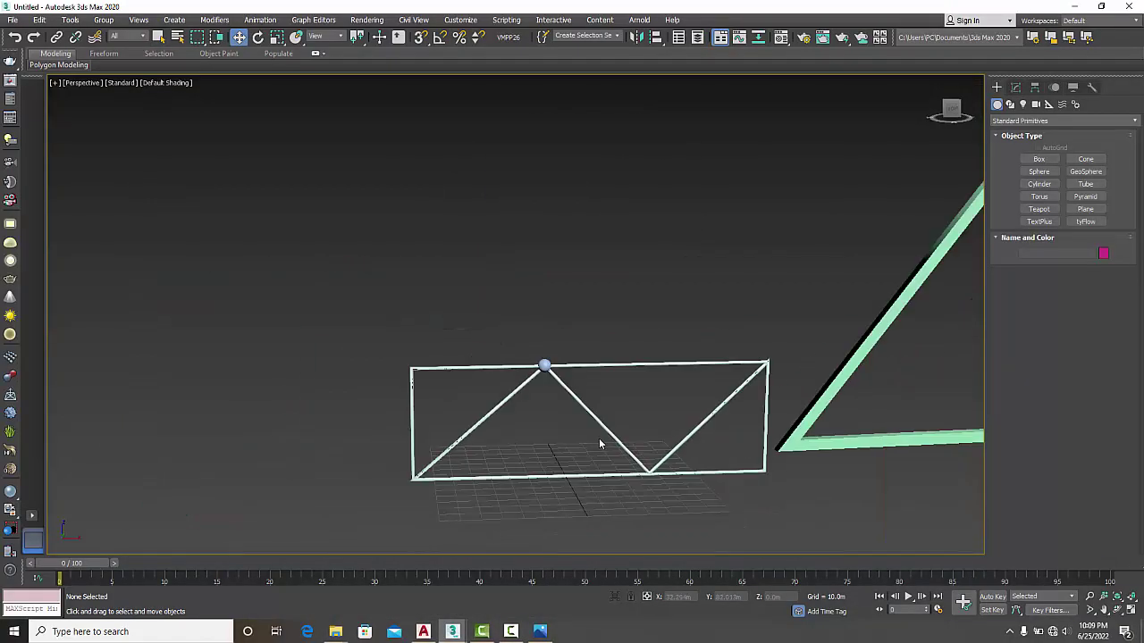
pyautogui.moveTo(697, 443); pyautogui.dragTo(378, 441, button='middle')
pyautogui.scroll(-4, 378, 441)
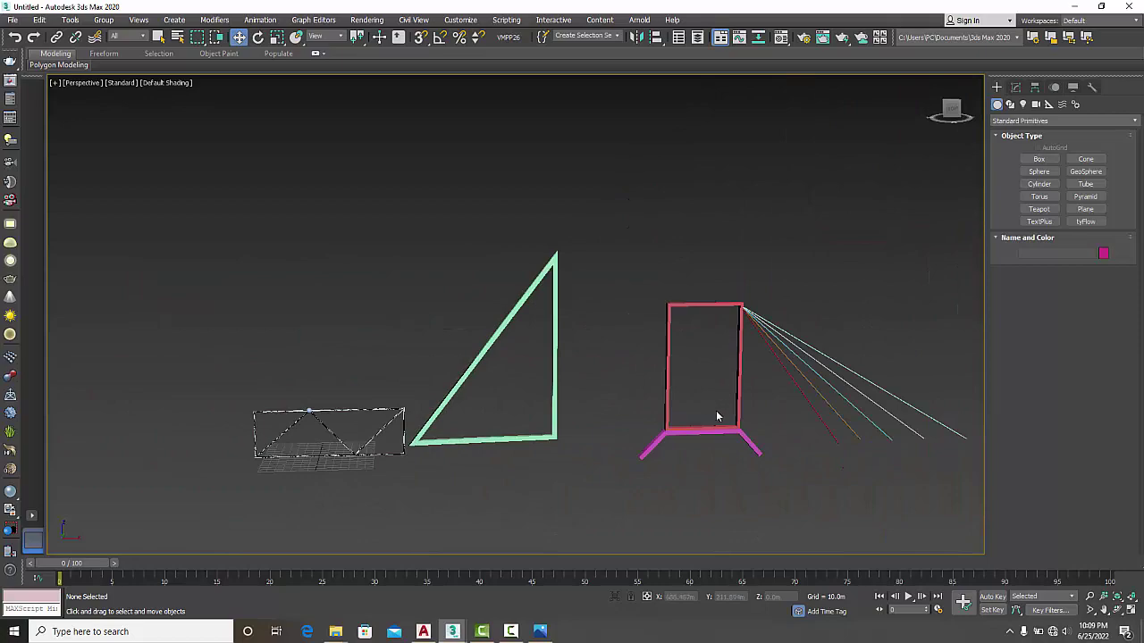
pyautogui.hotkey('alt', 'w')
pyautogui.hotkey('alt', 'w')
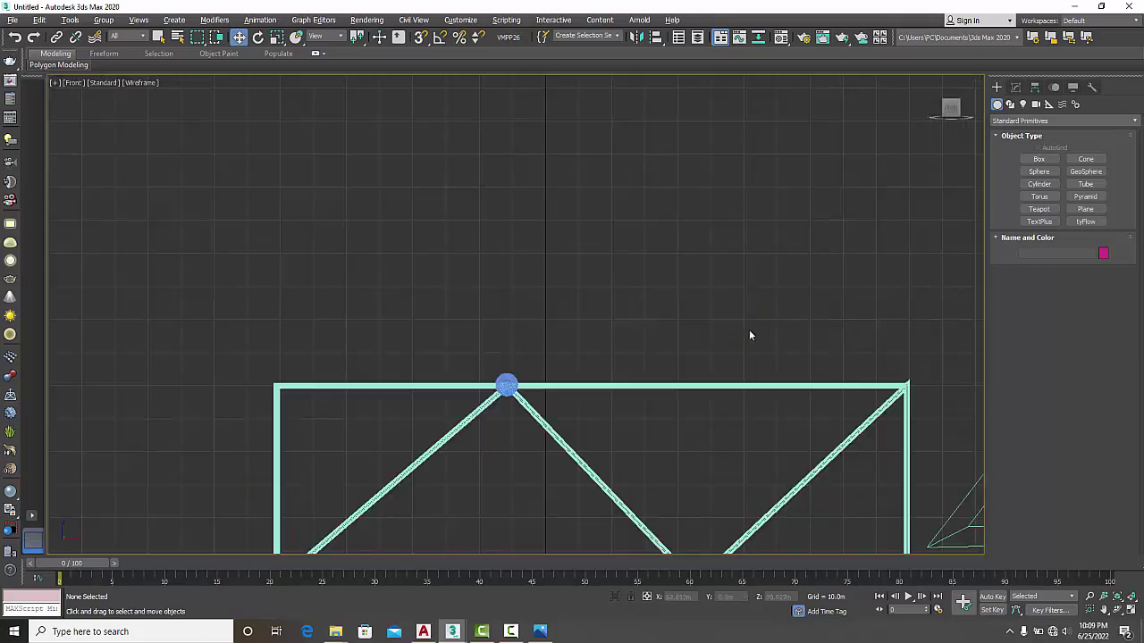
pyautogui.scroll(-5, 749, 335)
pyautogui.moveTo(817, 339); pyautogui.dragTo(332, 407, button='middle')
pyautogui.scroll(4, 622, 332)
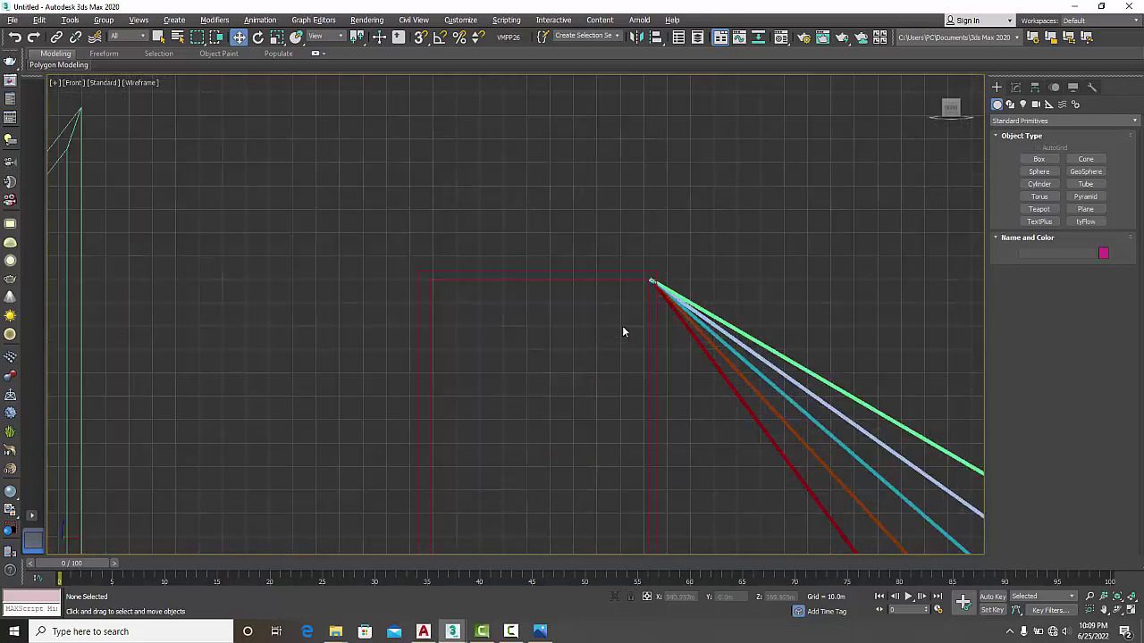
pyautogui.moveTo(576, 354); pyautogui.dragTo(575, 319, button='middle')
pyautogui.scroll(2, 583, 313)
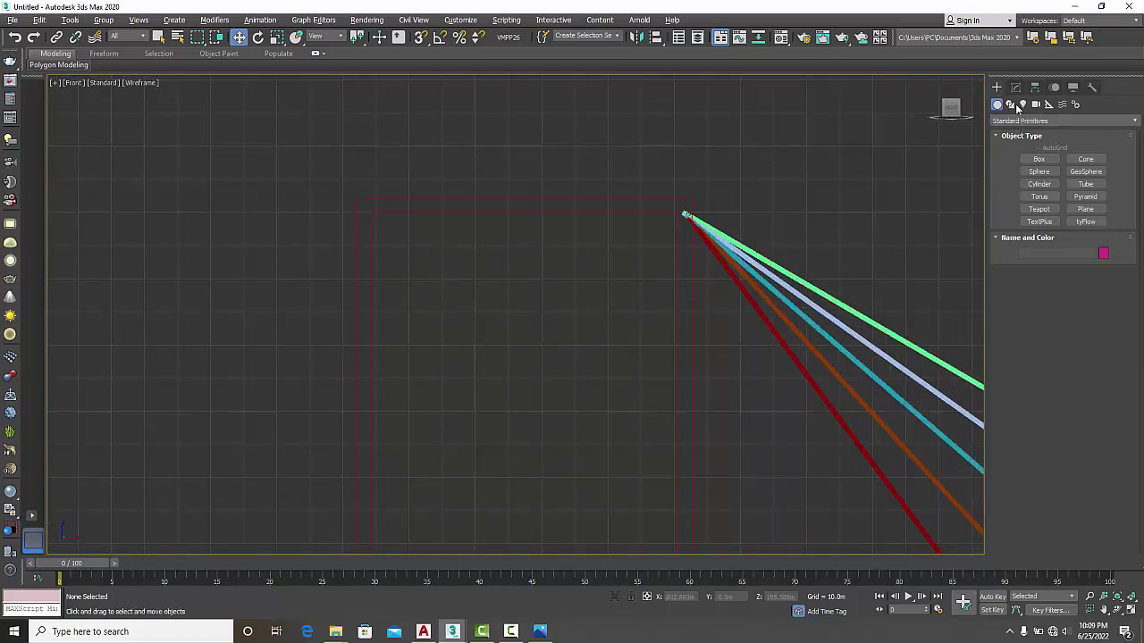
# Step: Create a box about 20.3 m long, 80.8 m wide and 0.18 m high inside the tower frame's top, with 1 length segment
pyautogui.click(1038, 159)
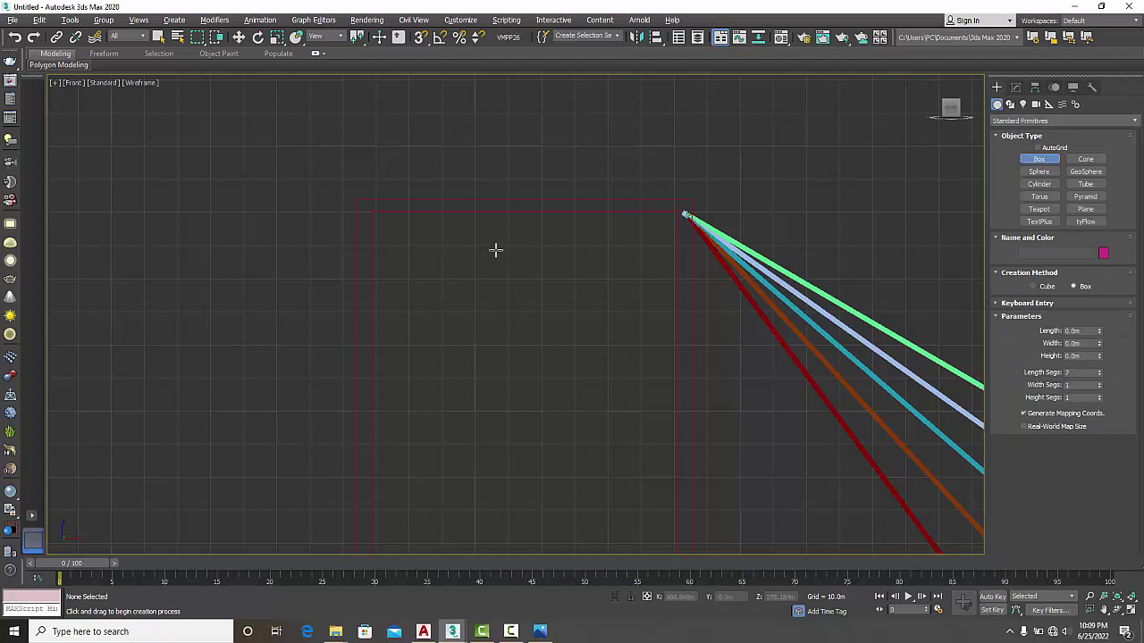
pyautogui.moveTo(390, 241); pyautogui.dragTo(661, 308)
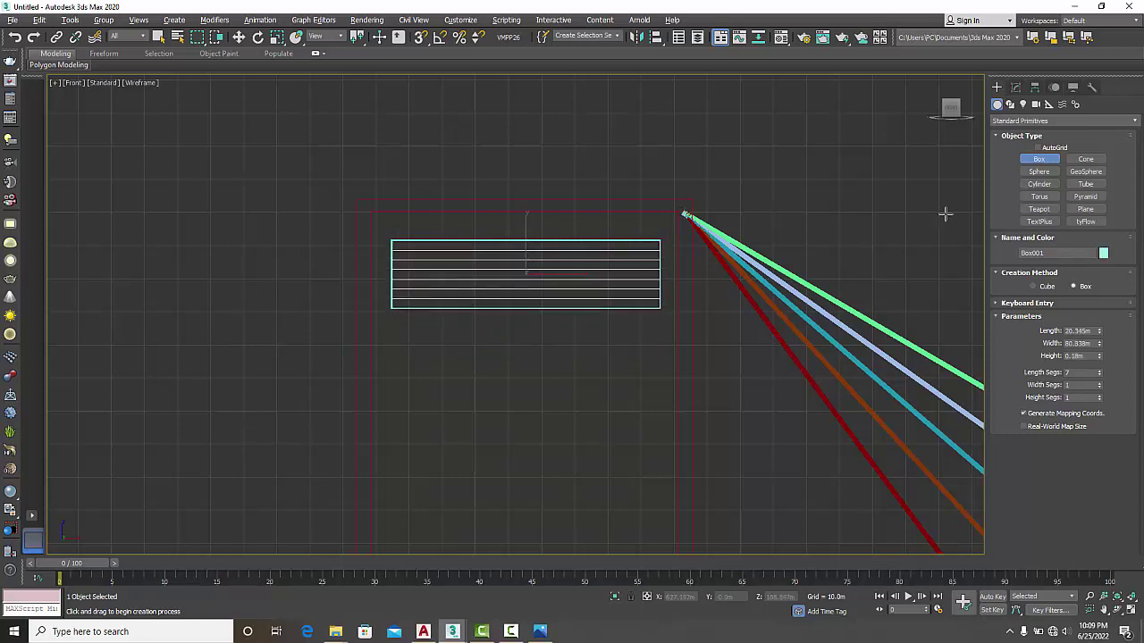
pyautogui.click(1100, 376)
pyautogui.click(1099, 377)
pyautogui.click(1100, 376)
pyautogui.click(1100, 376)
pyautogui.click(1100, 376)
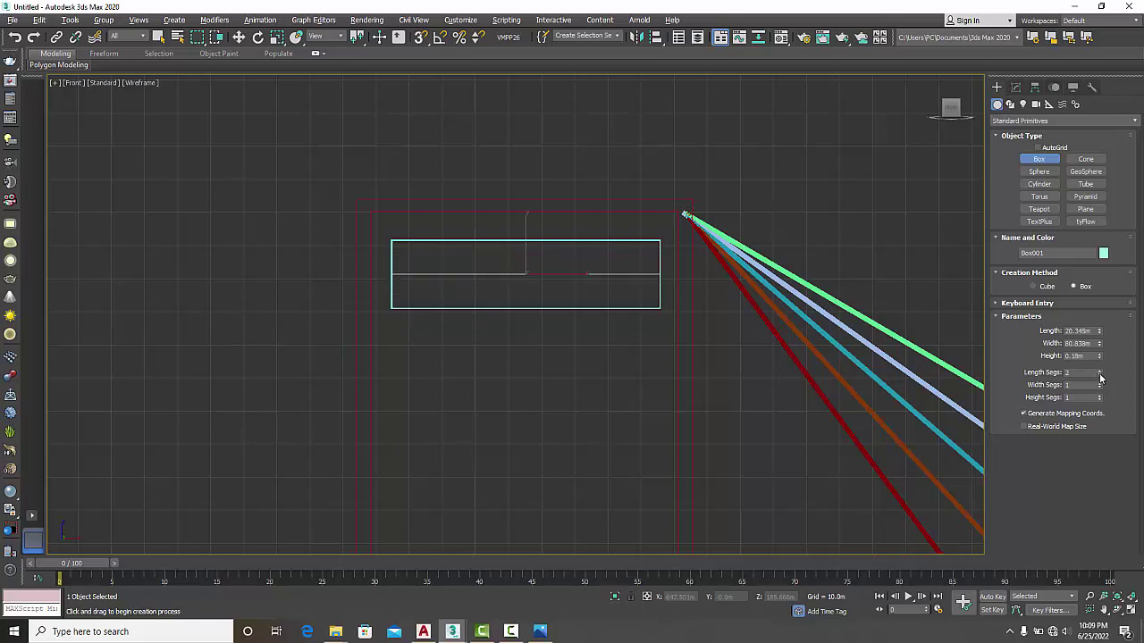
pyautogui.click(1100, 376)
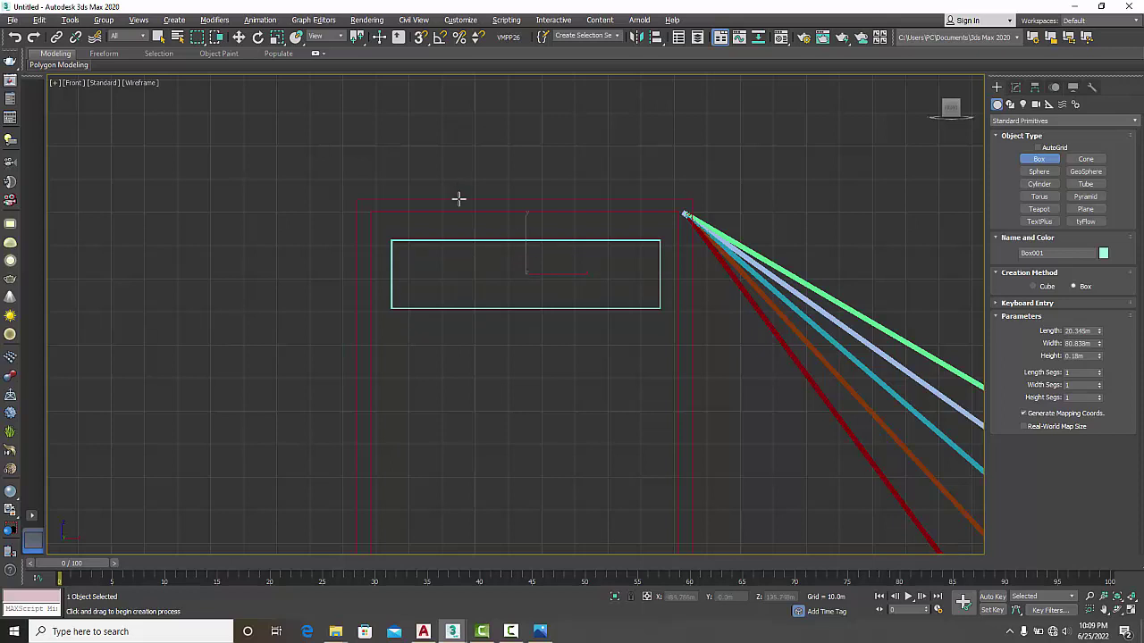
# Step: Increase the sign box's height to about 4.55 m in the Perspective view
pyautogui.hotkey('alt', 'w')
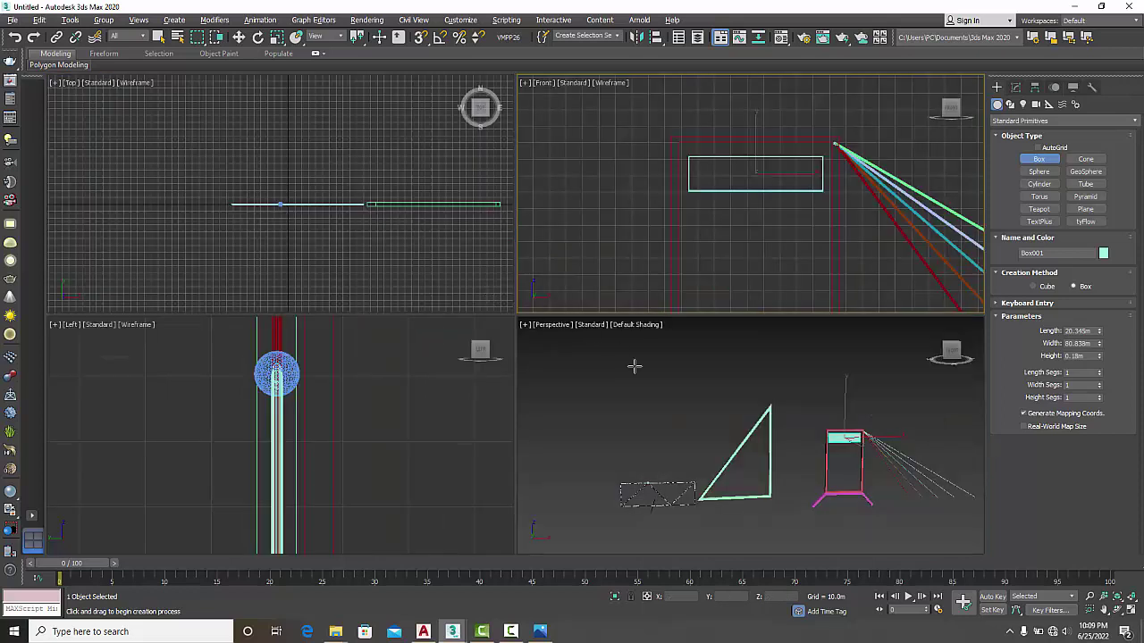
pyautogui.hotkey('alt', 'w')
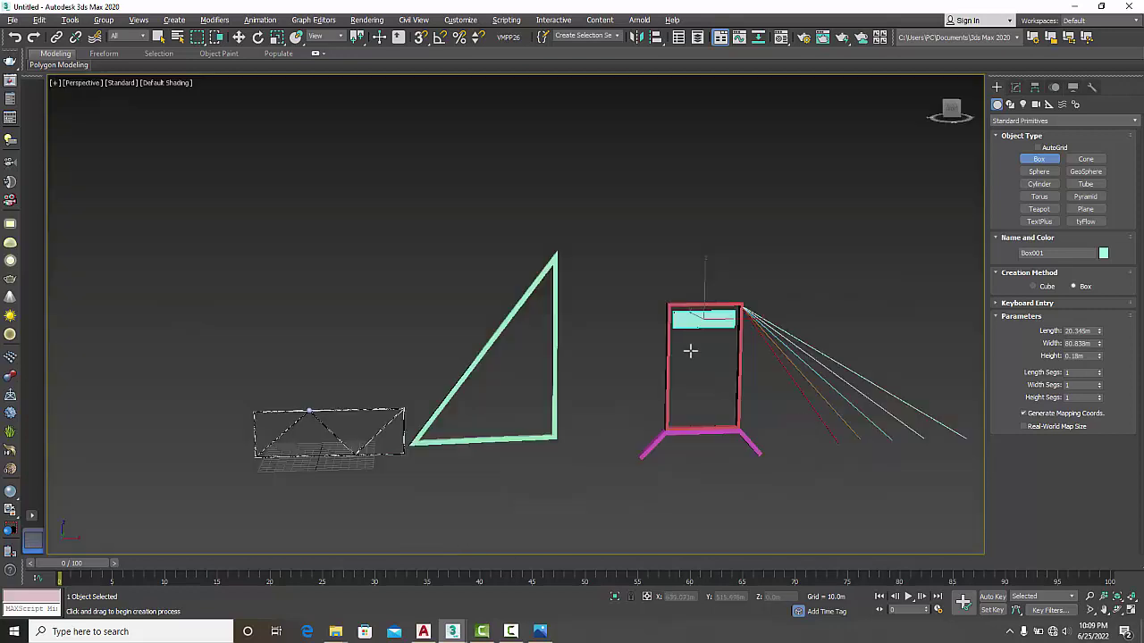
pyautogui.scroll(5, 690, 331)
pyautogui.keyDown('alt'); pyautogui.moveTo(608, 366); pyautogui.dragTo(685, 374, button='middle'); pyautogui.keyUp('alt')
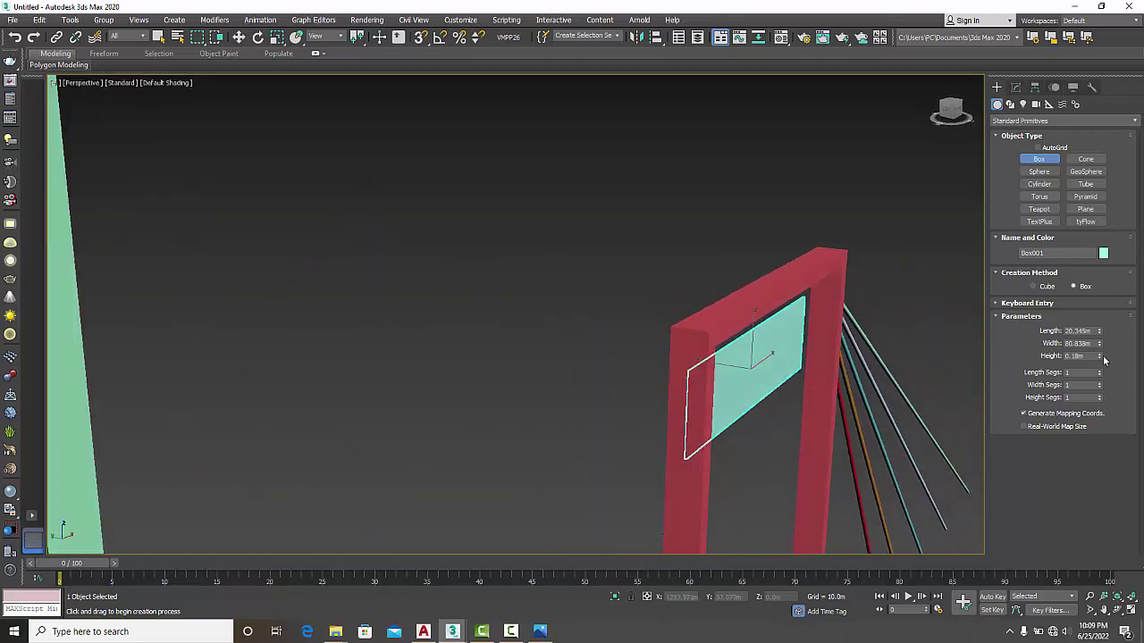
pyautogui.moveTo(1098, 353); pyautogui.dragTo(1091, 71)
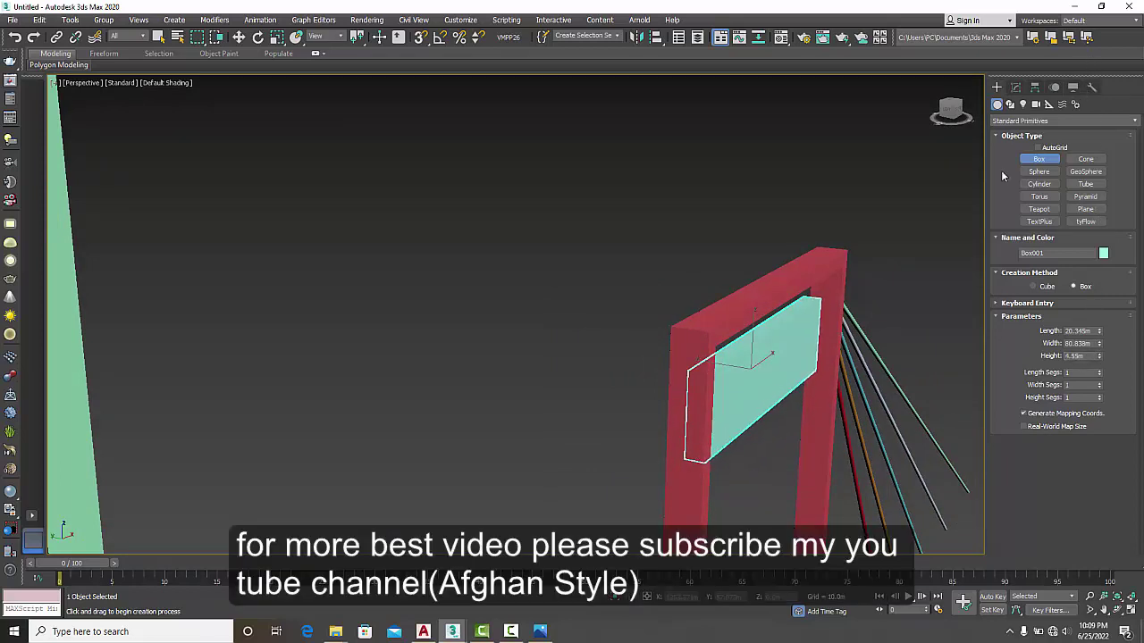
pyautogui.keyDown('alt'); pyautogui.moveTo(893, 375); pyautogui.dragTo(788, 385, button='middle'); pyautogui.keyUp('alt')
pyautogui.scroll(3, 673, 345)
pyautogui.scroll(-2, 674, 357)
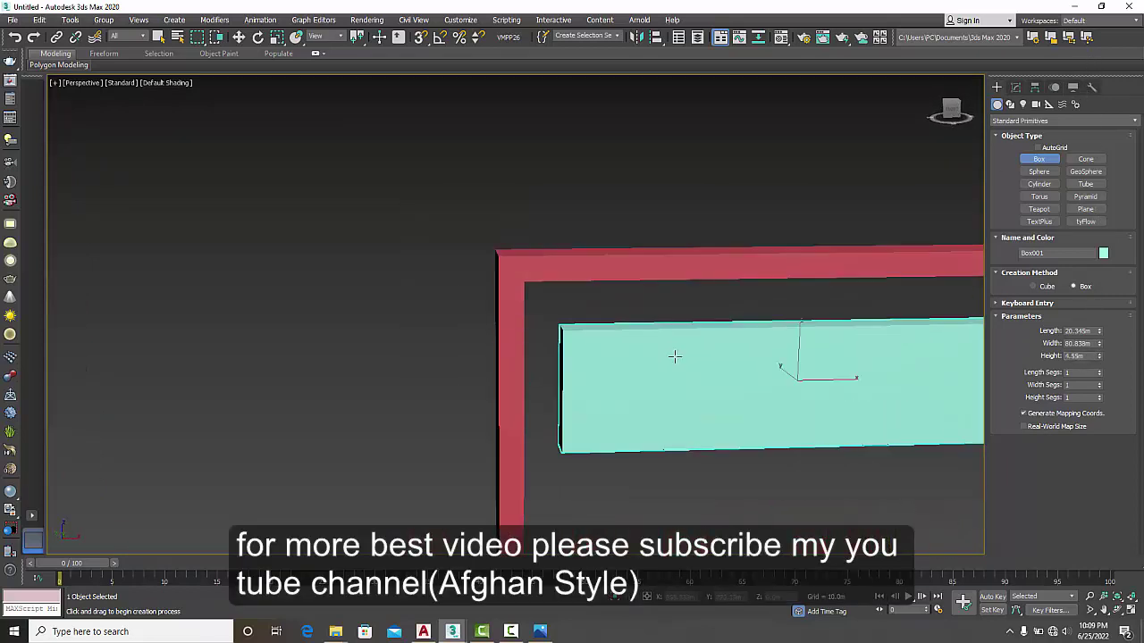
# Step: Try converting the sign box inside the tower frame to an Editable Poly
pyautogui.moveTo(674, 357); pyautogui.dragTo(461, 316, button='middle')
pyautogui.press('w')
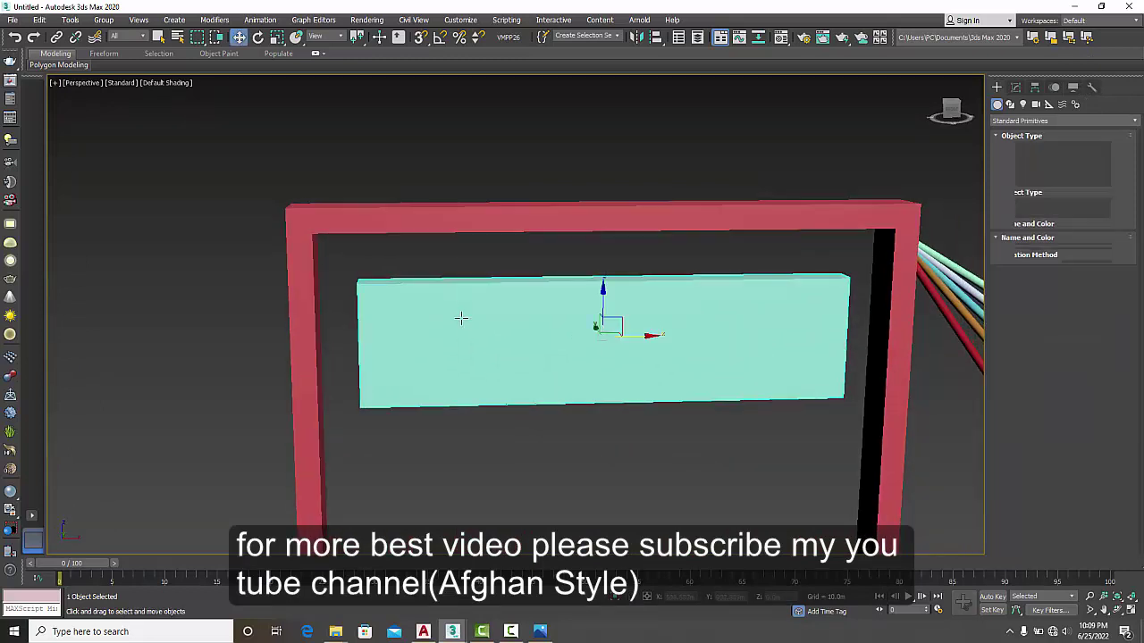
pyautogui.rightClick(471, 322)
pyautogui.moveTo(560, 448)
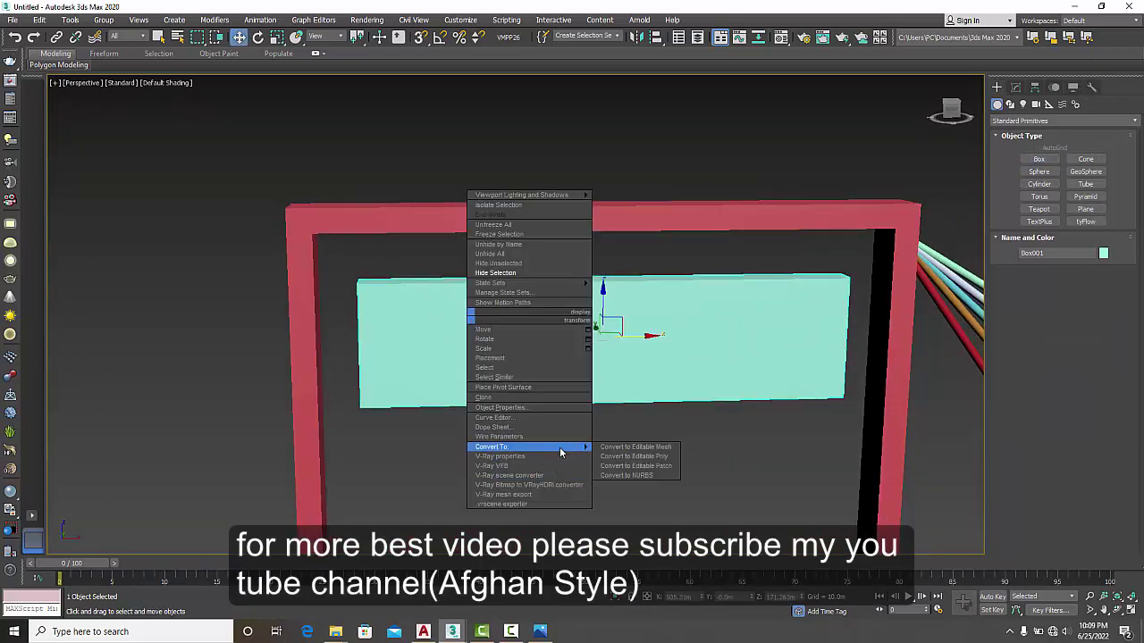
pyautogui.click(638, 456)
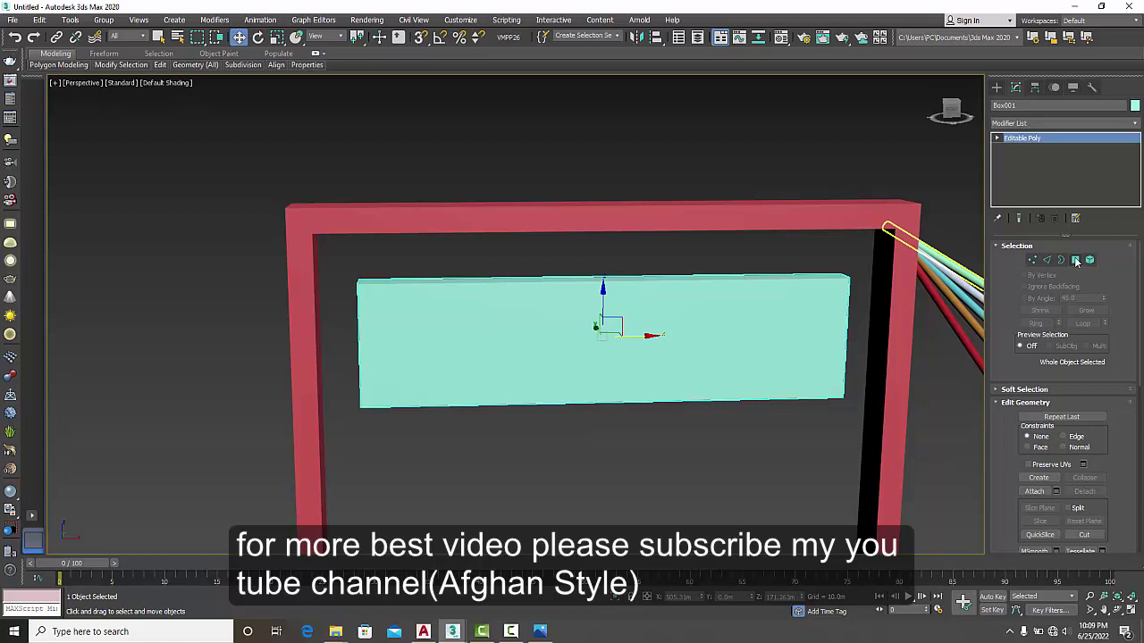
pyautogui.click(784, 207)
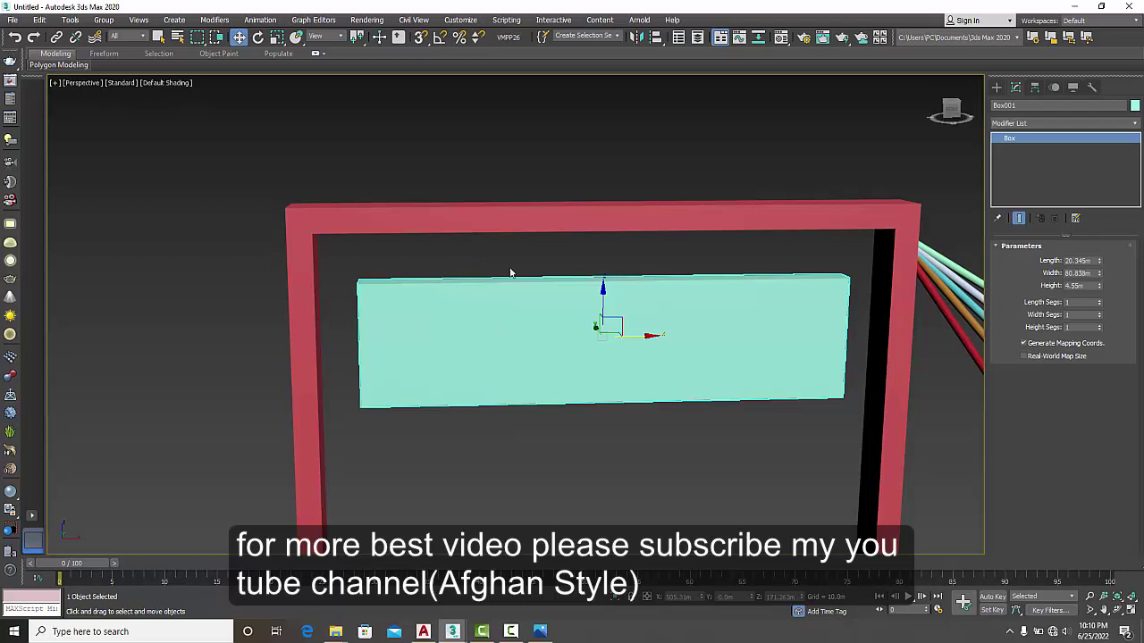
# Step: Make one copy of the sign box uniformly scaled to about 92% and move it about 2.8 m out of the front face along Y
pyautogui.click(277, 37)
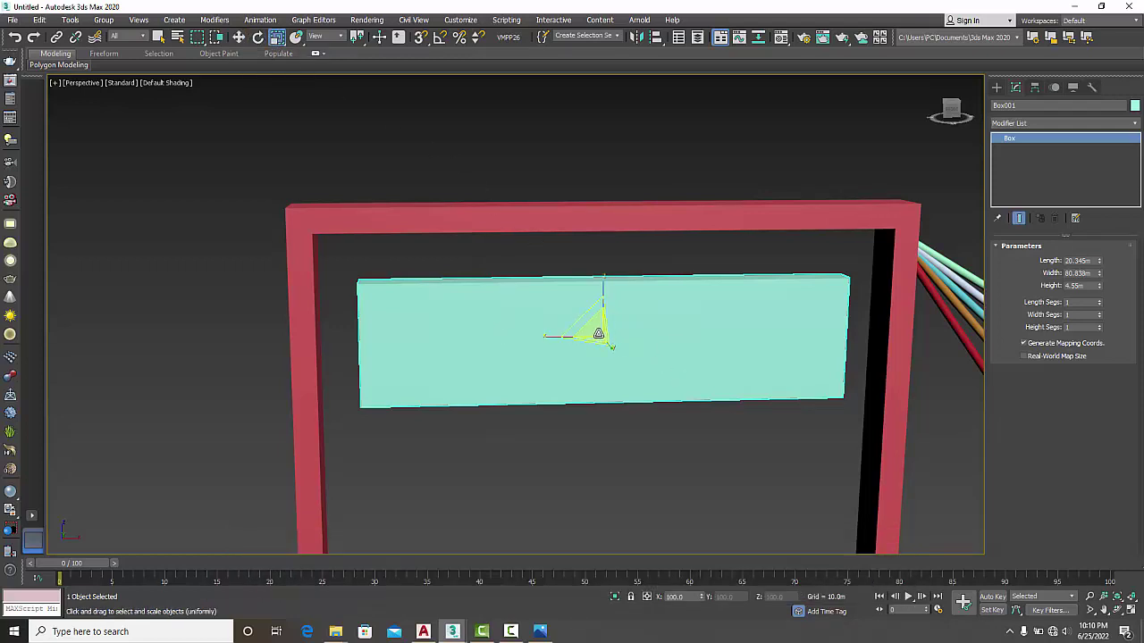
pyautogui.keyDown('shift'); pyautogui.moveTo(596, 333); pyautogui.dragTo(598, 337); pyautogui.keyUp('shift')
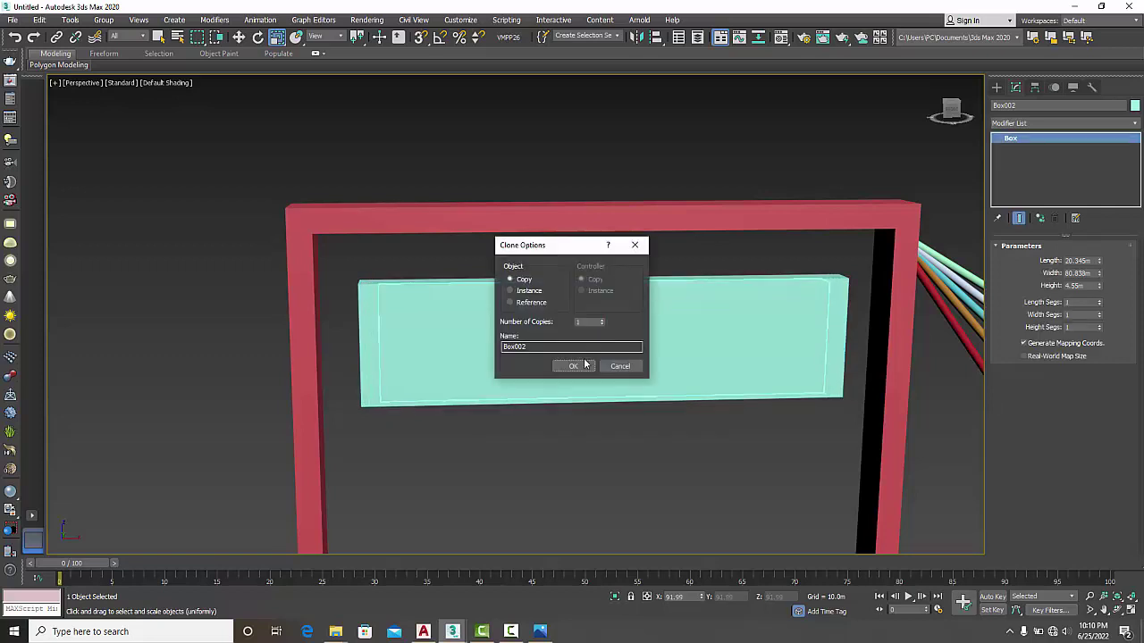
pyautogui.click(574, 366)
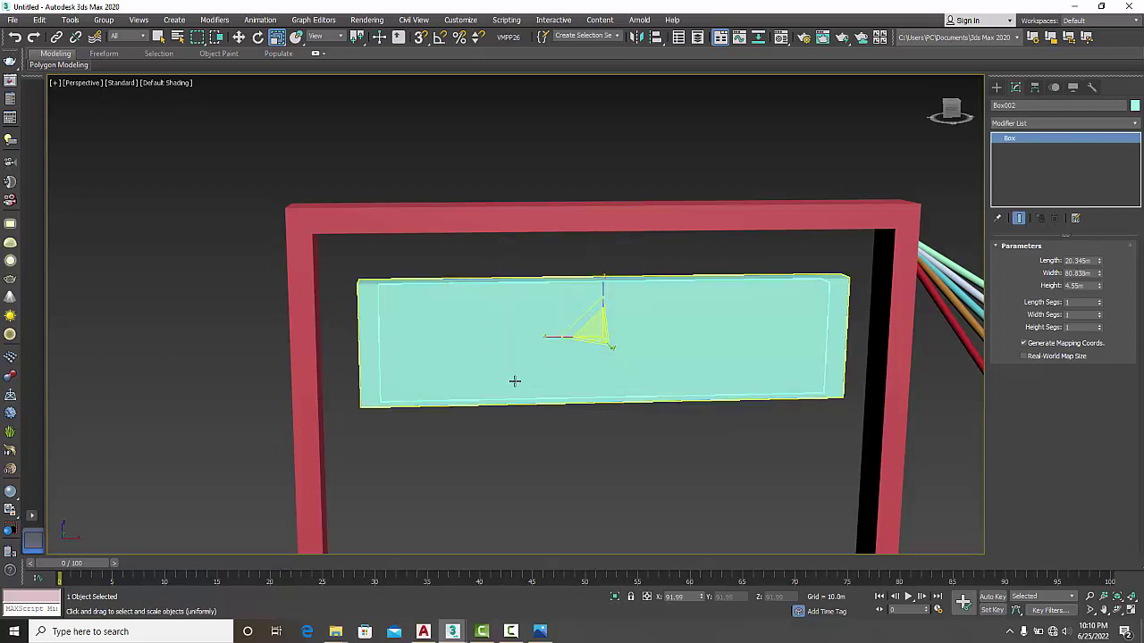
pyautogui.keyDown('alt'); pyautogui.moveTo(485, 390); pyautogui.dragTo(551, 388, button='middle'); pyautogui.keyUp('alt')
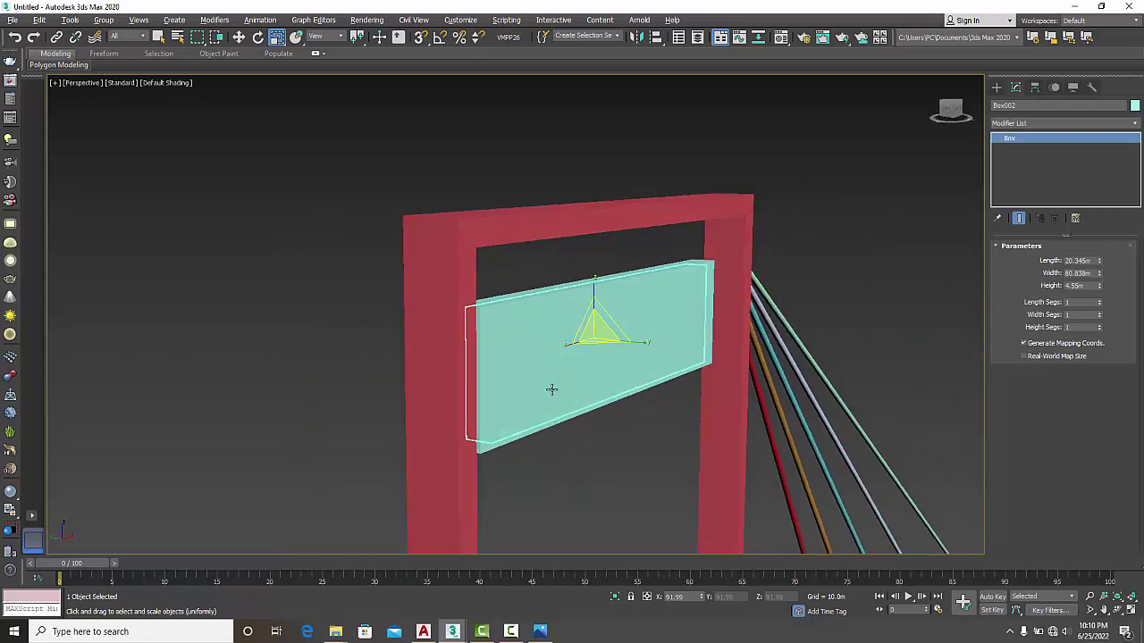
pyautogui.click(238, 37)
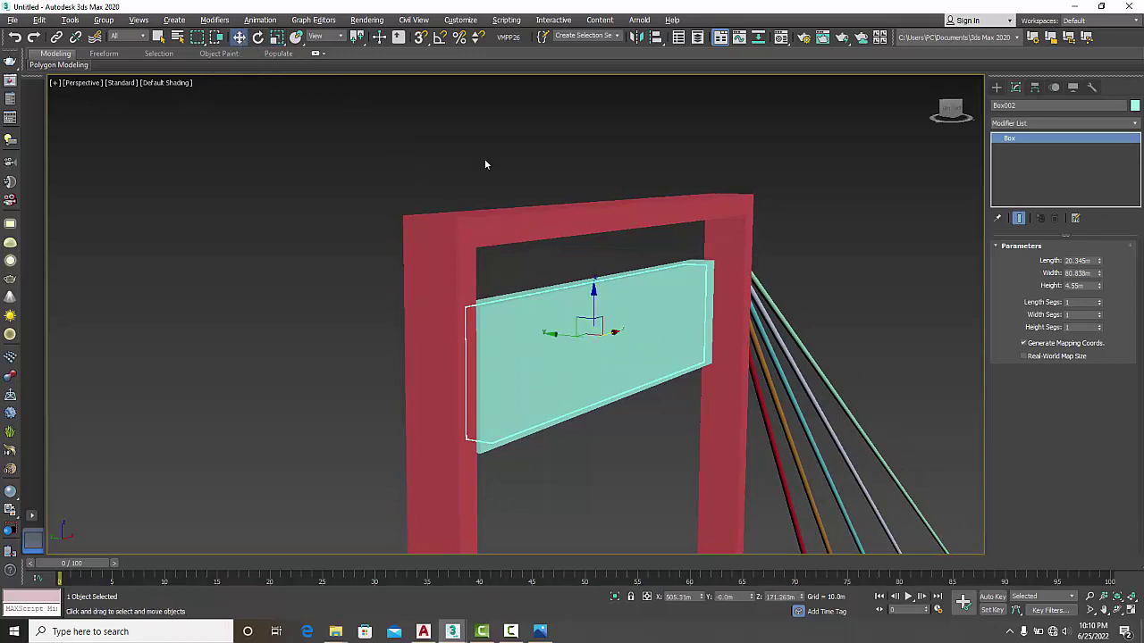
pyautogui.moveTo(576, 334)
pyautogui.mouseDown()
pyautogui.moveTo(543, 334)
pyautogui.moveTo(570, 342)
pyautogui.mouseUp()
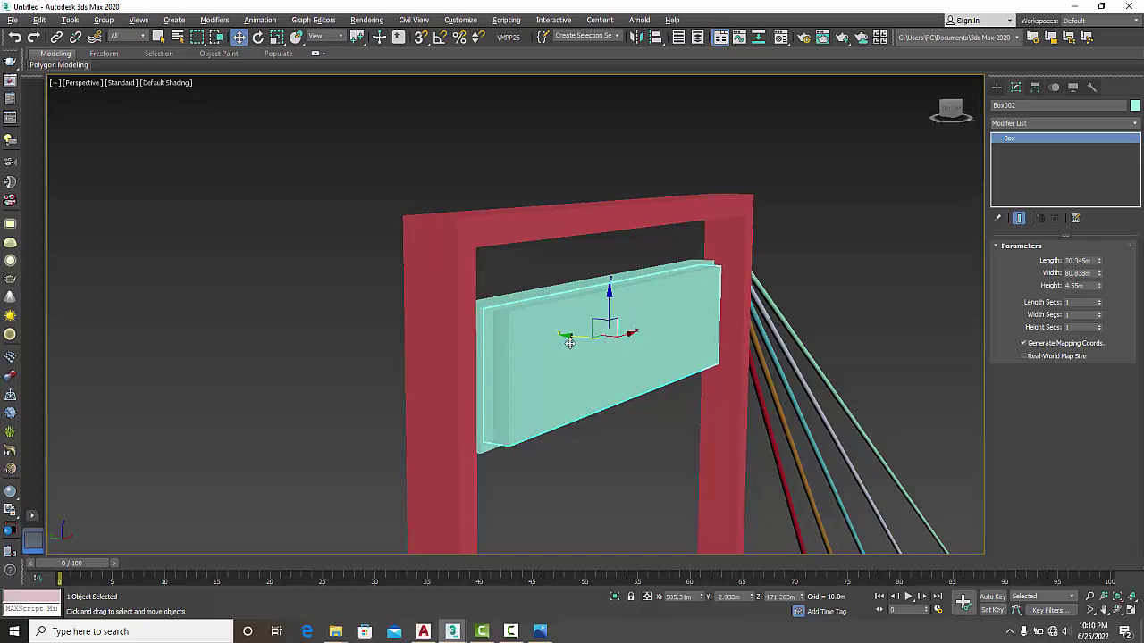
# Step: Subtract the smaller copy from the original sign box with ProBoolean to recess its front face, and check the result from several angles
pyautogui.click(484, 308)
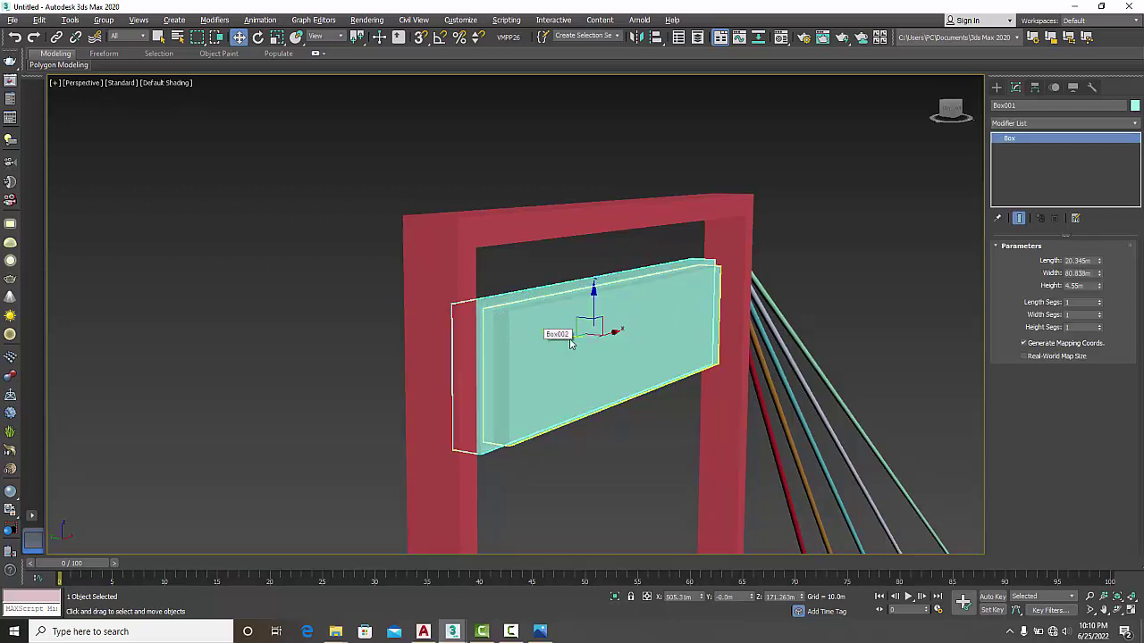
pyautogui.click(997, 86)
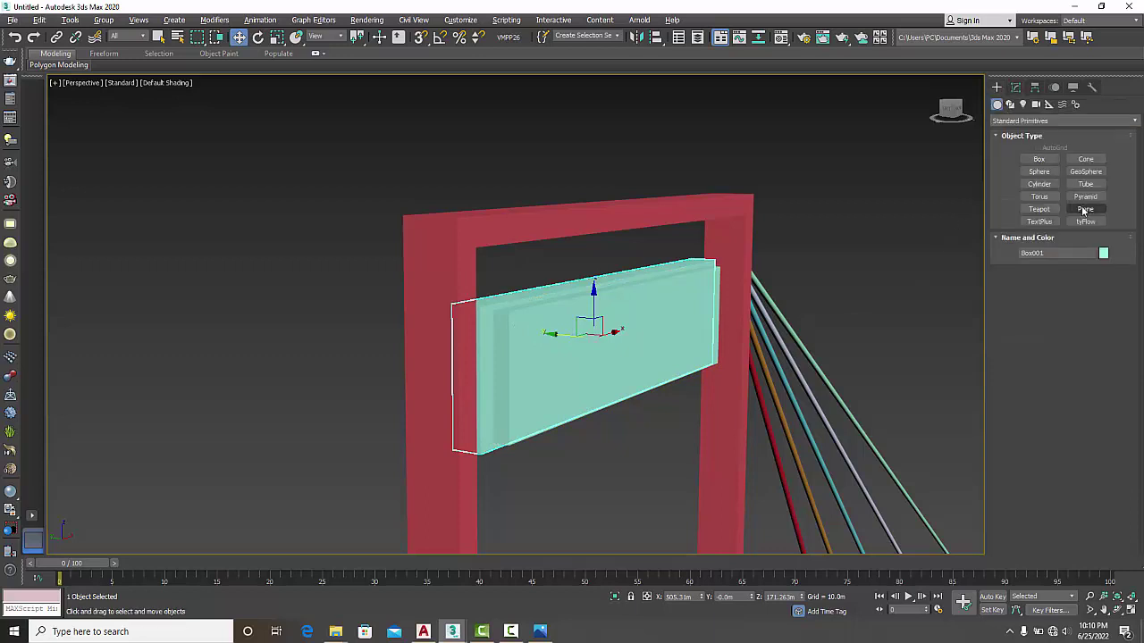
pyautogui.click(1028, 121)
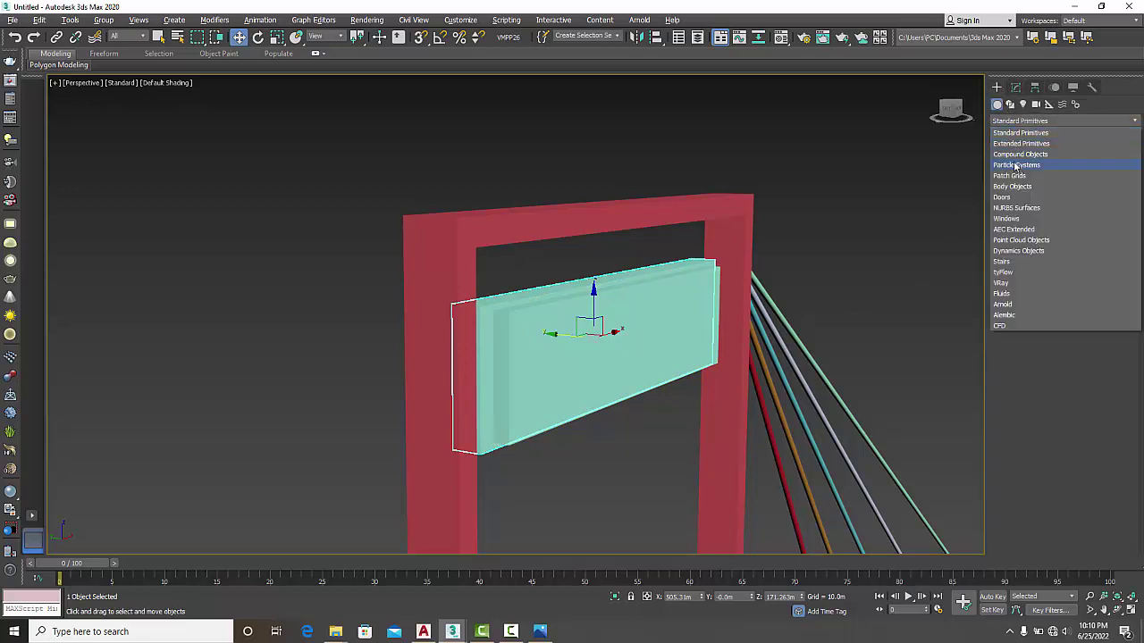
pyautogui.click(1016, 154)
pyautogui.click(1081, 211)
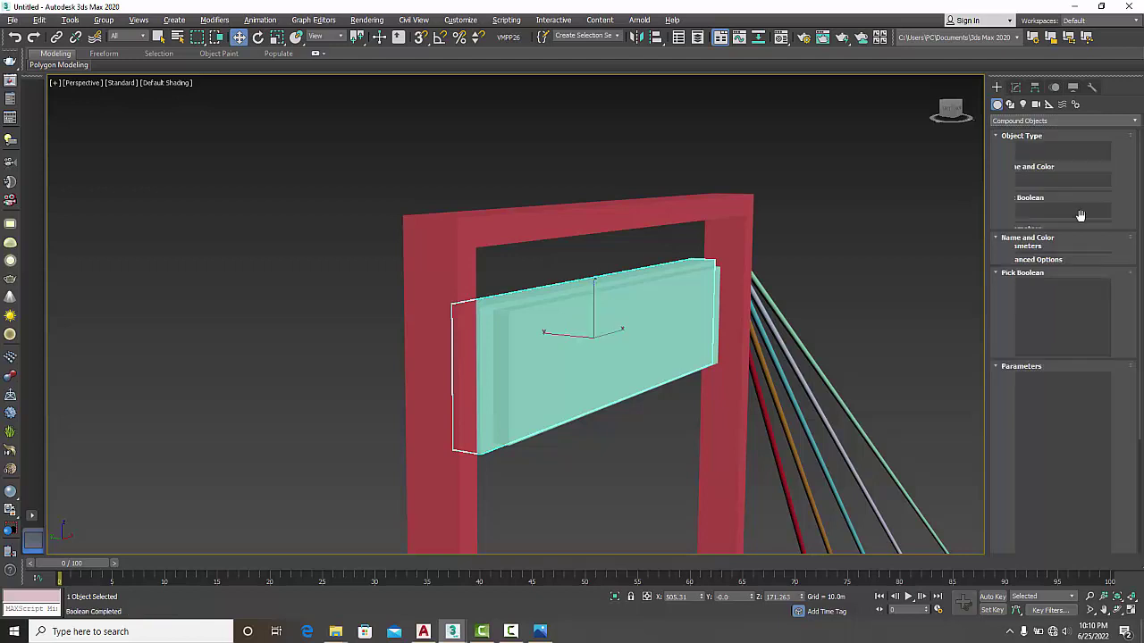
pyautogui.click(1059, 287)
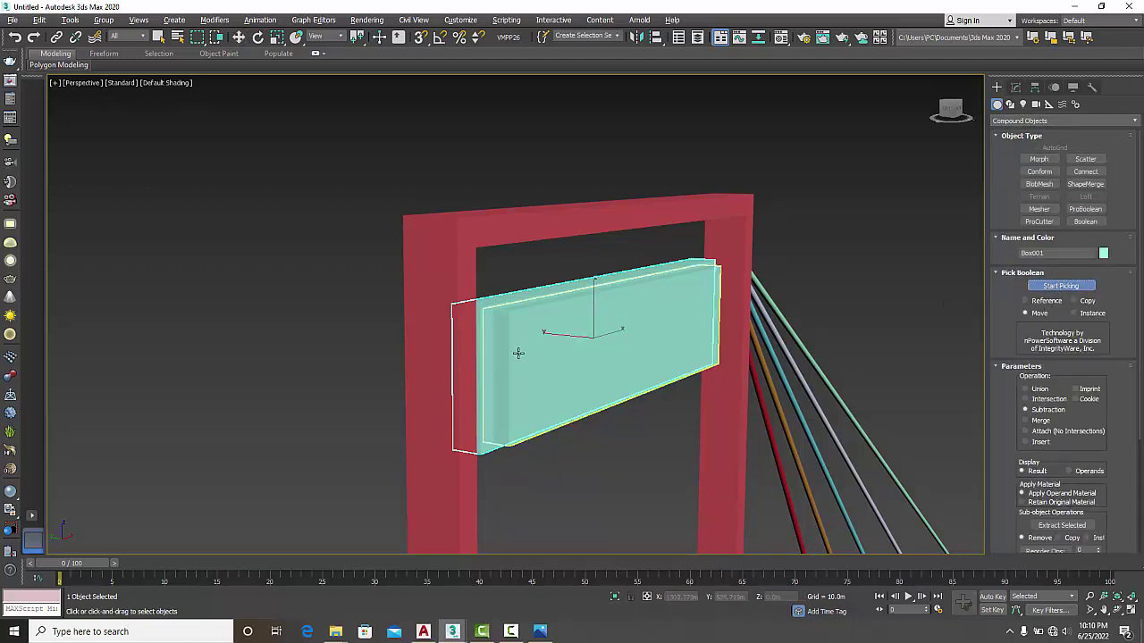
pyautogui.keyDown('alt'); pyautogui.moveTo(681, 429); pyautogui.dragTo(551, 399, button='middle'); pyautogui.keyUp('alt')
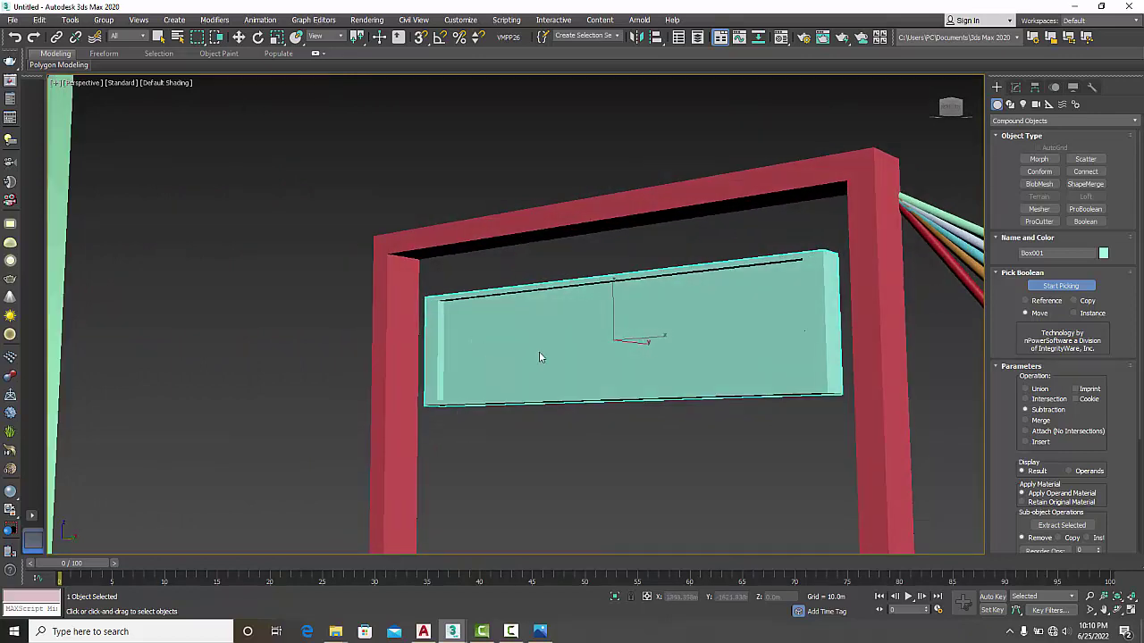
pyautogui.scroll(-3, 637, 344)
pyautogui.keyDown('alt'); pyautogui.moveTo(637, 344); pyautogui.dragTo(689, 420, button='middle'); pyautogui.keyUp('alt')
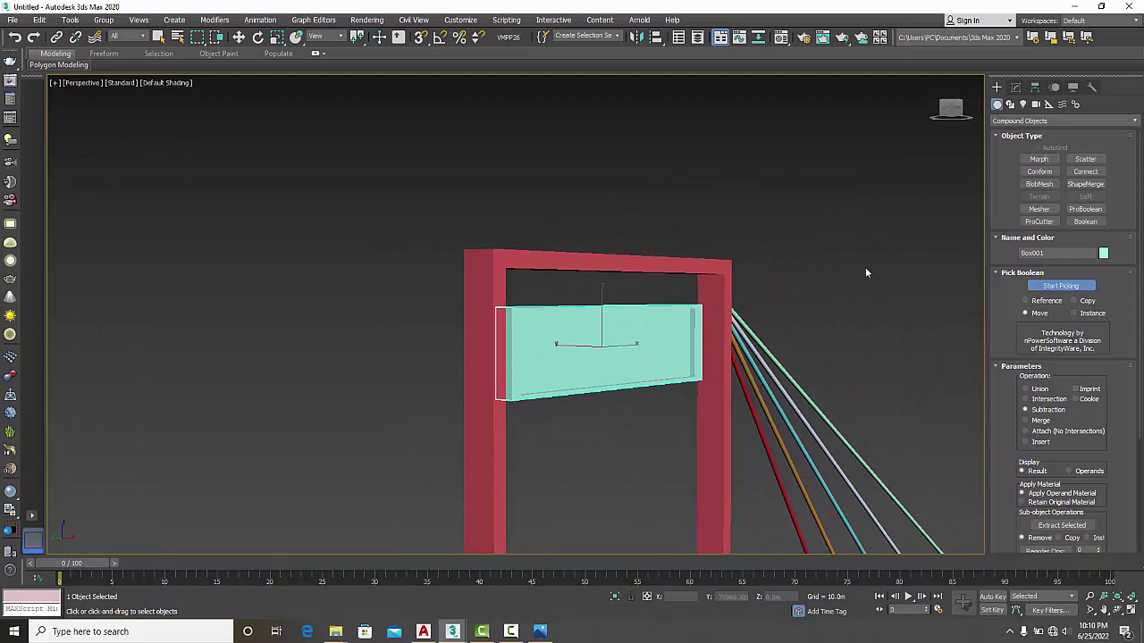
pyautogui.click(1049, 287)
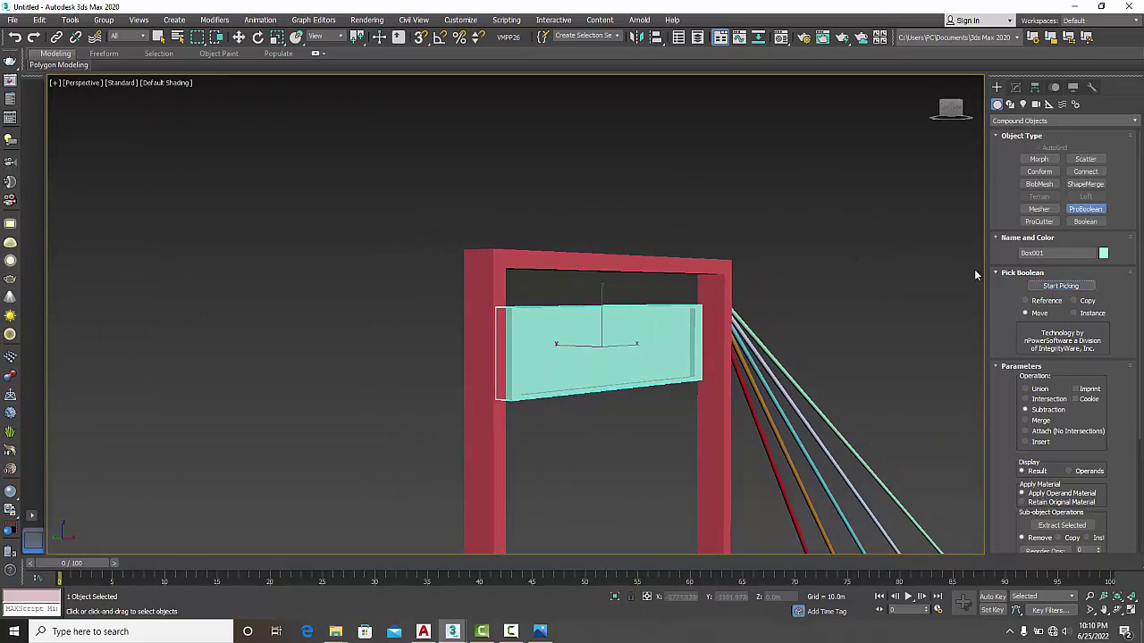
pyautogui.click(239, 36)
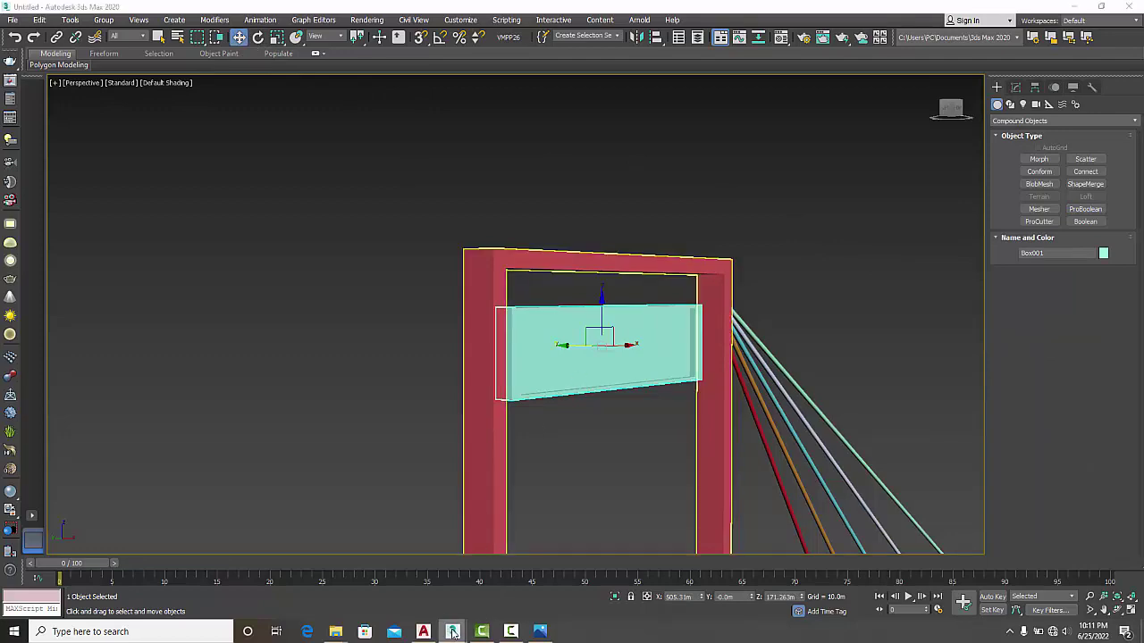
# Step: Switch to the bridge.max scene and examine the welcome sign and its position in the tower frame from several angles
pyautogui.moveTo(452, 632)
pyautogui.click(533, 585)
pyautogui.scroll(5, 549, 264)
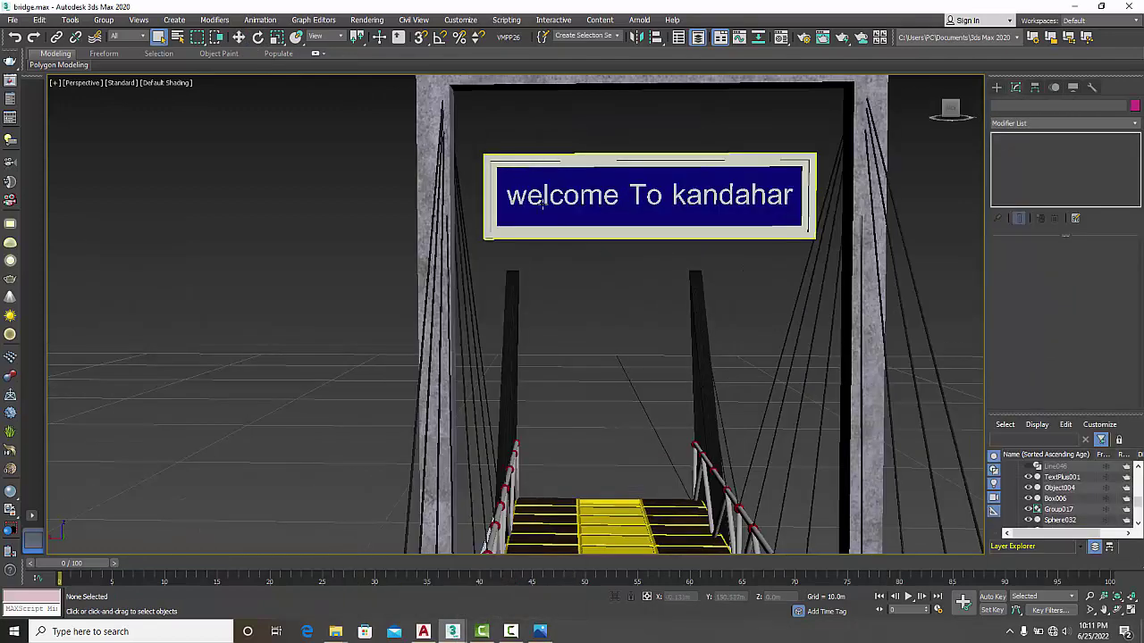
pyautogui.keyDown('alt'); pyautogui.moveTo(549, 264); pyautogui.dragTo(576, 261, button='middle'); pyautogui.keyUp('alt')
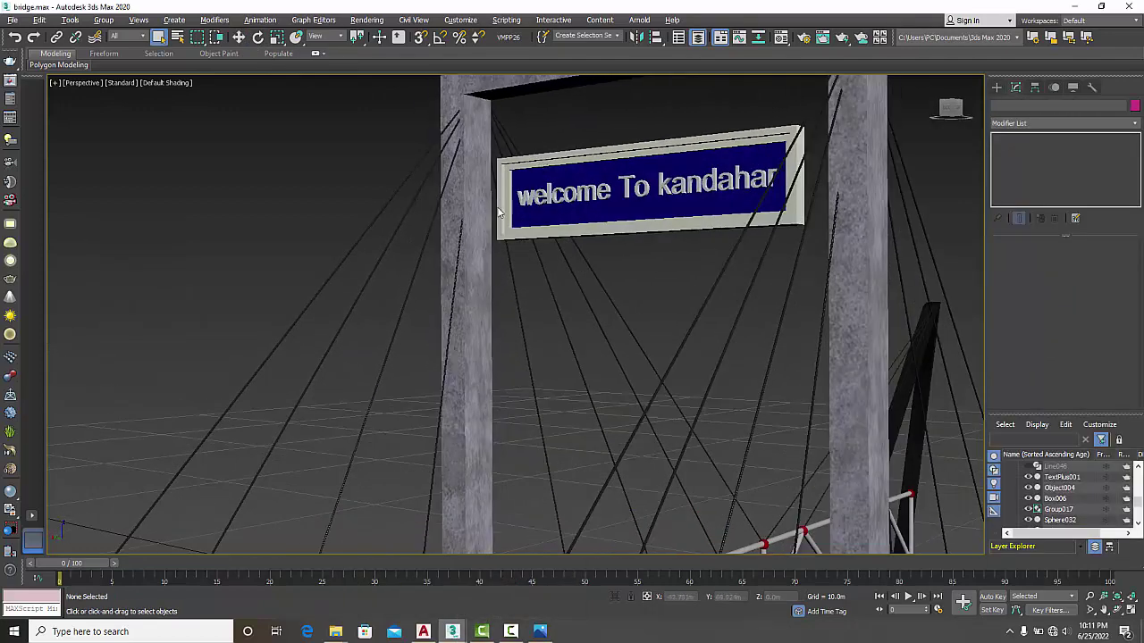
pyautogui.scroll(-4, 635, 239)
pyautogui.keyDown('alt'); pyautogui.moveTo(550, 308); pyautogui.dragTo(567, 340, button='middle'); pyautogui.keyUp('alt')
pyautogui.scroll(-2, 588, 317)
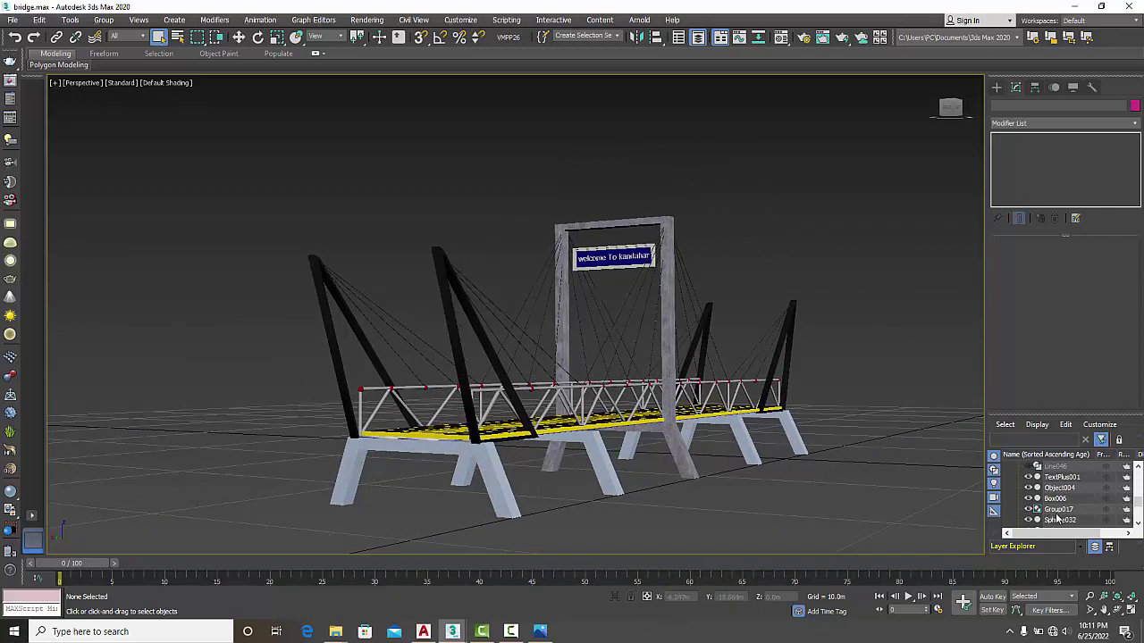
# Step: Unhide Line046, Line047, Box007 and Box008 in bridge.max and examine the sign's supports and the small block on the tower leg
pyautogui.scroll(1, 1034, 498)
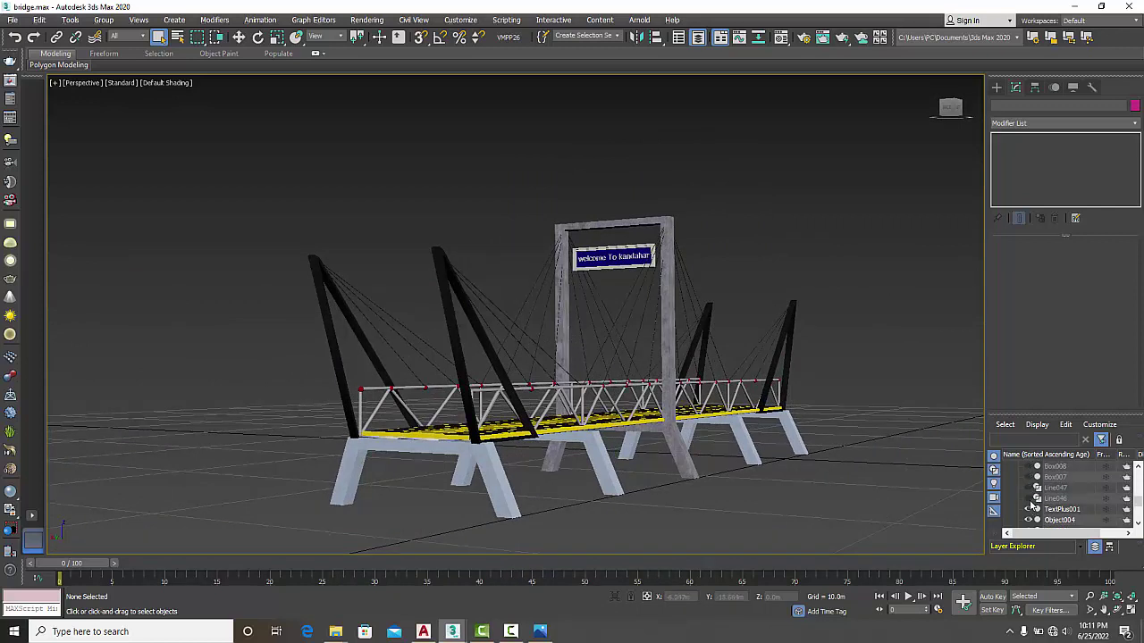
pyautogui.click(1029, 499)
pyautogui.scroll(5, 549, 253)
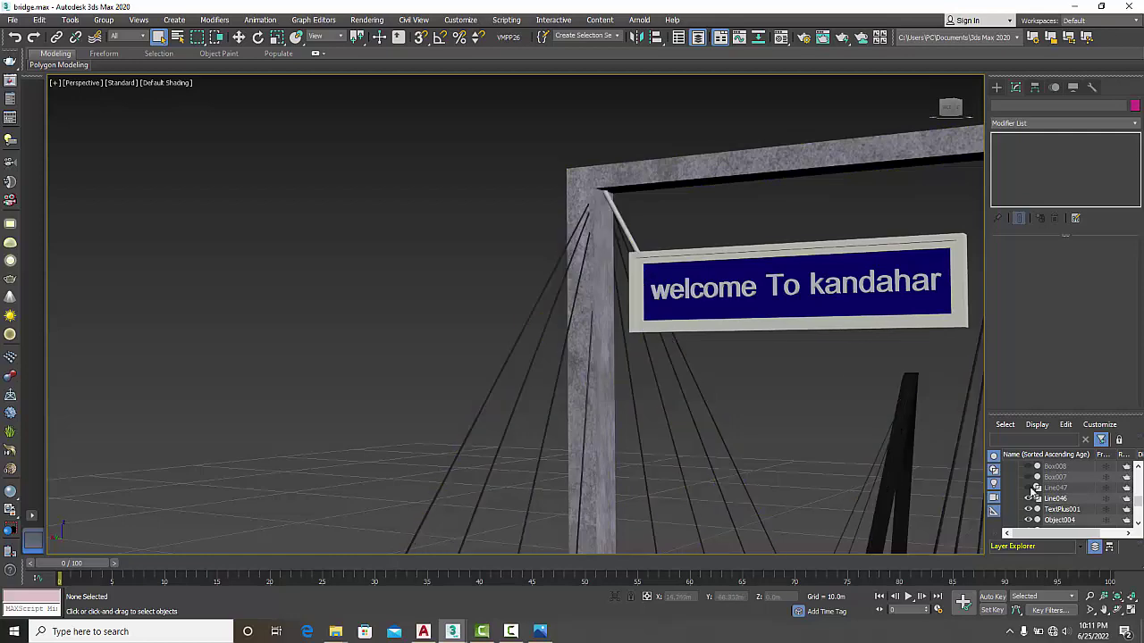
pyautogui.click(1028, 487)
pyautogui.scroll(-4, 942, 453)
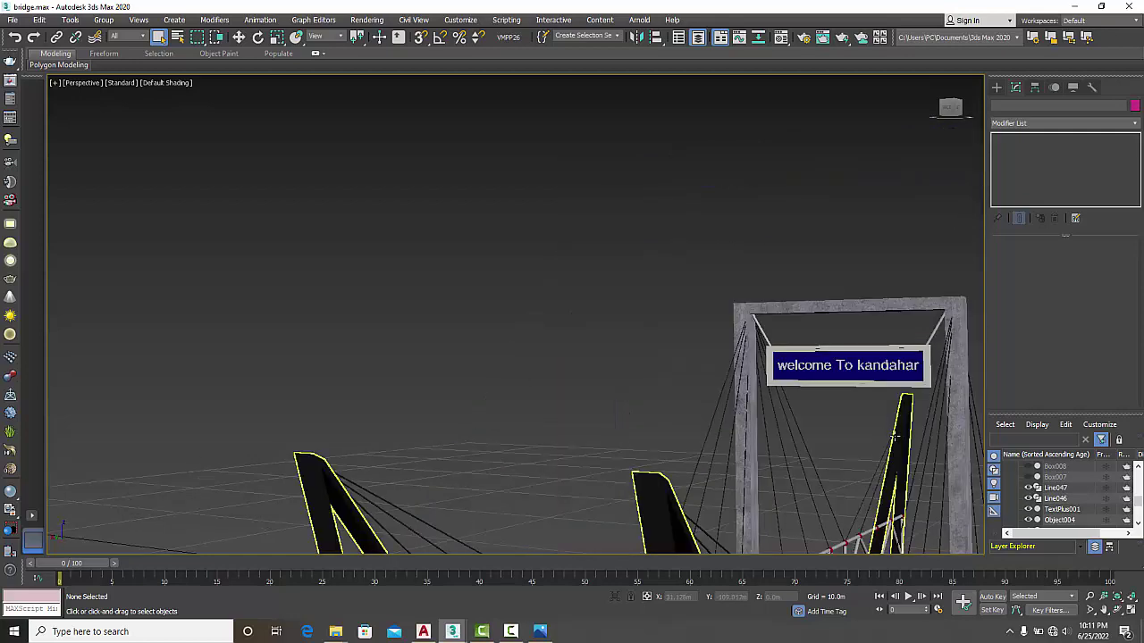
pyautogui.keyDown('alt'); pyautogui.moveTo(943, 453); pyautogui.dragTo(972, 459, button='middle'); pyautogui.keyUp('alt')
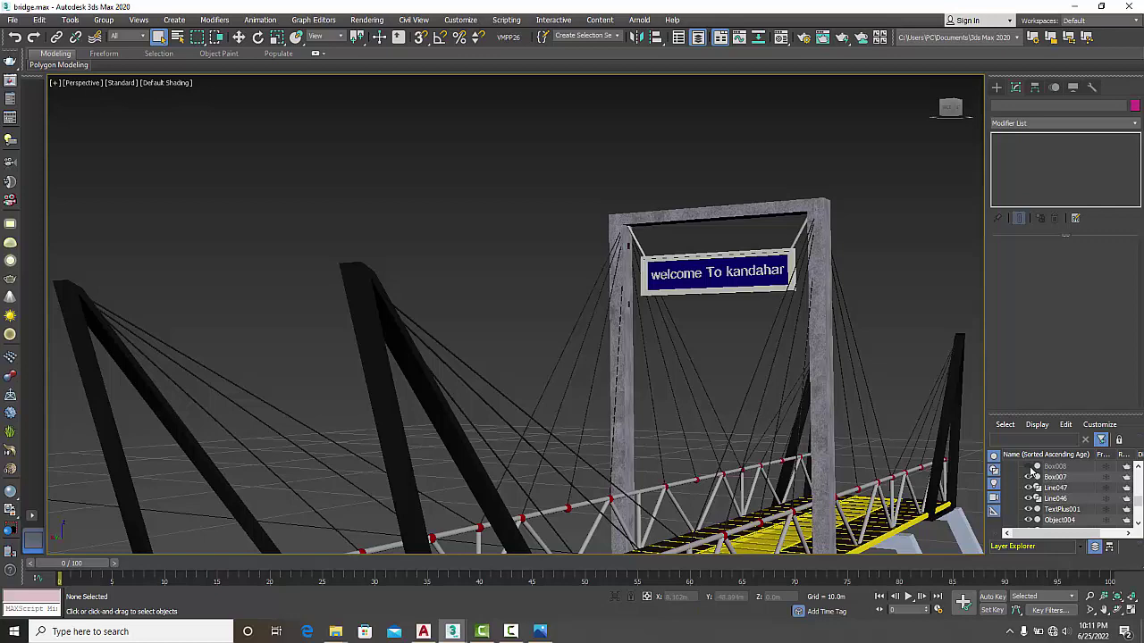
pyautogui.click(1027, 466)
pyautogui.scroll(6, 633, 299)
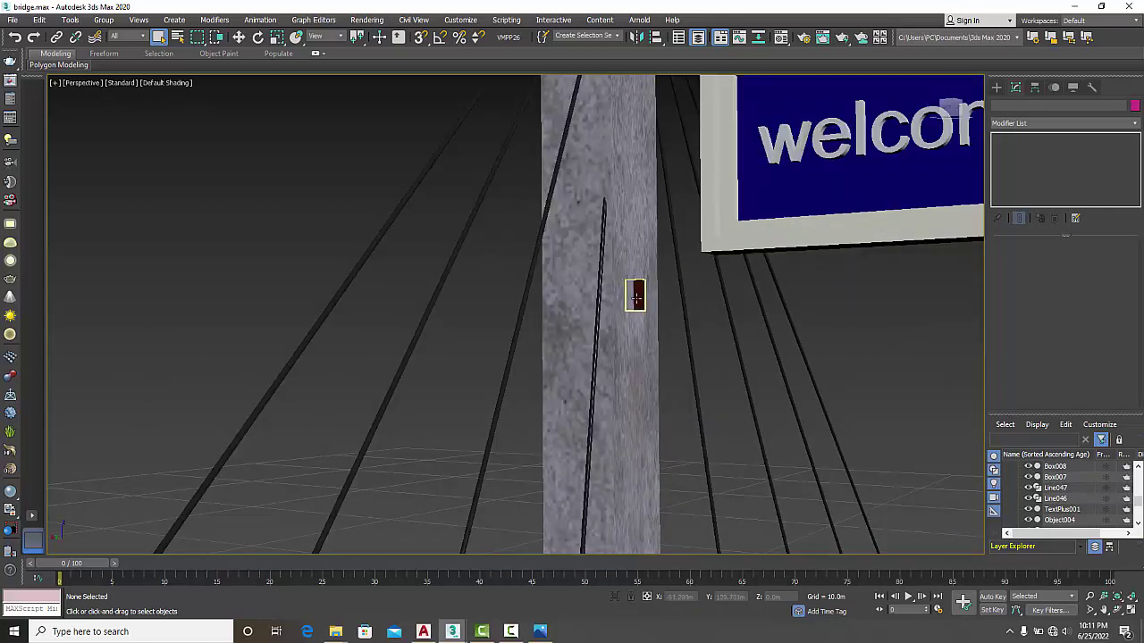
pyautogui.scroll(-6, 641, 300)
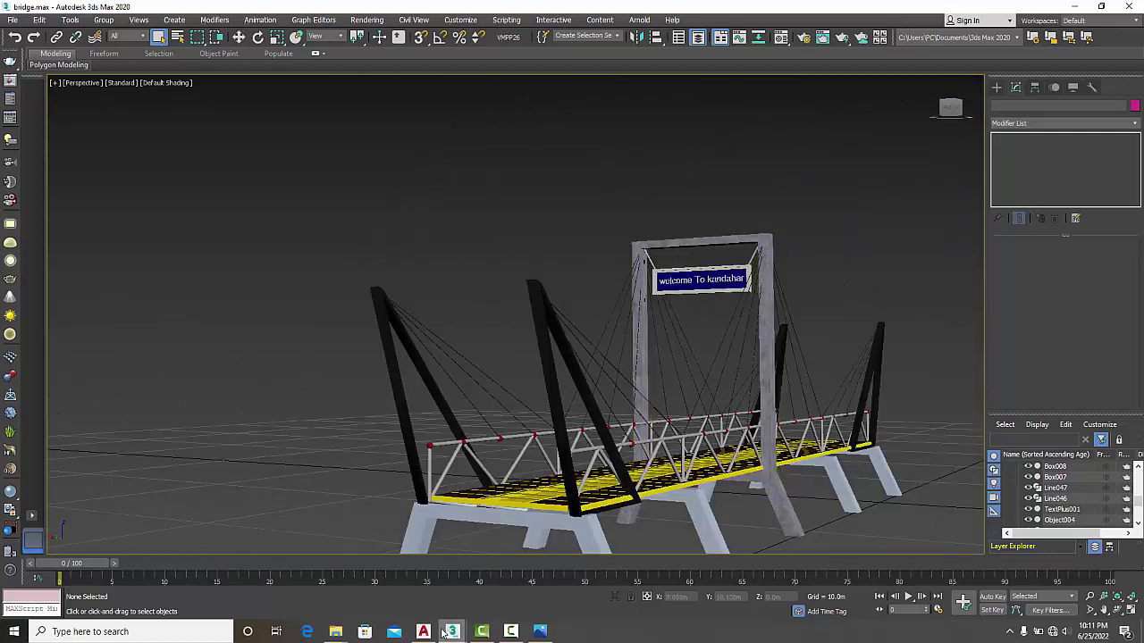
# Step: Switch back to the untitled scene and try creating a standard box on the tower leg beside the sign in the Perspective view
pyautogui.moveTo(452, 632)
pyautogui.click(384, 585)
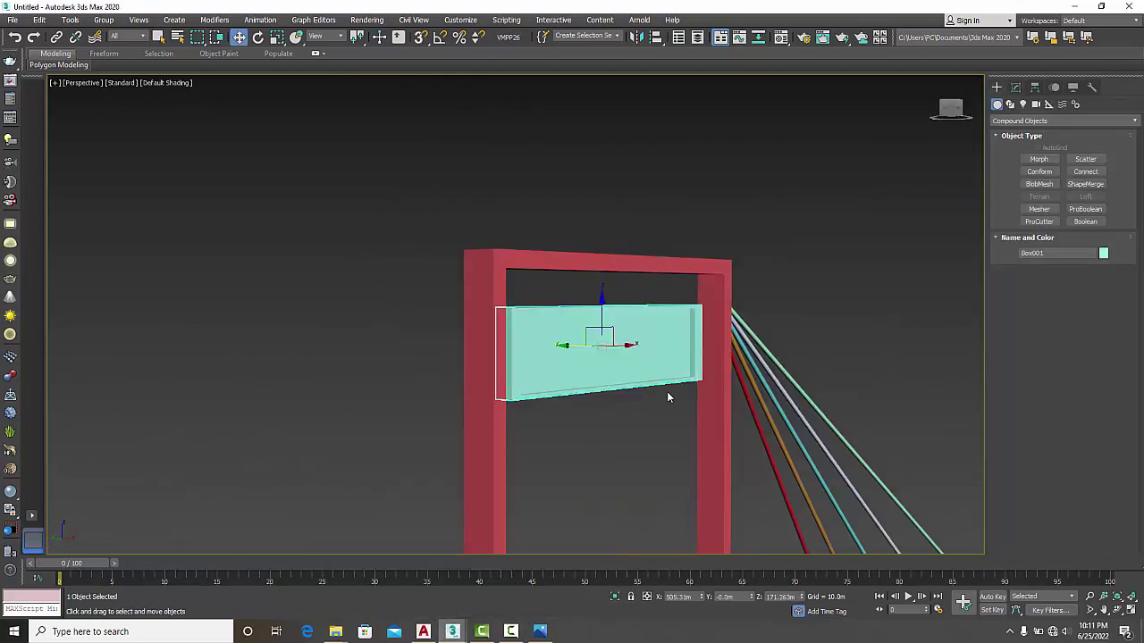
pyautogui.scroll(-2, 618, 410)
pyautogui.scroll(6, 545, 391)
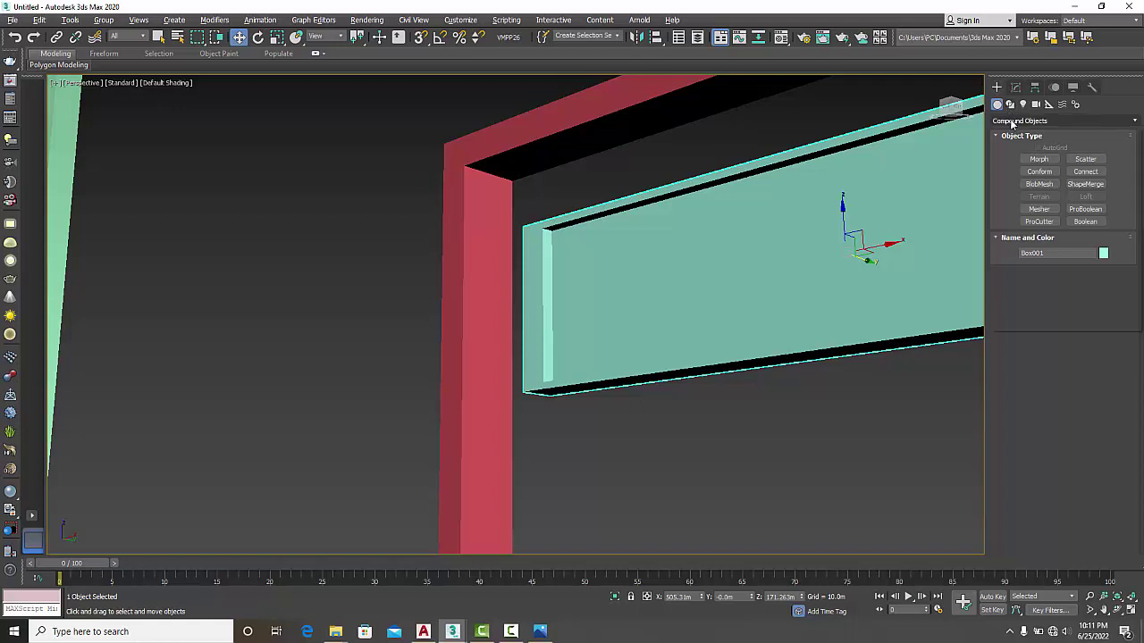
pyautogui.click(1009, 121)
pyautogui.click(1011, 133)
pyautogui.click(1038, 159)
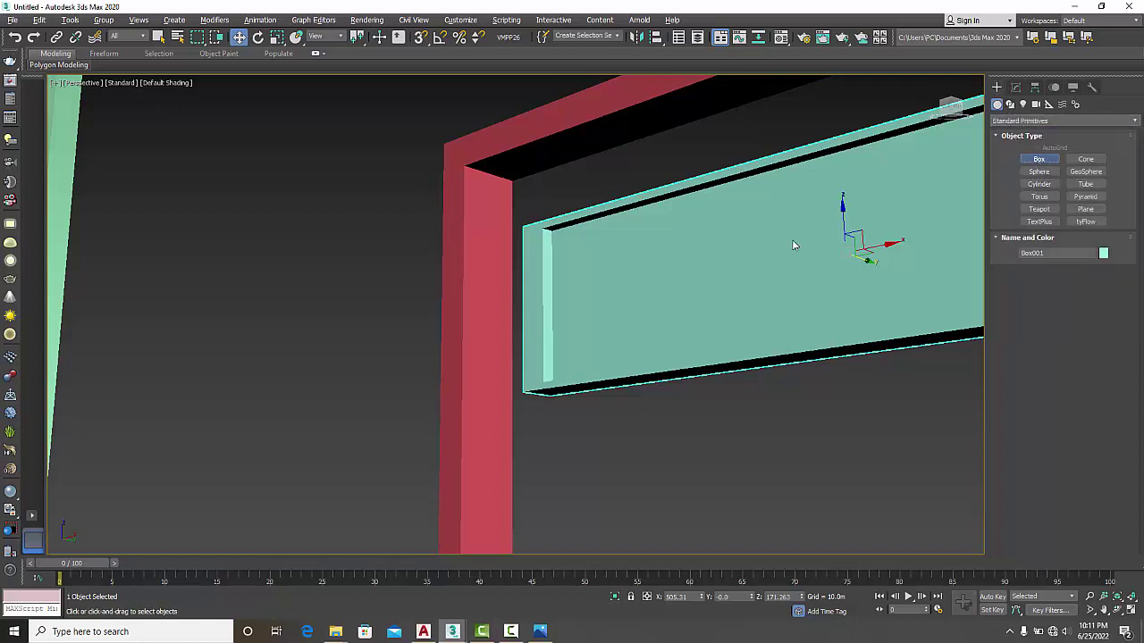
pyautogui.moveTo(487, 331); pyautogui.dragTo(480, 327)
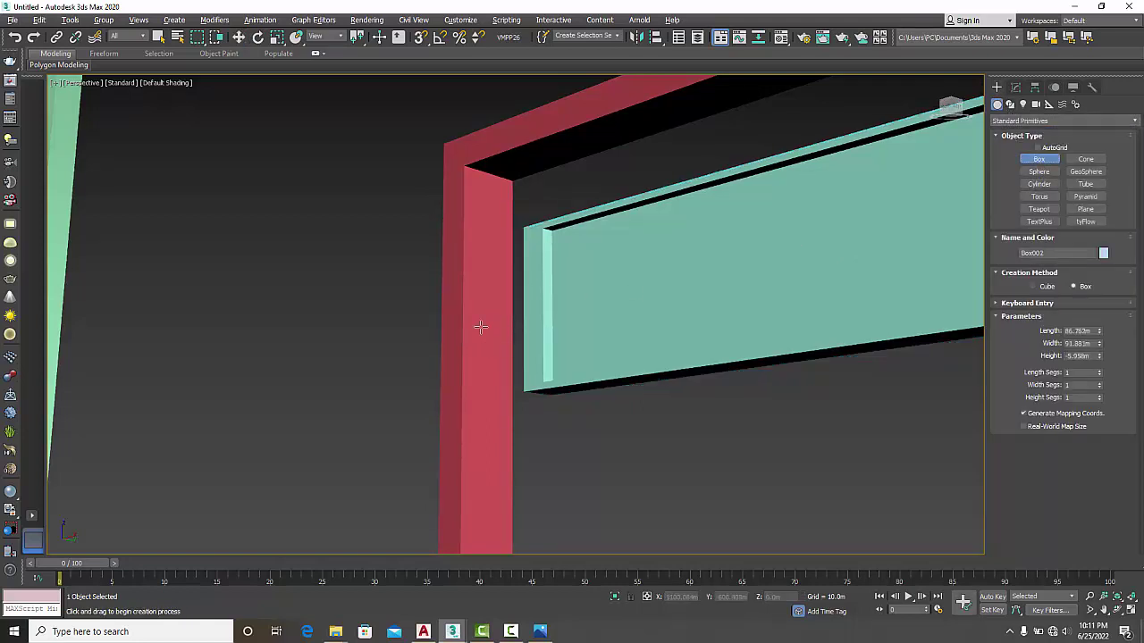
# Step: In the maximized Front view, create a box about 5.6 m long, 1.6 m wide and 15.1 m high on the tower leg's inner edge beside the sign
pyautogui.scroll(-5, 525, 361)
pyautogui.keyDown('alt'); pyautogui.moveTo(506, 375); pyautogui.dragTo(485, 393, button='middle'); pyautogui.keyUp('alt')
pyautogui.hotkey('alt', 'w')
pyautogui.rightClick(705, 184)
pyautogui.hotkey('alt', 'w')
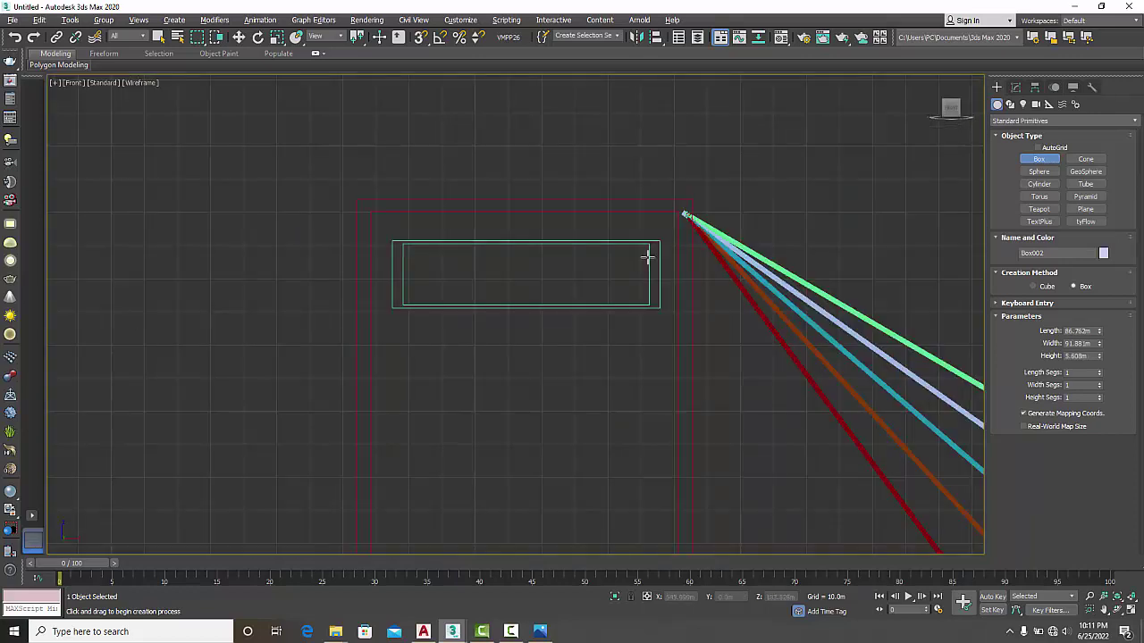
pyautogui.scroll(4, 468, 286)
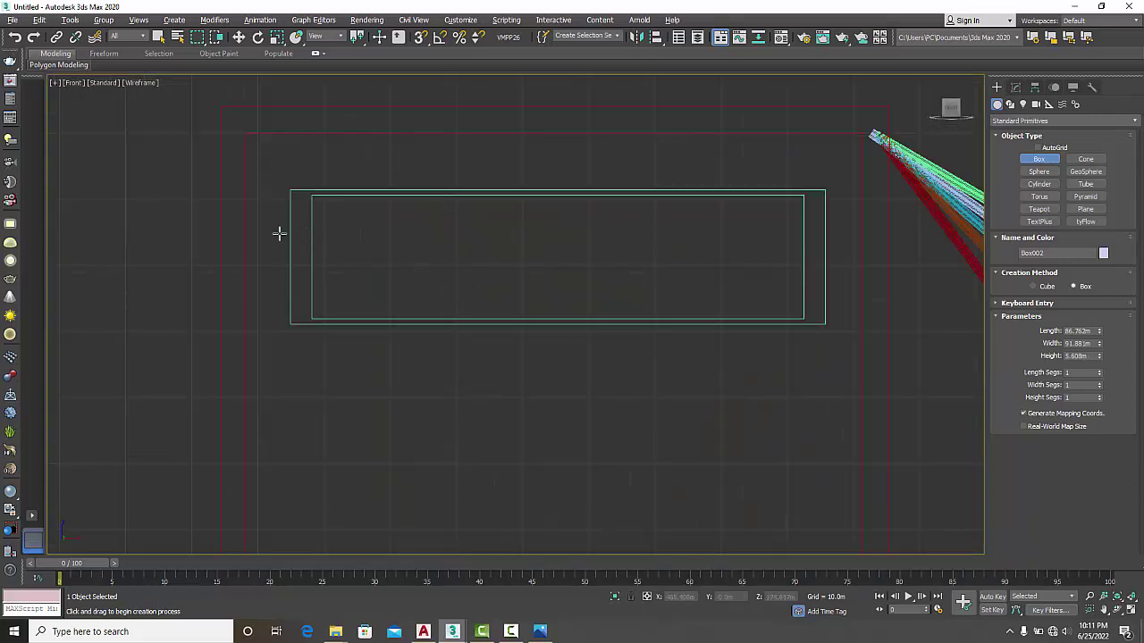
pyautogui.moveTo(240, 227); pyautogui.dragTo(250, 266)
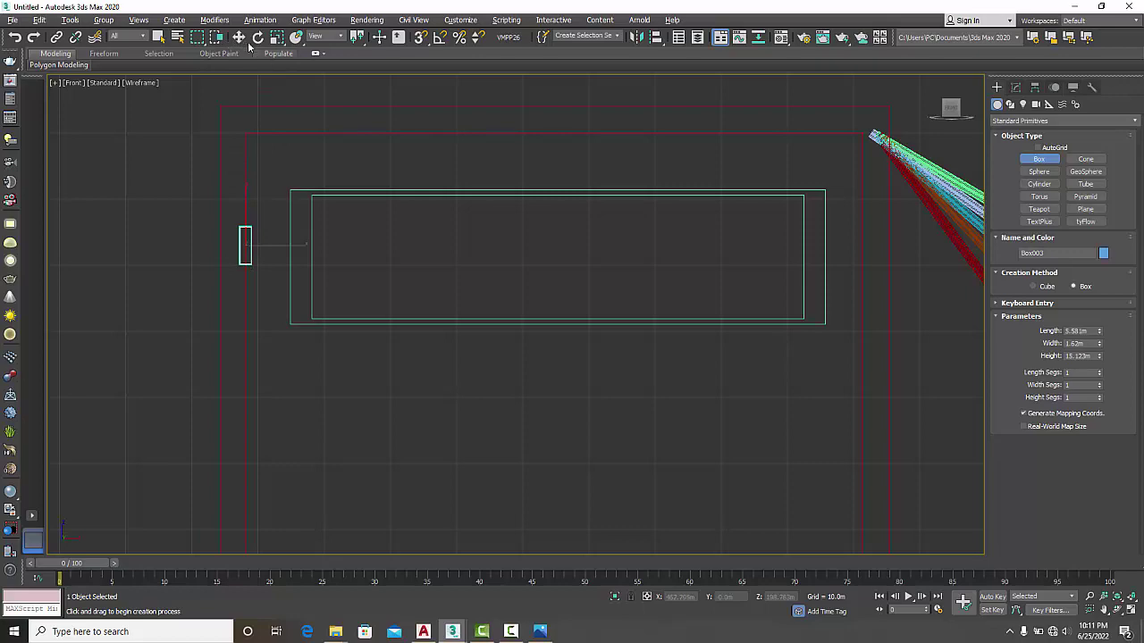
# Step: Set the height of the new box on the tower leg to about 1.36 m, frame it in Perspective and deselect it
pyautogui.click(238, 37)
pyautogui.hotkey('alt', 'w')
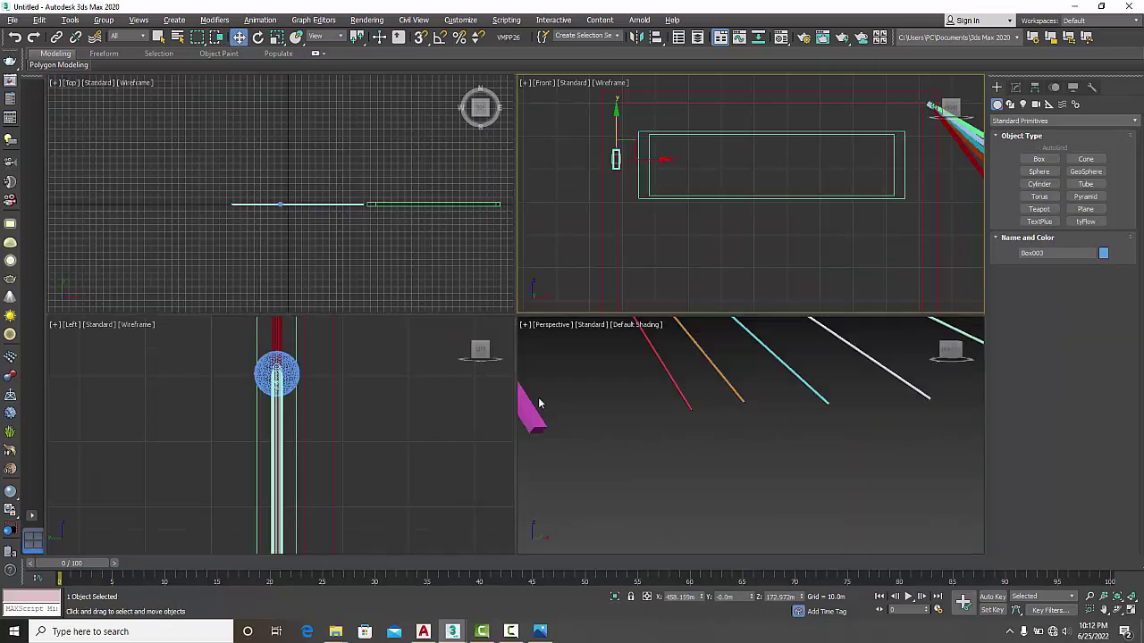
pyautogui.hotkey('alt', 'w')
pyautogui.scroll(-6, 604, 408)
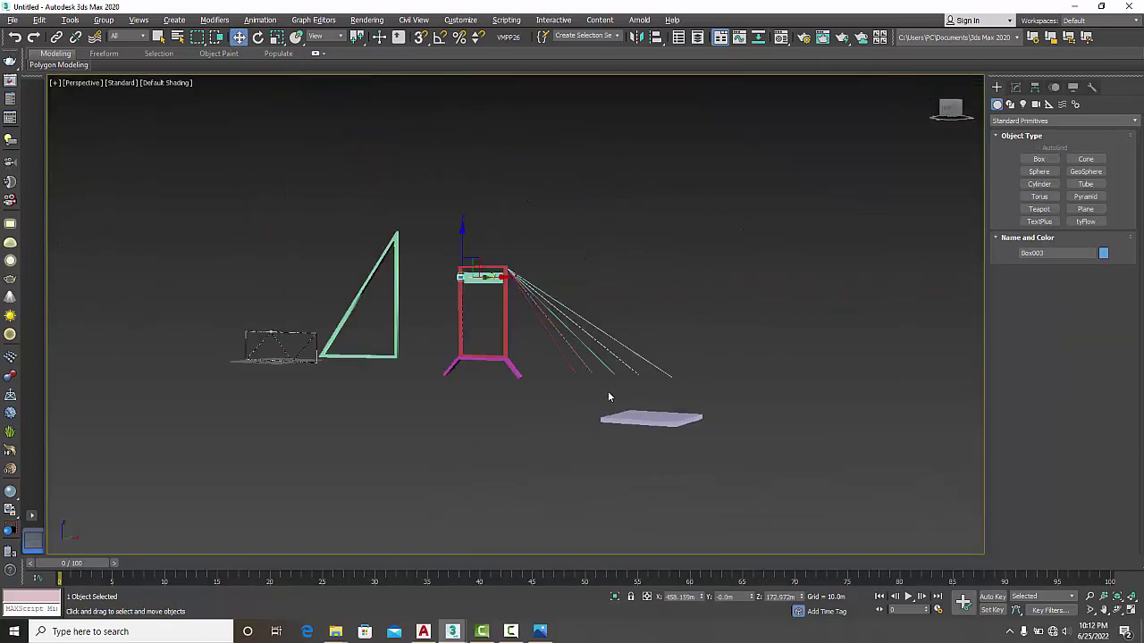
pyautogui.press('z')
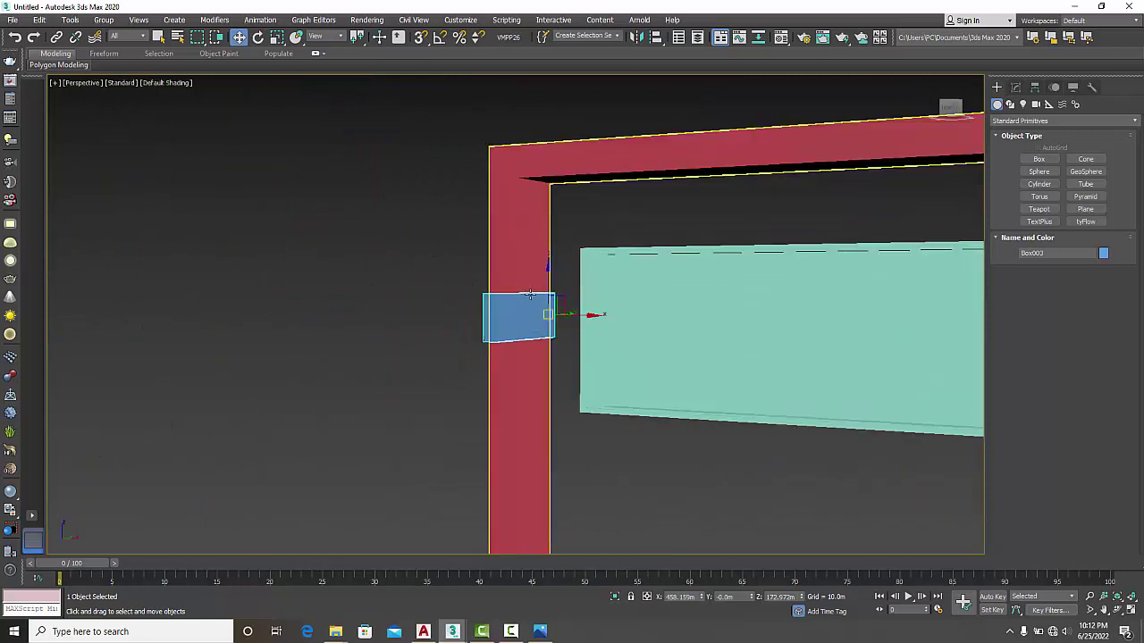
pyautogui.click(1015, 87)
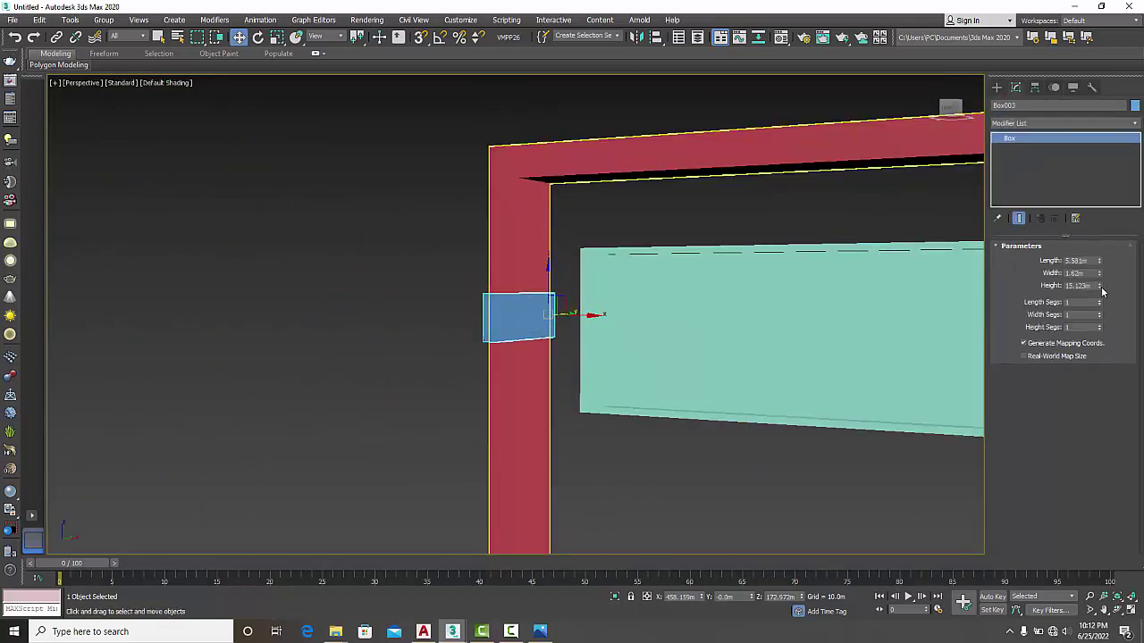
pyautogui.moveTo(1100, 291); pyautogui.dragTo(1115, 346)
pyautogui.keyDown('alt'); pyautogui.moveTo(789, 375); pyautogui.dragTo(781, 378, button='middle'); pyautogui.keyUp('alt')
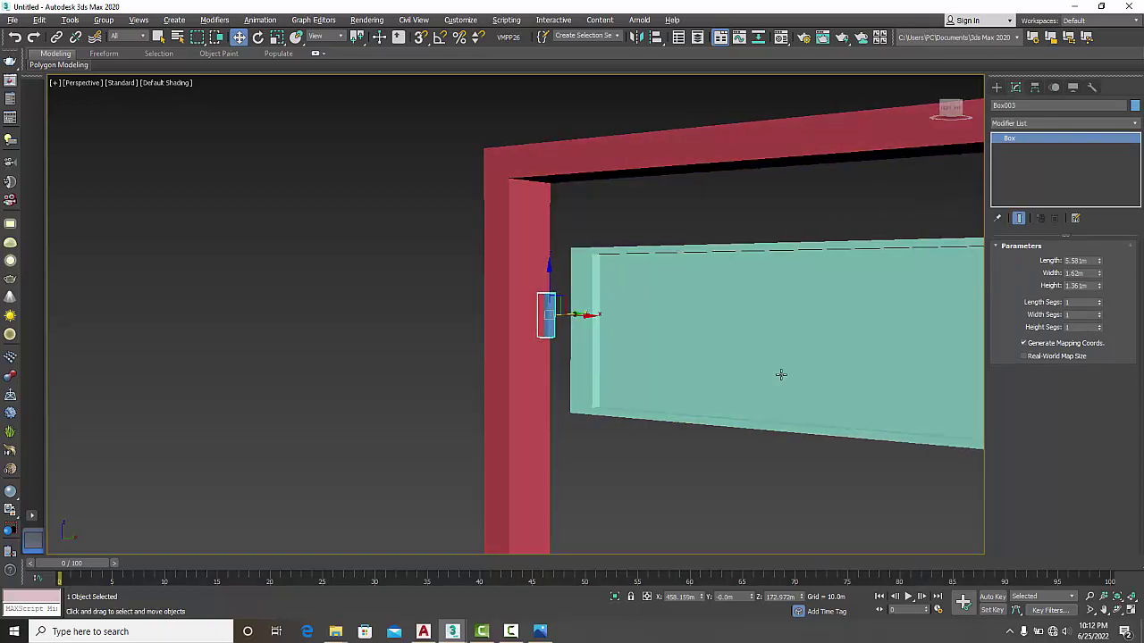
pyautogui.hotkey('alt', 'w')
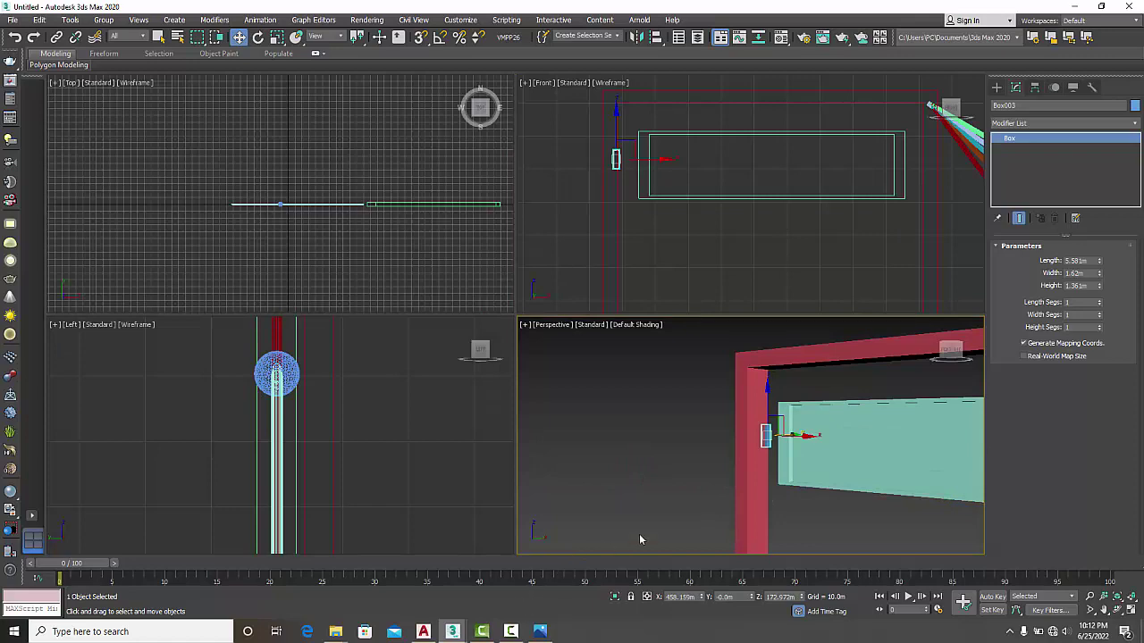
pyautogui.hotkey('alt', 'w')
pyautogui.scroll(-5, 547, 478)
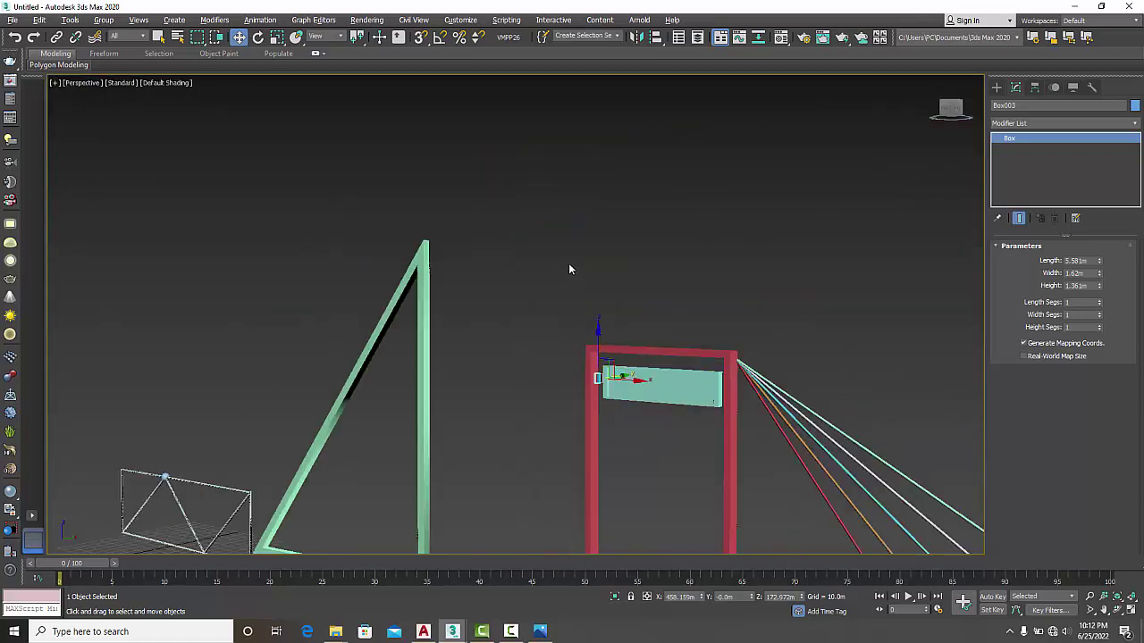
pyautogui.click(602, 421)
pyautogui.scroll(5, 598, 377)
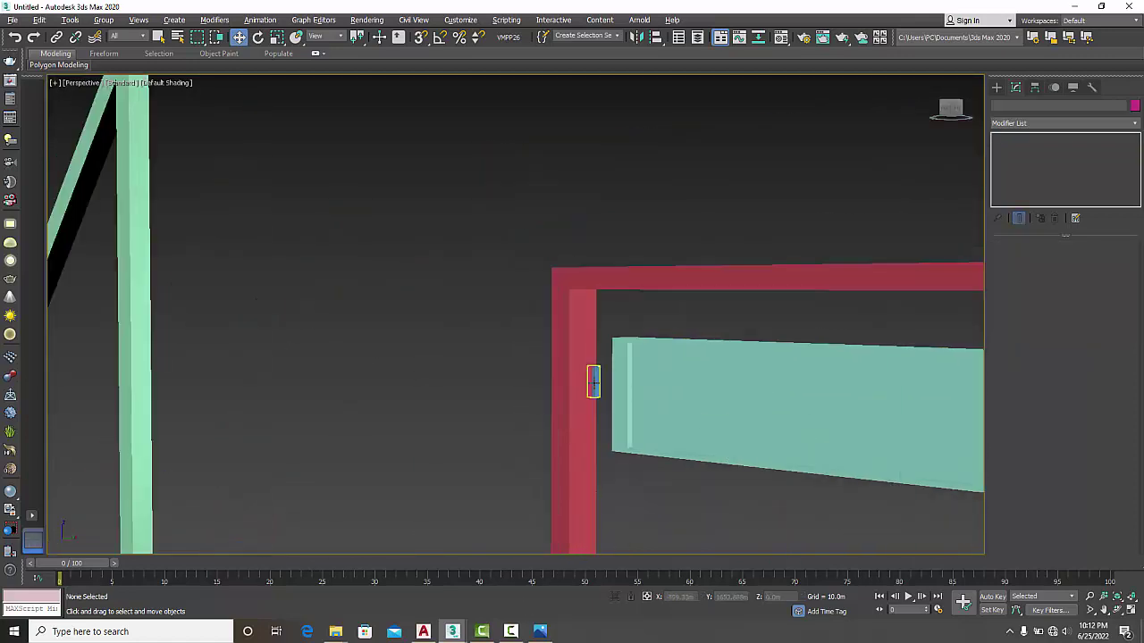
pyautogui.scroll(-6, 596, 427)
# Step: Switch to the bridge.max scene and unhide Box009, Box010, Box011, Box015 and Group019
pyautogui.moveTo(452, 631)
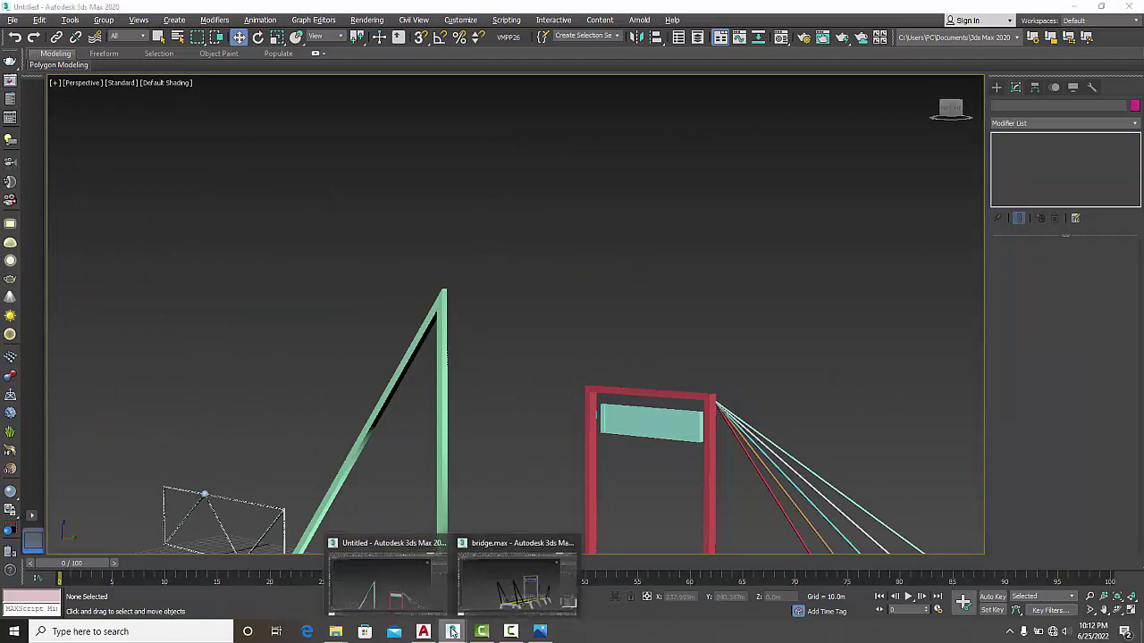
pyautogui.click(505, 592)
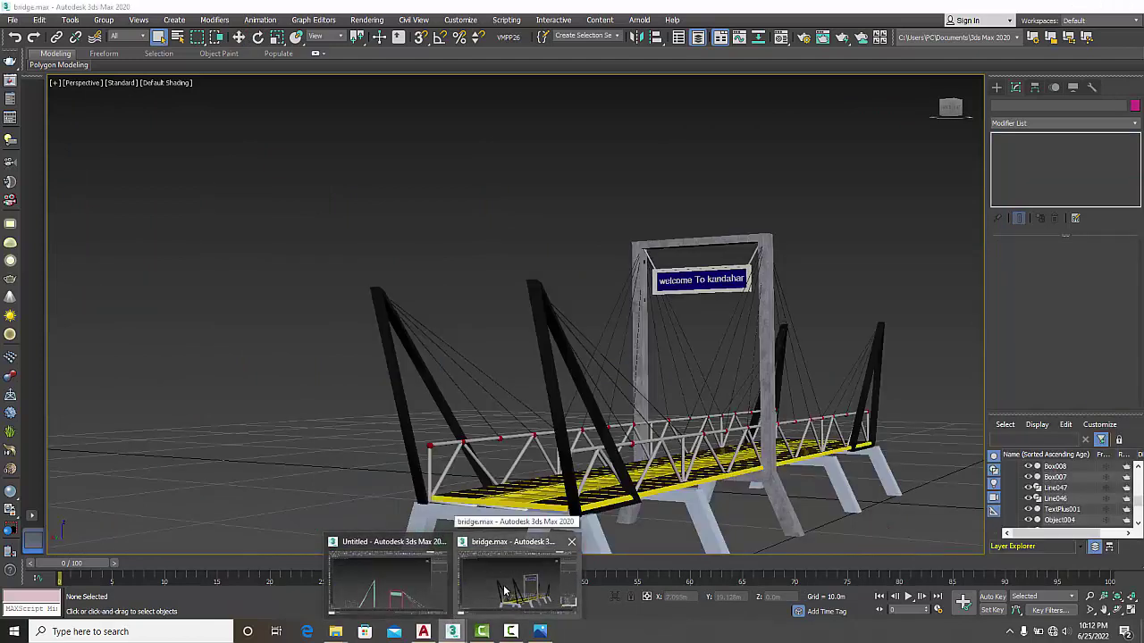
pyautogui.scroll(3, 1043, 501)
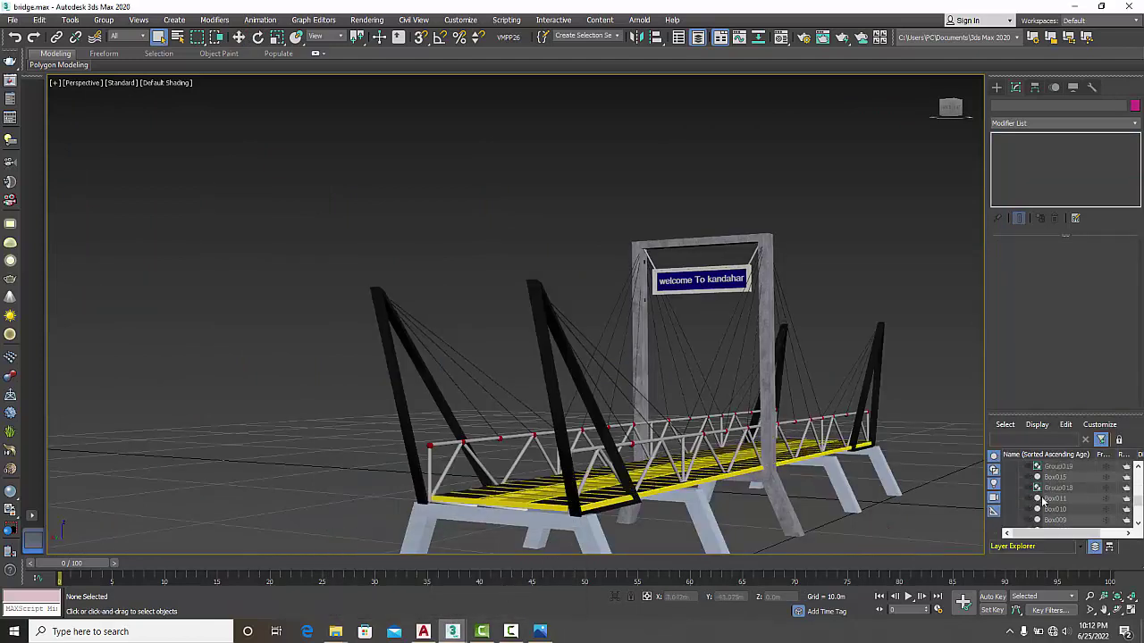
pyautogui.click(1027, 487)
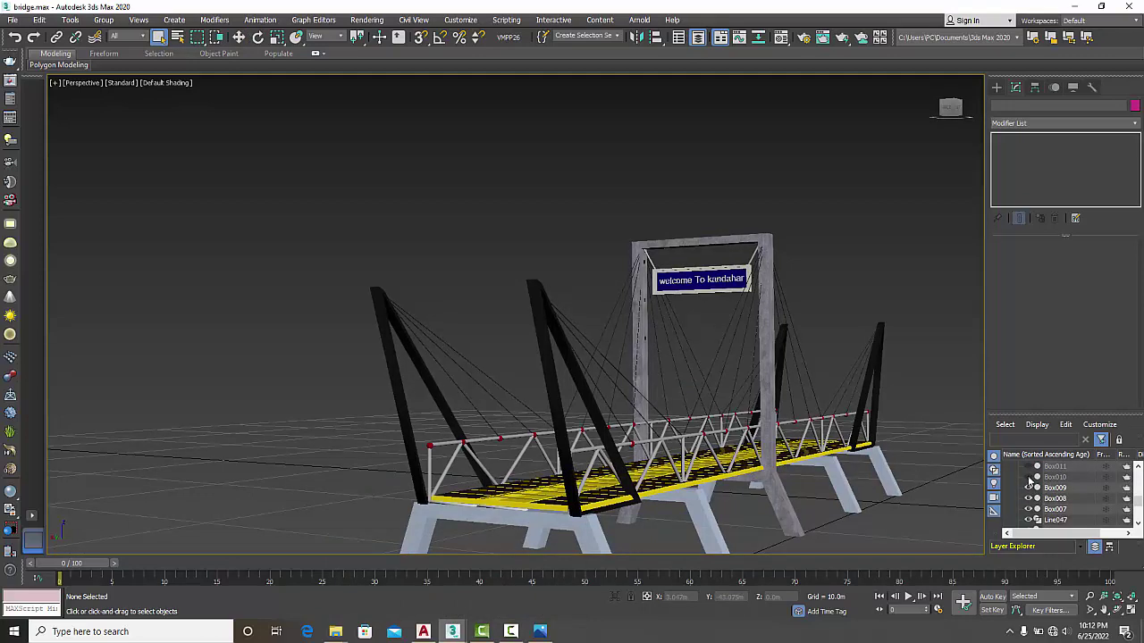
pyautogui.scroll(5, 662, 356)
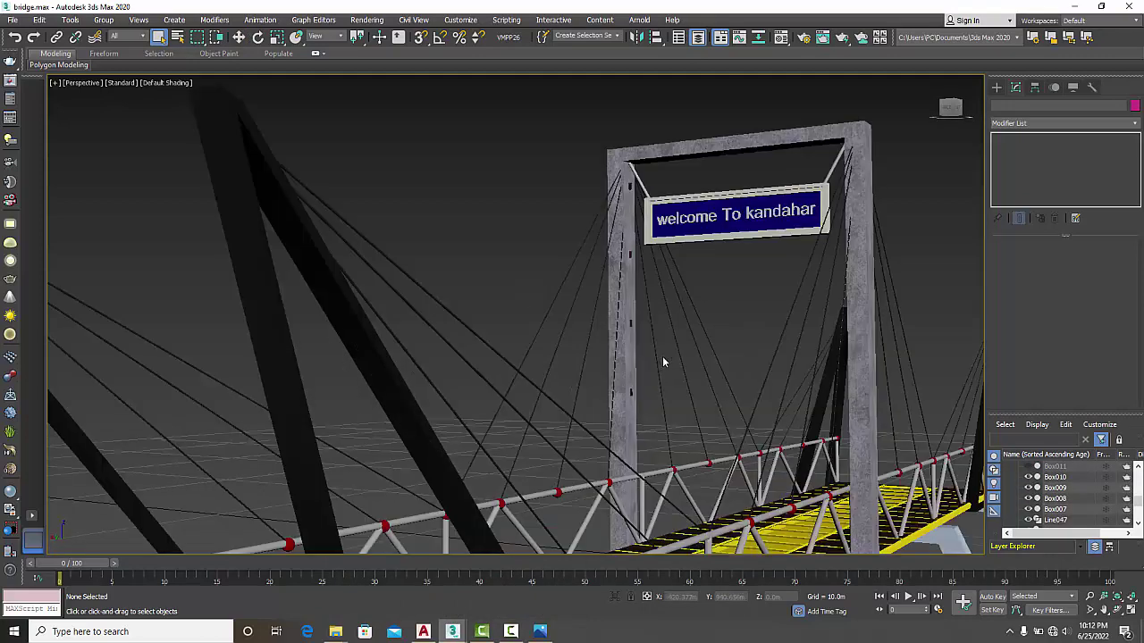
pyautogui.scroll(3, 1040, 483)
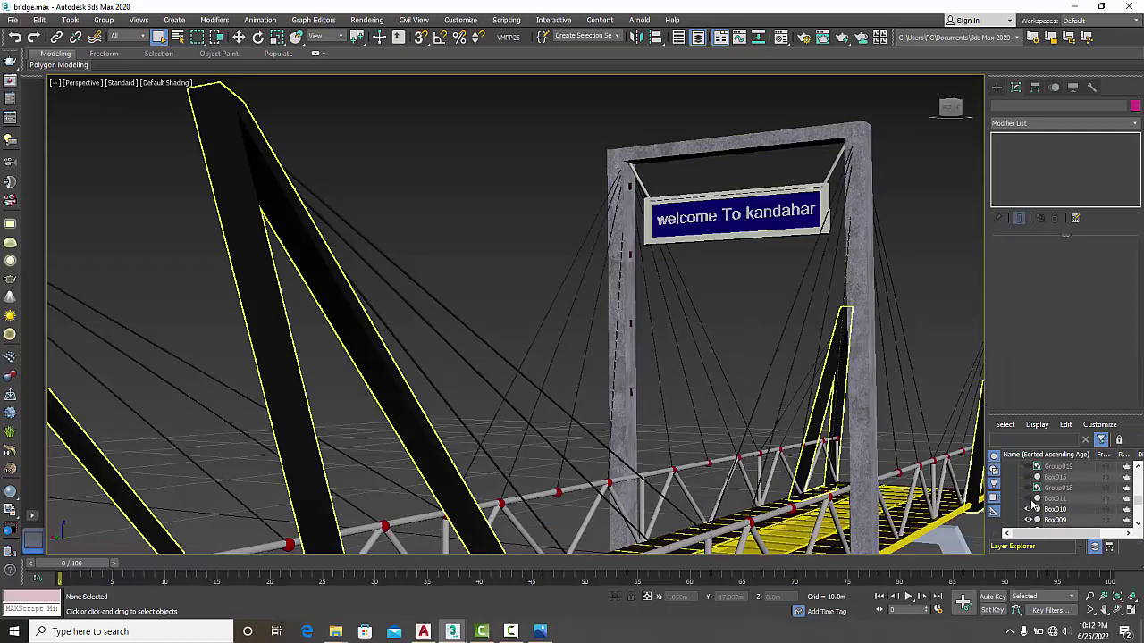
pyautogui.click(1029, 498)
pyautogui.click(1028, 477)
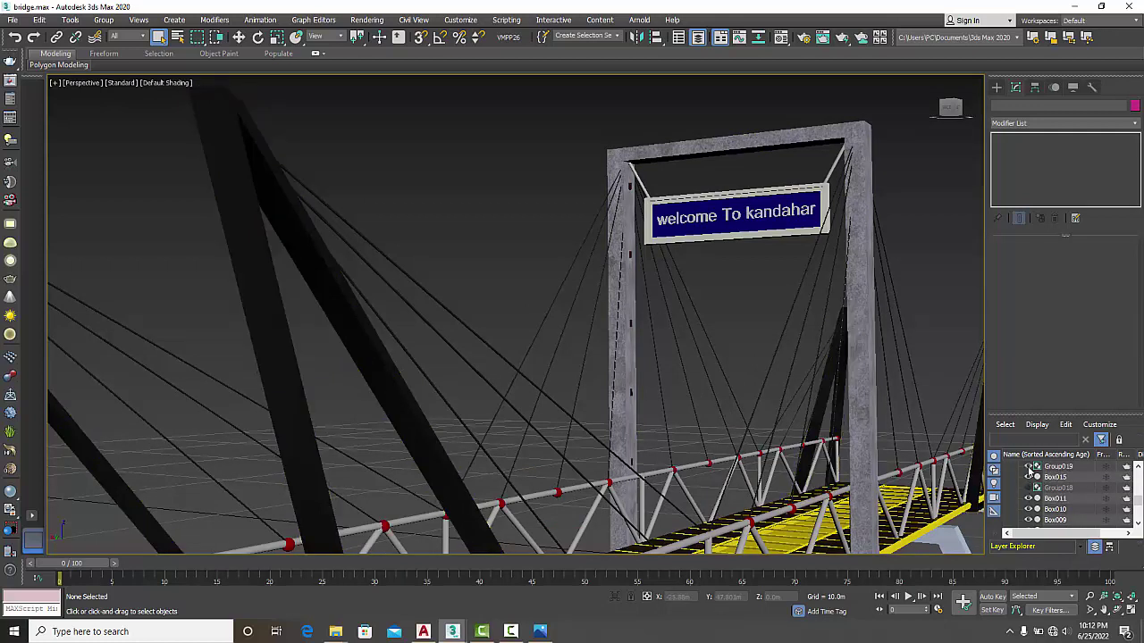
# Step: Unhide Group018, Box016, Box017, Box027 and Box028 in the bridge.max scene
pyautogui.click(1028, 488)
pyautogui.scroll(3, 1032, 492)
pyautogui.click(1028, 488)
pyautogui.click(1028, 477)
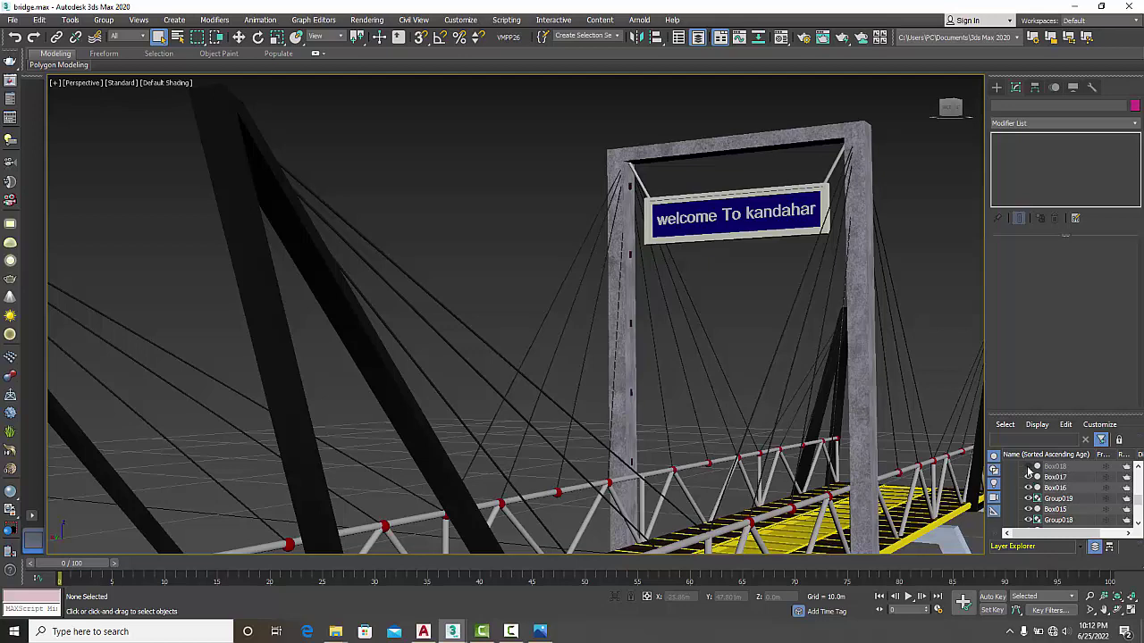
pyautogui.scroll(5, 1031, 482)
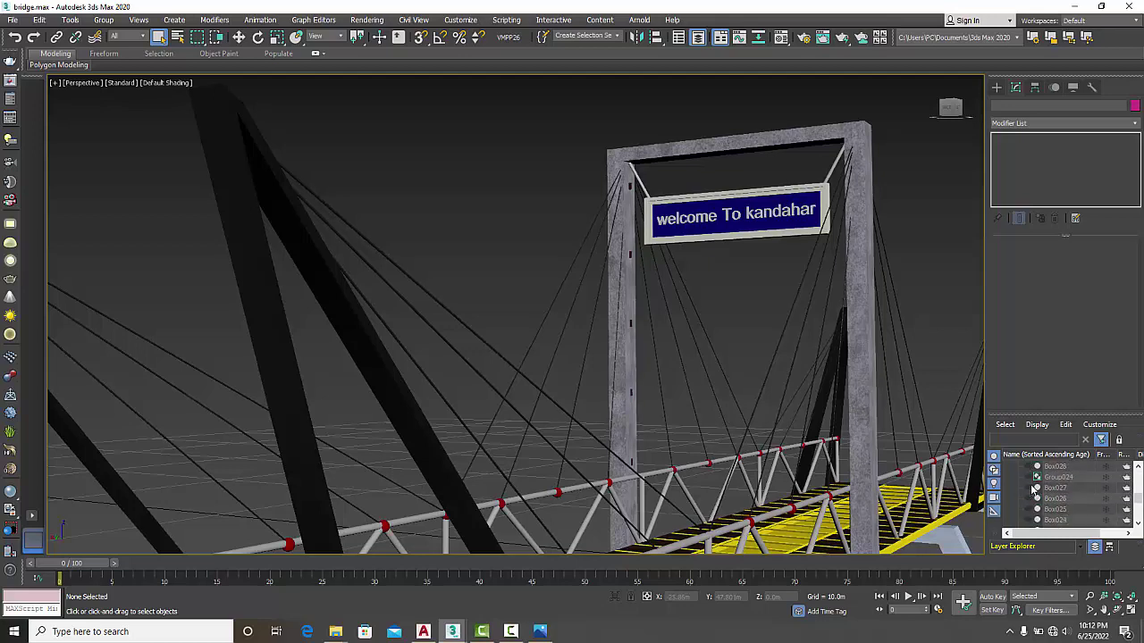
pyautogui.click(1028, 466)
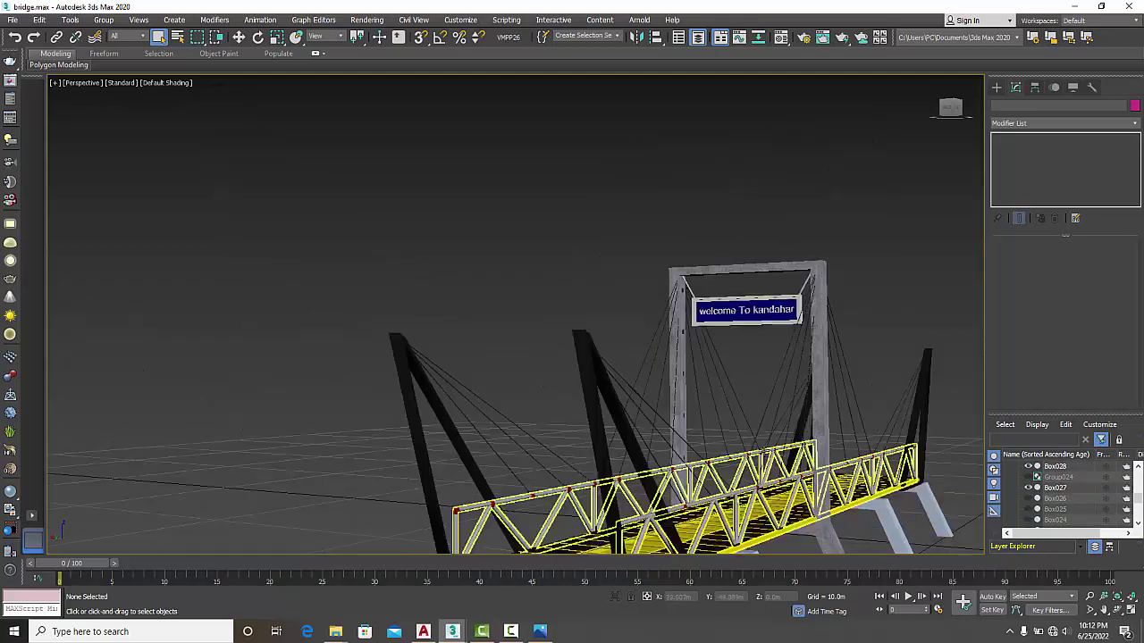
# Step: Frame the whole bridge and unhide Box029, Box030, Group025, Box033 and Box035
pyautogui.press('z')
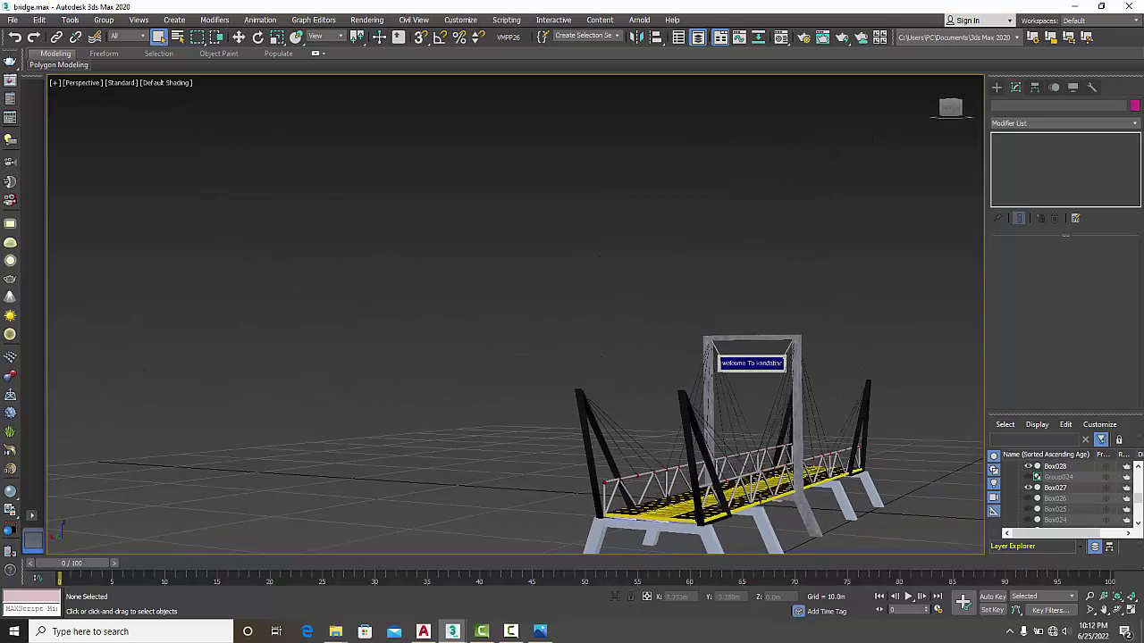
pyautogui.scroll(1, 1045, 499)
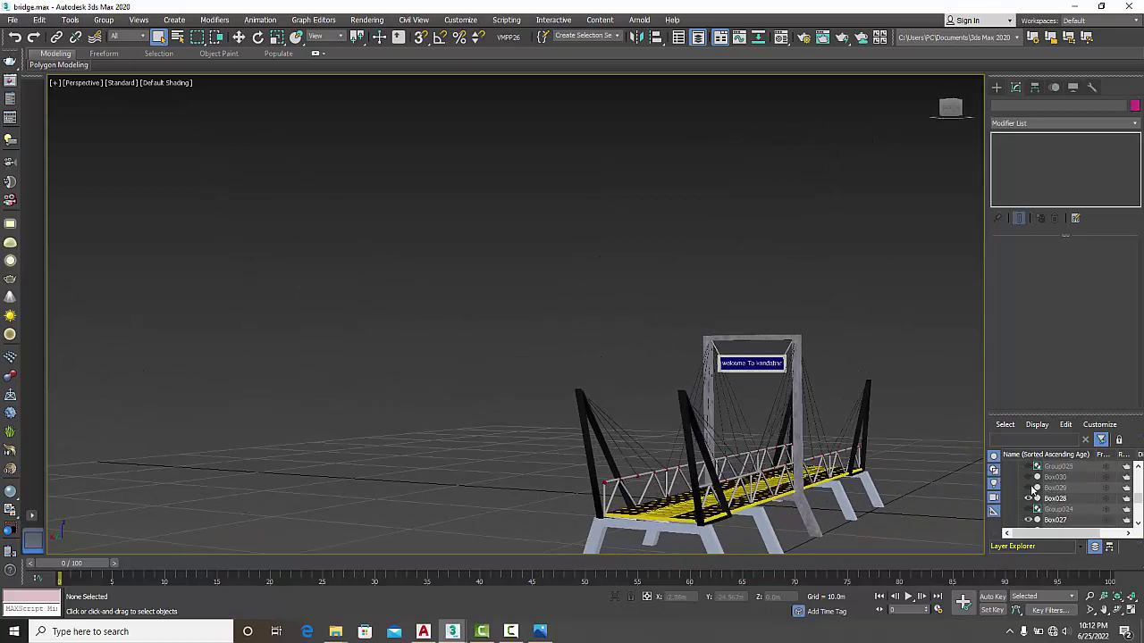
pyautogui.click(1030, 477)
pyautogui.press('z')
pyautogui.scroll(1, 1076, 503)
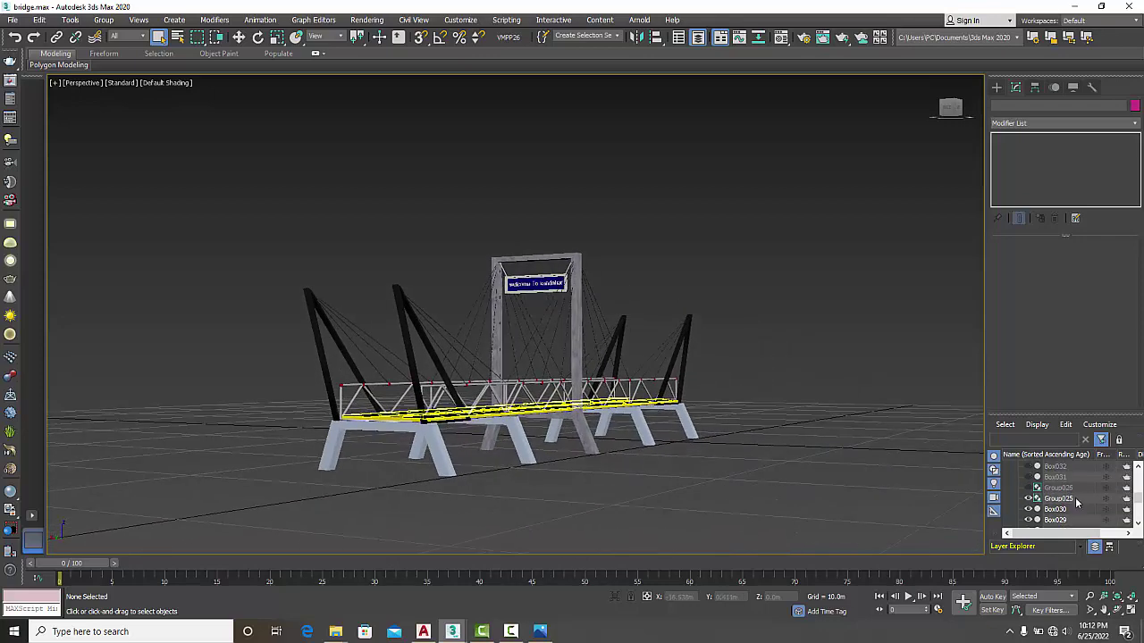
pyautogui.scroll(1, 1063, 505)
pyautogui.click(1028, 488)
pyautogui.click(1028, 466)
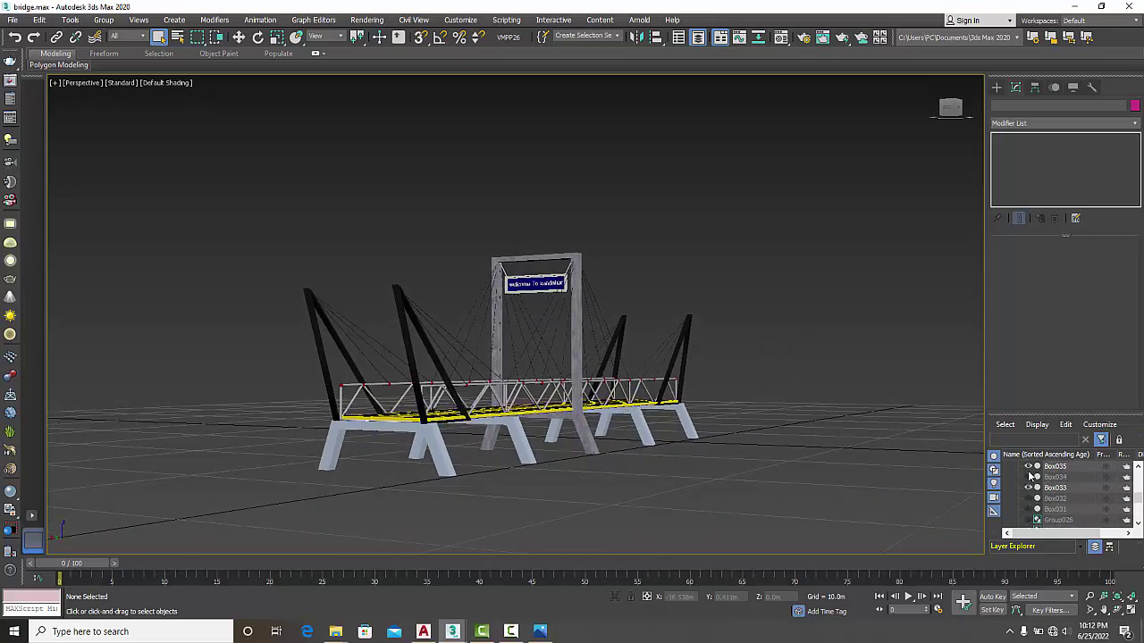
# Step: Unhide Box032, Box034, Box036, Group027 and Box037 in the bridge.max scene
pyautogui.click(1028, 477)
pyautogui.click(1028, 498)
pyautogui.scroll(1, 1032, 498)
pyautogui.click(1028, 488)
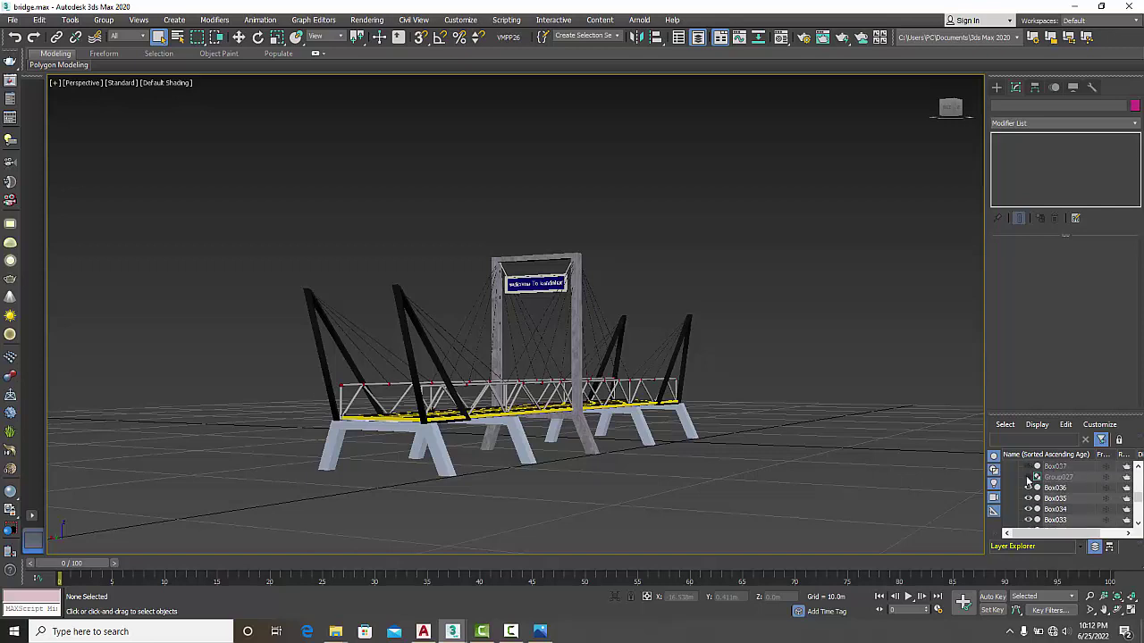
pyautogui.click(1028, 477)
pyautogui.click(1028, 467)
# Step: Unhide Box039, Box040, Box041, Box043 and Group030 in the bridge.max scene
pyautogui.scroll(2, 1027, 491)
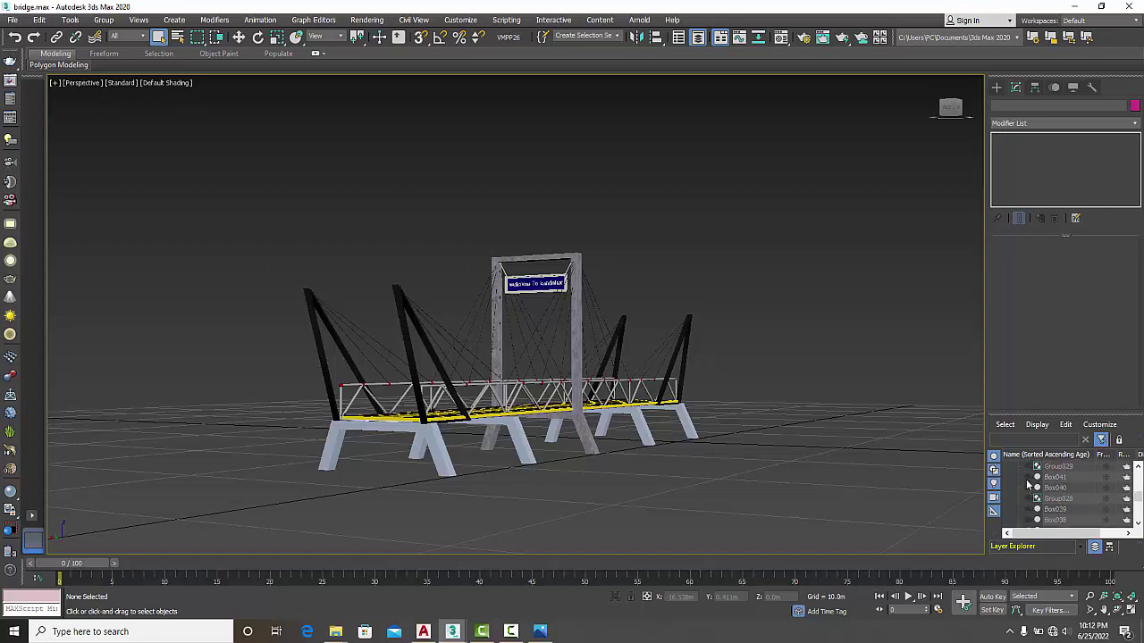
pyautogui.click(1029, 477)
pyautogui.click(1028, 498)
pyautogui.click(1030, 500)
pyautogui.click(1028, 488)
pyautogui.click(1028, 510)
pyautogui.scroll(1, 1028, 494)
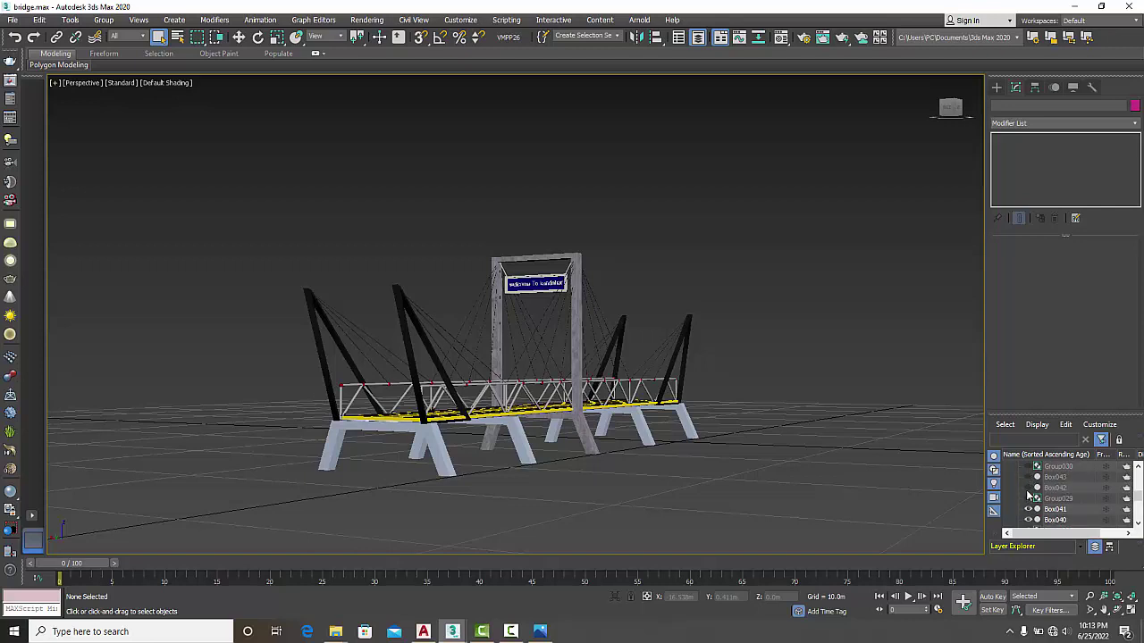
pyautogui.click(1029, 477)
pyautogui.click(1028, 466)
# Step: Examine the bridge's deck, railings and tower legs from other angles, and unhide Box042 and Group029
pyautogui.keyDown('alt'); pyautogui.moveTo(566, 398); pyautogui.dragTo(570, 427, button='middle'); pyautogui.keyUp('alt')
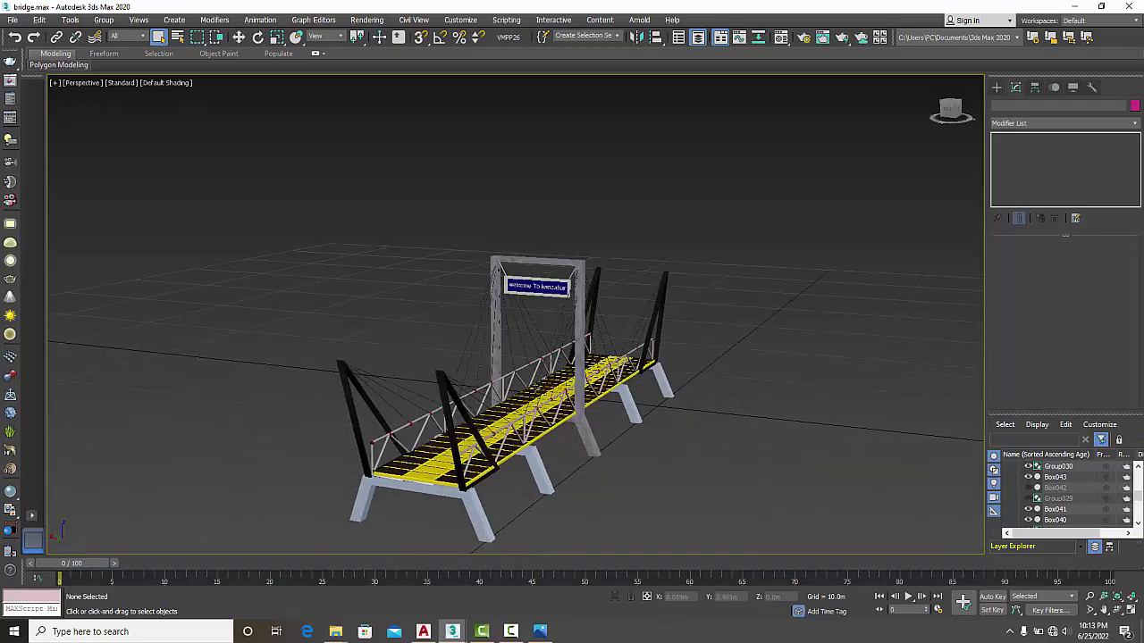
pyautogui.scroll(6, 570, 427)
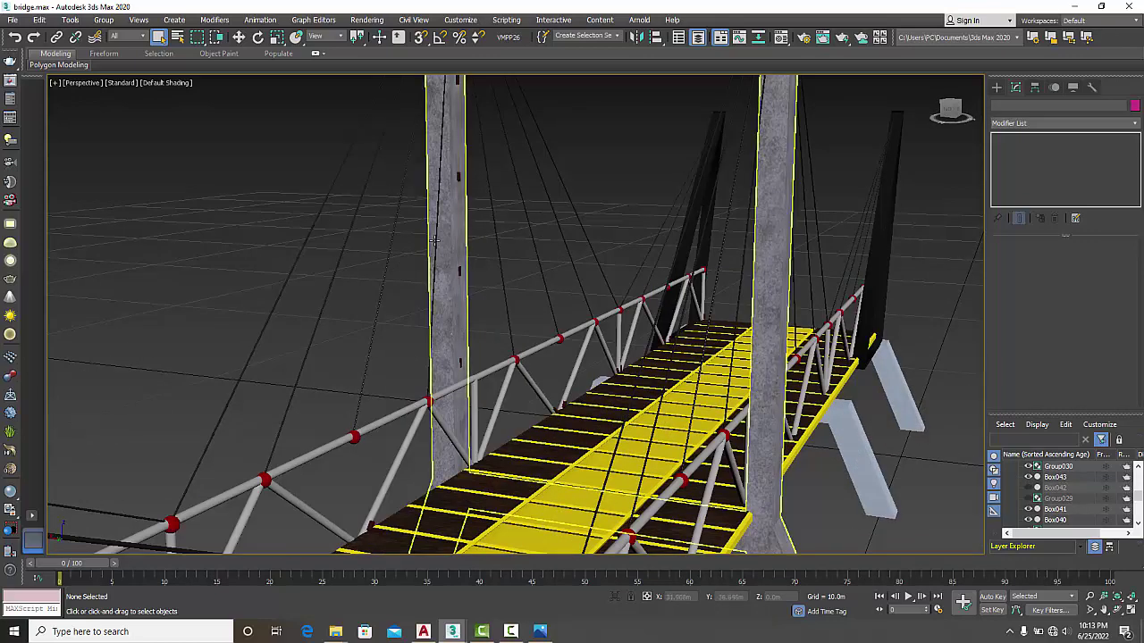
pyautogui.keyDown('alt'); pyautogui.moveTo(523, 413); pyautogui.dragTo(618, 404, button='middle'); pyautogui.keyUp('alt')
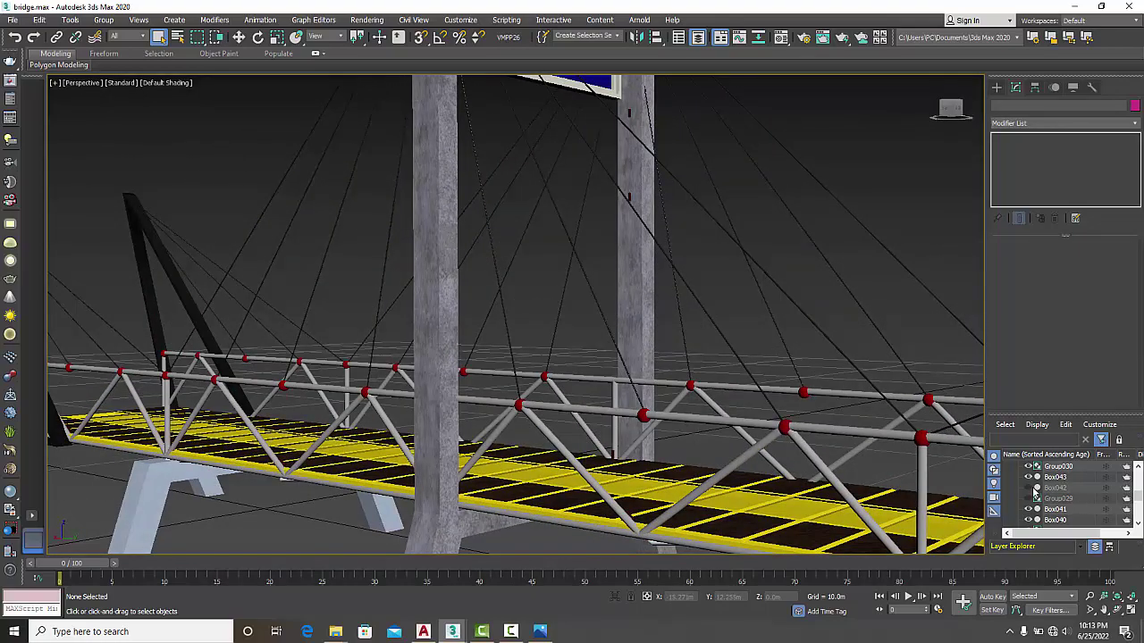
pyautogui.click(1027, 487)
pyautogui.click(1028, 499)
# Step: Unhide Box044, Box045 and Box046 and examine the small blocks at the feet of the railing posts
pyautogui.scroll(1, 1029, 496)
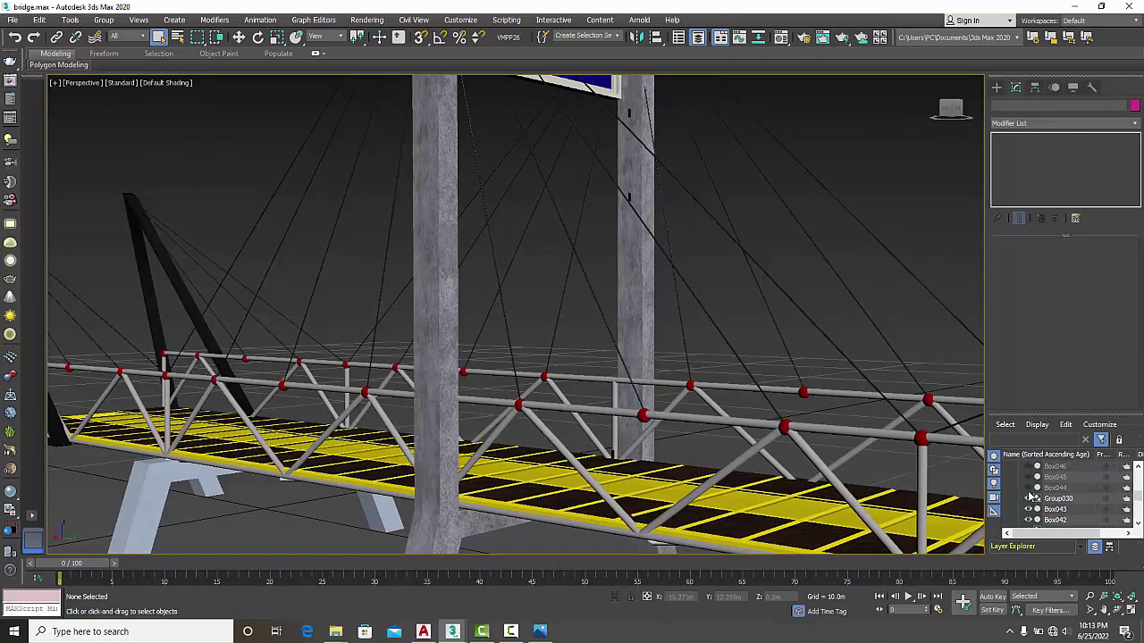
pyautogui.click(1028, 488)
pyautogui.click(1027, 477)
pyautogui.click(1027, 466)
pyautogui.scroll(5, 622, 473)
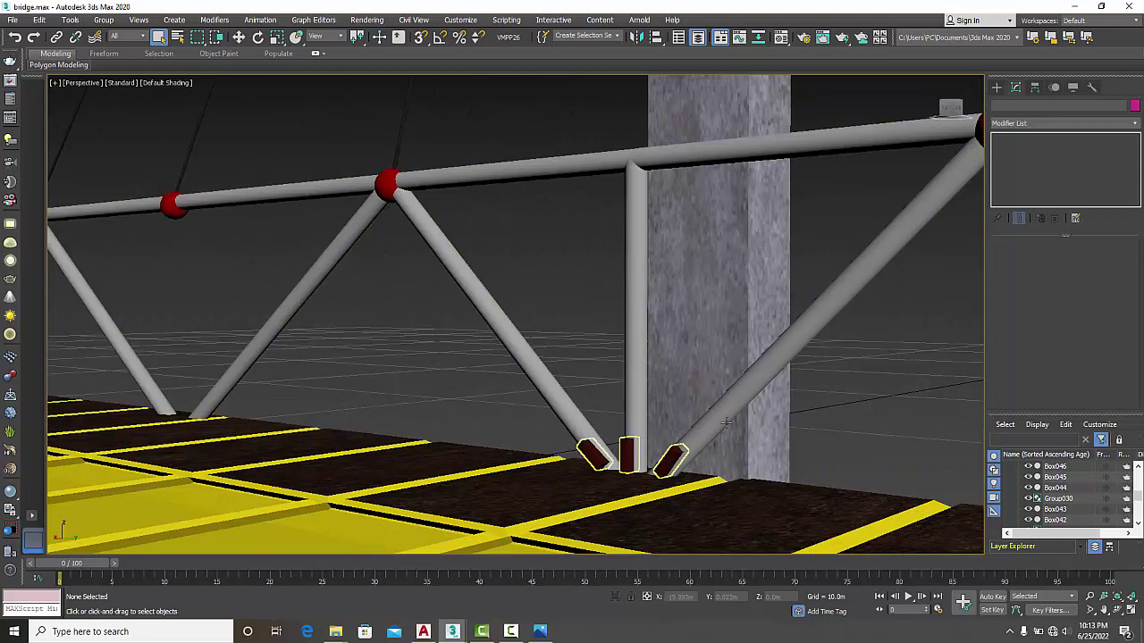
pyautogui.scroll(-4, 727, 423)
# Step: Unhide the railing foot blocks Box047 through Box052
pyautogui.scroll(2, 1036, 498)
pyautogui.click(1027, 497)
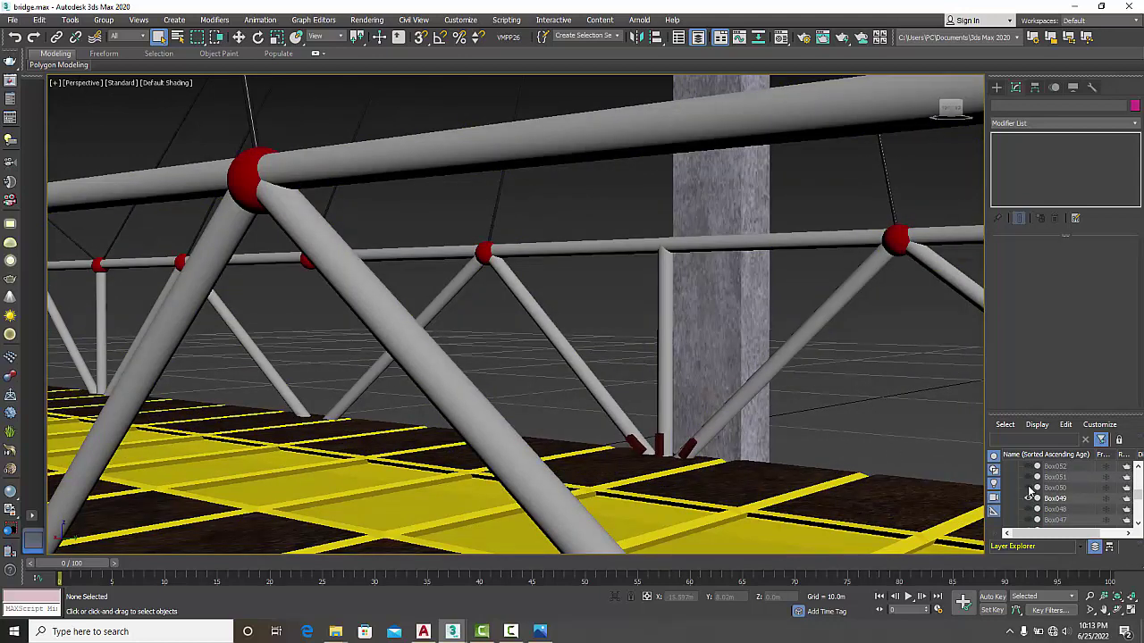
pyautogui.click(1028, 487)
pyautogui.click(1028, 476)
pyautogui.click(1028, 466)
pyautogui.click(1027, 509)
pyautogui.click(1028, 520)
# Step: Unhide the railing foot blocks Box054 through Box058
pyautogui.scroll(2, 1036, 510)
pyautogui.click(1027, 508)
pyautogui.click(1028, 498)
pyautogui.click(1028, 487)
pyautogui.click(1027, 476)
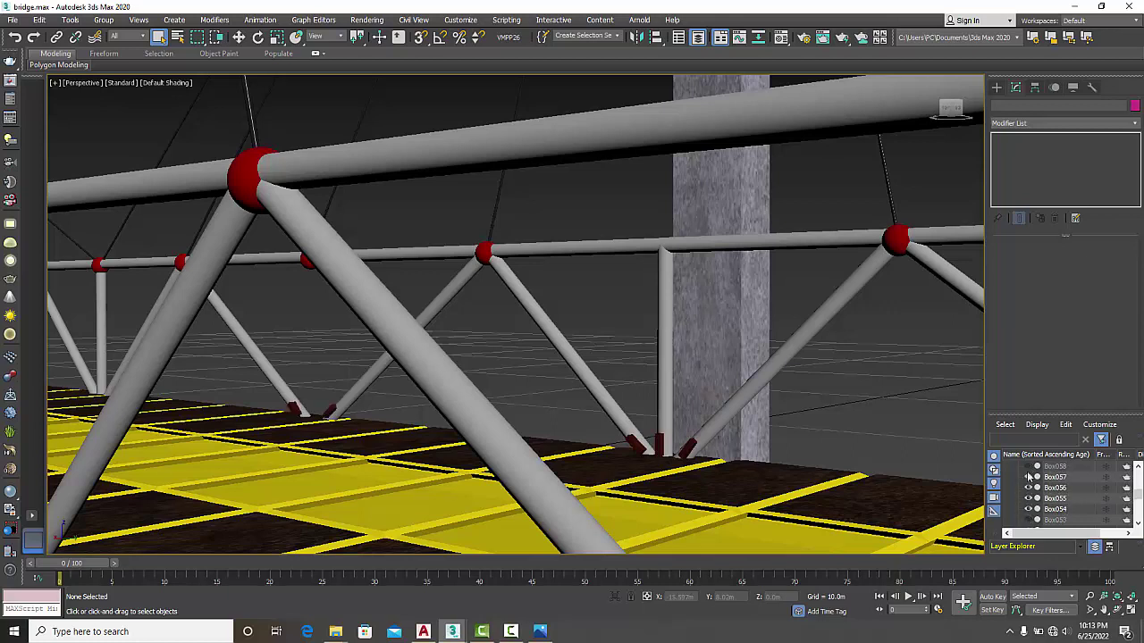
pyautogui.click(1028, 465)
# Step: Unhide the railing foot blocks Box059 through Box064 and examine the row of blocks along the deck edge
pyautogui.scroll(2, 1021, 491)
pyautogui.click(1027, 486)
pyautogui.click(1028, 477)
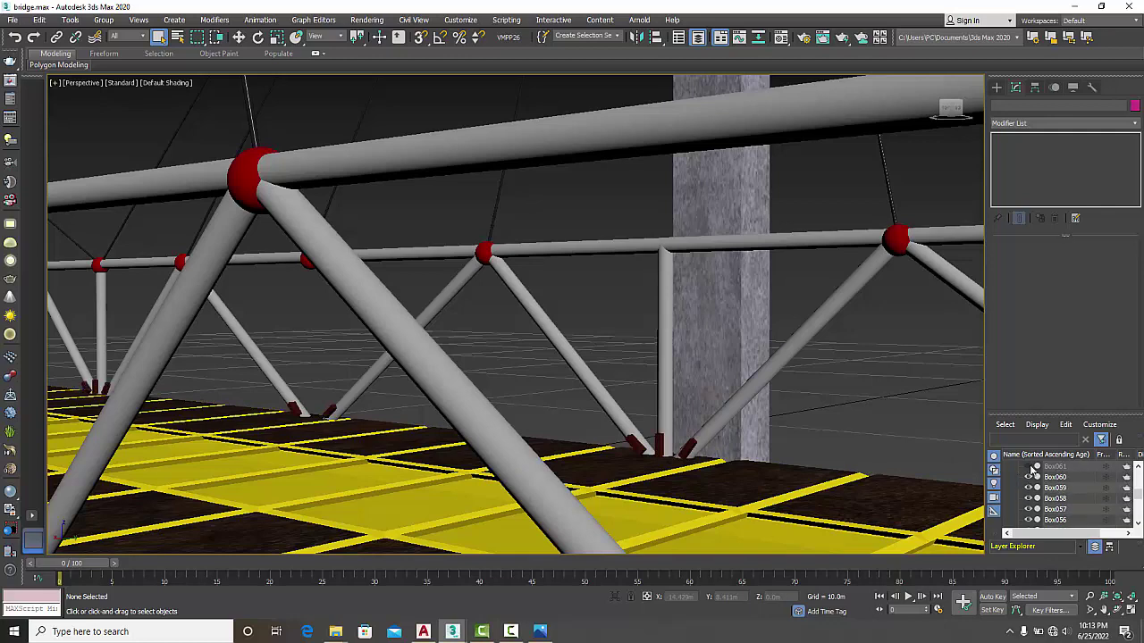
pyautogui.click(1028, 465)
pyautogui.scroll(1, 1032, 494)
pyautogui.click(1027, 487)
pyautogui.click(1028, 476)
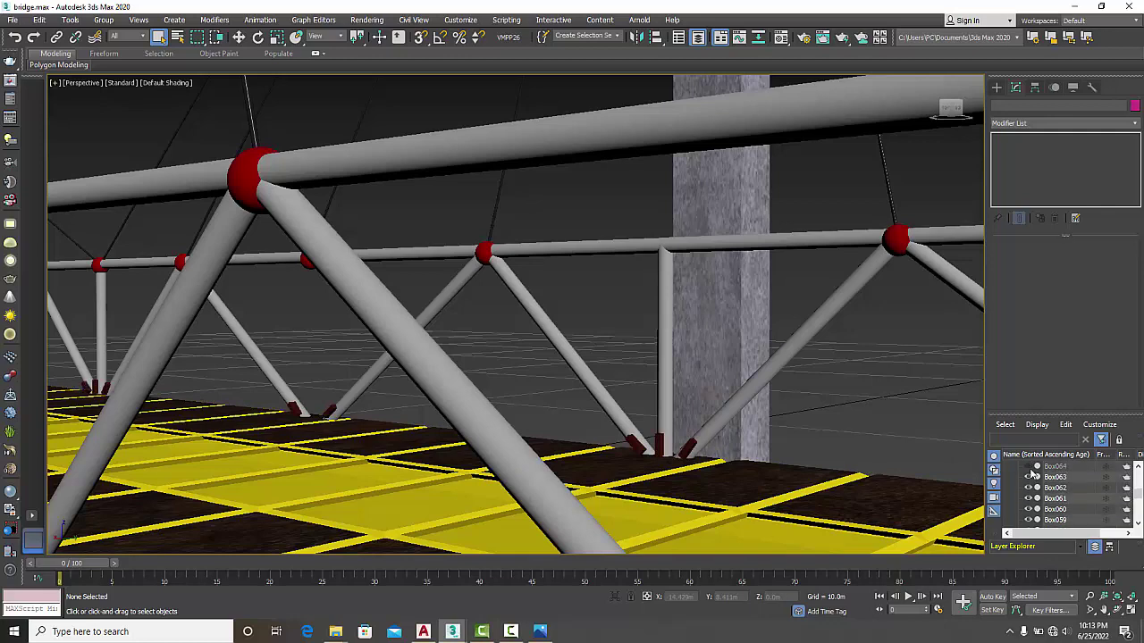
pyautogui.click(1027, 465)
pyautogui.keyDown('alt'); pyautogui.moveTo(835, 471); pyautogui.dragTo(659, 494, button='middle'); pyautogui.keyUp('alt')
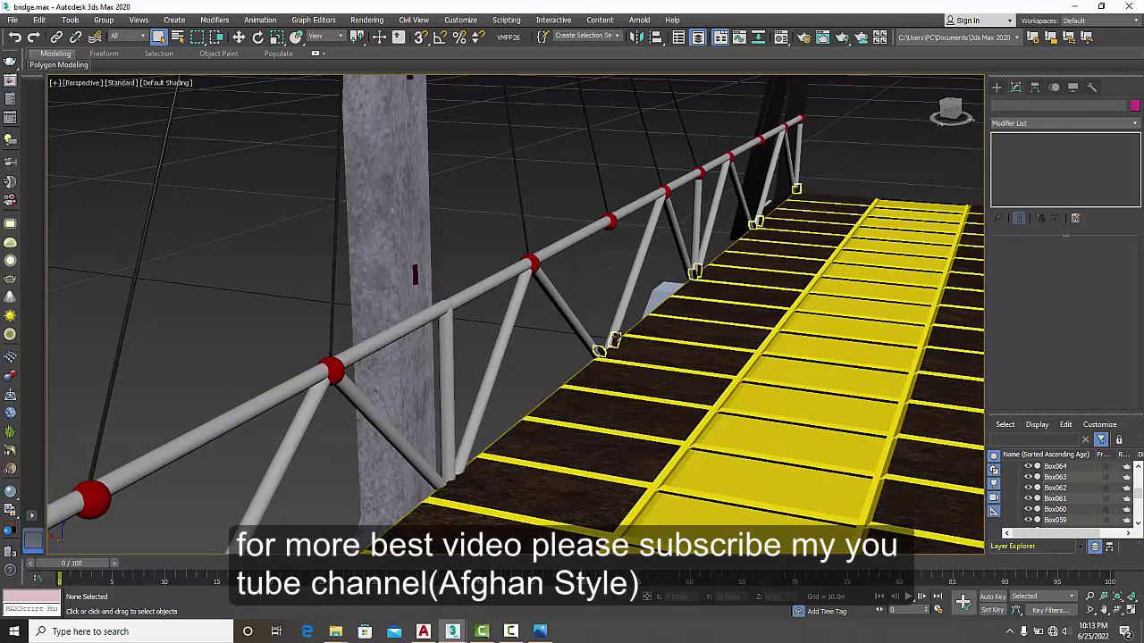
# Step: Select the group of railing foot blocks along the deck edge, and unhide Group032 through Group036
pyautogui.click(615, 341)
pyautogui.scroll(5, 1053, 488)
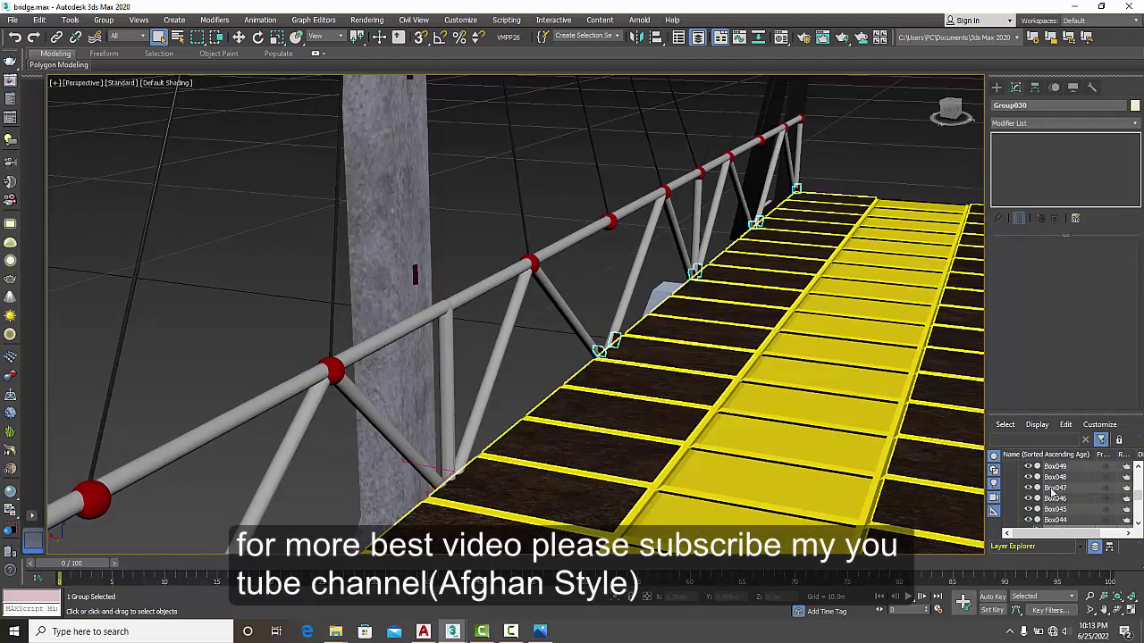
pyautogui.scroll(-2, 1052, 490)
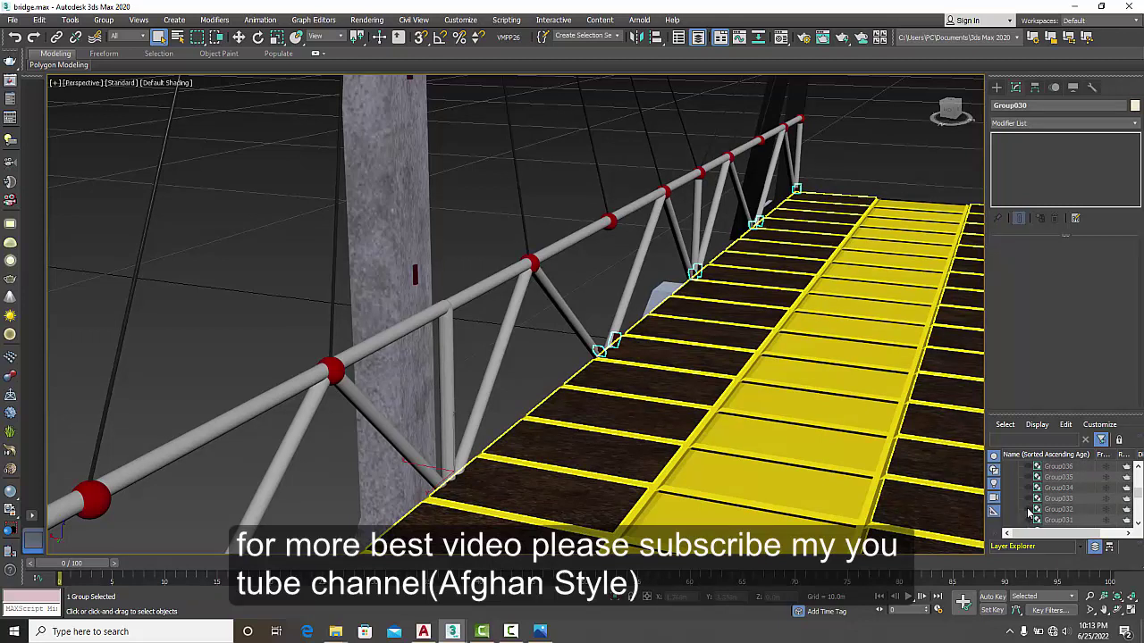
pyautogui.click(1028, 510)
pyautogui.click(1027, 499)
pyautogui.click(1027, 488)
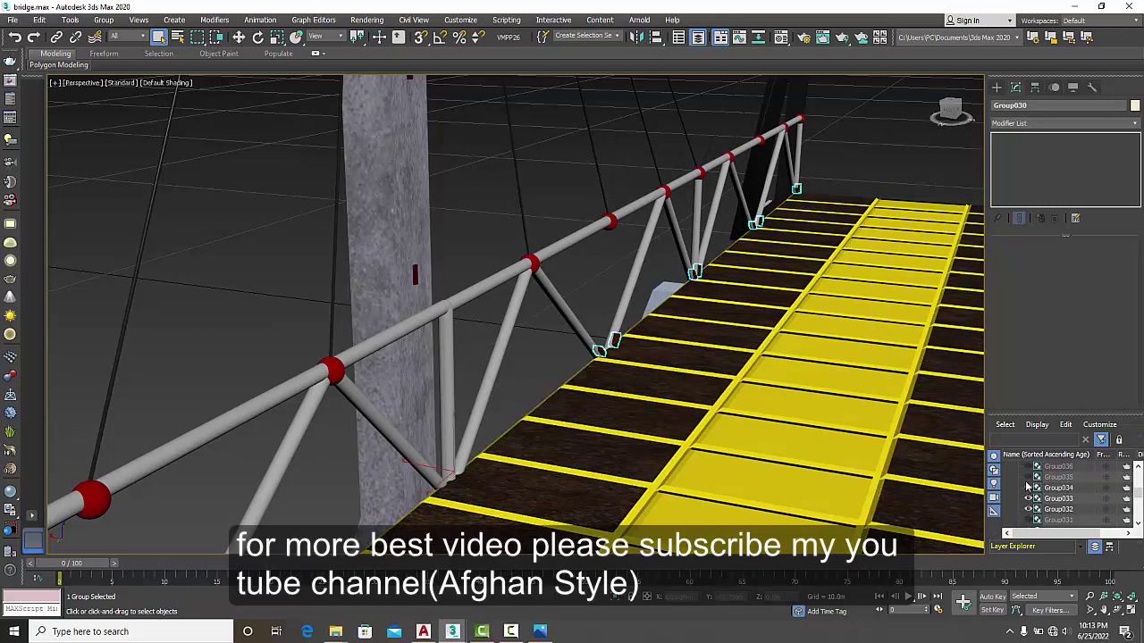
pyautogui.click(1027, 478)
pyautogui.click(1027, 466)
# Step: Unhide Cylinder004, Cylinder013 and Cylinder014 in the bridge reference
pyautogui.scroll(2, 1029, 488)
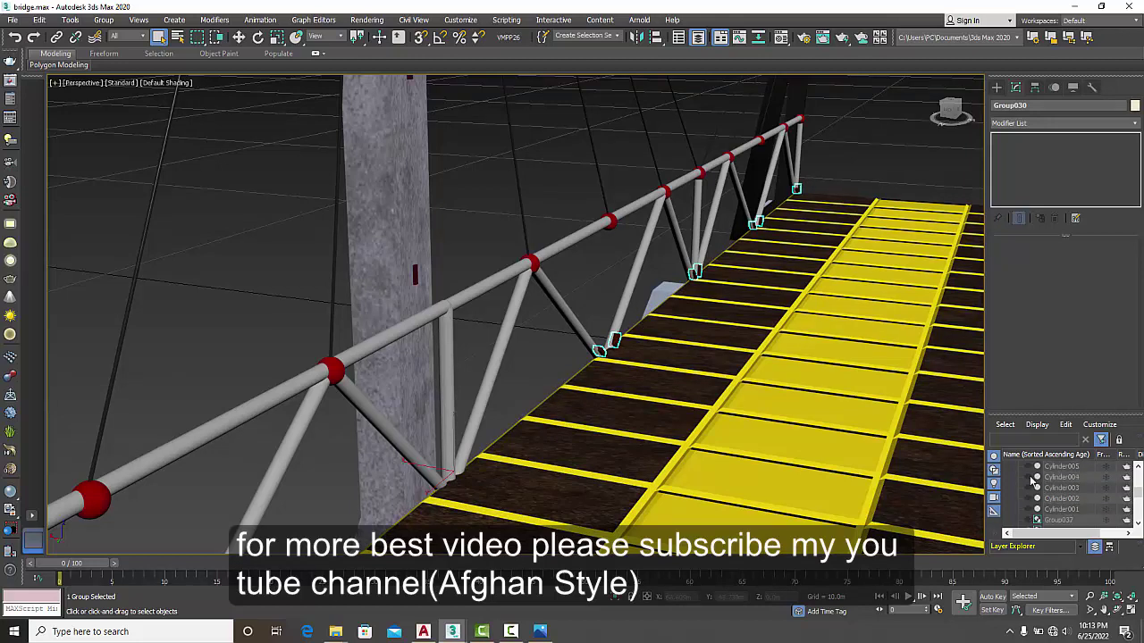
pyautogui.click(1027, 477)
pyautogui.scroll(-6, 793, 389)
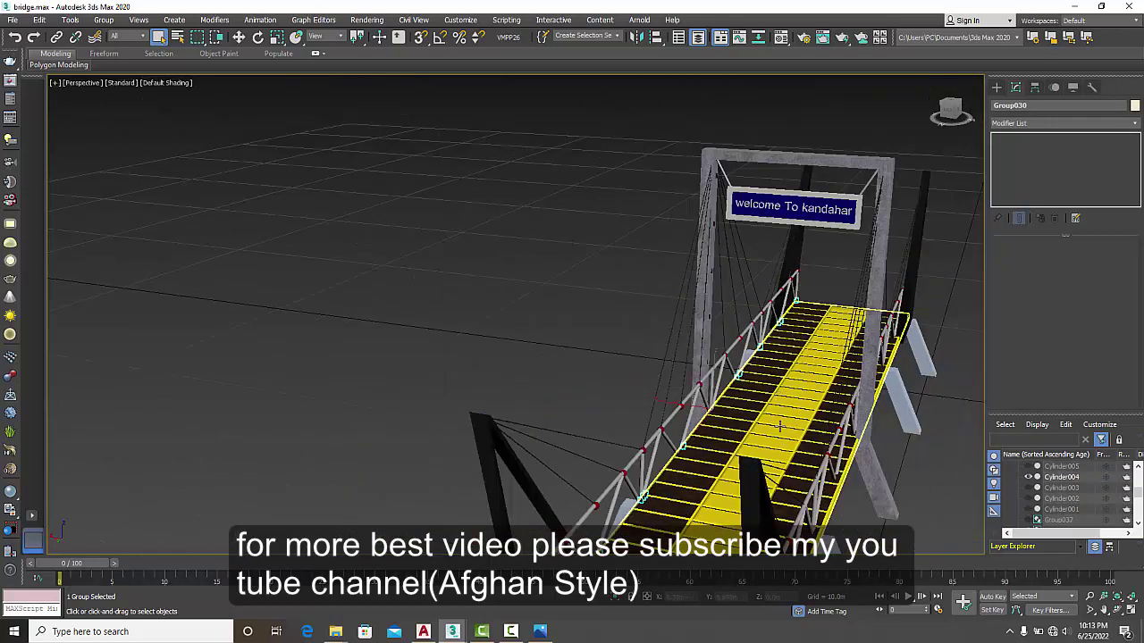
pyautogui.keyDown('alt'); pyautogui.moveTo(779, 427); pyautogui.dragTo(711, 348, button='middle'); pyautogui.keyUp('alt')
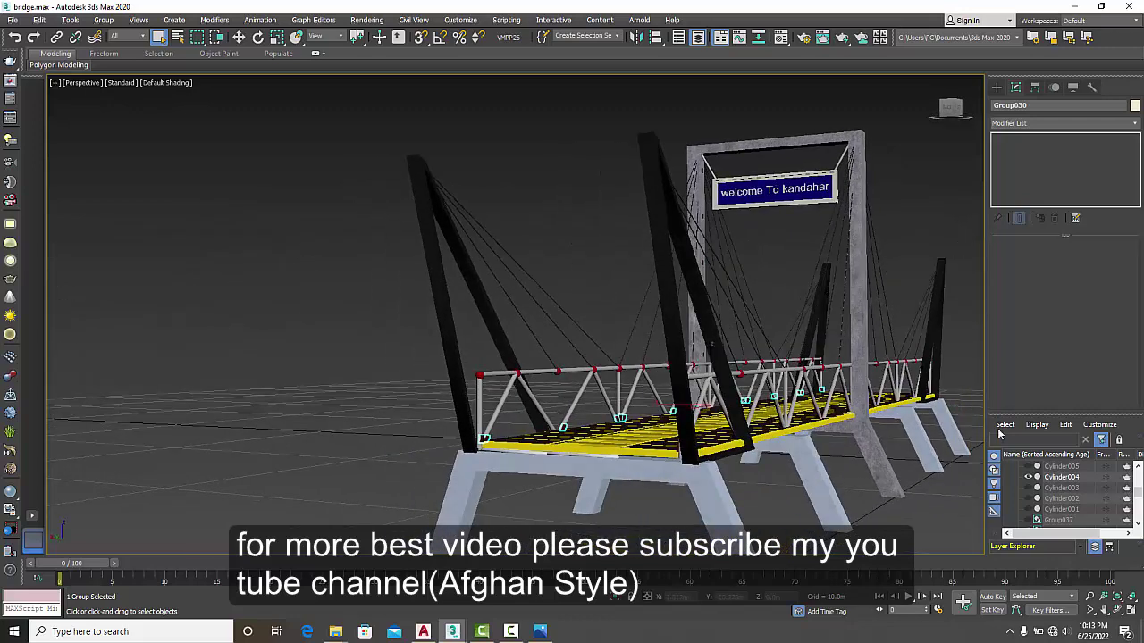
pyautogui.scroll(3, 1018, 483)
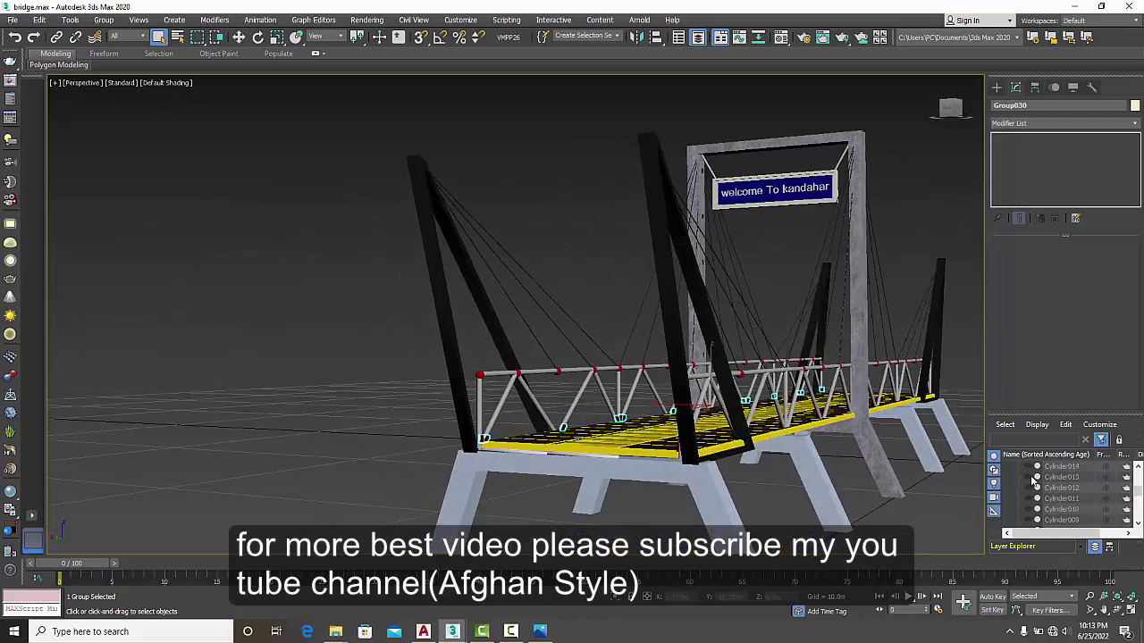
pyautogui.click(1028, 477)
pyautogui.click(1028, 467)
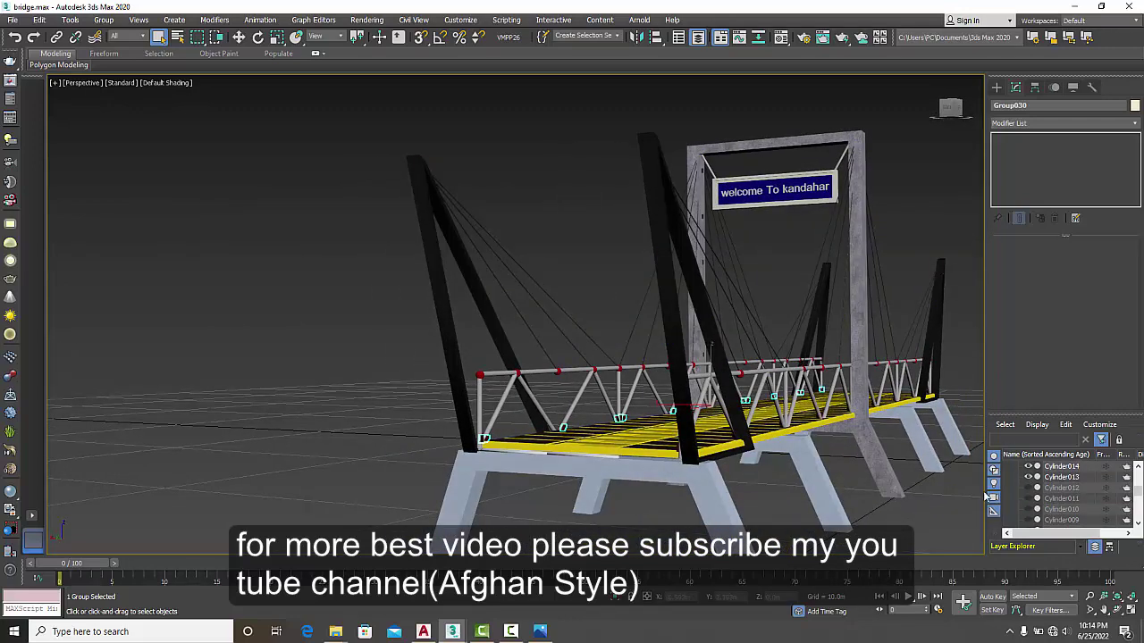
# Step: Unhide Cylinder066, Cylinder065 and Cylinder063, keeping Cylinder064 hidden
pyautogui.scroll(5, 1027, 496)
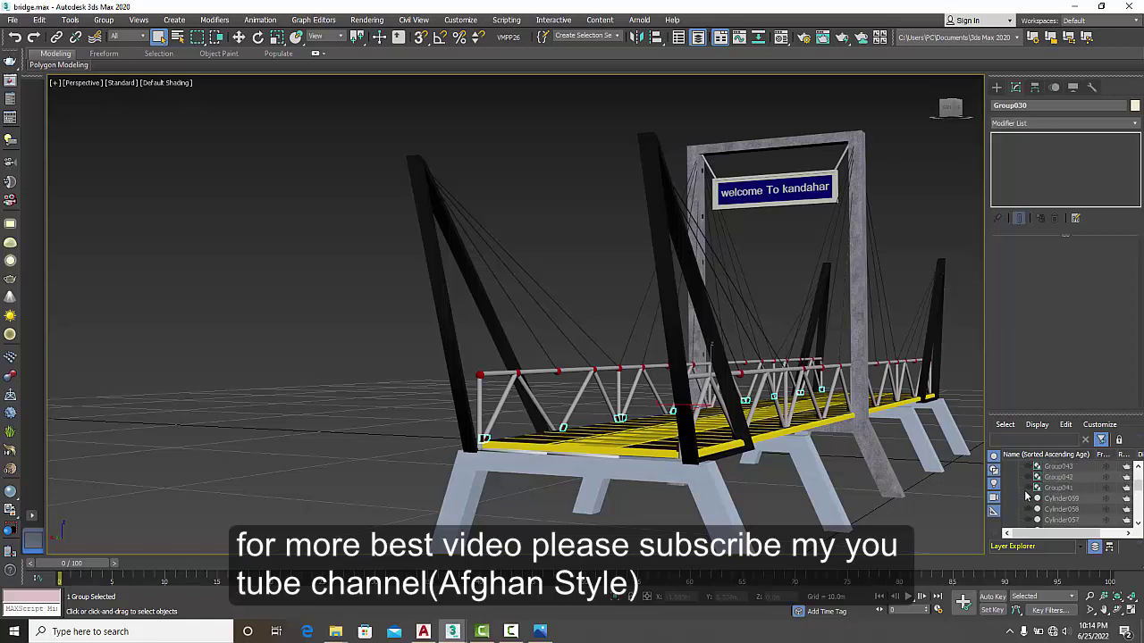
pyautogui.scroll(3, 1027, 496)
pyautogui.click(1027, 477)
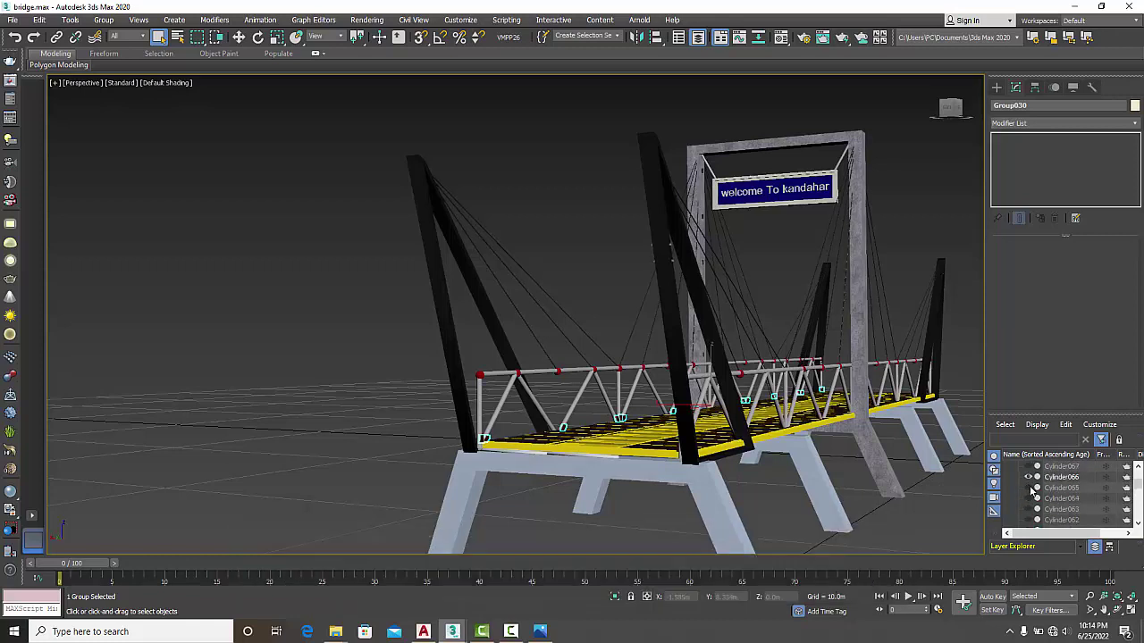
pyautogui.click(1028, 488)
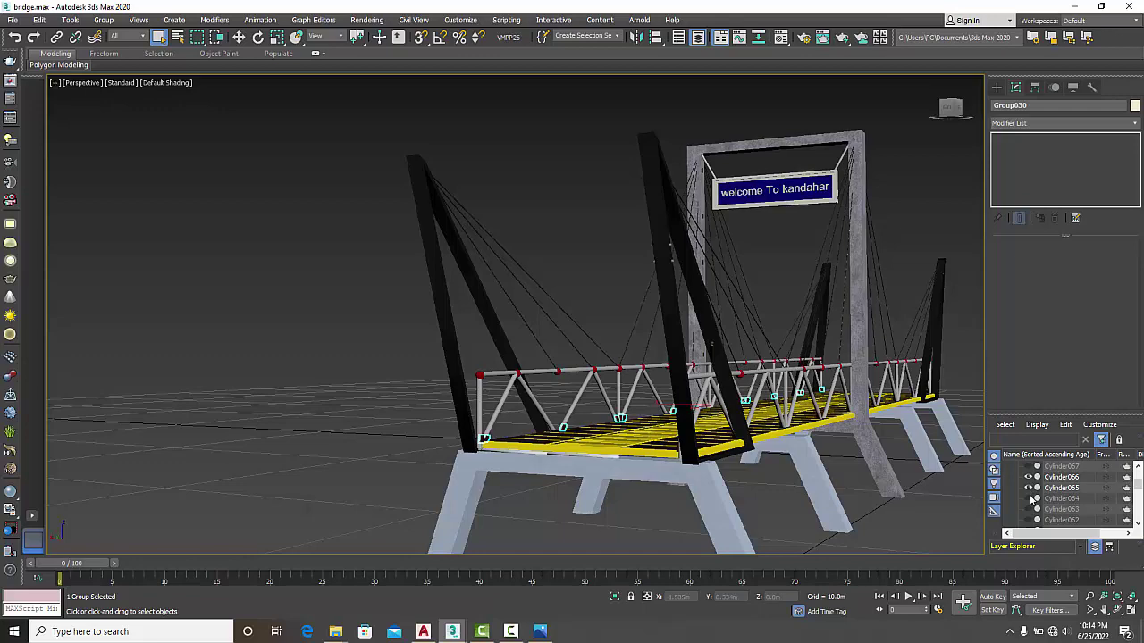
pyautogui.click(1028, 498)
pyautogui.click(1027, 499)
pyautogui.click(1027, 509)
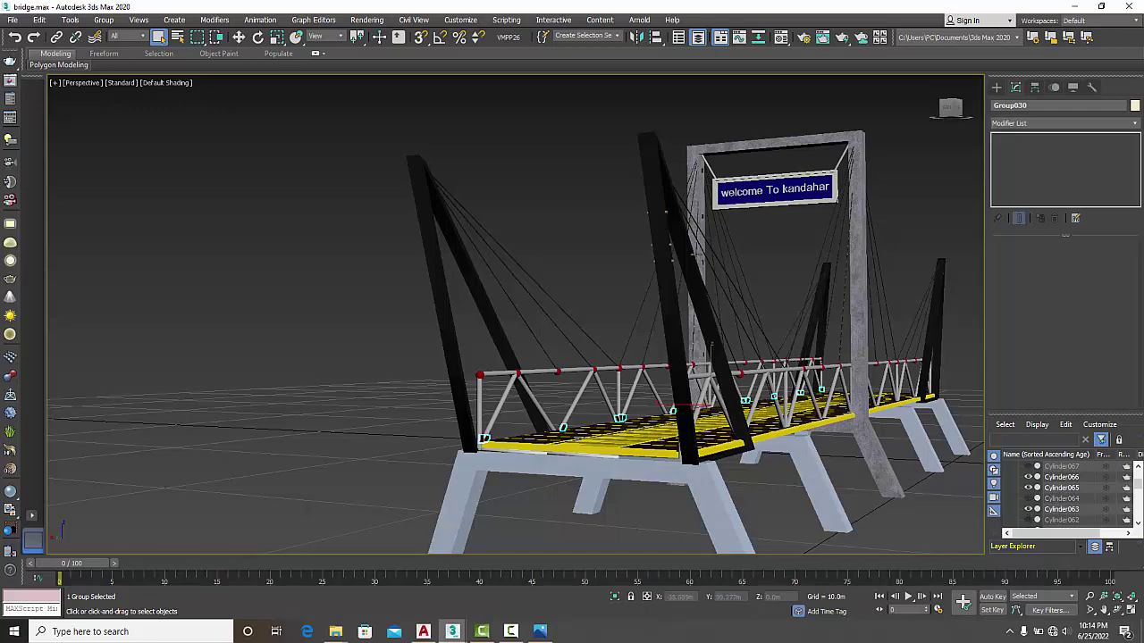
# Step: Unhide Cylinder071, Cylinder072 and Cylinder073, and select the group of small cylinders mounted on the black inclined tower
pyautogui.scroll(5, 718, 318)
pyautogui.scroll(-6, 718, 318)
pyautogui.keyDown('alt'); pyautogui.moveTo(742, 351); pyautogui.dragTo(714, 361, button='middle'); pyautogui.keyUp('alt')
pyautogui.scroll(2, 469, 277)
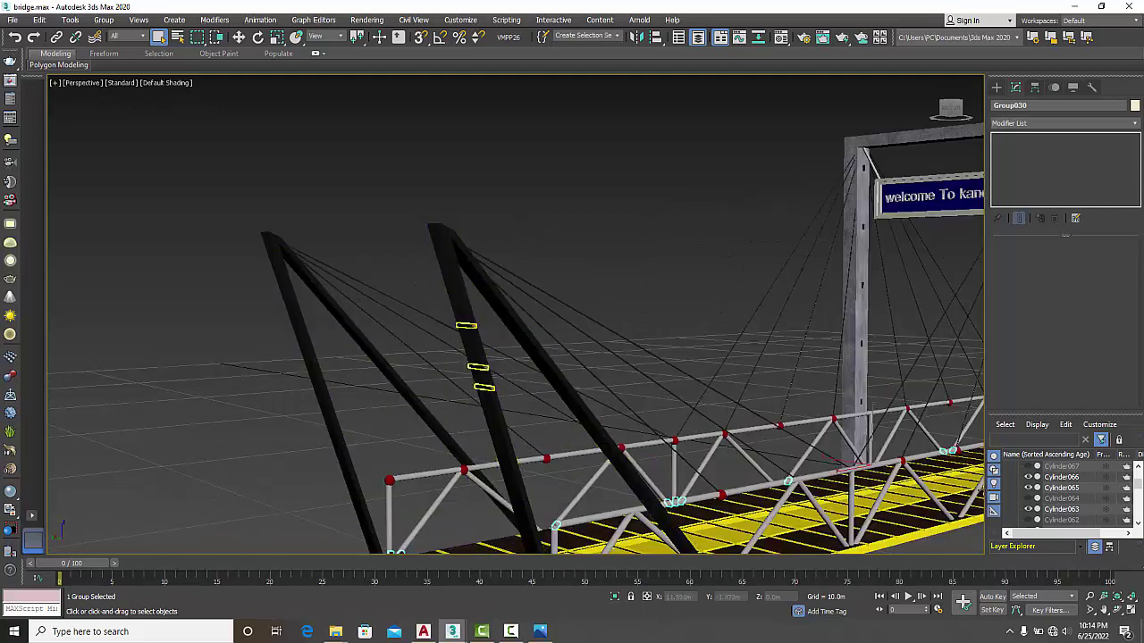
pyautogui.scroll(2, 1043, 506)
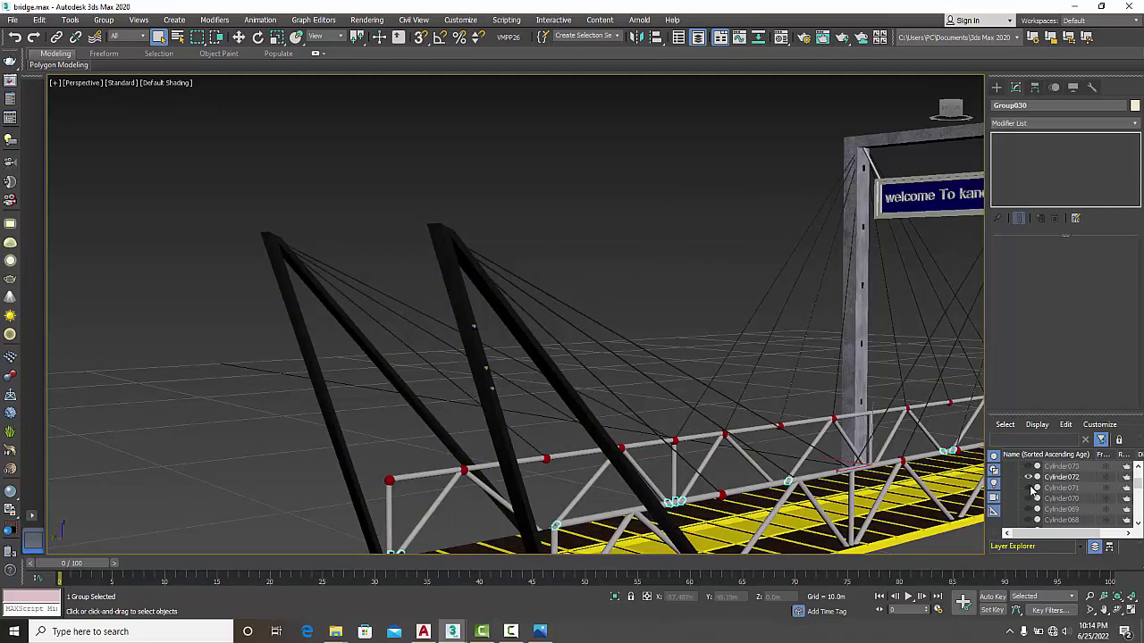
pyautogui.scroll(1, 1033, 473)
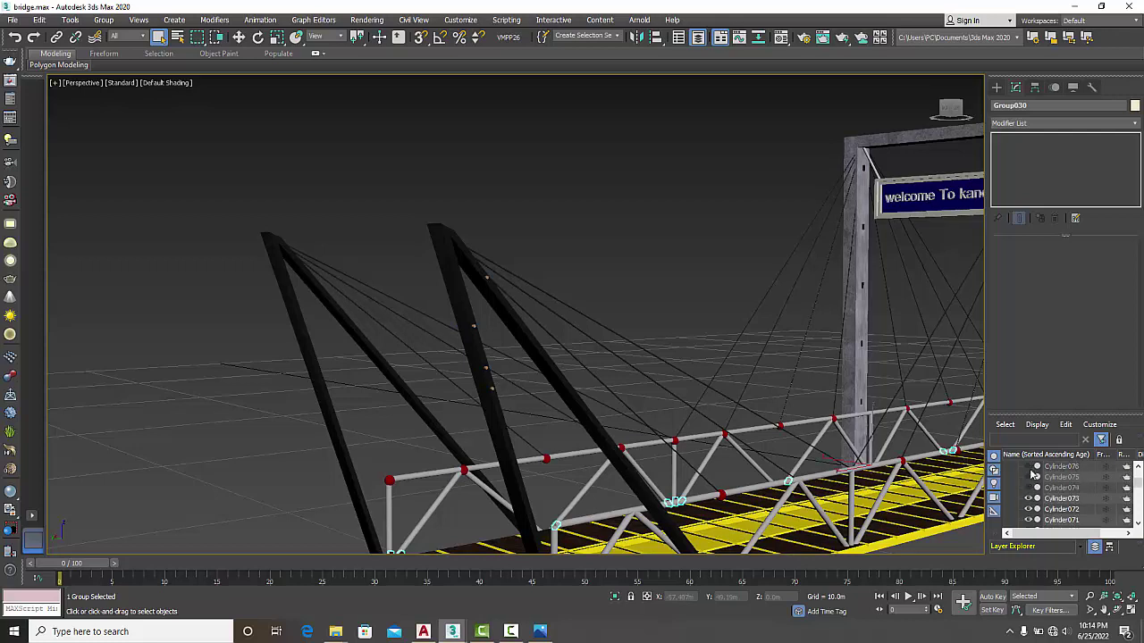
pyautogui.scroll(6, 1033, 486)
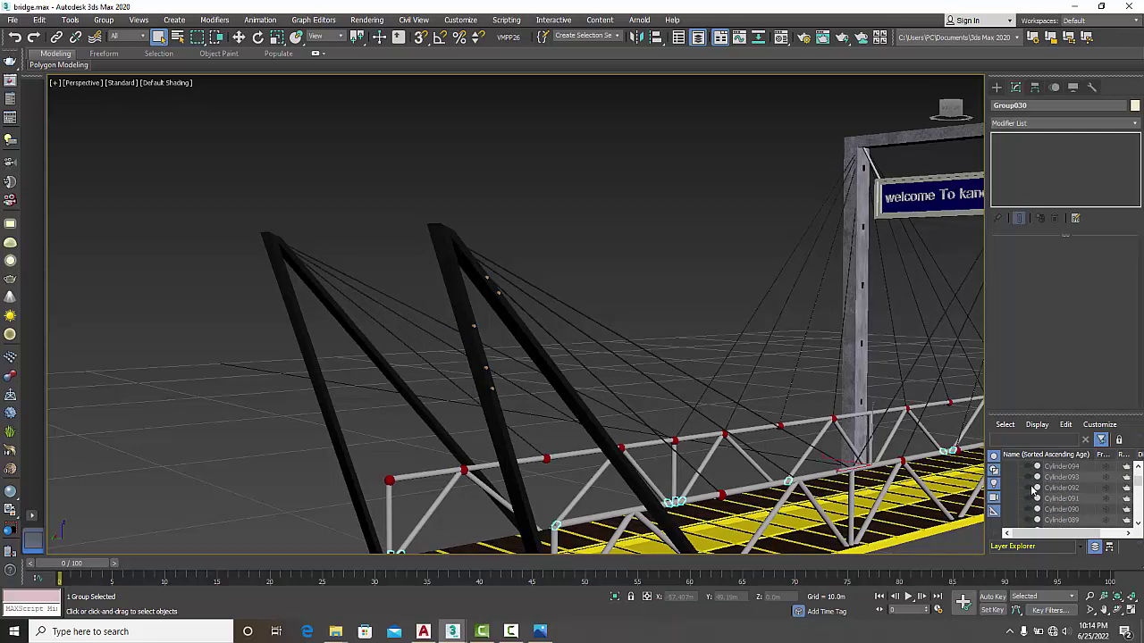
pyautogui.click(471, 325)
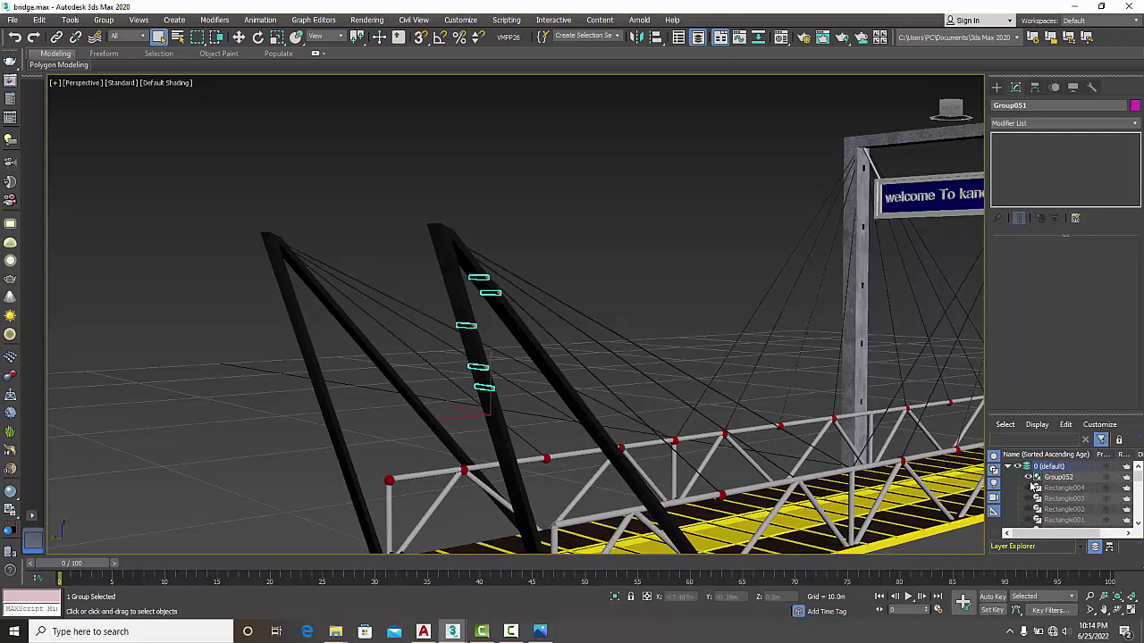
# Step: Toggle the visibility of Group052 and the Rectangle objects, leave Rectangle001 through Rectangle004 hidden, and clear the selection
pyautogui.scroll(-5, 1030, 501)
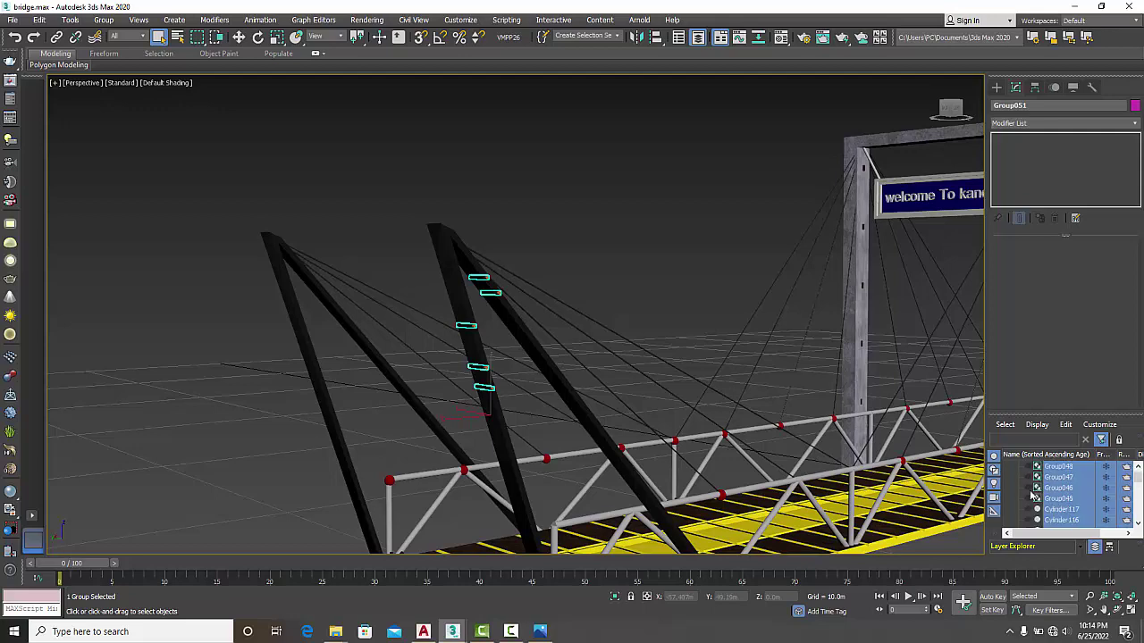
pyautogui.scroll(5, 1032, 487)
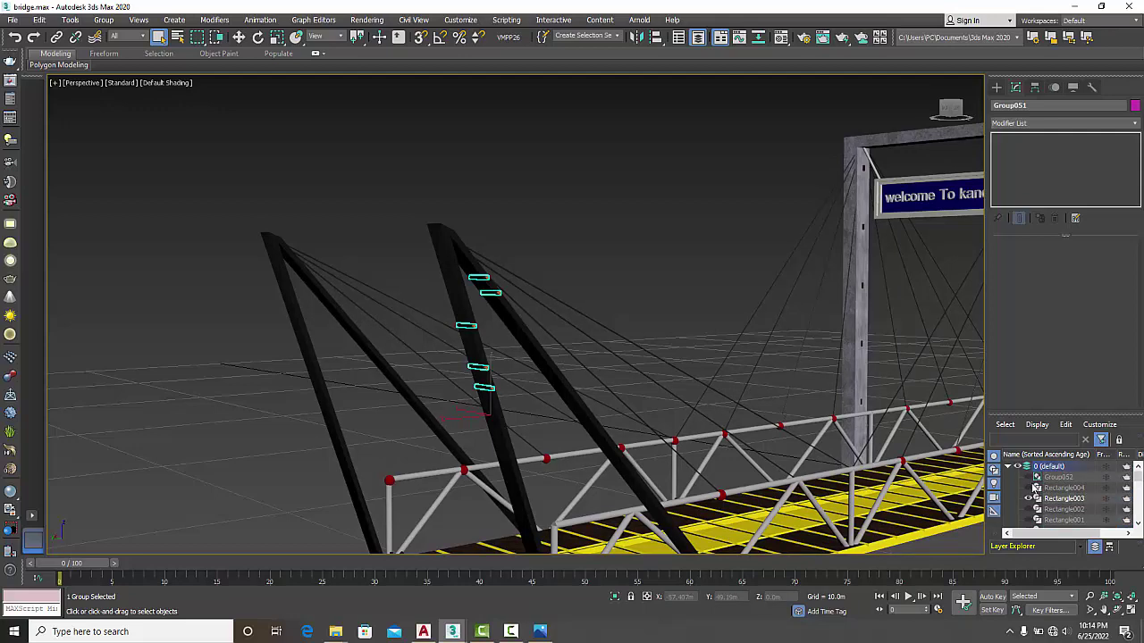
pyautogui.click(1030, 478)
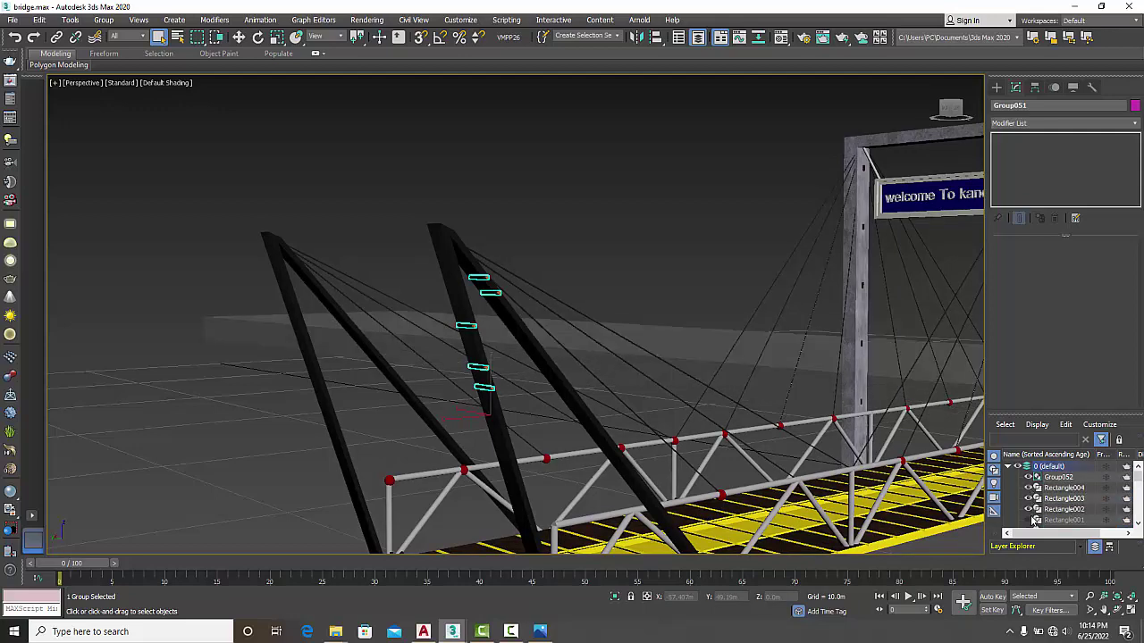
pyautogui.click(1033, 520)
pyautogui.click(1032, 520)
pyautogui.click(1031, 499)
pyautogui.click(1030, 488)
pyautogui.scroll(-5, 626, 420)
pyautogui.keyDown('alt'); pyautogui.moveTo(625, 420); pyautogui.dragTo(619, 463, button='middle'); pyautogui.keyUp('alt')
pyautogui.click(585, 423)
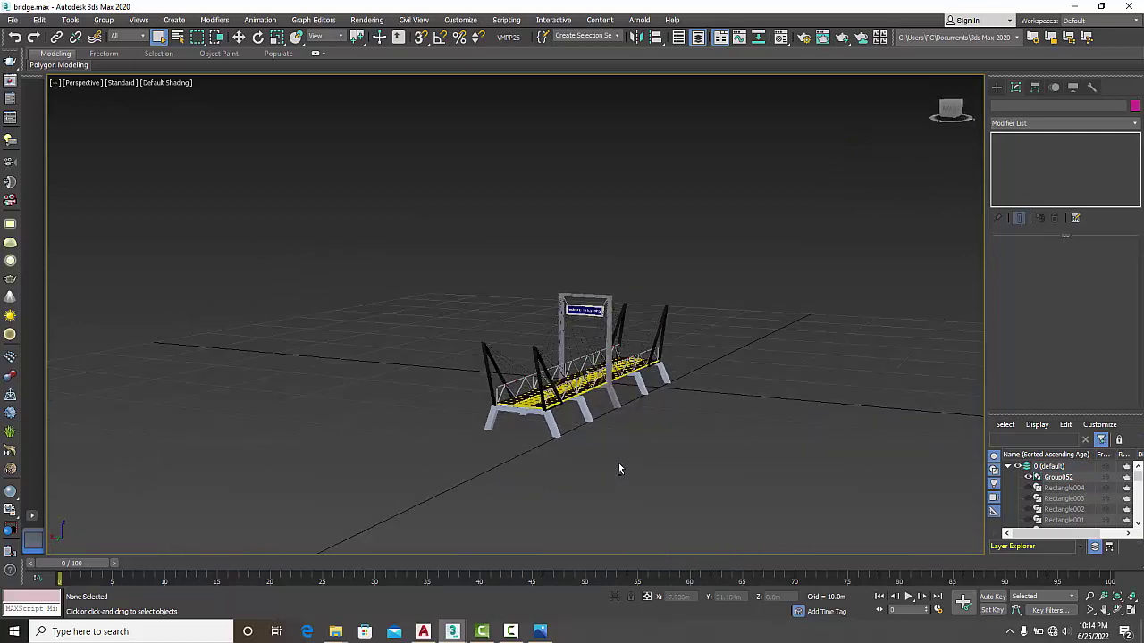
# Step: Unhide the bank slabs Rectangle004 and Rectangle003, followed by Rectangle002 and Rectangle001, and examine the terrain around the bridge
pyautogui.click(1029, 487)
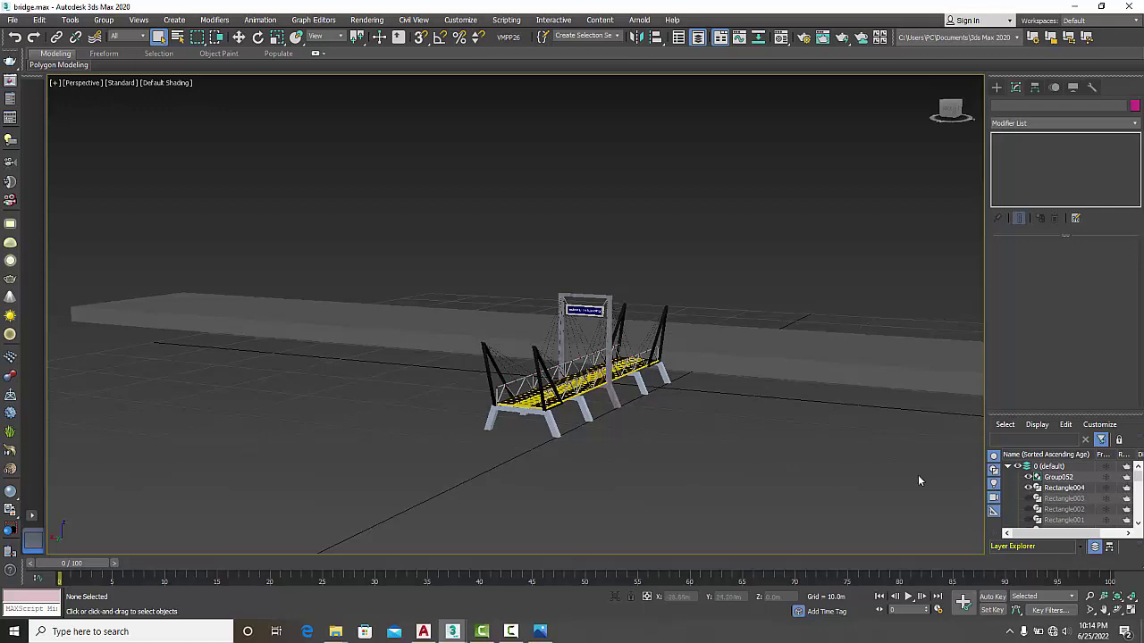
pyautogui.click(1028, 498)
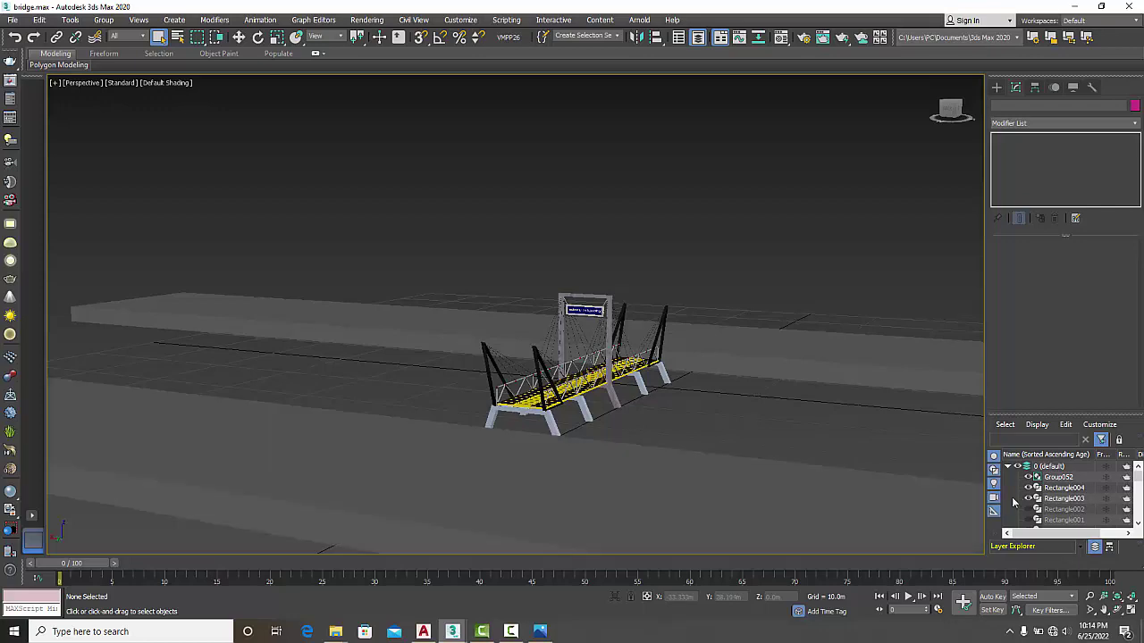
pyautogui.keyDown('alt'); pyautogui.moveTo(805, 458); pyautogui.dragTo(712, 455, button='middle'); pyautogui.keyUp('alt')
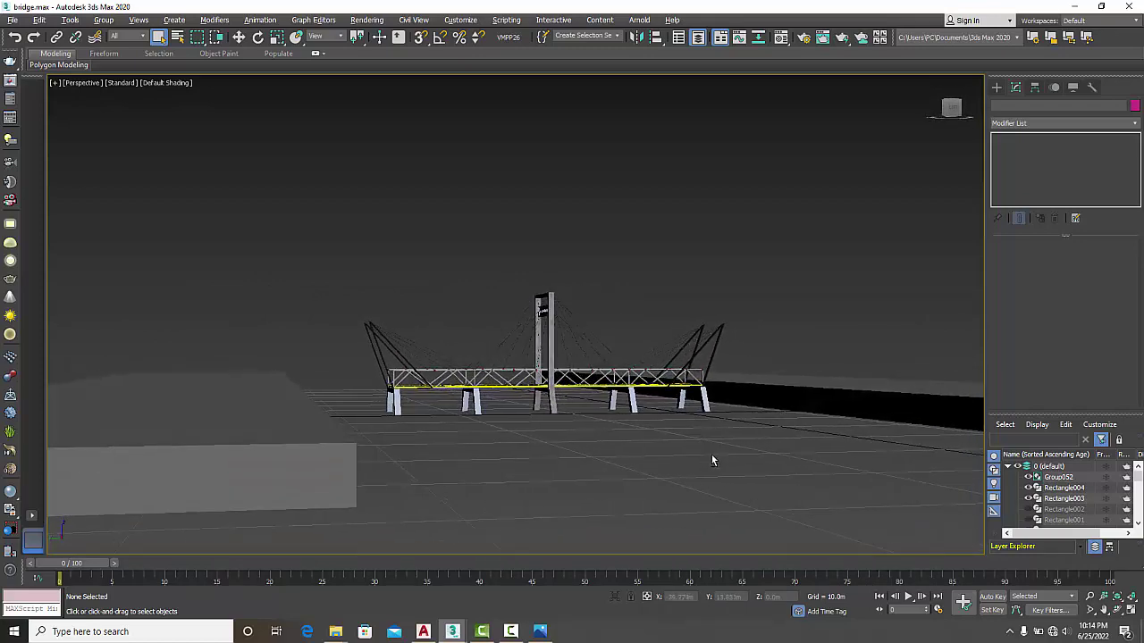
pyautogui.click(1028, 510)
pyautogui.click(1028, 520)
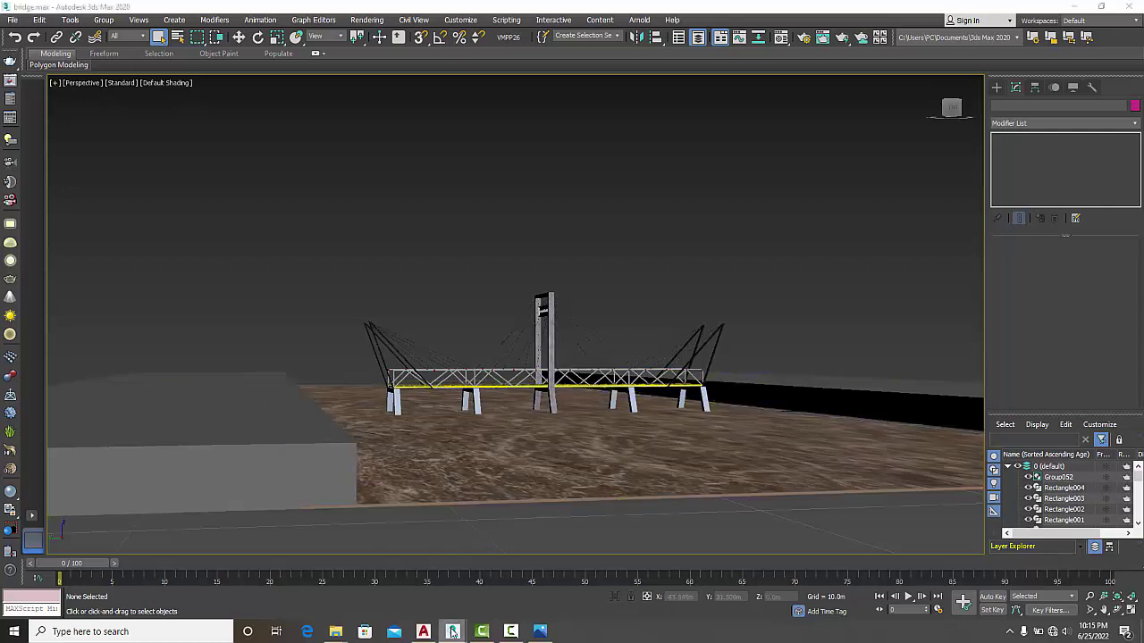
# Step: Switch to the Untitled scene and create a flat ground box about 3285 m long, 575 m wide and 15 m high
pyautogui.moveTo(452, 629)
pyautogui.click(418, 581)
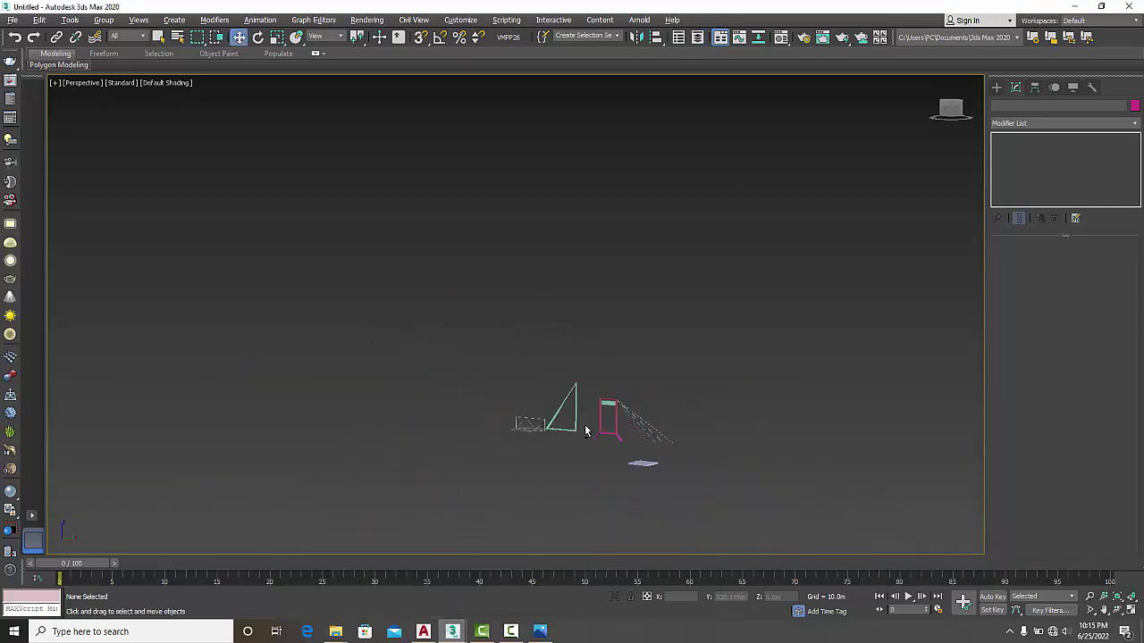
pyautogui.keyDown('alt'); pyautogui.moveTo(587, 428); pyautogui.dragTo(563, 377, button='middle'); pyautogui.keyUp('alt')
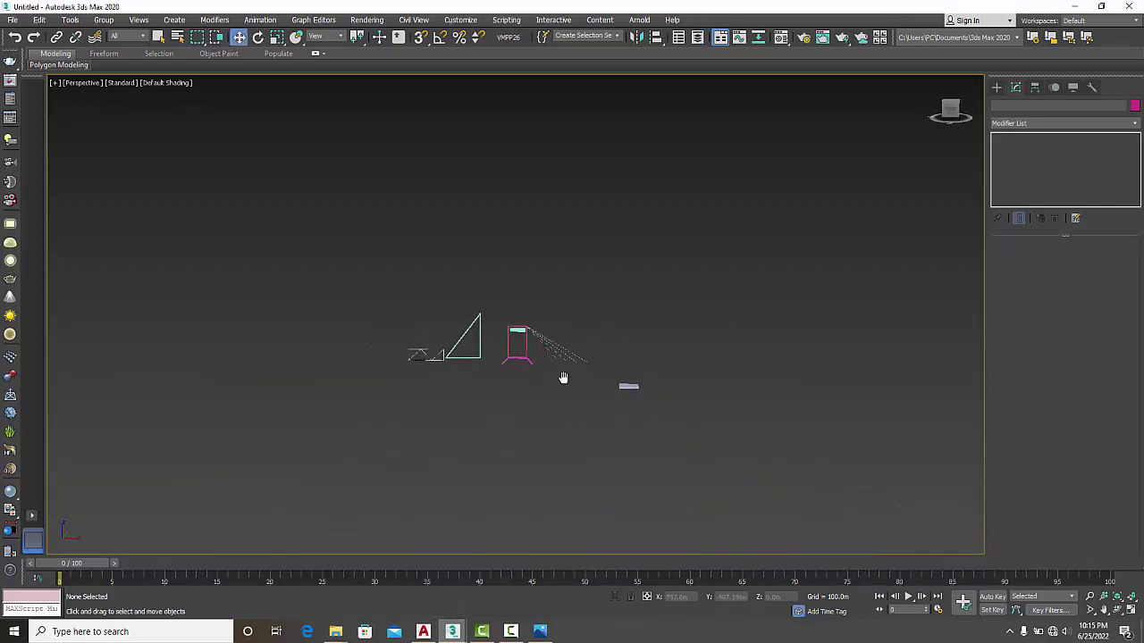
pyautogui.click(996, 87)
pyautogui.click(1039, 159)
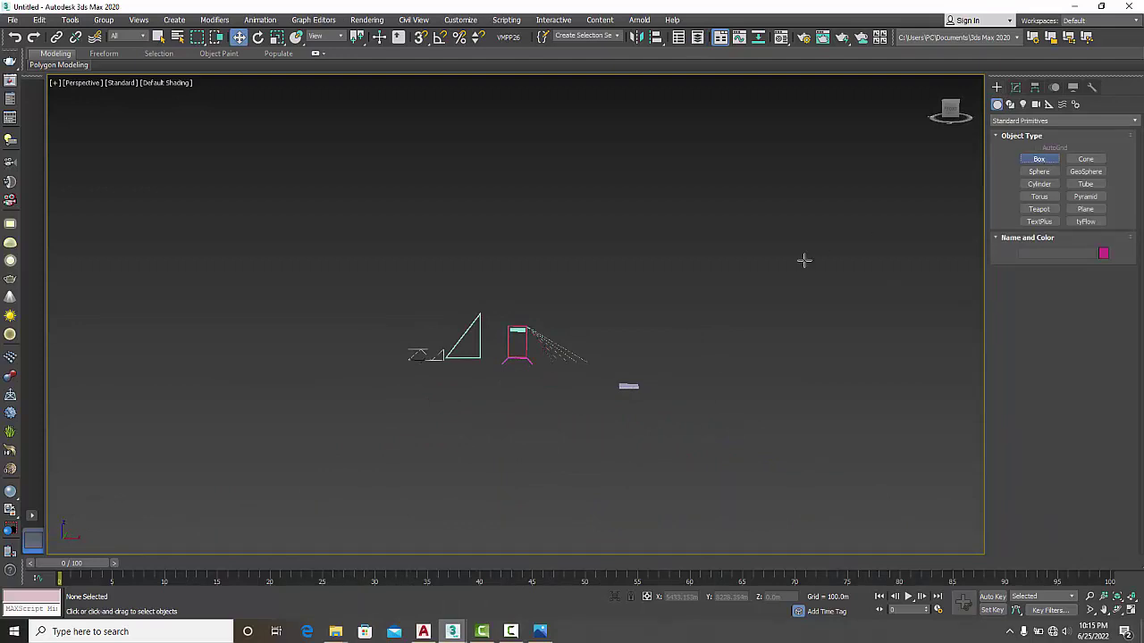
pyautogui.moveTo(654, 329)
pyautogui.mouseDown()
pyautogui.moveTo(773, 454)
pyautogui.moveTo(872, 487)
pyautogui.mouseUp()
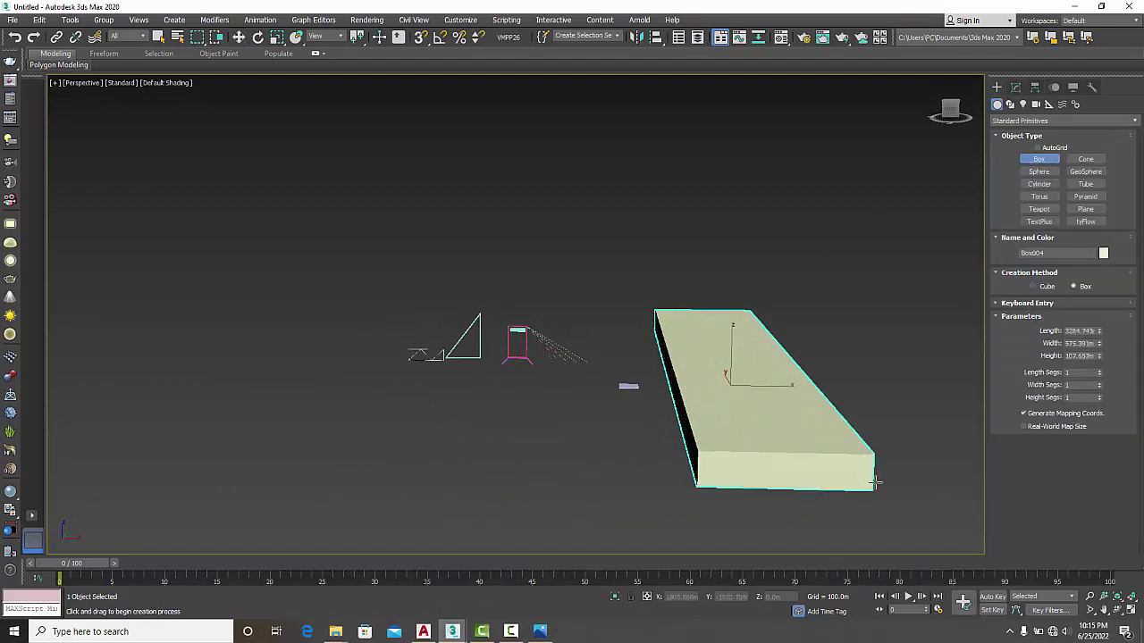
pyautogui.click(872, 485)
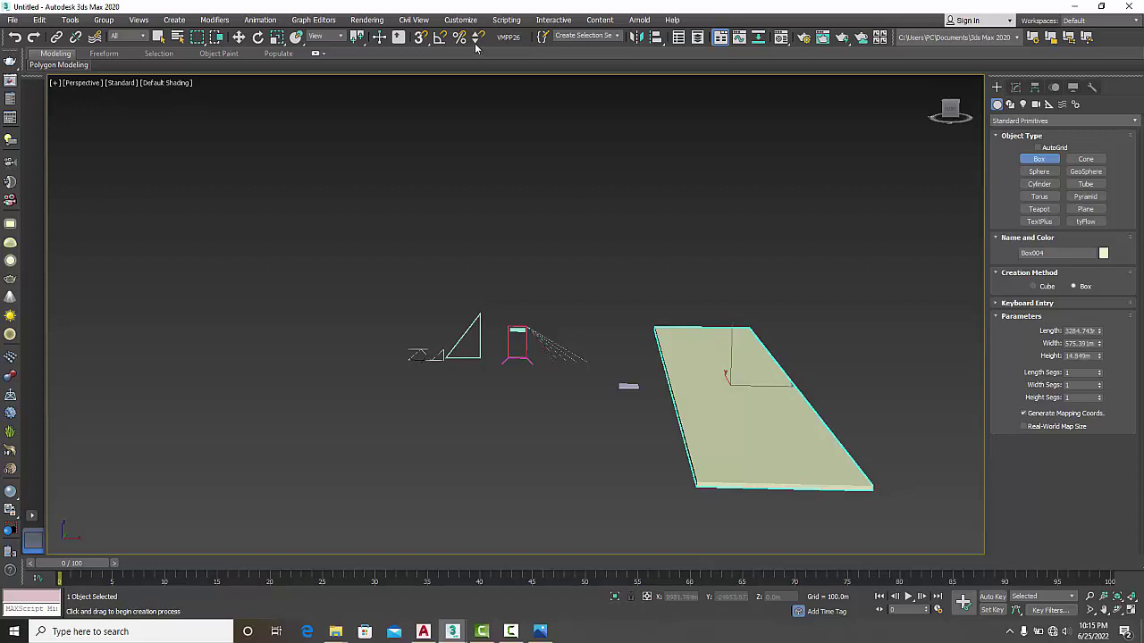
# Step: Enable 3D snapping and create a flat box about 3220 m long and 291 m wide against the ground box's left long edge
pyautogui.click(419, 39)
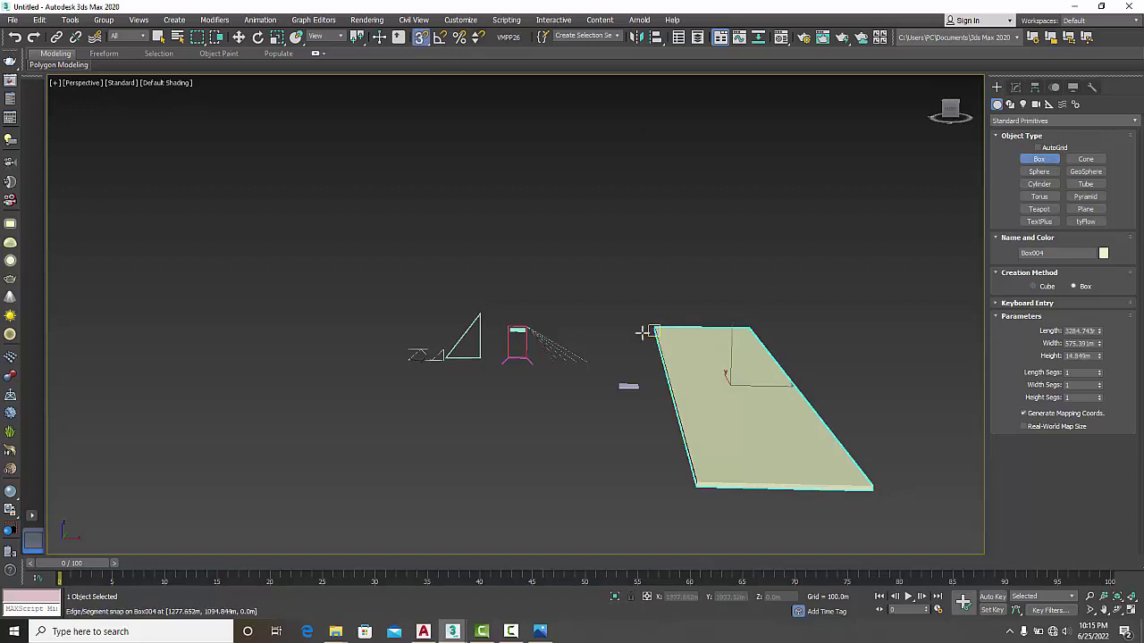
pyautogui.moveTo(650, 332); pyautogui.dragTo(608, 485)
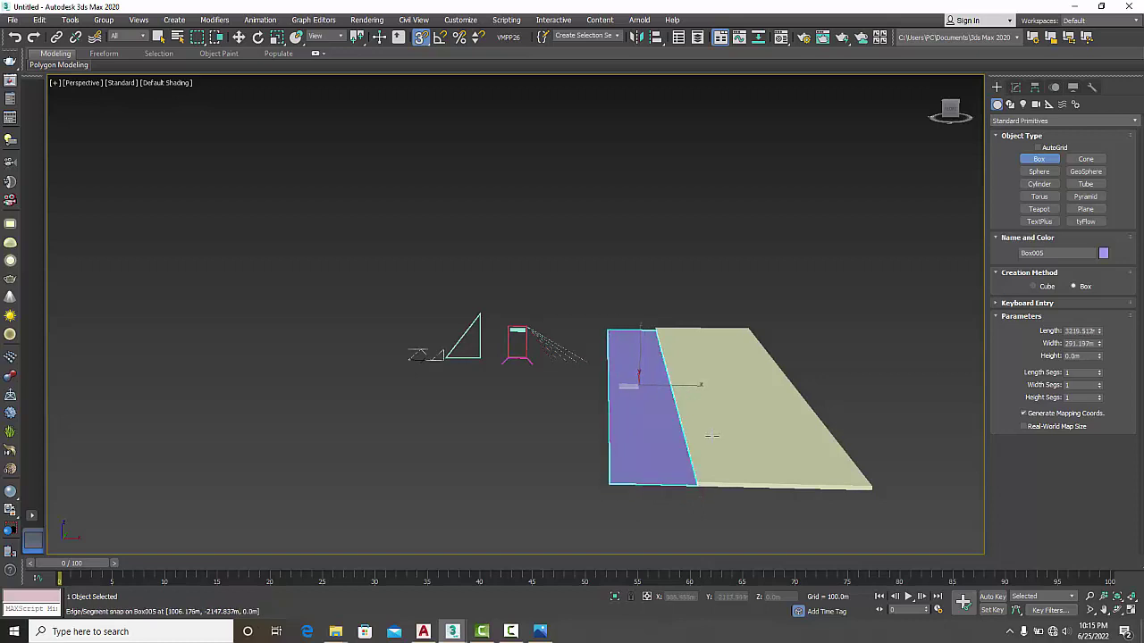
pyautogui.click(749, 329)
# Step: Create a bank box about 3272 m long, 195 m wide and 100 m high along the ground box's right long edge, then disable snapping
pyautogui.moveTo(749, 330); pyautogui.dragTo(934, 492)
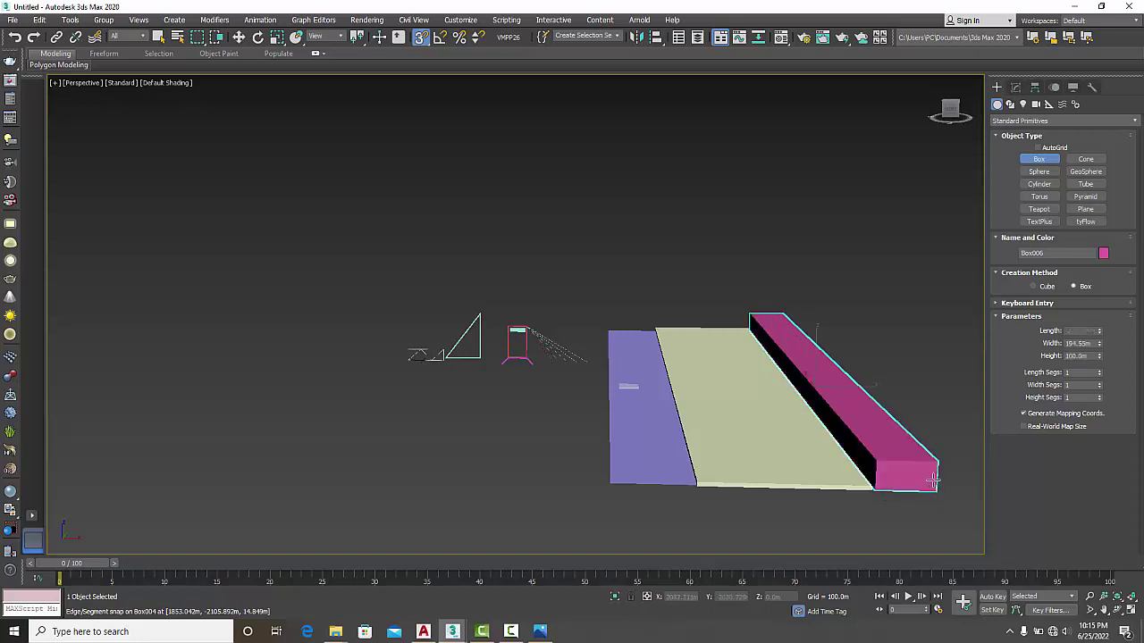
pyautogui.click(932, 482)
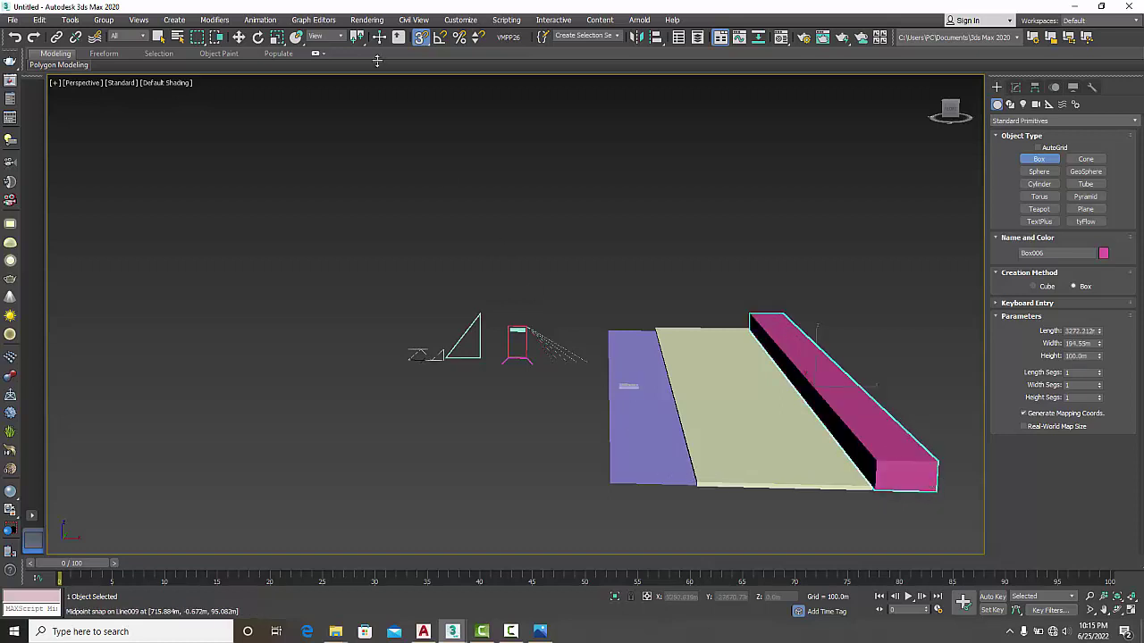
pyautogui.press('w')
pyautogui.press('s')
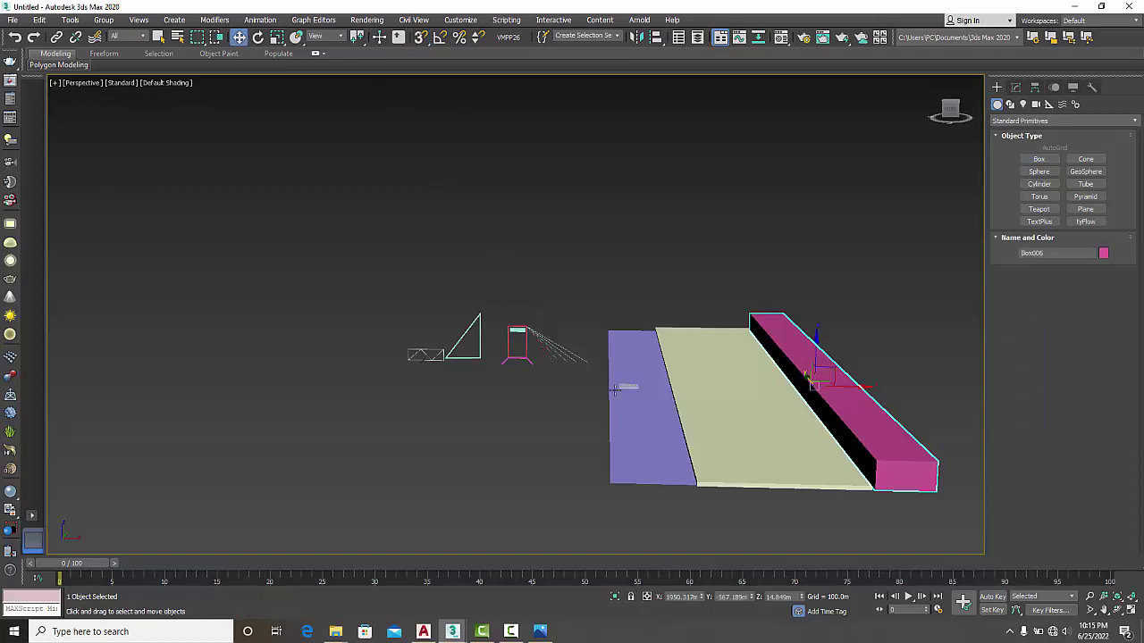
# Step: Raise the flat box along the ground box's left long edge to a height of about 124 m, then deselect it
pyautogui.click(642, 423)
pyautogui.click(1015, 87)
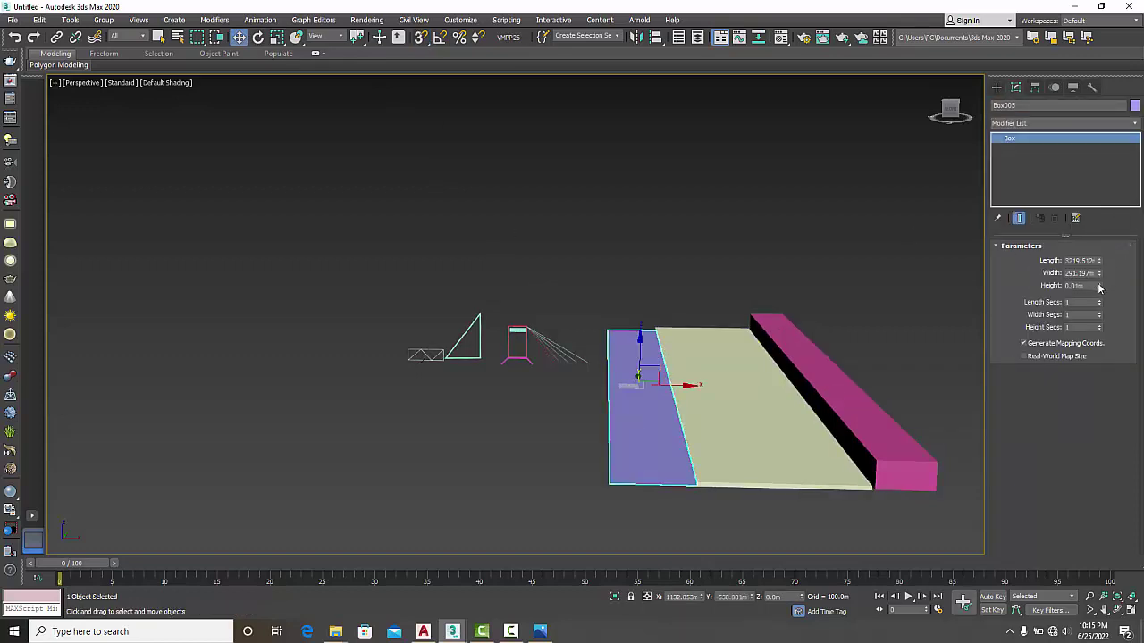
pyautogui.moveTo(1099, 287); pyautogui.dragTo(1104, 176)
pyautogui.moveTo(1100, 287); pyautogui.dragTo(1020, 140)
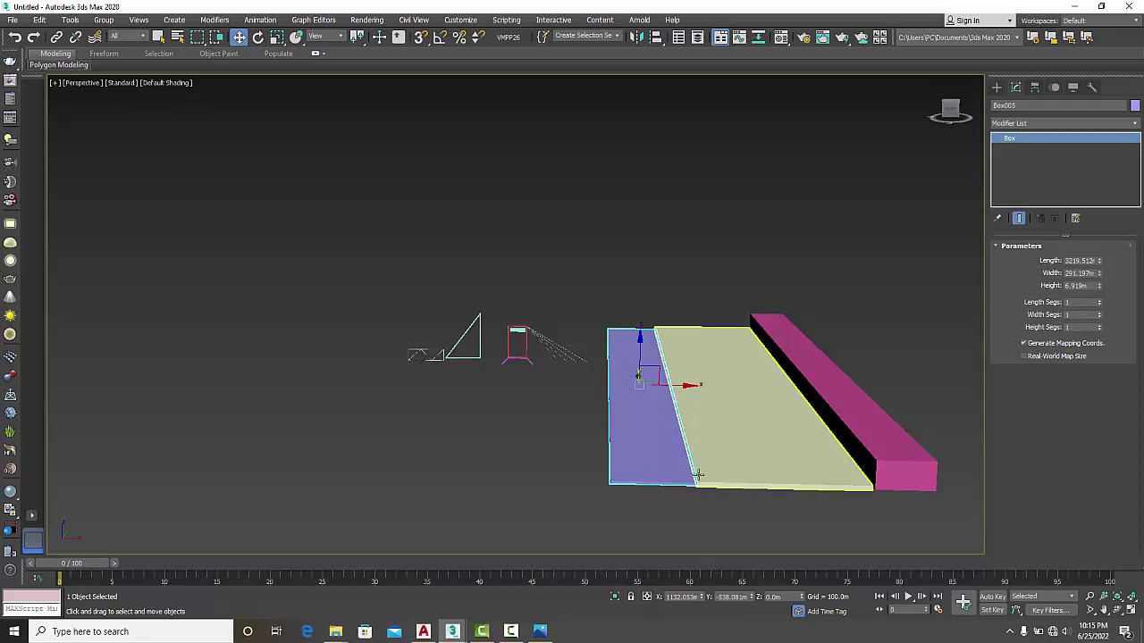
pyautogui.scroll(-3, 697, 475)
pyautogui.scroll(5, 623, 411)
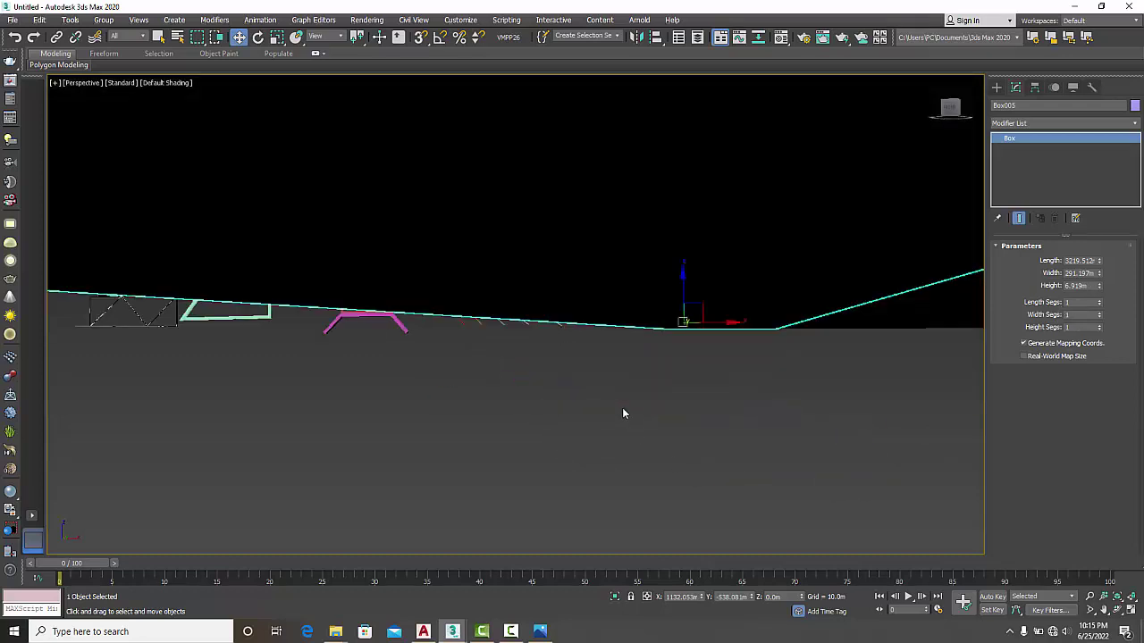
pyautogui.scroll(-3, 622, 409)
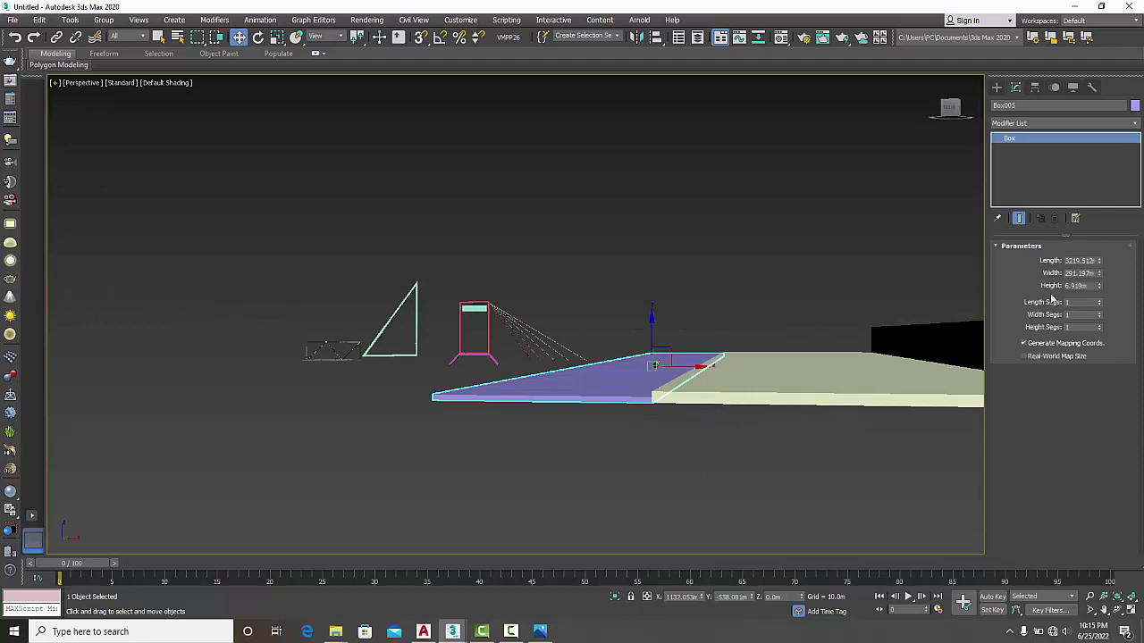
pyautogui.moveTo(1101, 288); pyautogui.dragTo(1100, 225)
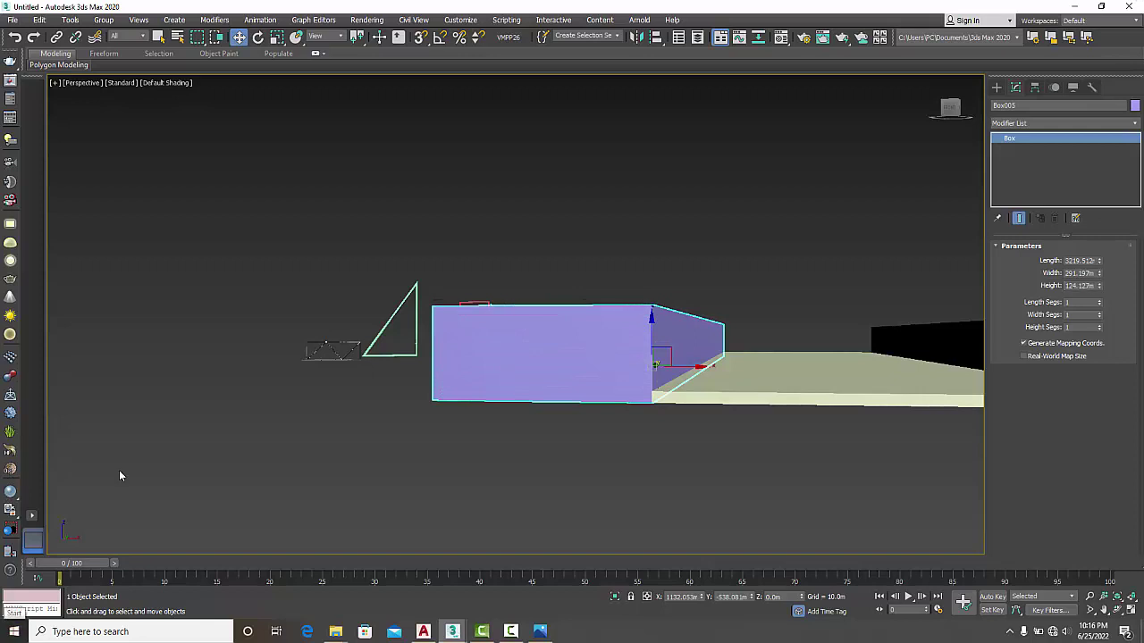
pyautogui.click(397, 484)
pyautogui.keyDown('alt'); pyautogui.moveTo(427, 483); pyautogui.dragTo(472, 566, button='middle'); pyautogui.keyUp('alt')
# Step: Switch to the bridge.max scene and unhide the bank objects Line053, Line052 and Line051
pyautogui.scroll(-5, 456, 476)
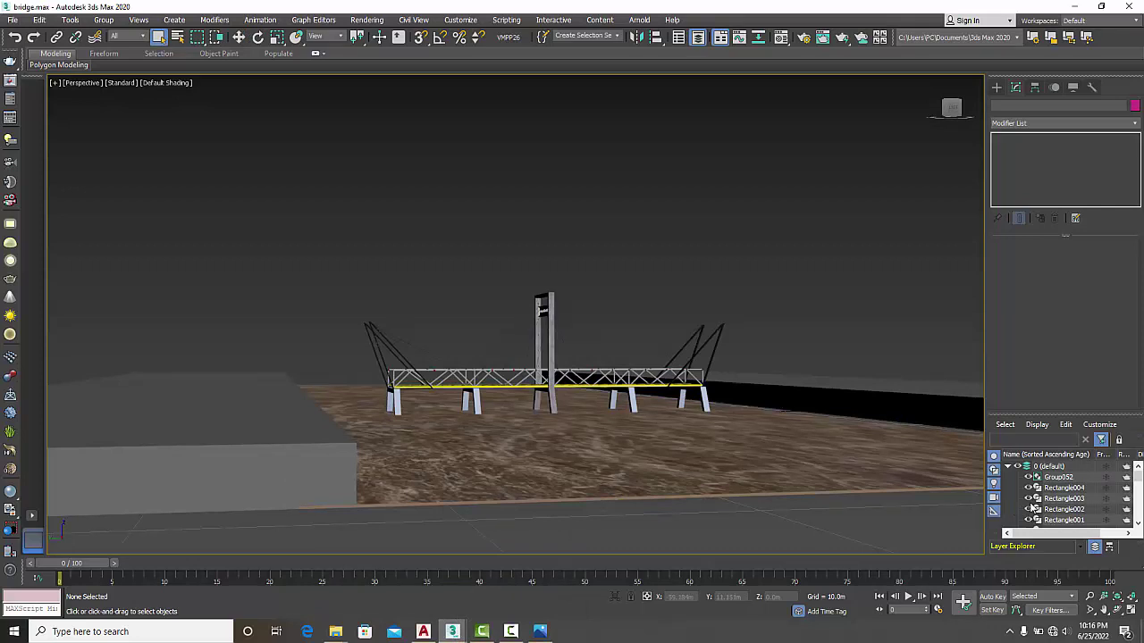
pyautogui.scroll(-1, 1032, 506)
pyautogui.click(1034, 500)
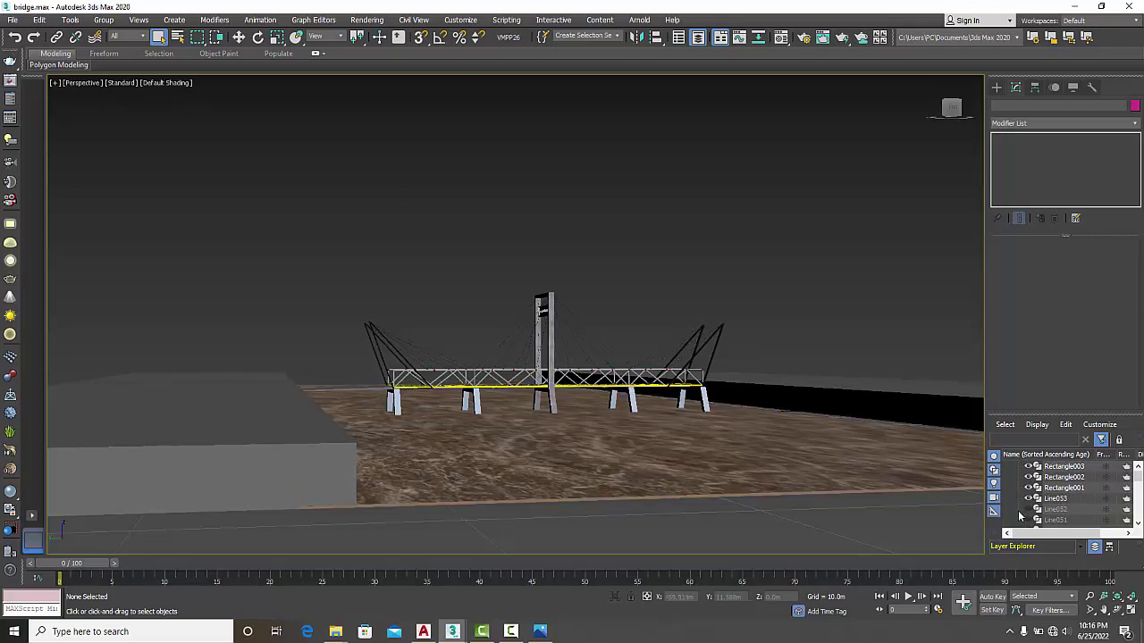
pyautogui.click(1030, 510)
pyautogui.click(1029, 520)
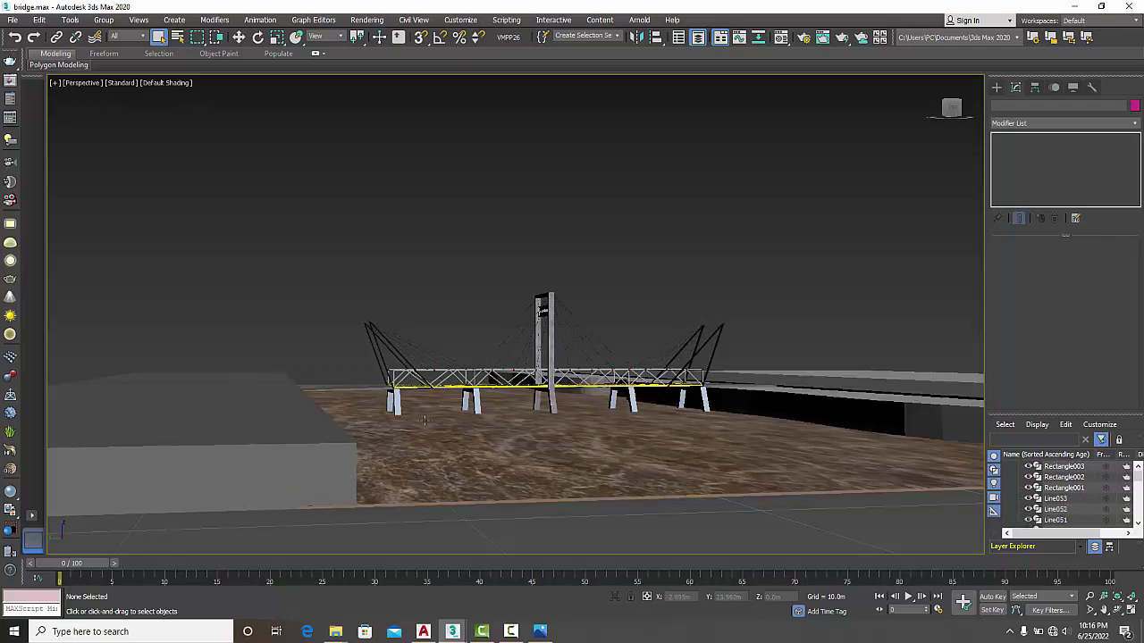
pyautogui.keyDown('alt'); pyautogui.moveTo(677, 471); pyautogui.dragTo(609, 475, button='middle'); pyautogui.keyUp('alt')
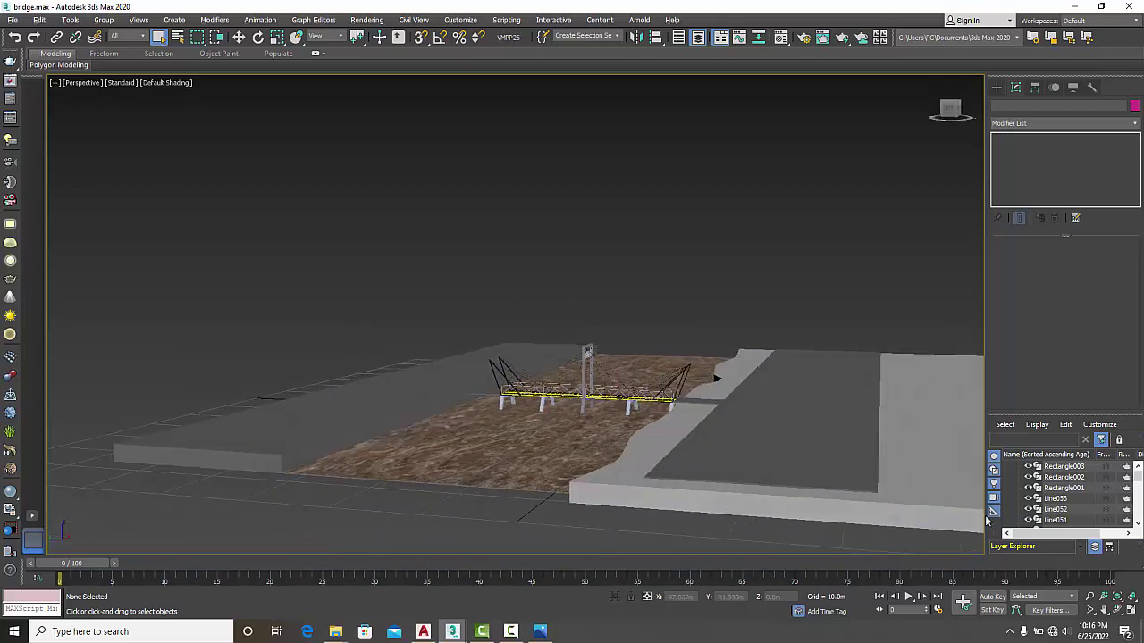
# Step: Unhide the opposite bank's objects Line050, Line049 and Line048
pyautogui.scroll(-2, 1035, 520)
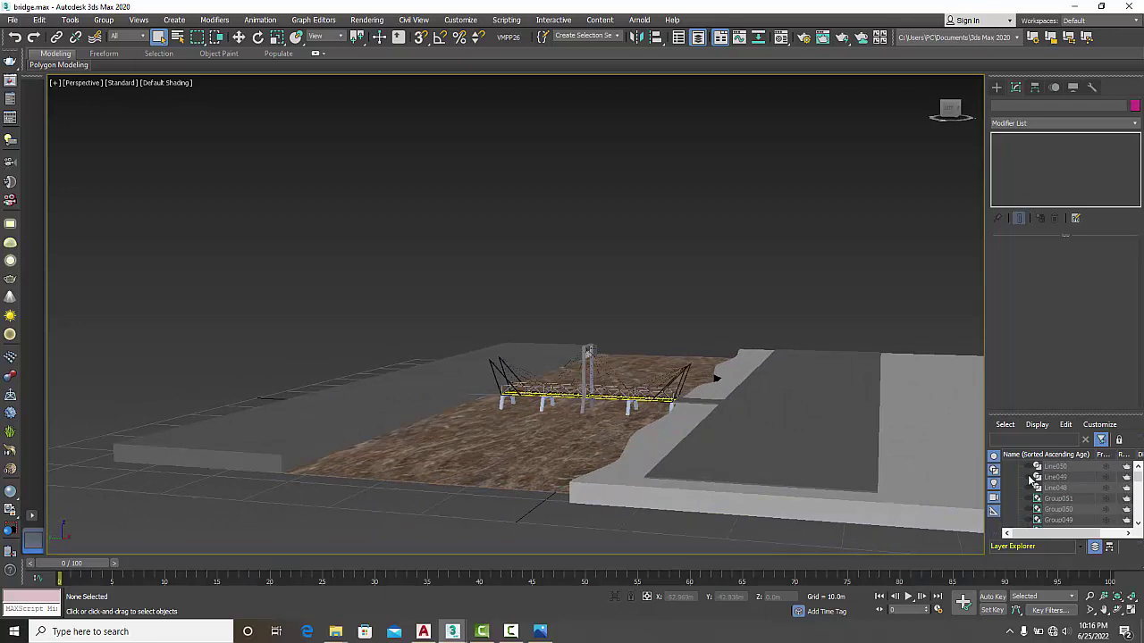
pyautogui.scroll(1, 1031, 479)
pyautogui.click(1028, 498)
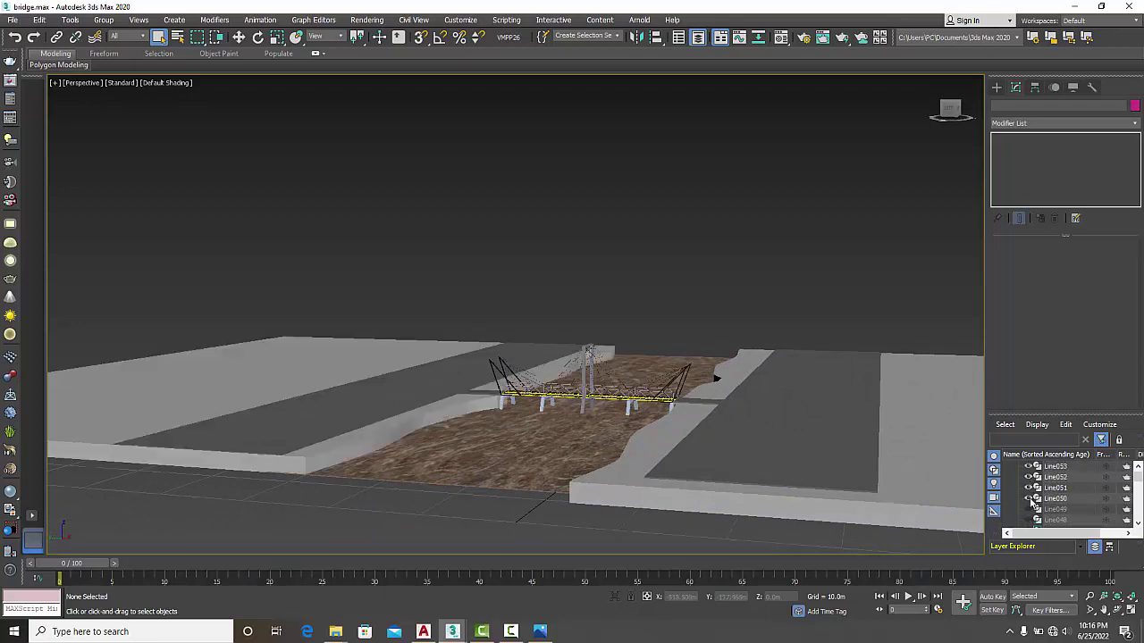
pyautogui.click(1029, 509)
pyautogui.click(1032, 520)
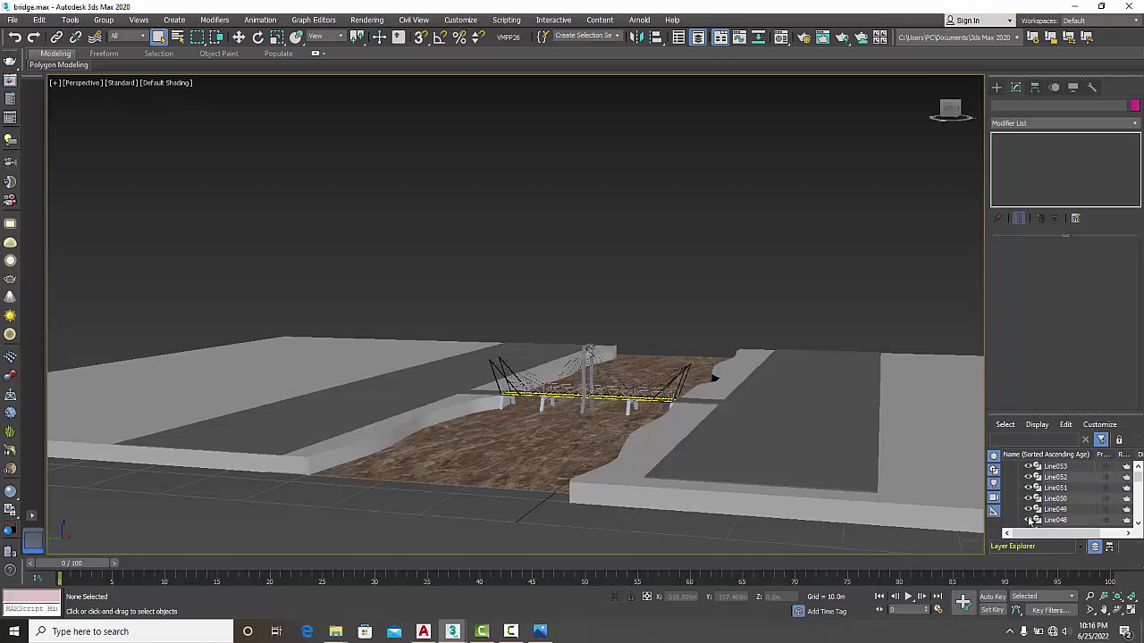
# Step: Unhide Group051, Group050 and Group049 and view the river between the curved banks
pyautogui.scroll(-1, 1030, 522)
pyautogui.click(1028, 499)
pyautogui.click(1029, 509)
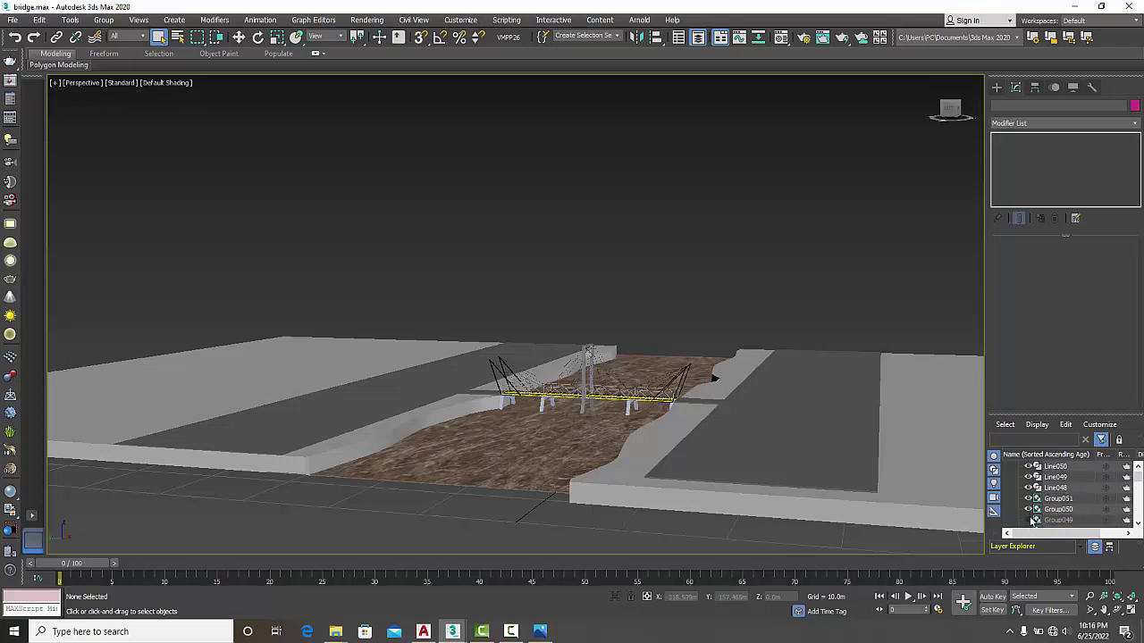
pyautogui.click(1030, 520)
pyautogui.keyDown('alt'); pyautogui.moveTo(651, 435); pyautogui.dragTo(365, 471, button='middle'); pyautogui.keyUp('alt')
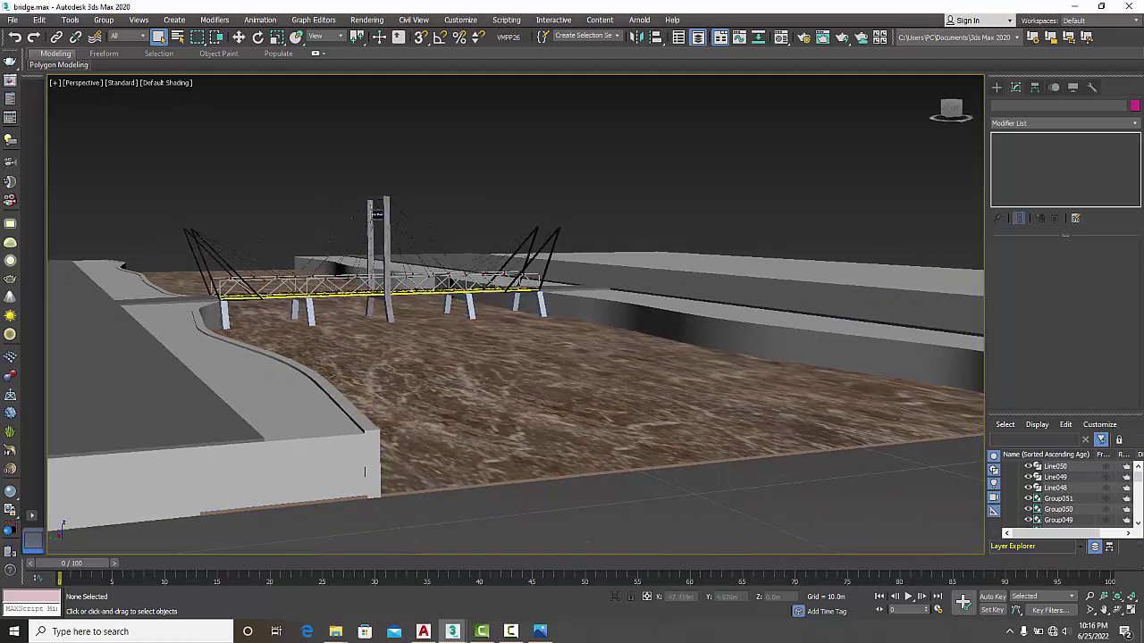
# Step: Unhide Group048, Group047 and Group046 in the bridge scene
pyautogui.scroll(-3, 1042, 508)
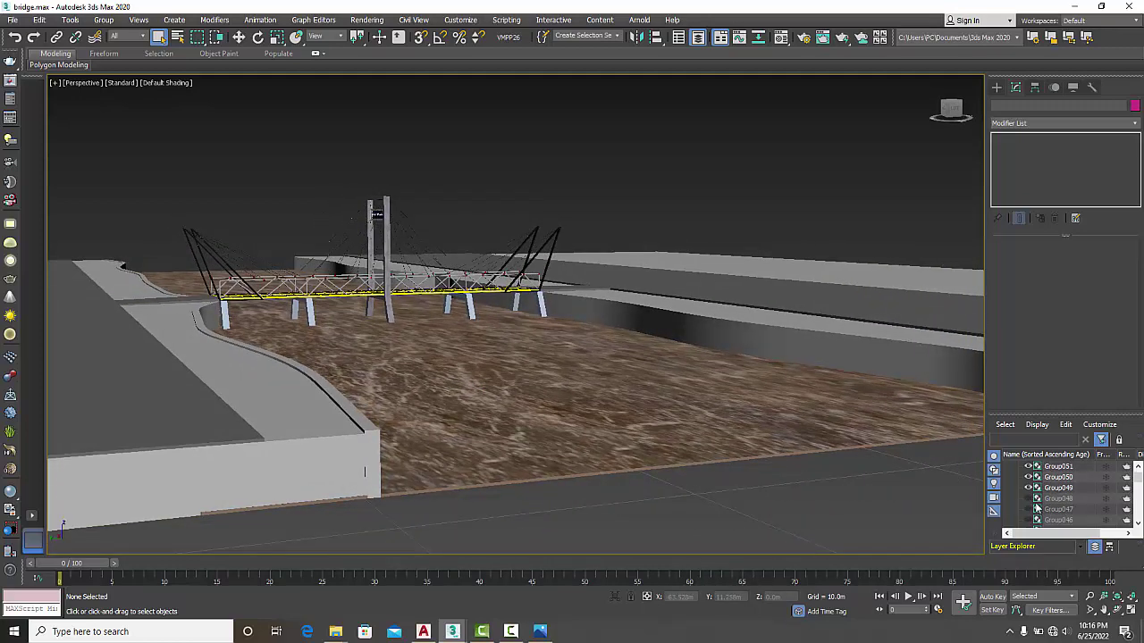
pyautogui.click(1028, 499)
pyautogui.click(1028, 510)
pyautogui.click(1028, 520)
pyautogui.scroll(-5, 949, 504)
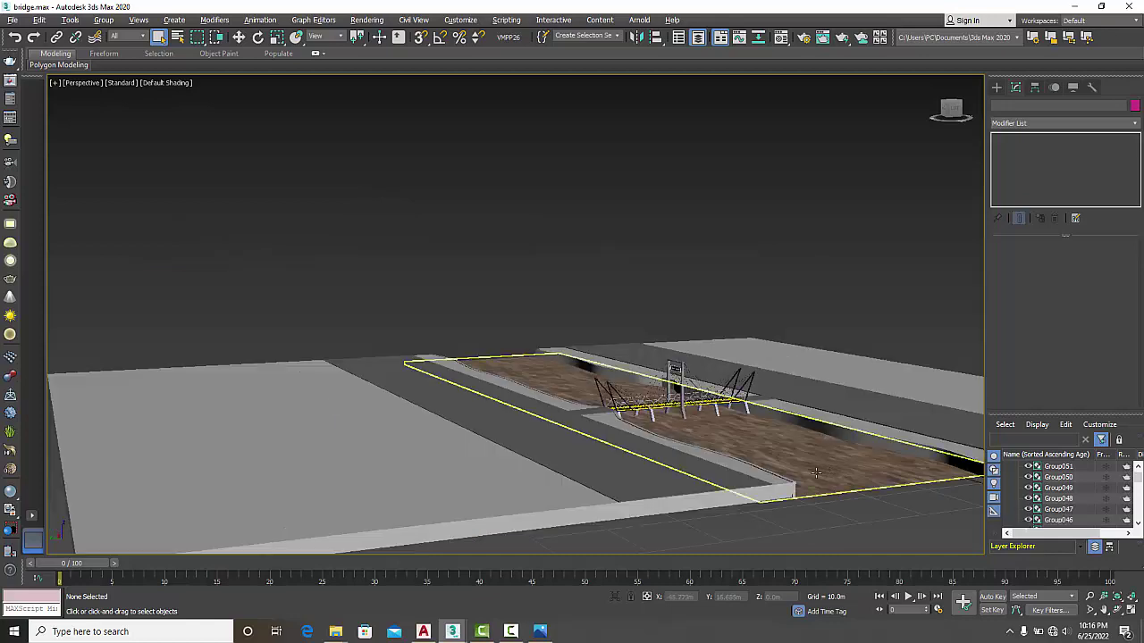
pyautogui.keyDown('alt'); pyautogui.moveTo(815, 473); pyautogui.dragTo(790, 469, button='middle'); pyautogui.keyUp('alt')
# Step: Unhide Group045 and the cylinders Cylinder117 through Cylinder113
pyautogui.scroll(-2, 1063, 518)
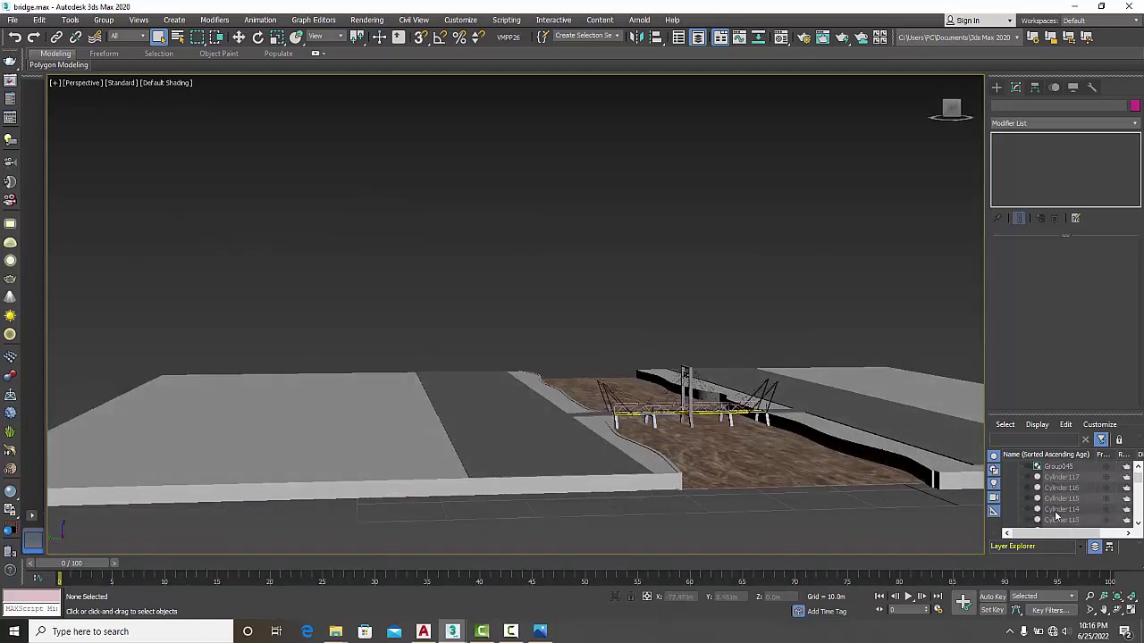
pyautogui.click(1027, 477)
pyautogui.click(1027, 466)
pyautogui.click(1028, 488)
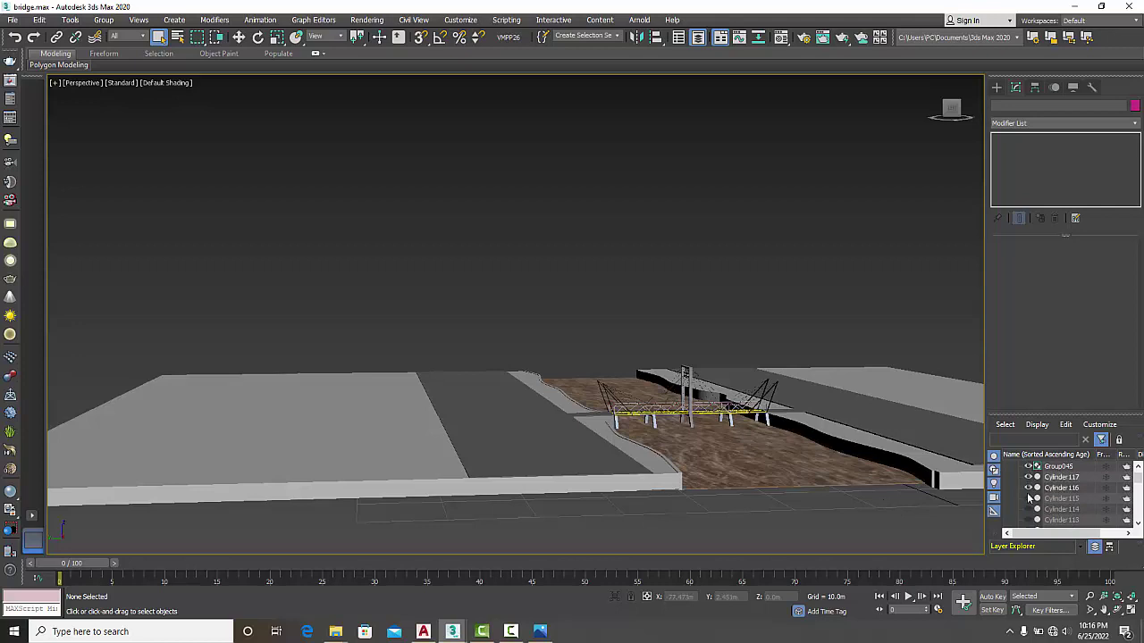
pyautogui.click(1027, 499)
pyautogui.click(1028, 509)
pyautogui.click(1028, 520)
# Step: Unhide the cylinders Cylinder112, Cylinder111 and Cylinder110
pyautogui.scroll(-1, 1030, 521)
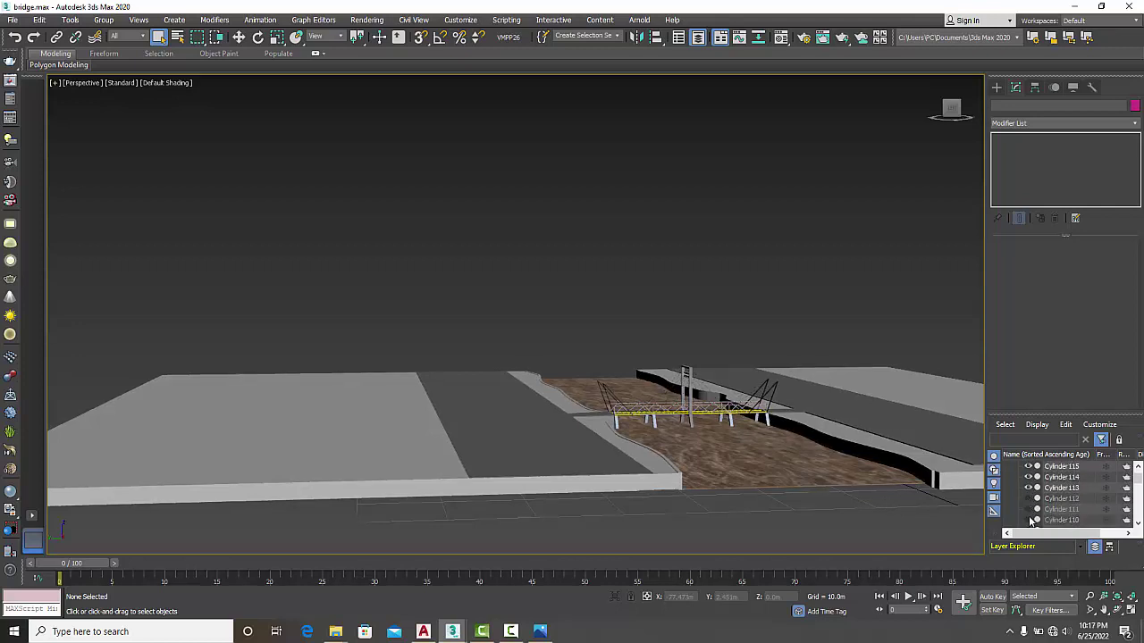
pyautogui.click(1028, 499)
pyautogui.click(1027, 509)
pyautogui.click(1027, 520)
# Step: Examine the bridge from the road entrance and from the side, including its deck, cables, pylons, sign and banks
pyautogui.keyDown('alt'); pyautogui.moveTo(831, 473); pyautogui.dragTo(615, 459, button='middle'); pyautogui.keyUp('alt')
pyautogui.scroll(6, 605, 409)
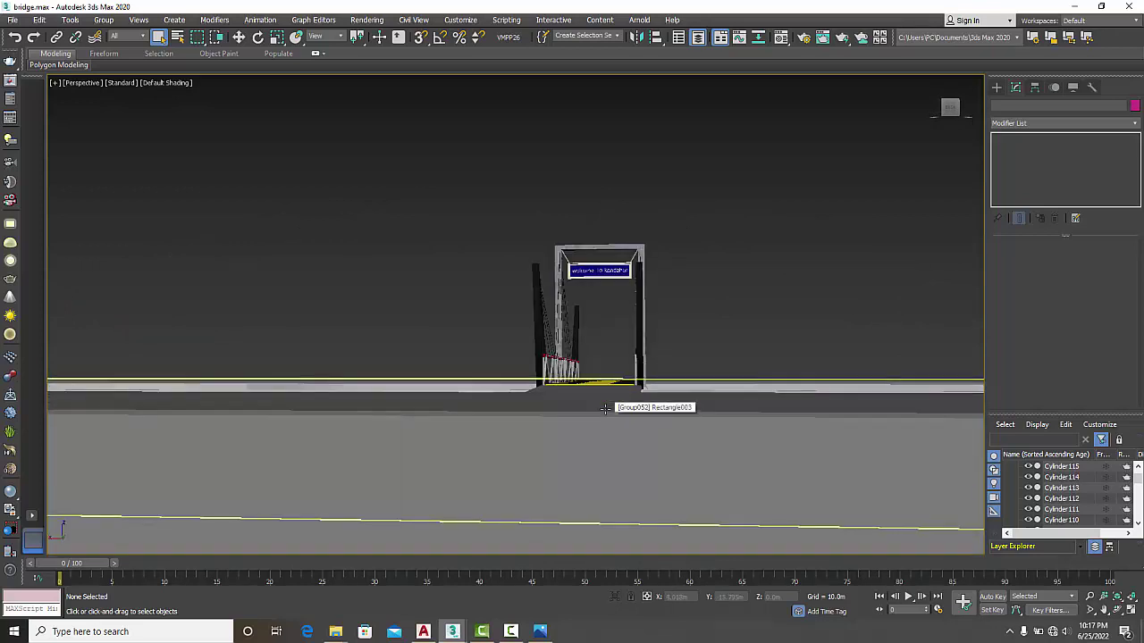
pyautogui.keyDown('alt'); pyautogui.moveTo(605, 409); pyautogui.dragTo(548, 469, button='middle'); pyautogui.keyUp('alt')
pyautogui.scroll(2, 531, 423)
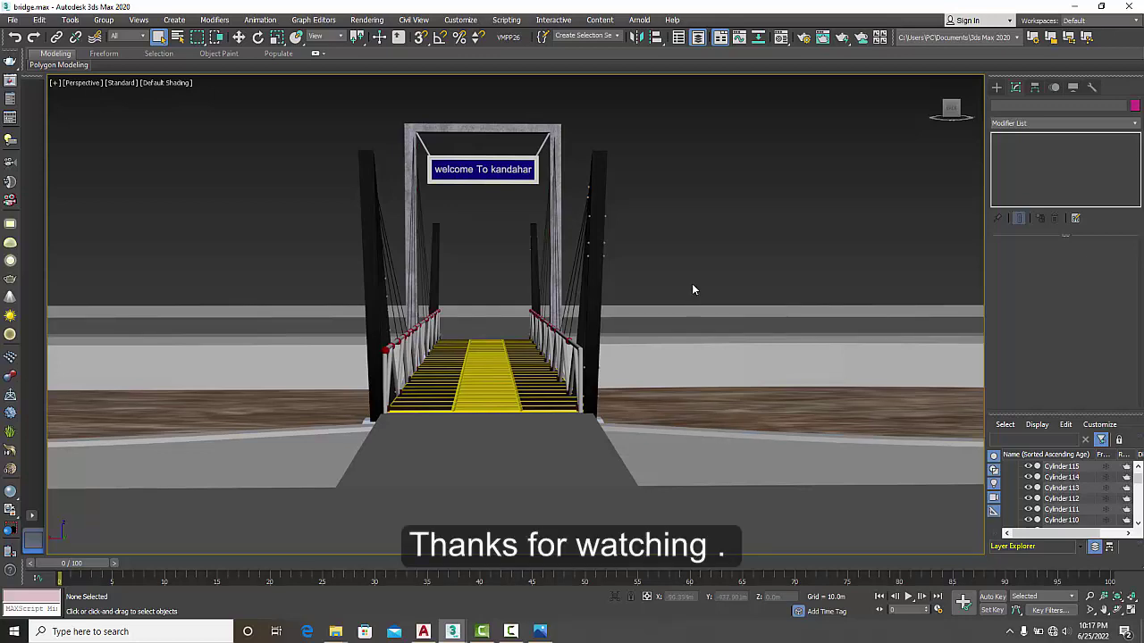
pyautogui.keyDown('alt'); pyautogui.moveTo(644, 341); pyautogui.dragTo(556, 424, button='middle'); pyautogui.keyUp('alt')
pyautogui.scroll(-5, 641, 348)
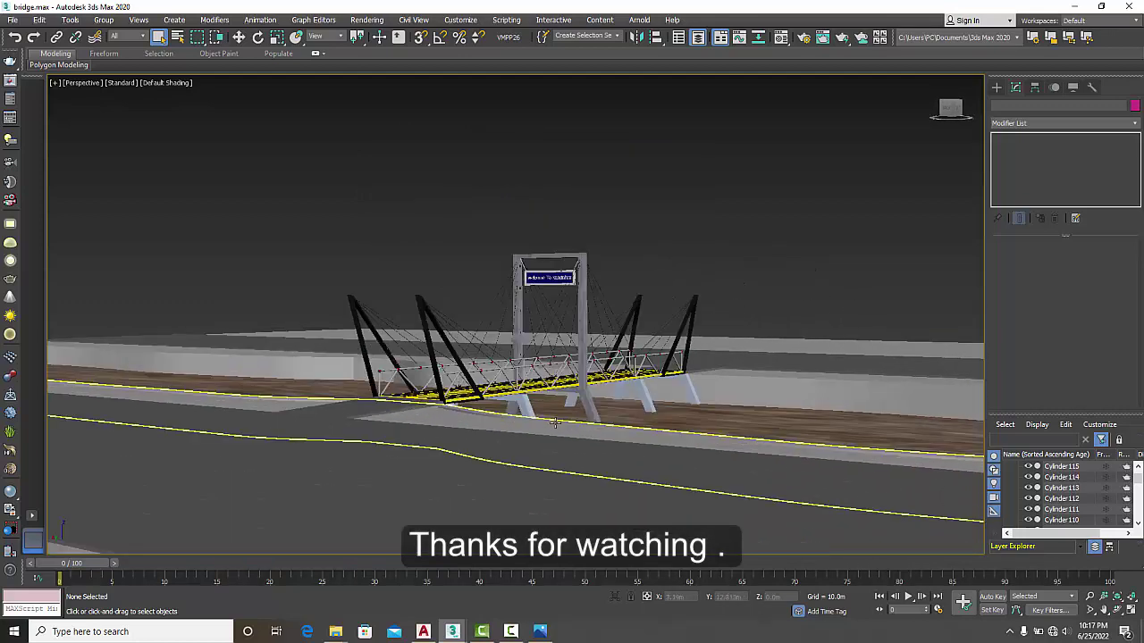
pyautogui.scroll(5, 571, 426)
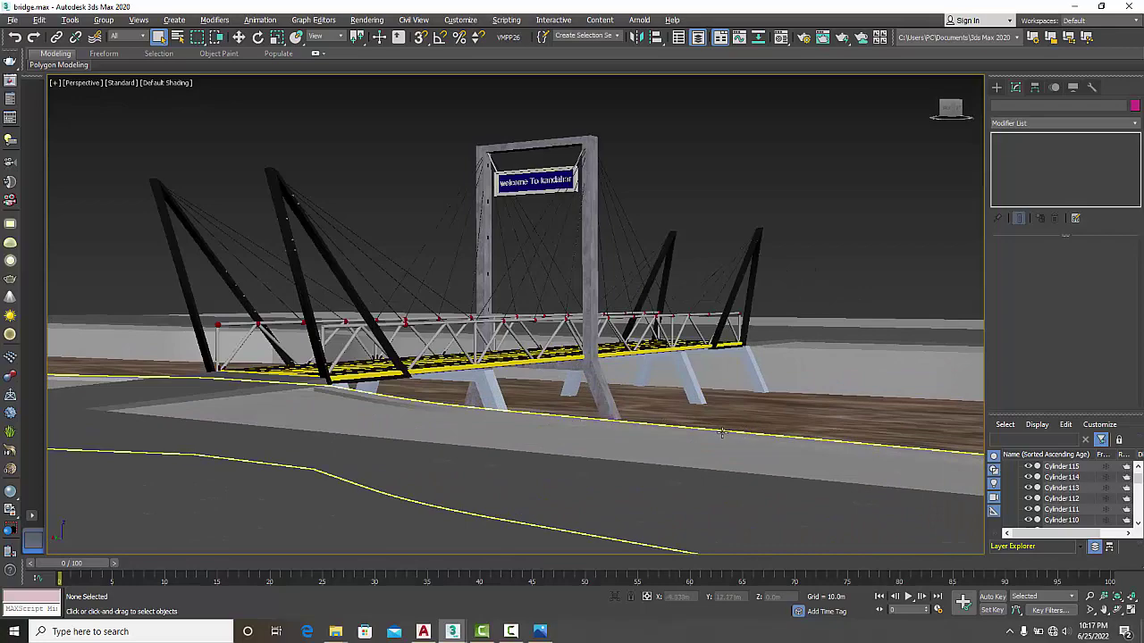
pyautogui.scroll(3, 714, 432)
pyautogui.scroll(3, 715, 435)
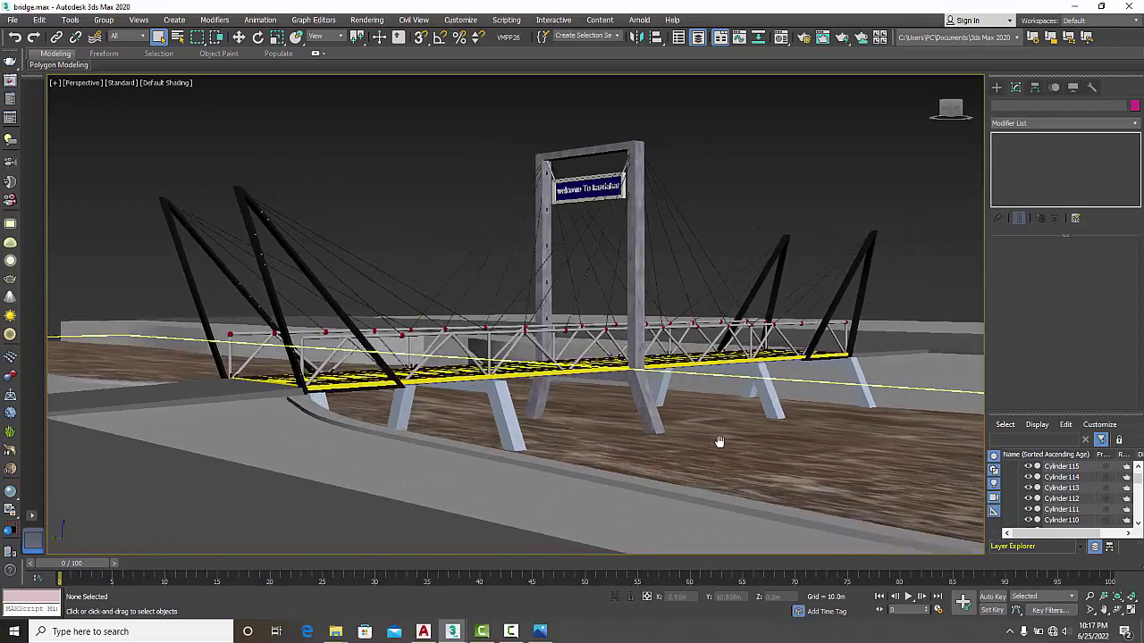
pyautogui.moveTo(717, 439); pyautogui.dragTo(674, 478, button='middle')
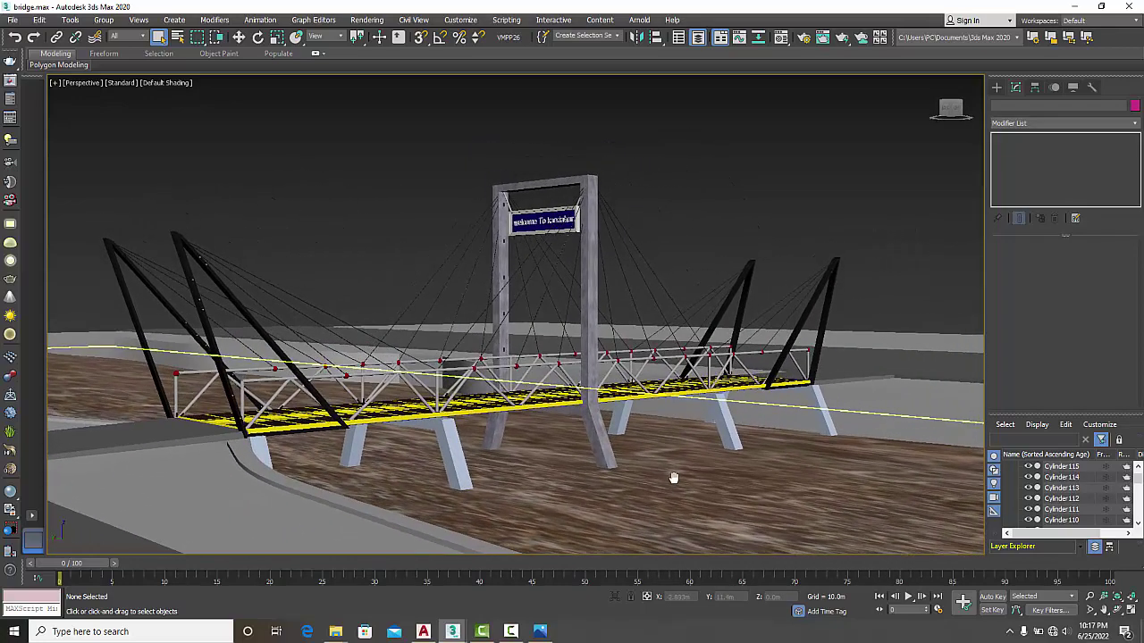